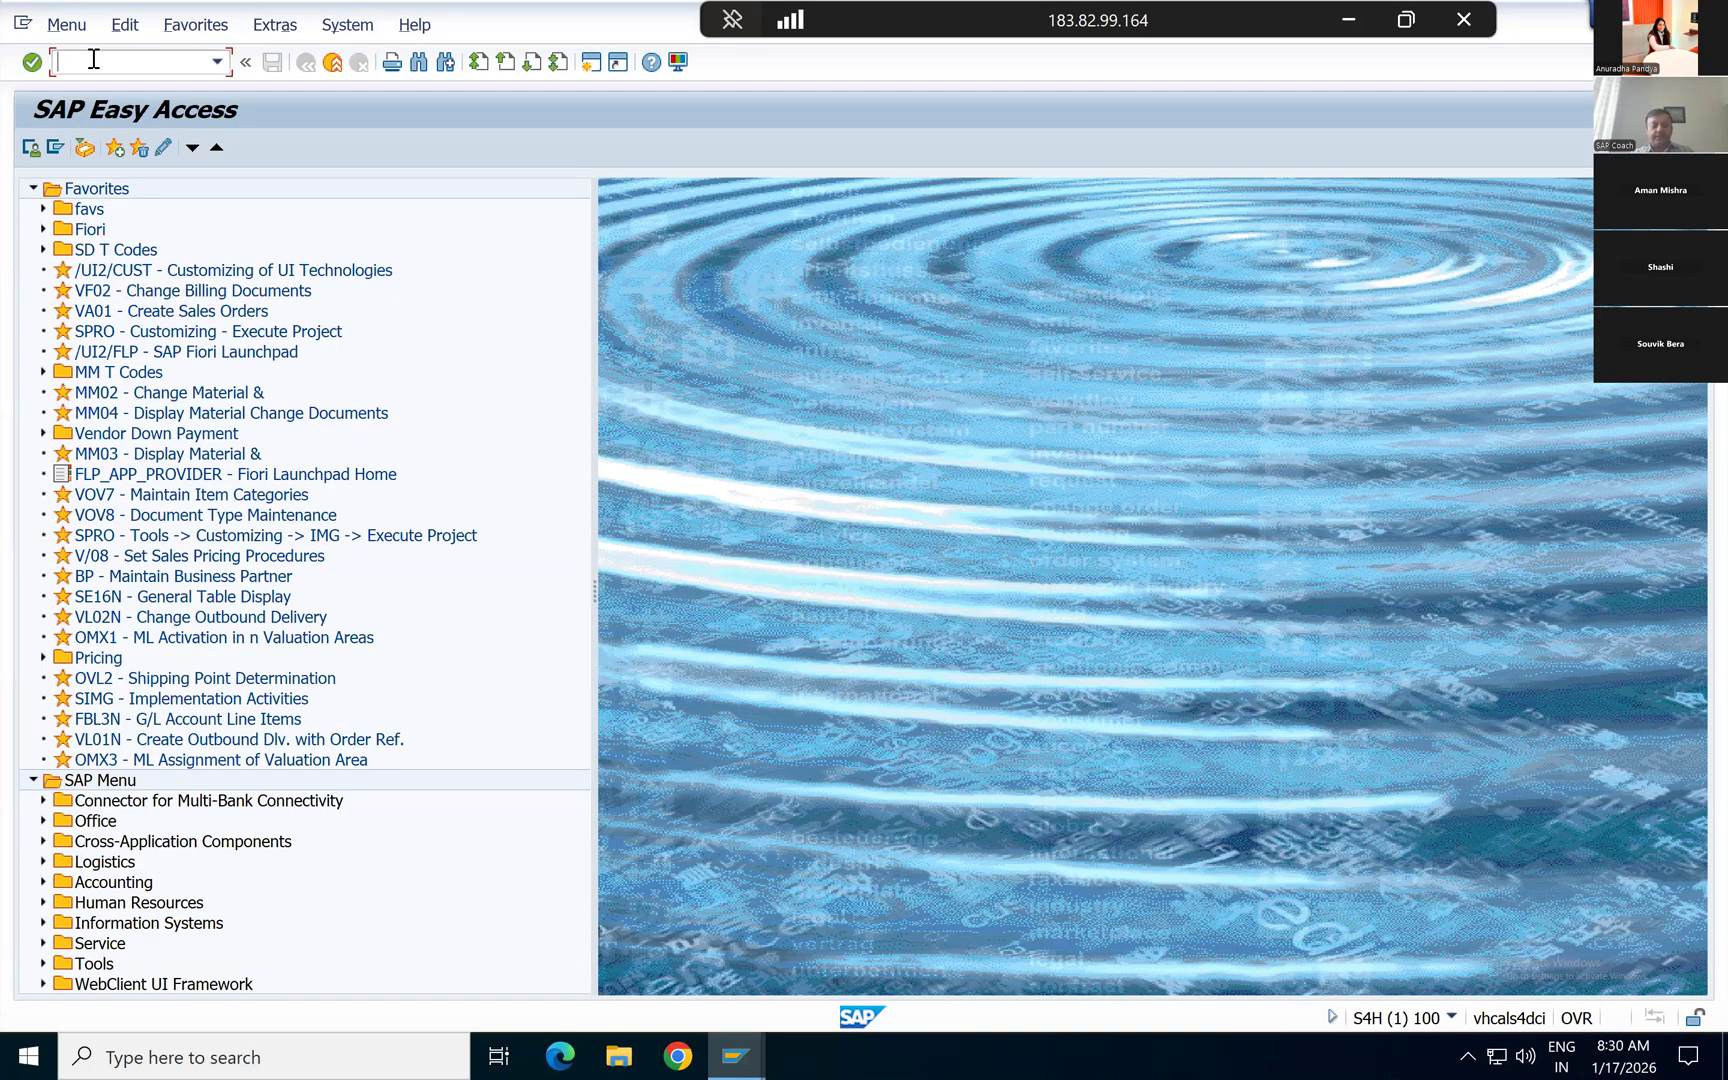
# Step: Start transaction FB03 and open the document list selection screen
pyautogui.write('fb03')
pyautogui.press('Return')
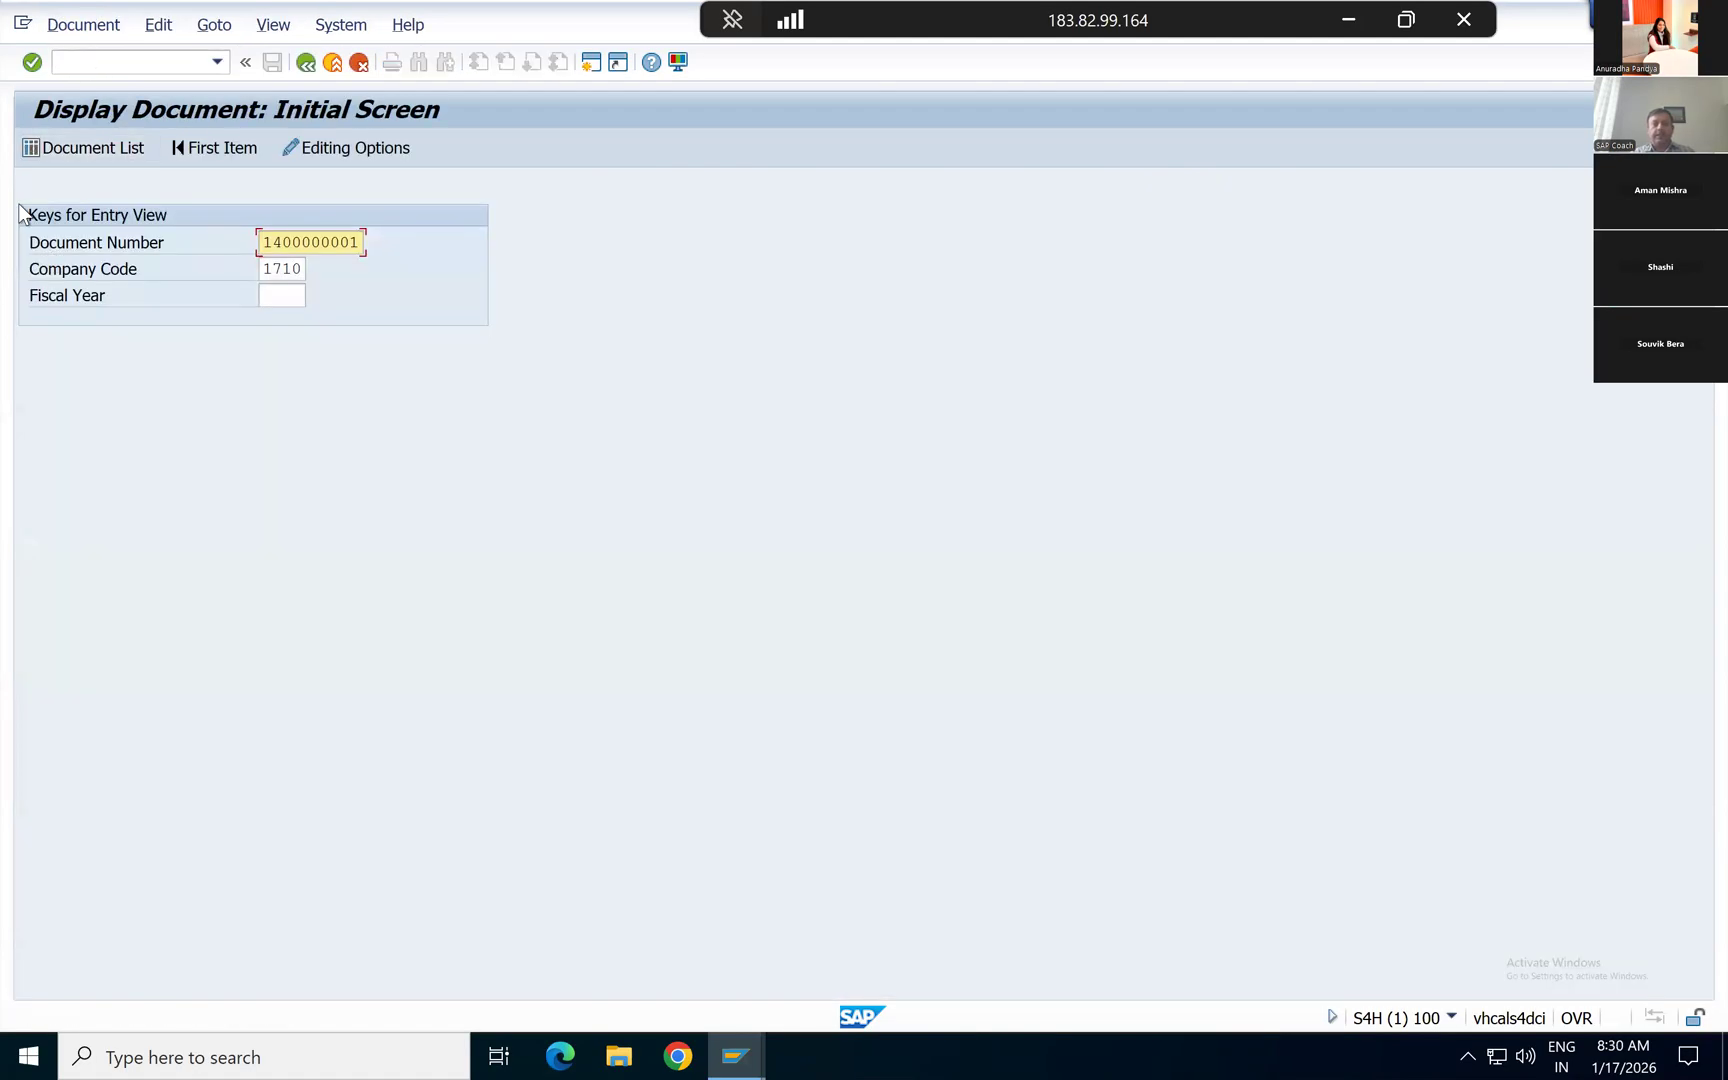
pyautogui.click(62, 151)
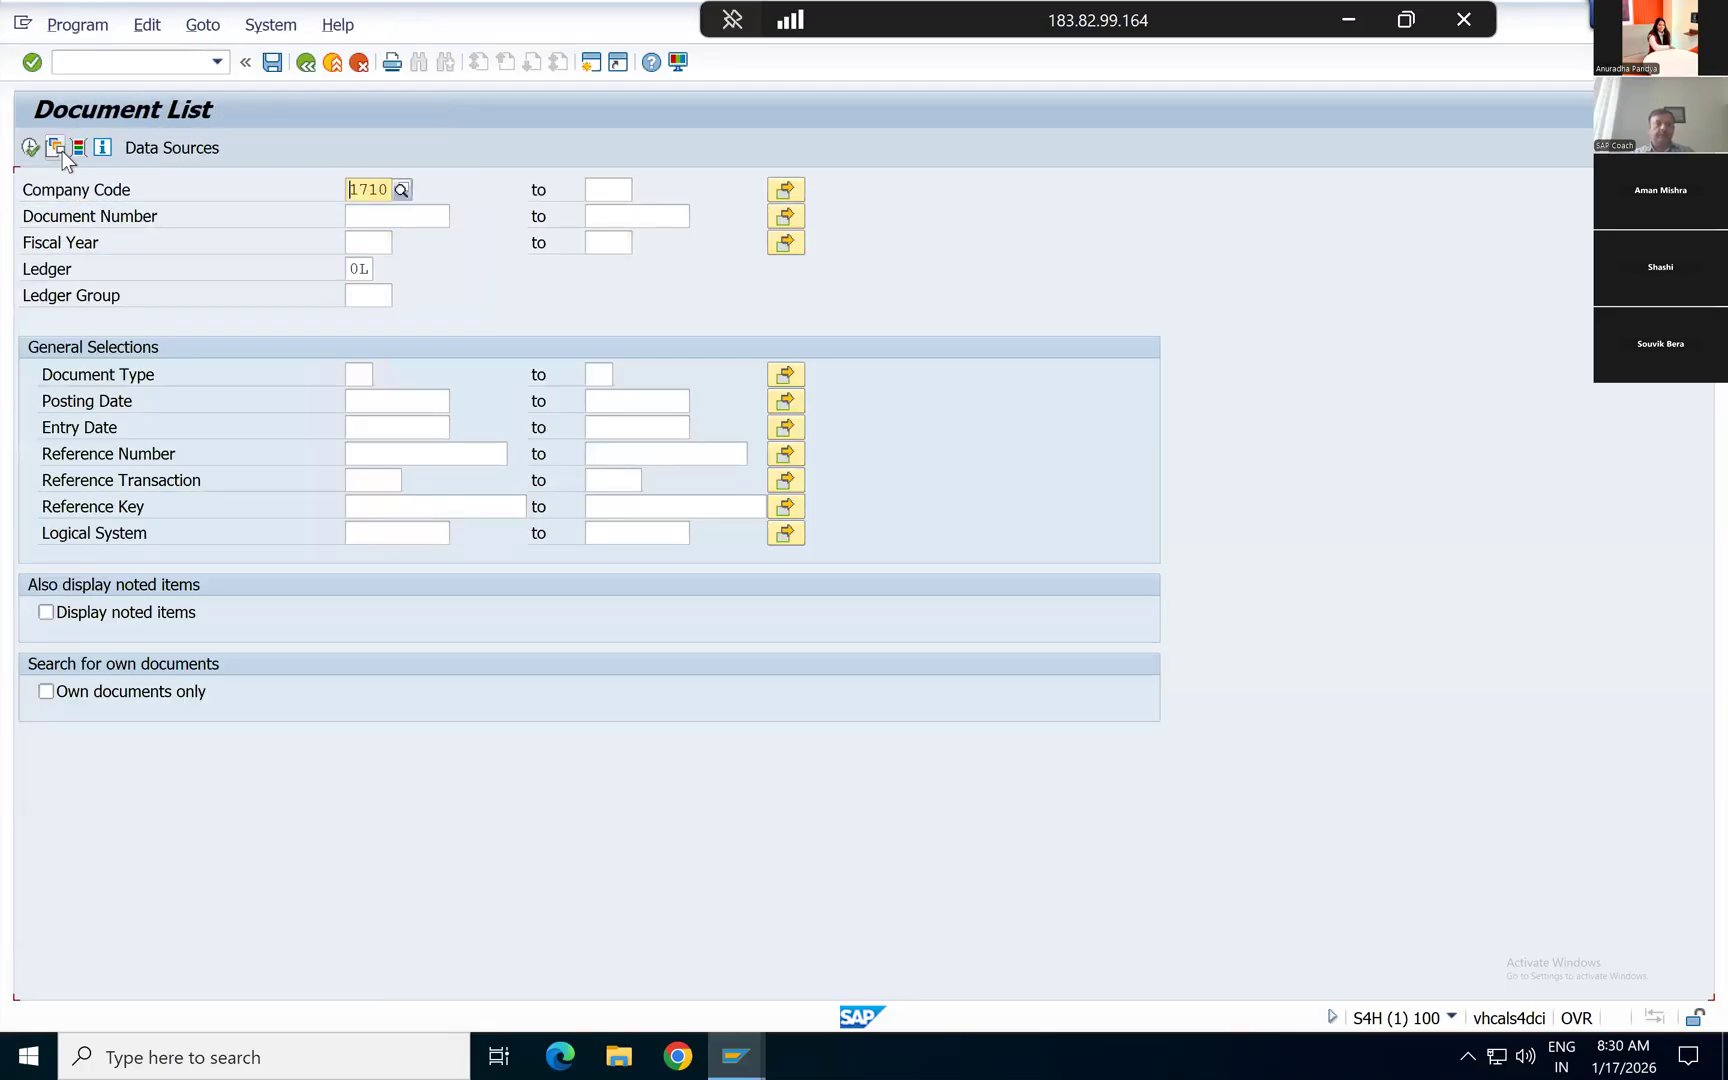
# Step: Open the multiple selection for the document type and add RV as a single value
pyautogui.press('Tab')
pyautogui.press('Tab')
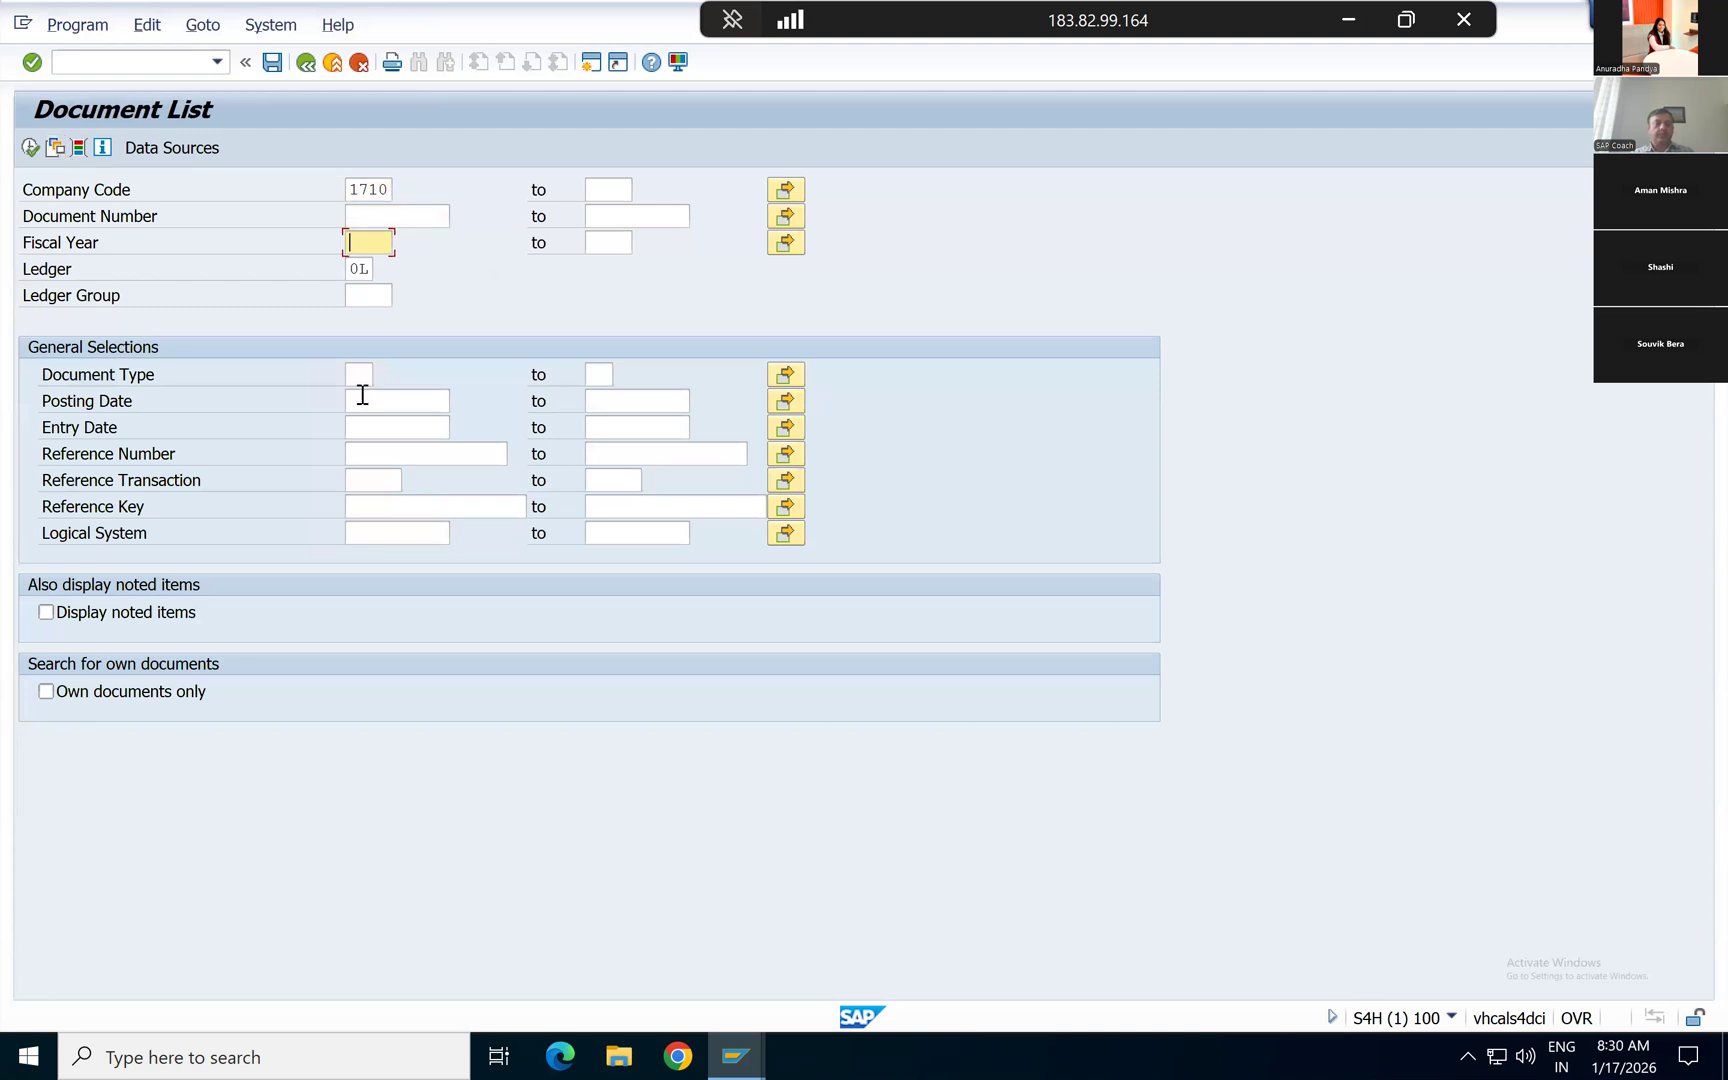
pyautogui.click(359, 374)
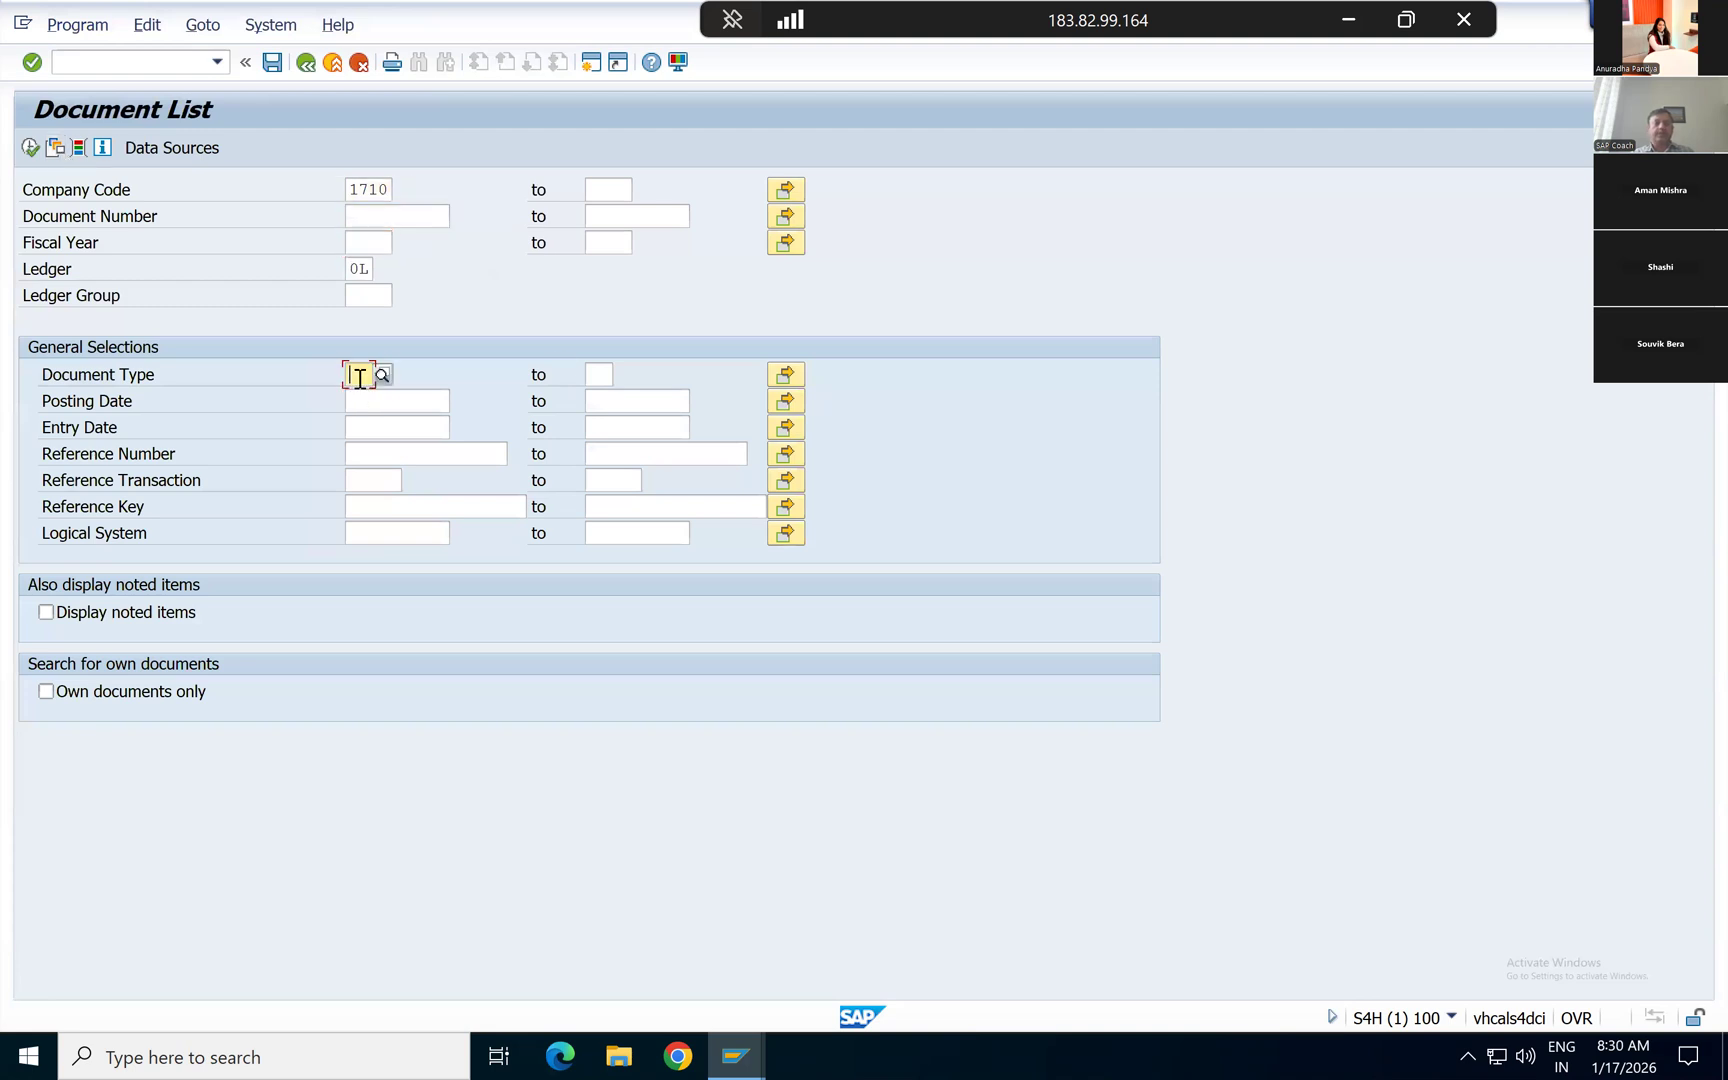
pyautogui.click(790, 377)
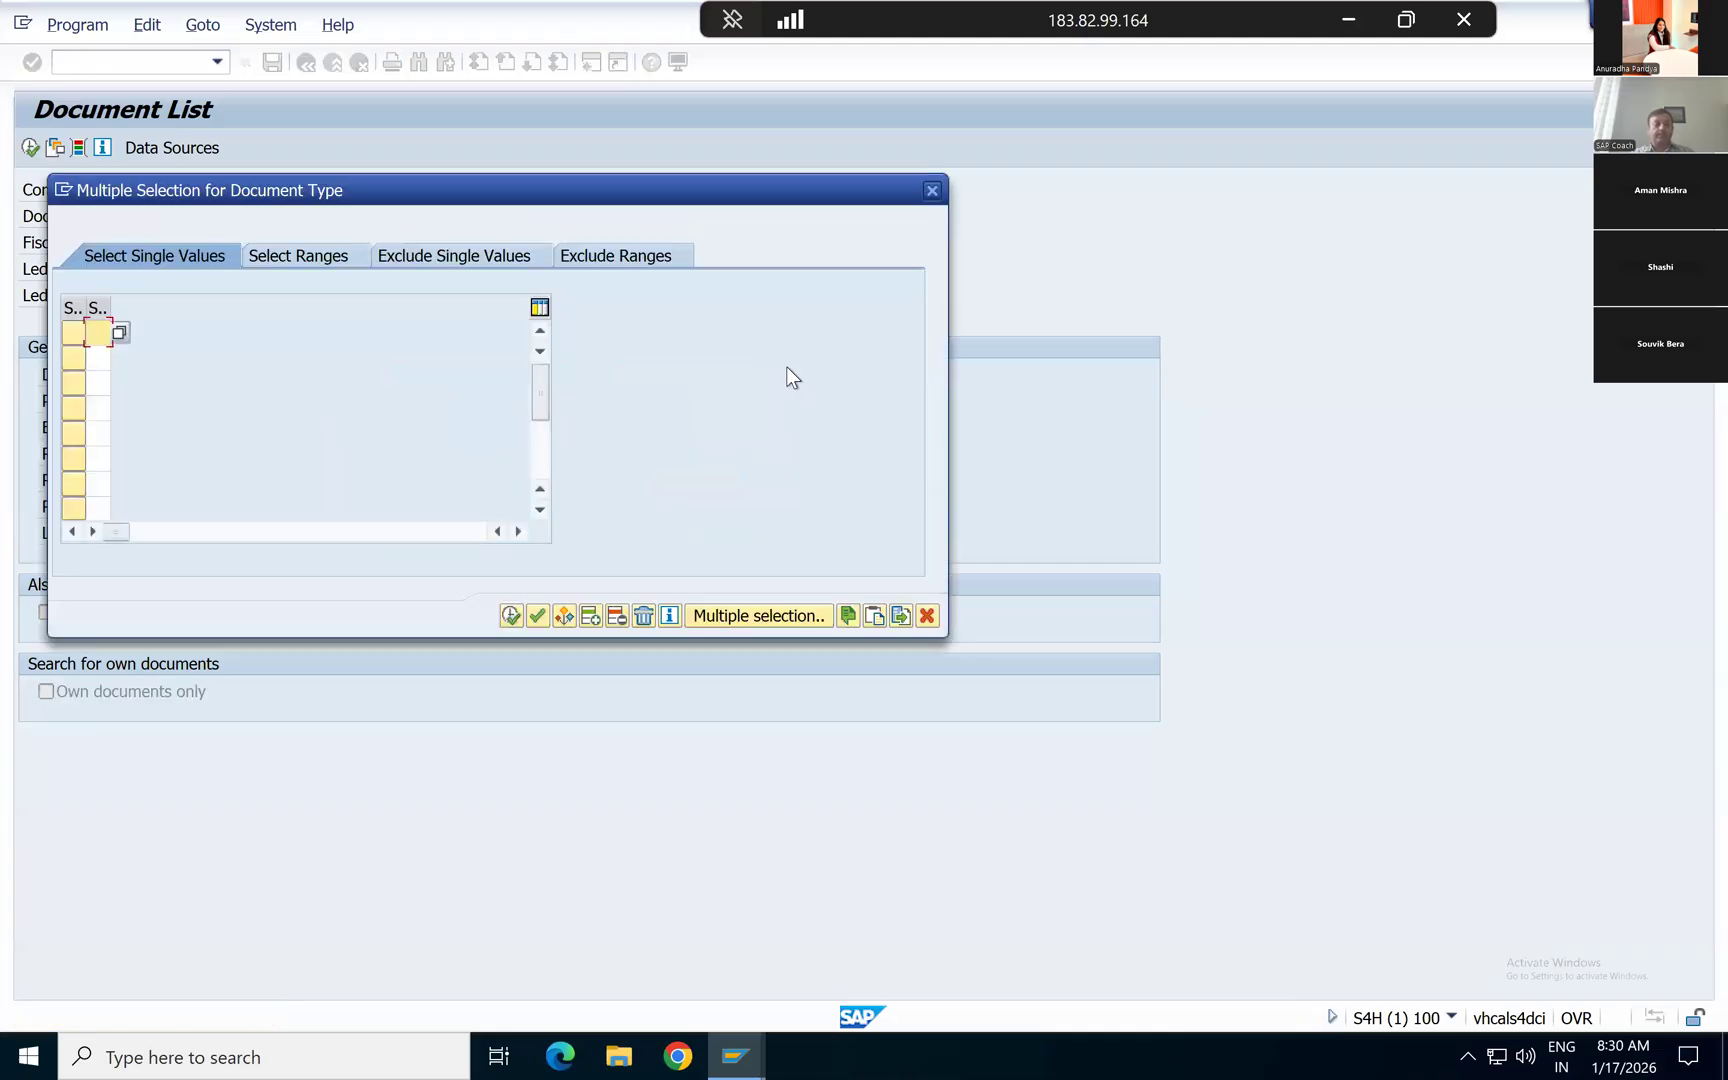
pyautogui.press('Down')
pyautogui.press('Down')
pyautogui.press('Down')
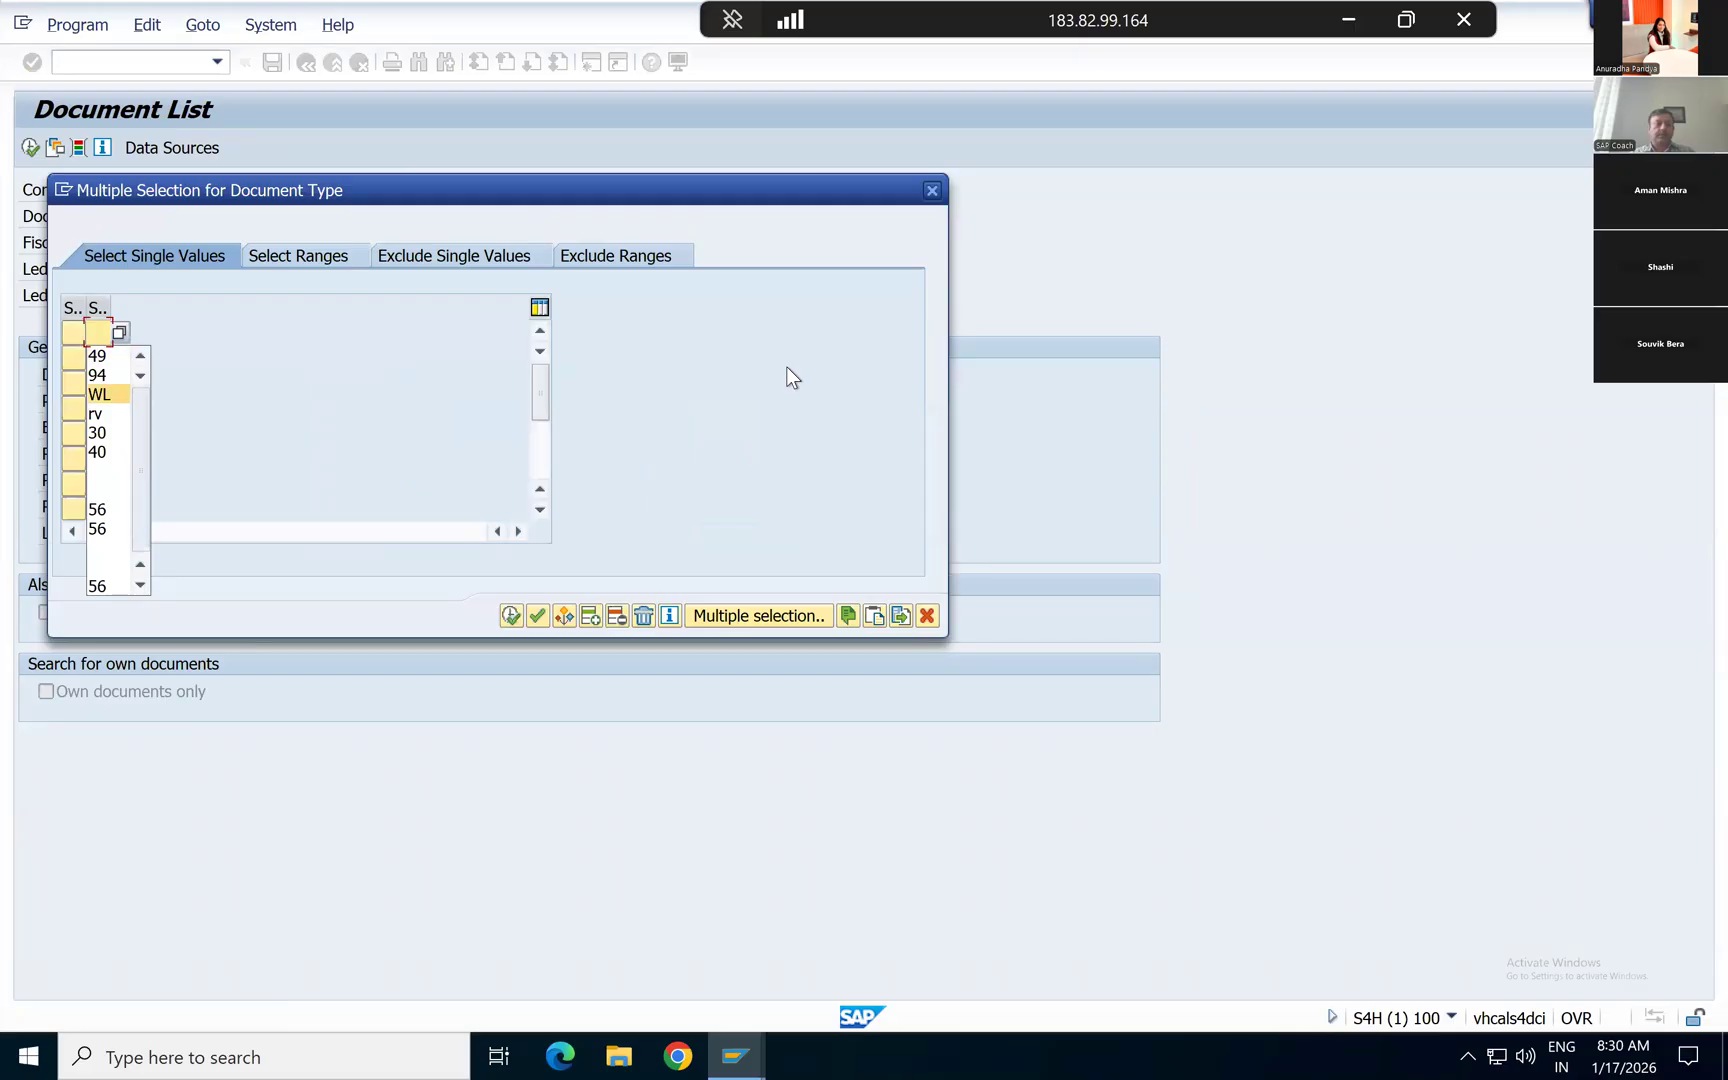
pyautogui.press('Down')
pyautogui.press('Return')
# Step: Add WL as the second single value for the document type and apply the multiple selection
pyautogui.press('Return')
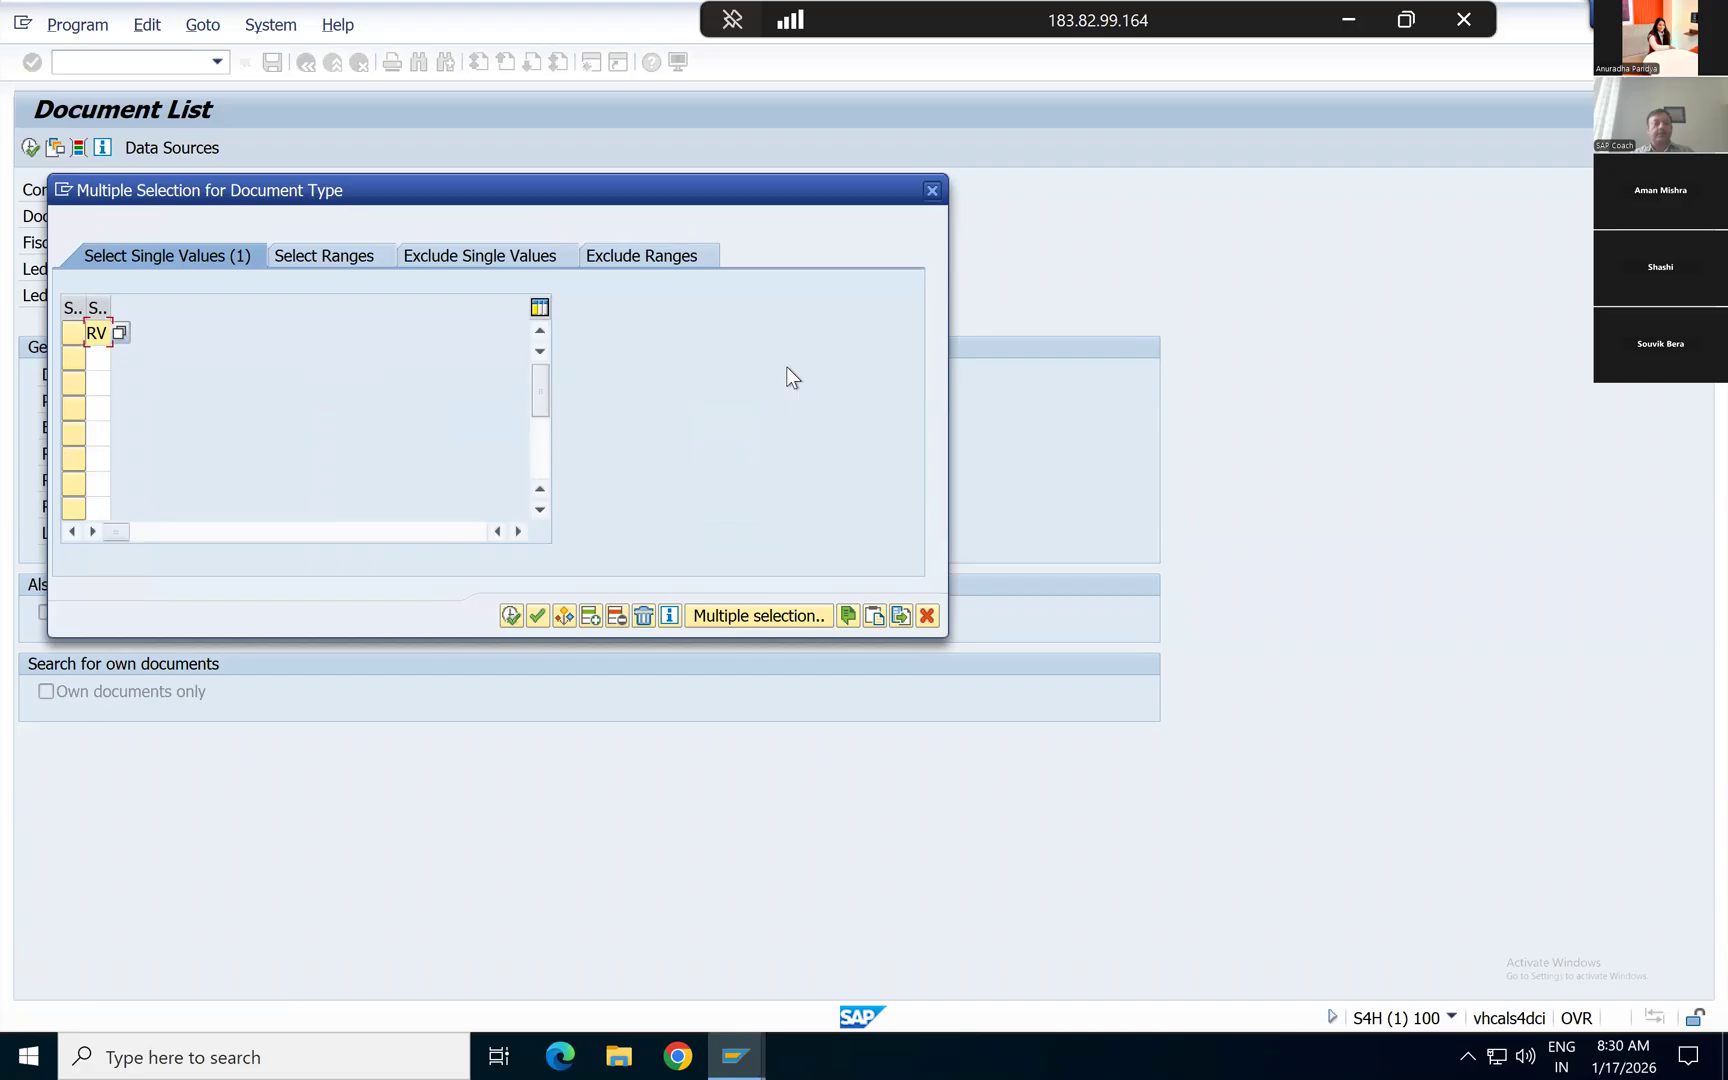
pyautogui.press('BackSpace')
pyautogui.press('Down')
pyautogui.press('Down')
pyautogui.press('Down')
pyautogui.press('Down')
pyautogui.press('Return')
pyautogui.press('Return')
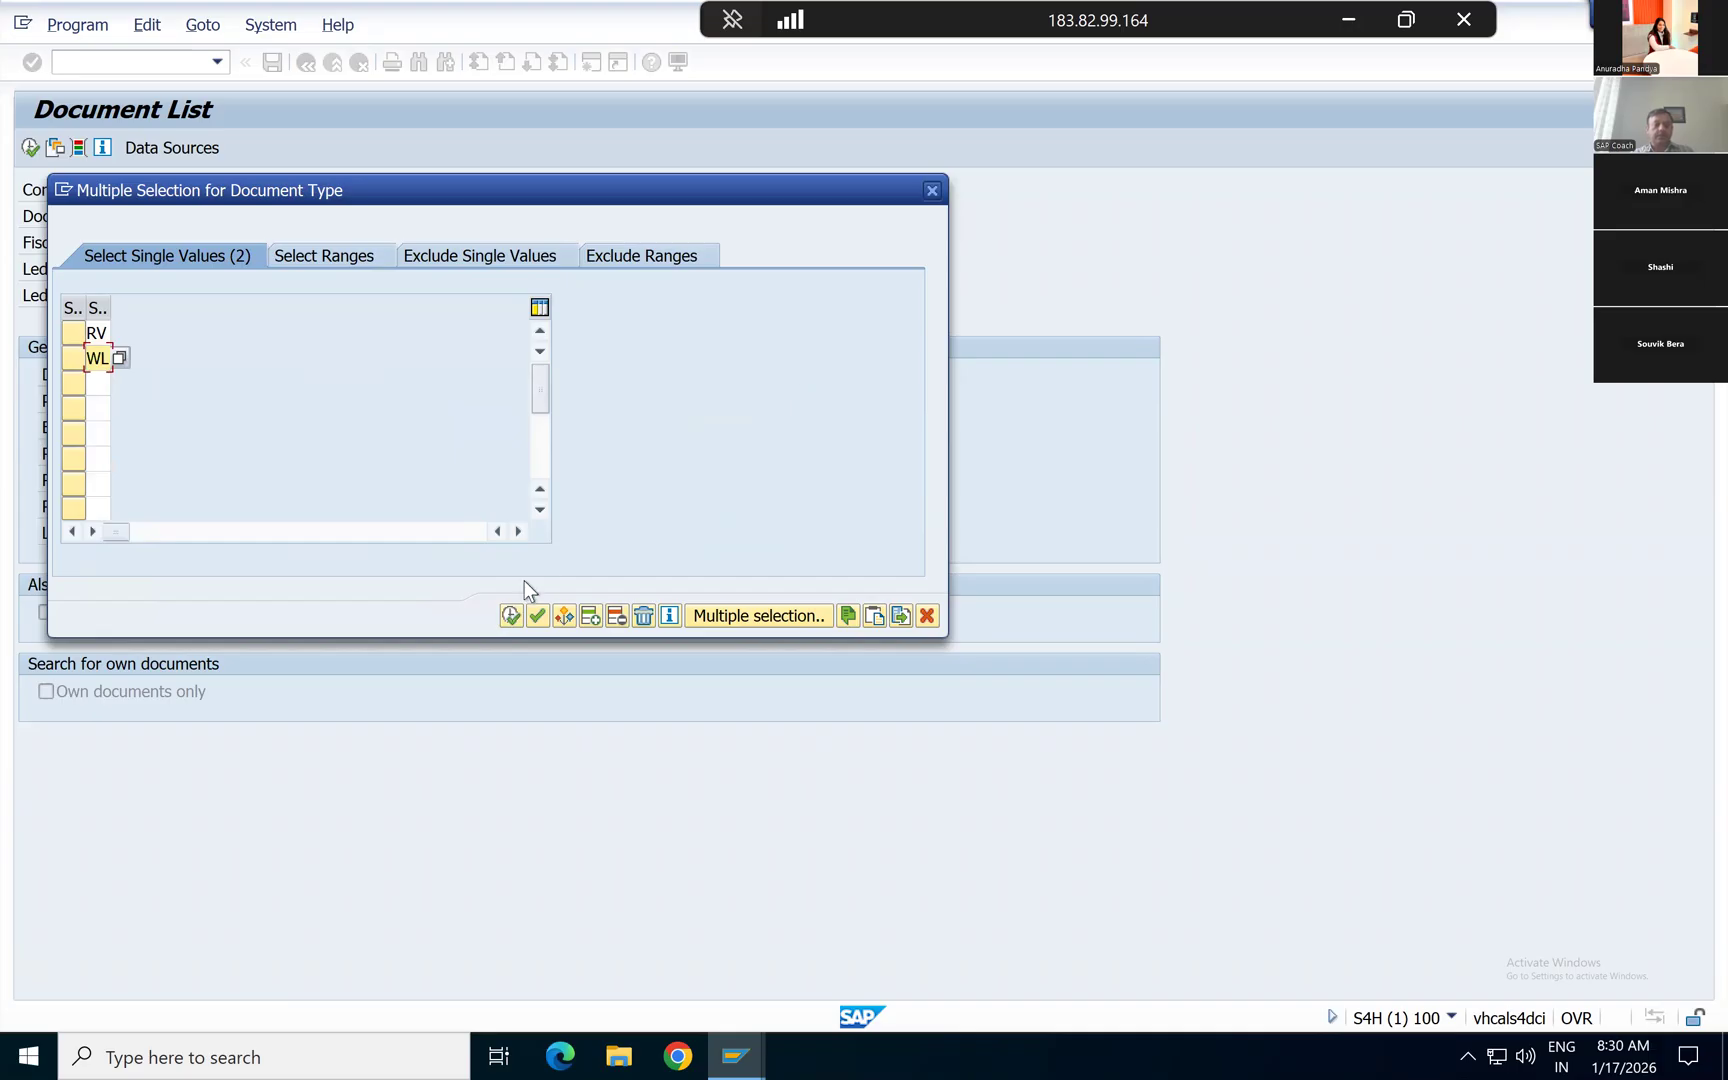
pyautogui.press('F8')
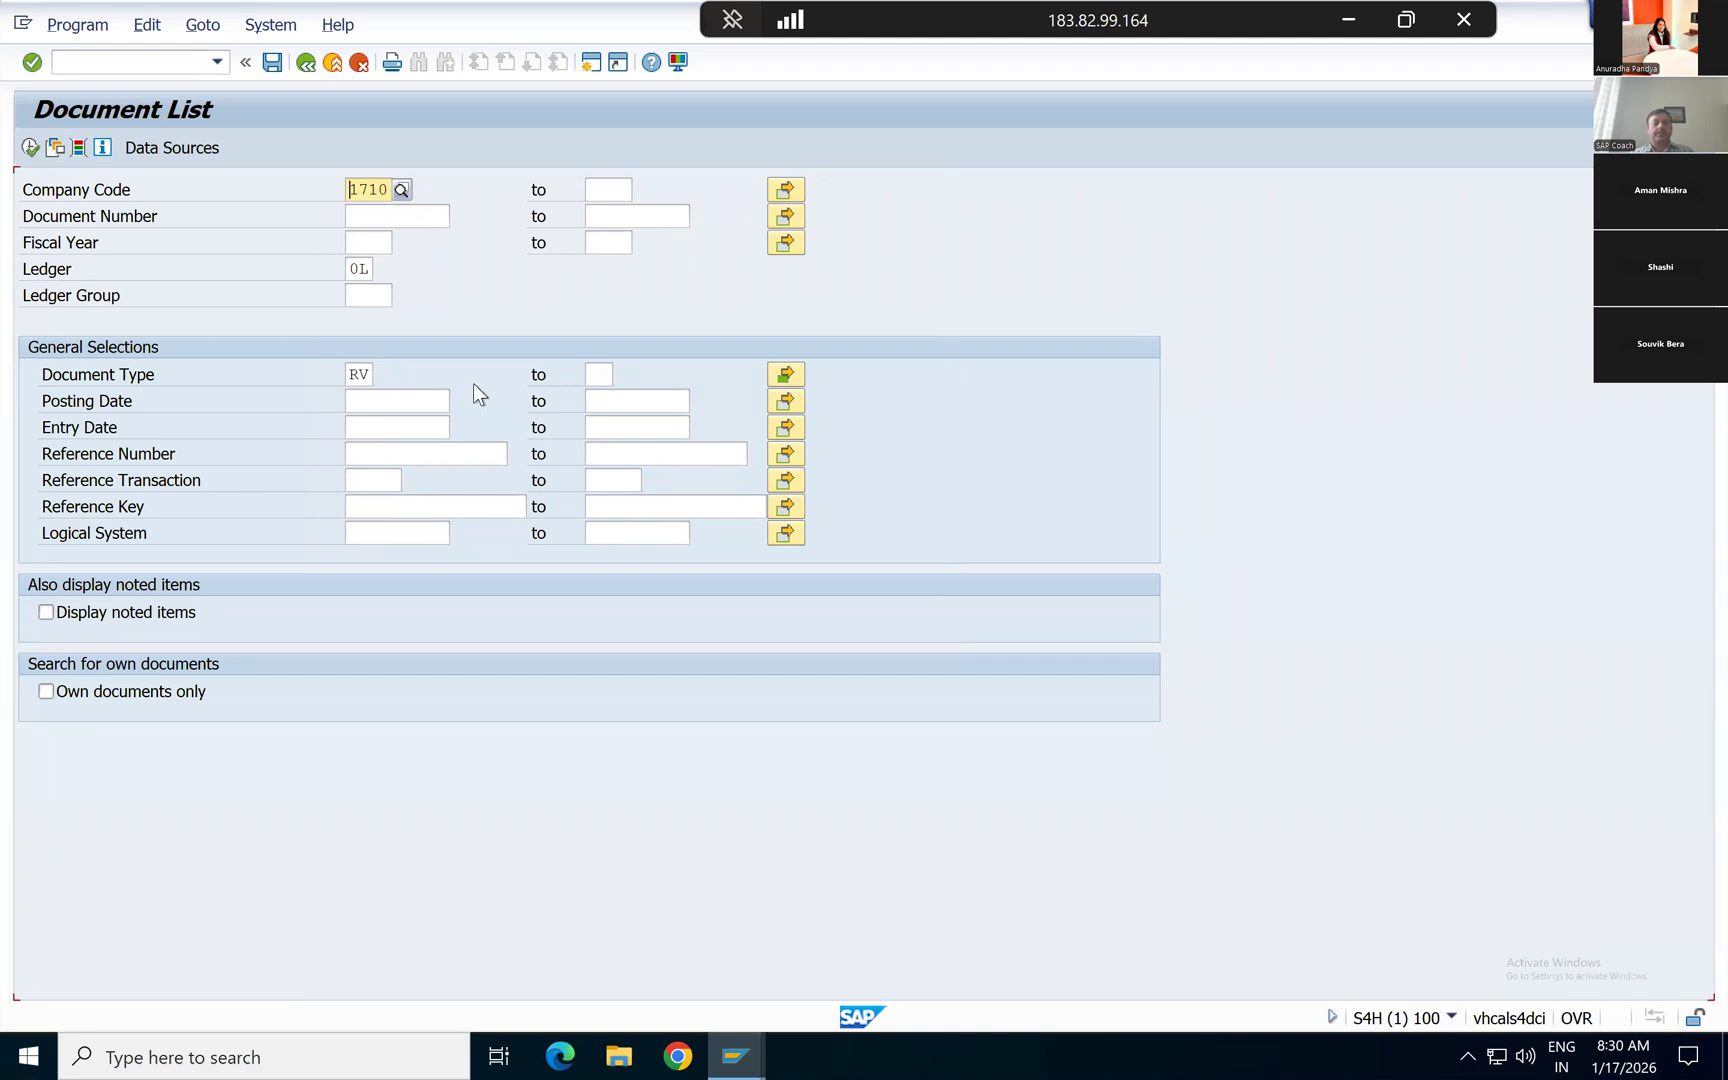
# Step: Restrict the search to own documents only and execute the document list for company code 1710
pyautogui.click(369, 374)
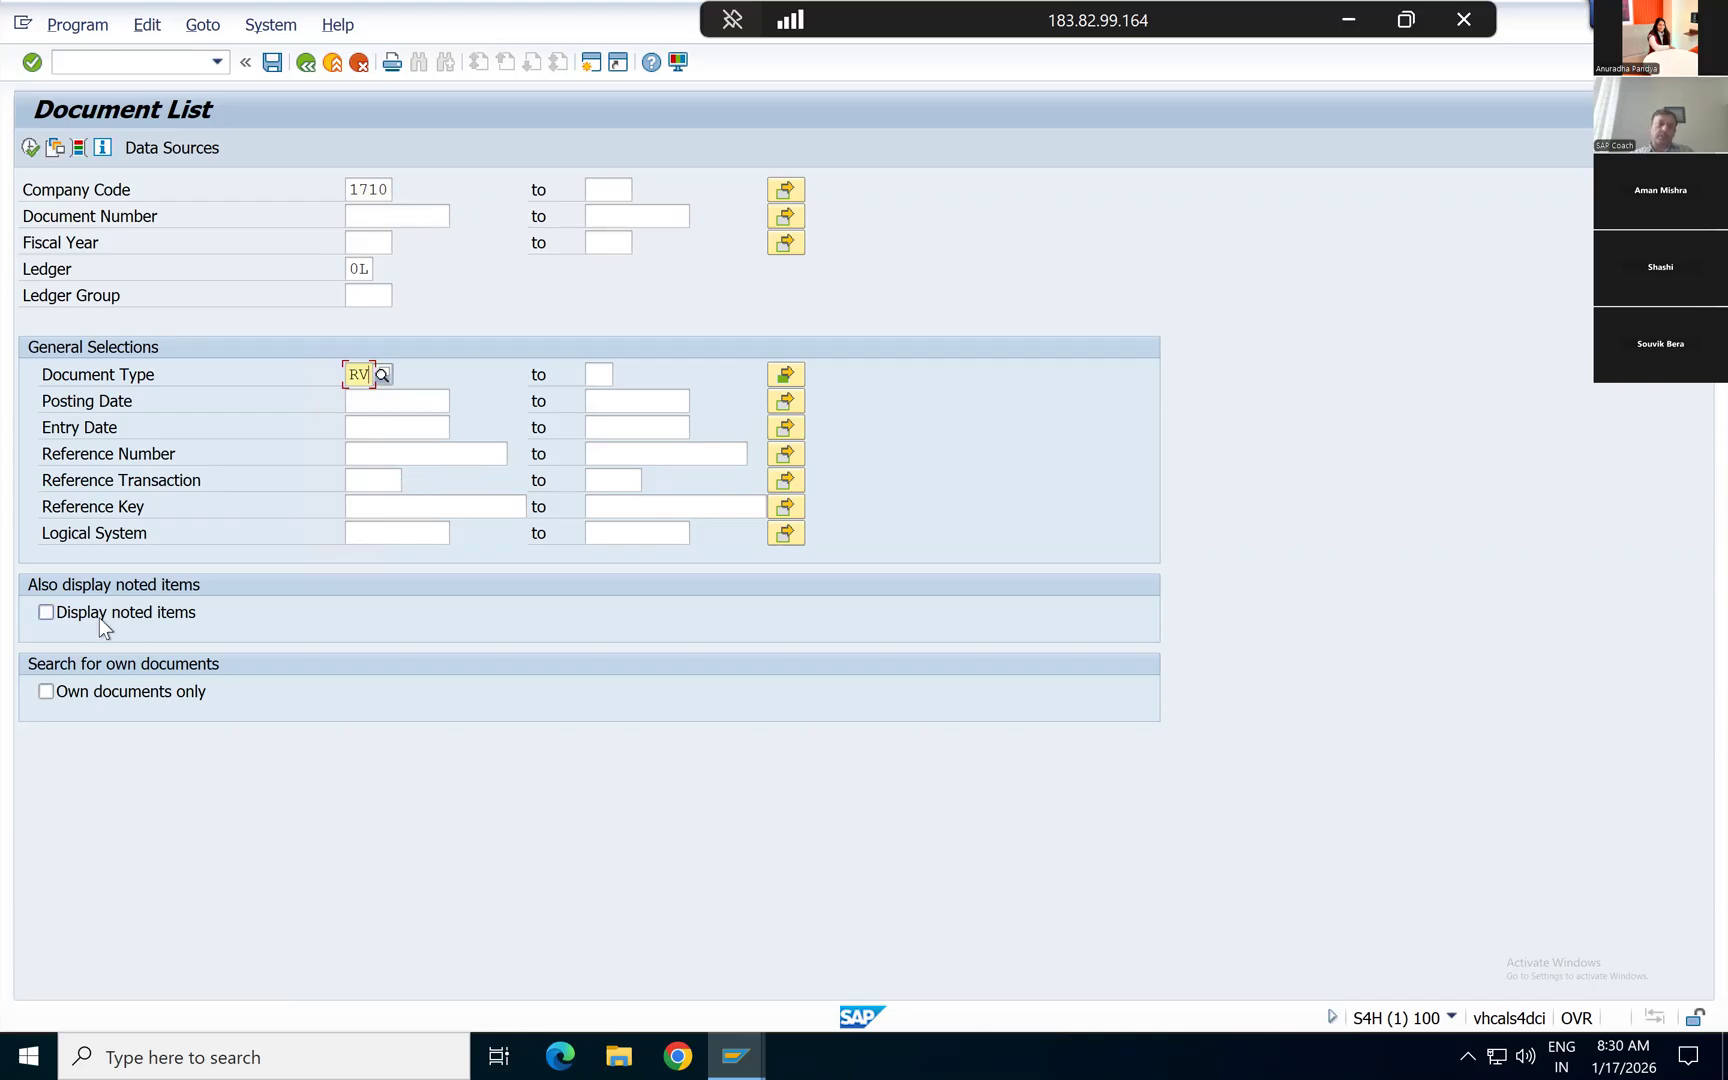
pyautogui.click(86, 692)
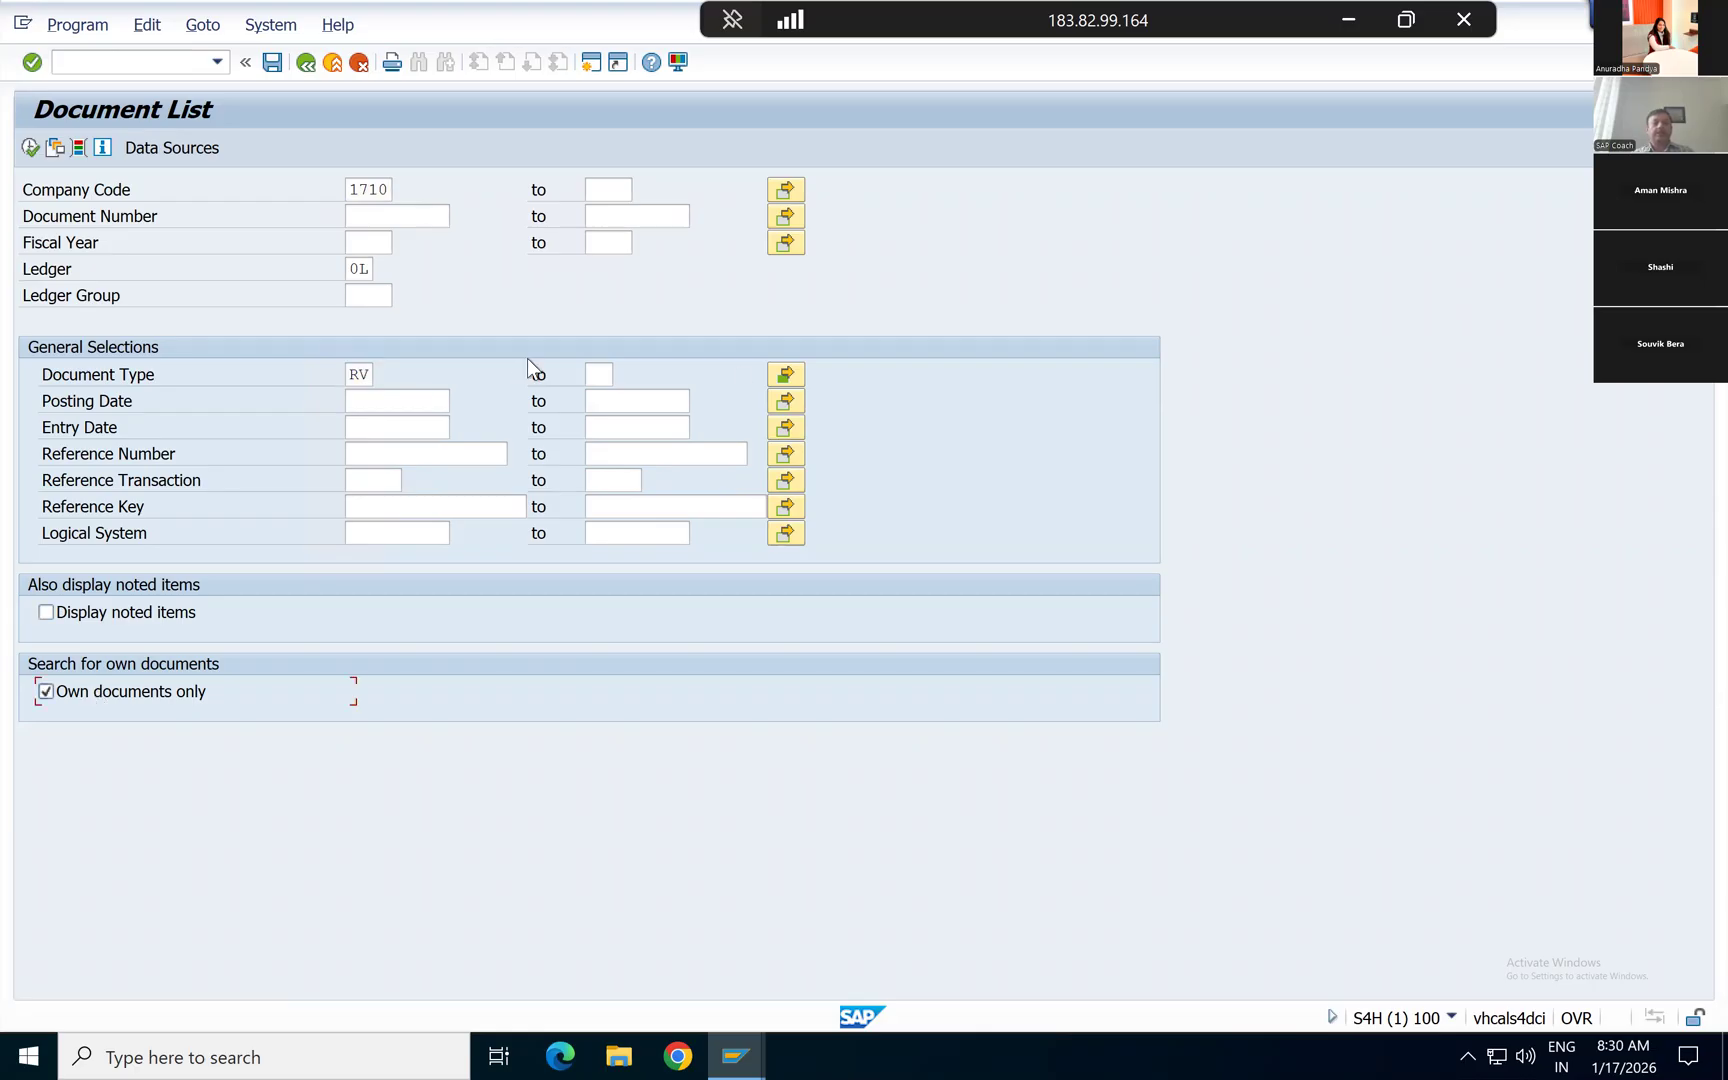
pyautogui.click(30, 148)
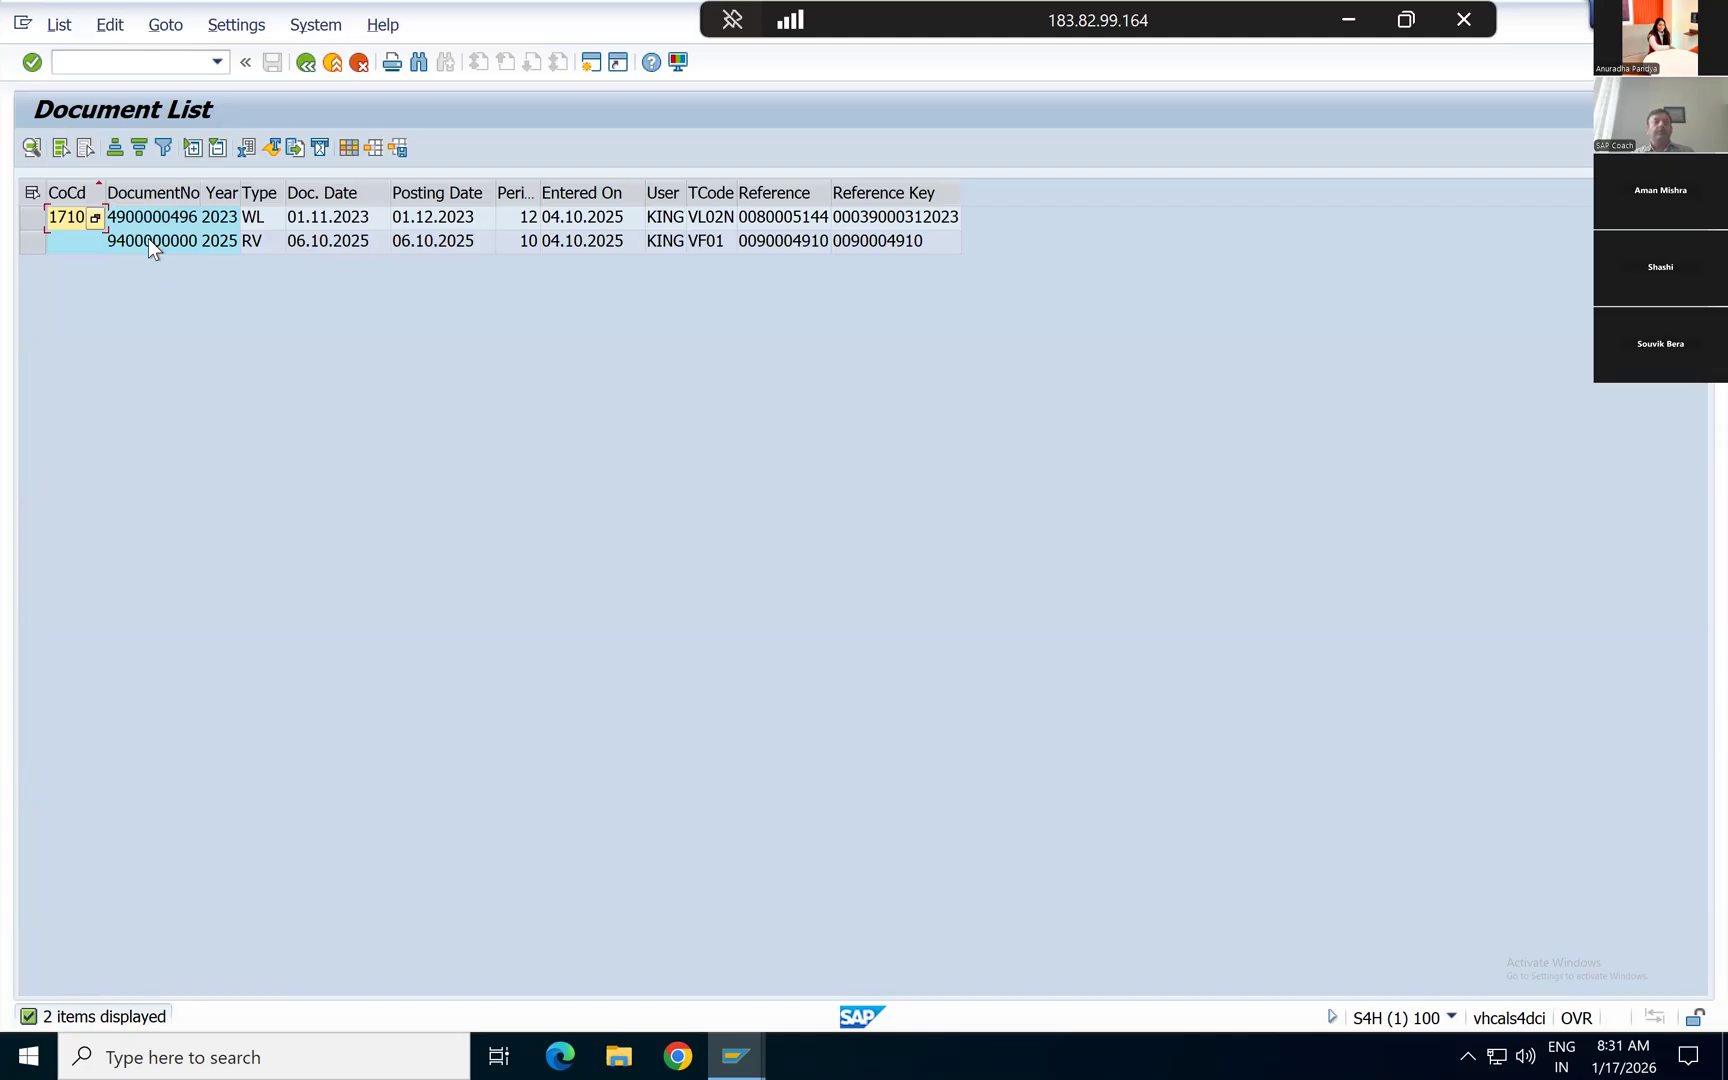
# Step: Display the RV document from the list and examine the descriptions and amounts of its two line items
pyautogui.click(148, 241)
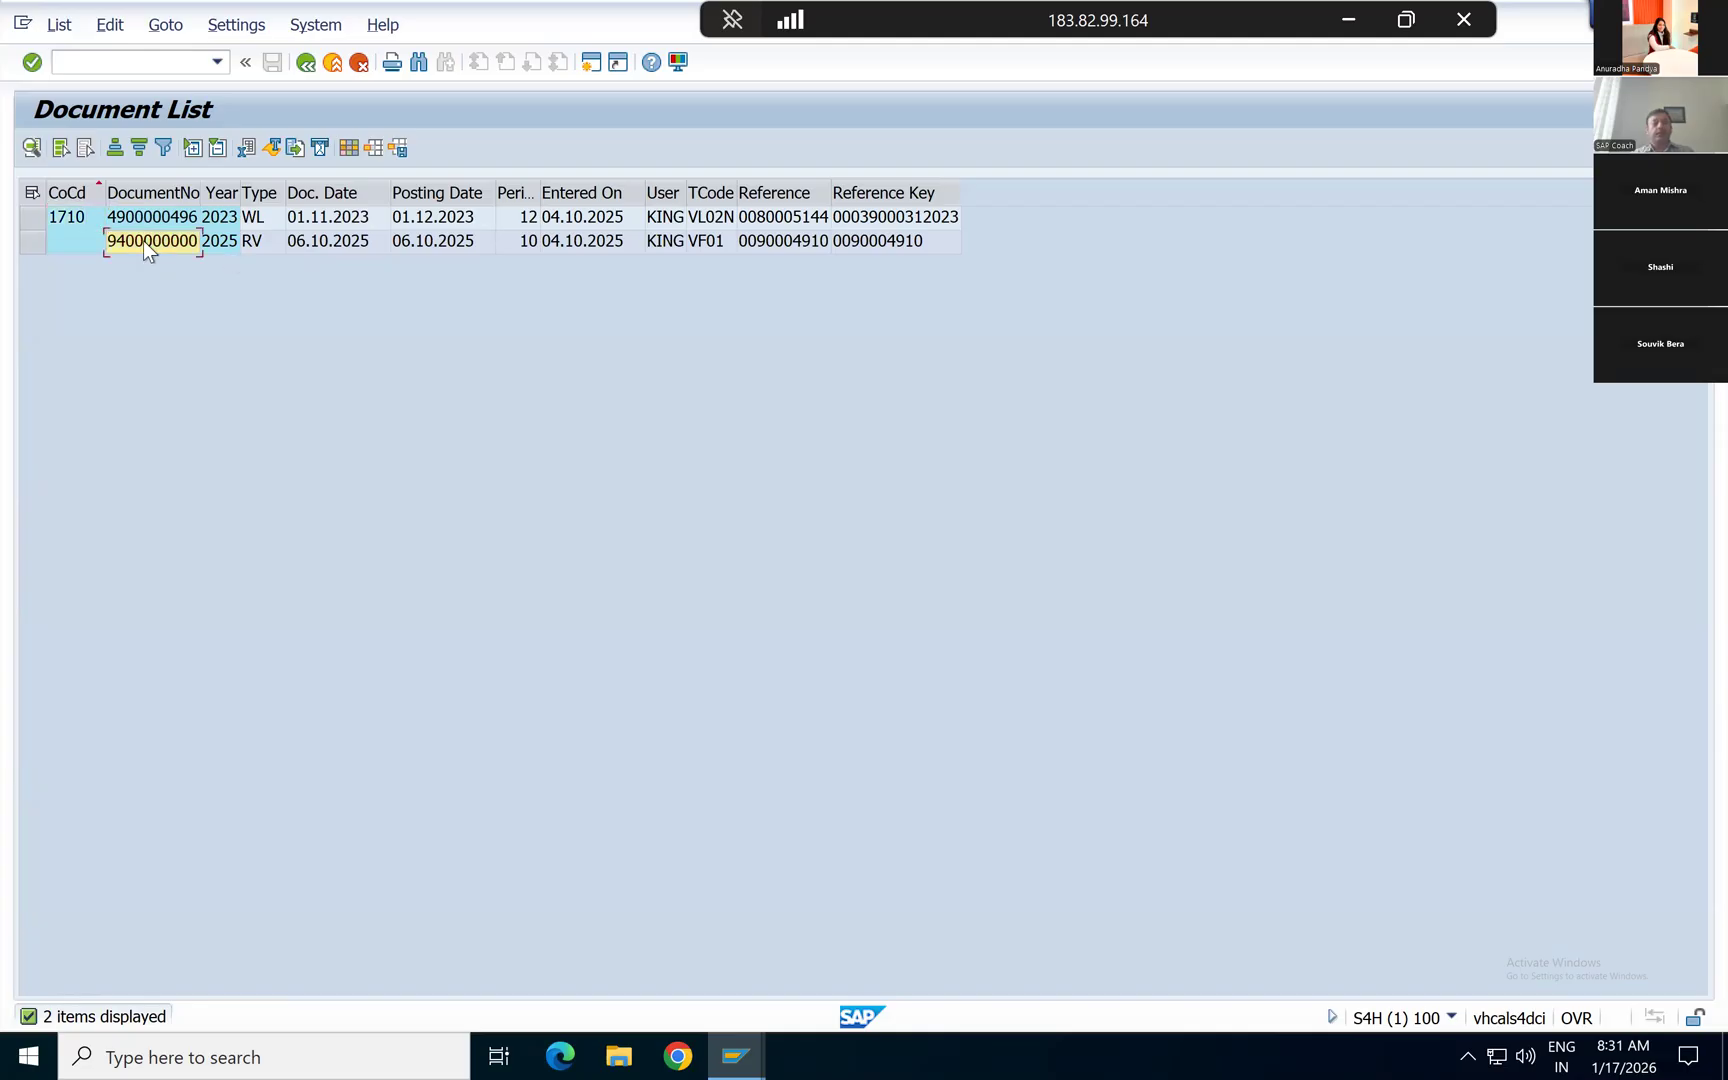
pyautogui.doubleClick(143, 240)
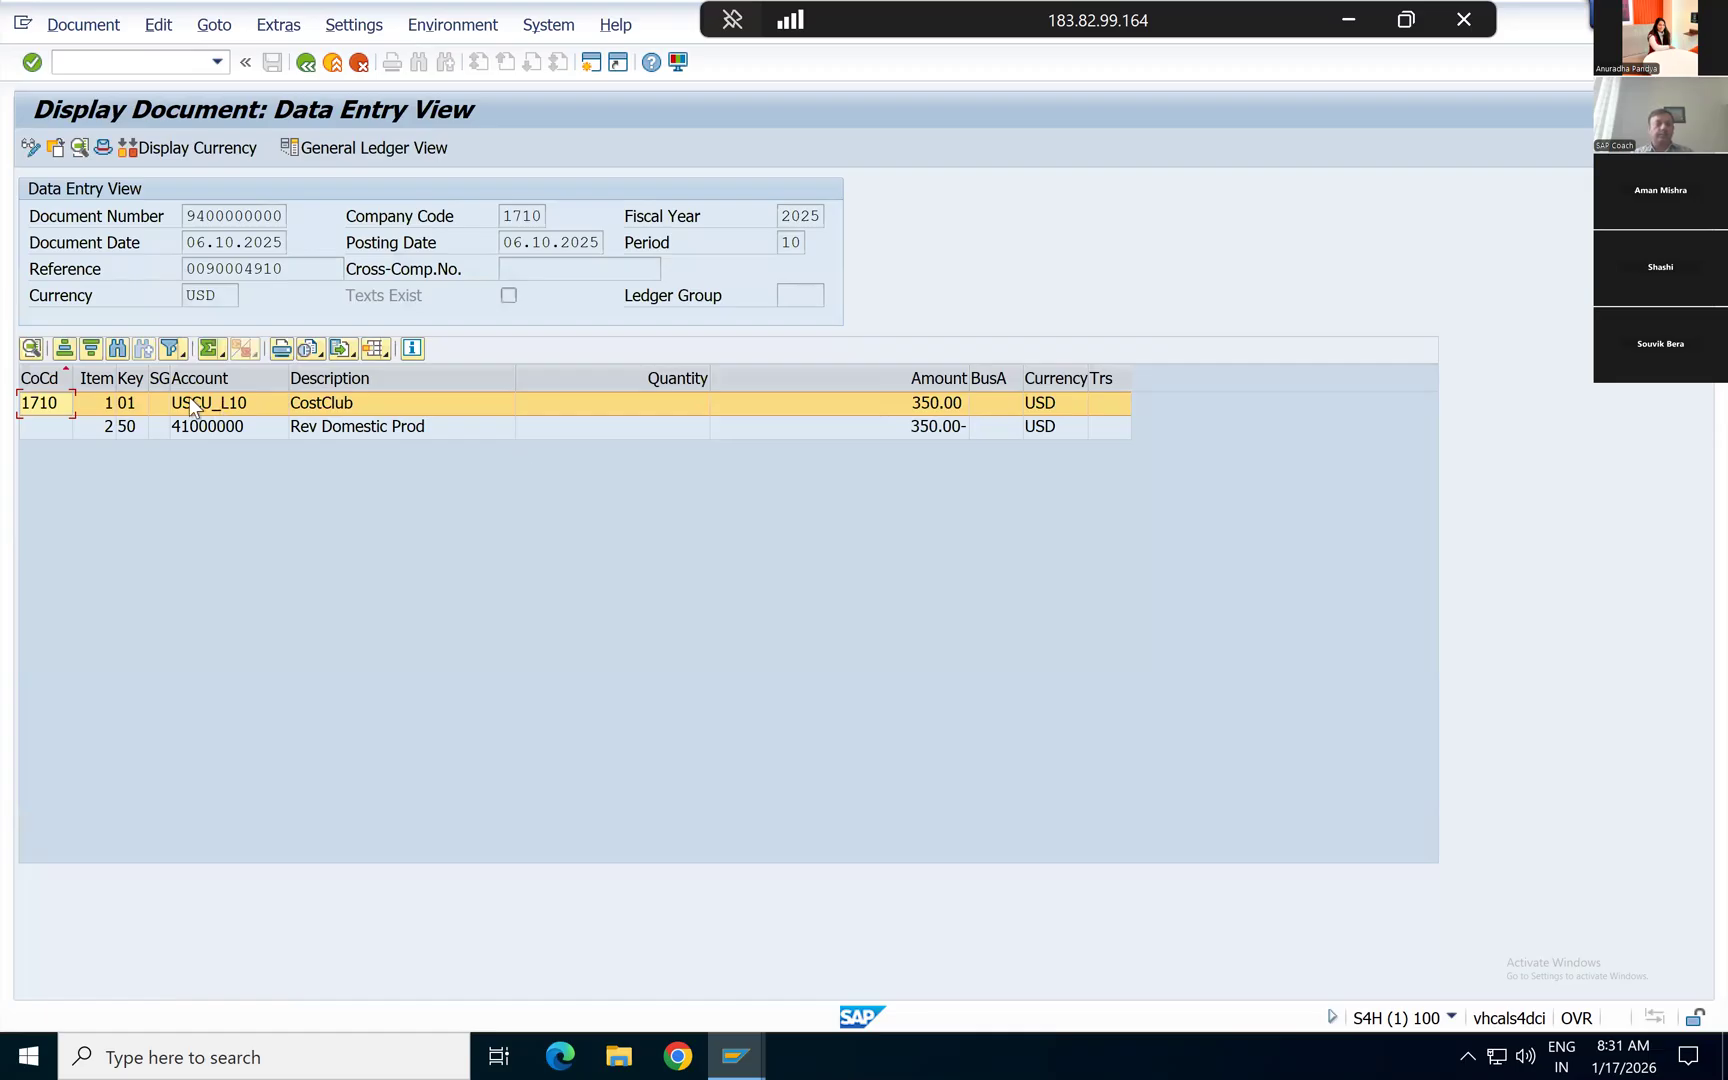
pyautogui.click(330, 406)
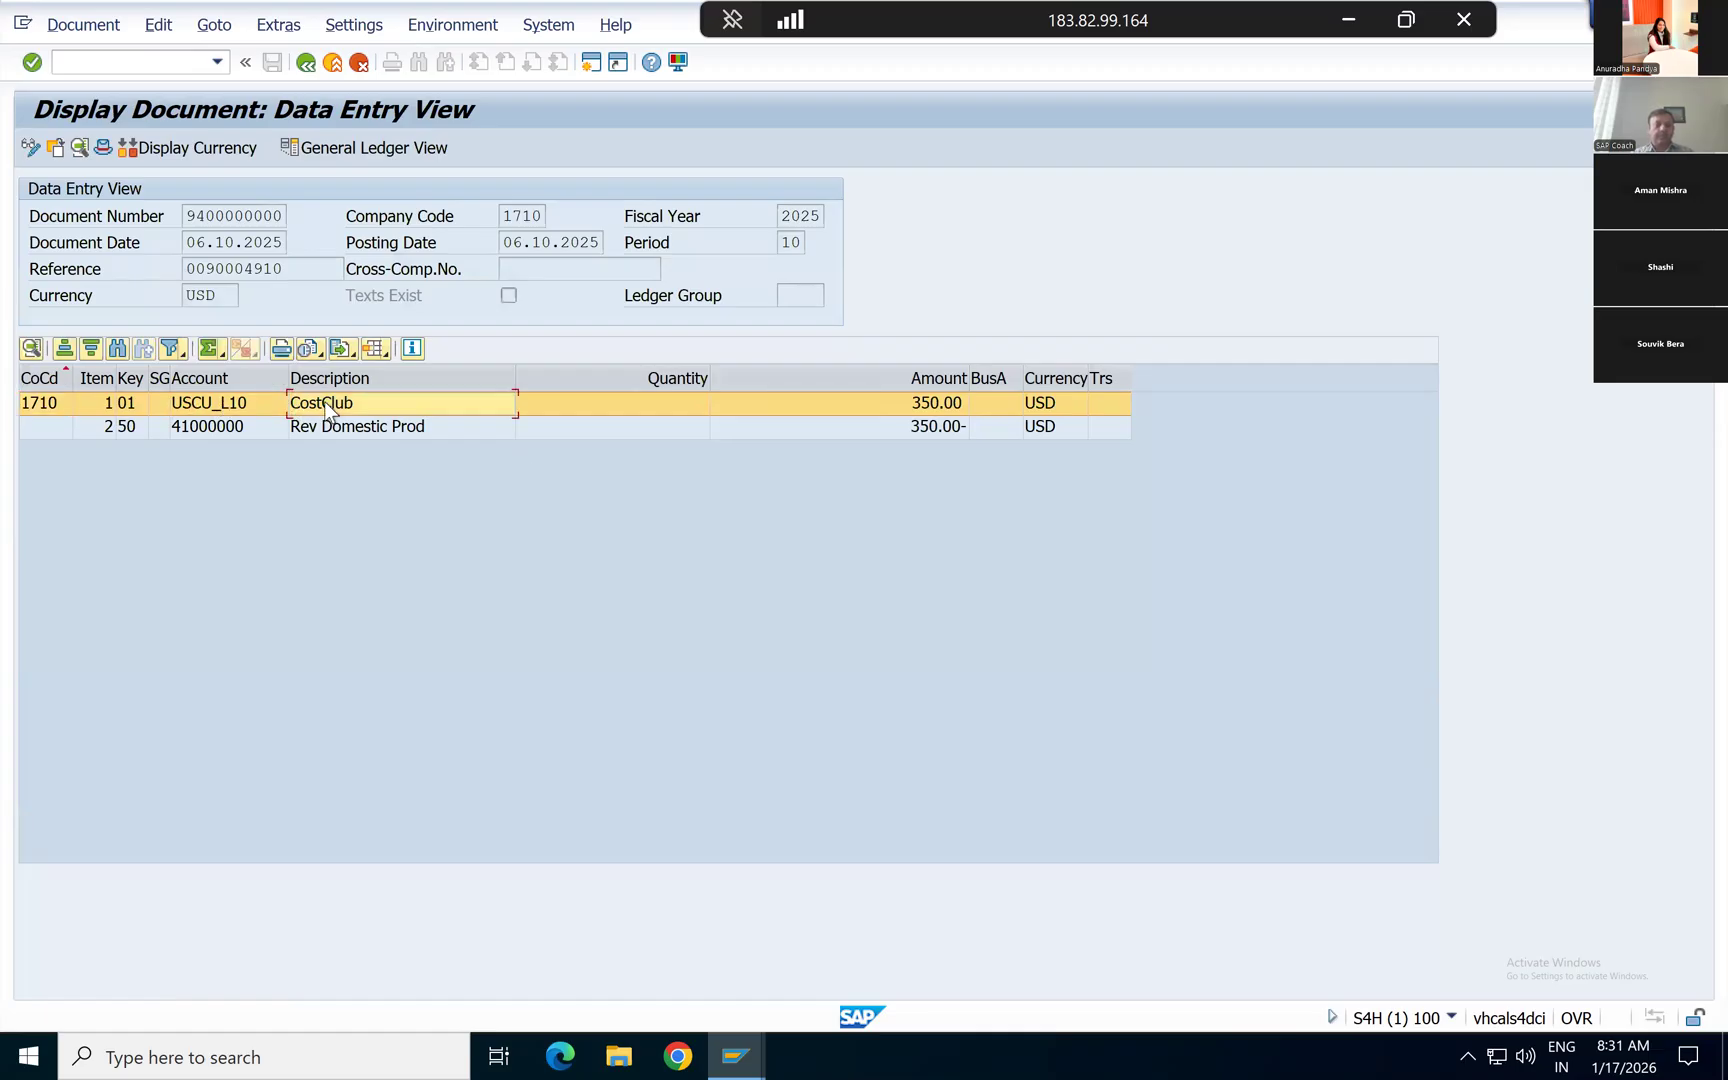
pyautogui.click(944, 400)
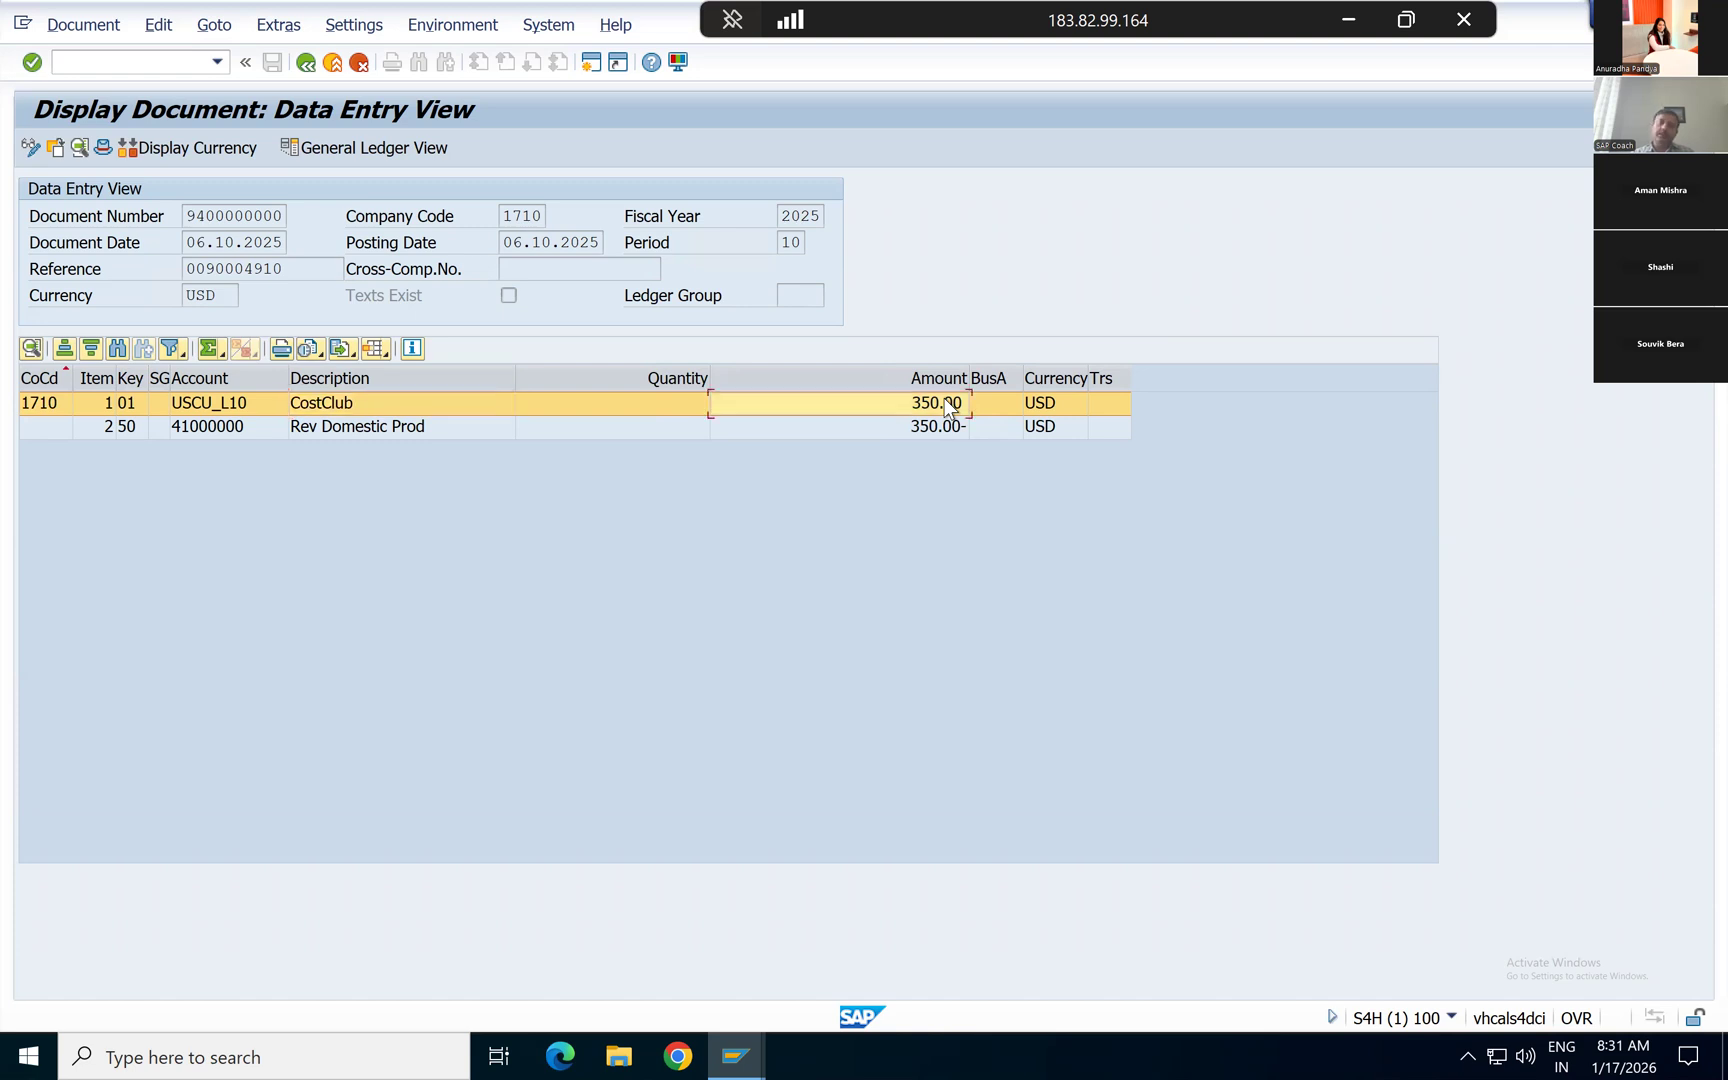
pyautogui.click(348, 433)
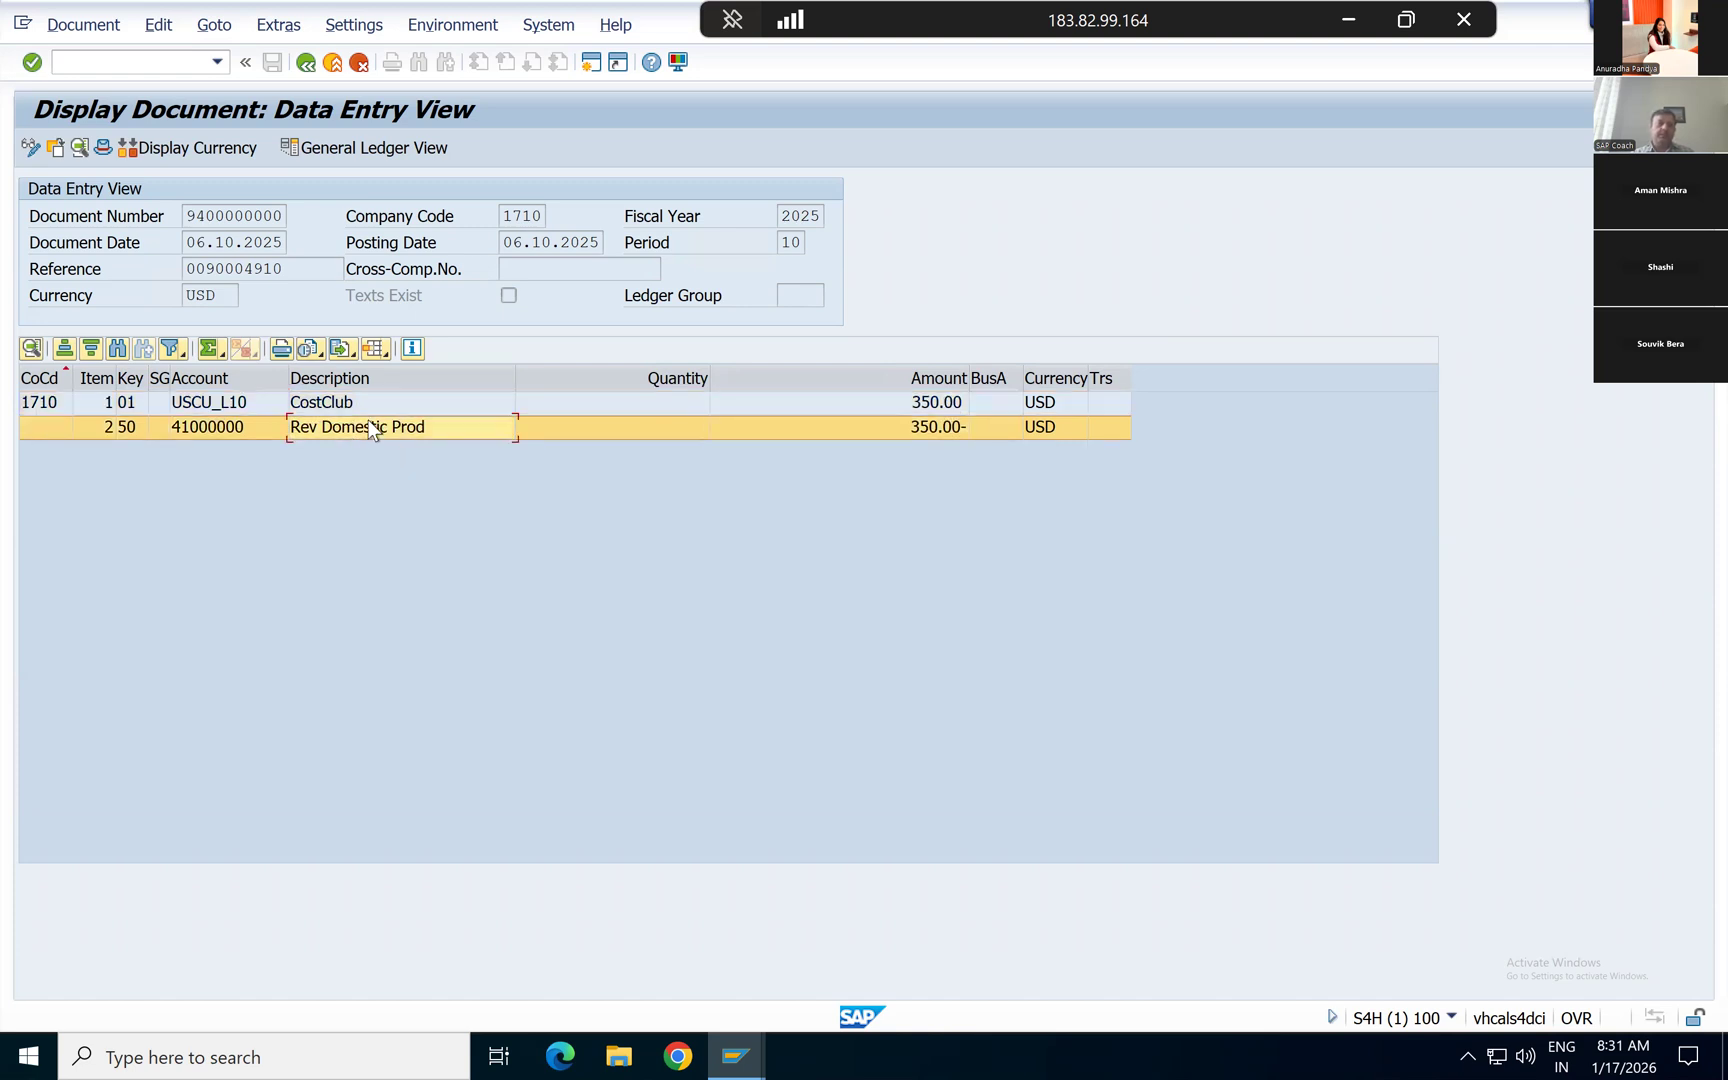
pyautogui.click(934, 429)
pyautogui.click(915, 408)
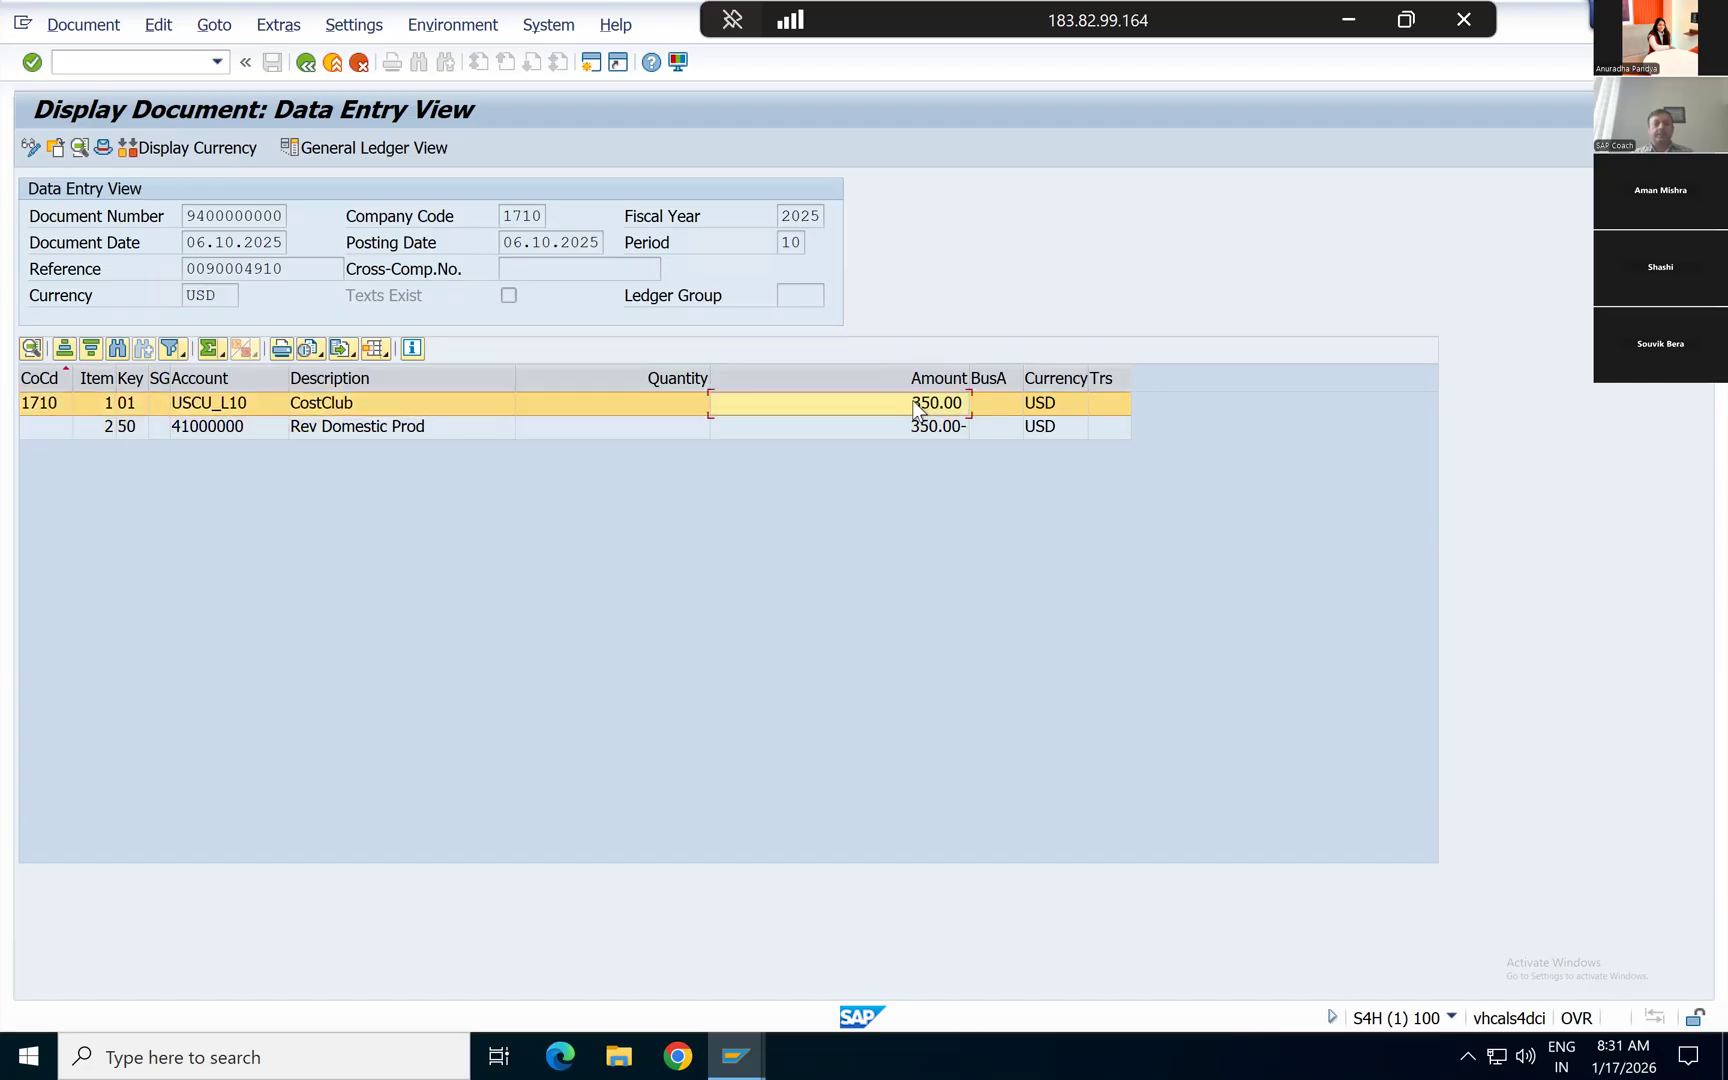
pyautogui.click(911, 423)
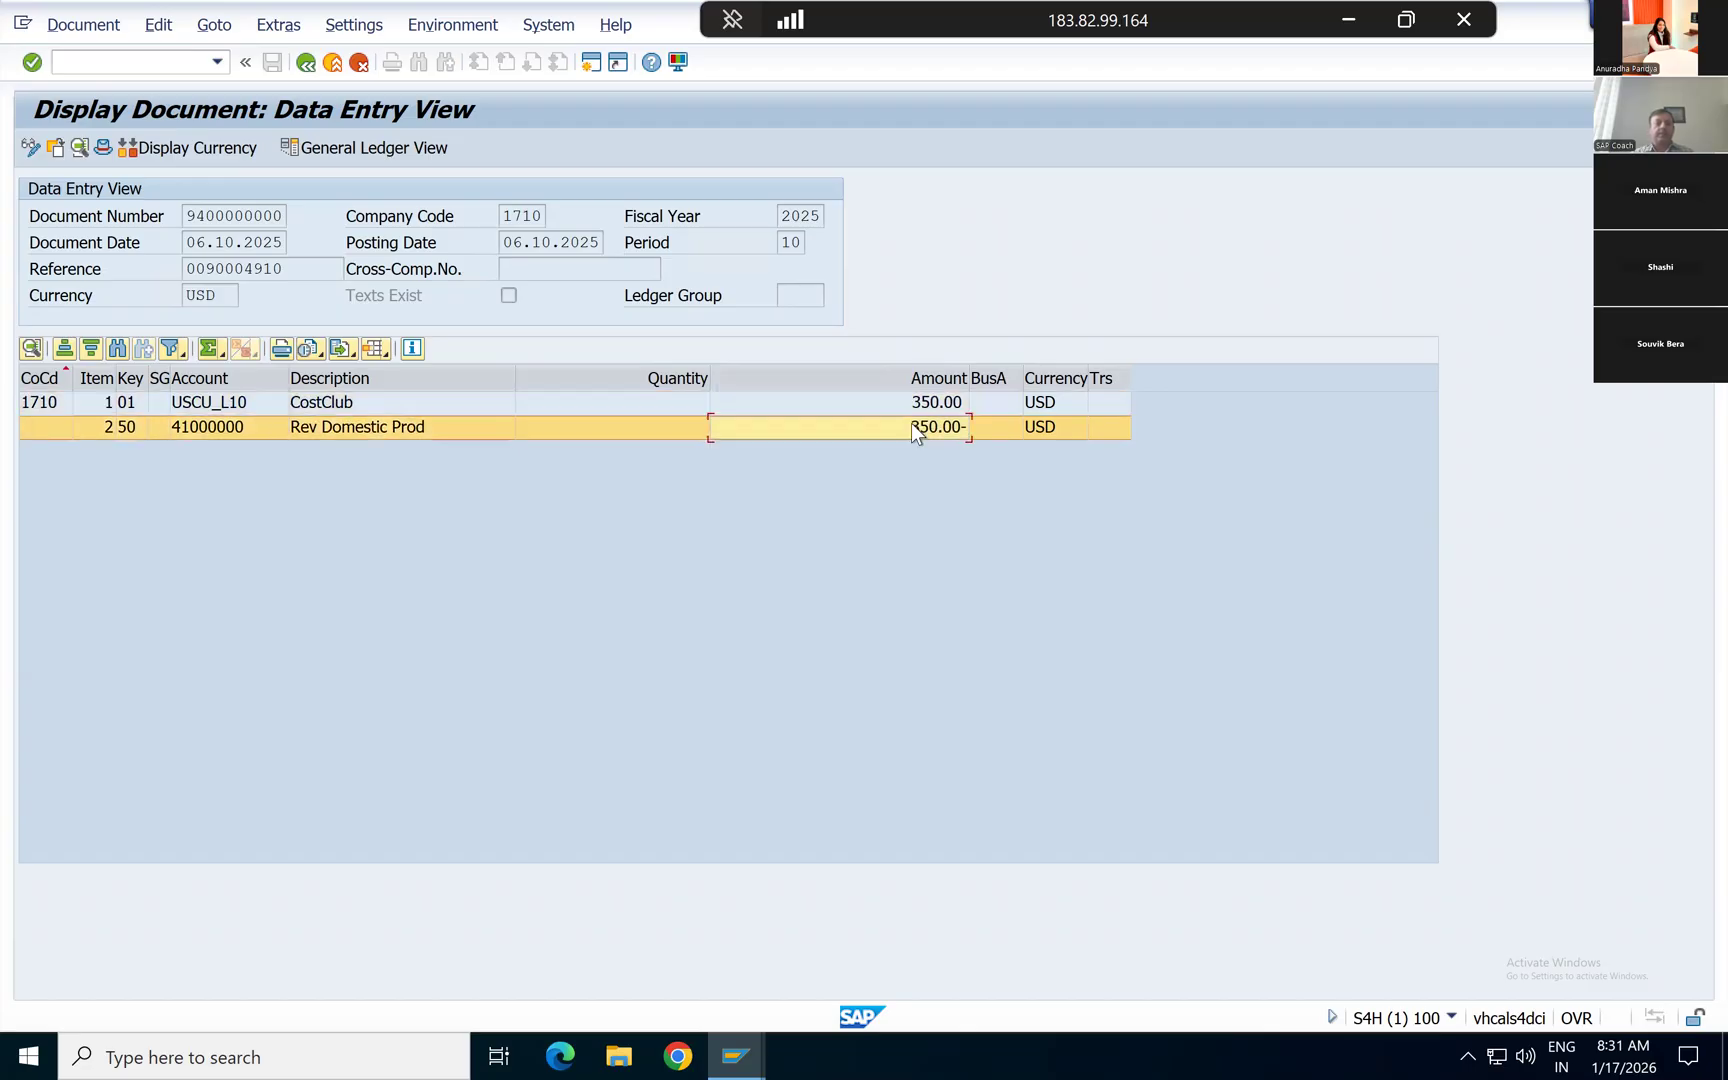
# Step: Compare the posting keys of the customer and revenue items, and bring up the list of possible posting keys for the customer item
pyautogui.click(127, 402)
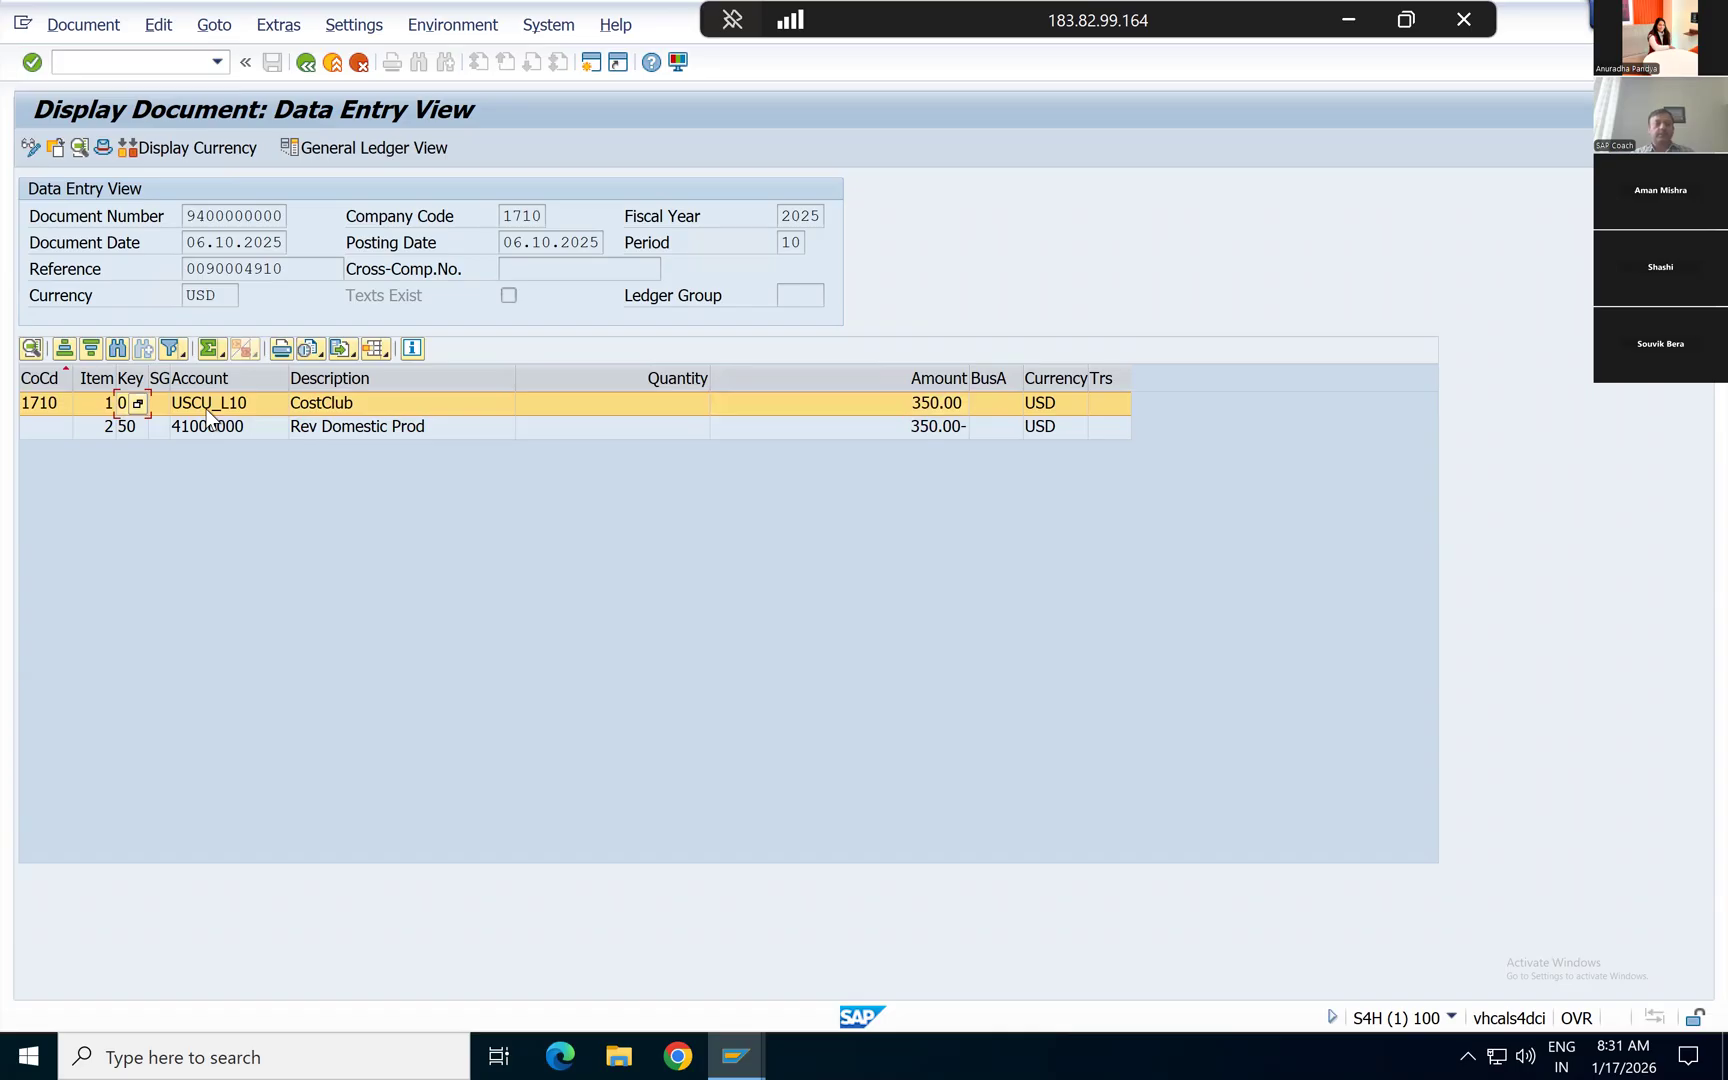
pyautogui.click(128, 425)
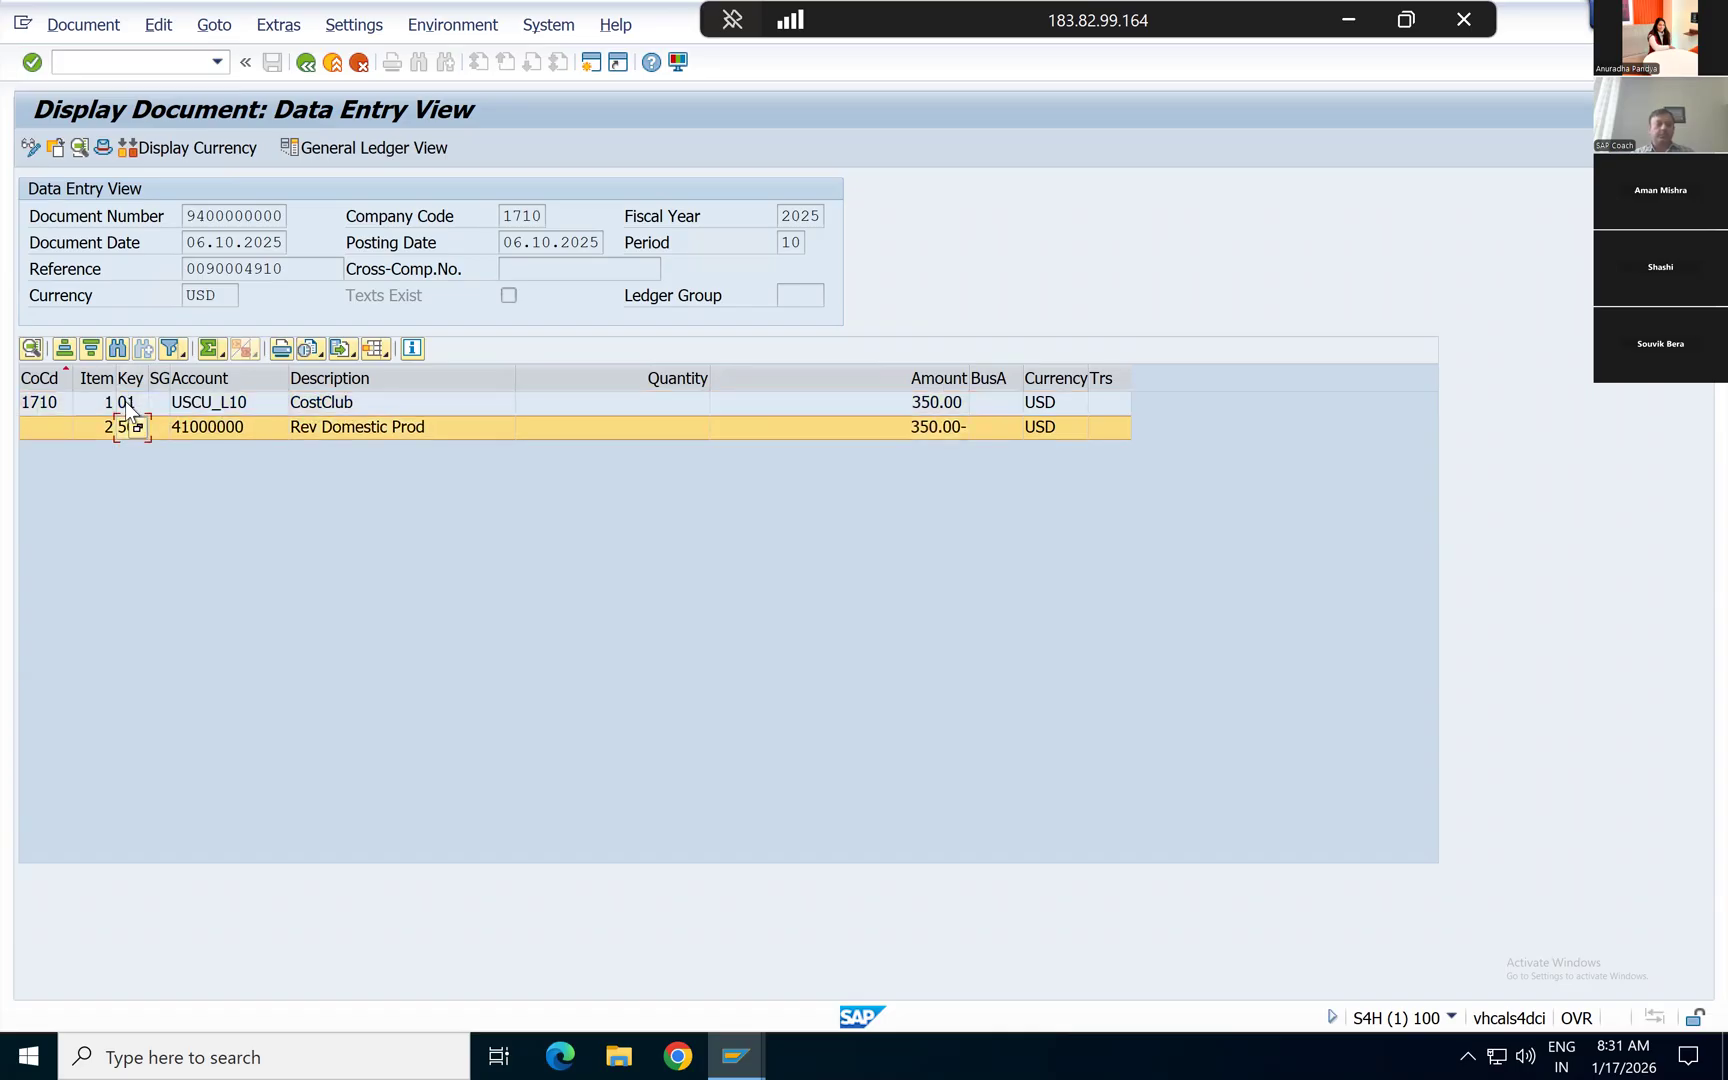
pyautogui.click(127, 402)
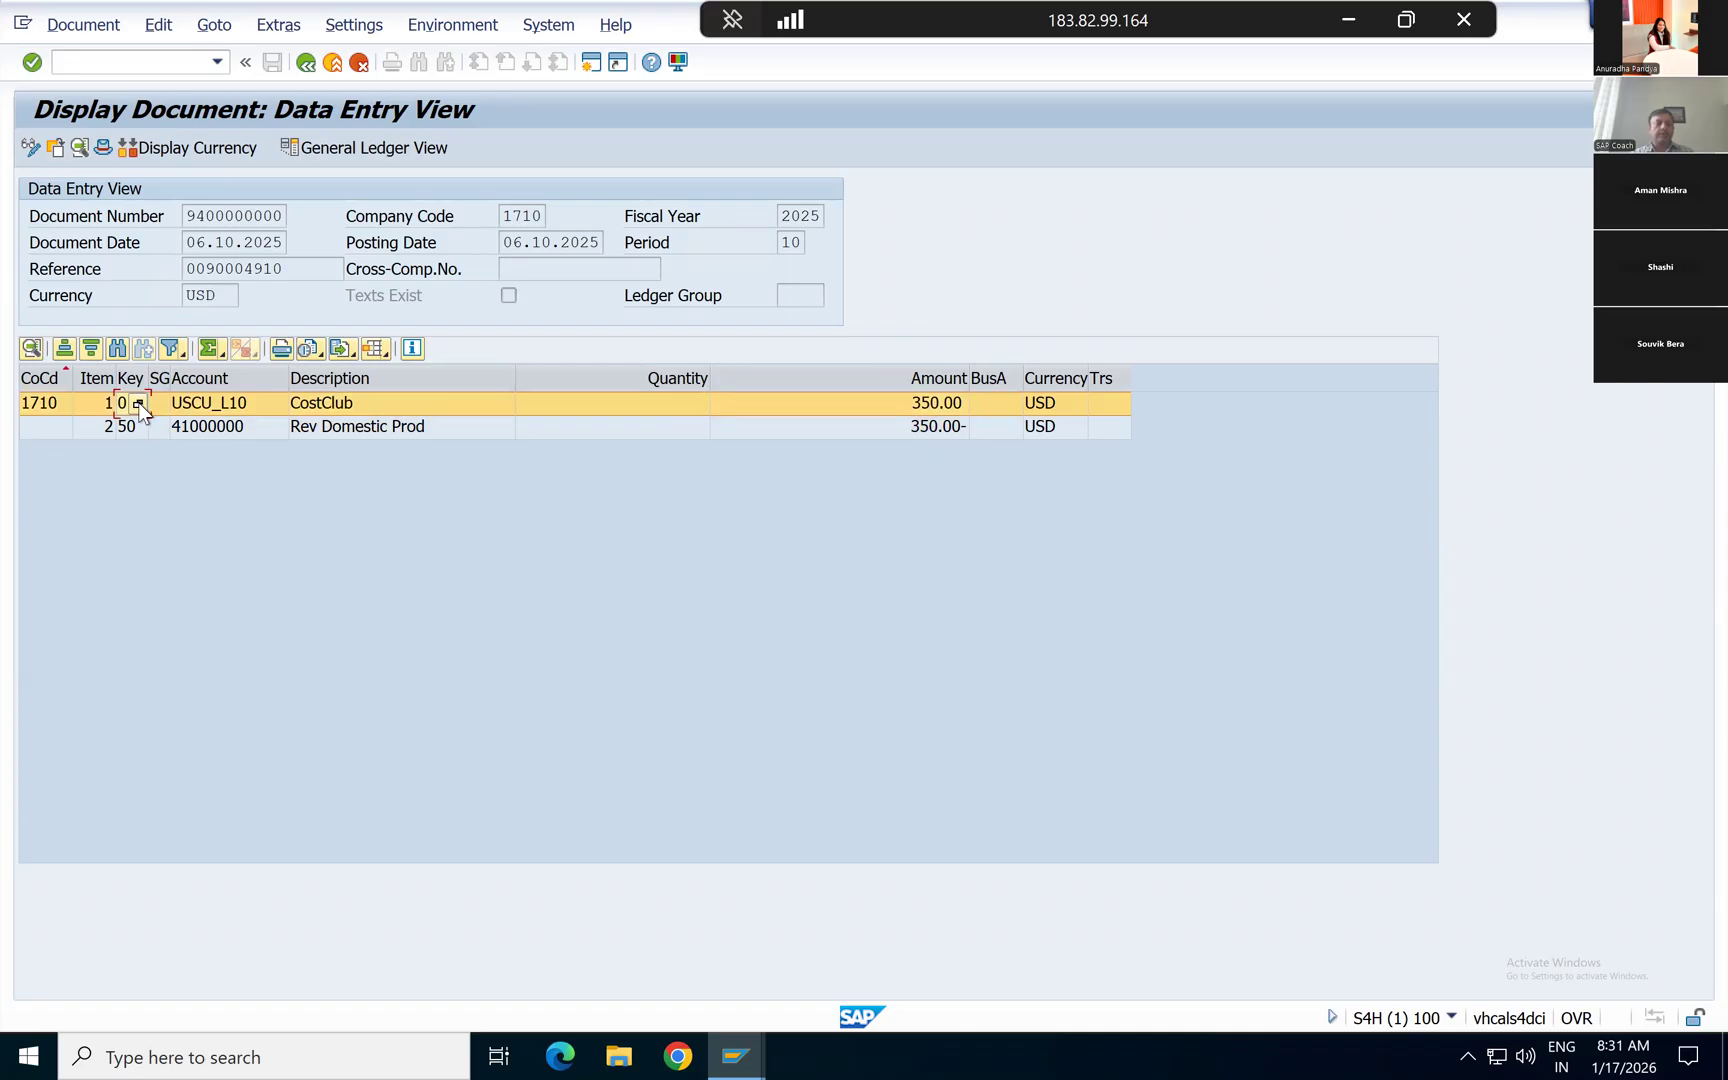
pyautogui.click(226, 404)
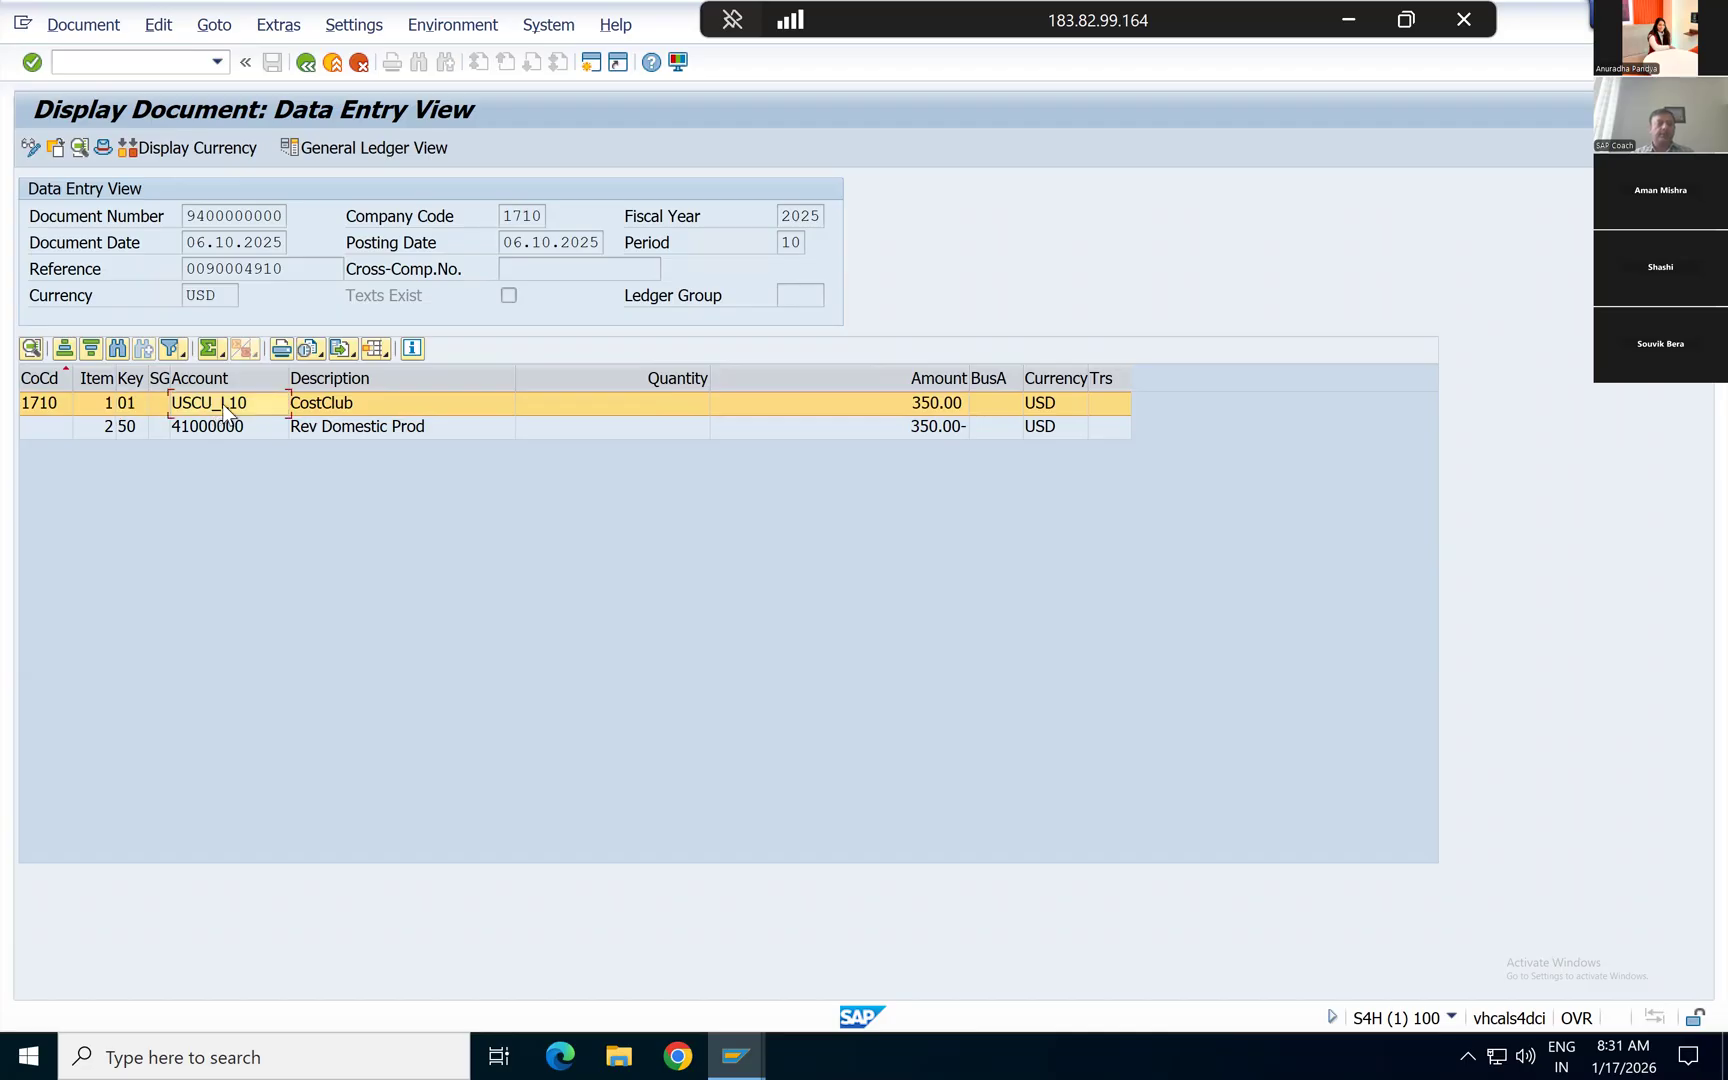
pyautogui.hotkey('shift', 'Tab')
pyautogui.click(140, 405)
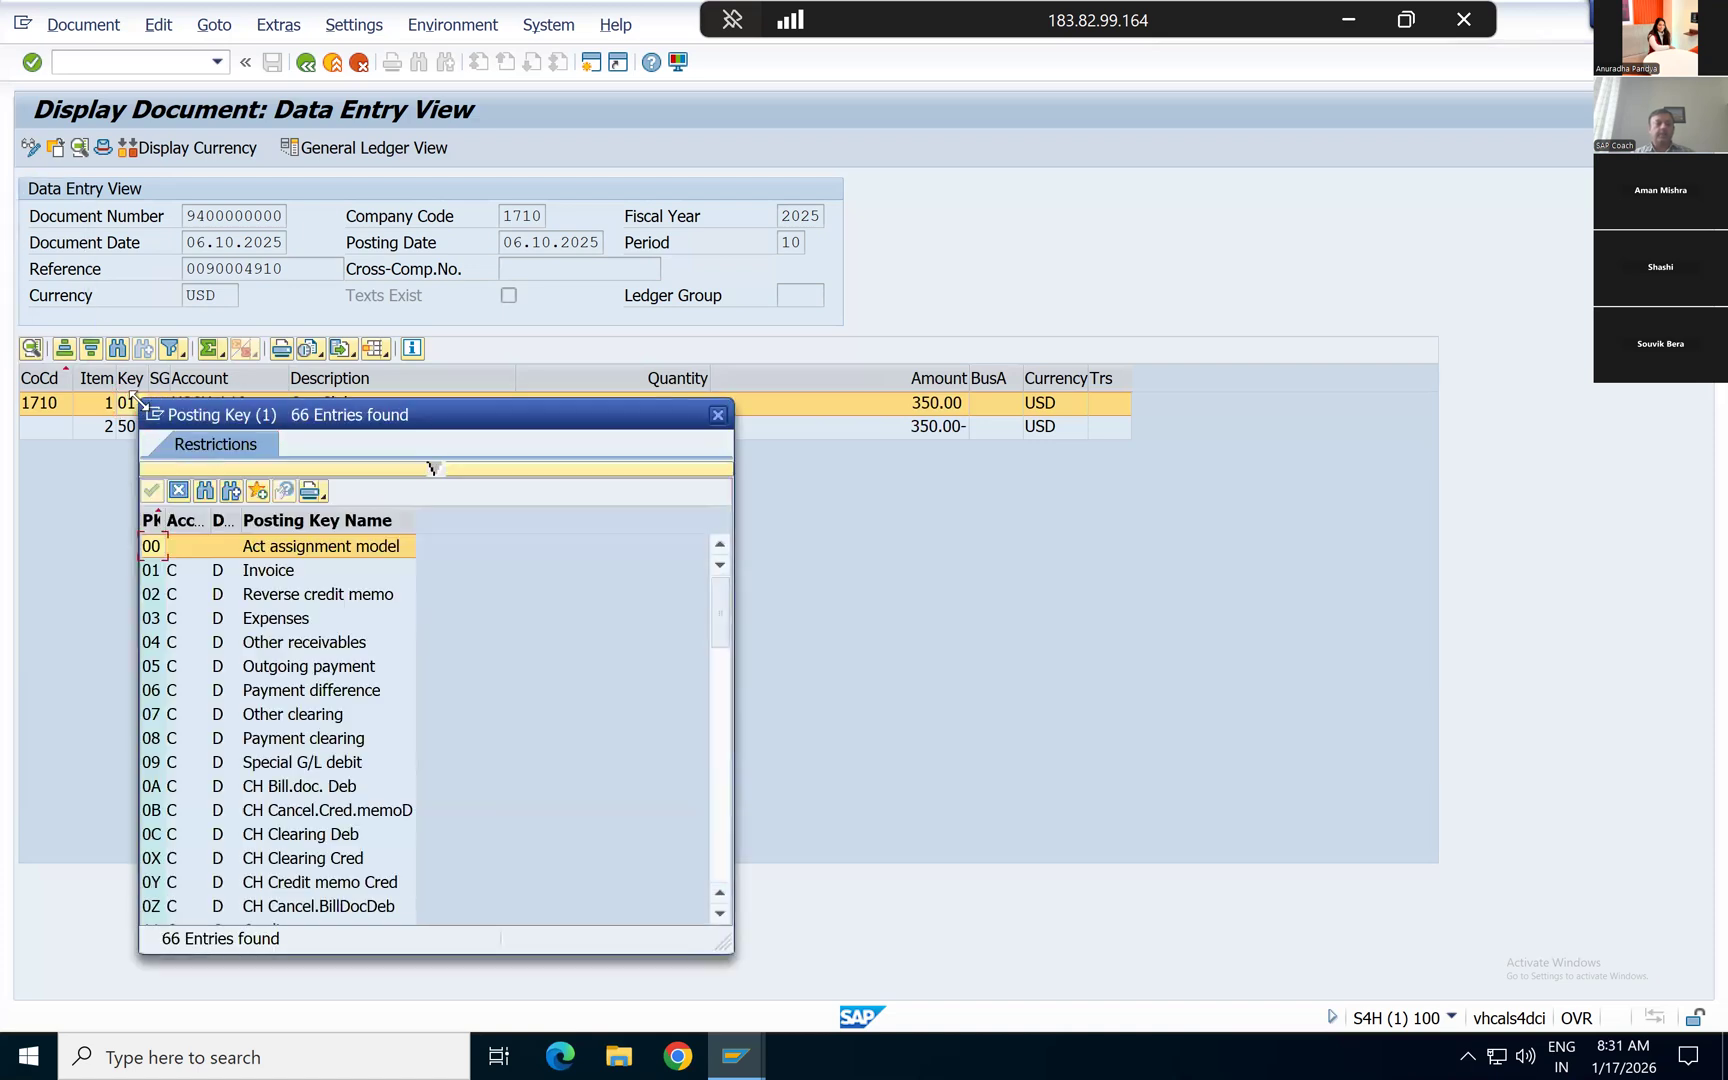
pyautogui.moveTo(450, 414); pyautogui.dragTo(829, 246)
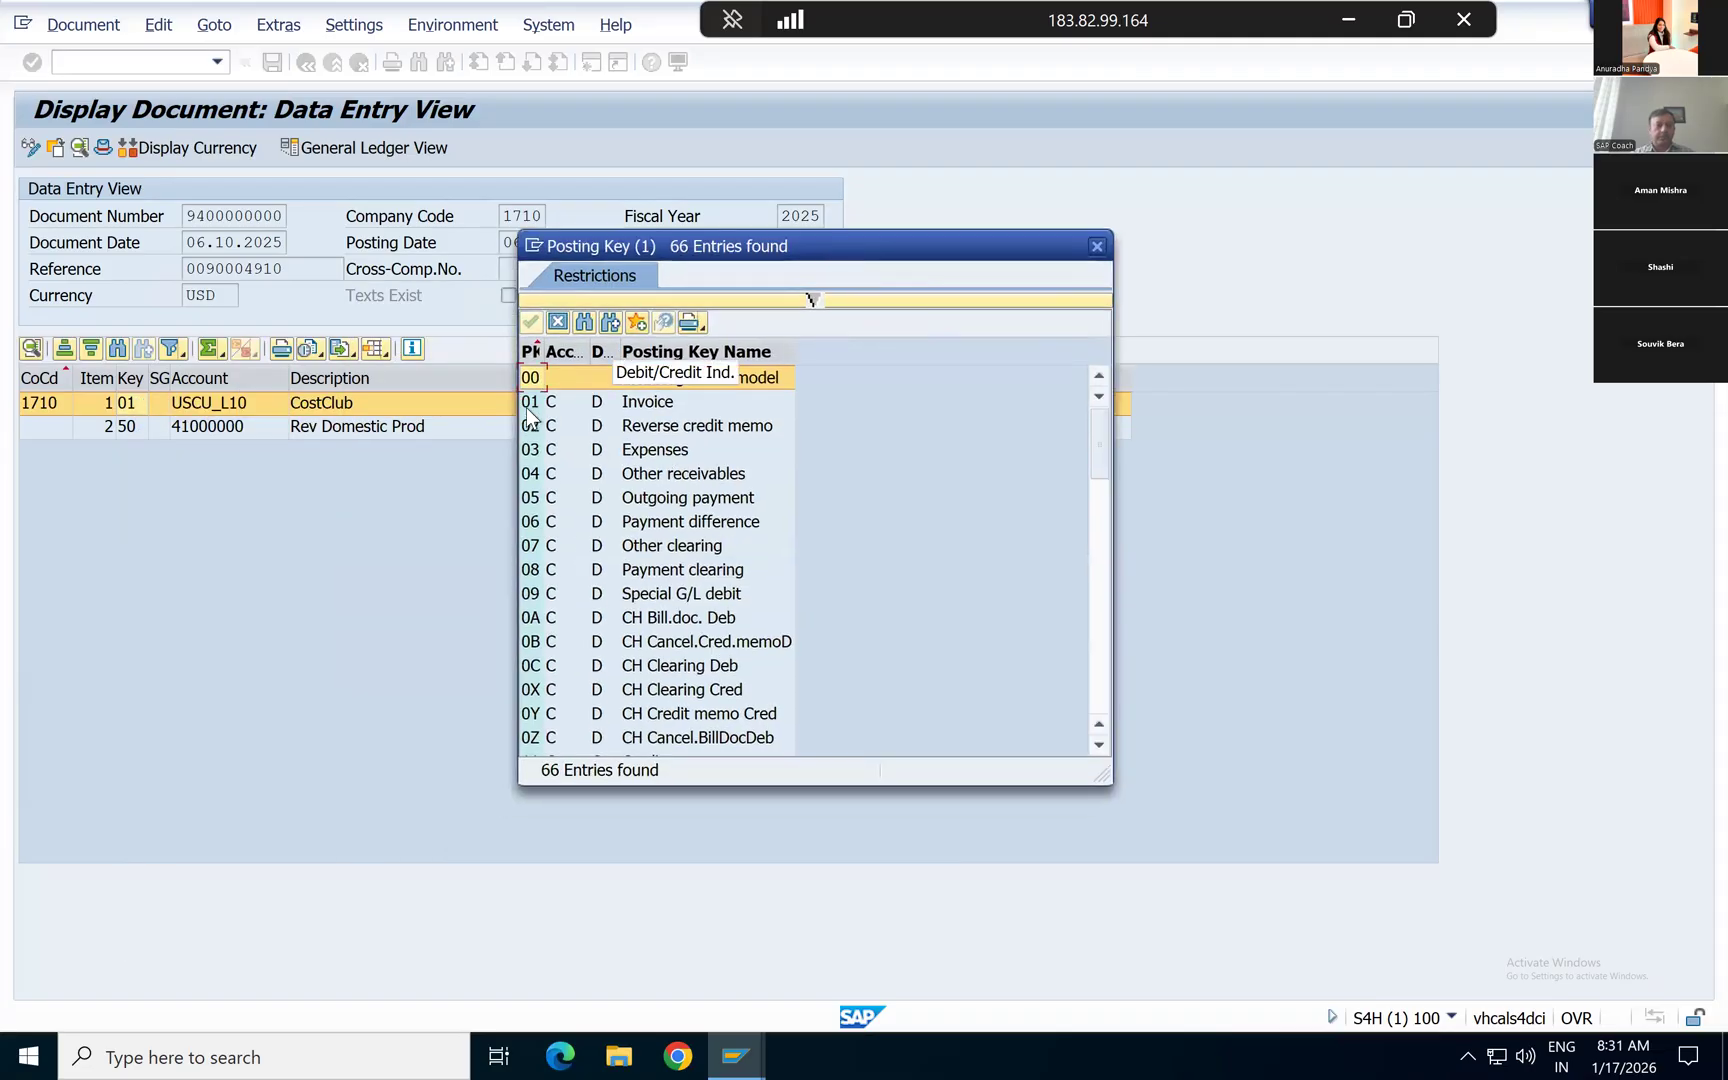
# Step: Examine the account type, debit/credit indicator and name of posting key 01, continuing through key 09
pyautogui.click(545, 401)
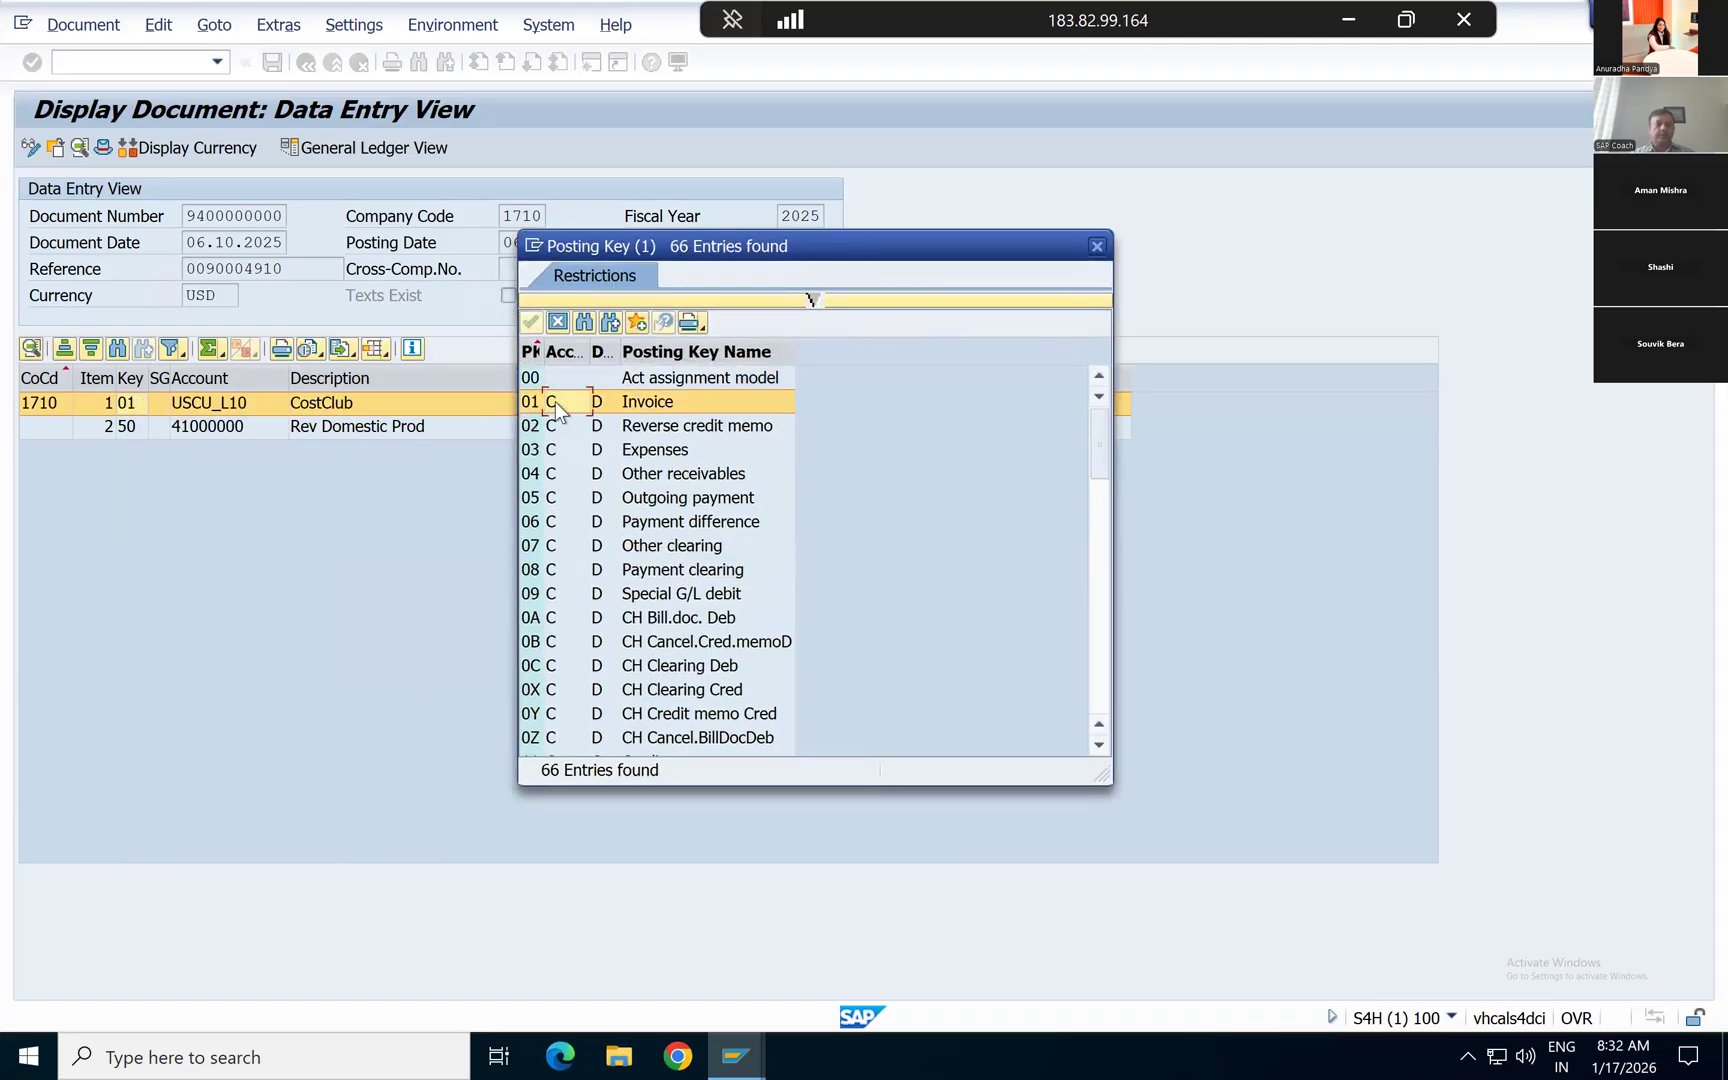
pyautogui.click(603, 400)
pyautogui.click(664, 401)
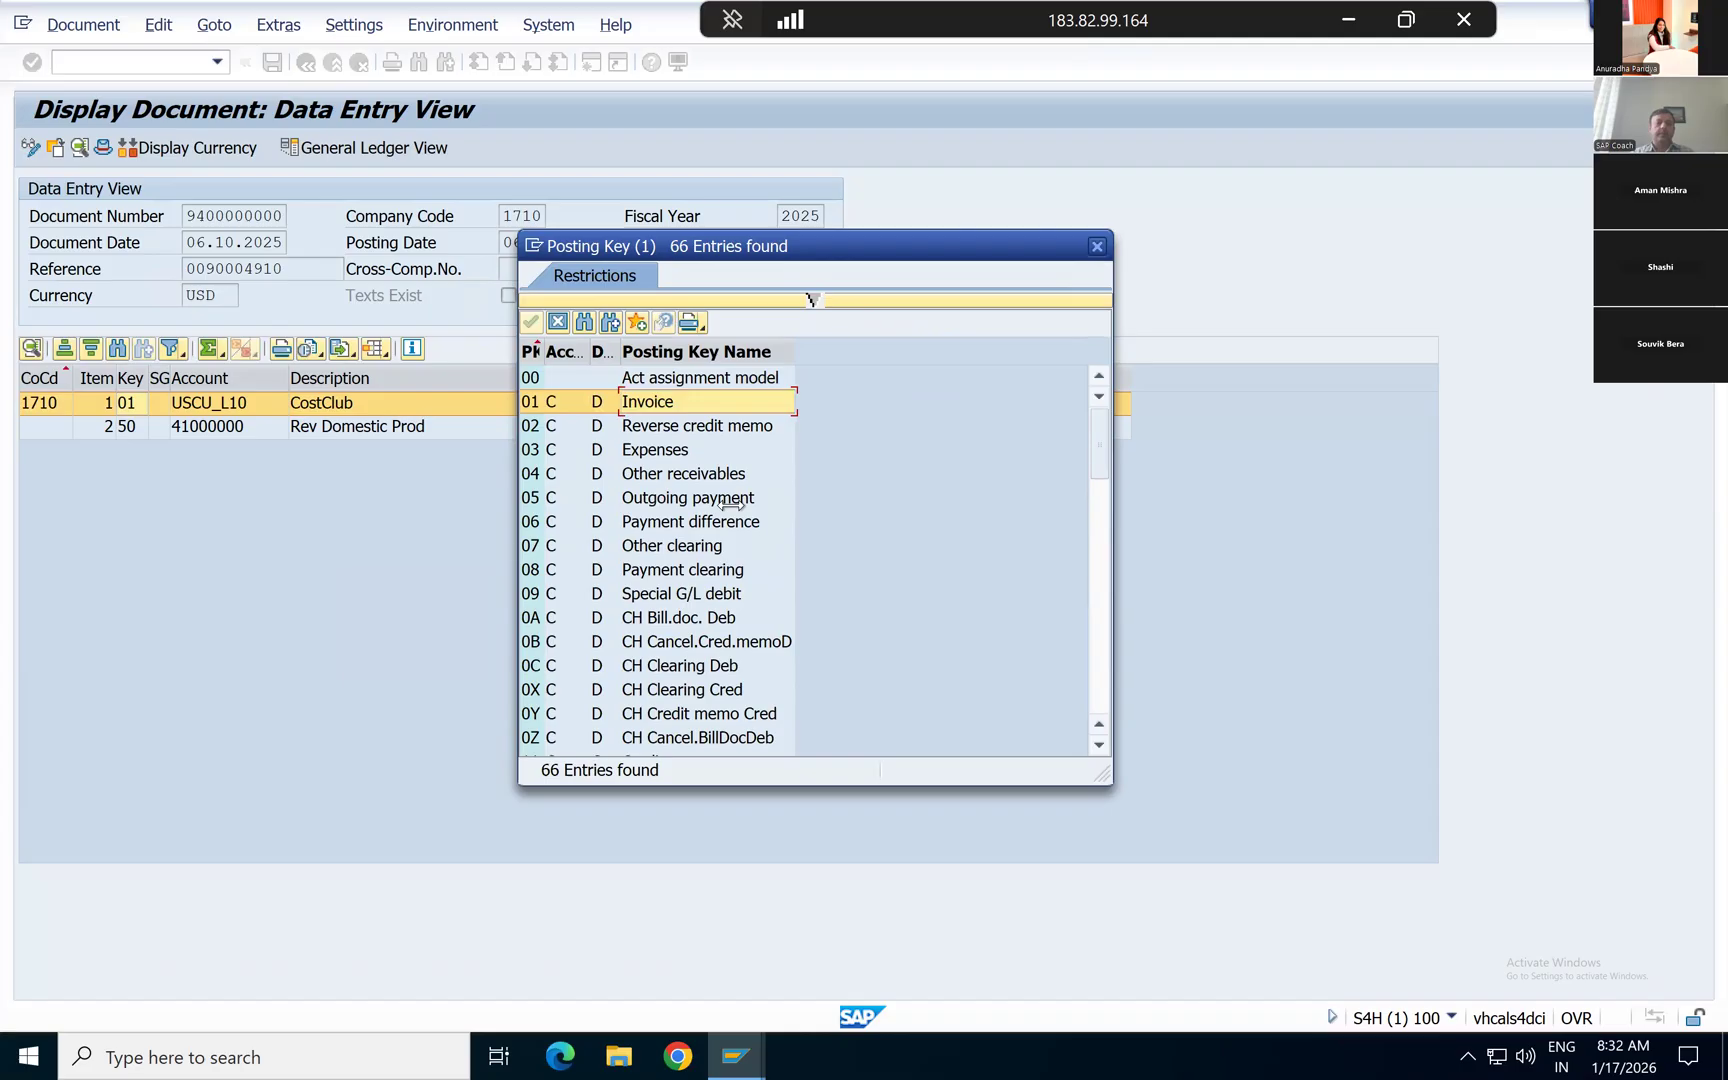
pyautogui.press('Down')
pyautogui.press('Down')
pyautogui.press('Down')
pyautogui.press('Down')
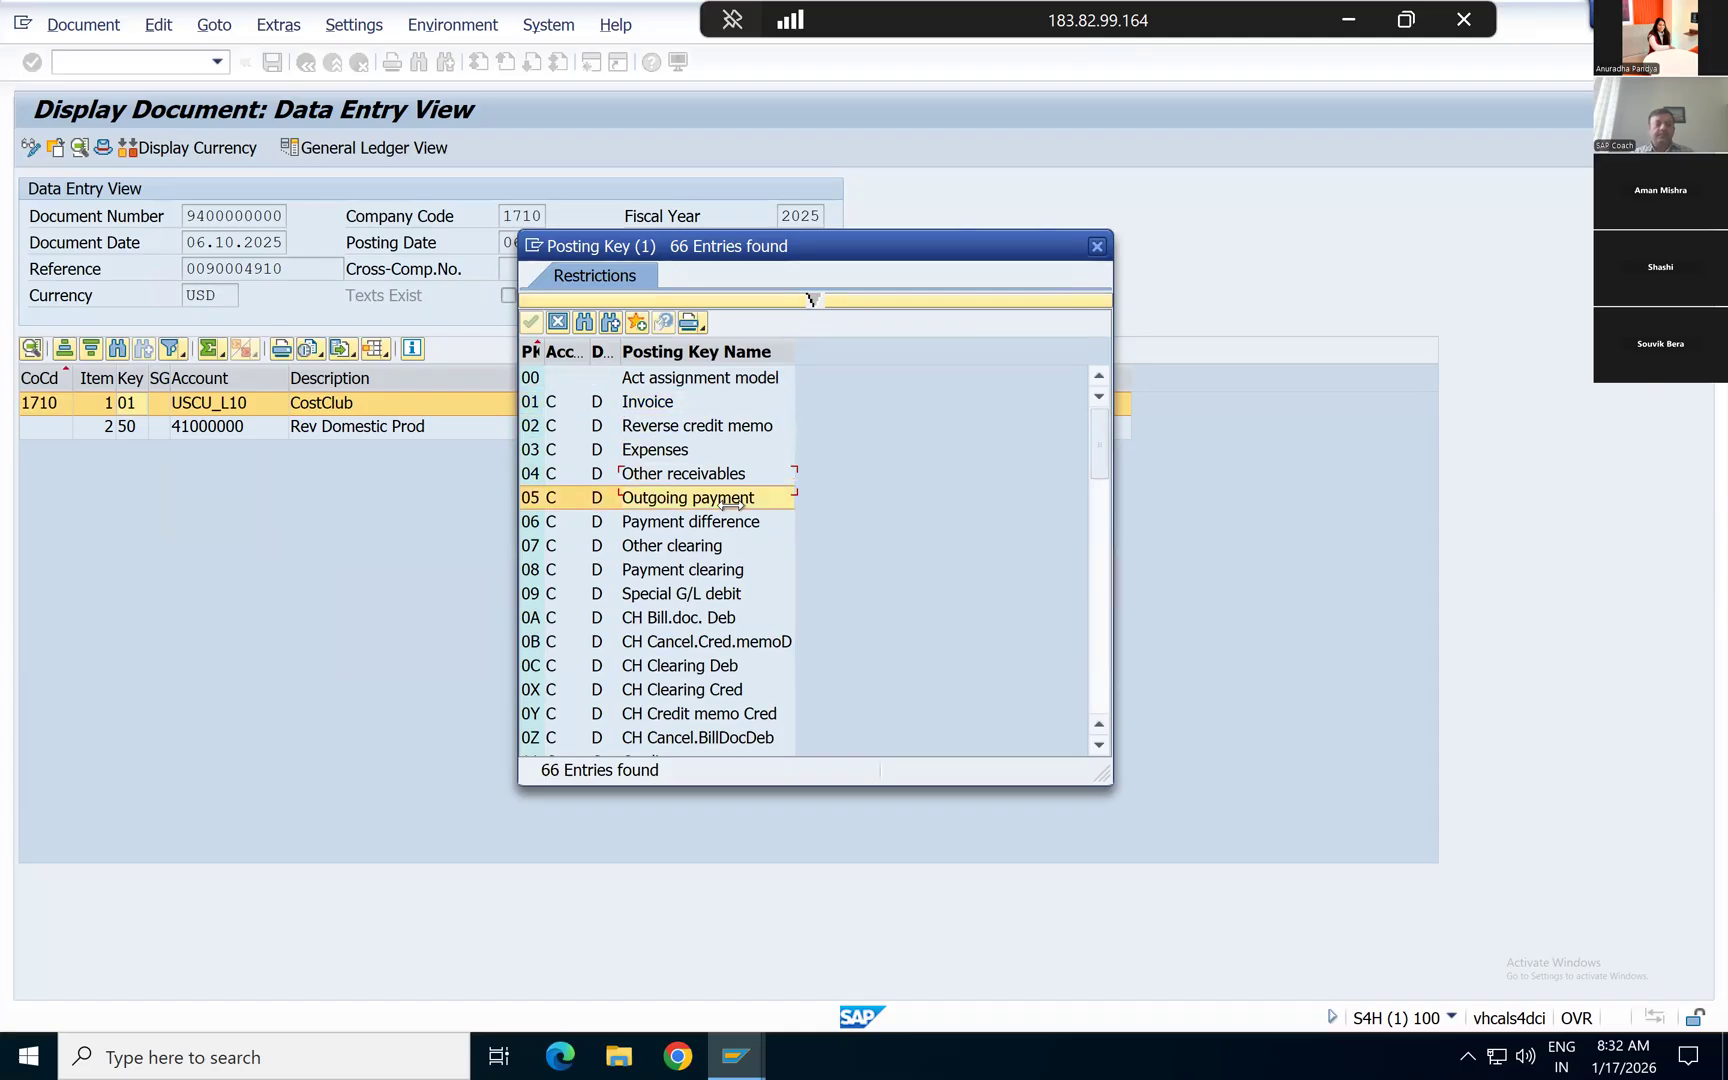
pyautogui.press('Down')
pyautogui.press('Down')
pyautogui.press('Down')
pyautogui.press('Down')
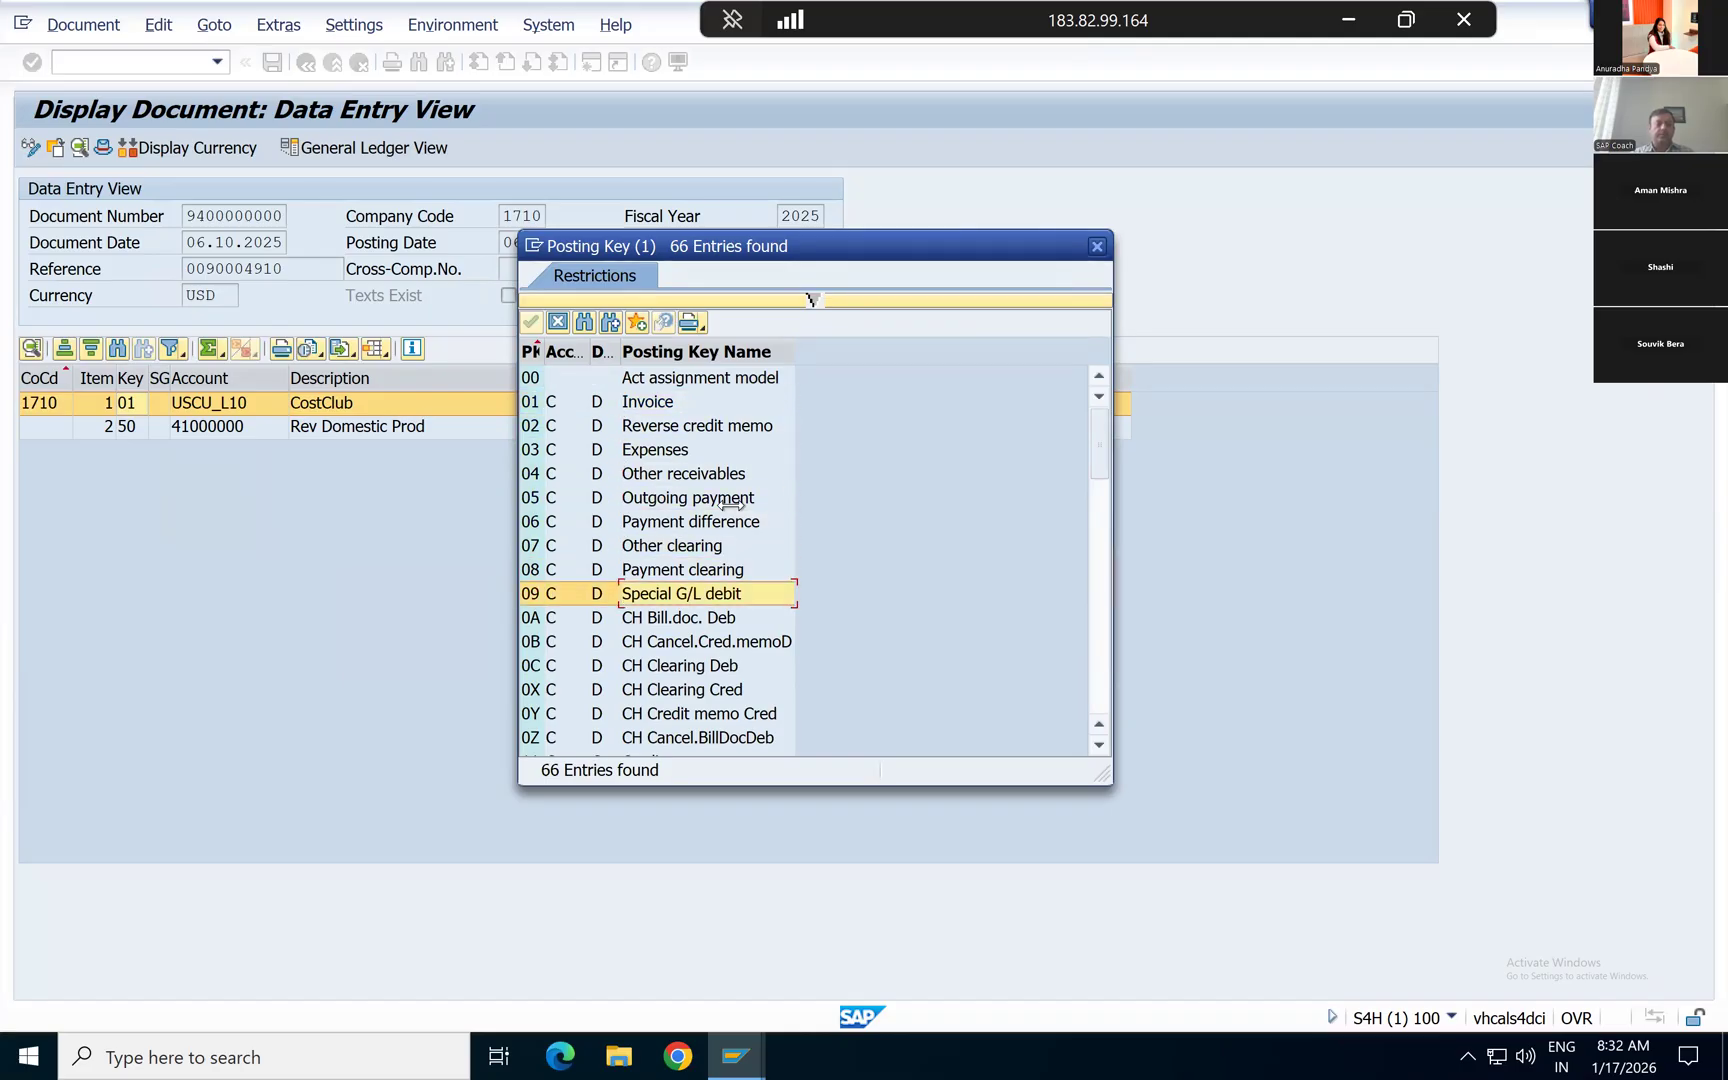
# Step: Compare the numeric customer posting keys 01 to 09 with the alphanumeric keys 0A and 0B
pyautogui.click(536, 403)
pyautogui.click(530, 571)
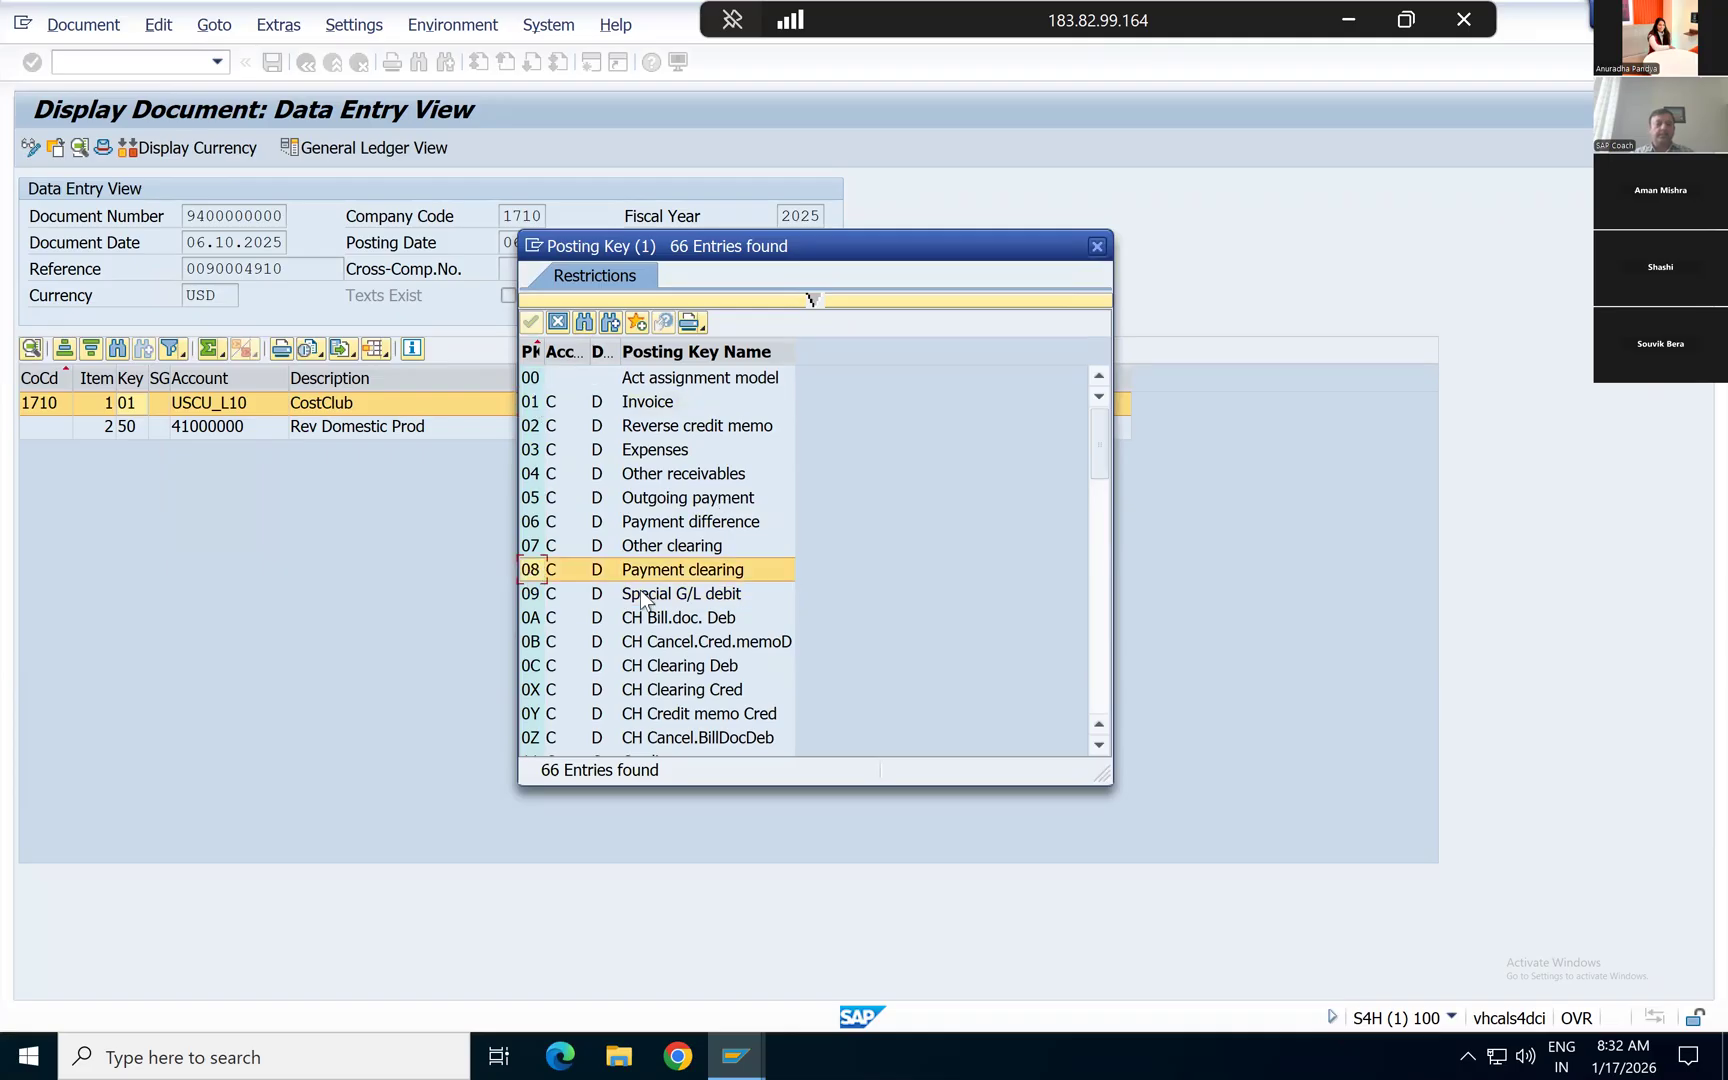
pyautogui.click(537, 619)
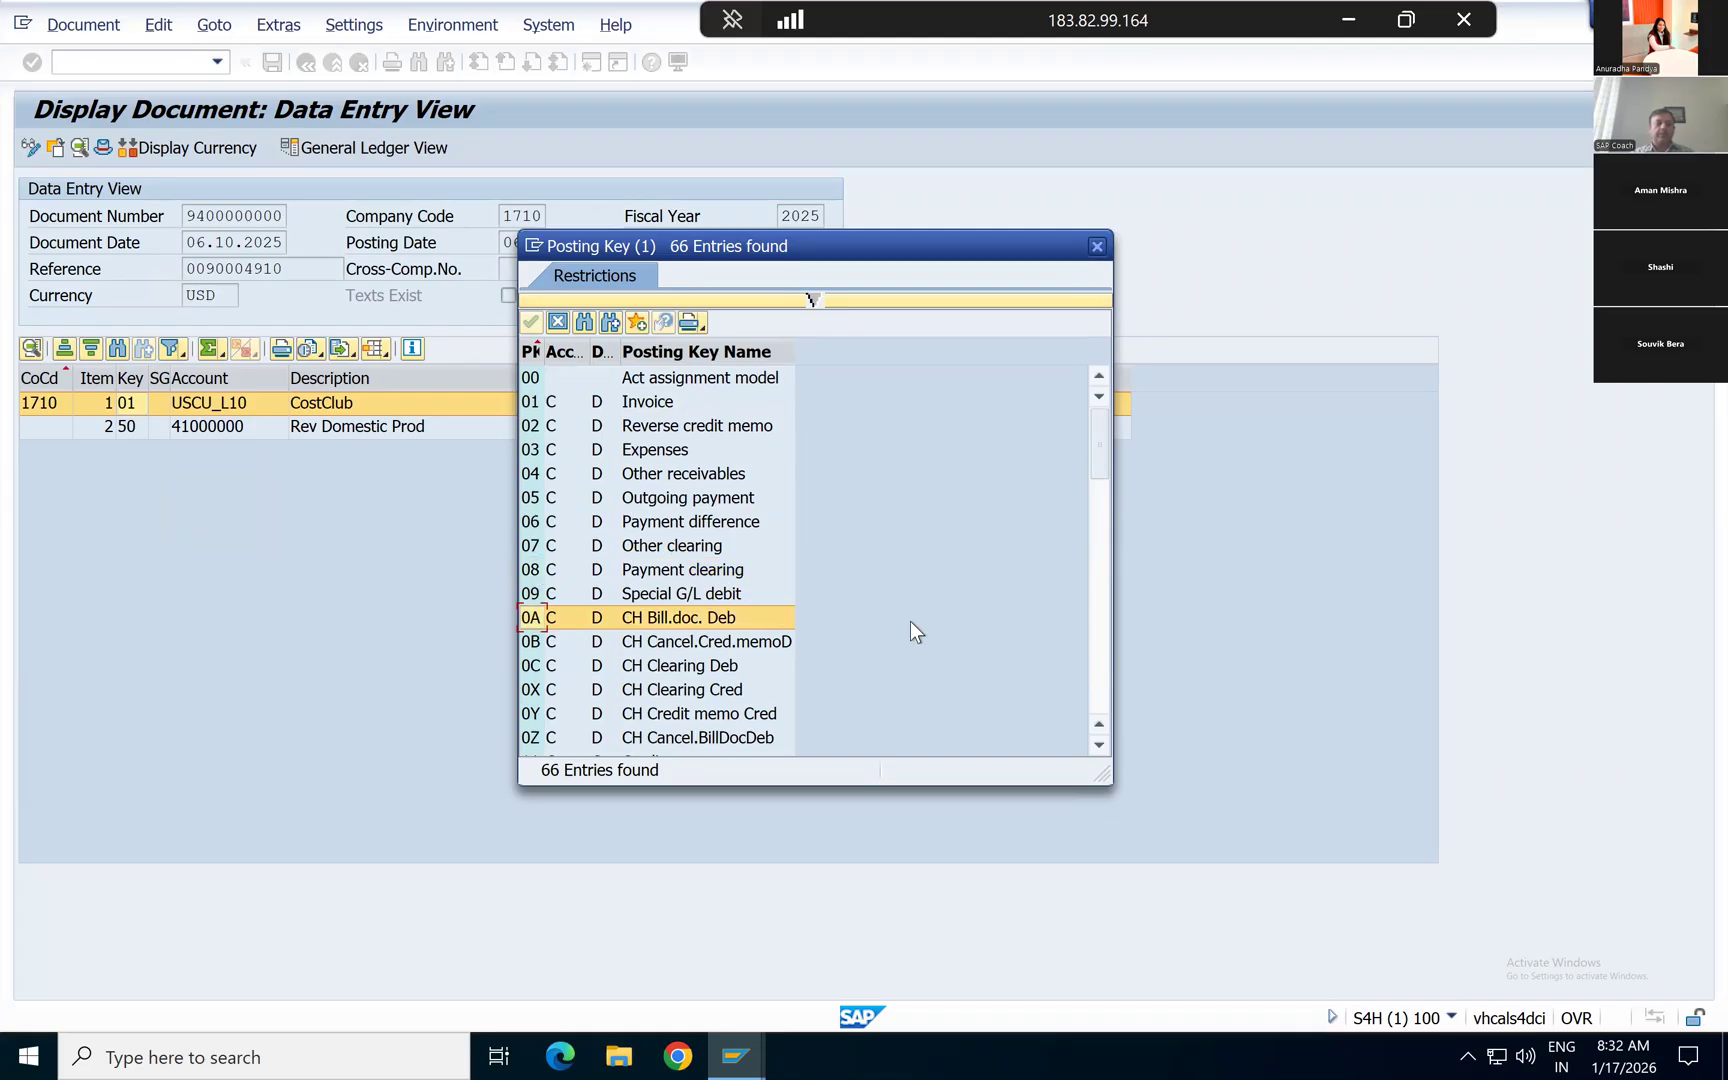
pyautogui.press('Down')
pyautogui.press('Down')
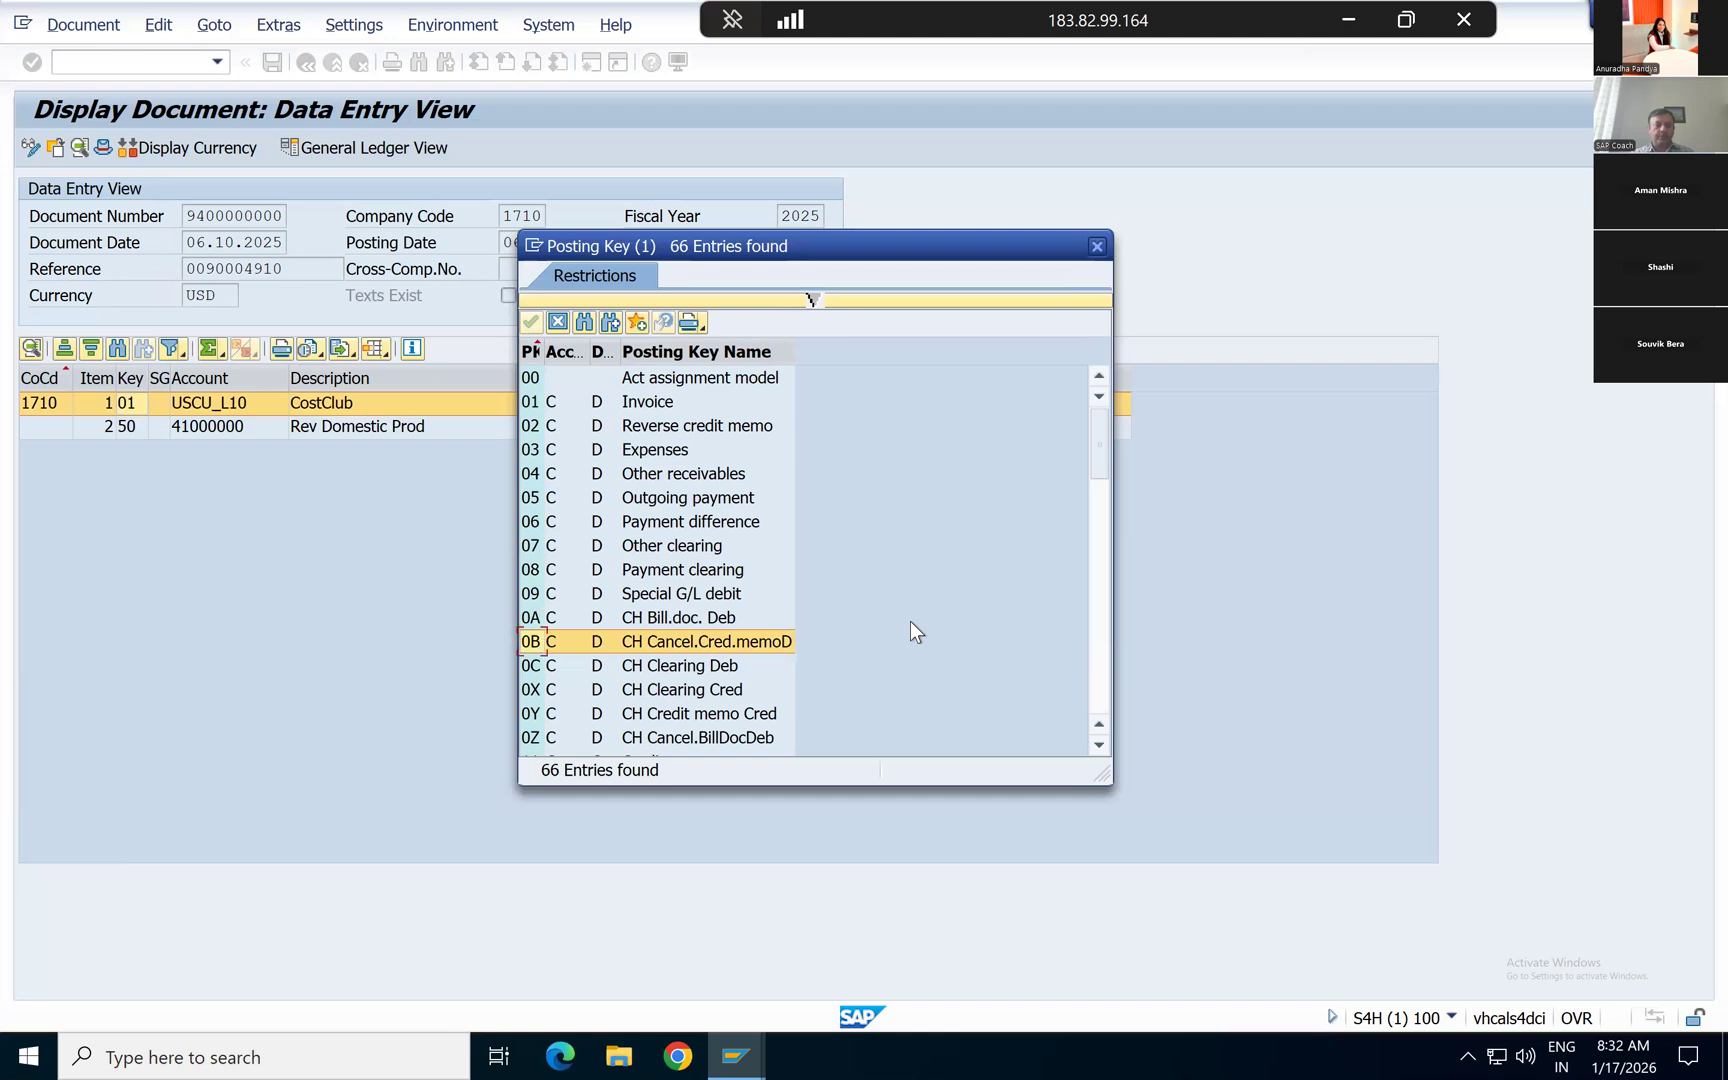
pyautogui.press('Up')
pyautogui.press('Up')
pyautogui.press('Up')
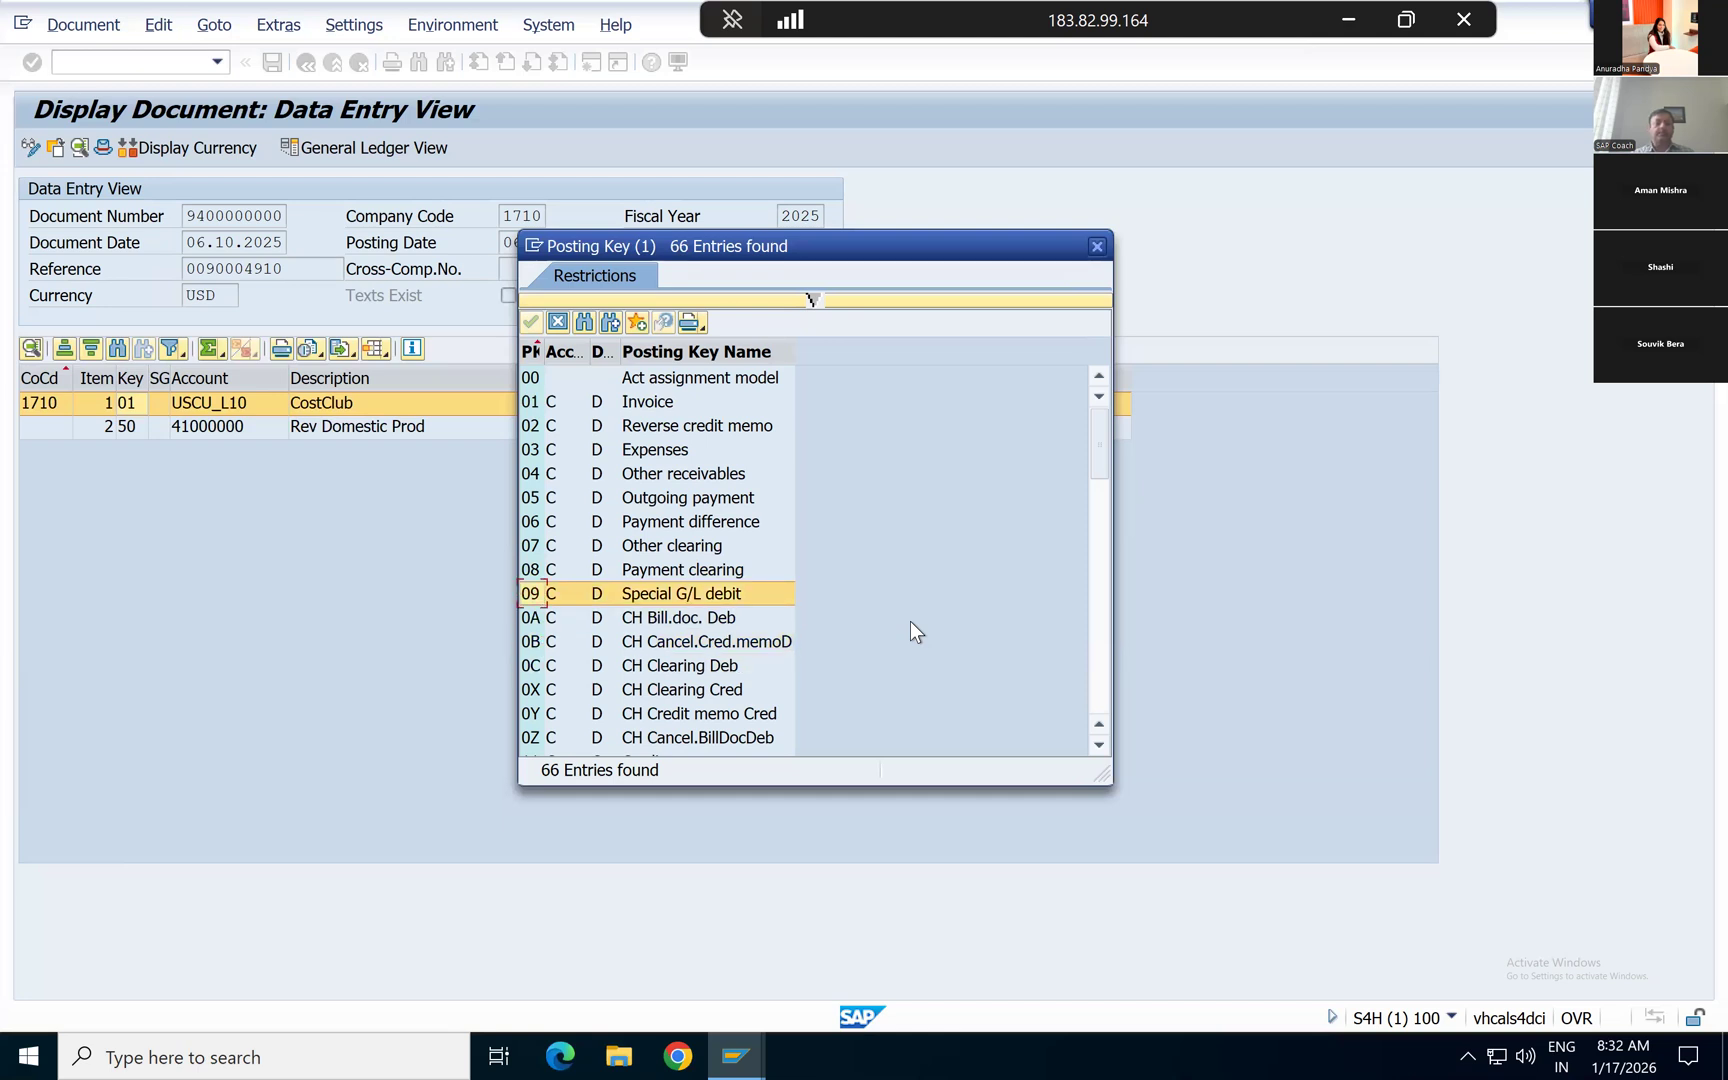
pyautogui.press('Up')
pyautogui.press('Up')
pyautogui.press('Up')
pyautogui.press('Up')
pyautogui.press('Up')
pyautogui.press('Up')
pyautogui.press('Up')
pyautogui.press('Up')
pyautogui.press('Up')
# Step: Examine the customer credit posting keys 11 to 19, including key 15 for incoming payments
pyautogui.press('Down')
pyautogui.press('Down')
pyautogui.press('Down')
pyautogui.press('Down')
pyautogui.press('Down')
pyautogui.press('Down')
pyautogui.press('Down')
pyautogui.press('Down')
pyautogui.press('Down')
pyautogui.press('Down')
pyautogui.press('Down')
pyautogui.press('Down')
pyautogui.press('Down')
pyautogui.press('Down')
pyautogui.press('Down')
pyautogui.press('Down')
pyautogui.press('Down')
pyautogui.press('Down')
pyautogui.press('Down')
pyautogui.press('Down')
pyautogui.press('Down')
pyautogui.press('Down')
pyautogui.press('Down')
pyautogui.press('Down')
pyautogui.press('Down')
pyautogui.press('Down')
pyautogui.press('Down')
pyautogui.press('Down')
pyautogui.press('Down')
pyautogui.press('Down')
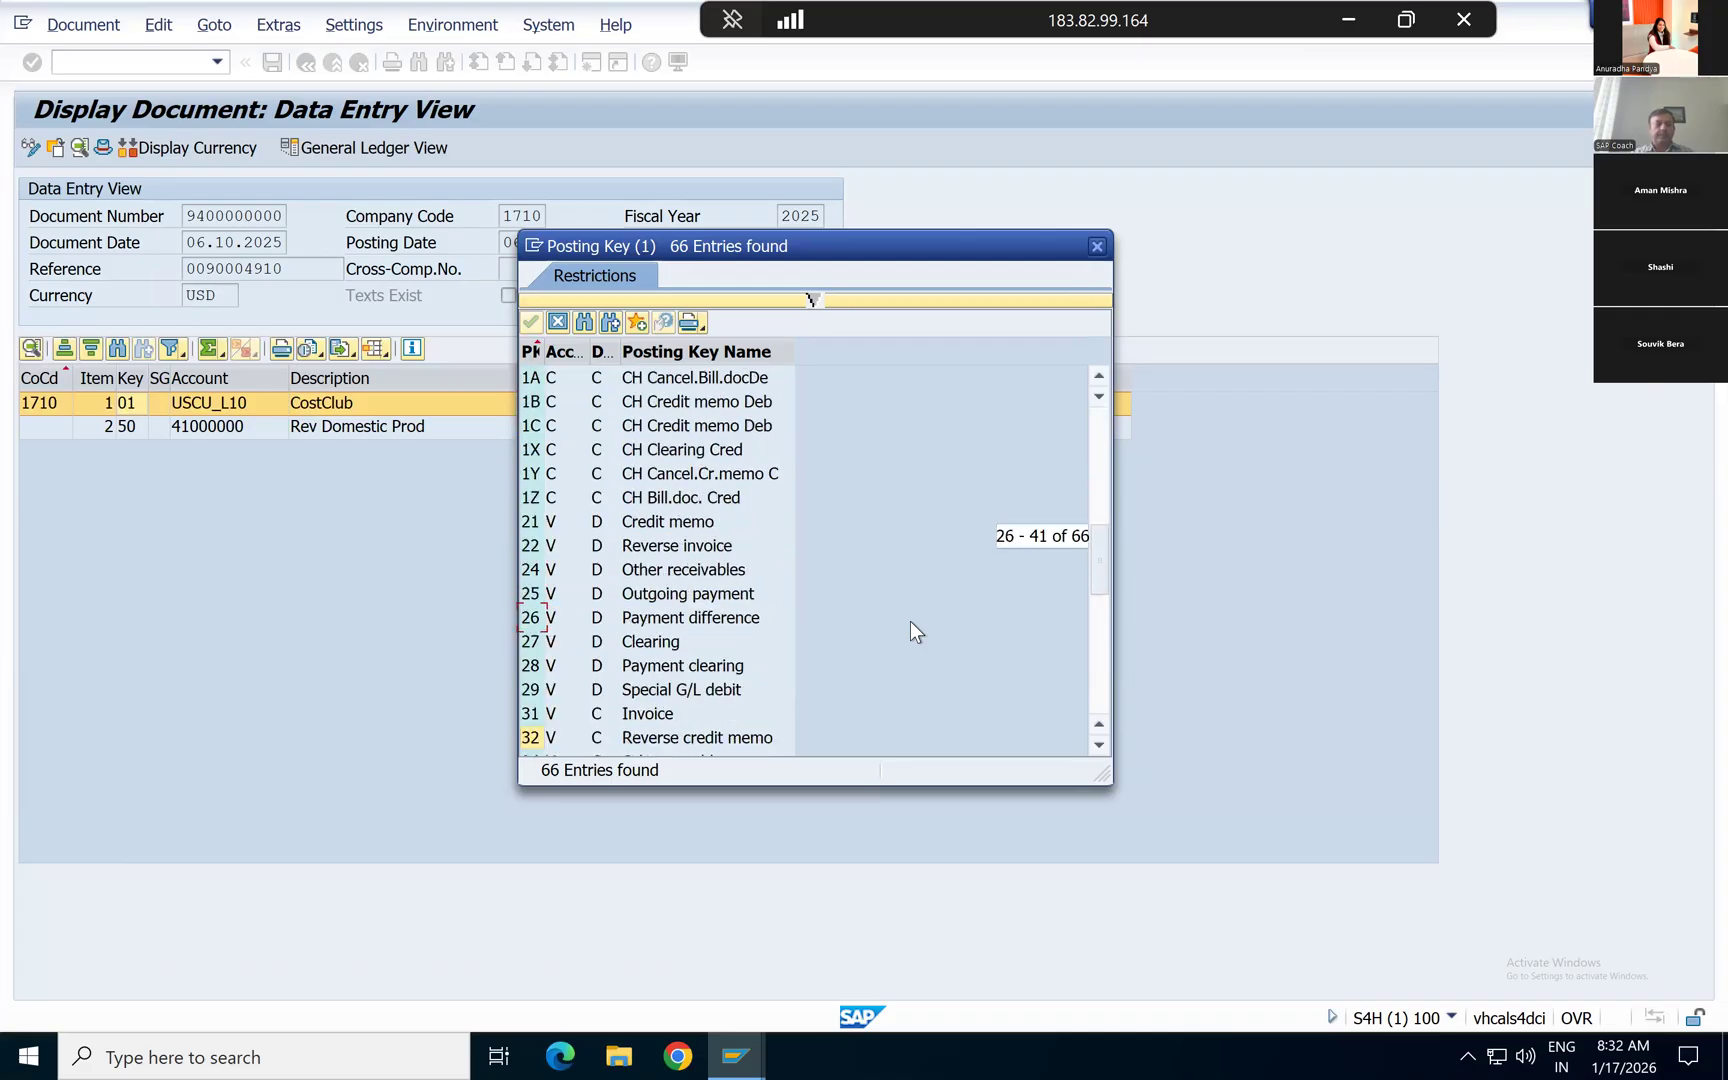
pyautogui.press('Up')
pyautogui.press('Up')
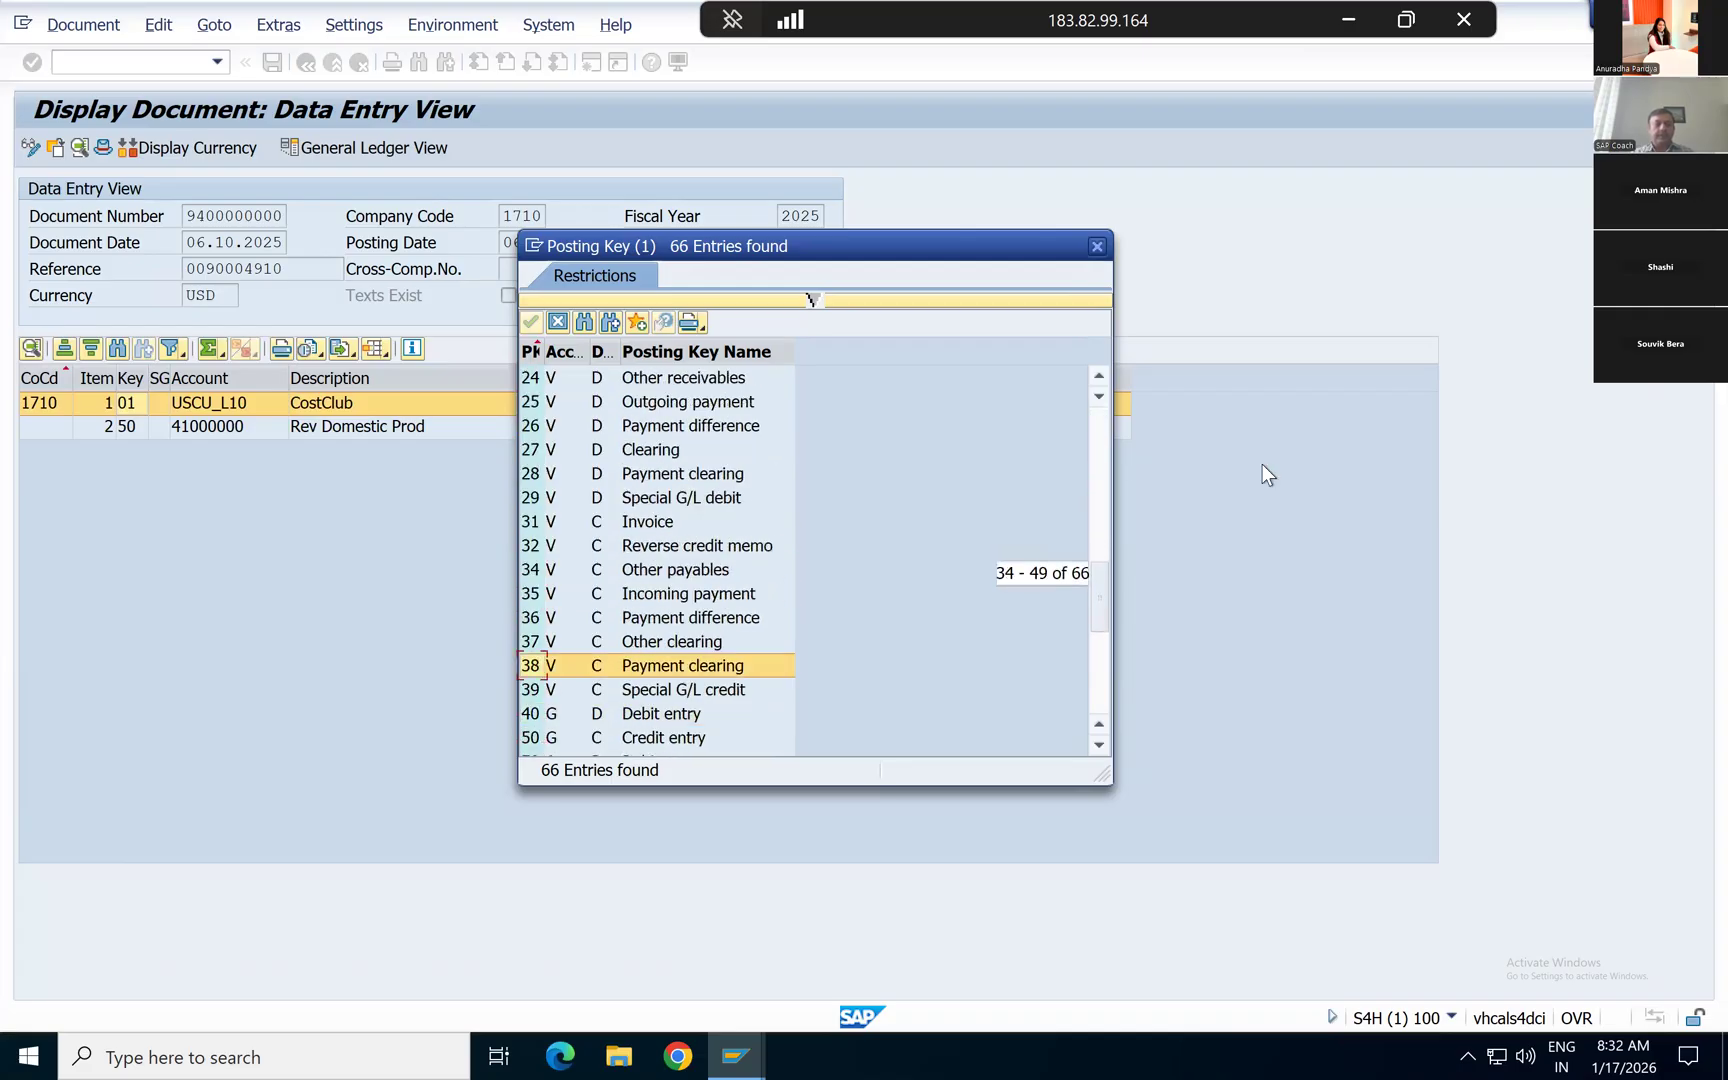
pyautogui.click(1098, 454)
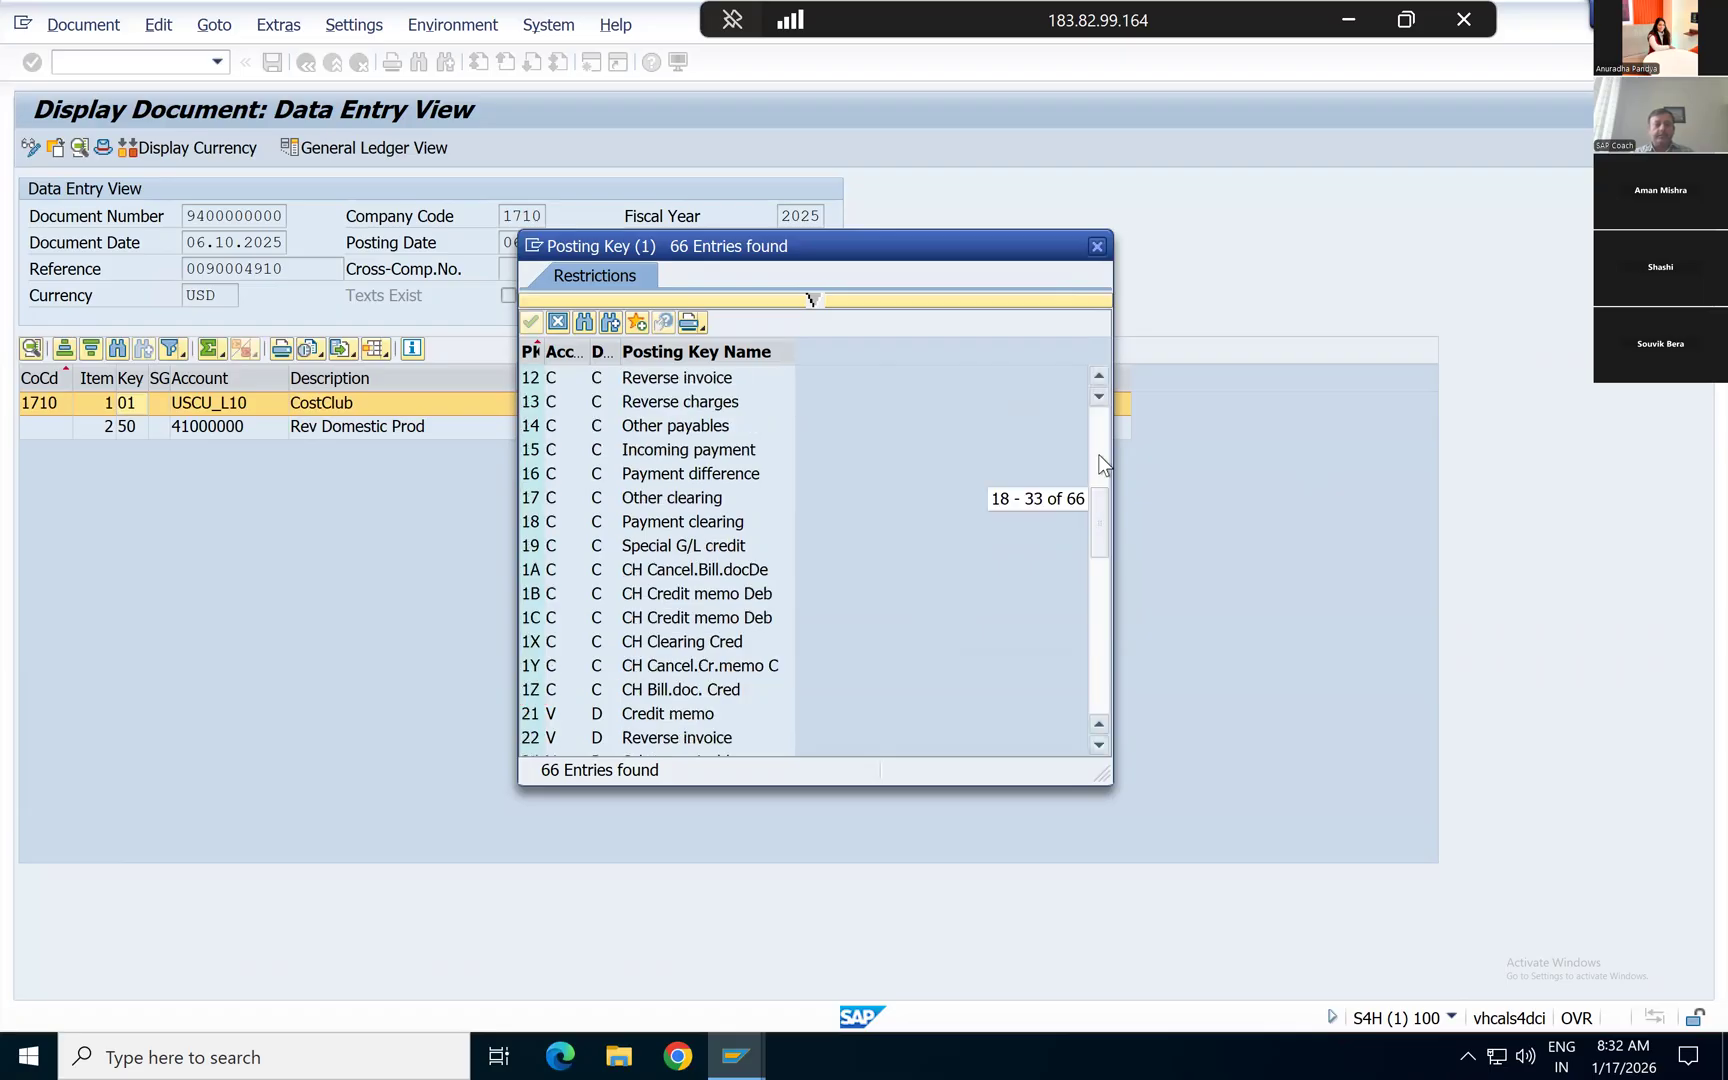
pyautogui.click(1097, 374)
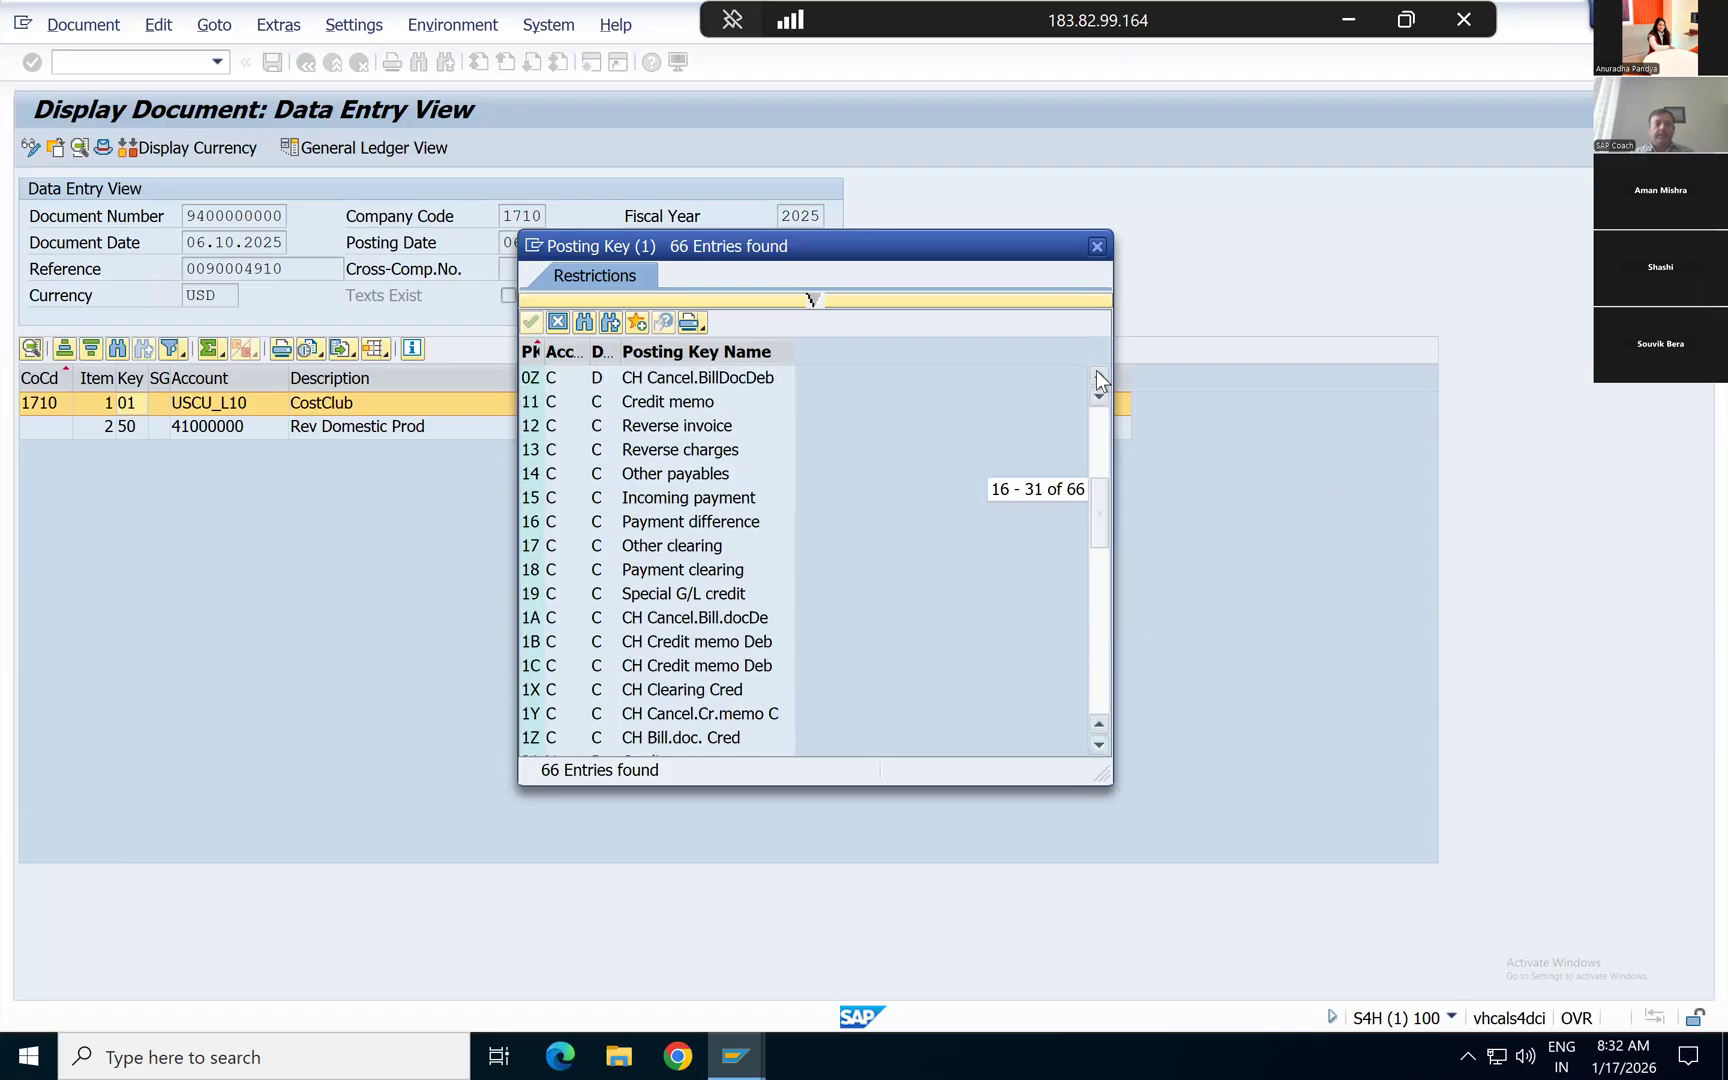
pyautogui.click(533, 408)
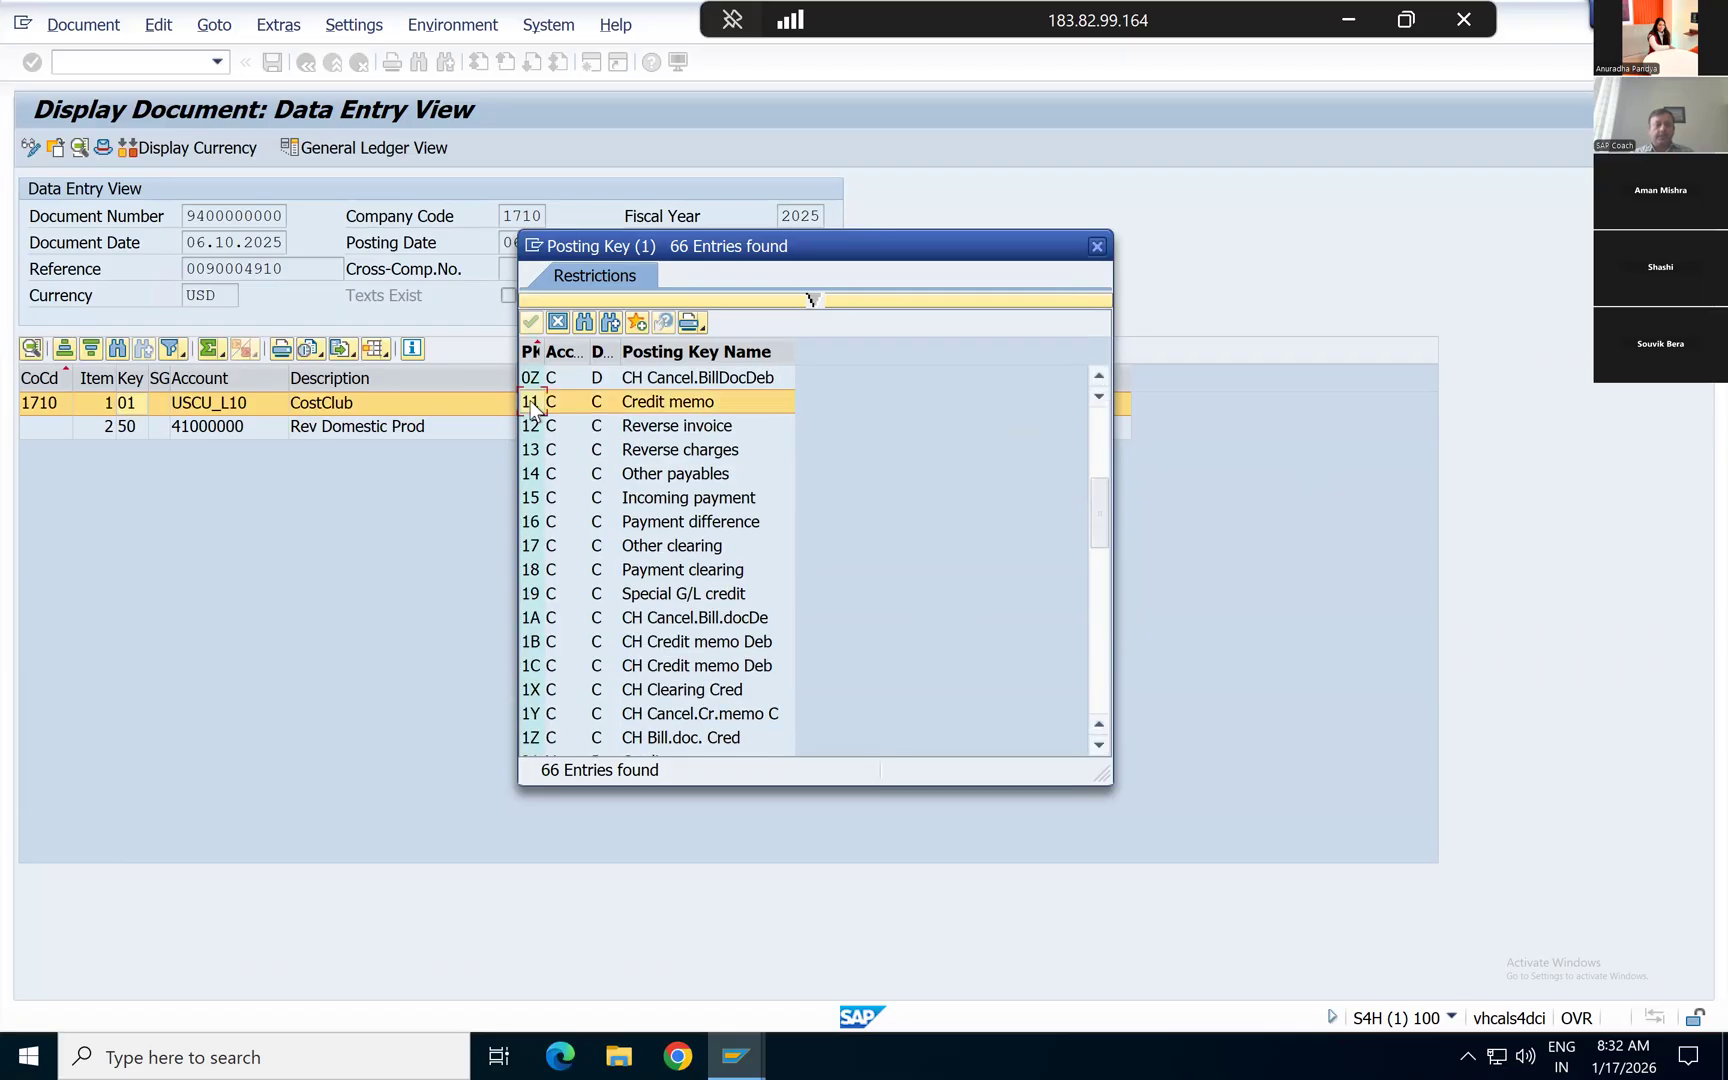
pyautogui.click(532, 600)
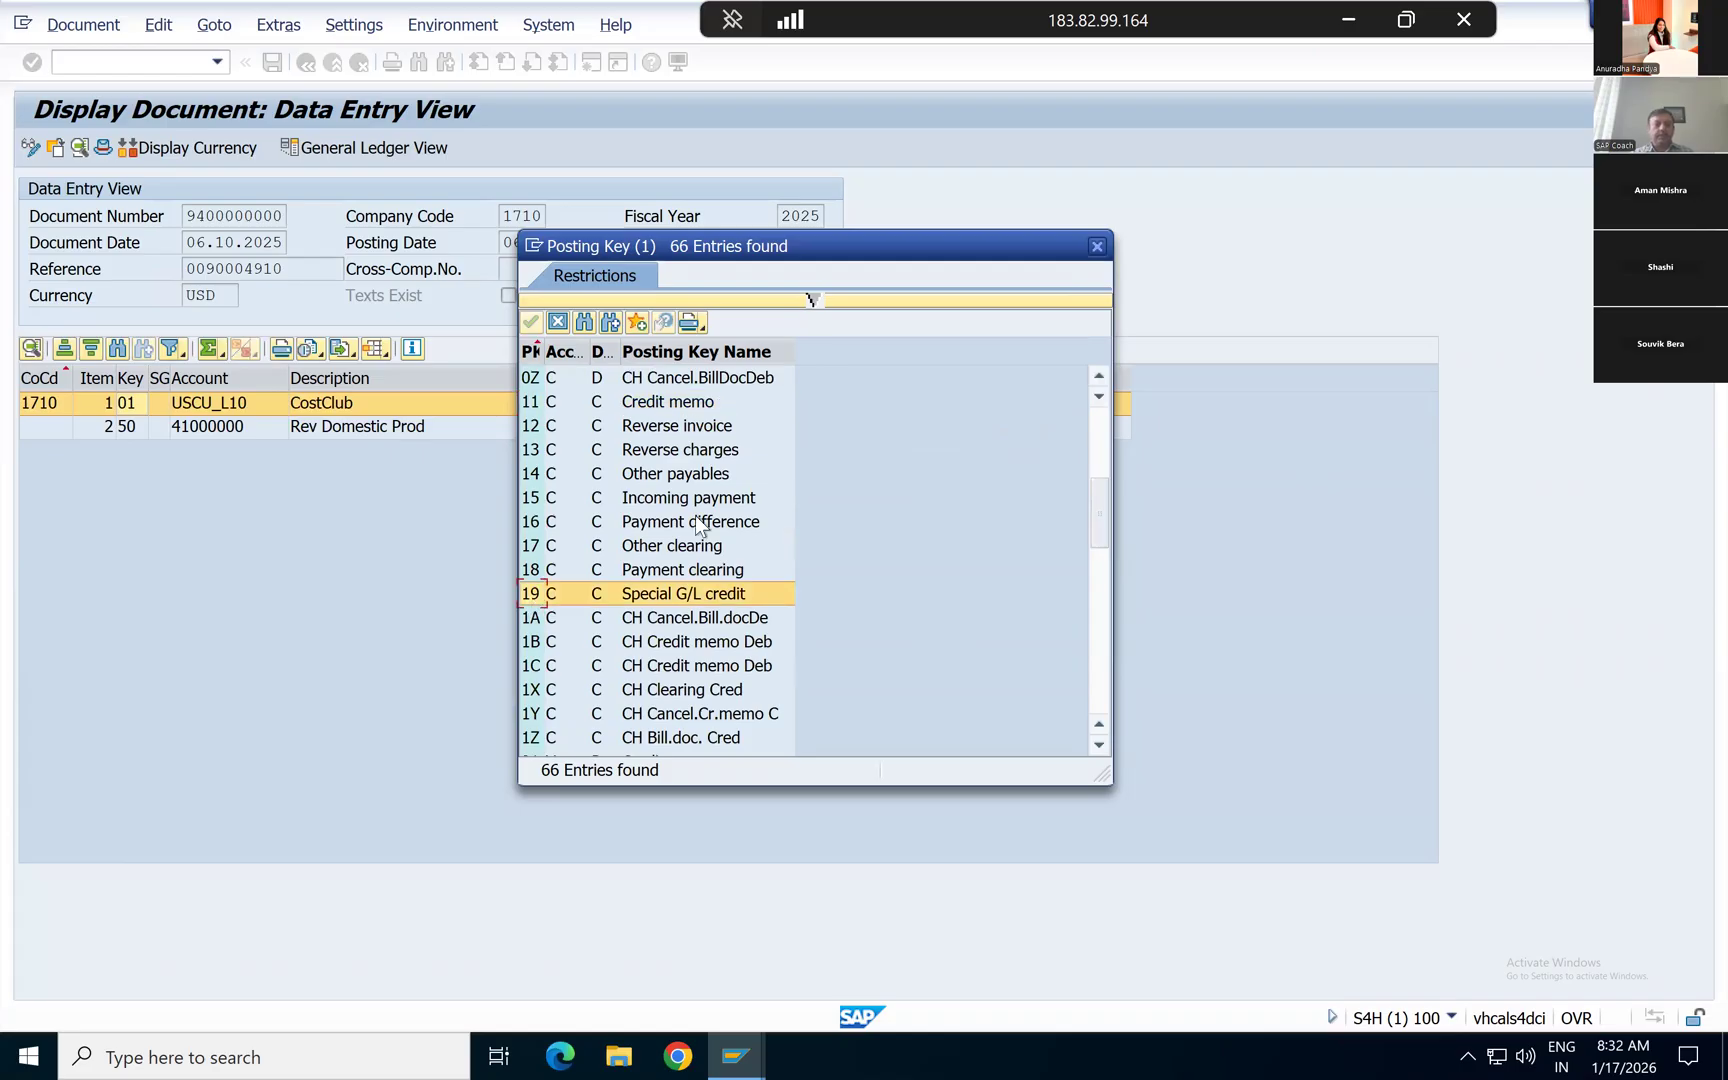
pyautogui.click(532, 504)
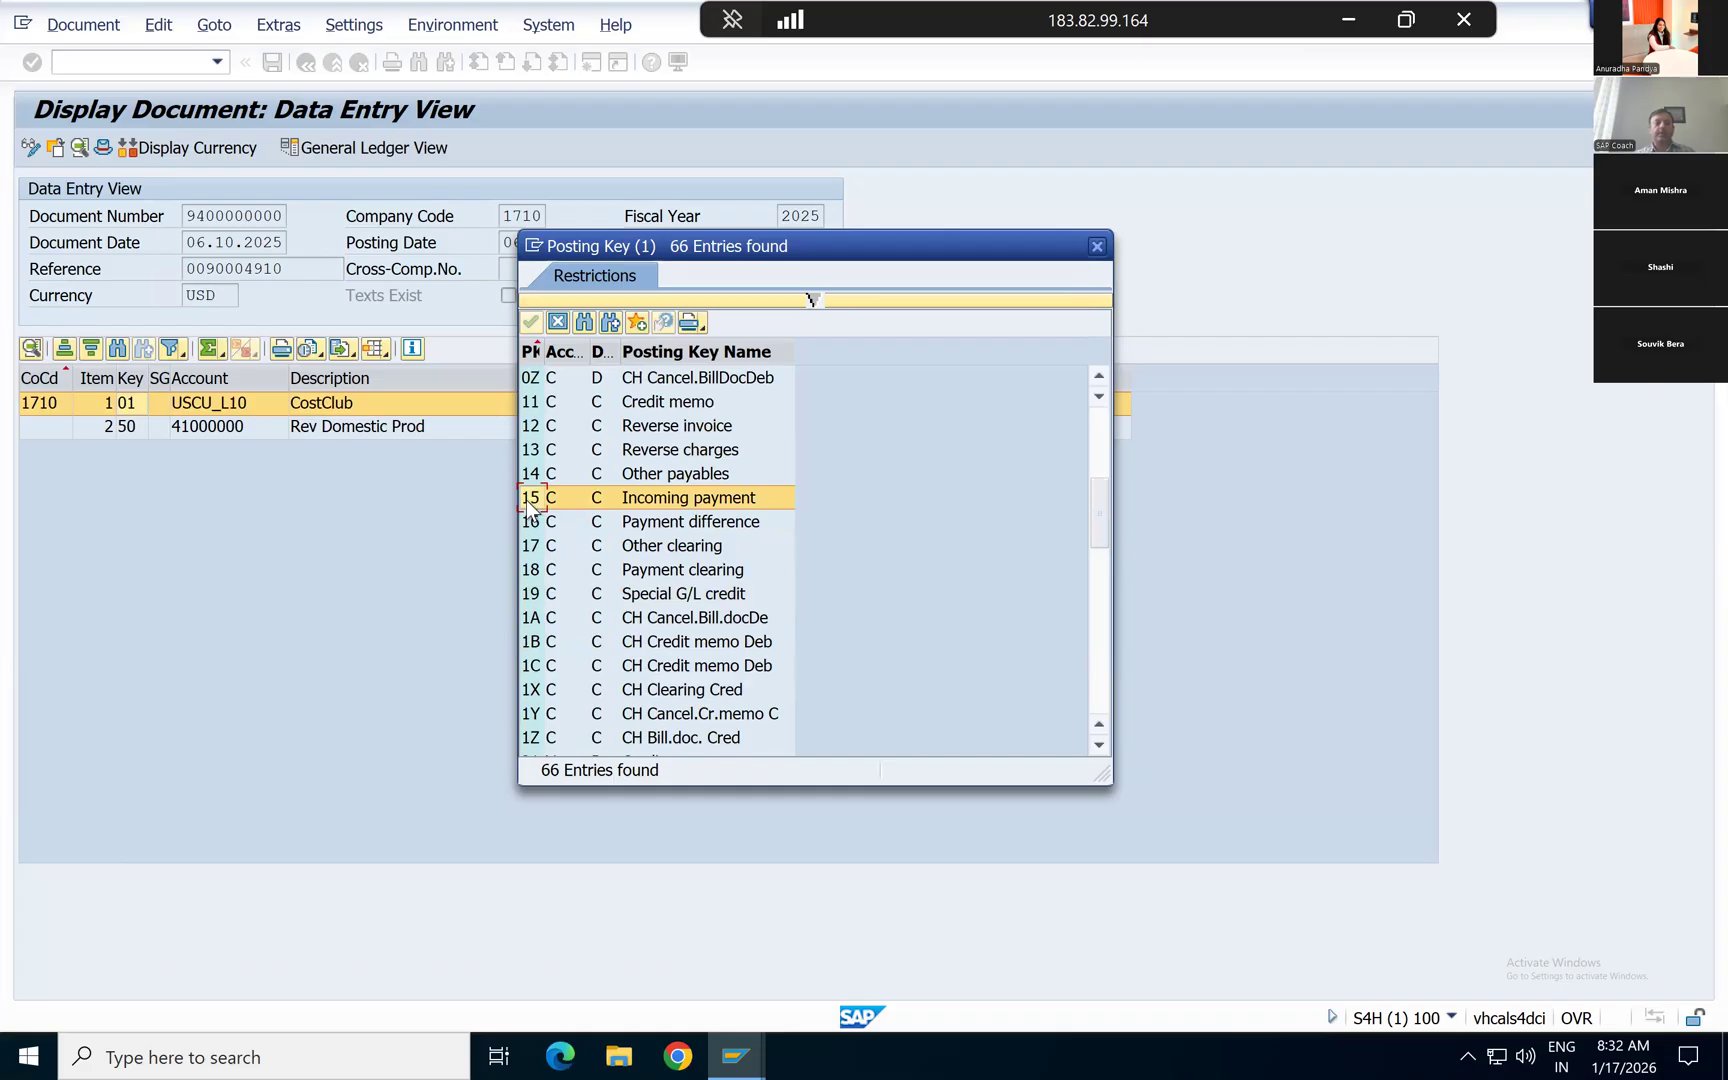
pyautogui.click(579, 490)
pyautogui.click(527, 495)
# Step: Examine the vendor posting keys and their debit/credit indicators, starting from key 21
pyautogui.scroll(-8, 1097, 741)
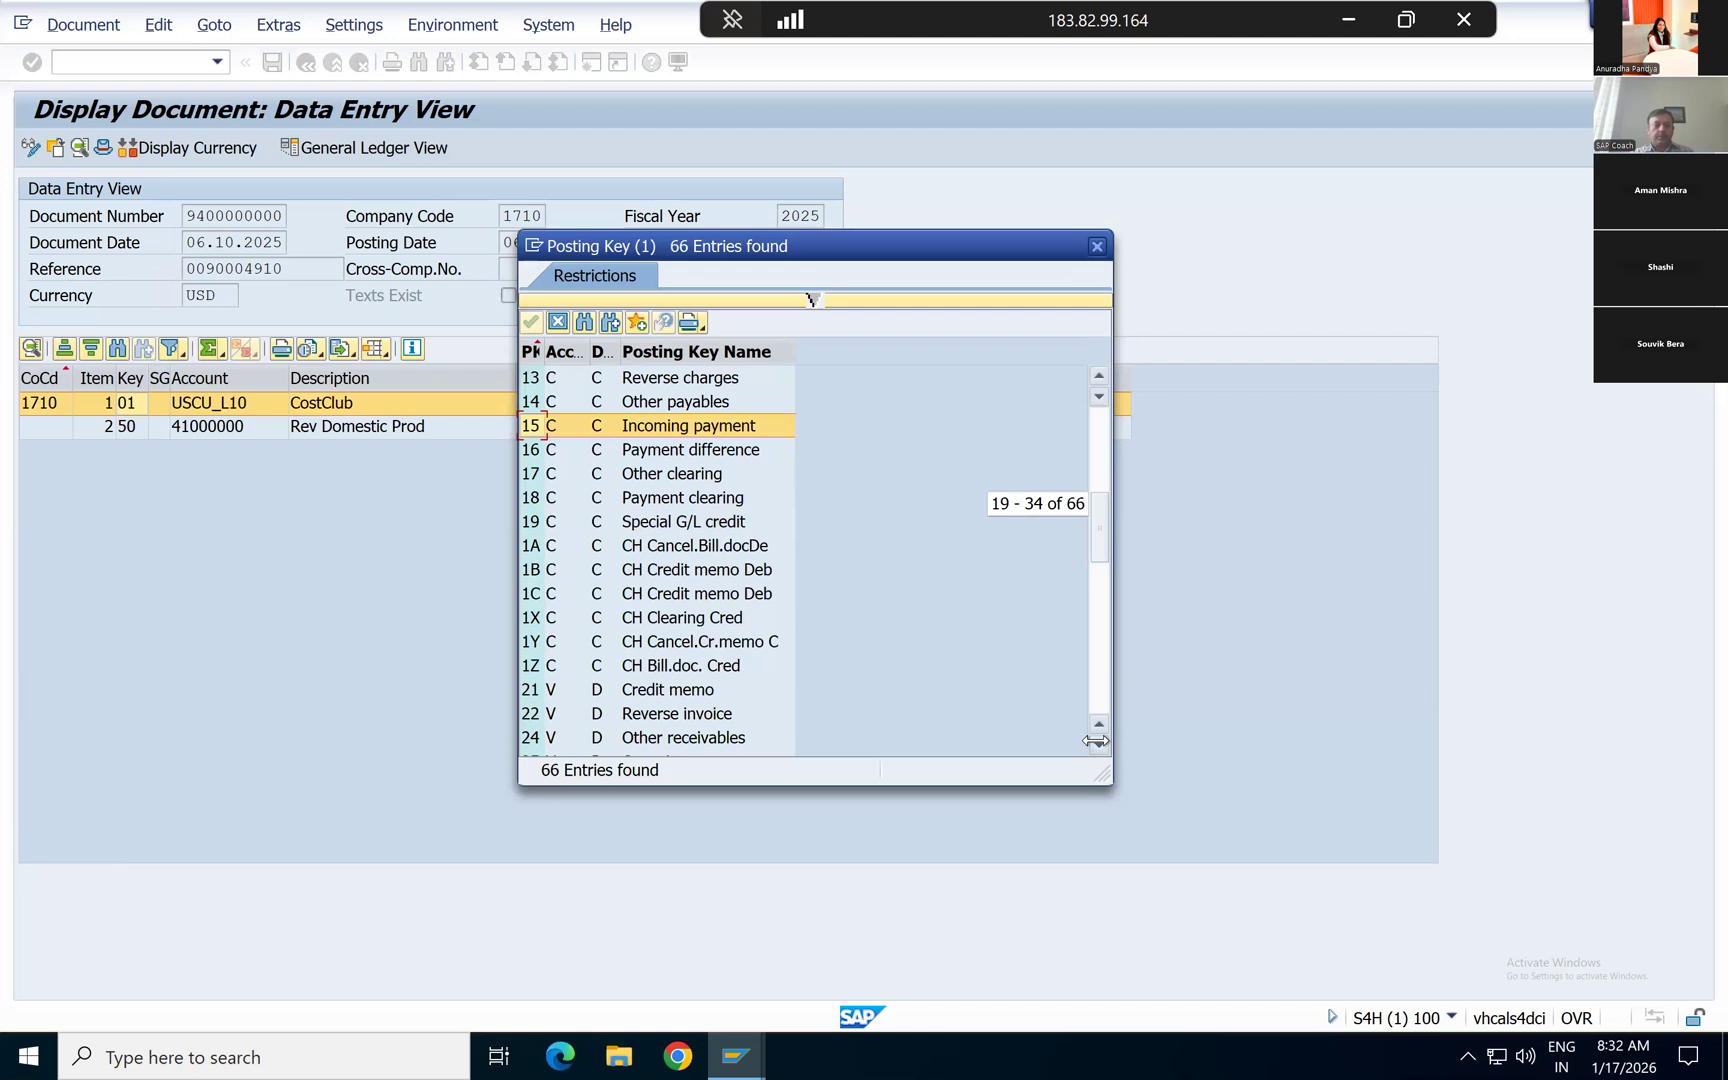
pyautogui.scroll(-4, 1097, 741)
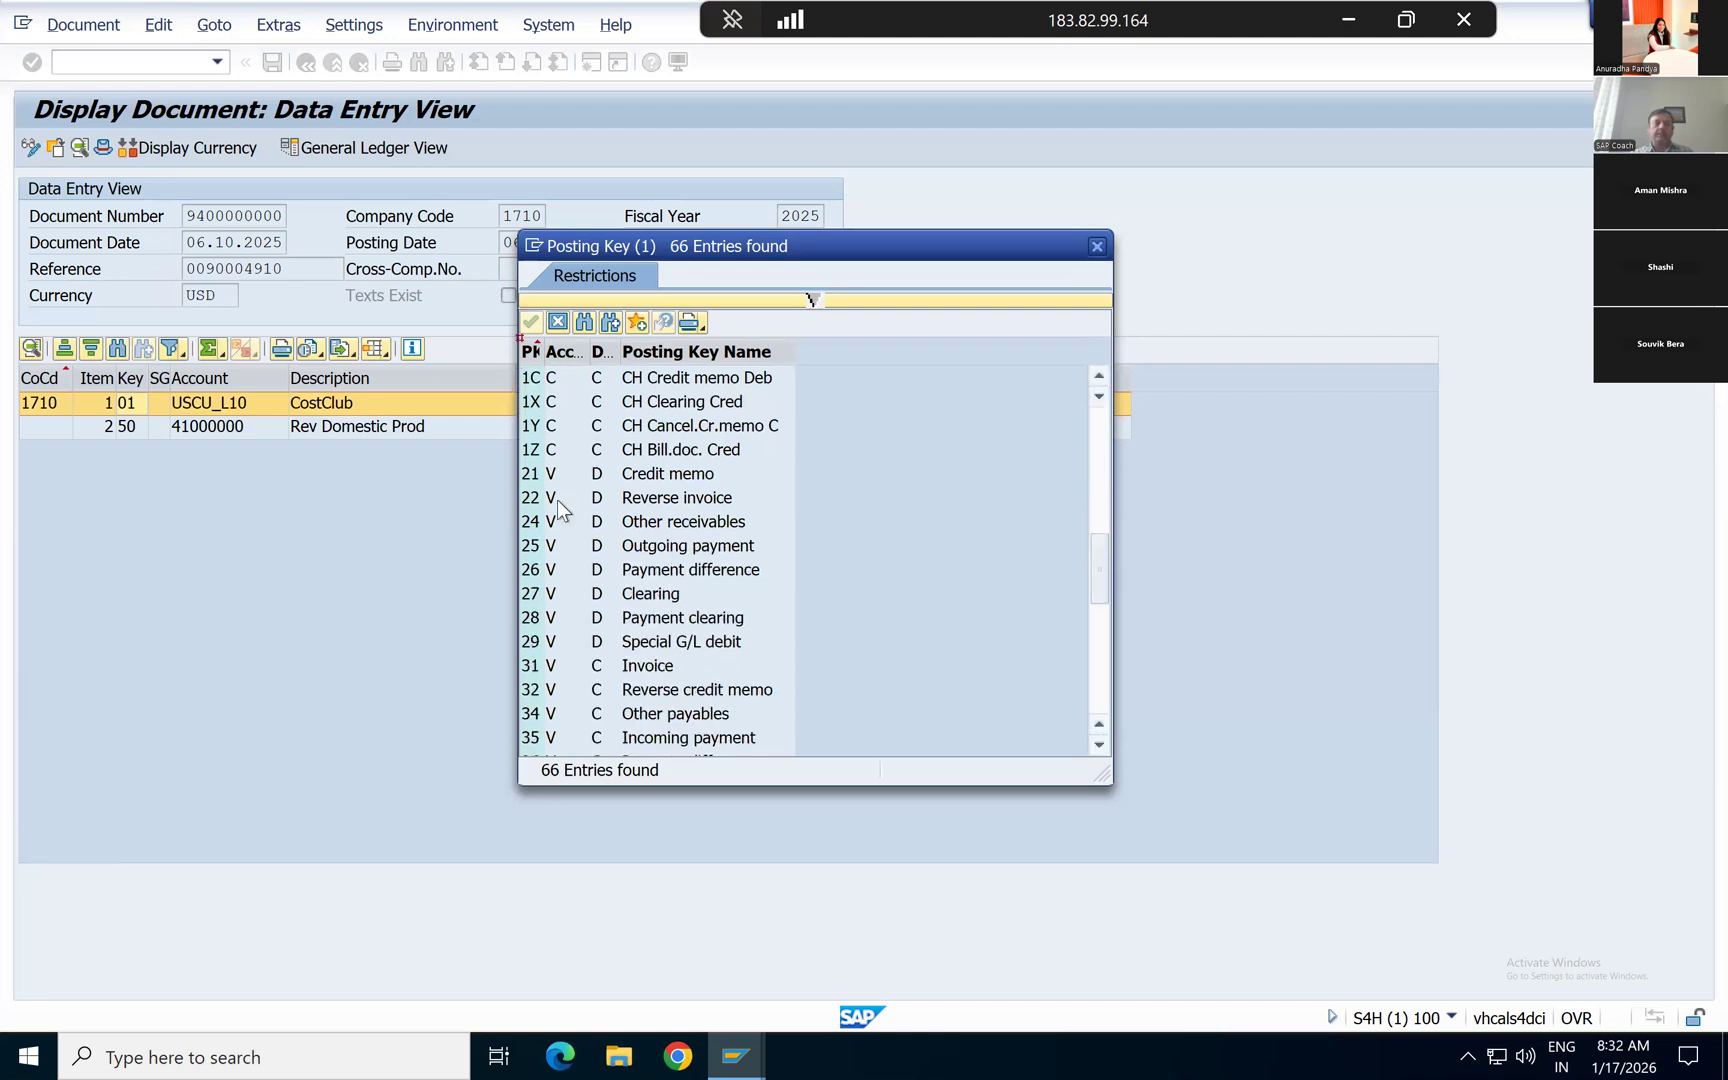
pyautogui.click(531, 476)
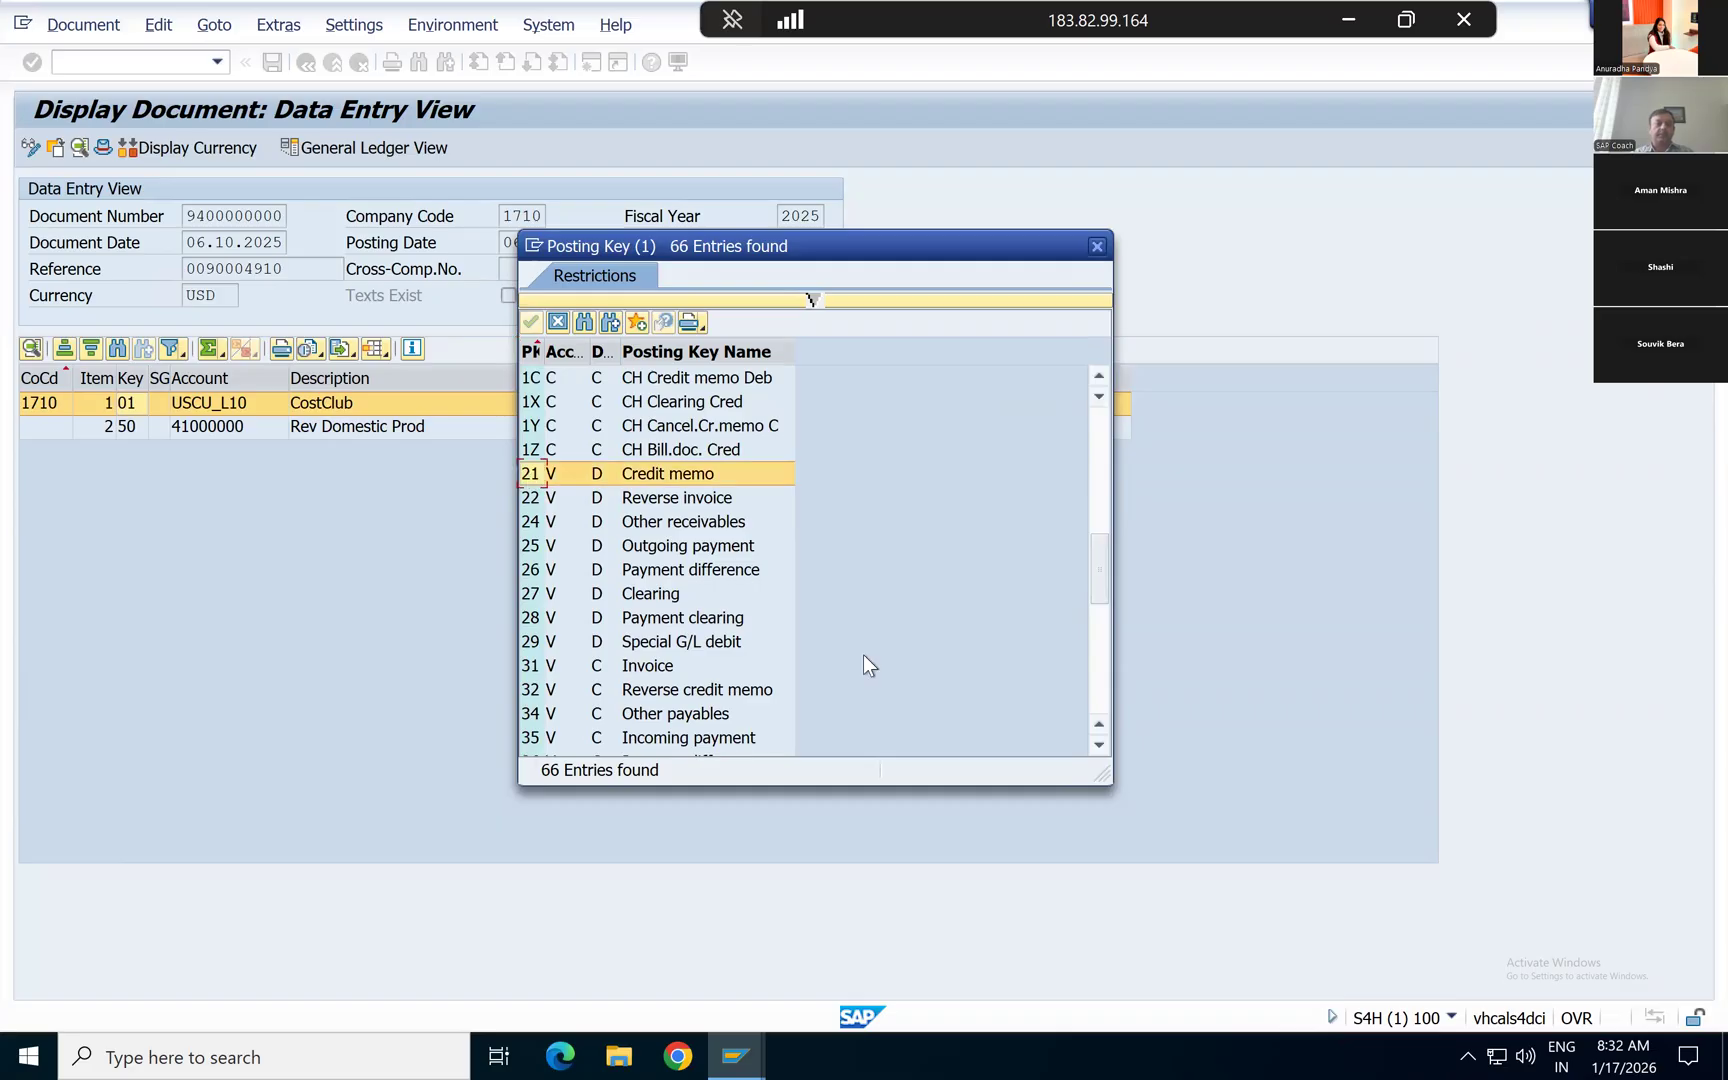
# Step: Compare the G/L account posting keys 40 and 50 by account type and debit/credit indicator
pyautogui.click(1099, 744)
pyautogui.moveTo(1102, 744); pyautogui.dragTo(1102, 742)
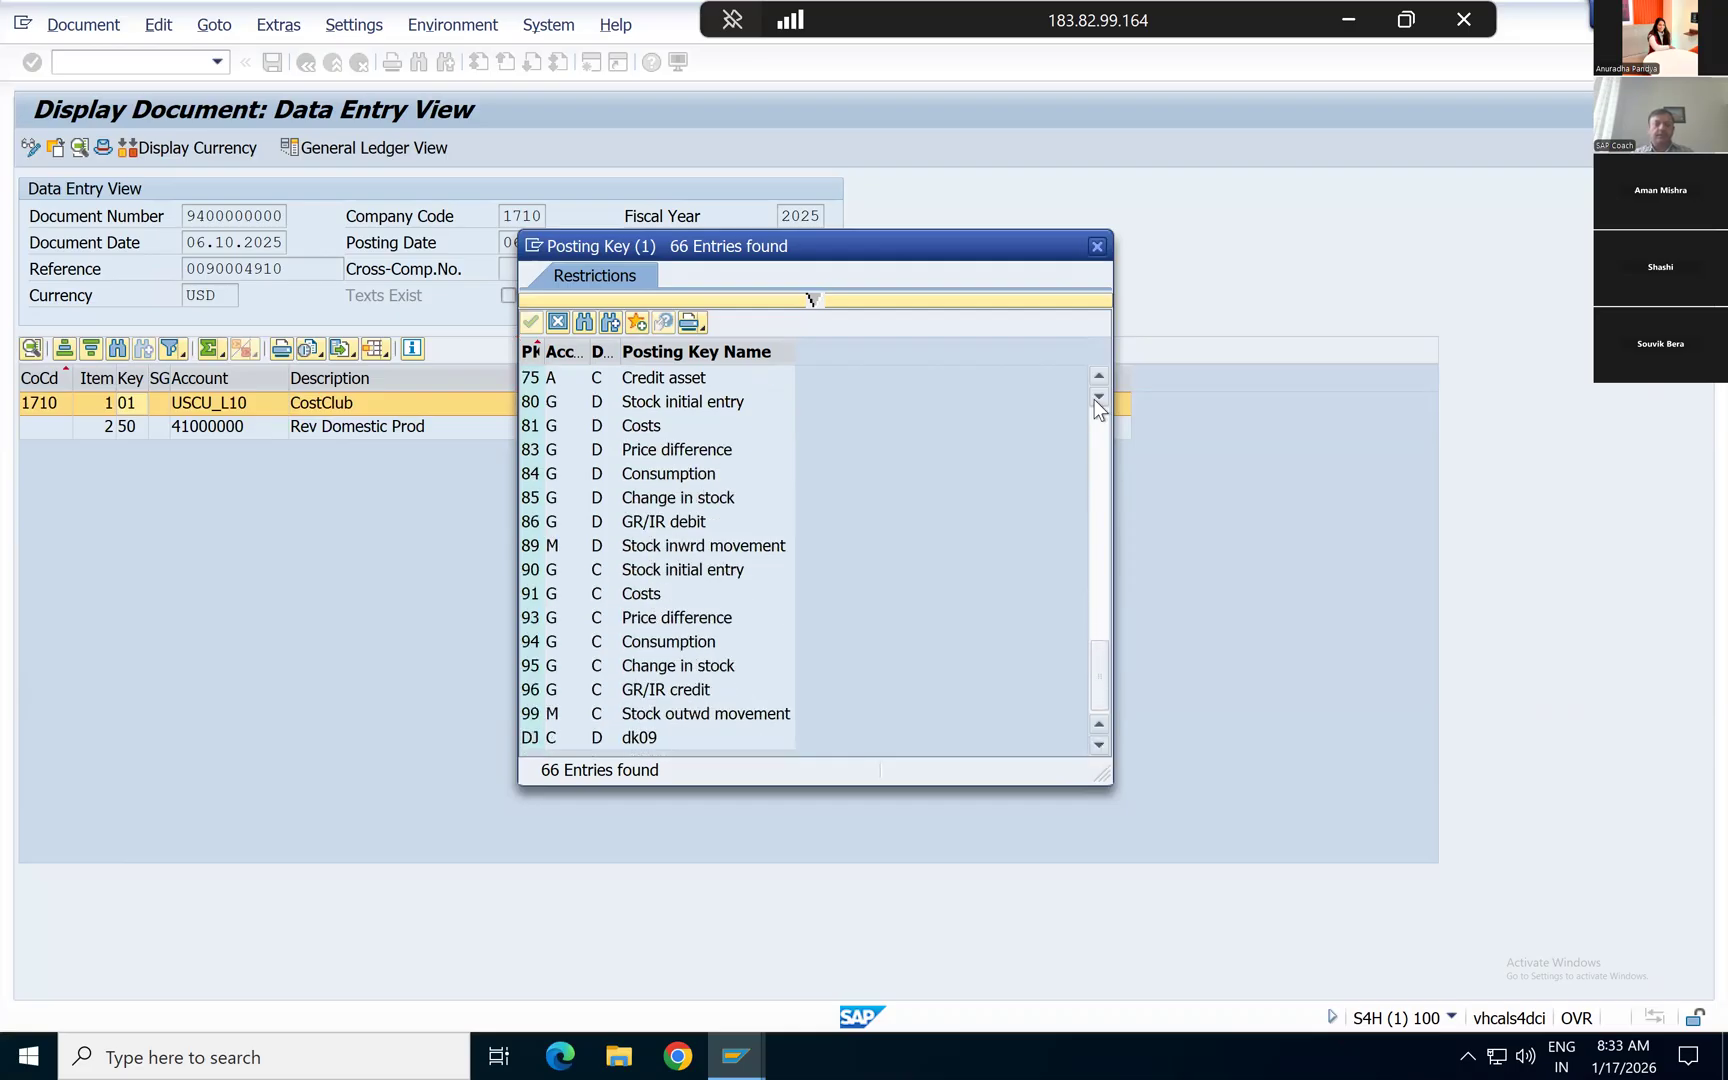
pyautogui.moveTo(1095, 371); pyautogui.dragTo(1095, 371)
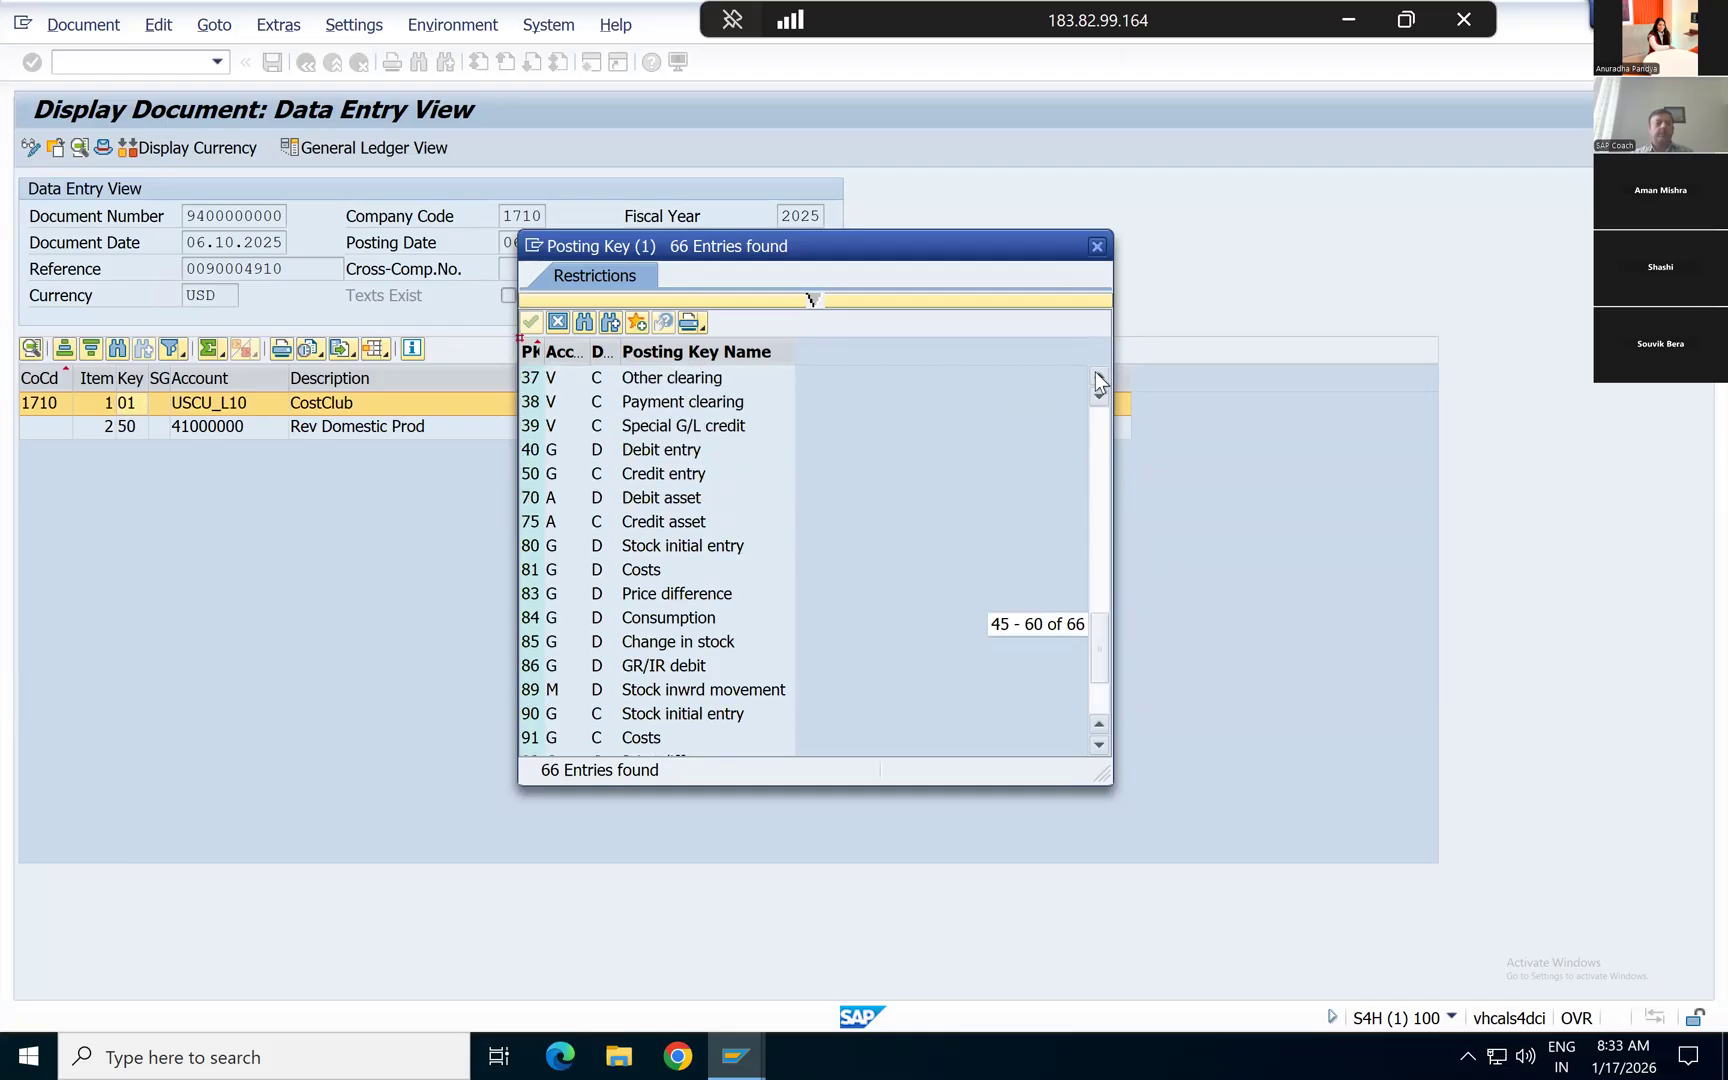
pyautogui.click(535, 450)
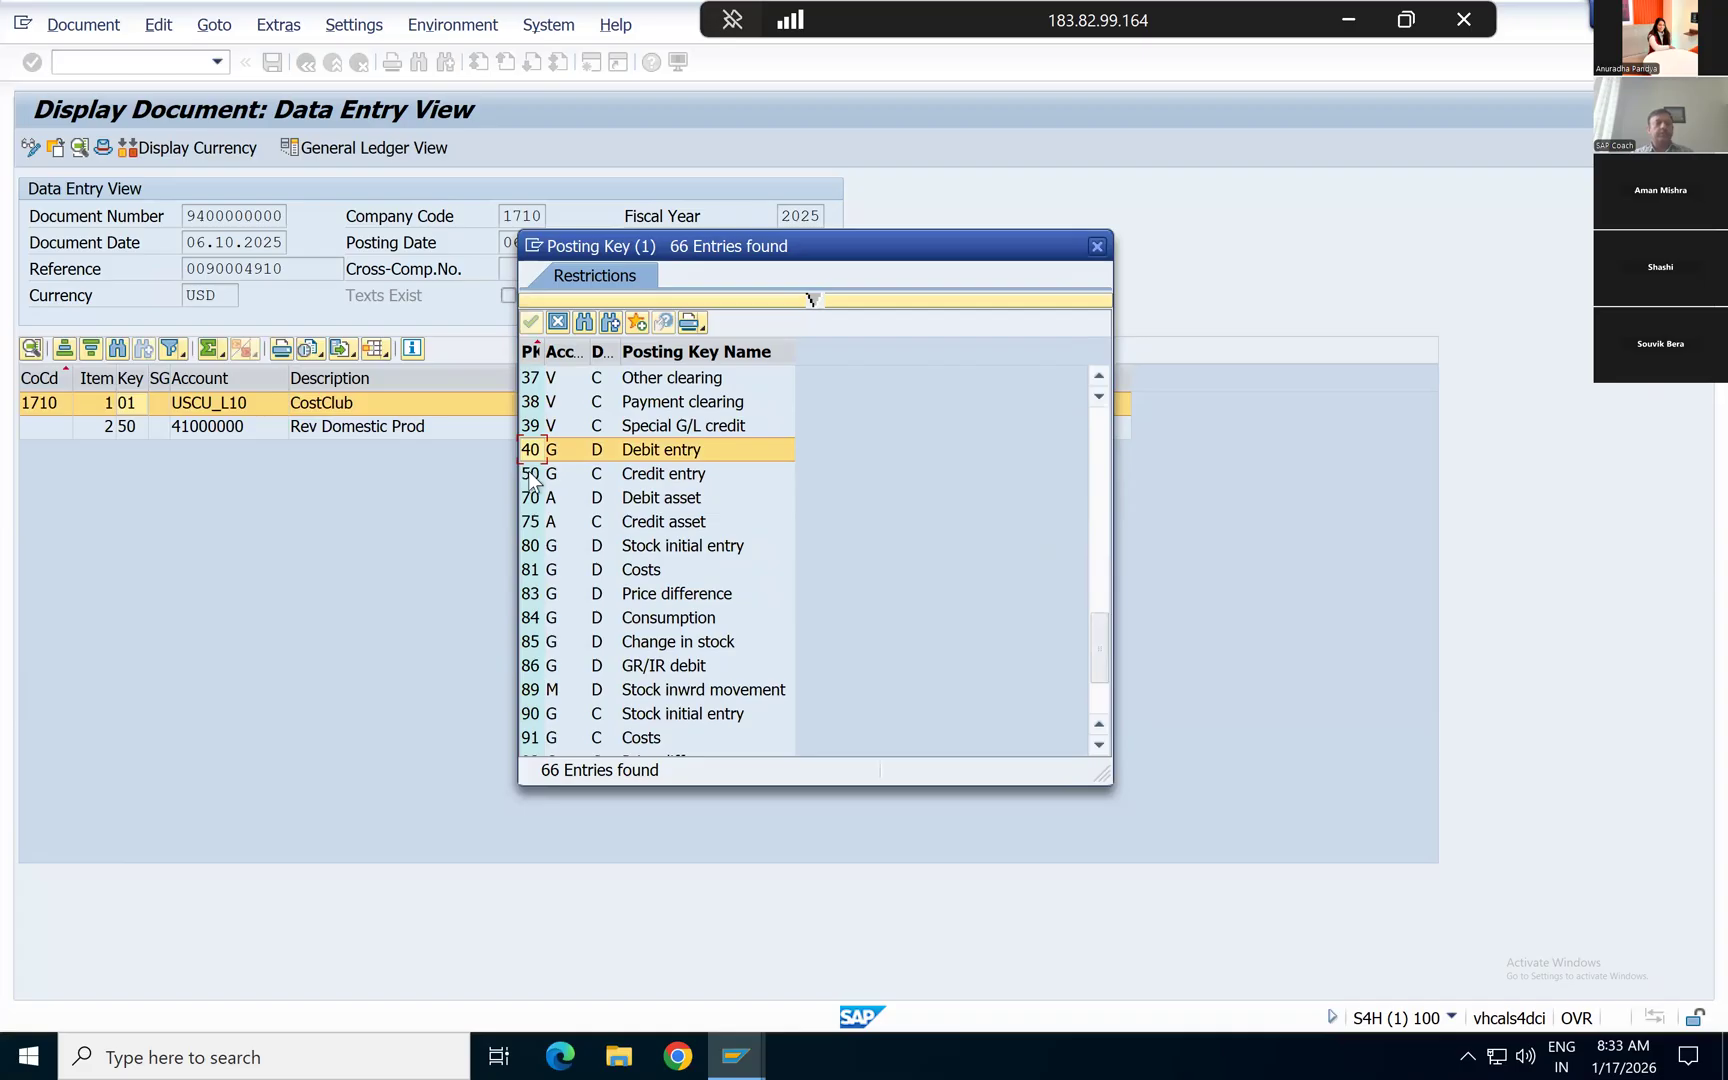
pyautogui.click(534, 478)
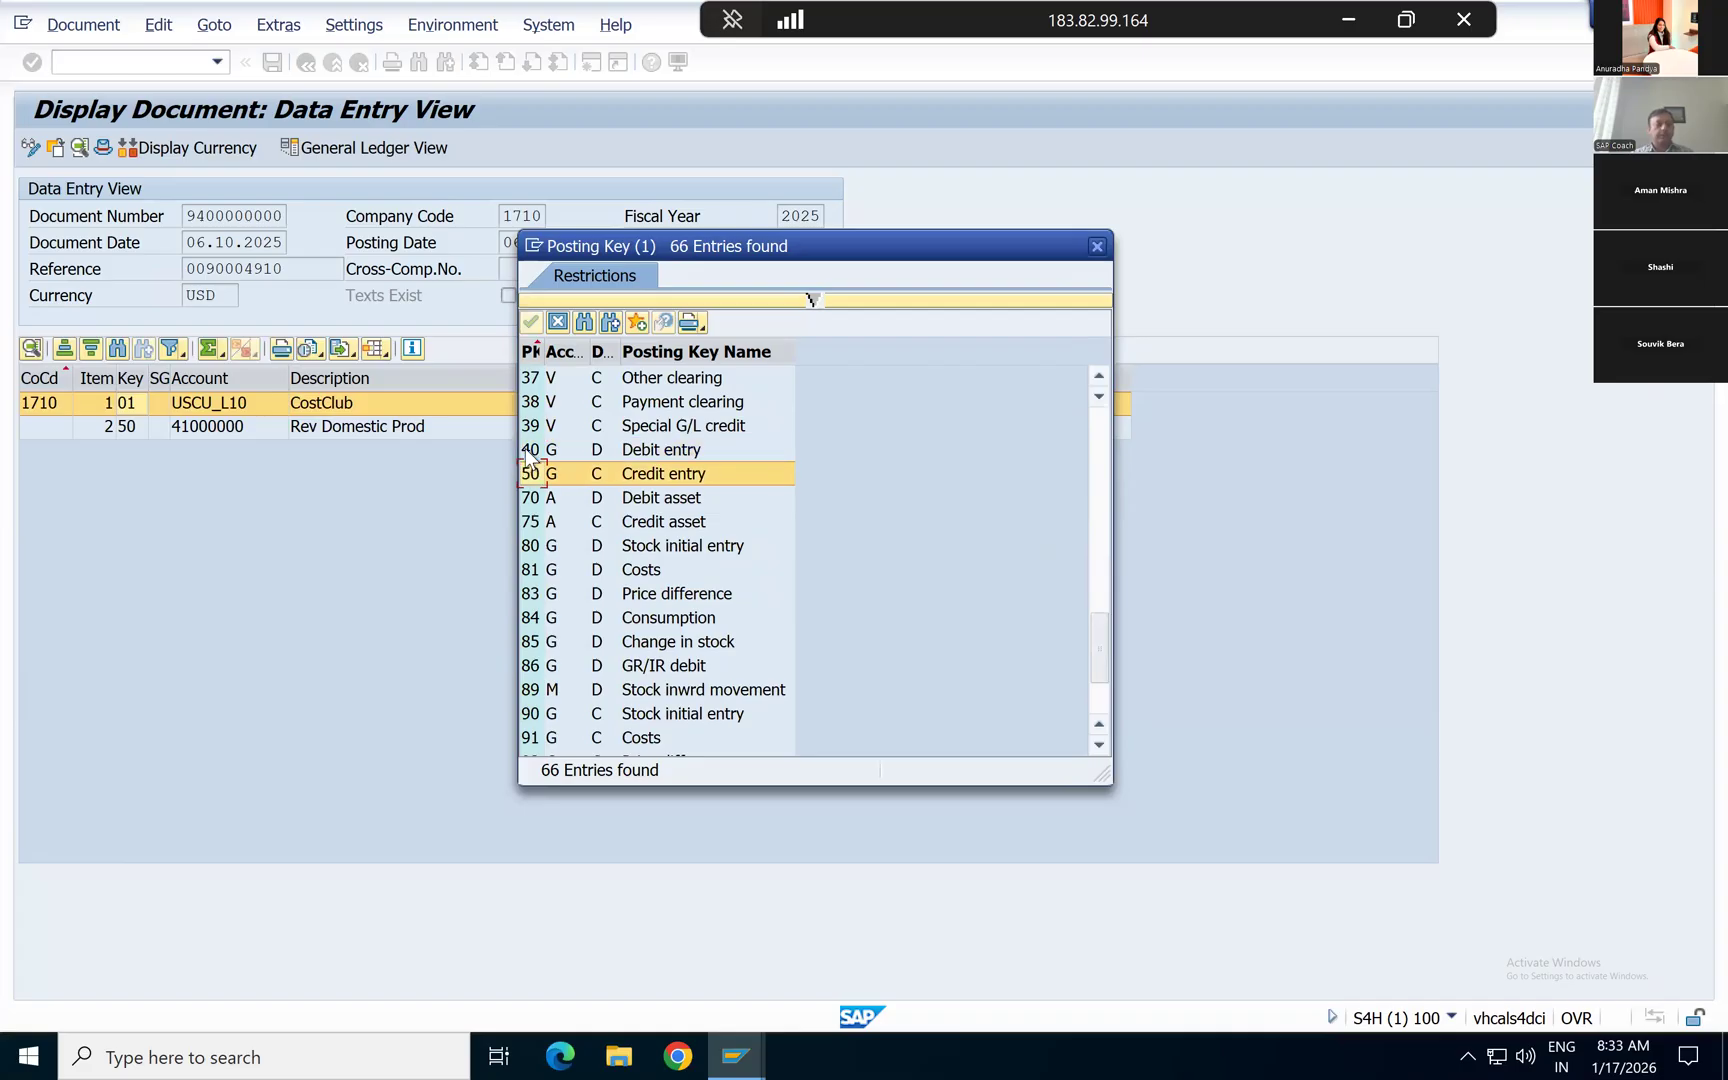
pyautogui.click(529, 452)
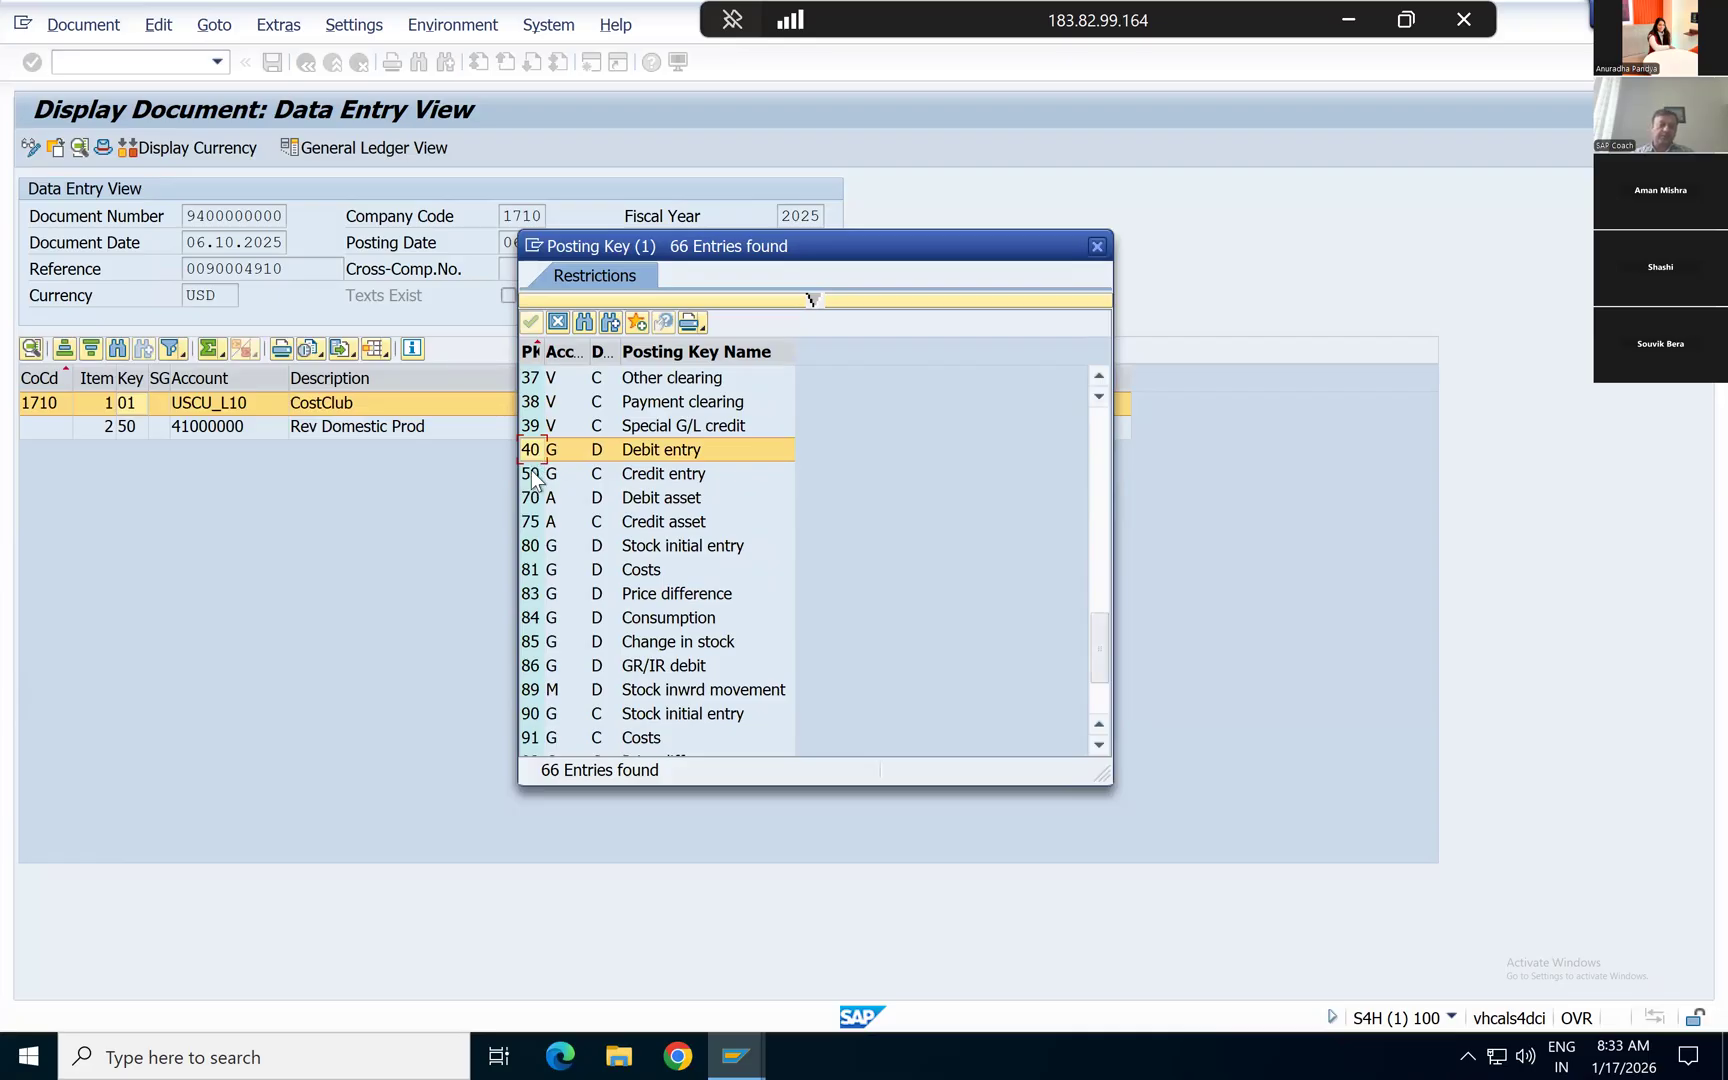
pyautogui.click(534, 478)
pyautogui.click(531, 450)
pyautogui.click(566, 450)
pyautogui.click(551, 478)
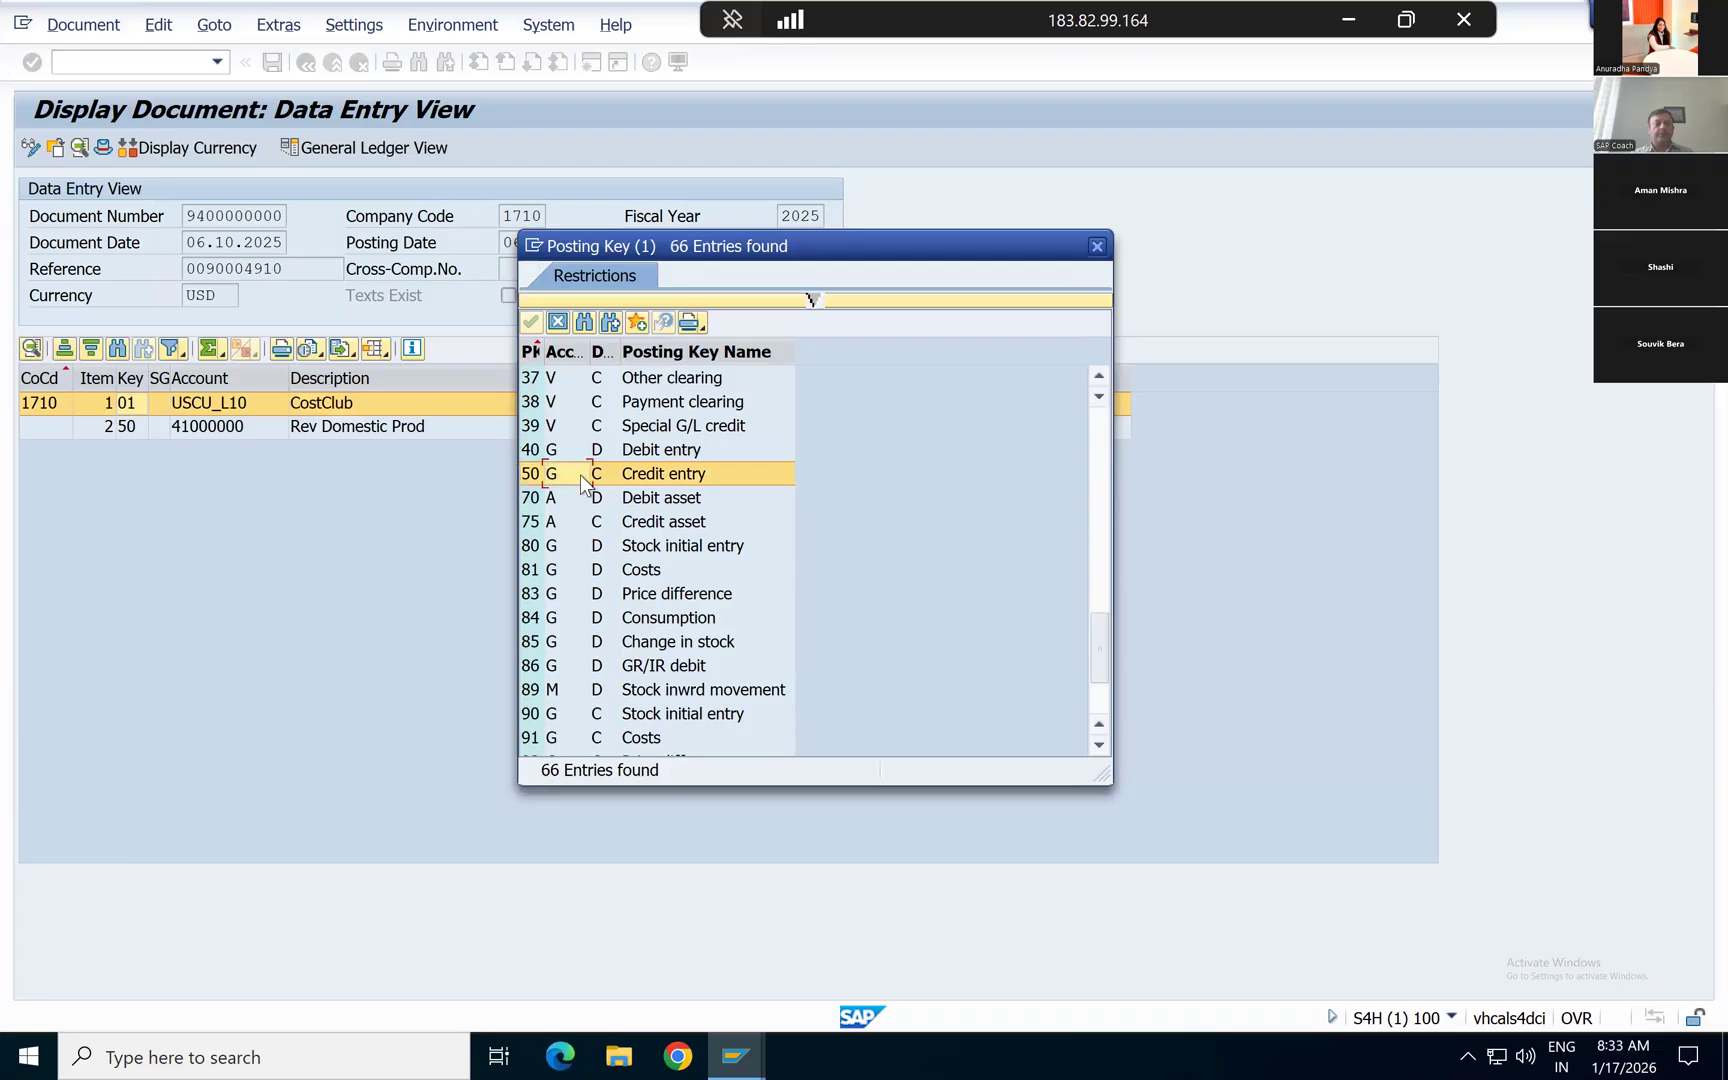
pyautogui.click(608, 475)
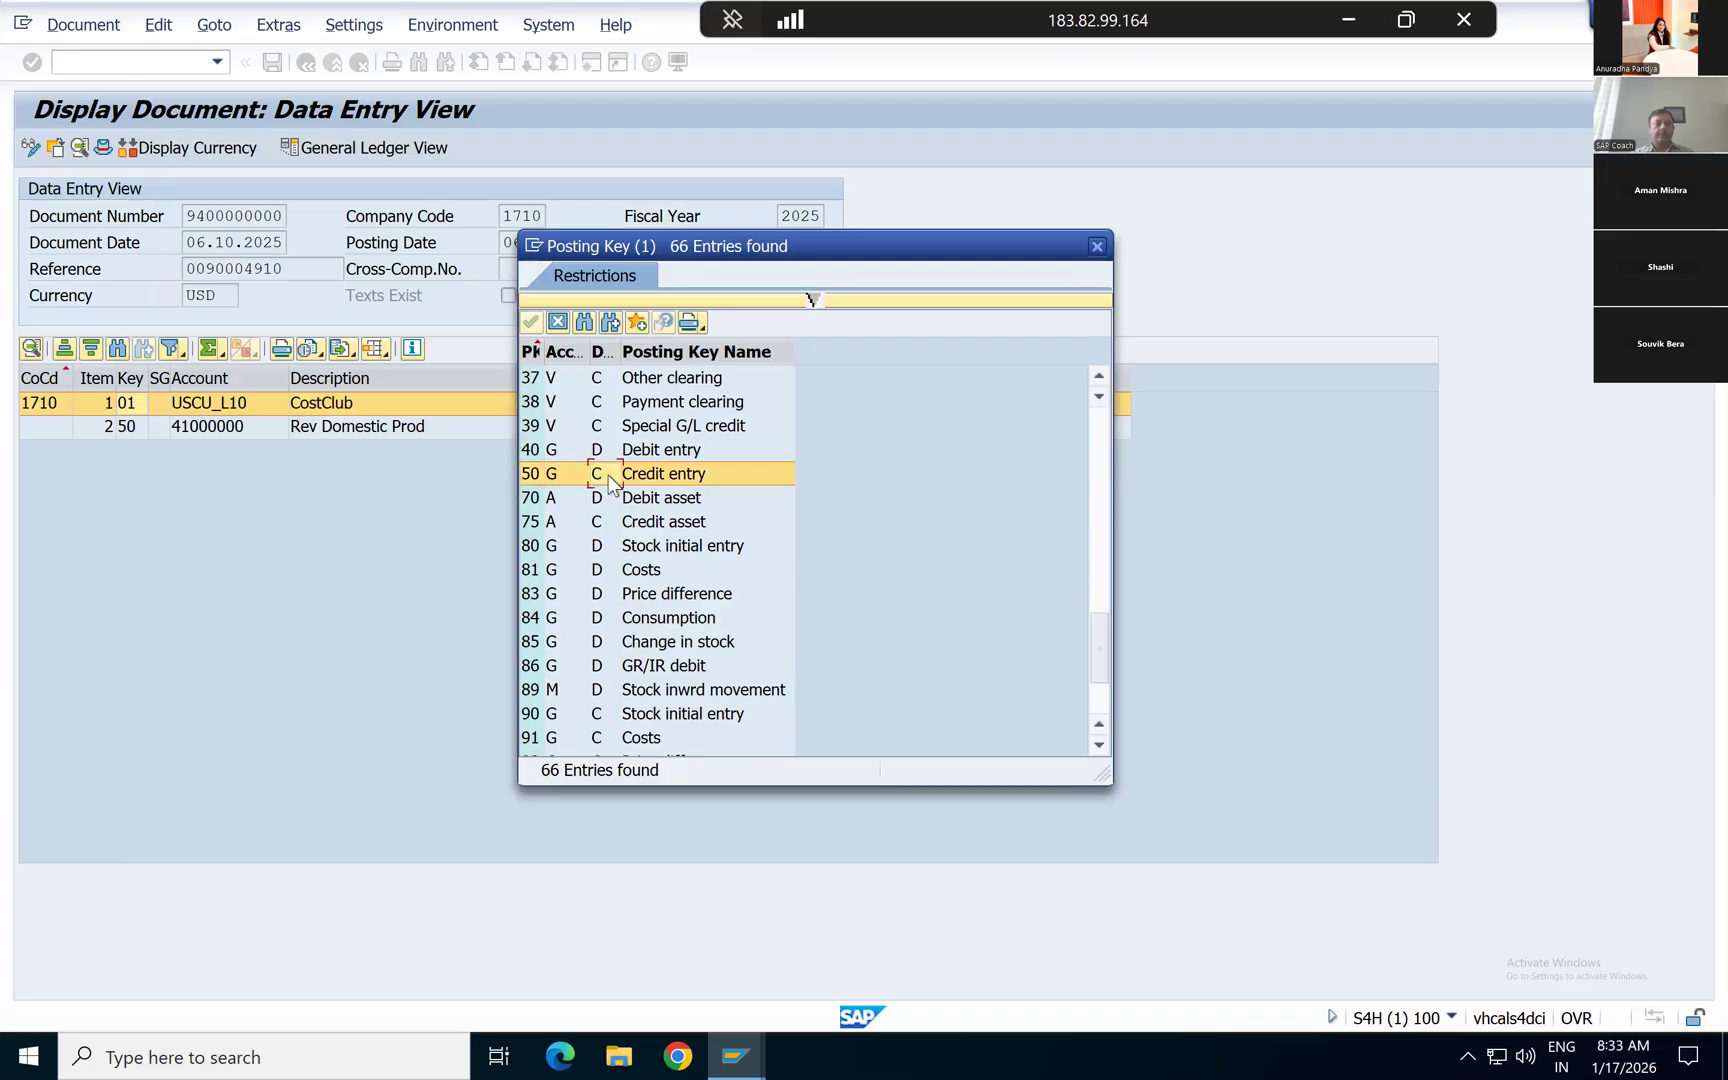
# Step: Close the posting key list and compare the accounts, descriptions and amounts of the customer and revenue line items
pyautogui.click(1098, 427)
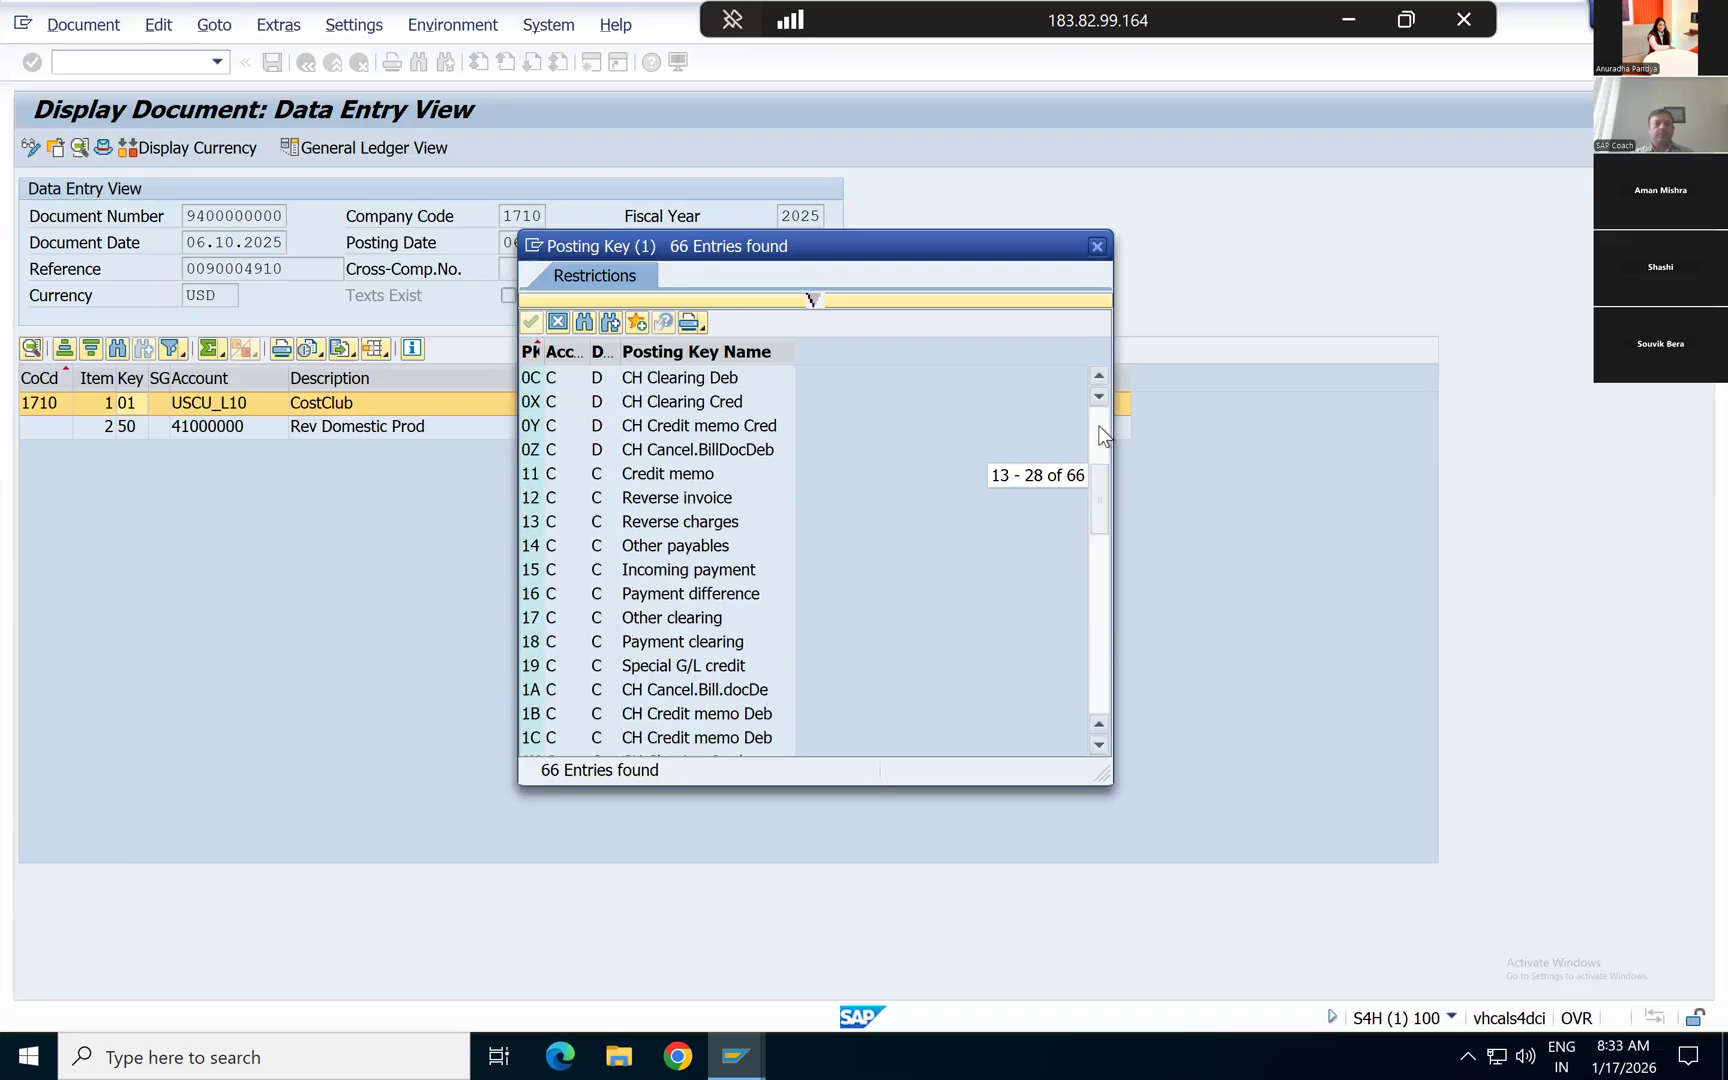
pyautogui.click(1099, 427)
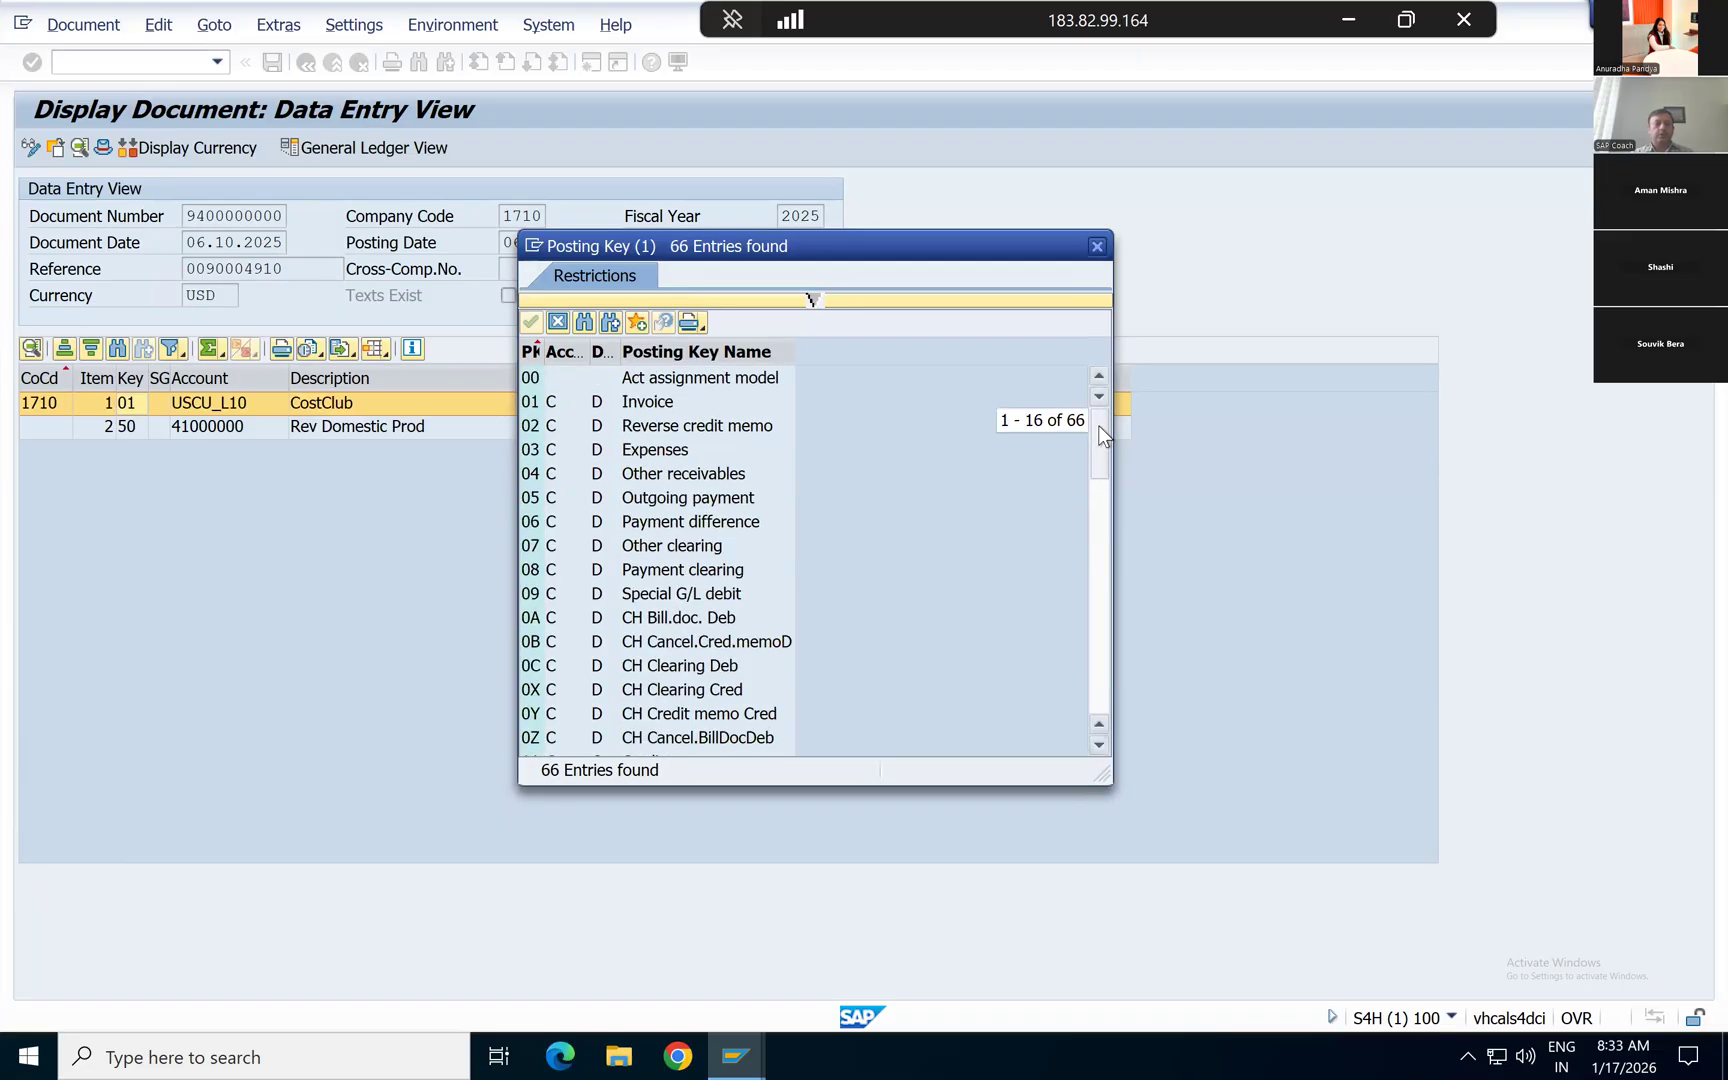
pyautogui.click(1097, 246)
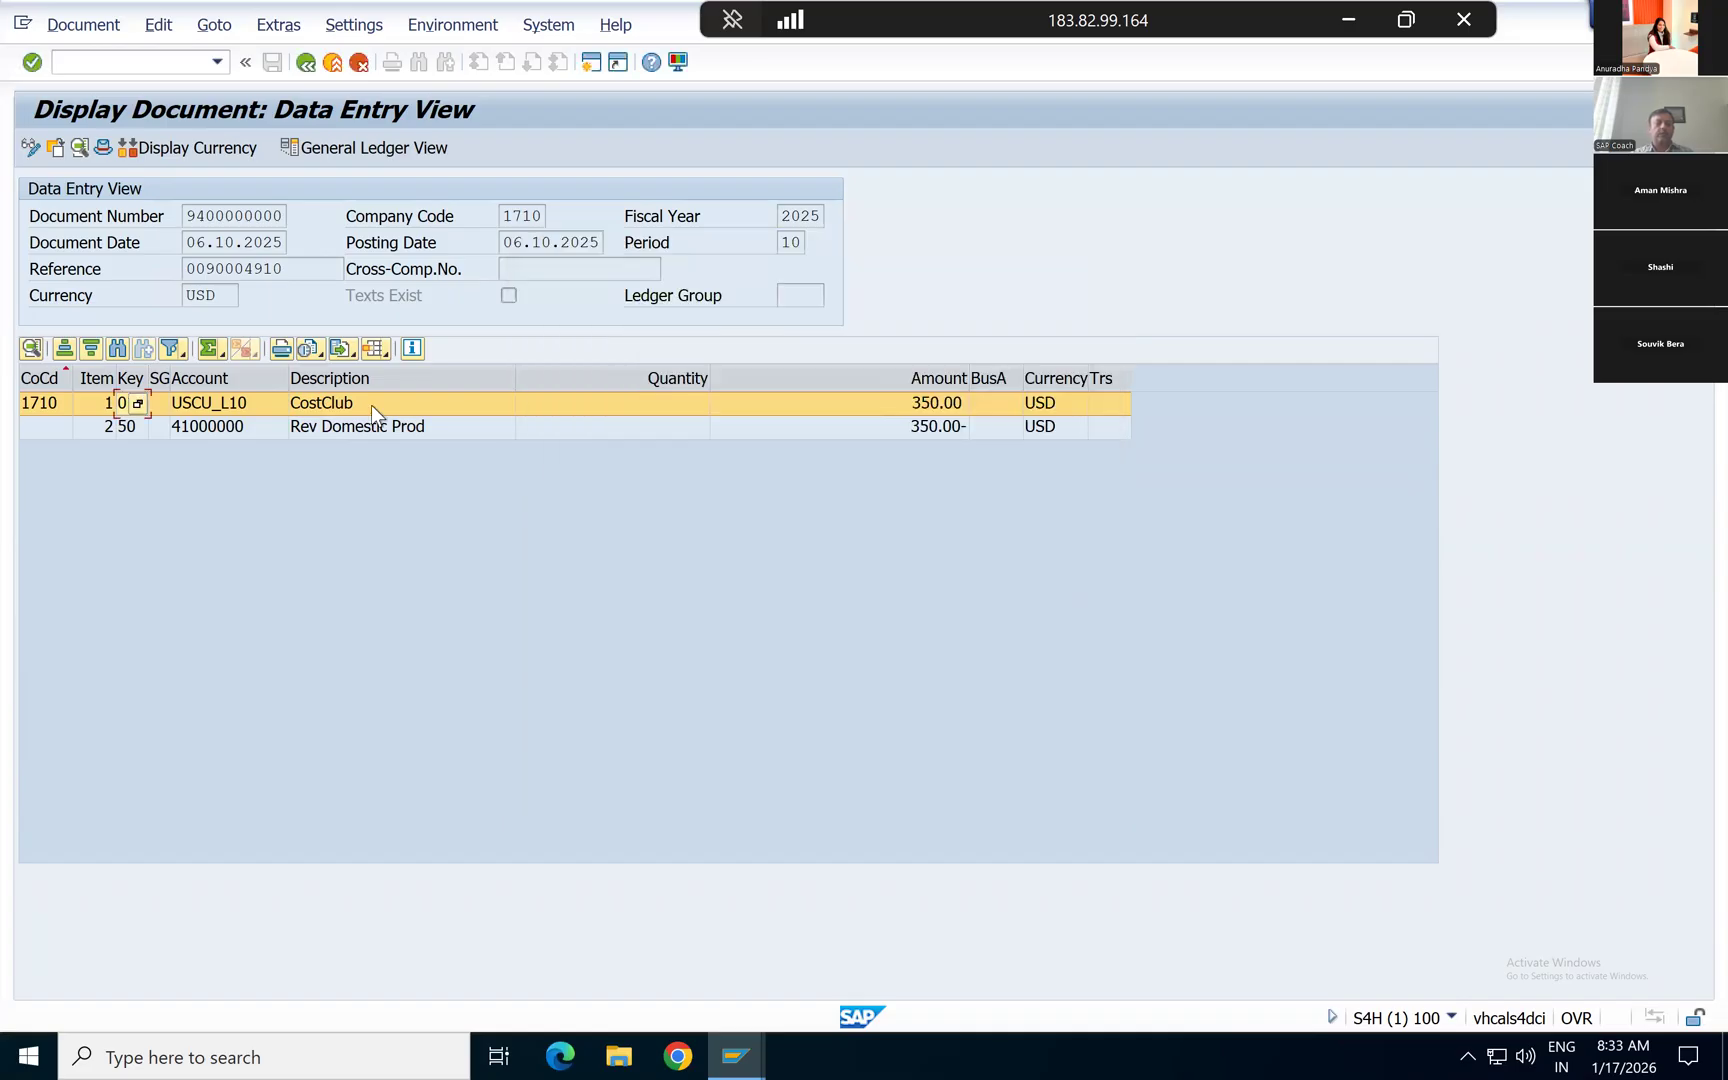
pyautogui.click(261, 406)
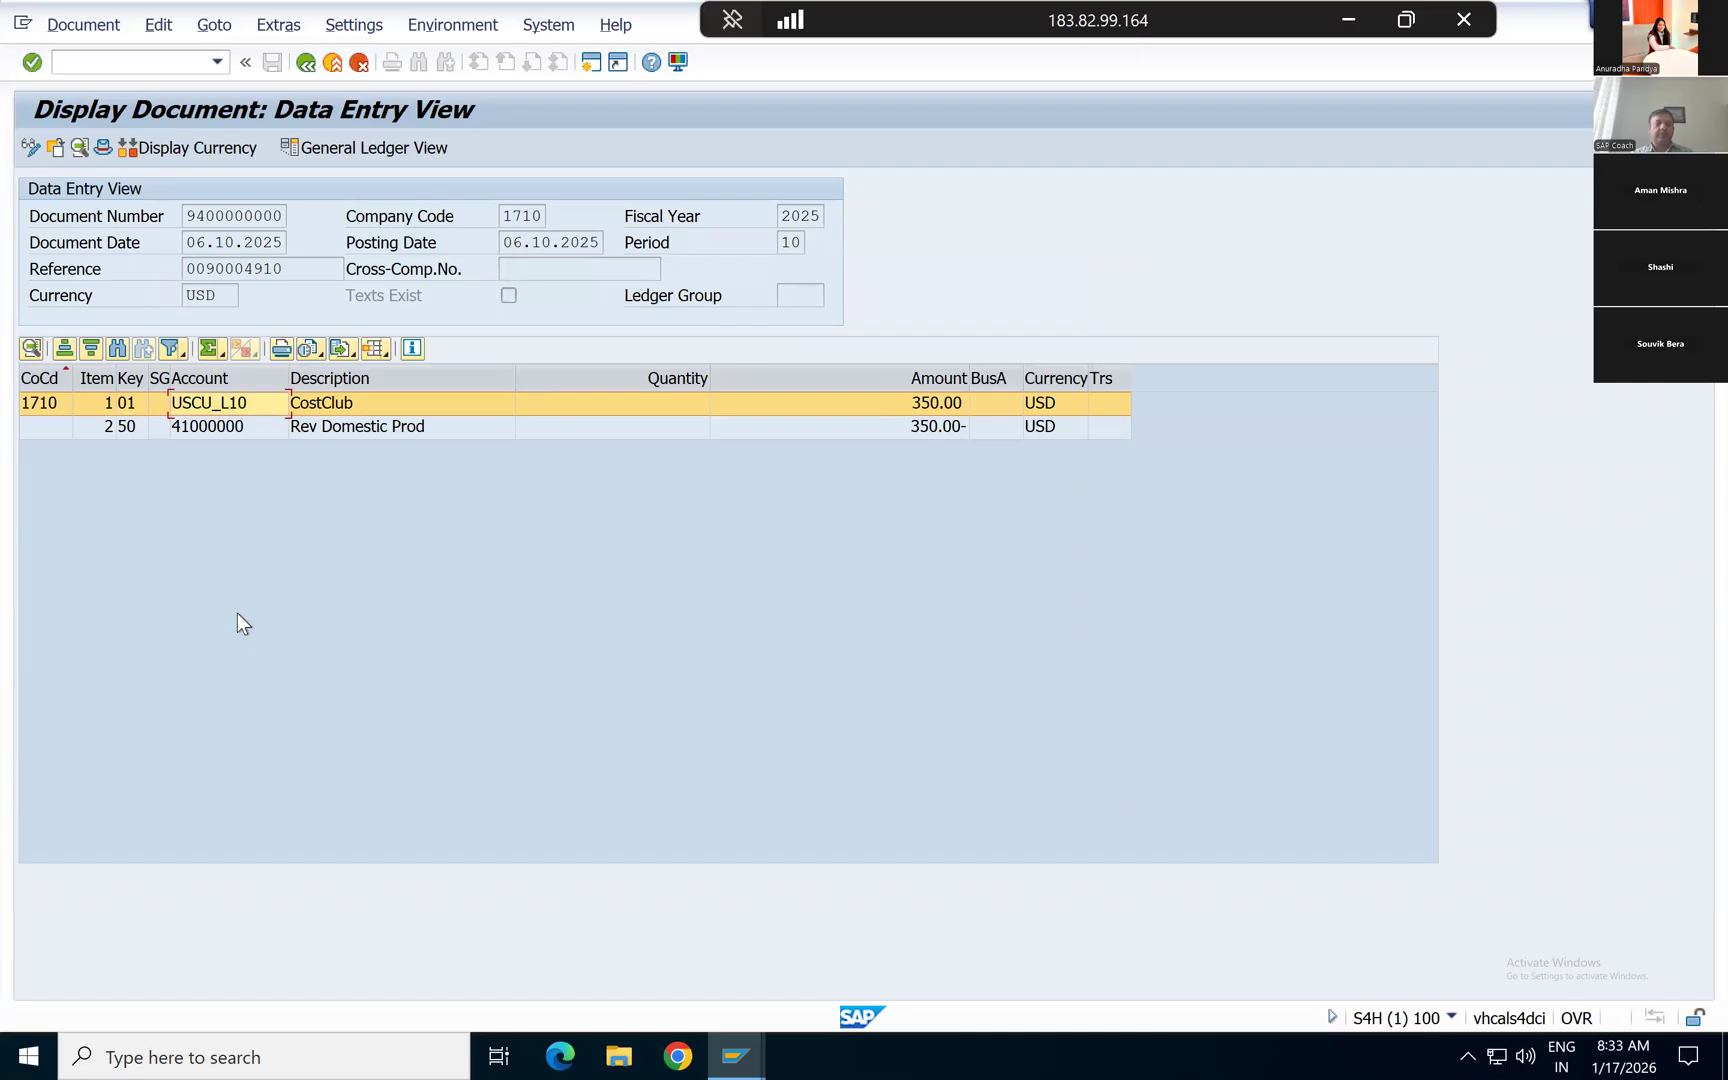
pyautogui.press('Down')
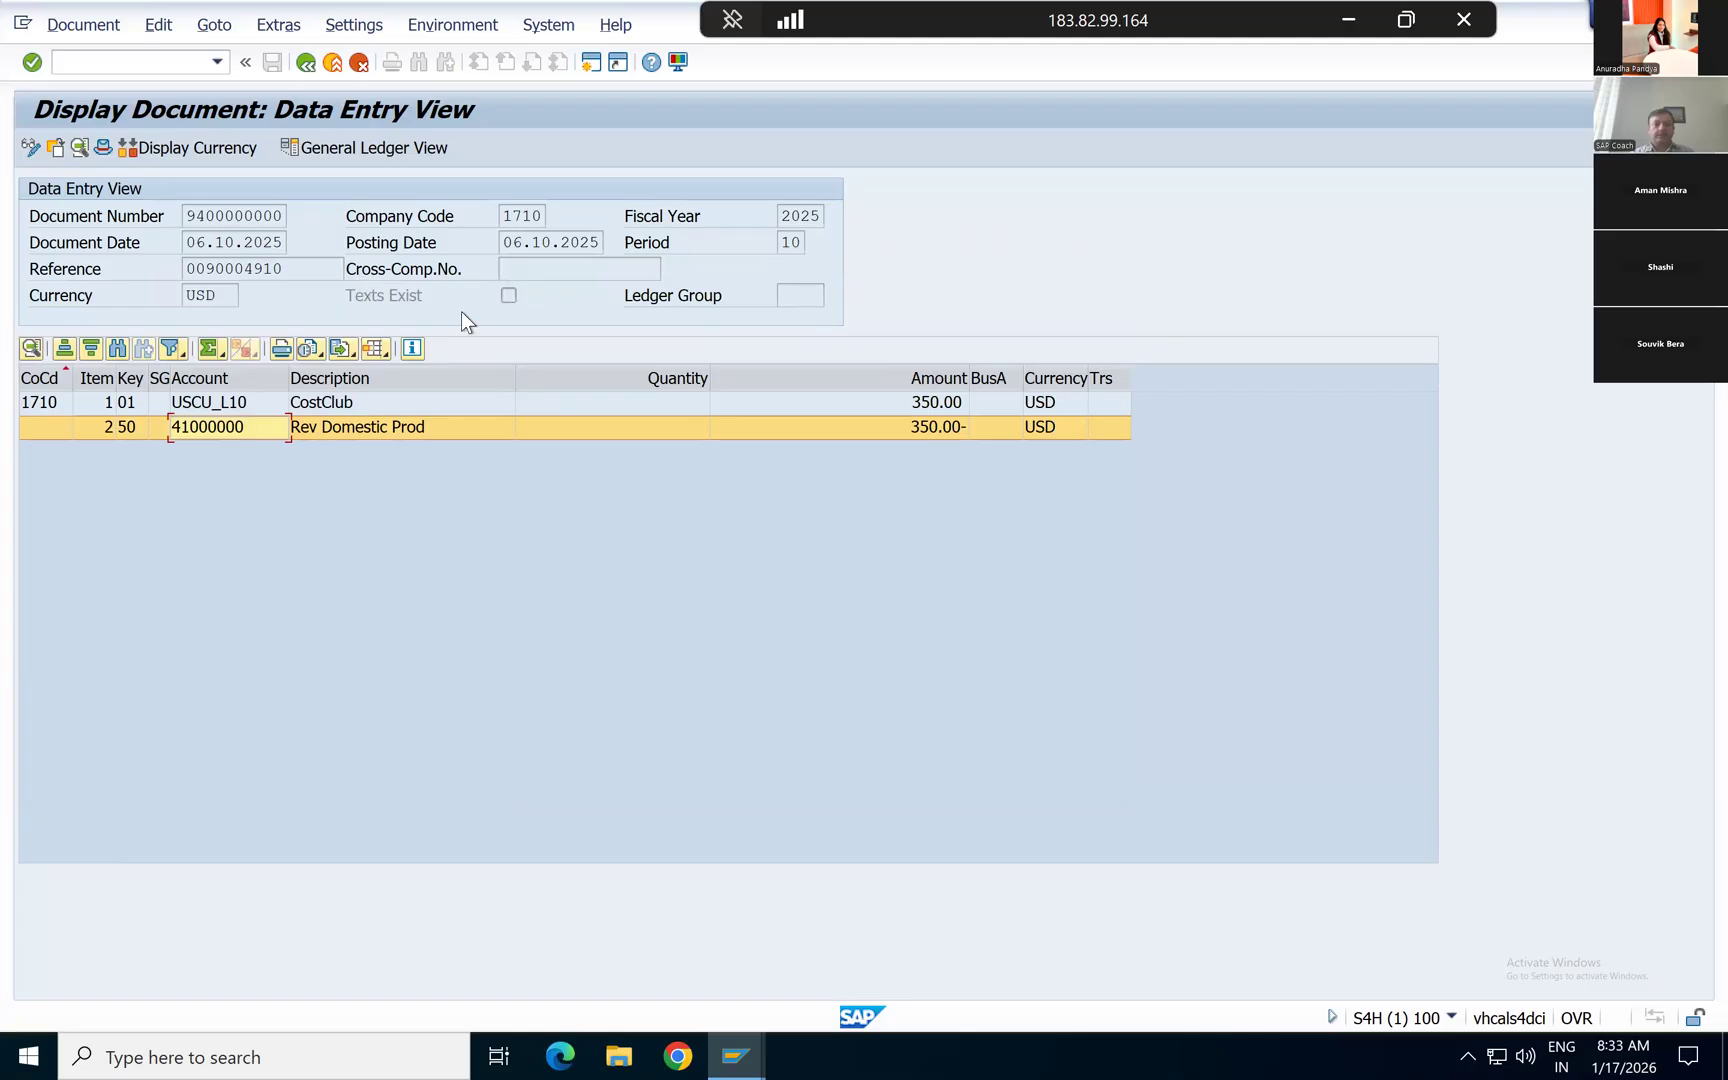
pyautogui.click(311, 404)
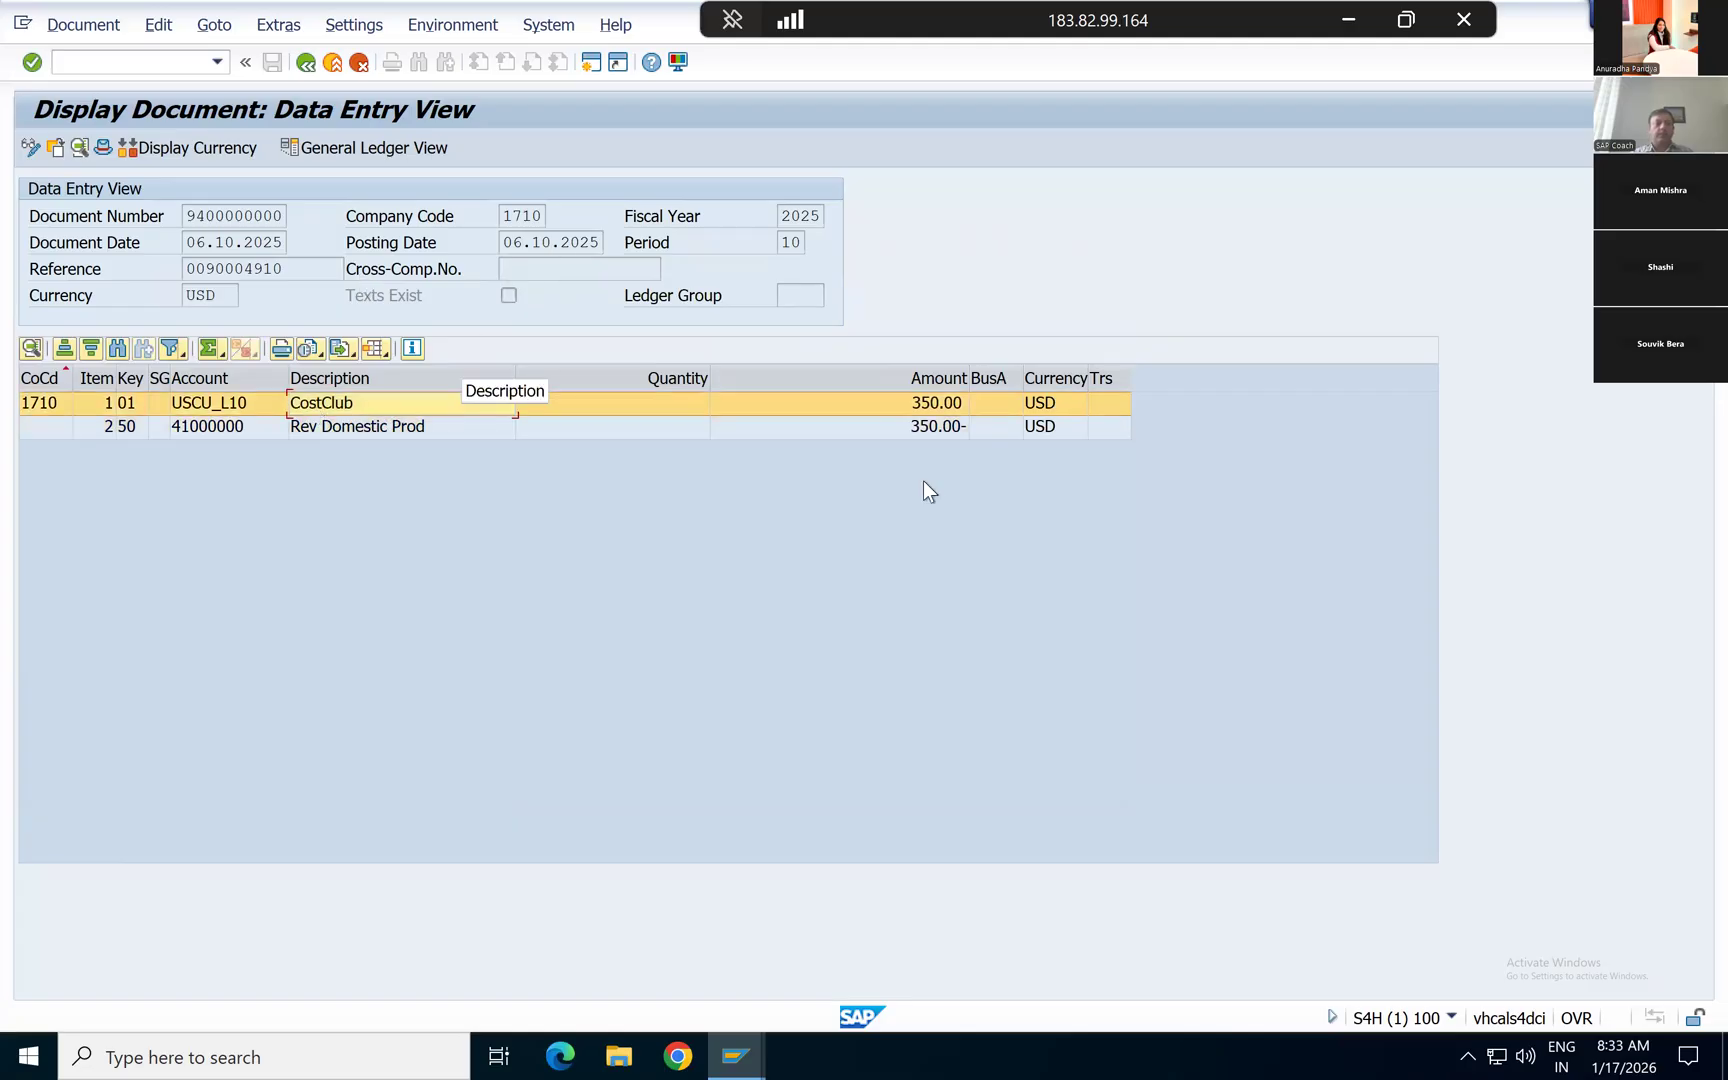
pyautogui.click(845, 428)
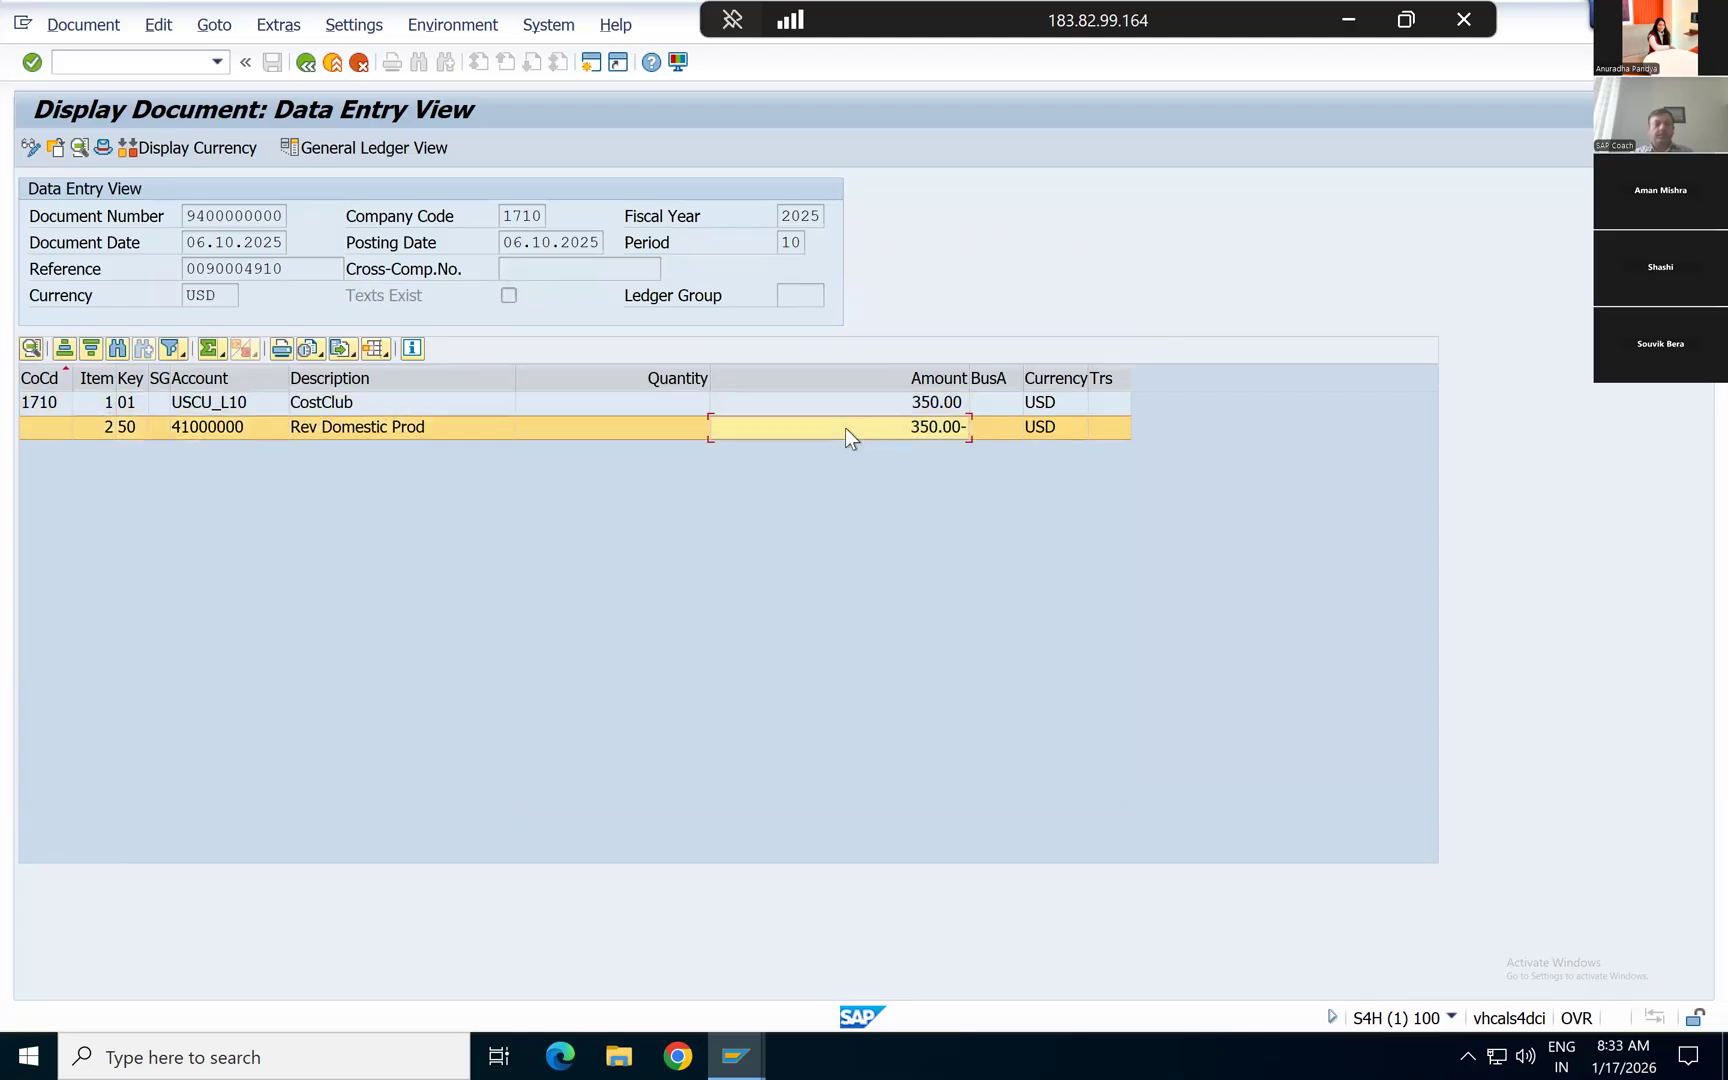
# Step: Display the document header, move it clear of the line items, and examine the transaction code that created the document
pyautogui.click(101, 150)
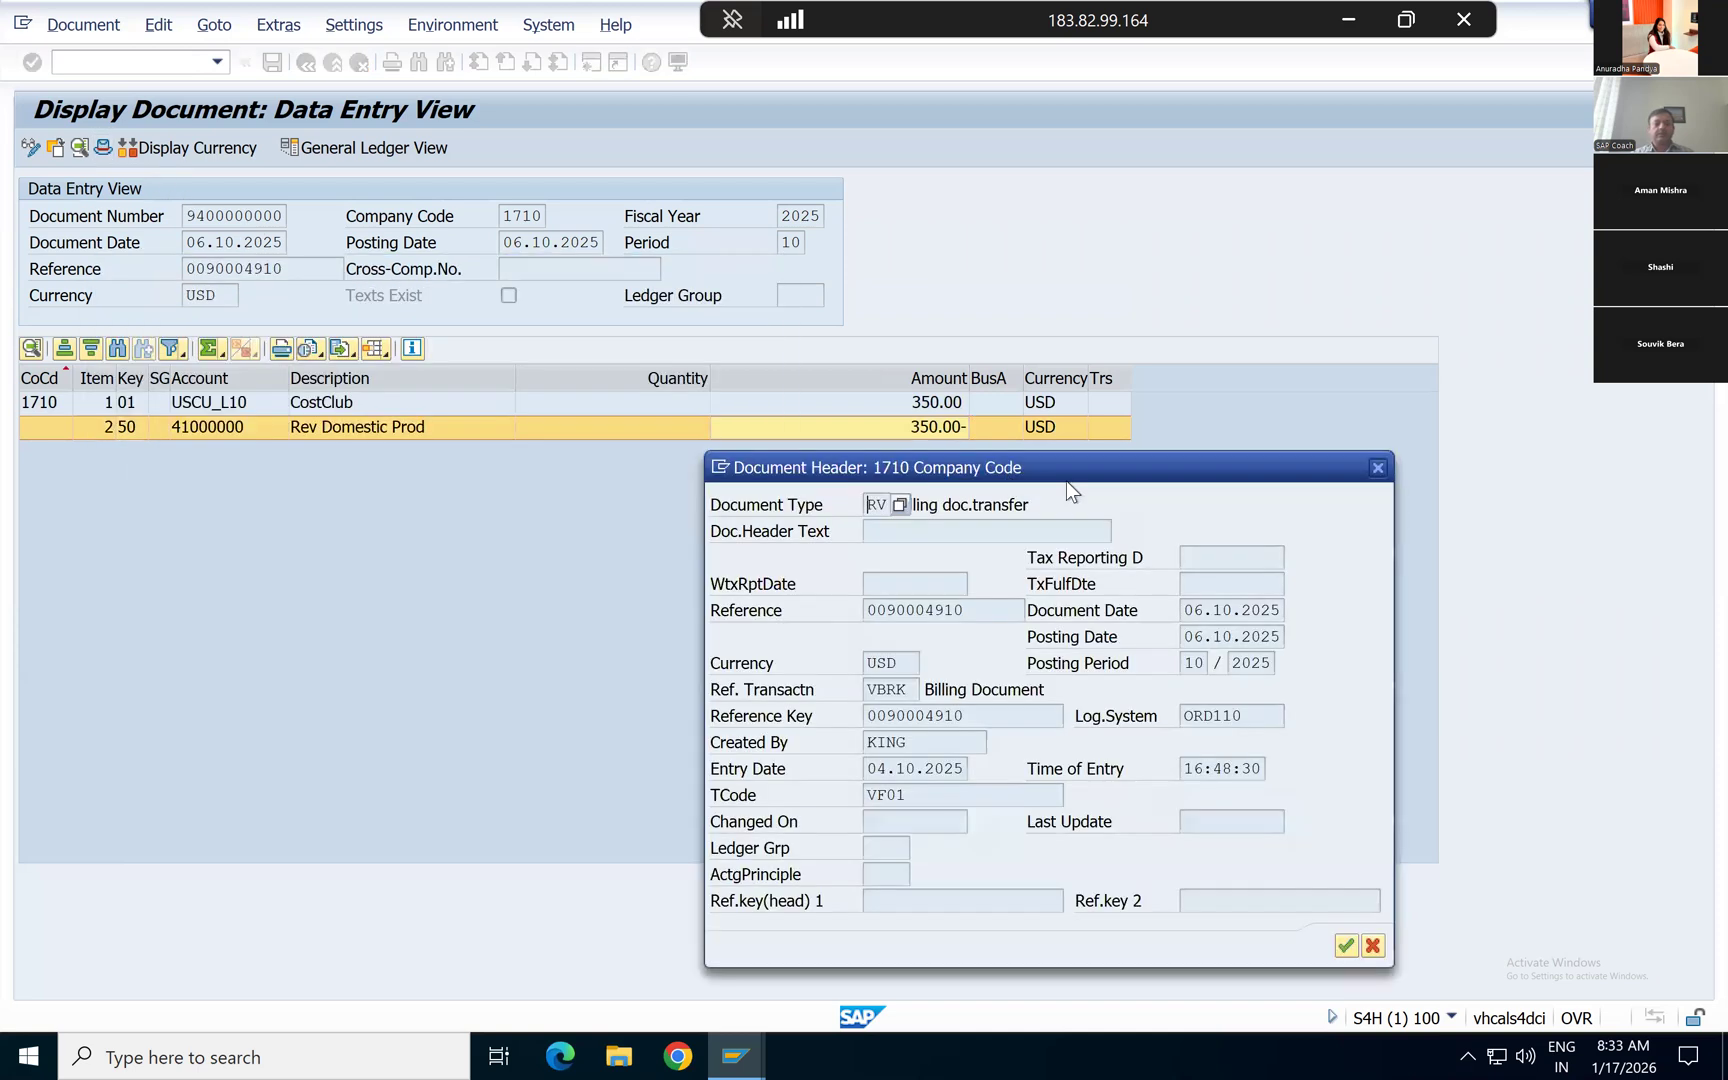
pyautogui.moveTo(1066, 481); pyautogui.dragTo(976, 477)
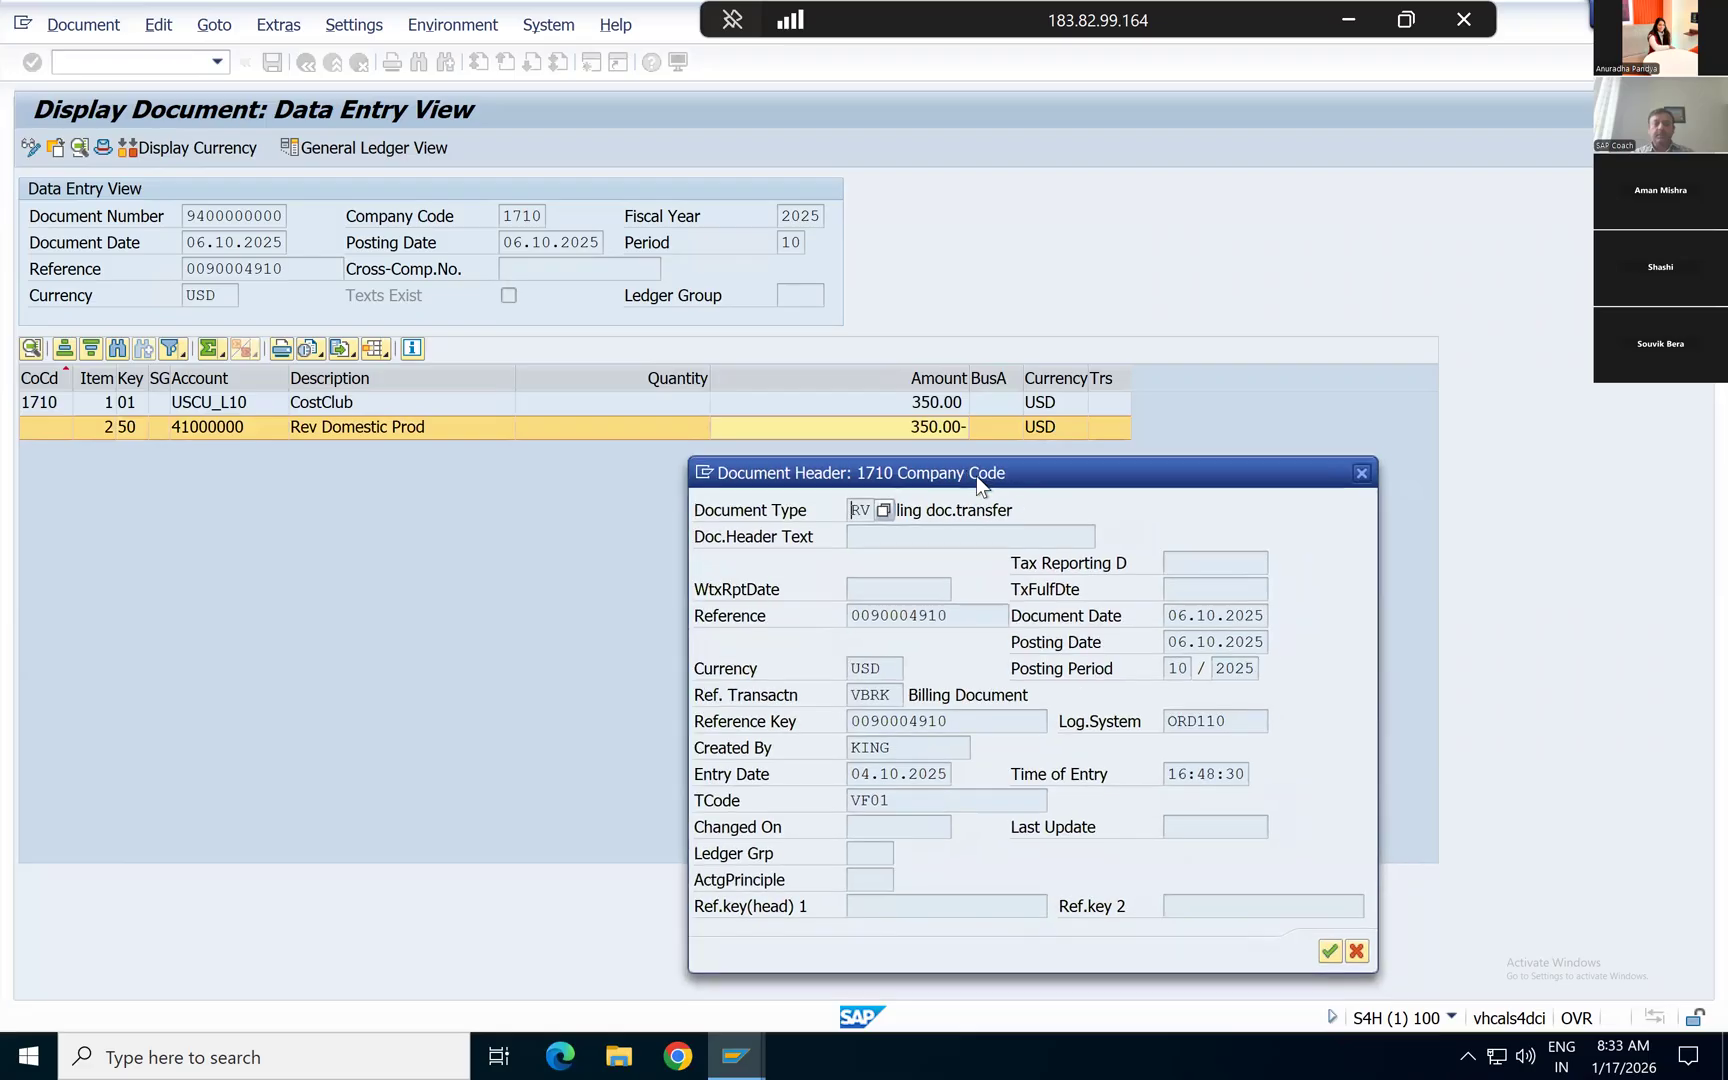
pyautogui.click(1318, 819)
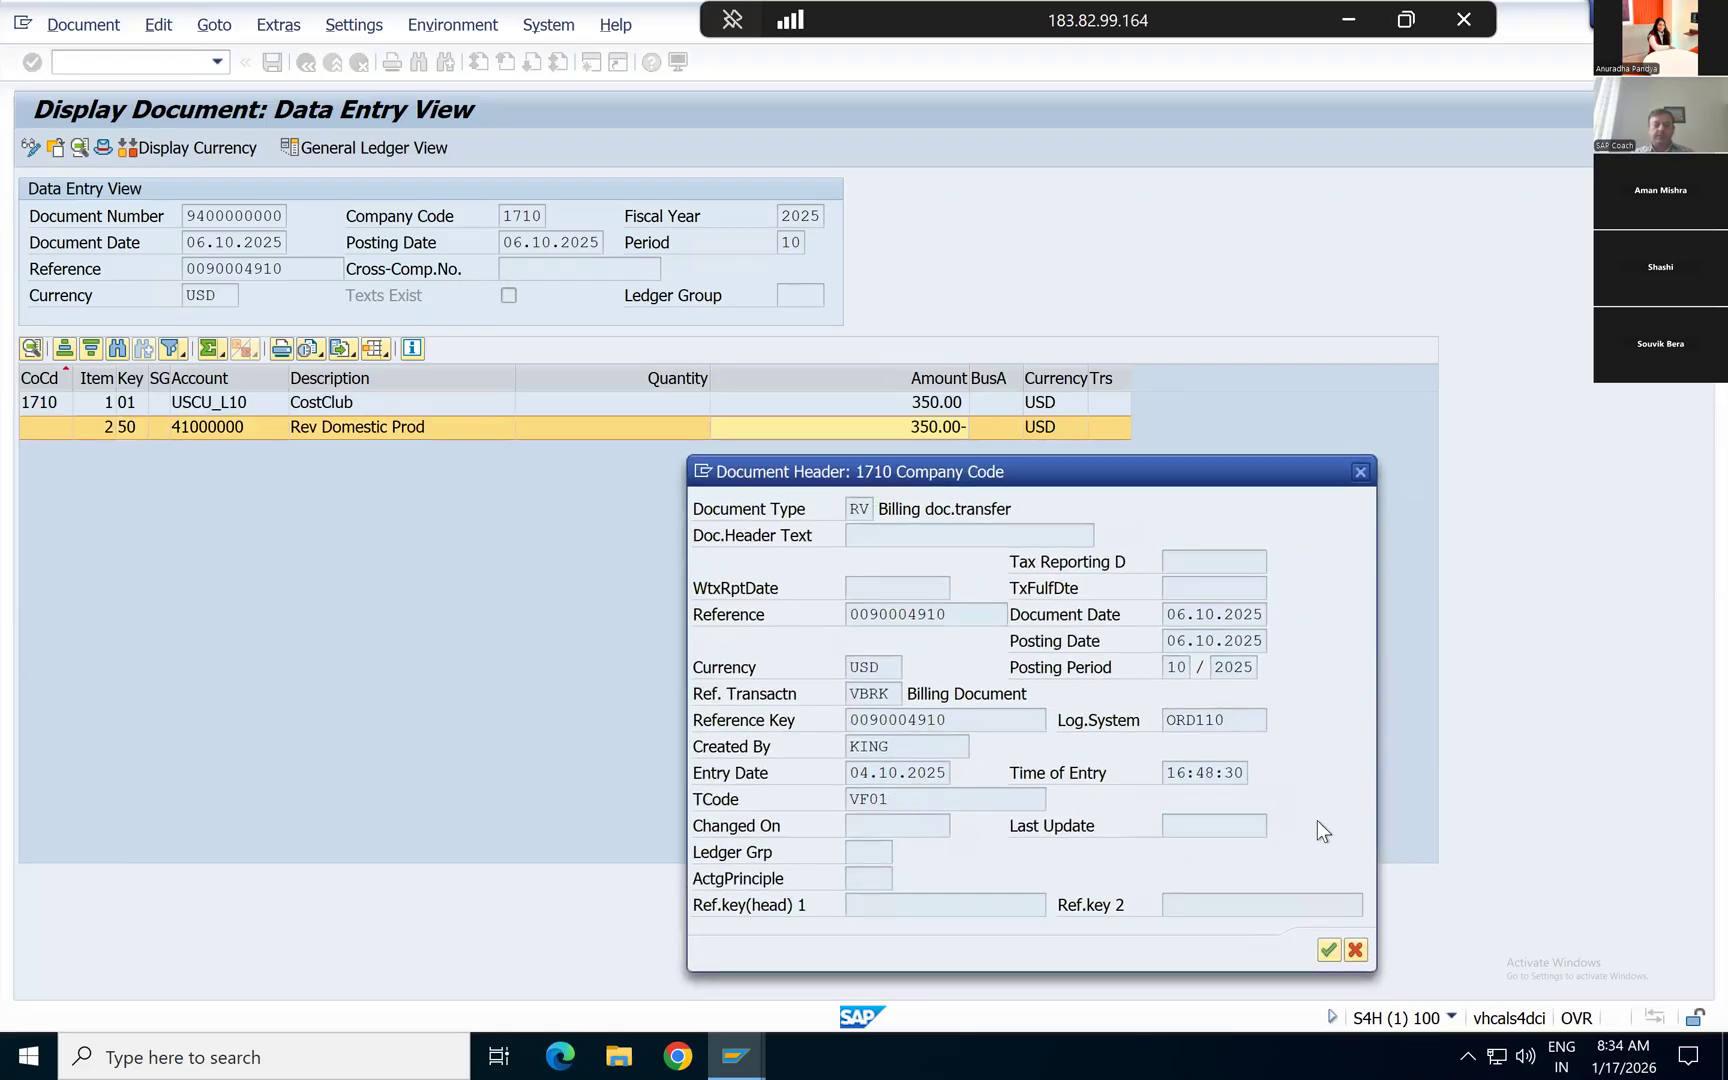
pyautogui.click(1000, 796)
pyautogui.hotkey('shift', 'Left')
pyautogui.hotkey('shift', 'Left')
pyautogui.hotkey('shift', 'Left')
pyautogui.hotkey('shift', 'Left')
# Step: Examine the Reference and Reference Key of the billing document, and close the document header
pyautogui.click(975, 612)
pyautogui.hotkey('shift', 'Left')
pyautogui.hotkey('shift', 'Left')
pyautogui.hotkey('shift', 'Left')
pyautogui.hotkey('shift', 'Left')
pyautogui.hotkey('shift', 'Left')
pyautogui.hotkey('shift', 'Left')
pyautogui.hotkey('shift', 'Left')
pyautogui.hotkey('shift', 'Left')
pyautogui.hotkey('shift', 'Left')
pyautogui.hotkey('shift', 'Left')
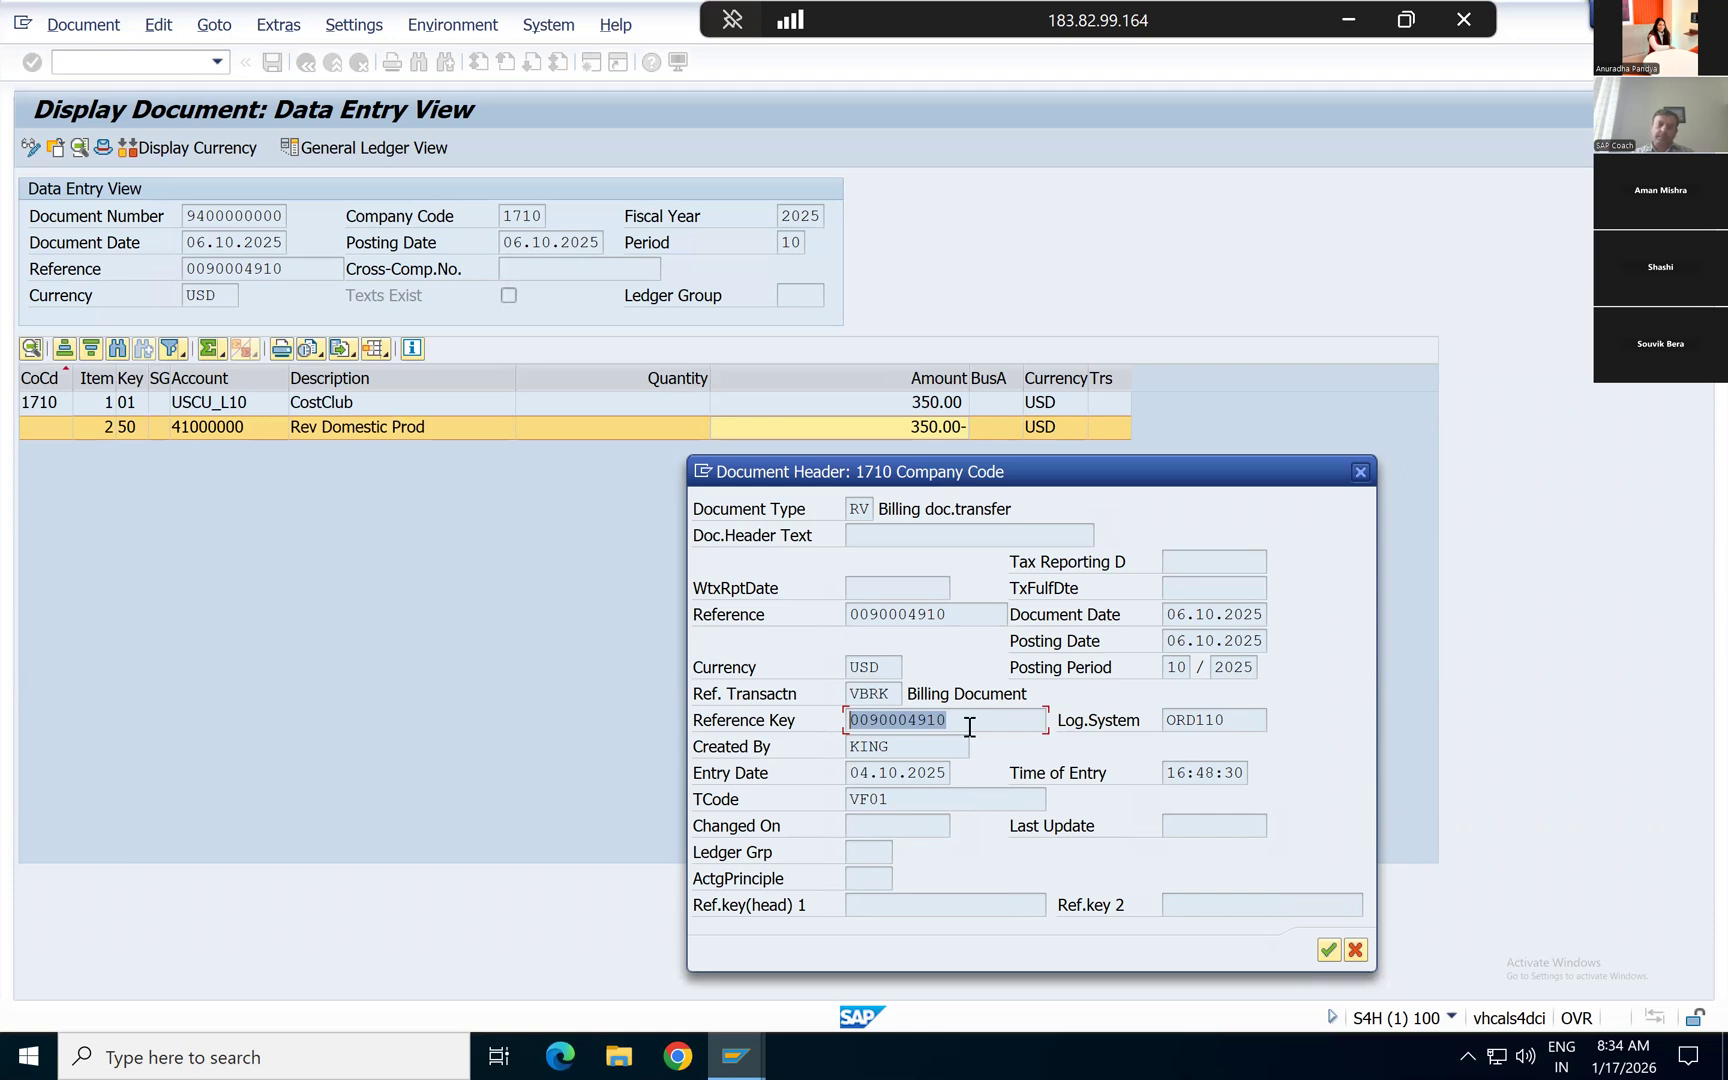
pyautogui.click(969, 727)
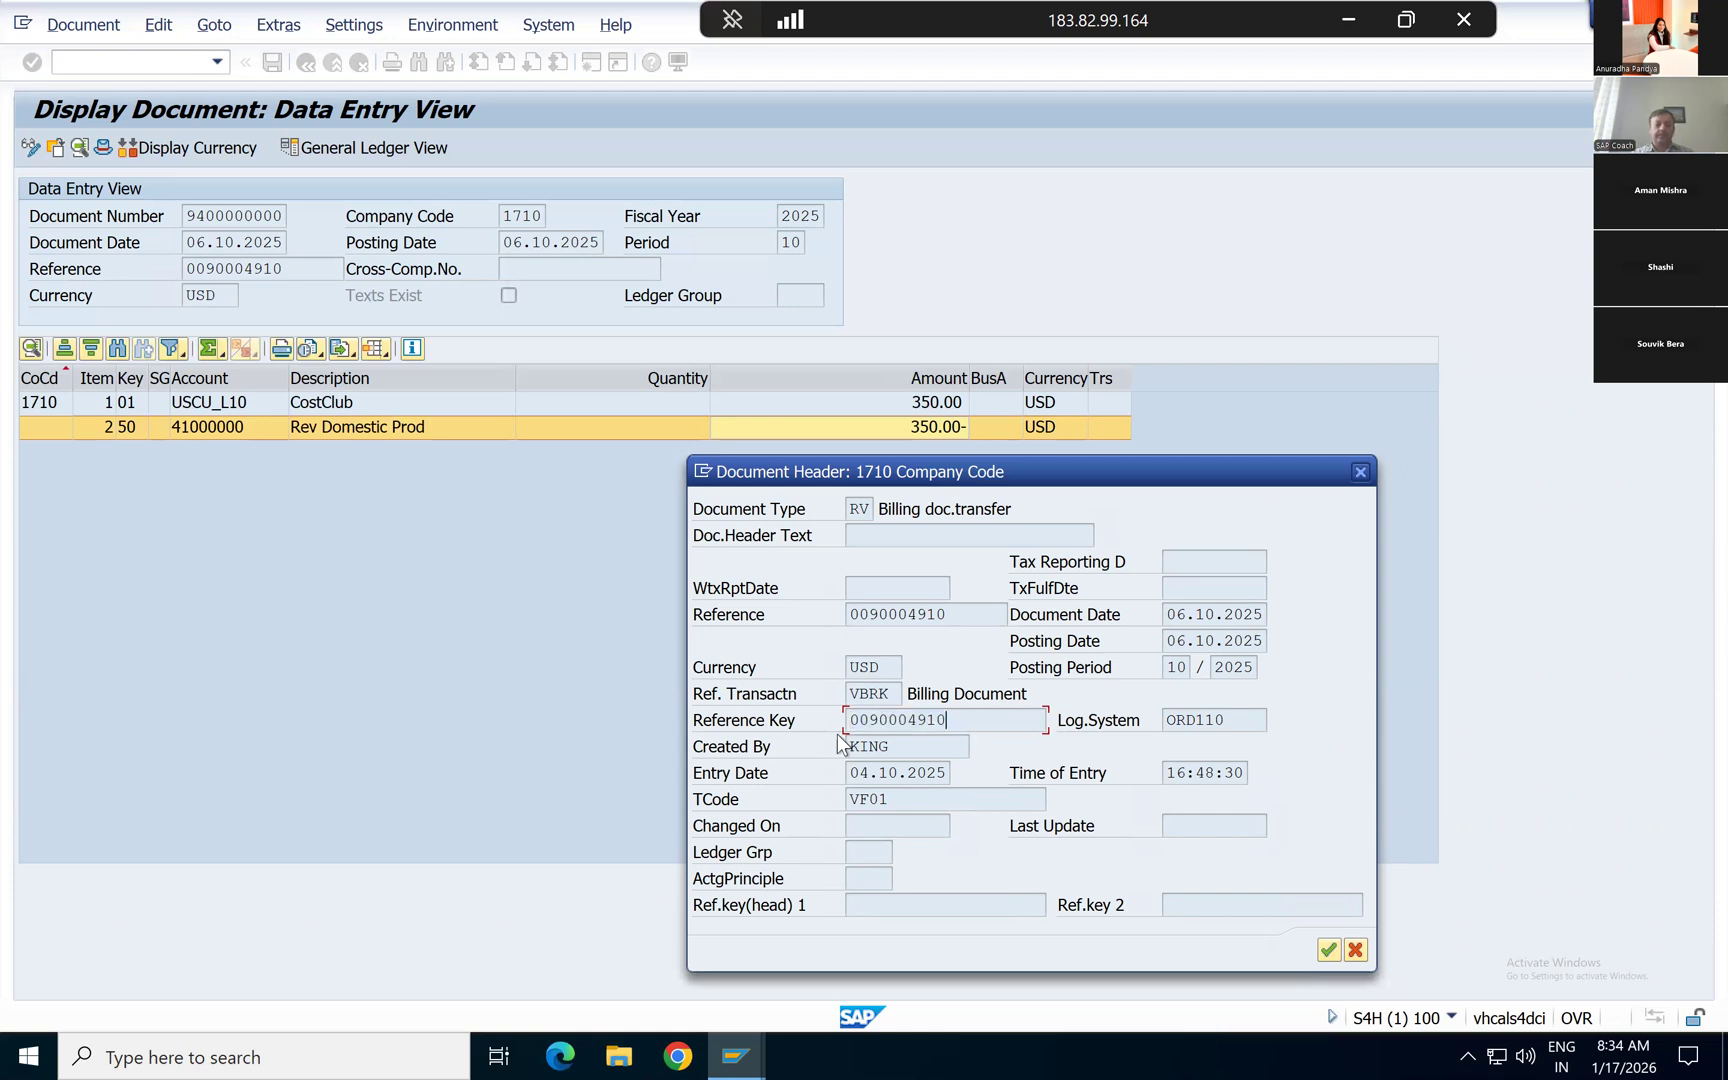
pyautogui.click(1359, 471)
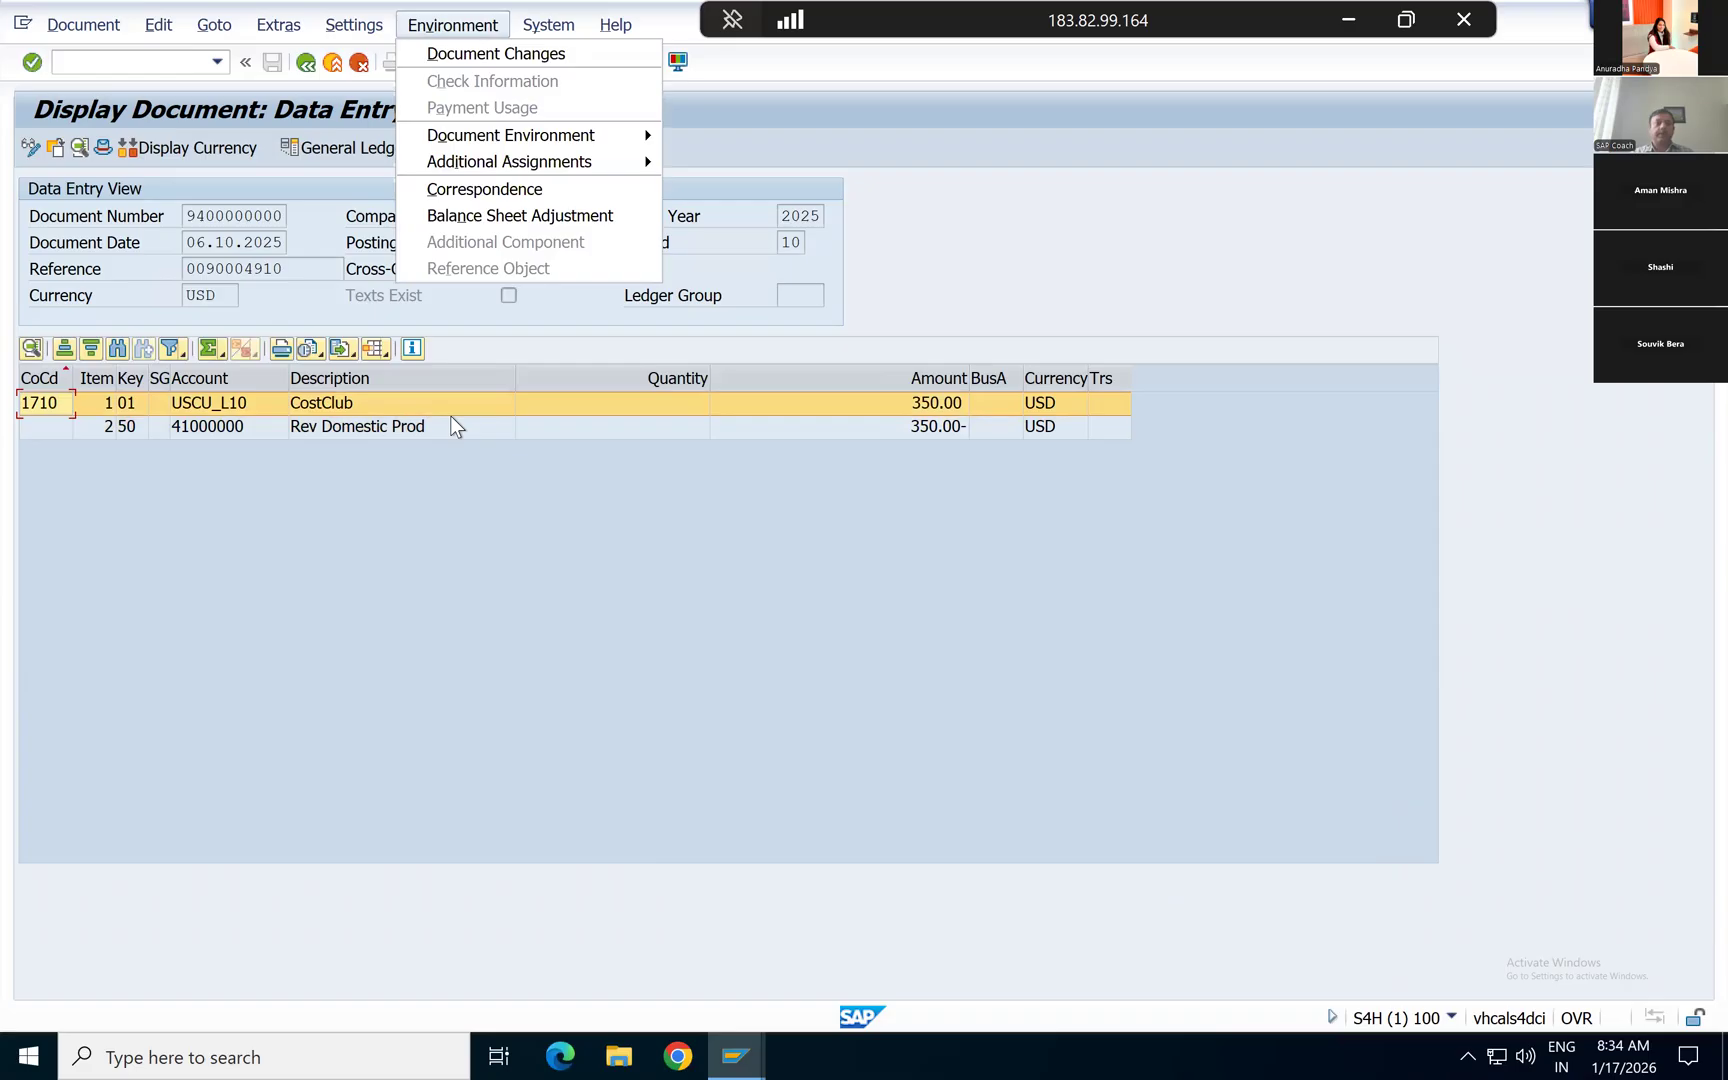
# Step: Display the original billing document behind the accounting document and show its transaction code in the status bar
pyautogui.moveTo(454, 136)
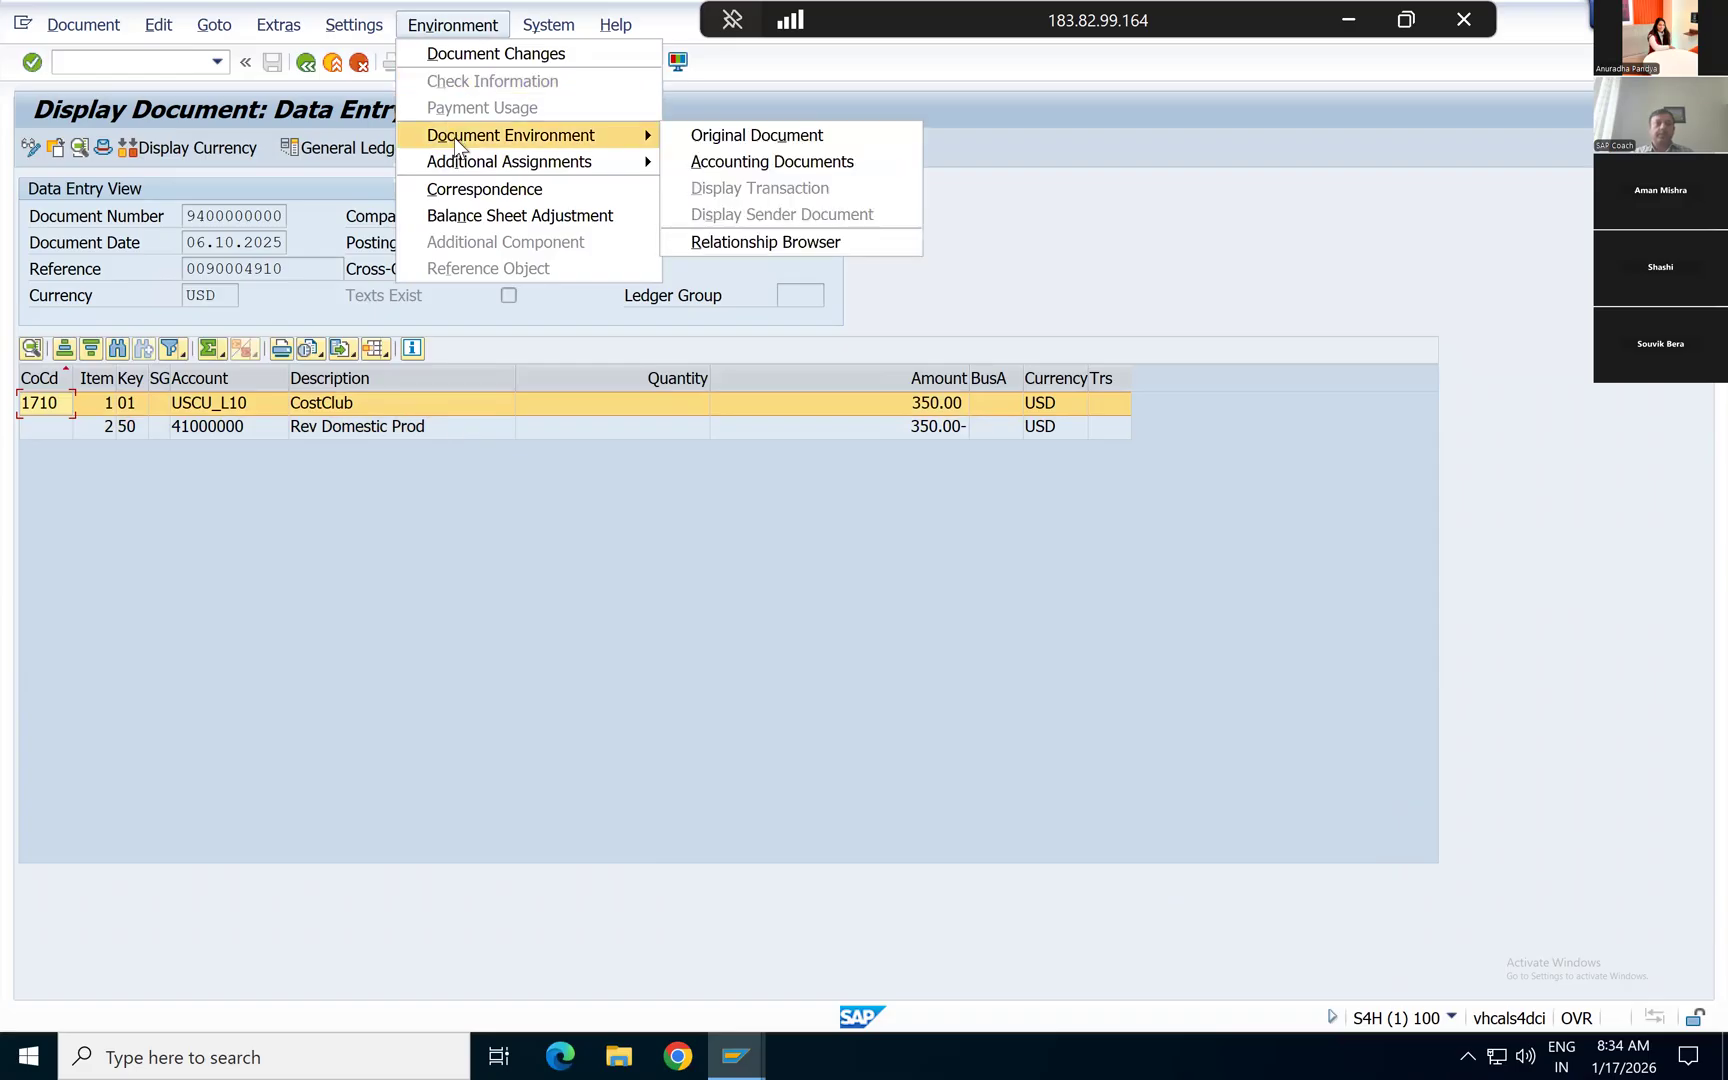
pyautogui.click(729, 140)
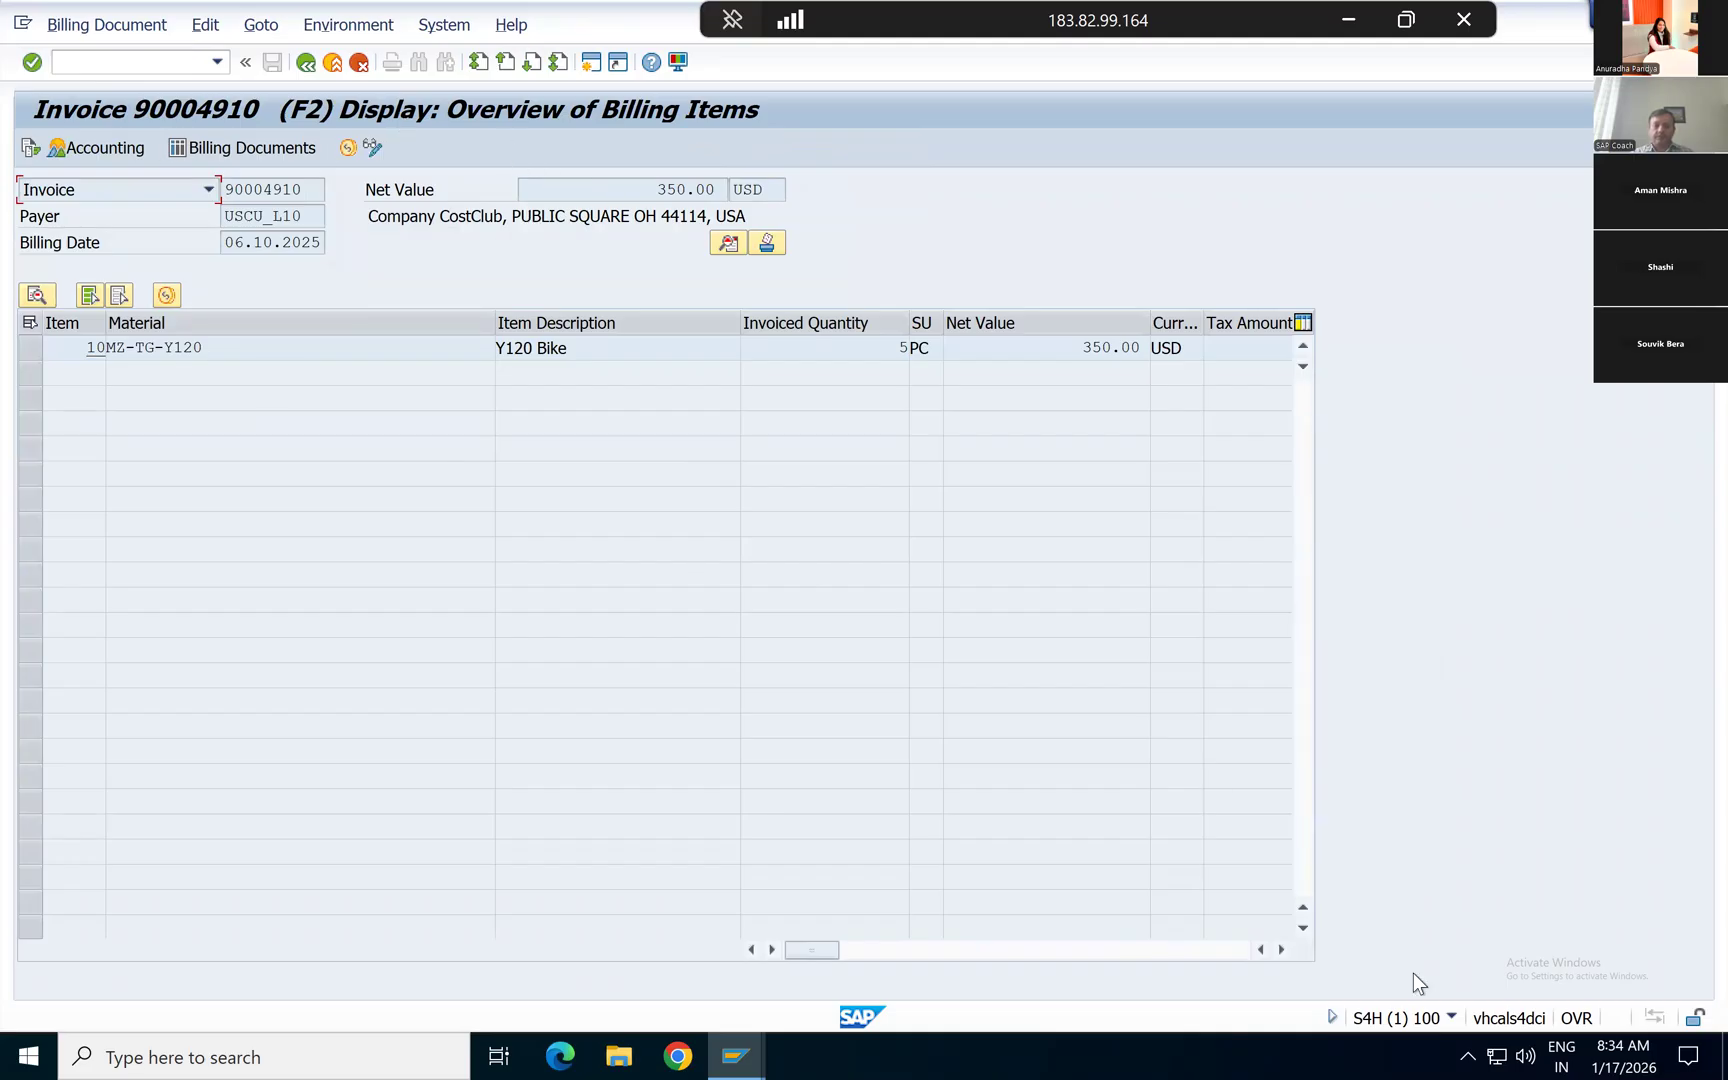
pyautogui.click(1451, 1019)
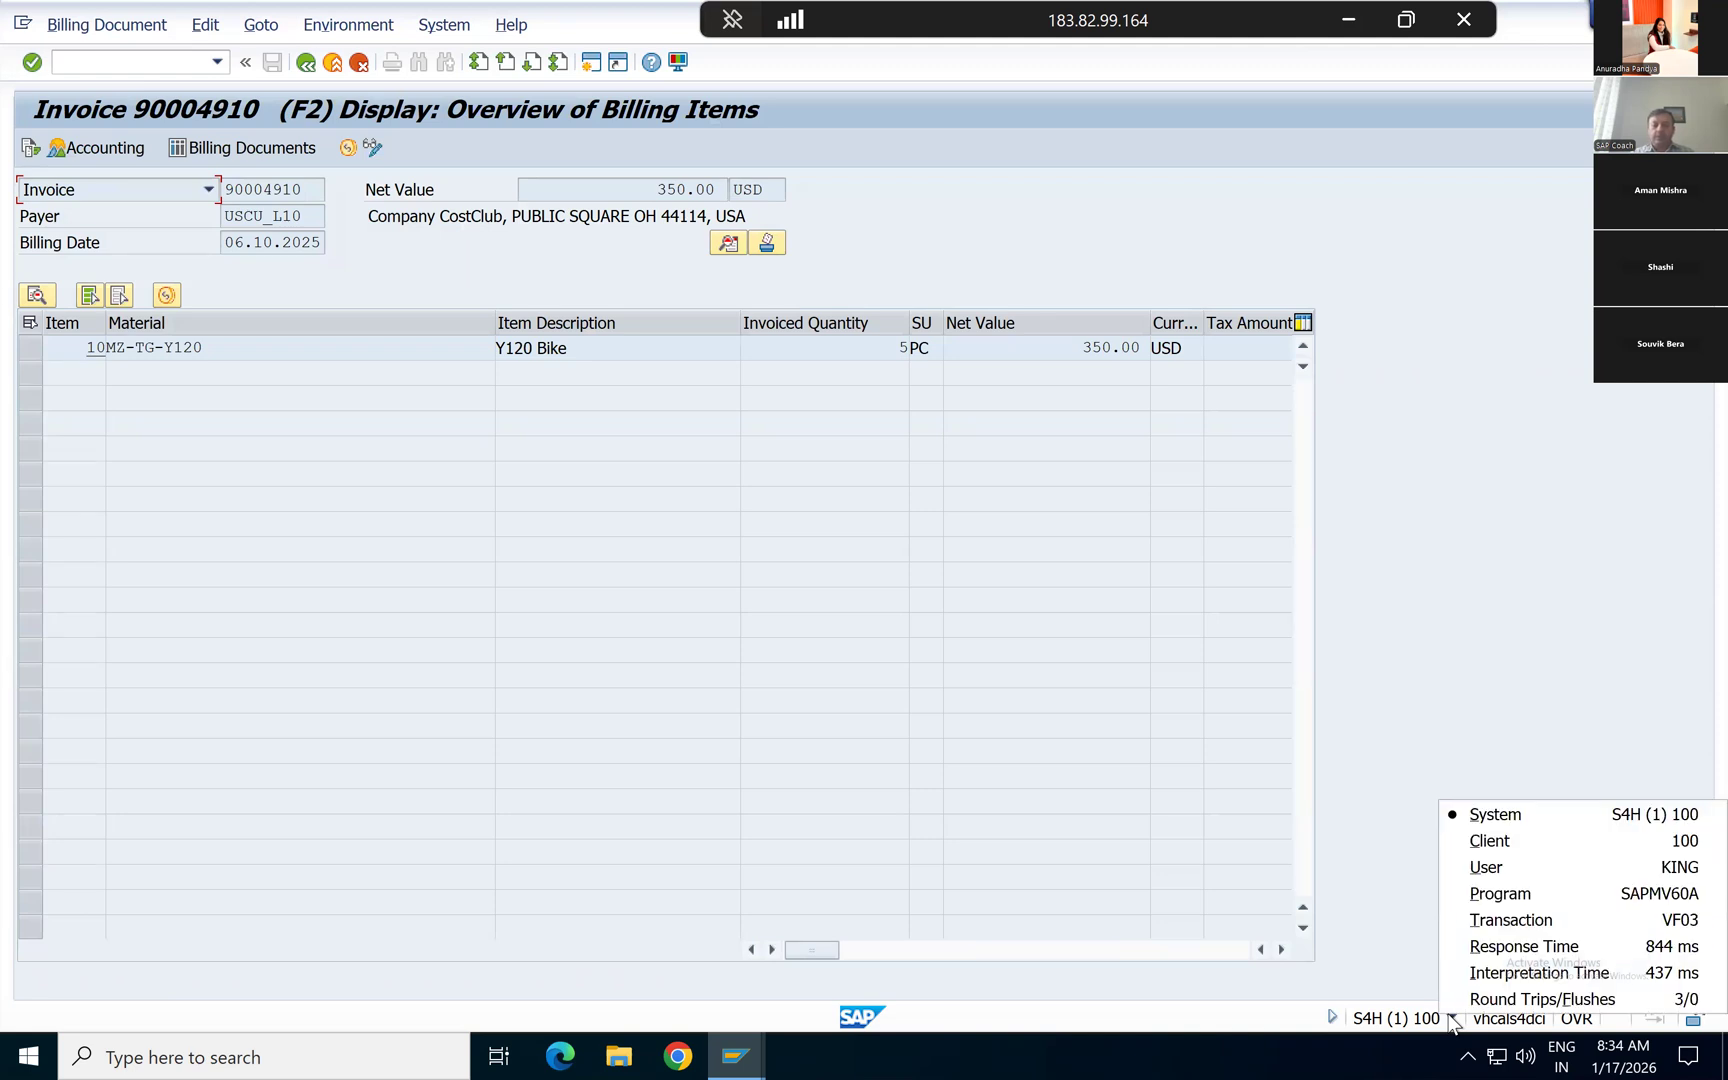
pyautogui.click(1480, 921)
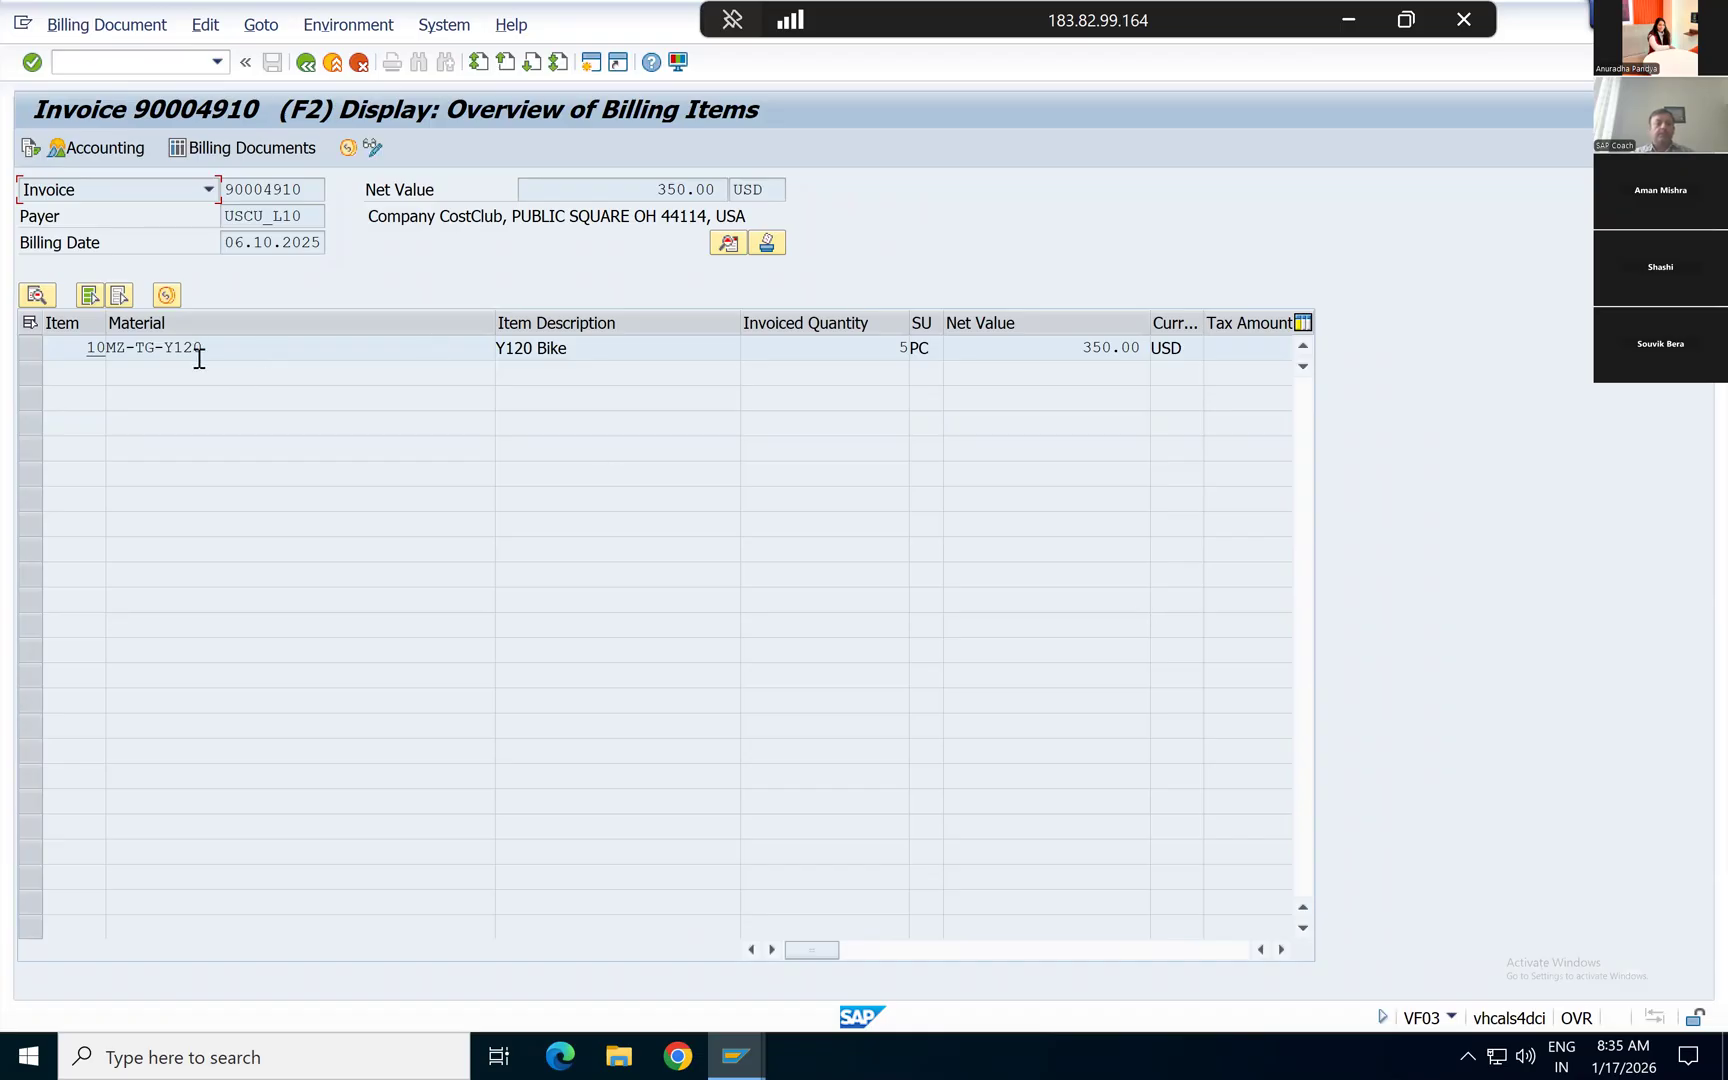
# Step: Examine the material of invoice item 10 and display the item's detail data
pyautogui.moveTo(204, 350); pyautogui.dragTo(98, 346)
pyautogui.press('Tab')
pyautogui.press('Tab')
pyautogui.press('Tab')
pyautogui.click(29, 347)
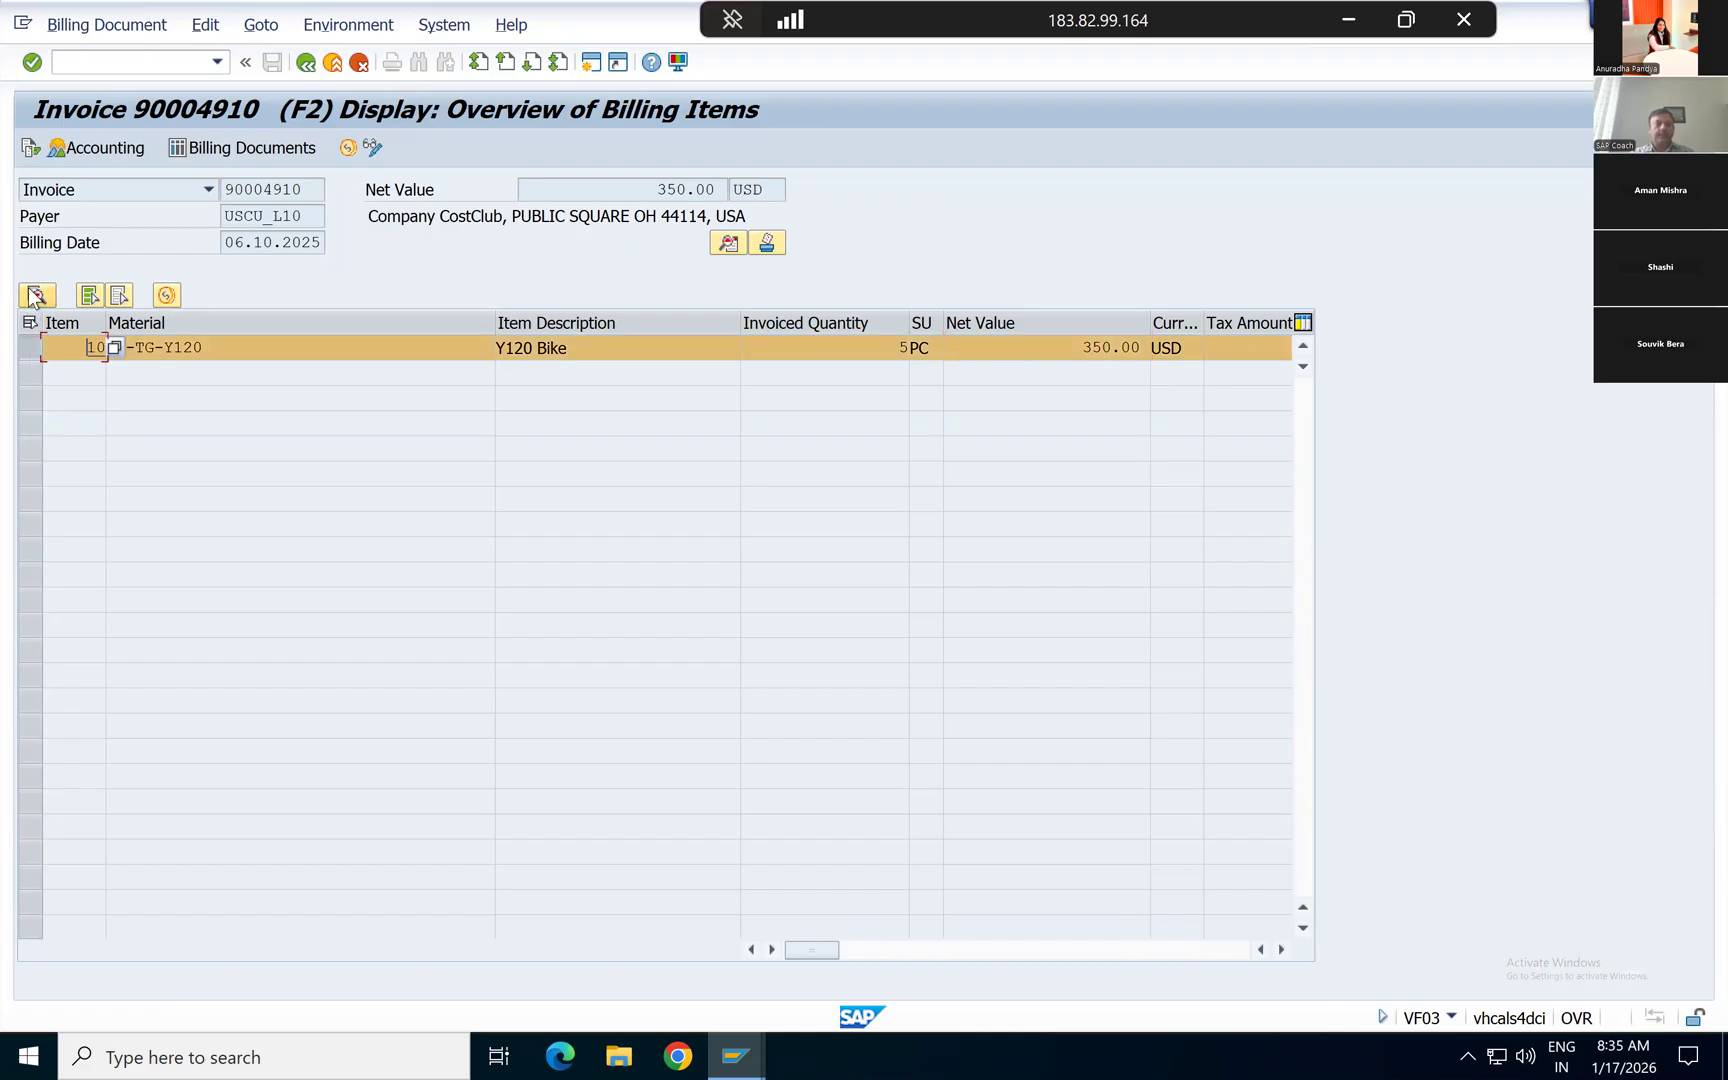
pyautogui.click(36, 296)
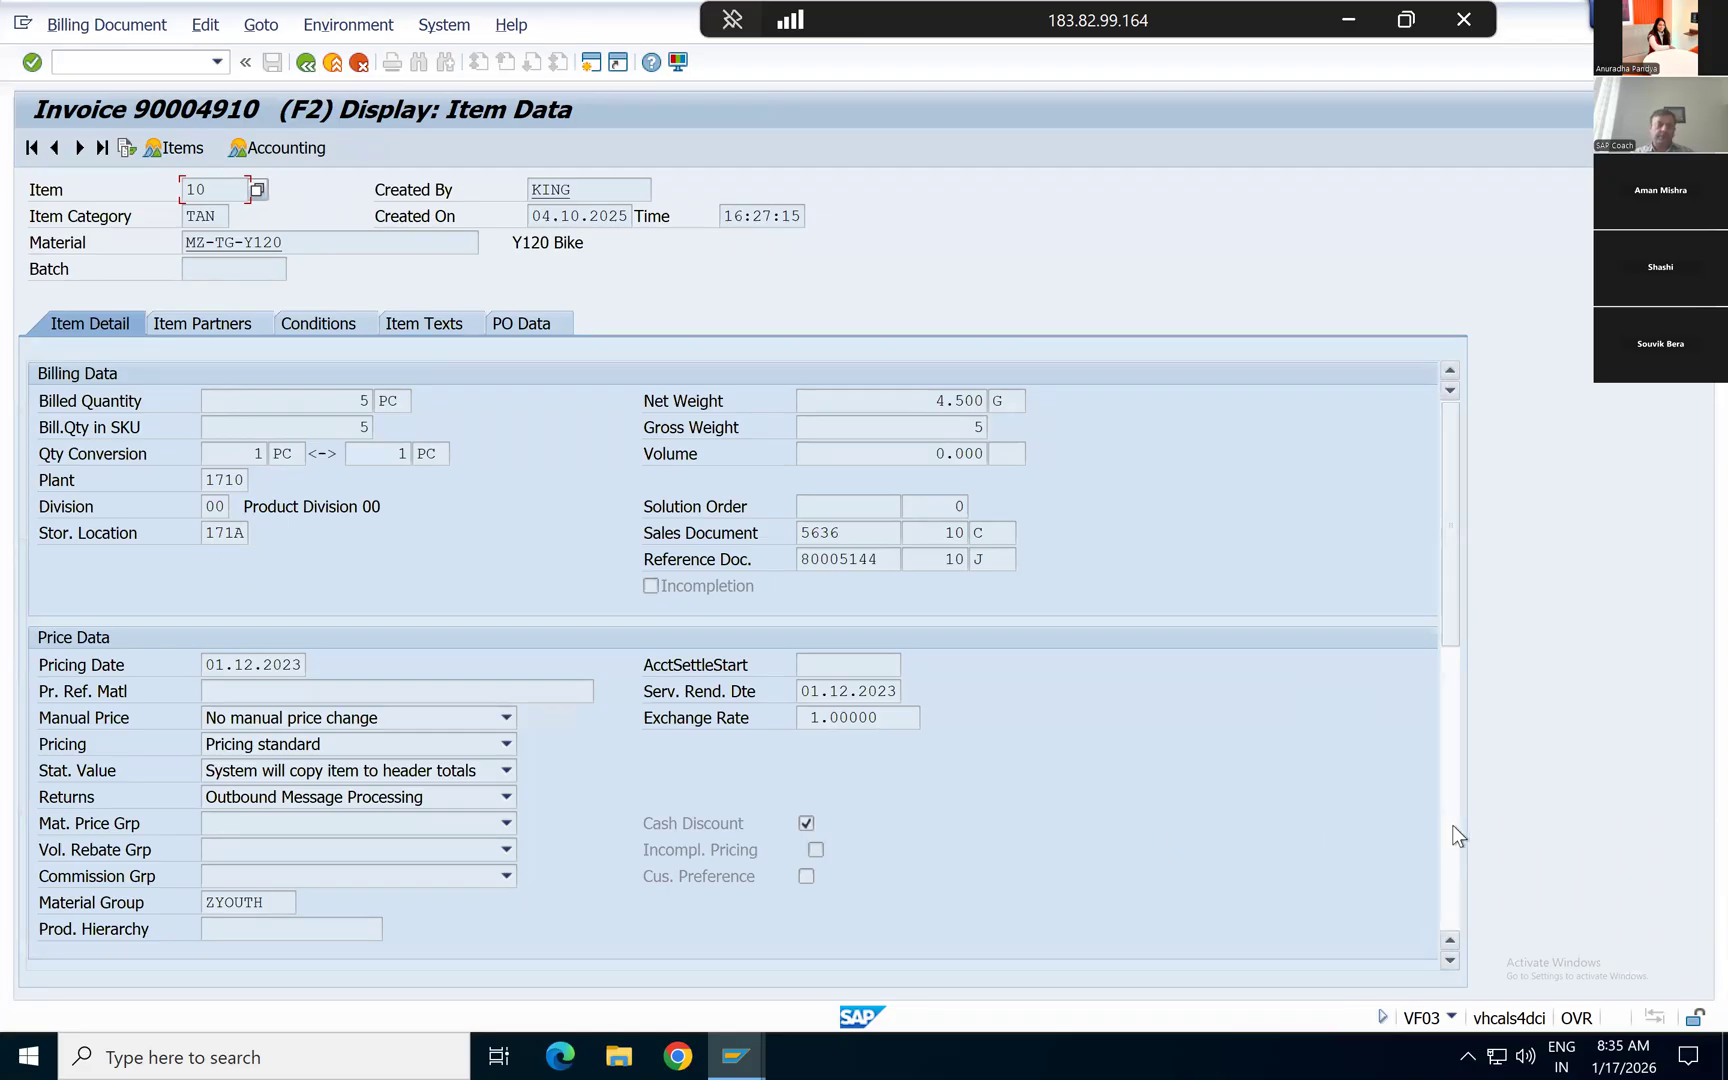
# Step: Display the pricing conditions of the invoice item and examine the PPR0 price together with the quantity and net value
pyautogui.click(328, 323)
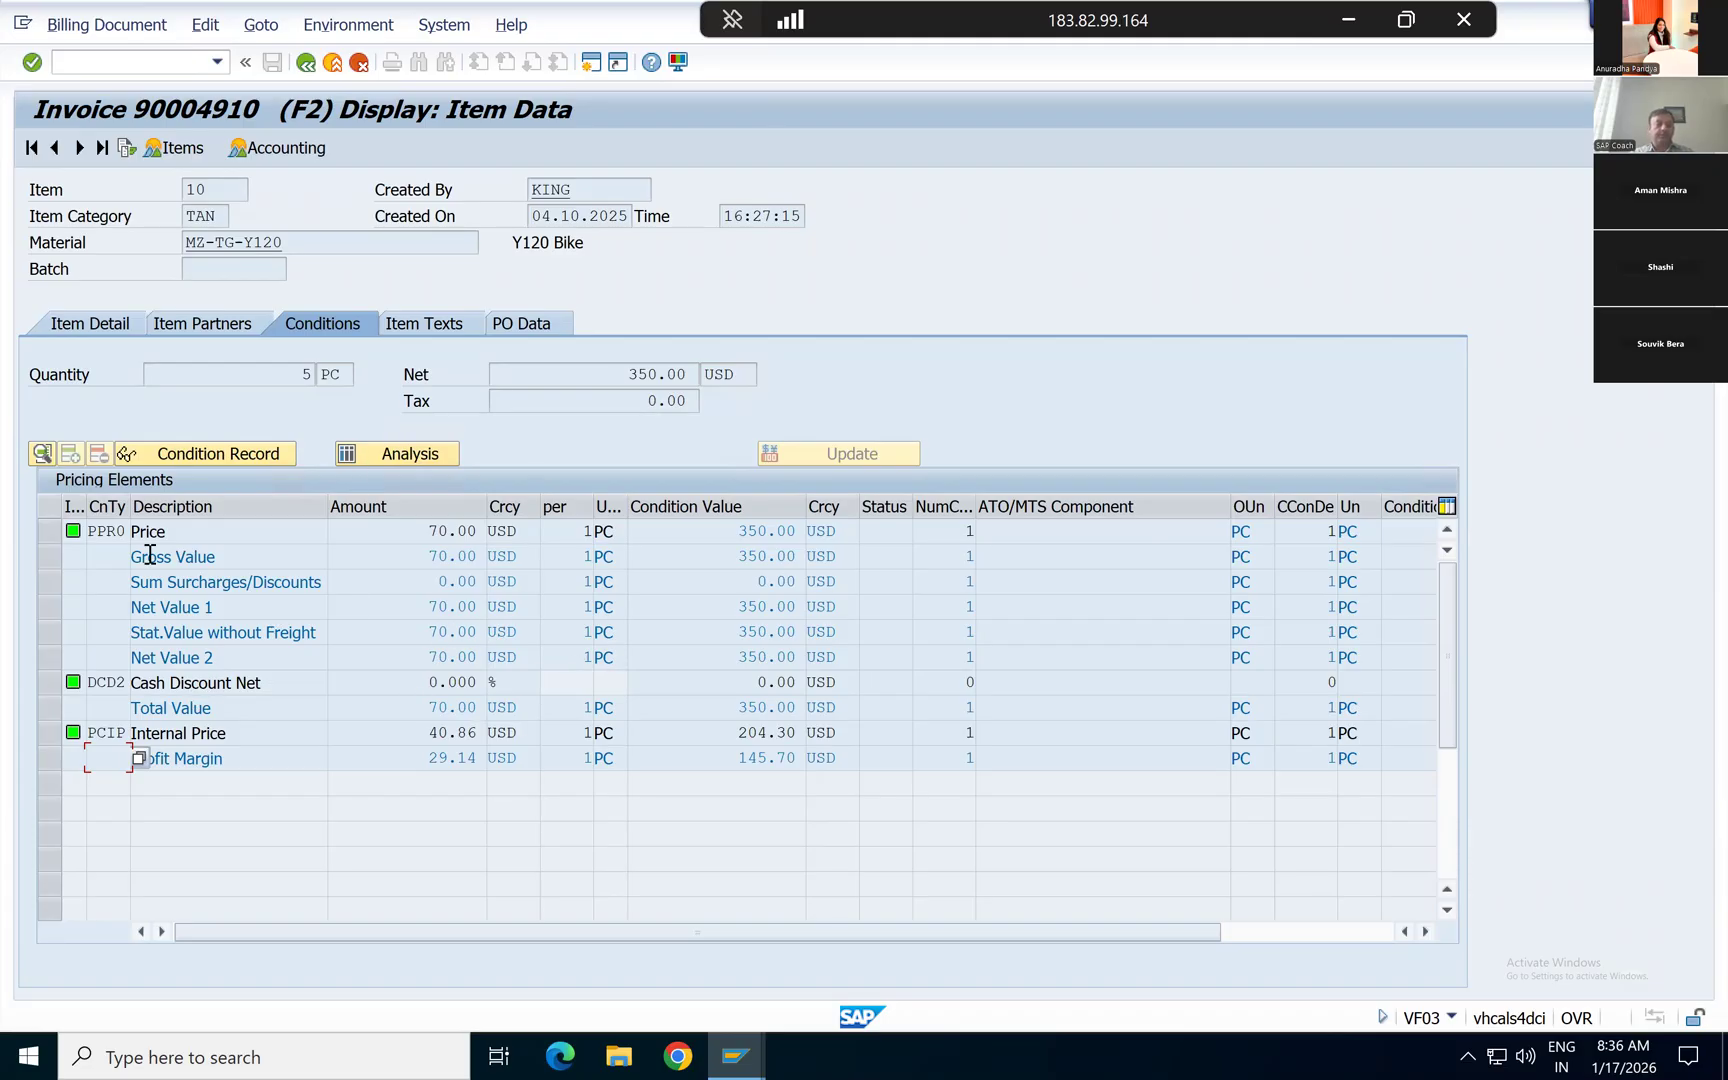
pyautogui.click(47, 541)
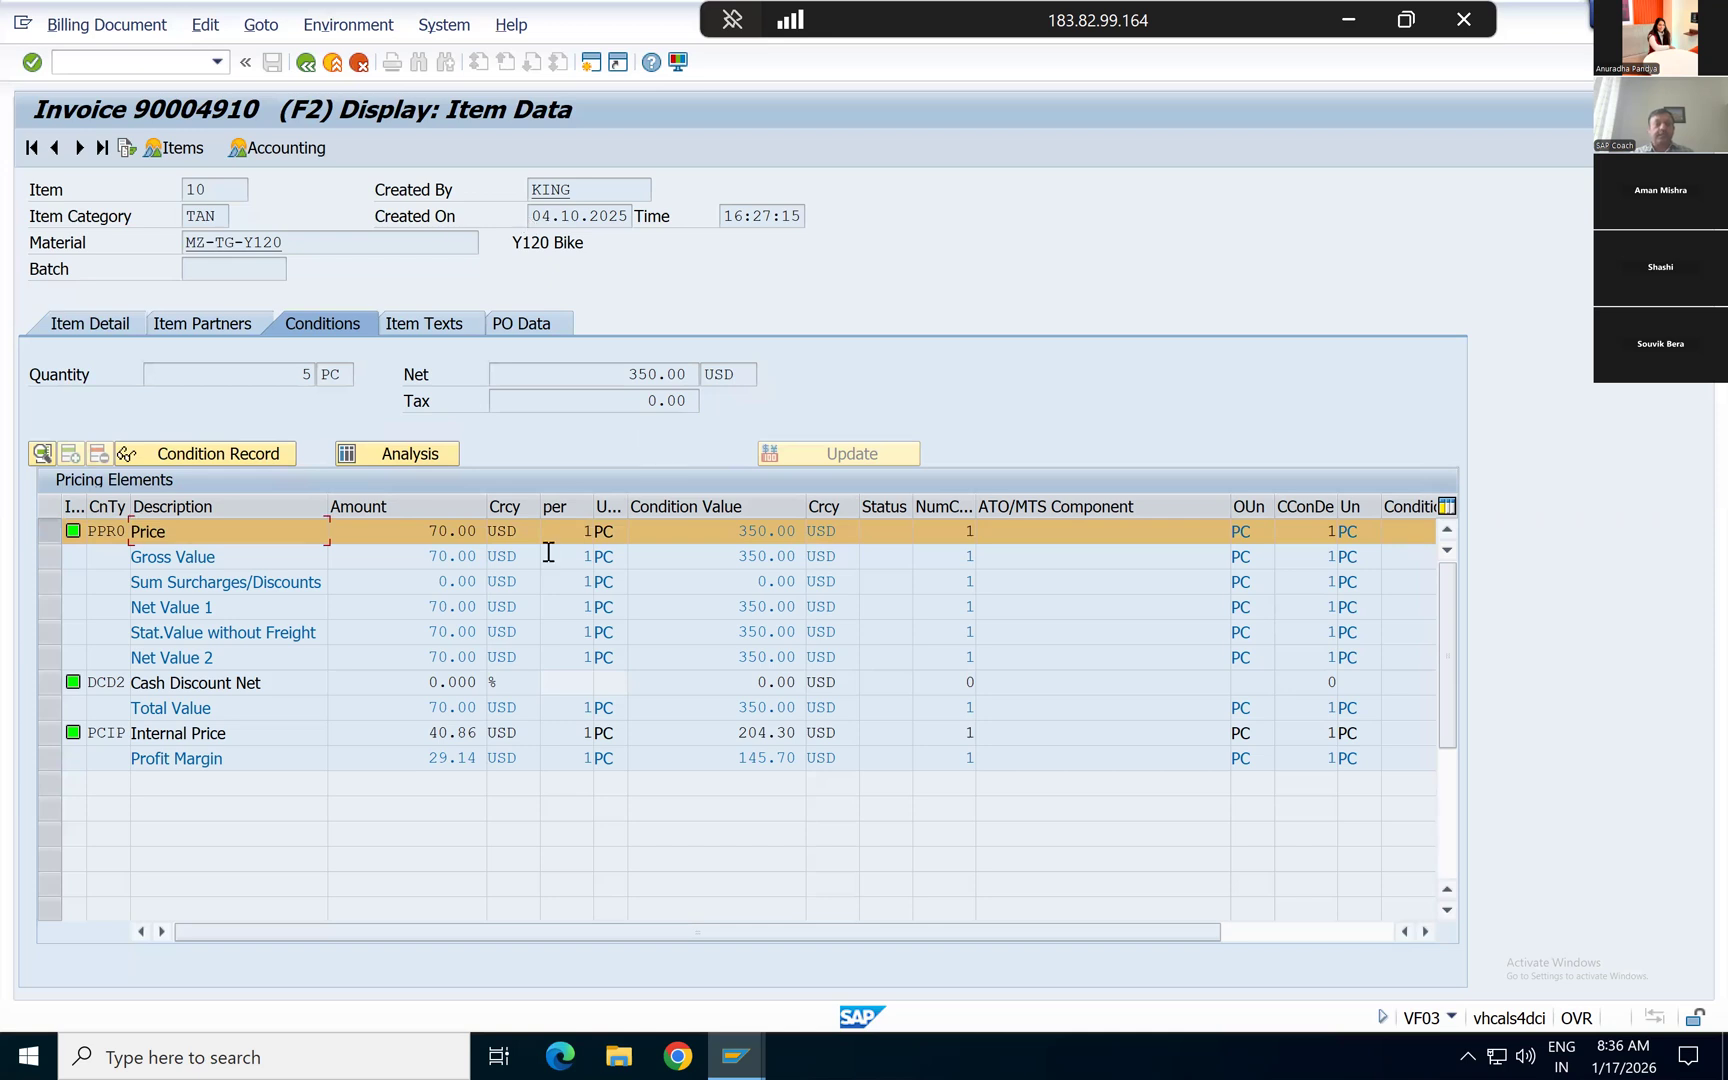
pyautogui.click(279, 378)
pyautogui.click(720, 537)
pyautogui.click(619, 374)
# Step: Examine the DCD2 cash discount and the PCIP internal price conditions, and return to the overview of billing items
pyautogui.click(45, 690)
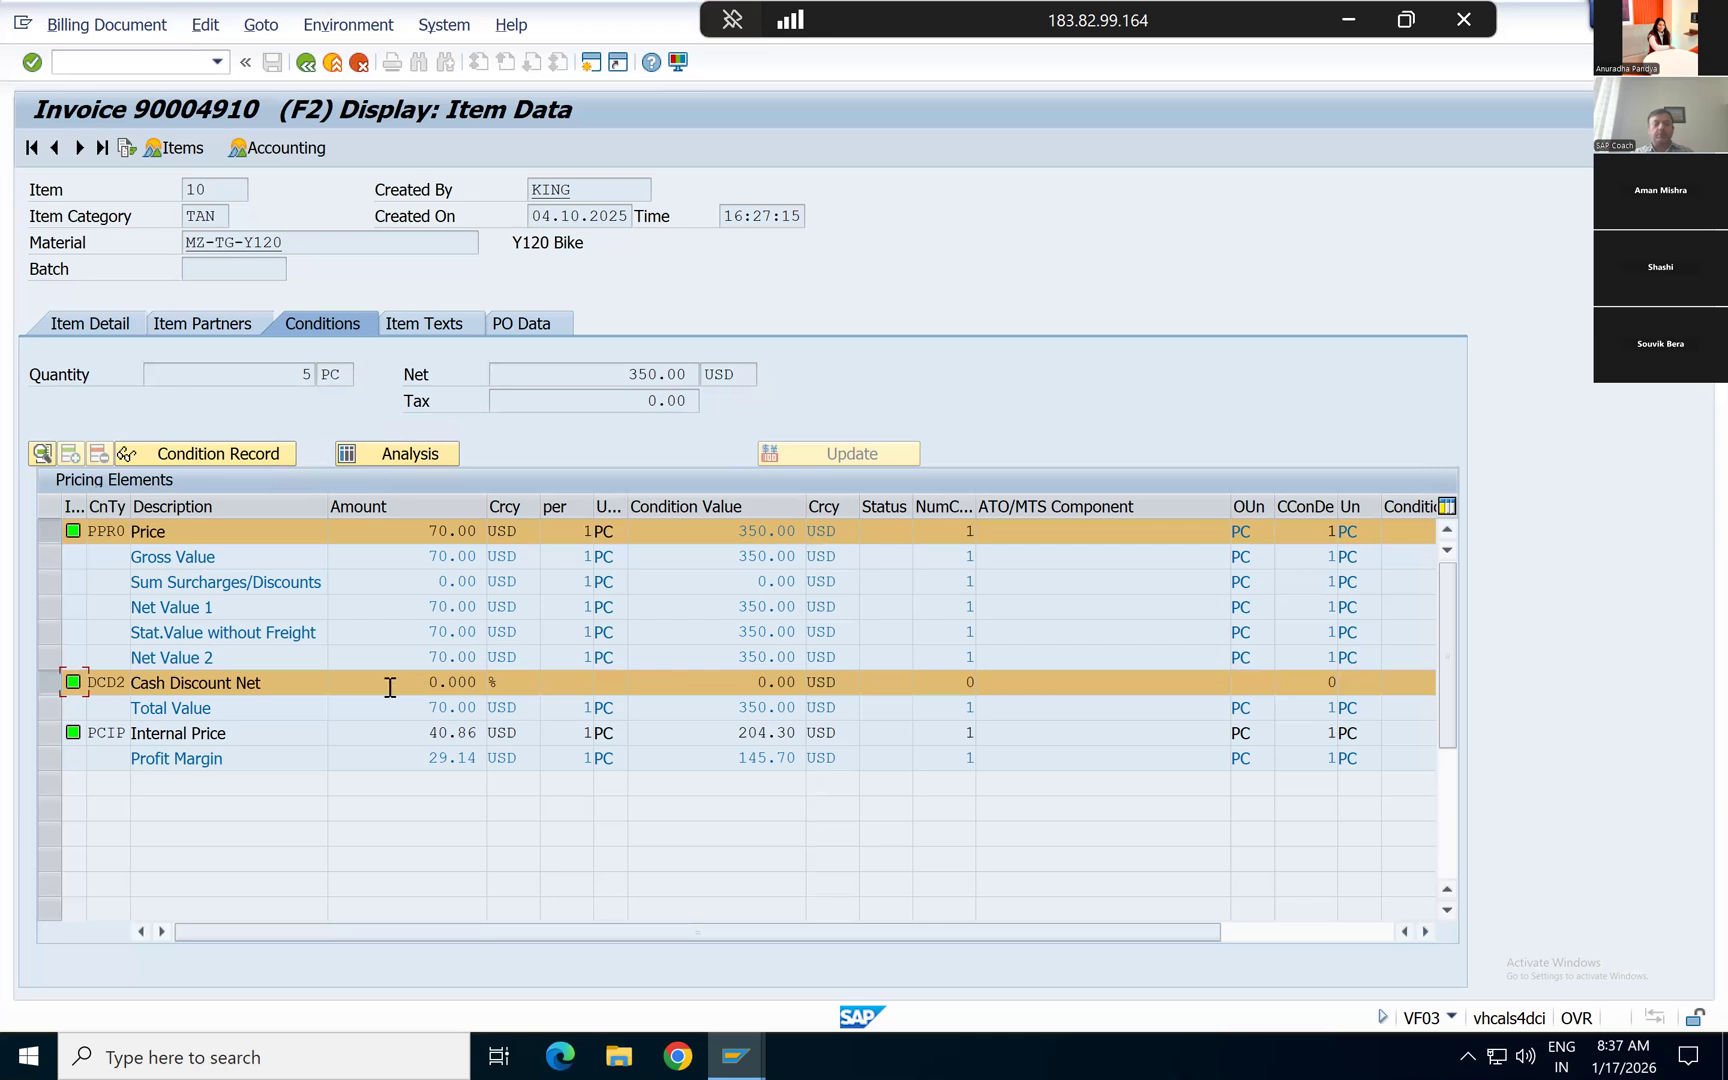
pyautogui.click(45, 688)
pyautogui.click(46, 742)
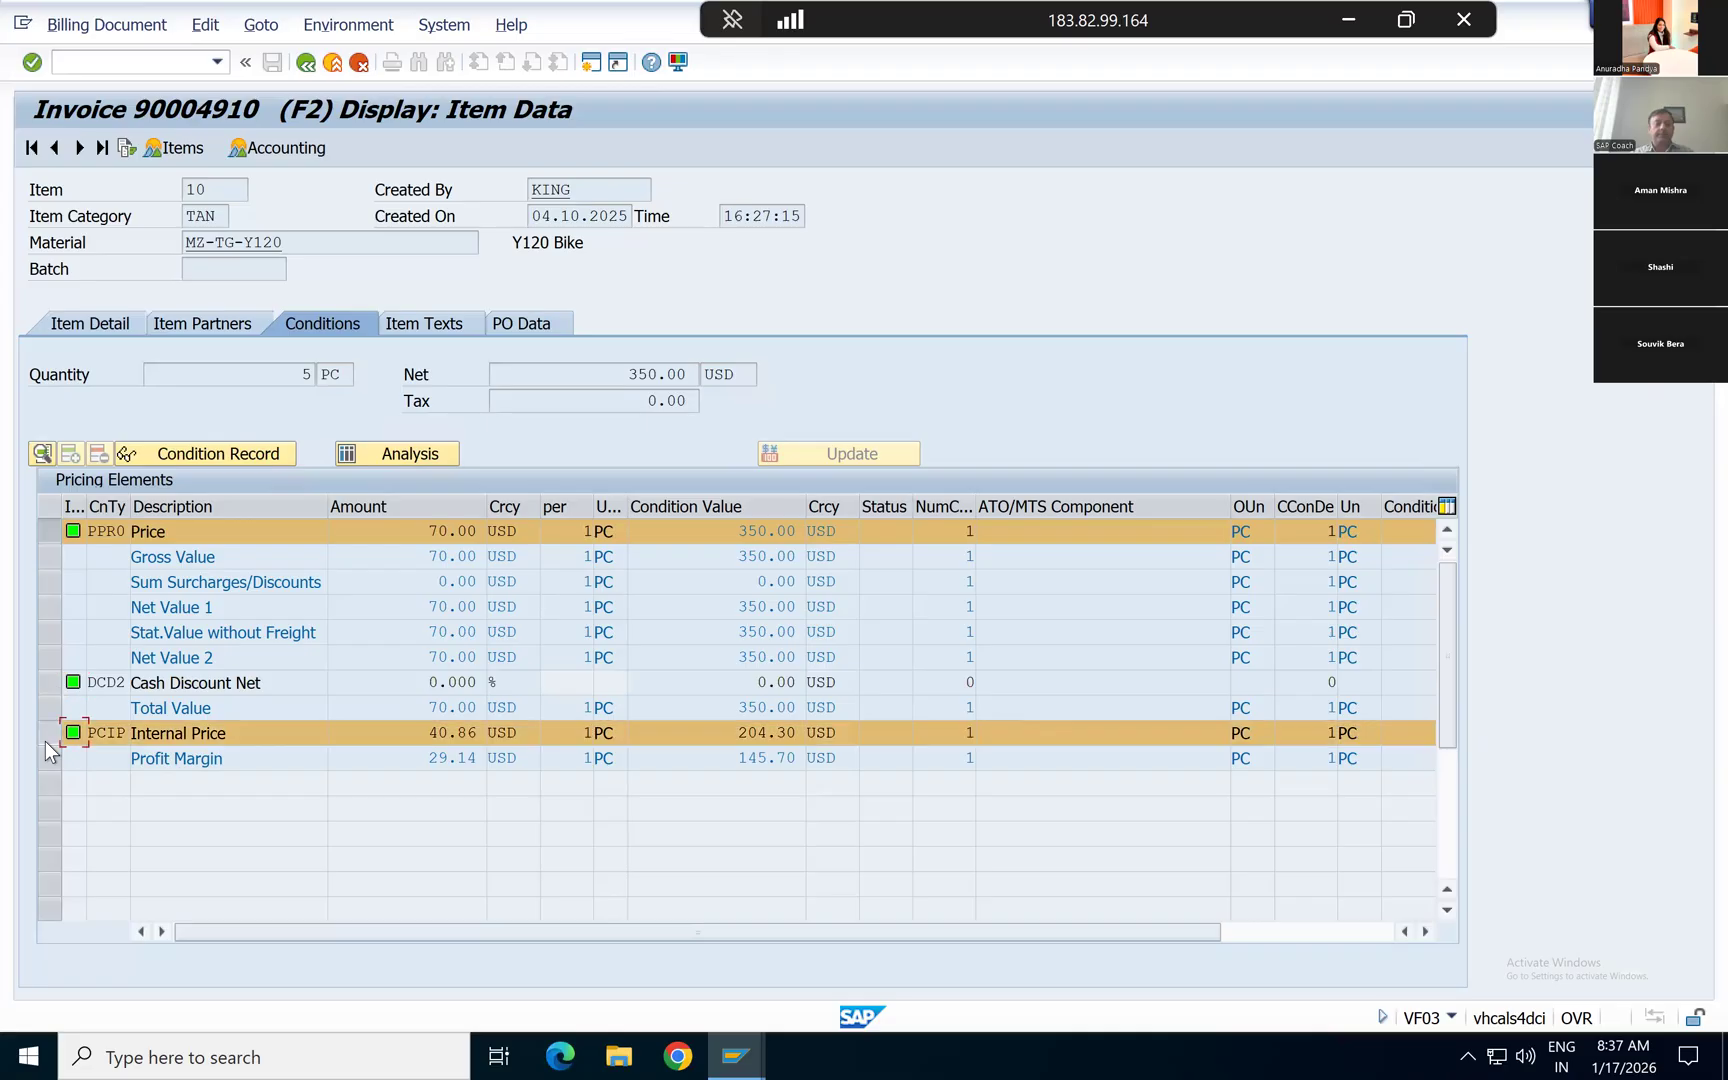
pyautogui.click(703, 732)
pyautogui.click(305, 63)
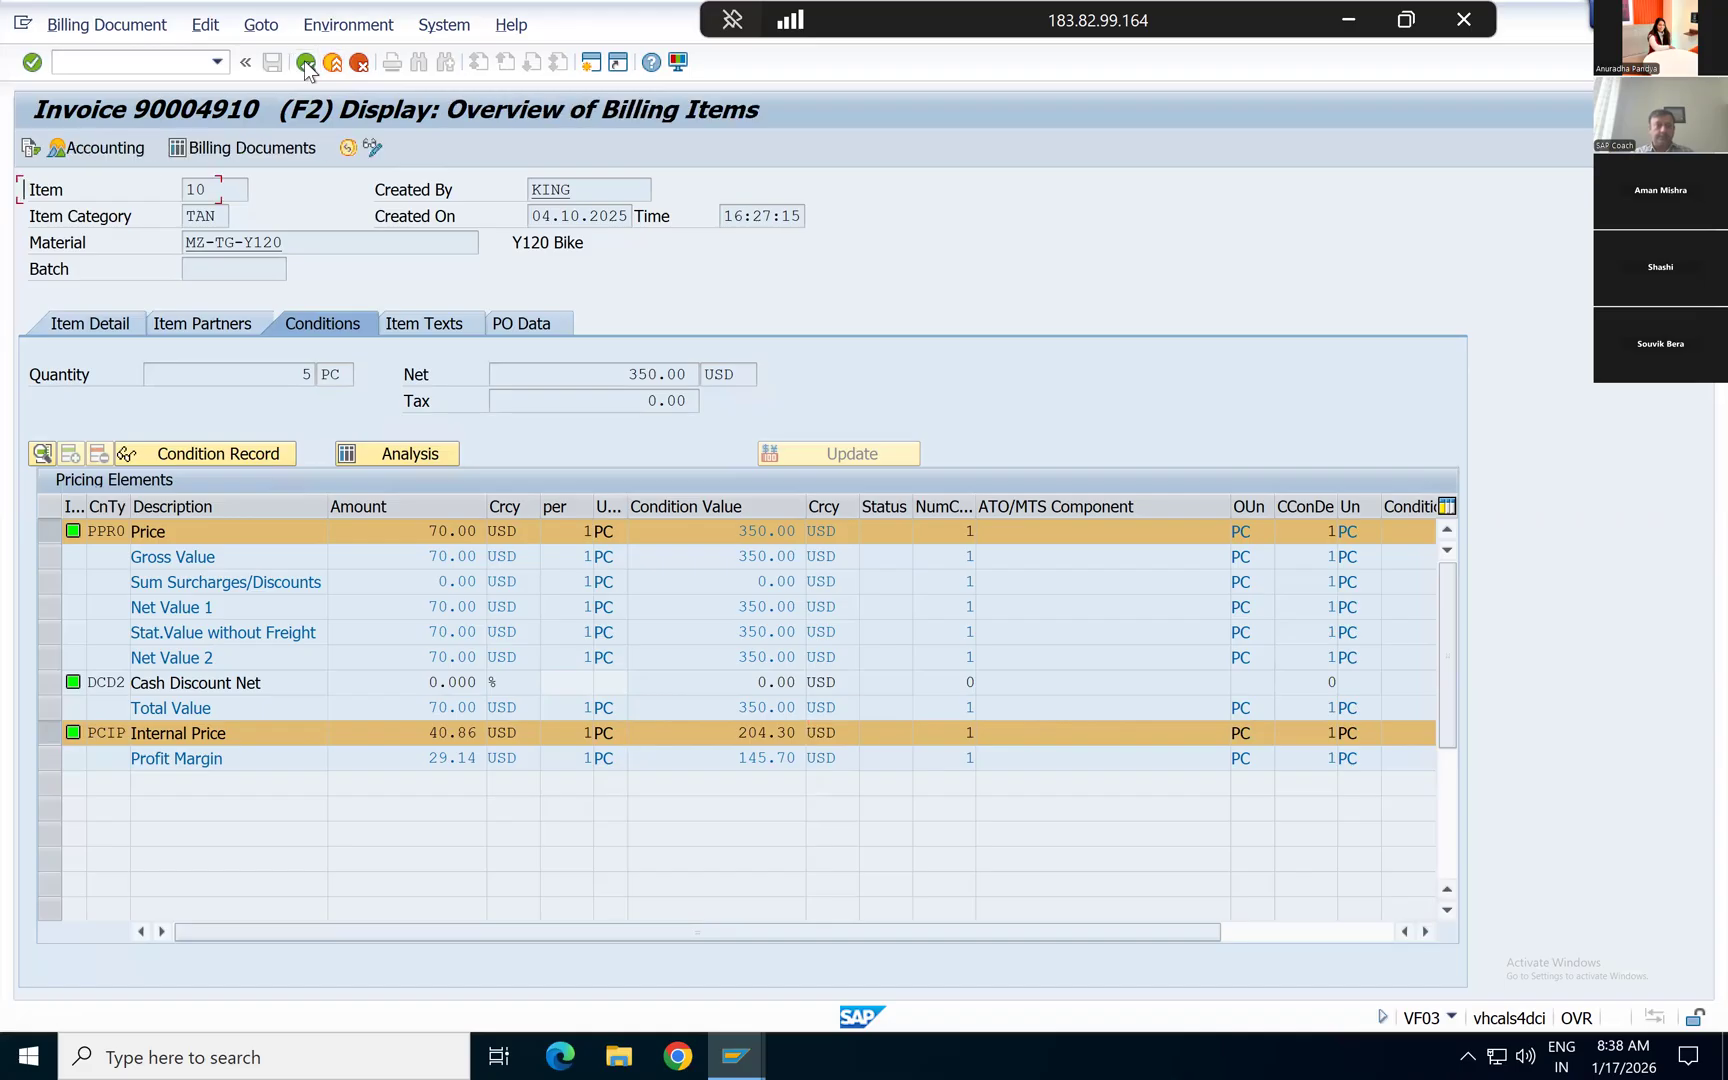
# Step: Reopen the pricing conditions of item 10, recheck the PCIP internal price row, and go back to the billing items overview
pyautogui.click(29, 347)
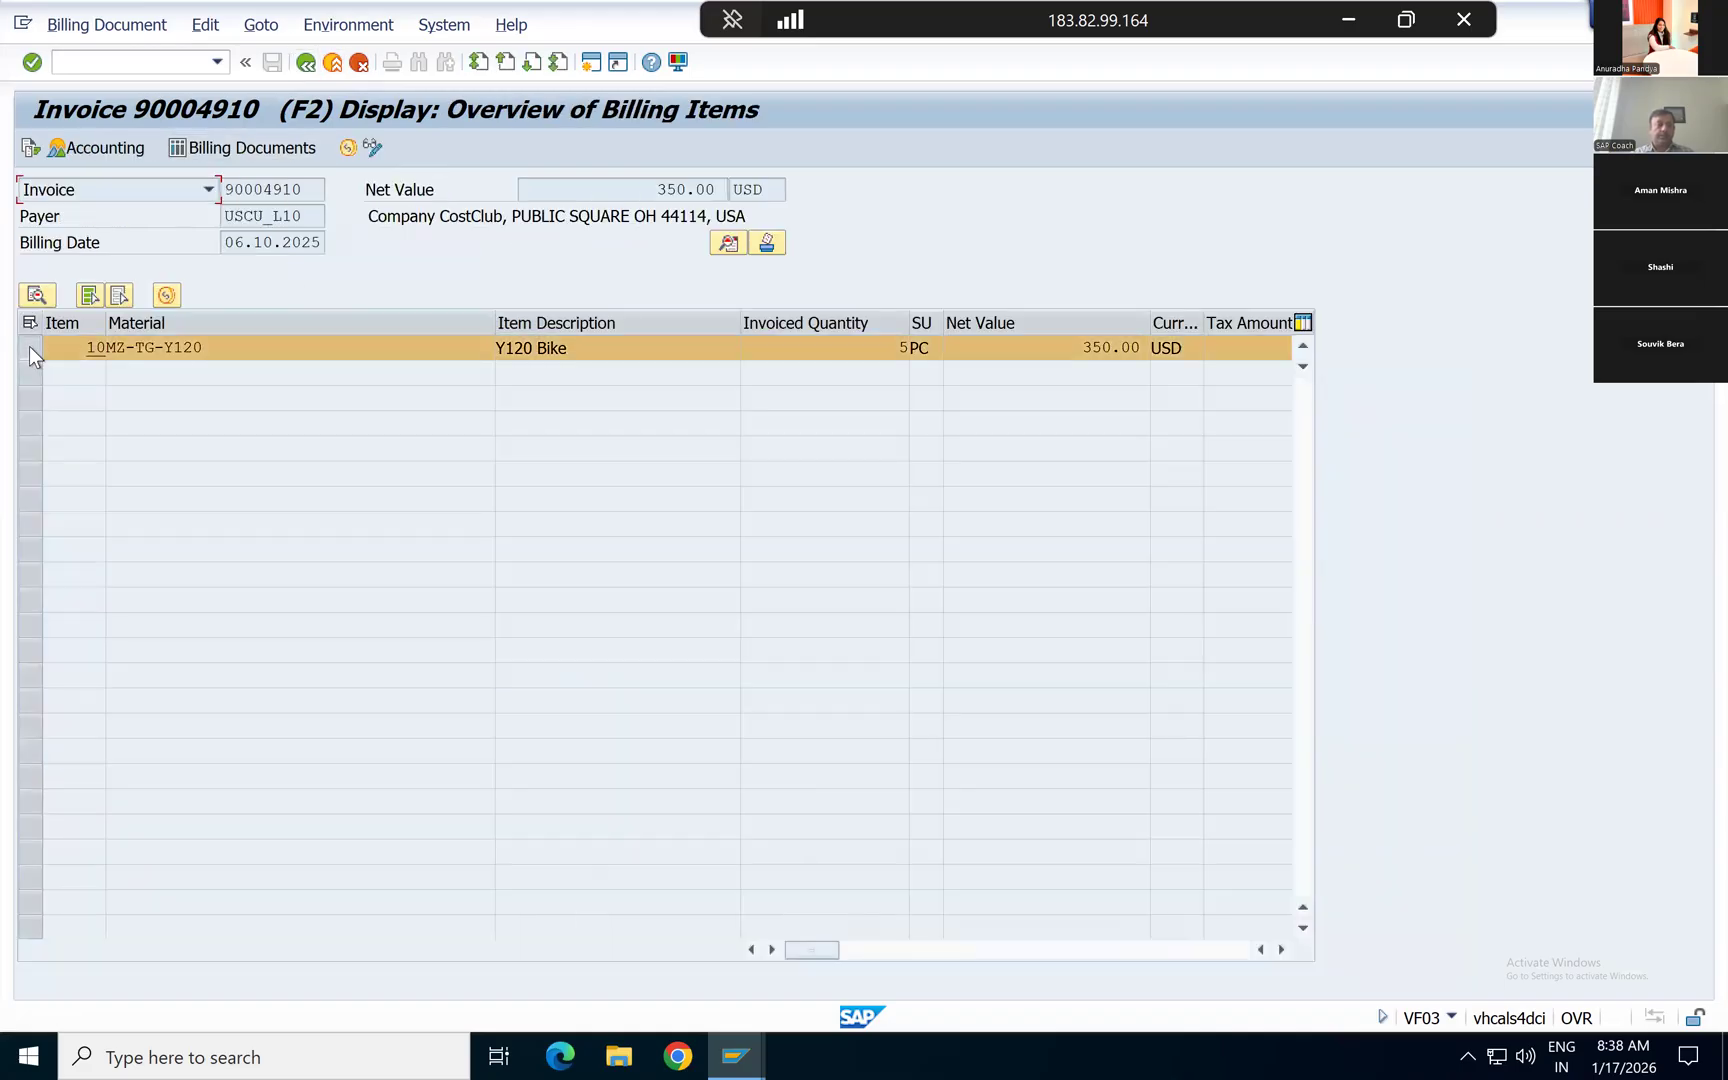
pyautogui.click(35, 297)
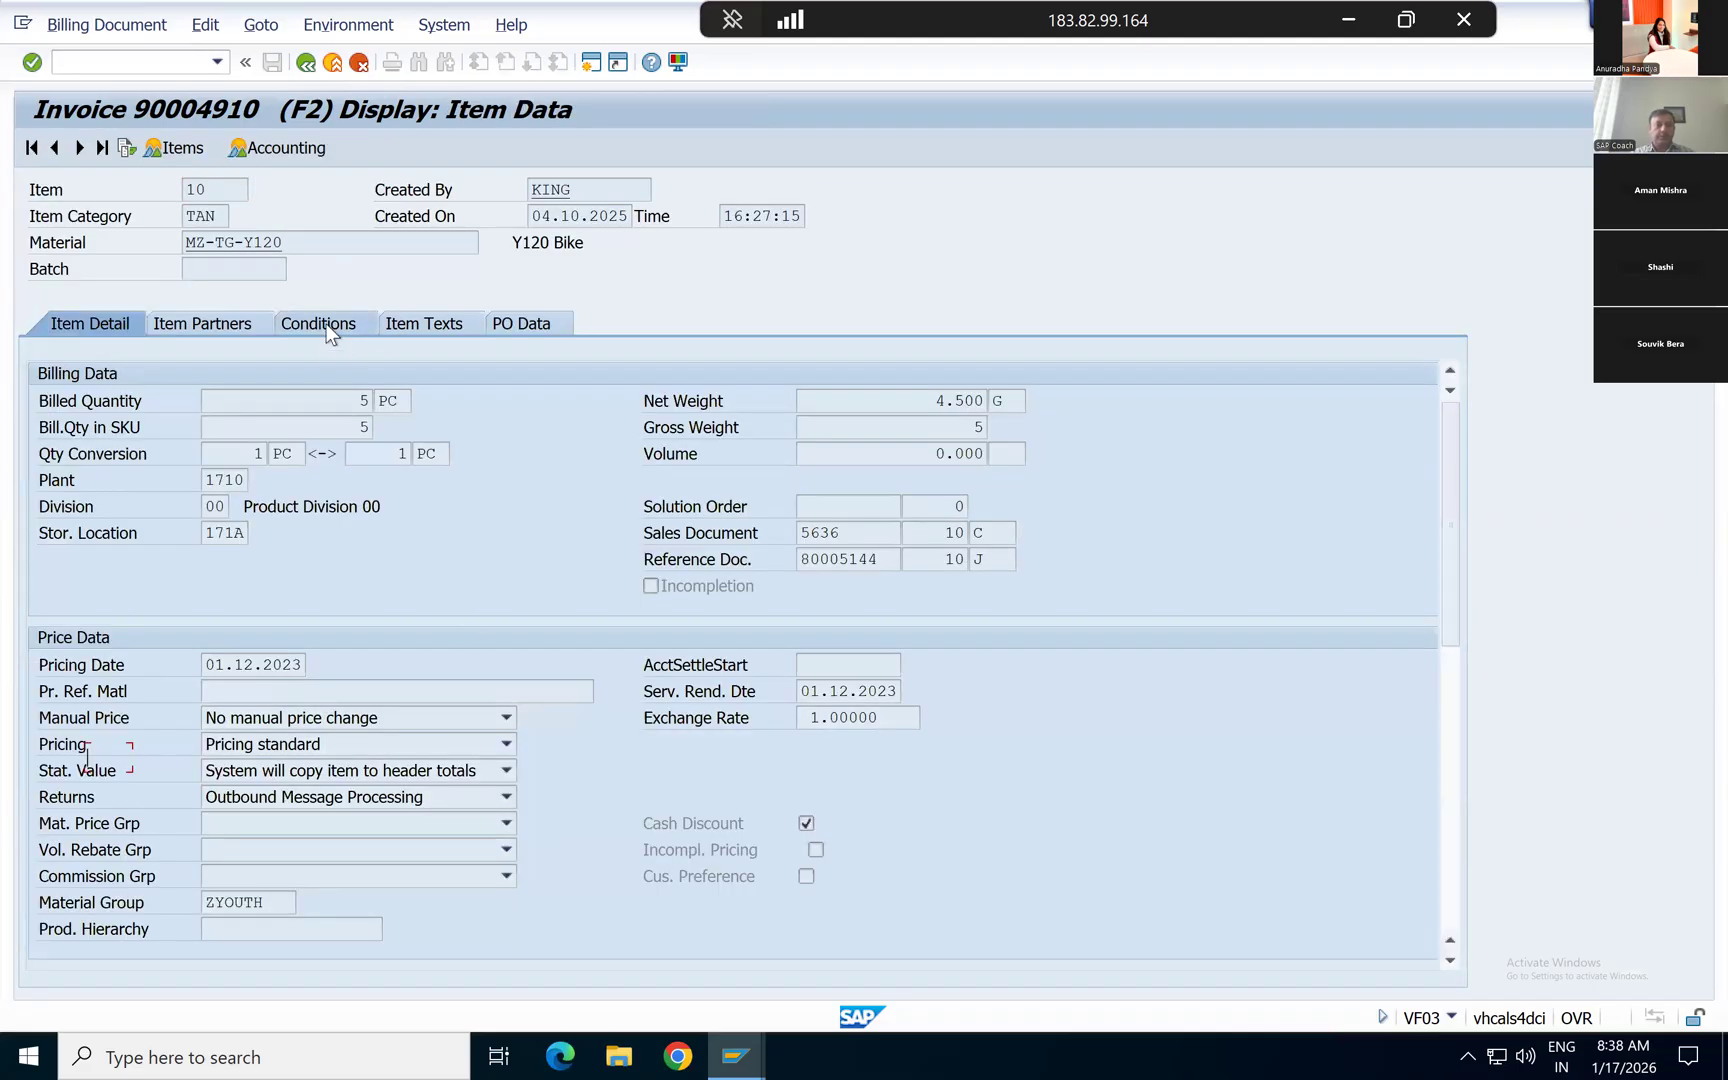
pyautogui.click(330, 333)
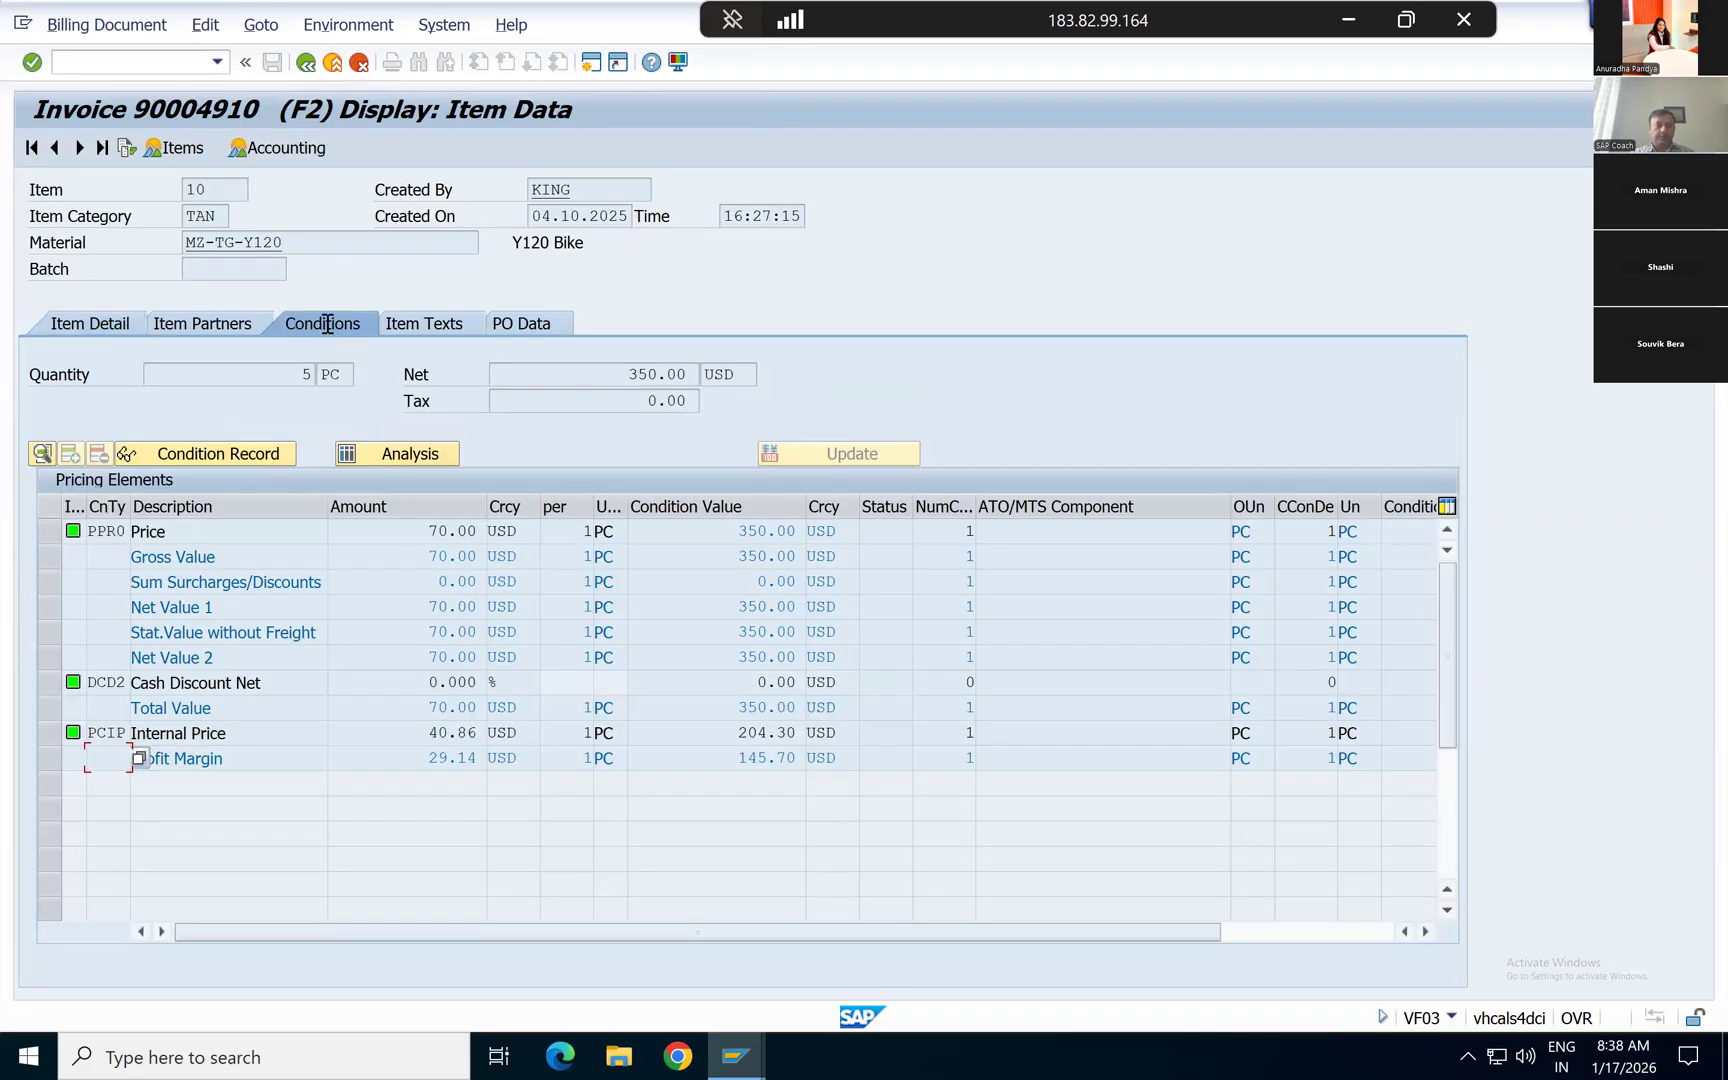
pyautogui.click(45, 734)
pyautogui.click(306, 64)
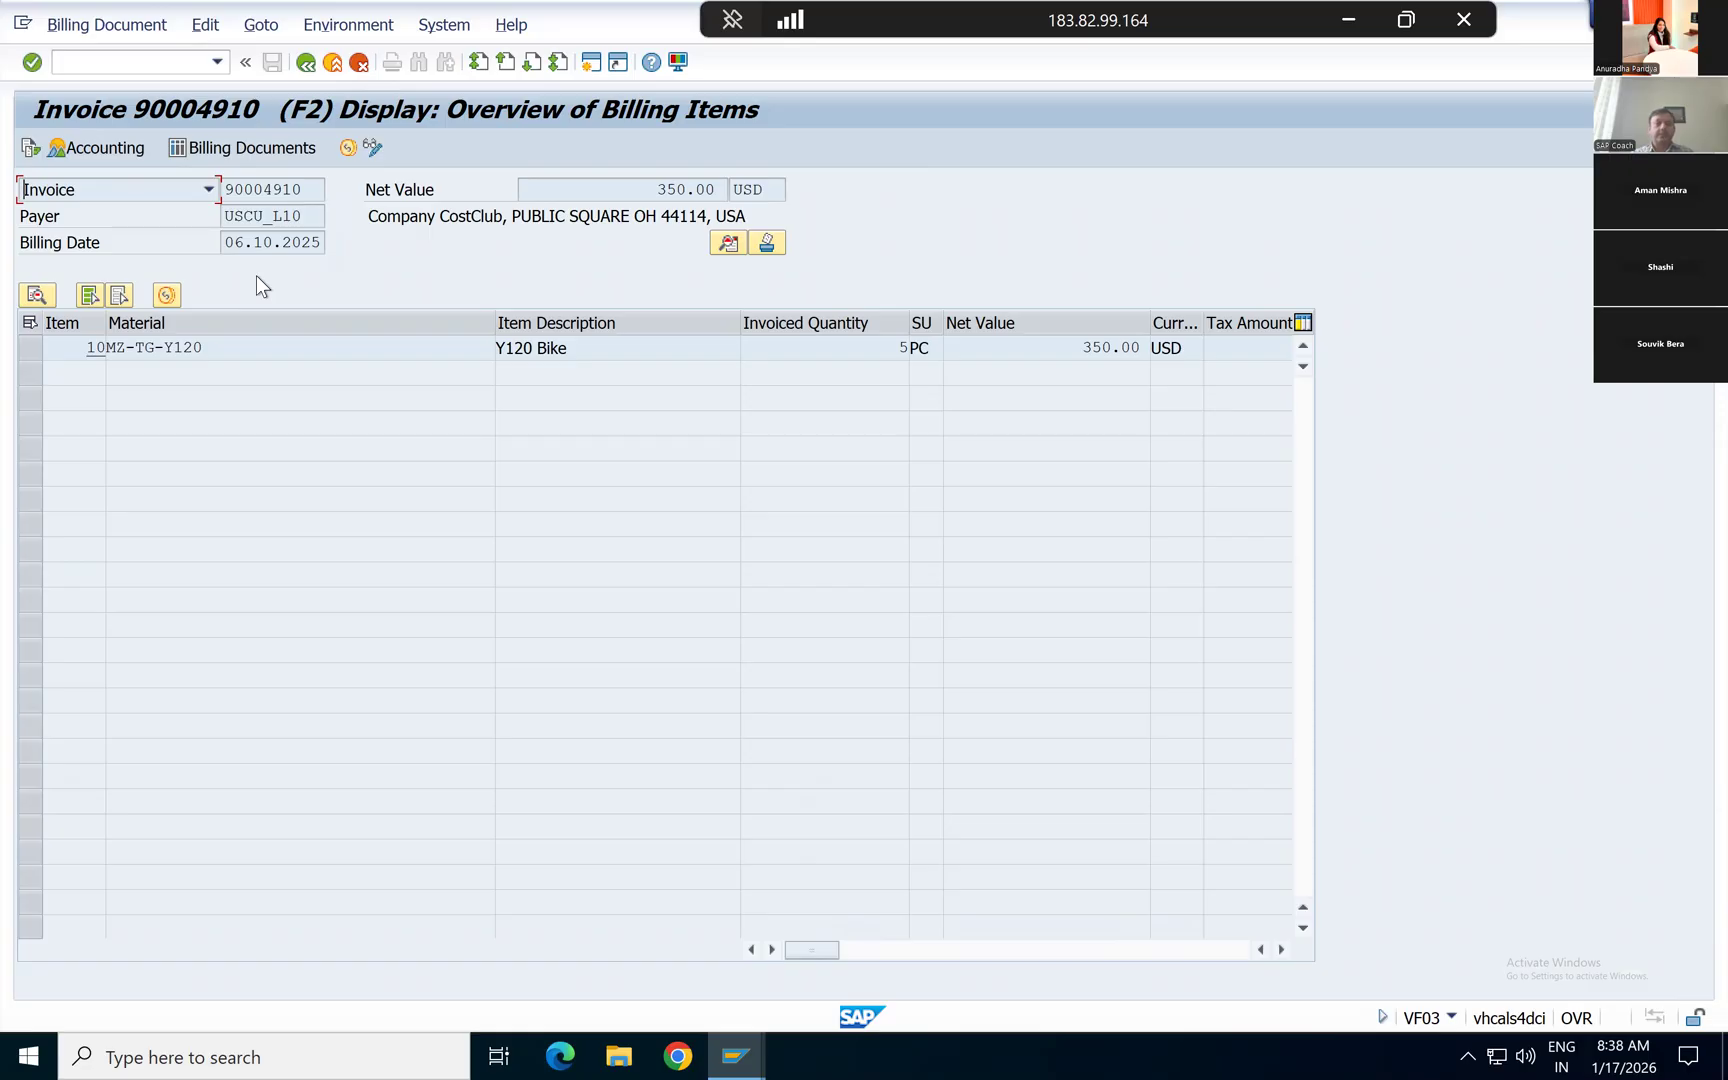
# Step: Display the invoice's document flow, widen the document column, and highlight the standard order
pyautogui.click(30, 150)
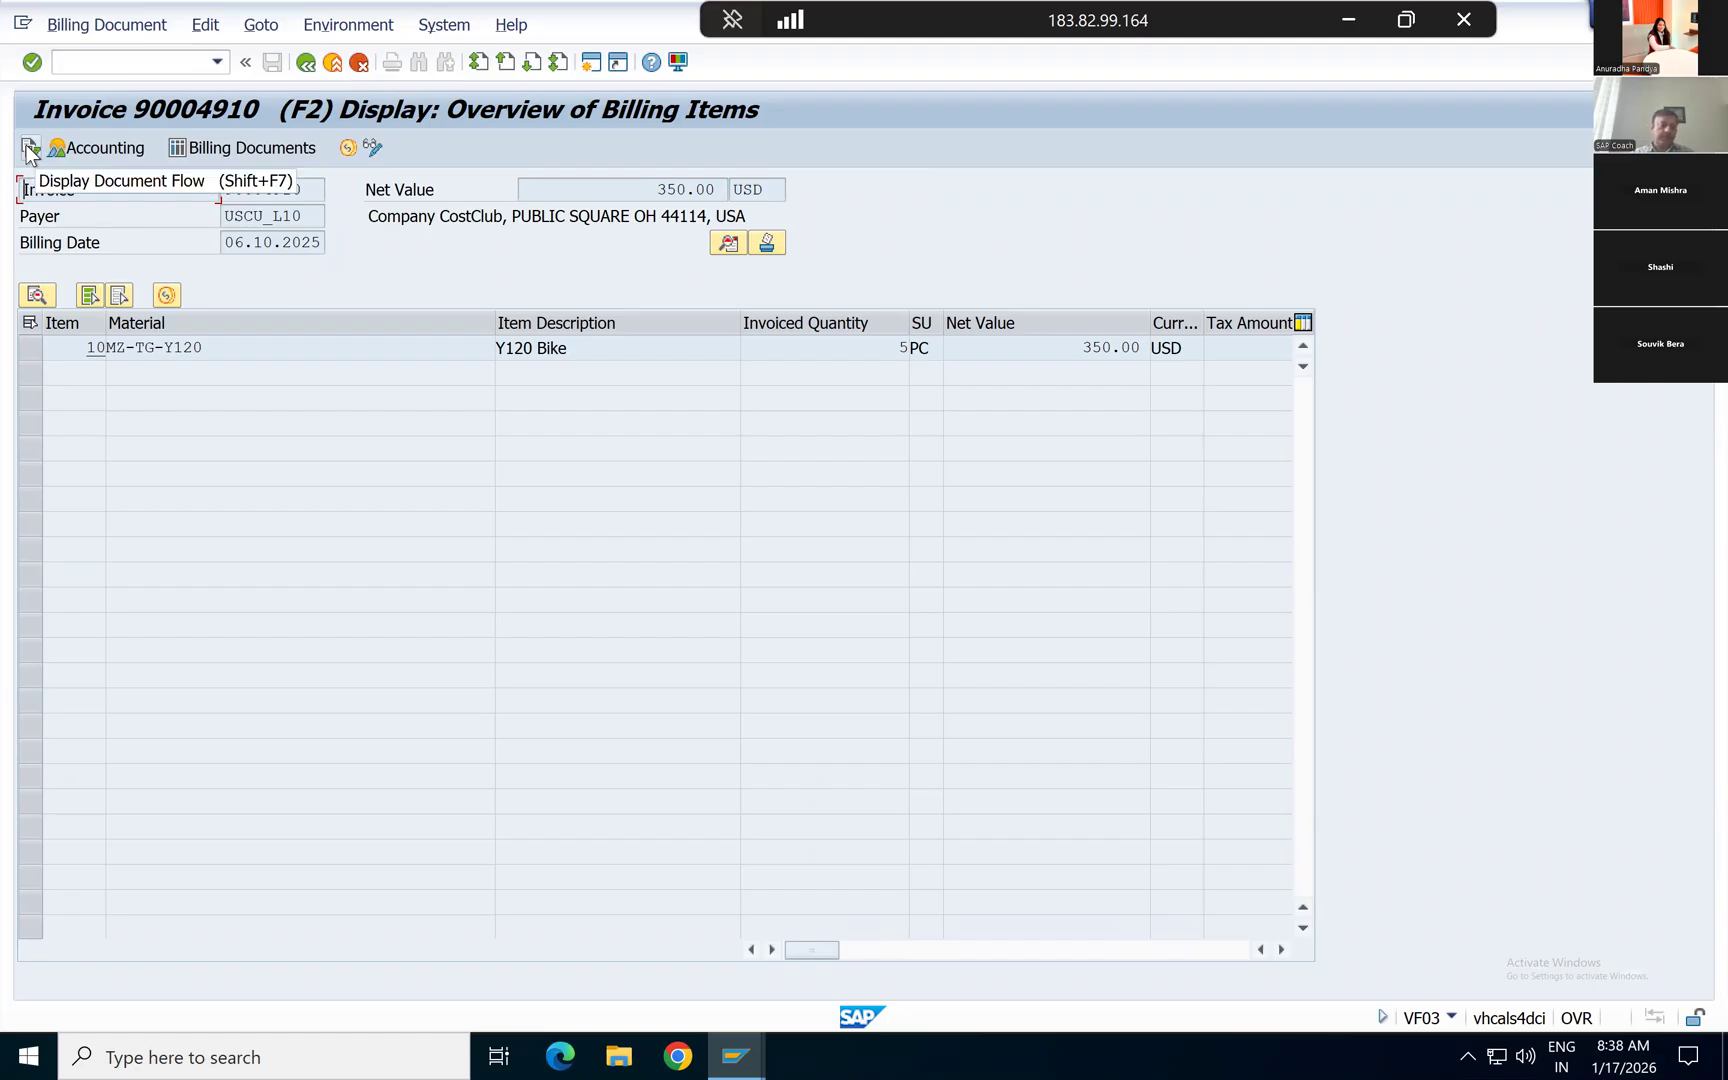
pyautogui.click(30, 150)
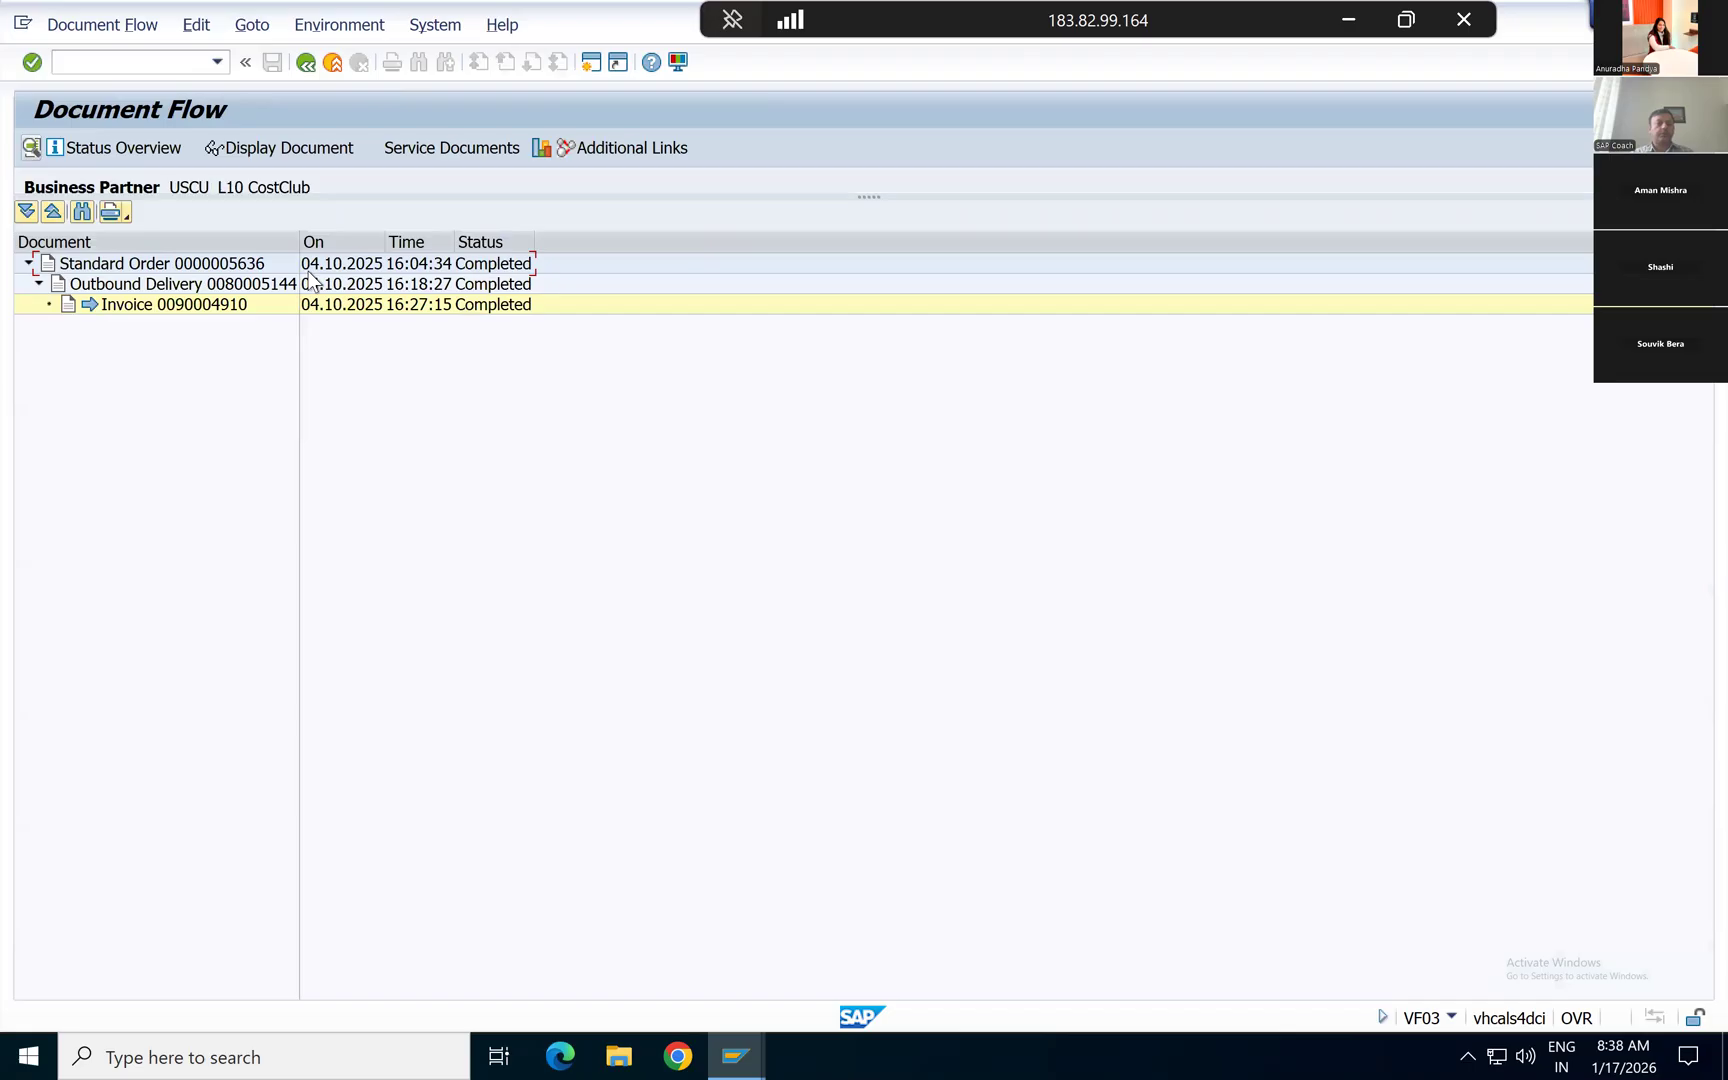
pyautogui.moveTo(300, 231); pyautogui.dragTo(404, 239)
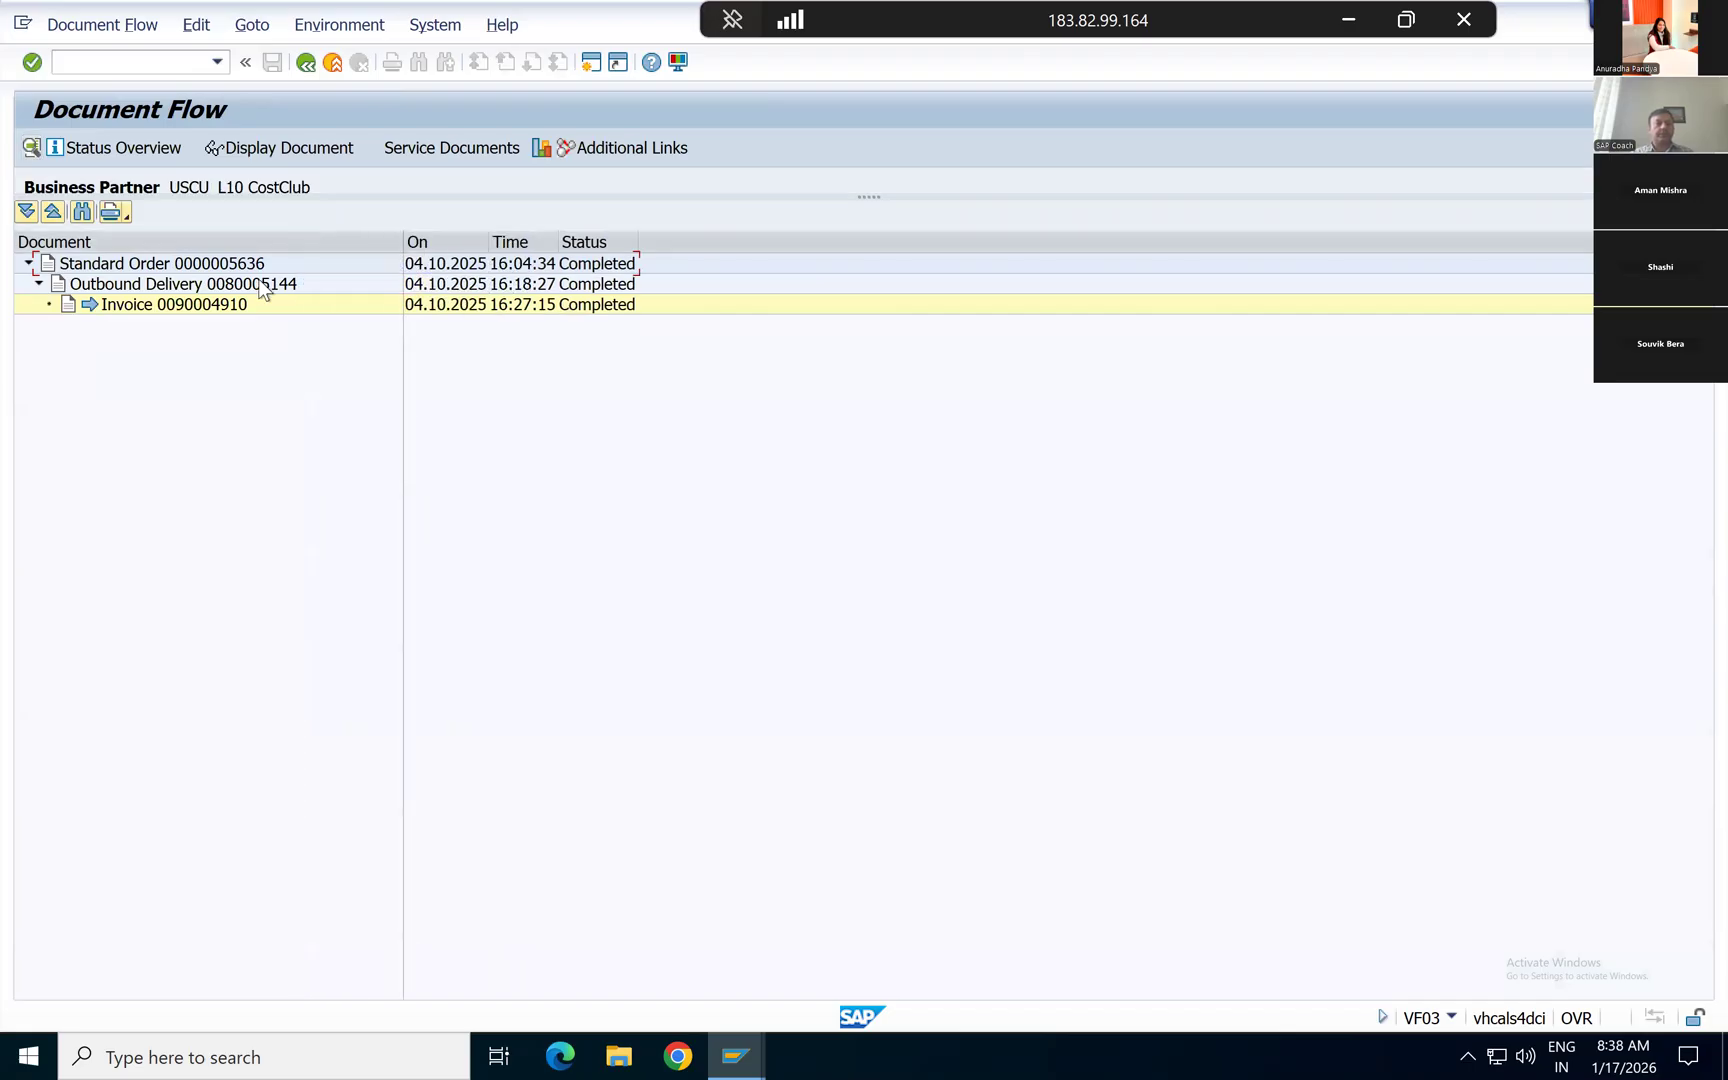
pyautogui.click(178, 267)
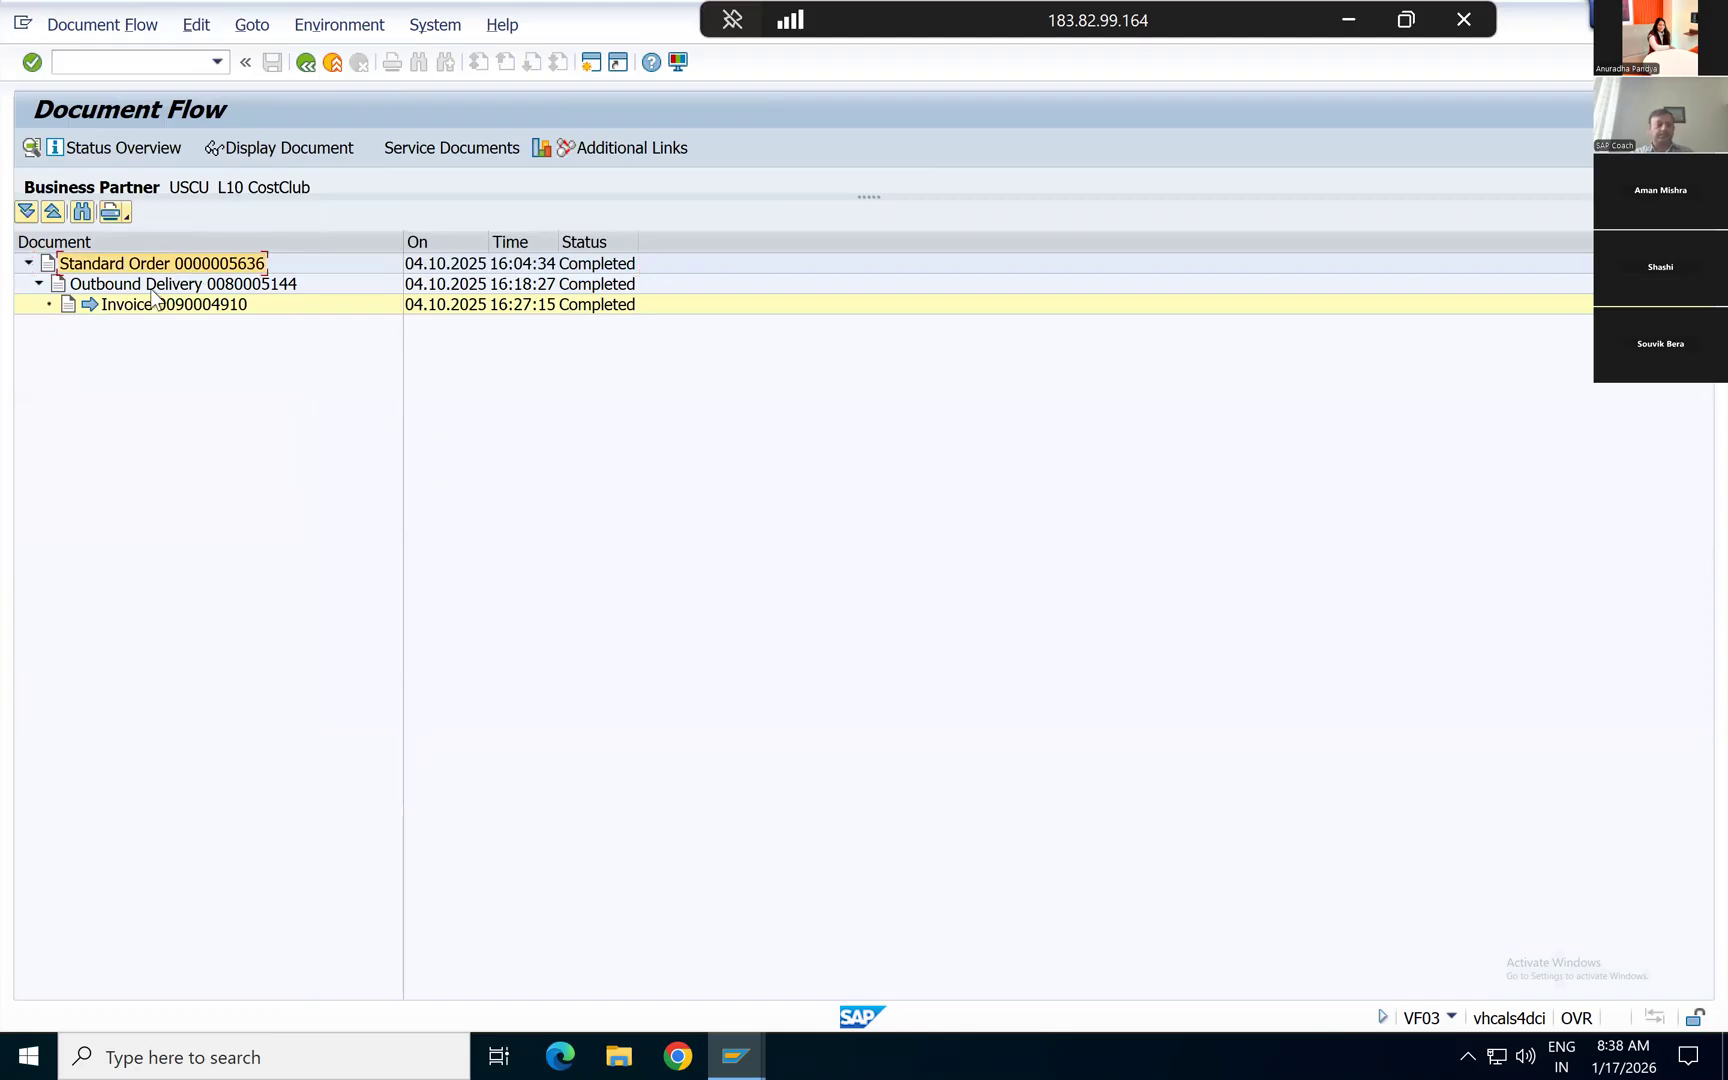
# Step: Display the outbound delivery from the document flow and examine its item's material, delivery quantity and description
pyautogui.click(149, 289)
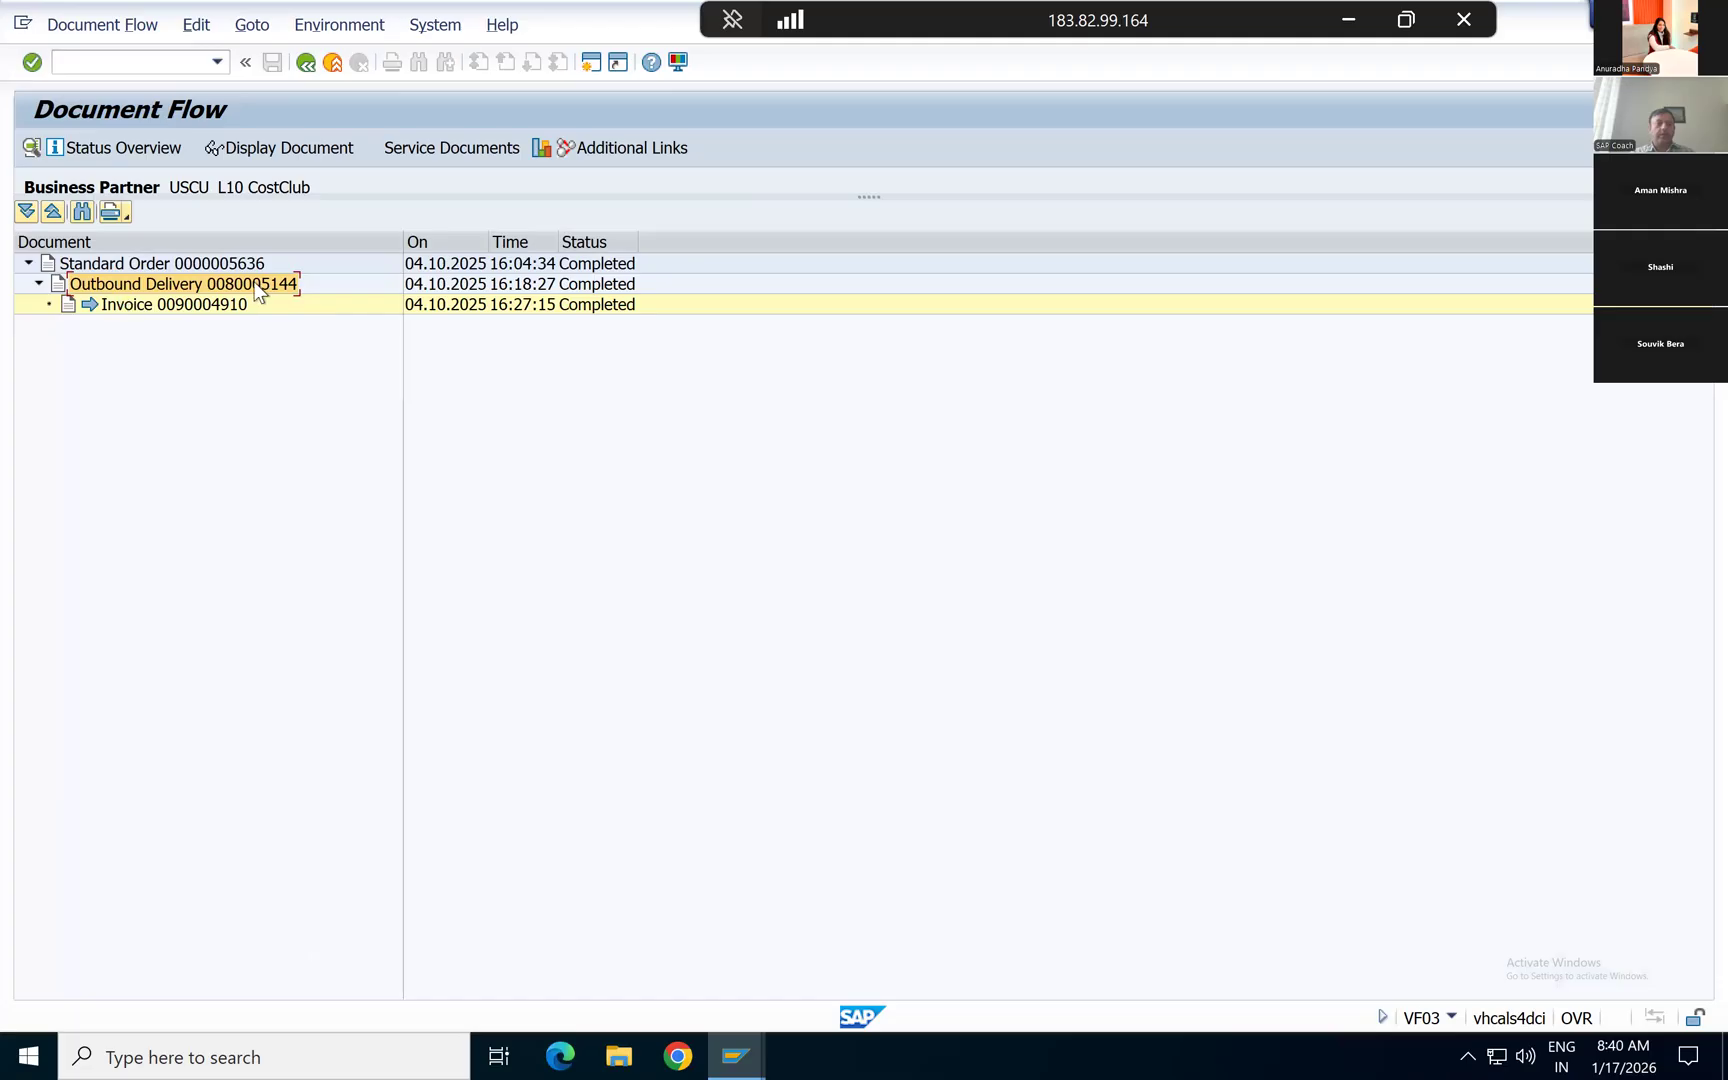
pyautogui.click(251, 153)
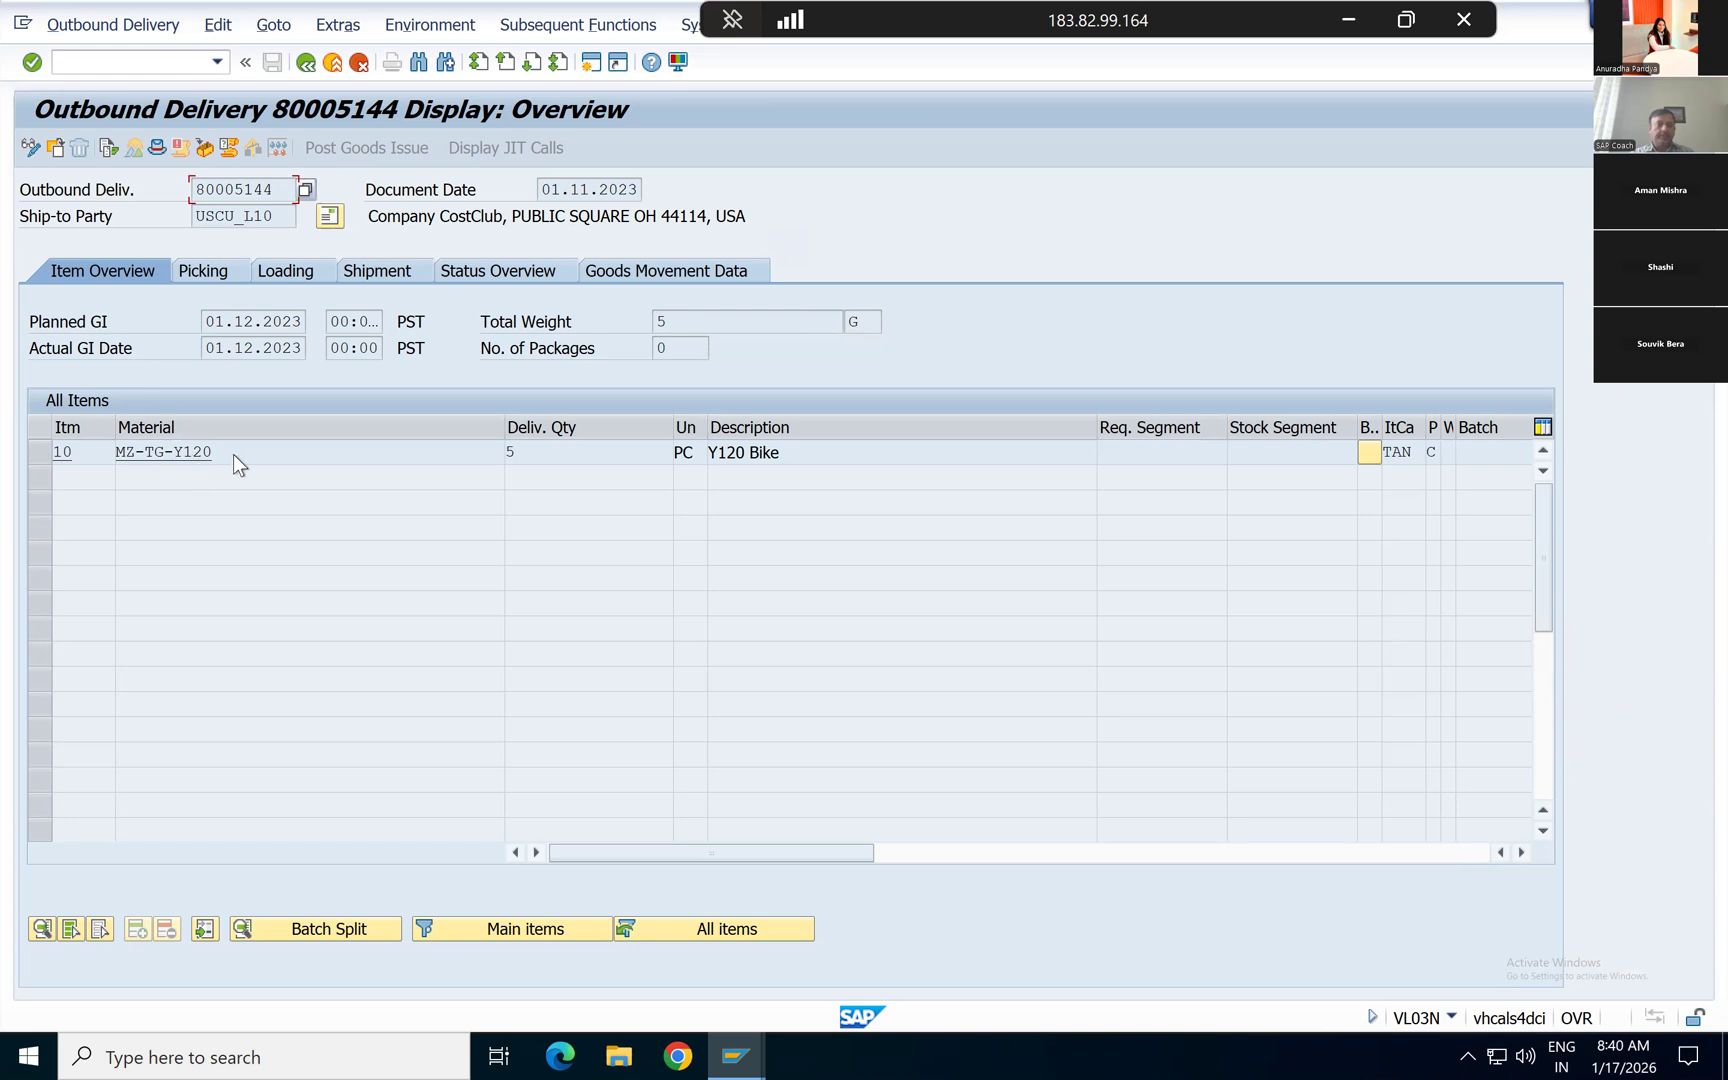
pyautogui.moveTo(522, 453); pyautogui.dragTo(490, 447)
pyautogui.click(810, 445)
pyautogui.click(282, 450)
# Step: Review the outbound delivery's goods movement data, status overview, picking data and loading data
pyautogui.click(626, 267)
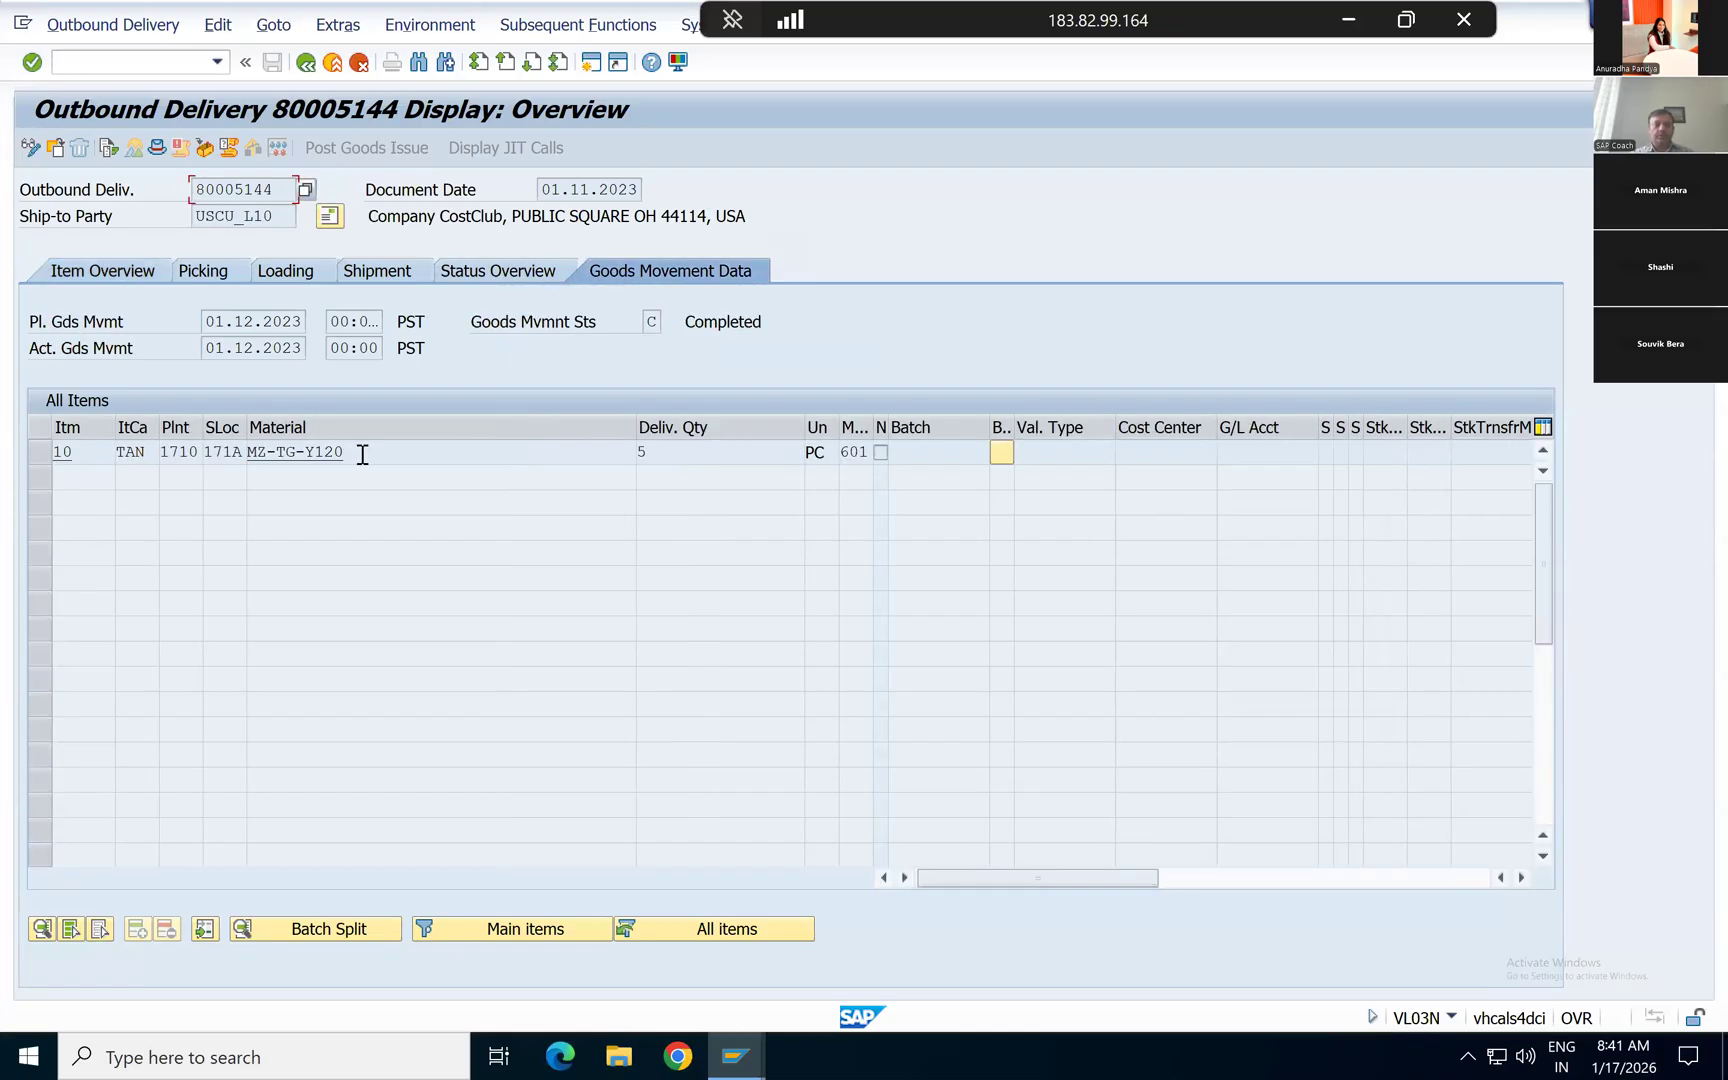
pyautogui.click(397, 272)
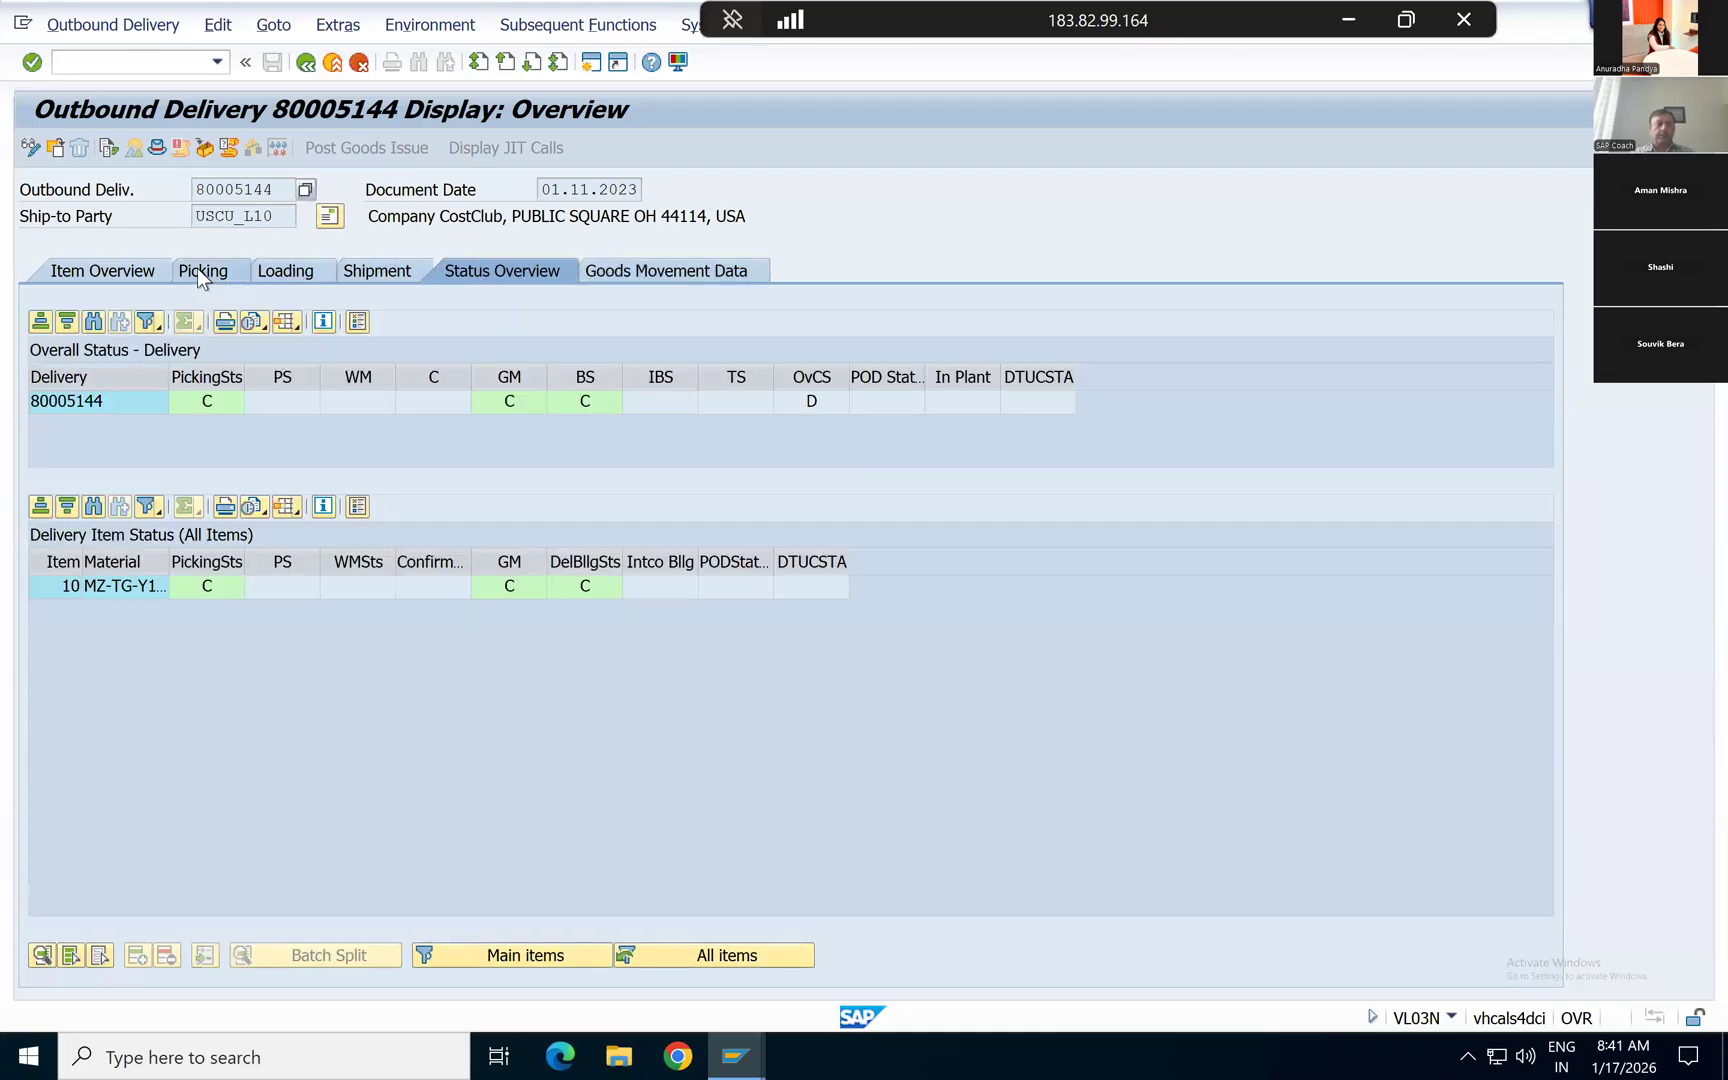
pyautogui.click(197, 269)
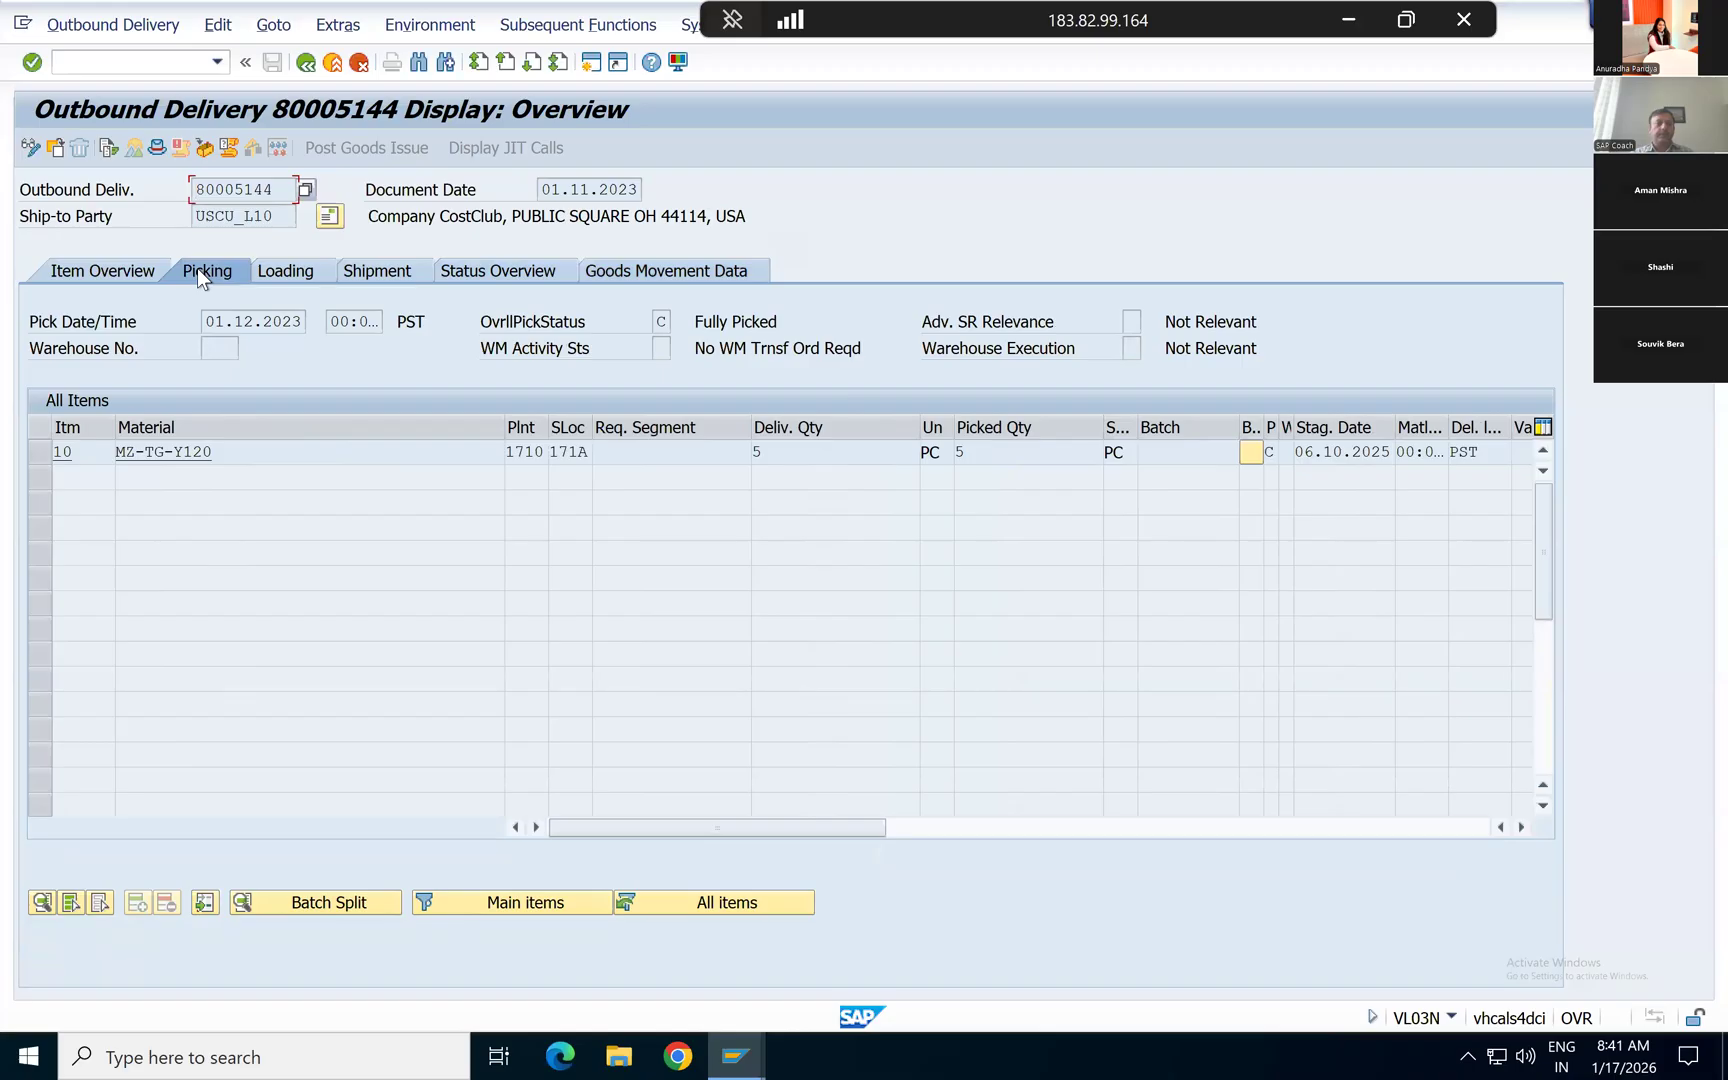
pyautogui.click(292, 274)
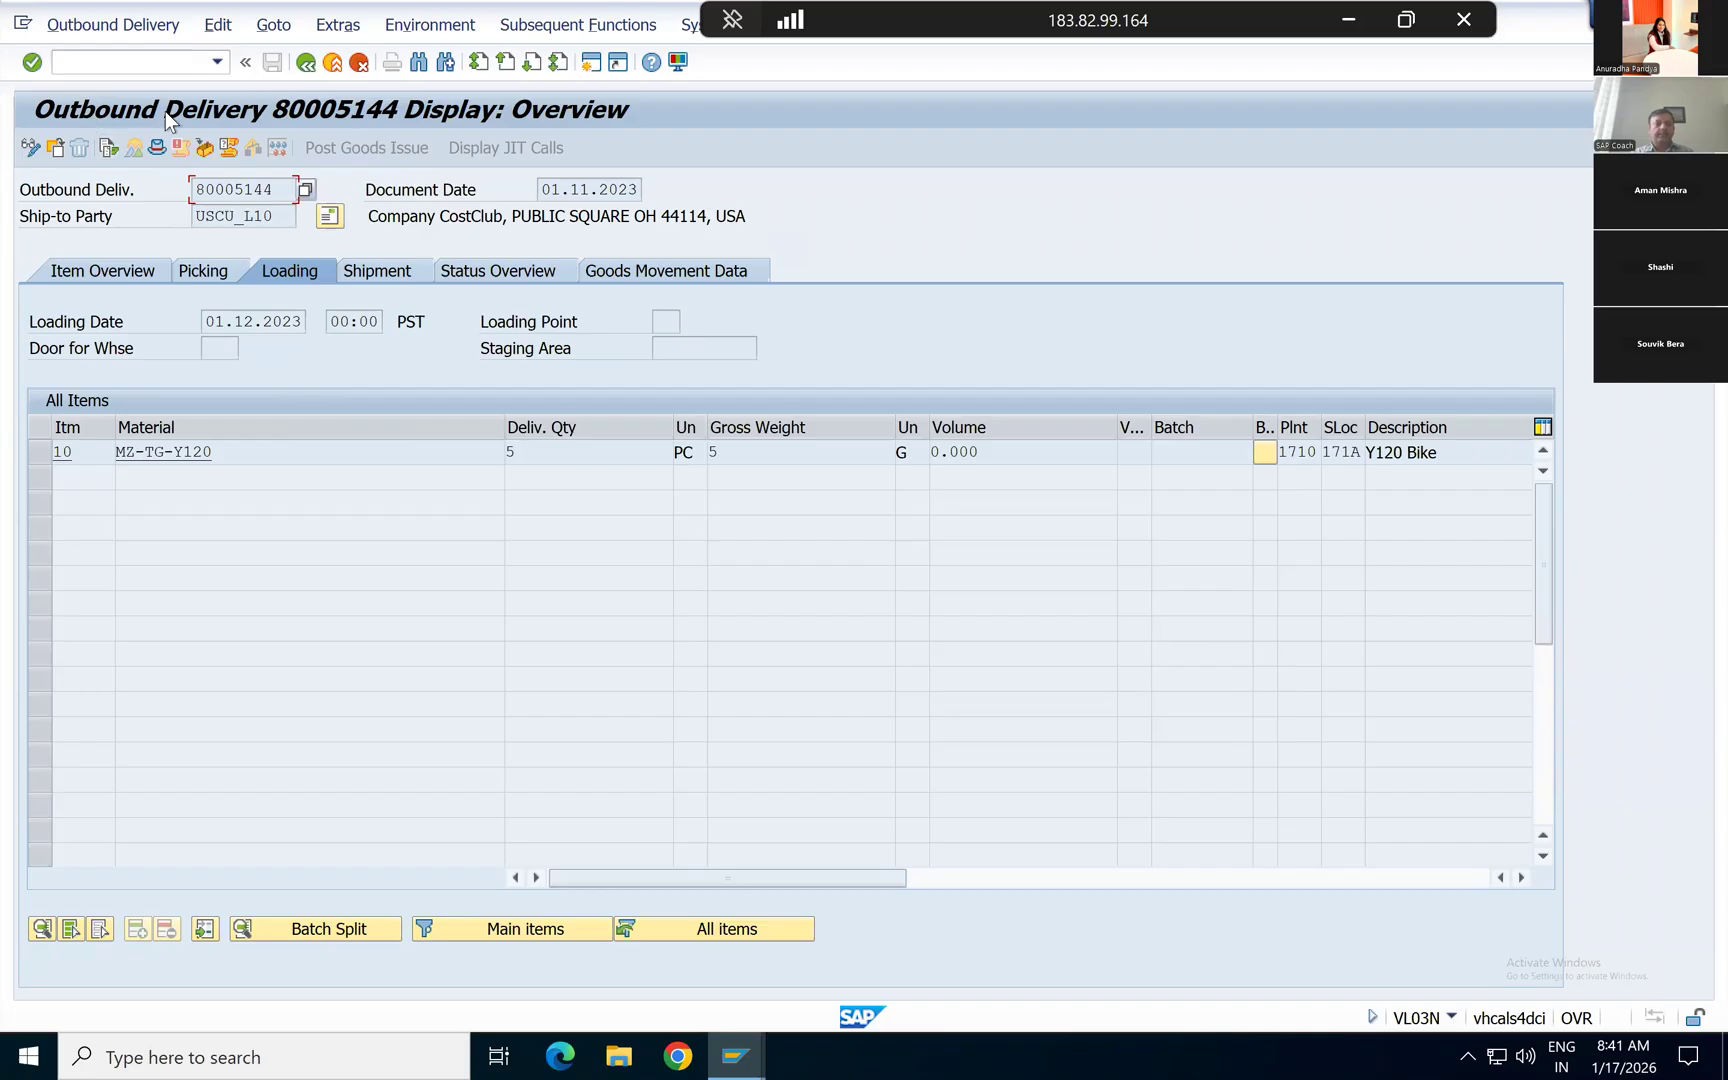
# Step: Display the outbound delivery's document flow, widen the document column, and trace the order, invoice, delivery and picking request
pyautogui.click(108, 149)
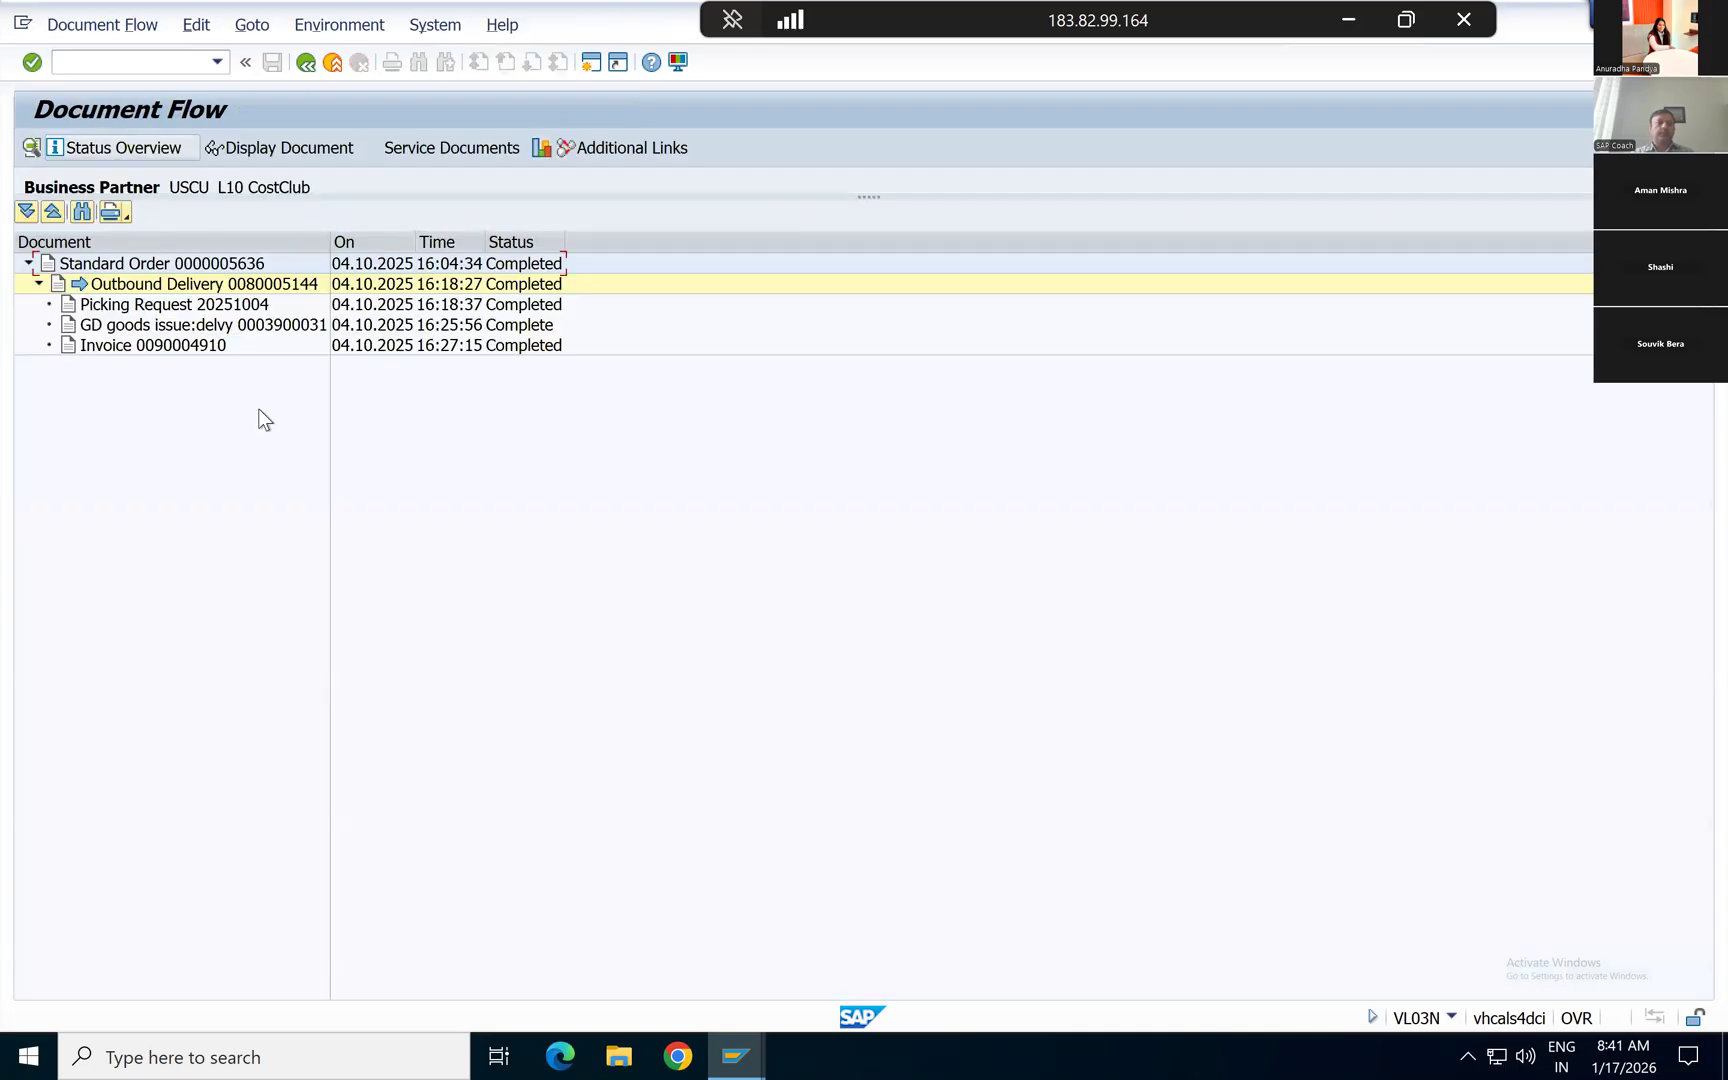
pyautogui.moveTo(325, 233); pyautogui.dragTo(374, 240)
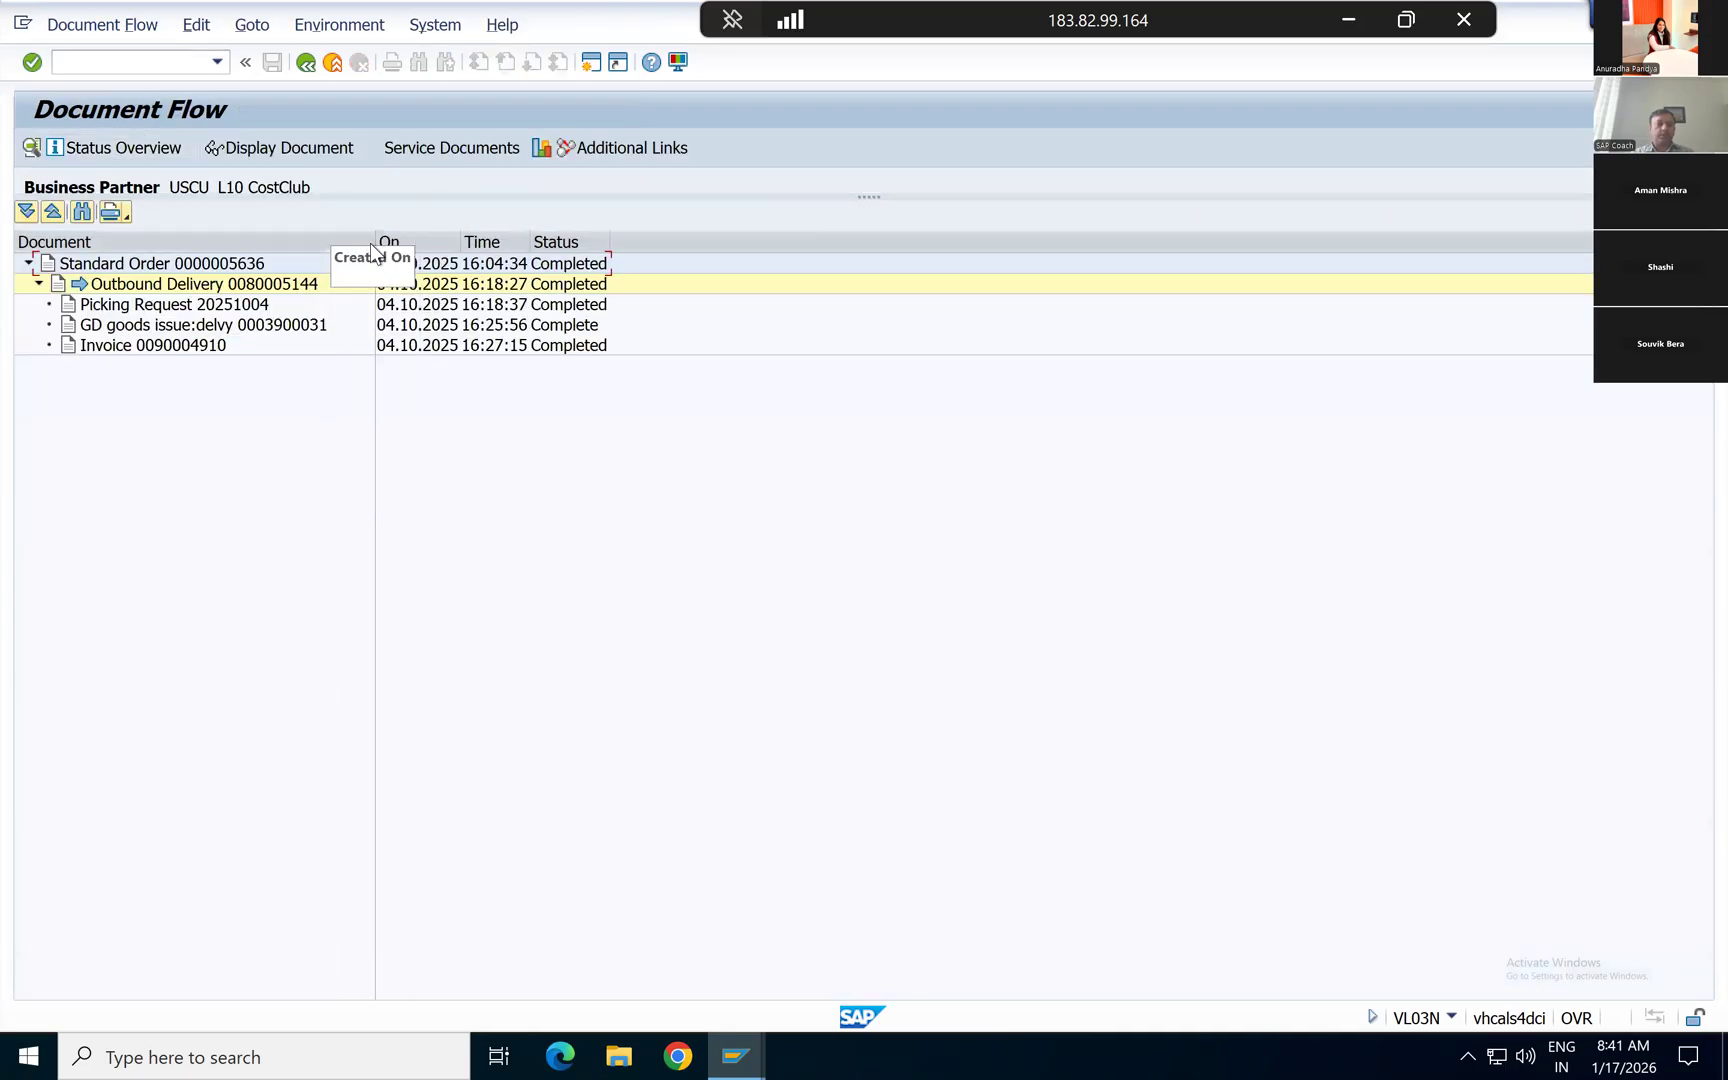
pyautogui.click(234, 264)
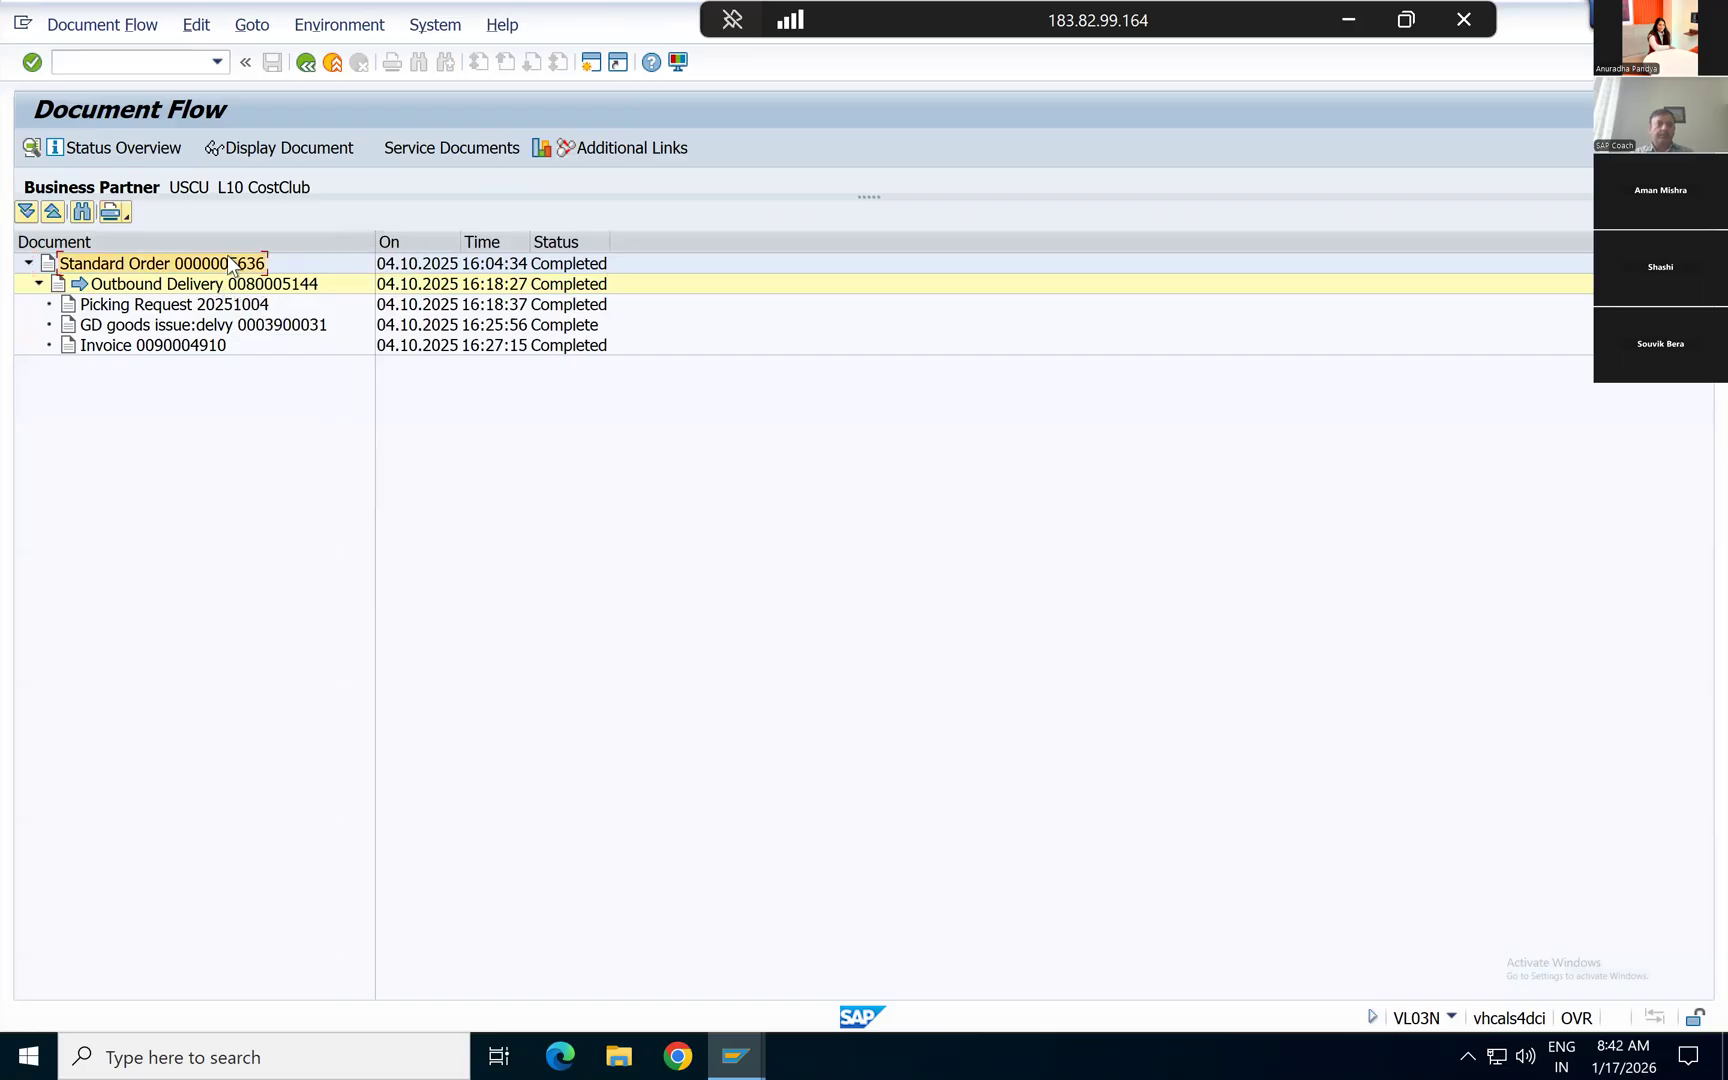
pyautogui.click(172, 348)
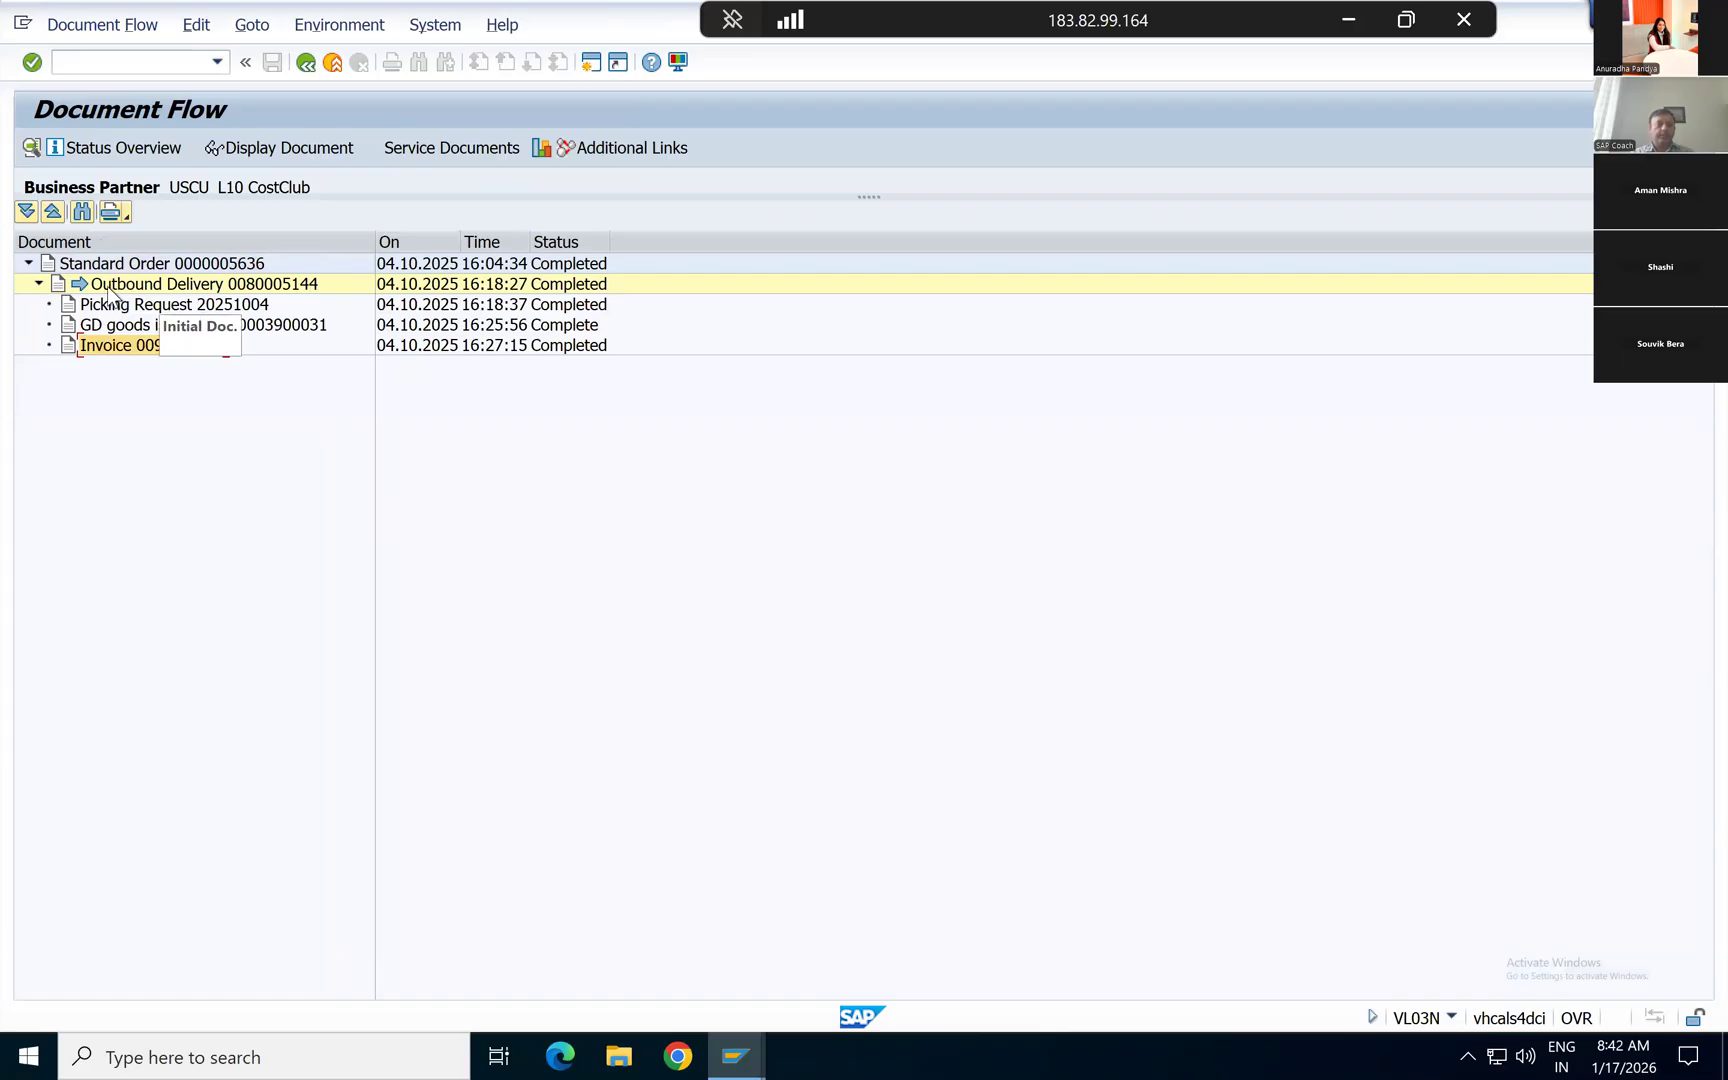
pyautogui.click(147, 289)
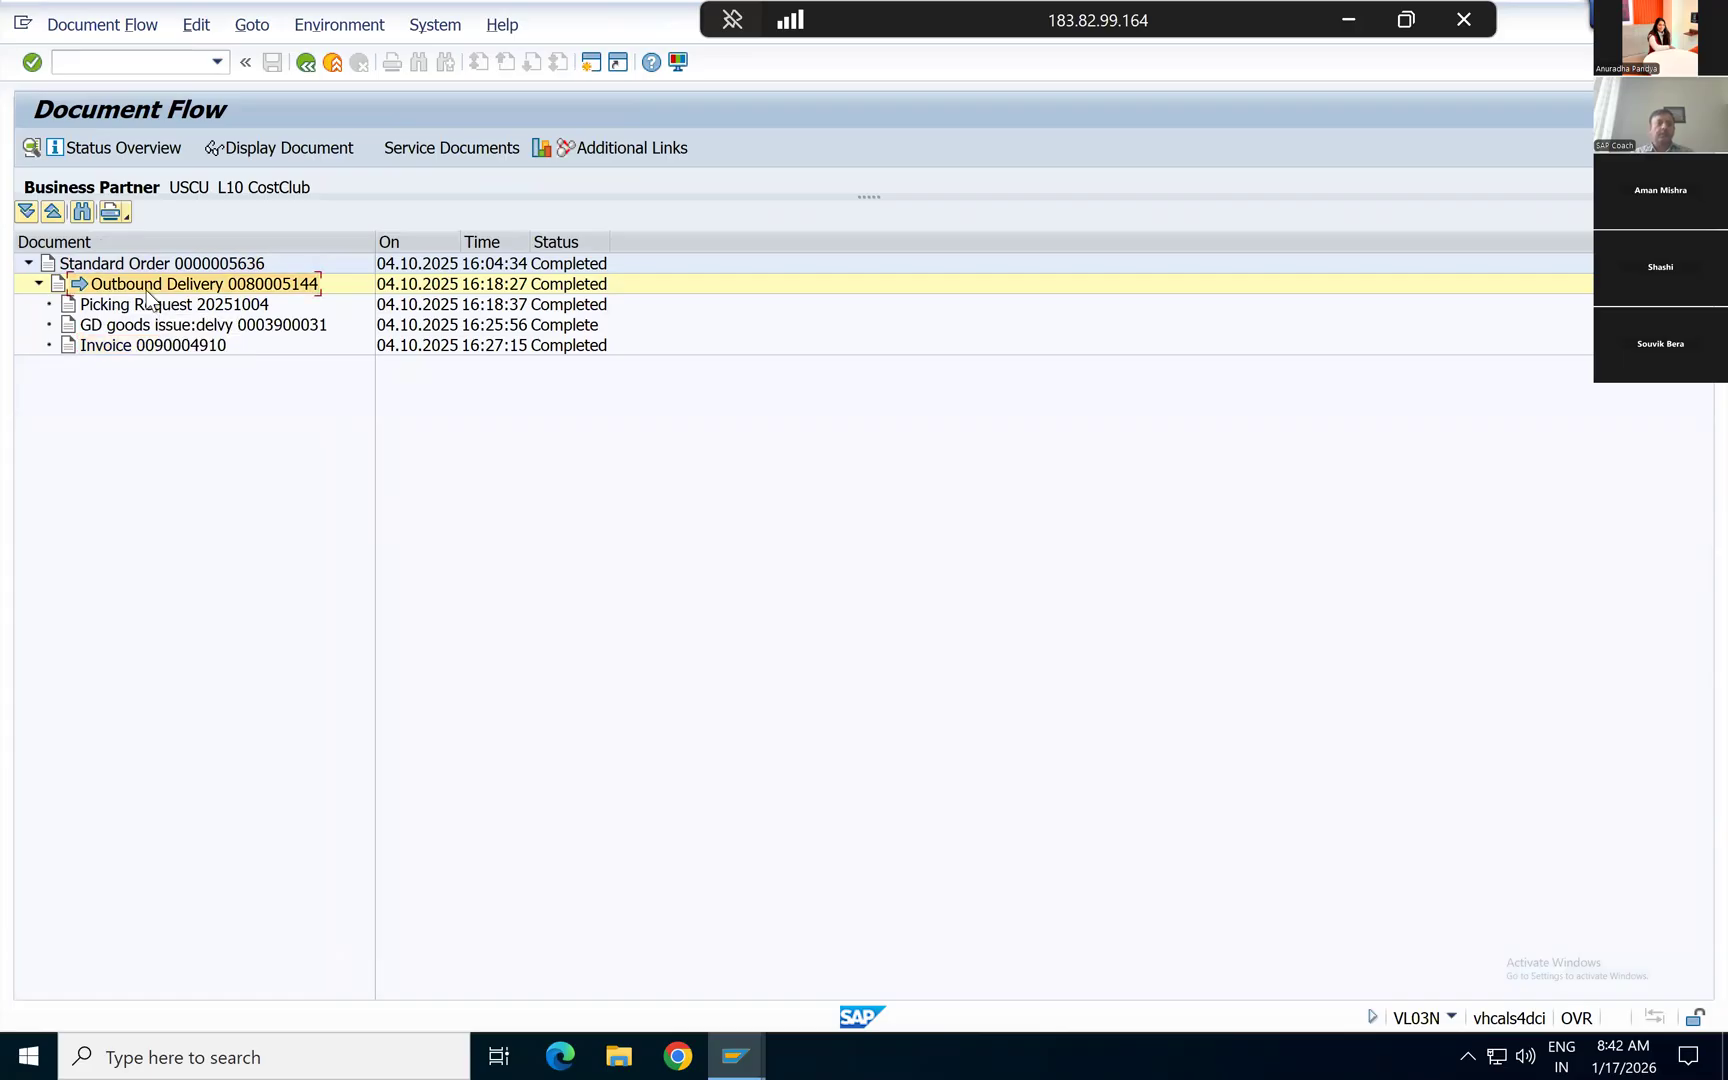
pyautogui.click(152, 306)
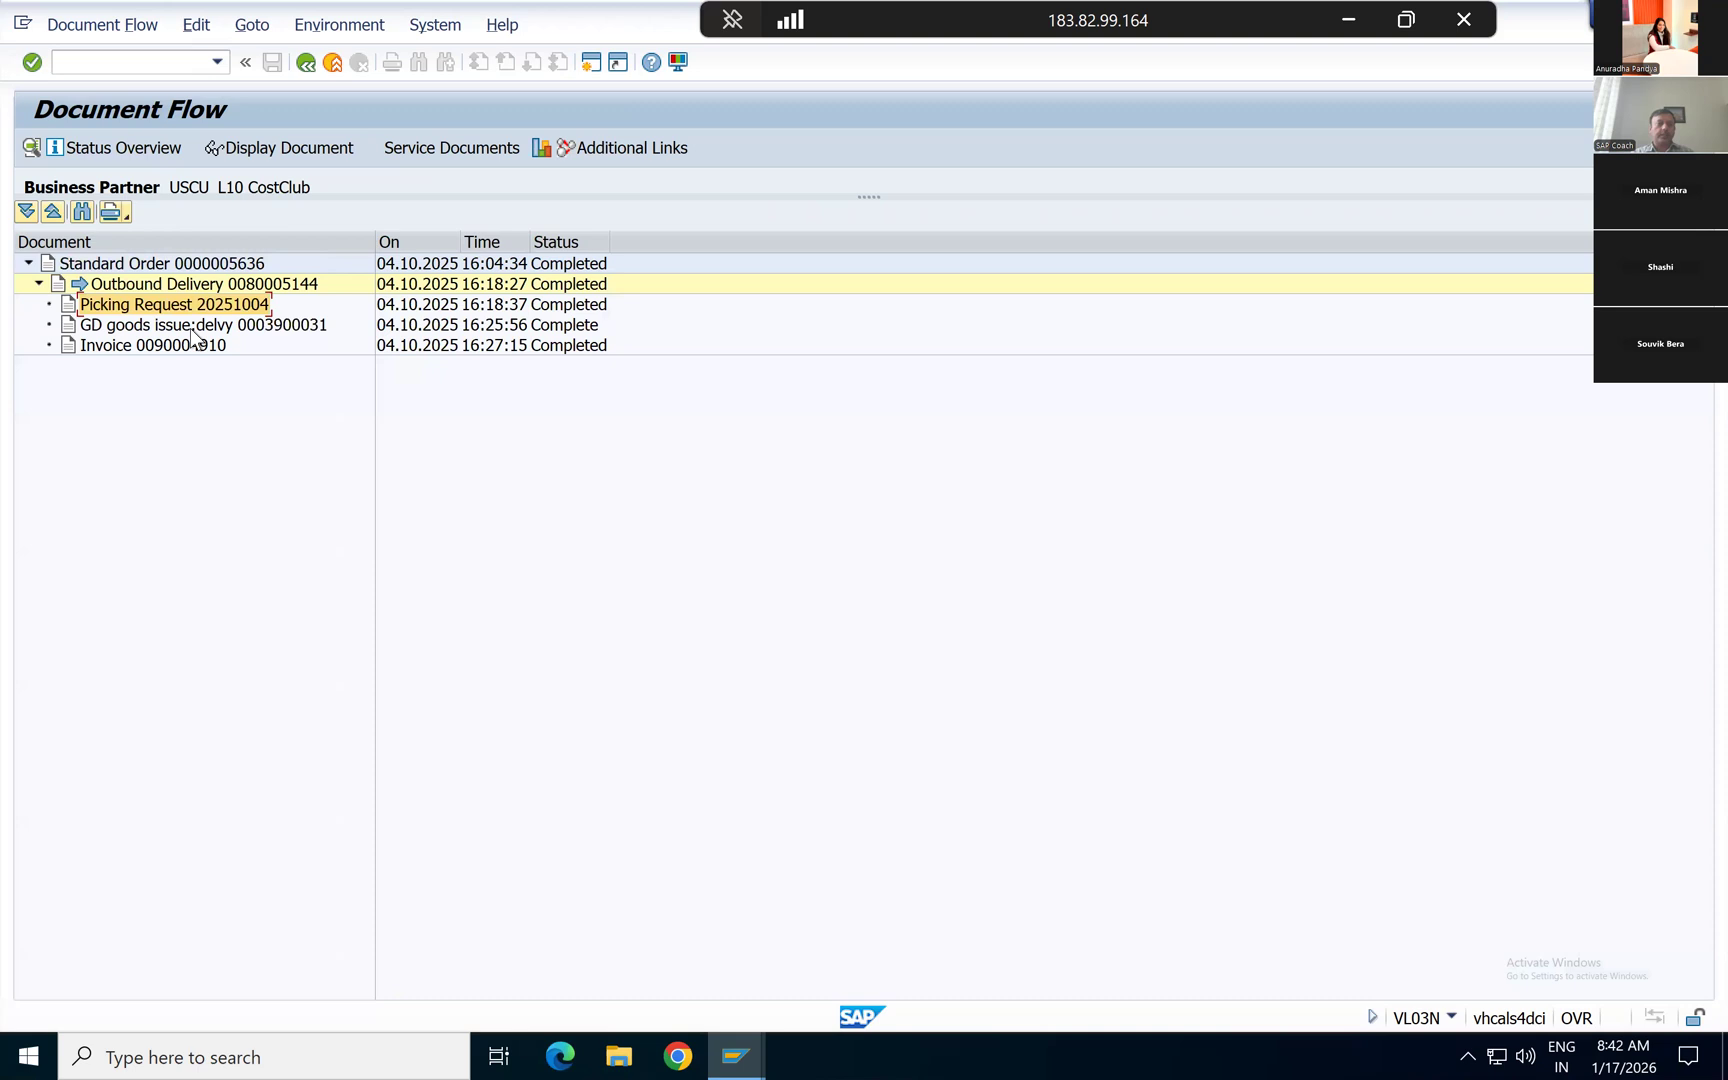
# Step: Display the material document of the delivery's goods issue and look up its FI documents from the document information
pyautogui.click(123, 329)
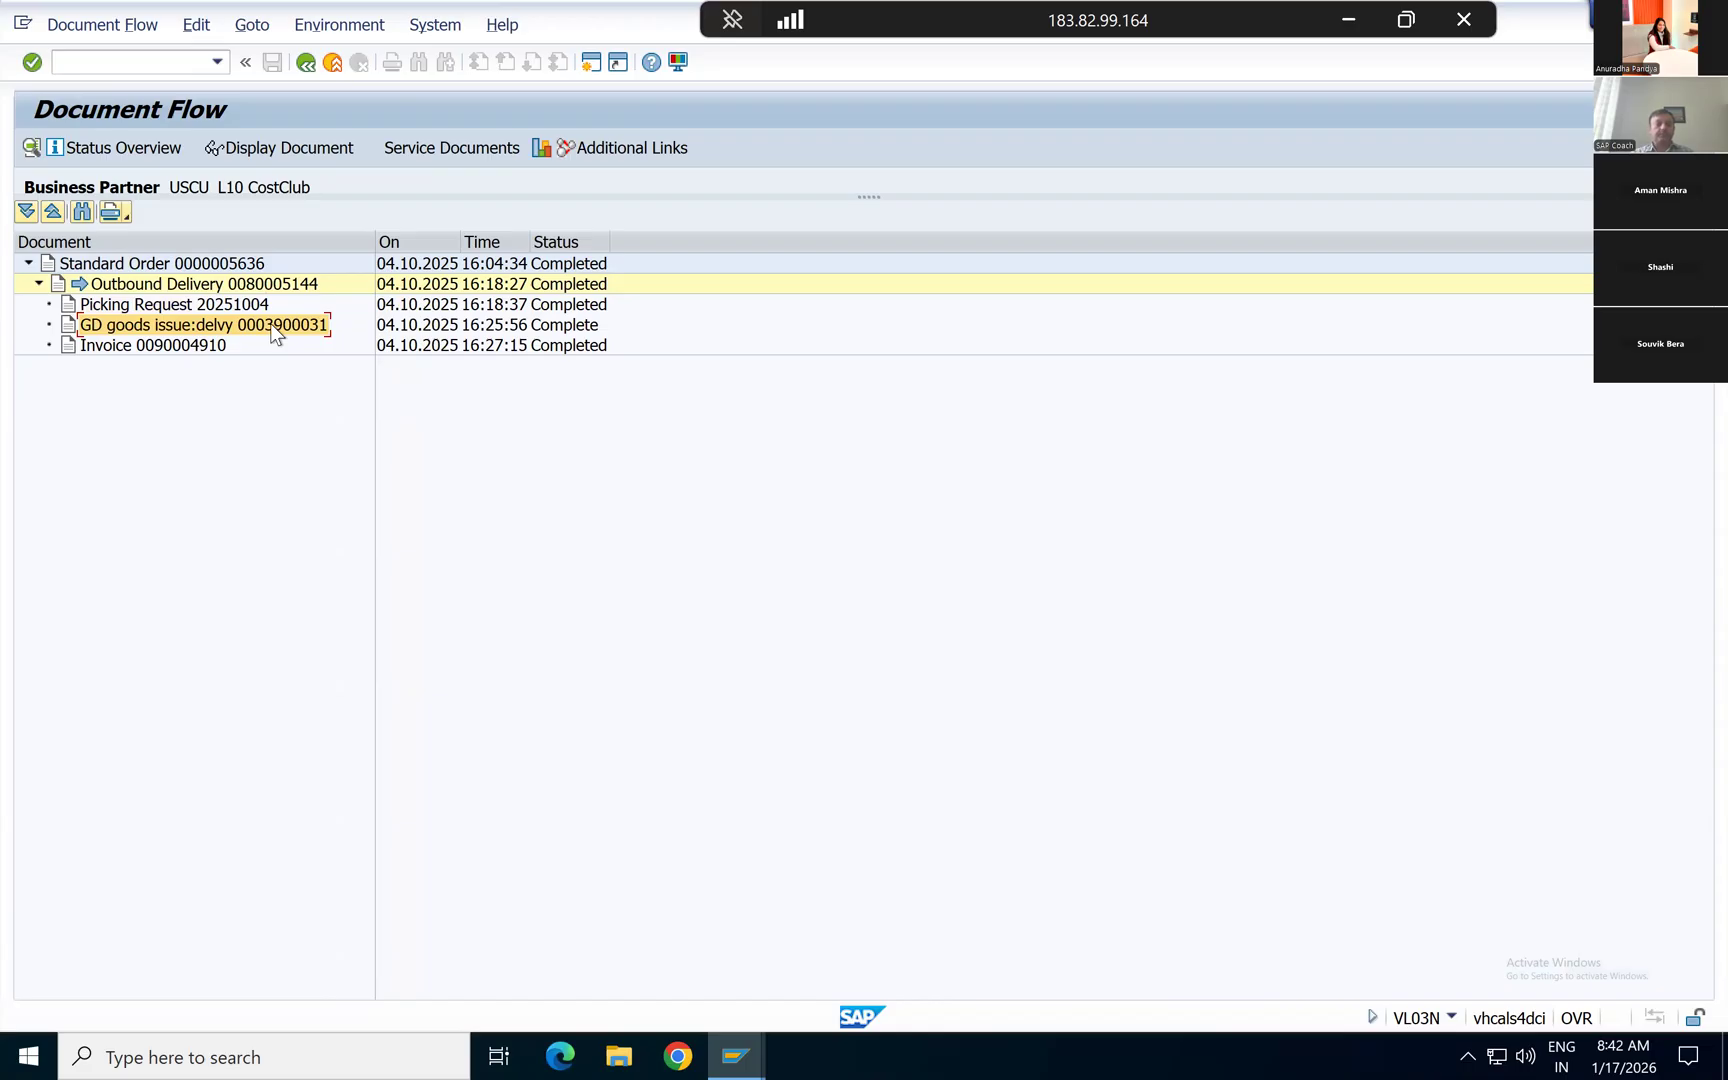
pyautogui.click(263, 148)
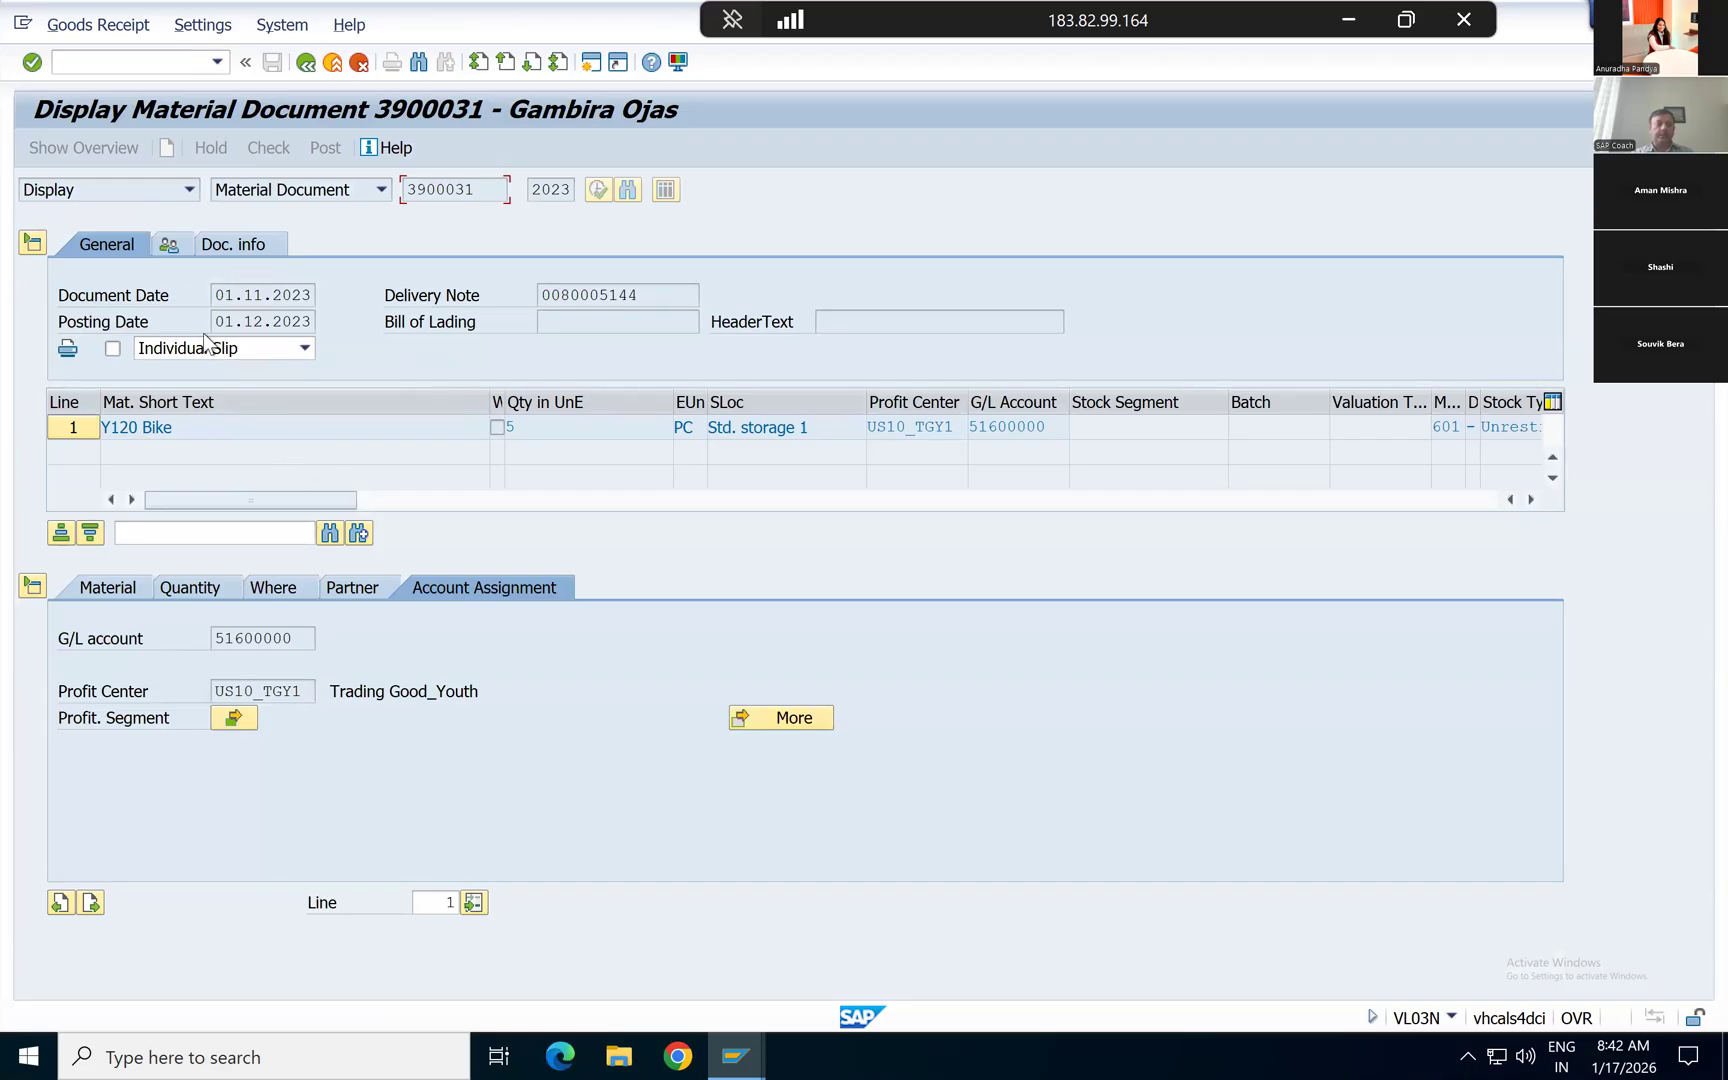
pyautogui.click(256, 244)
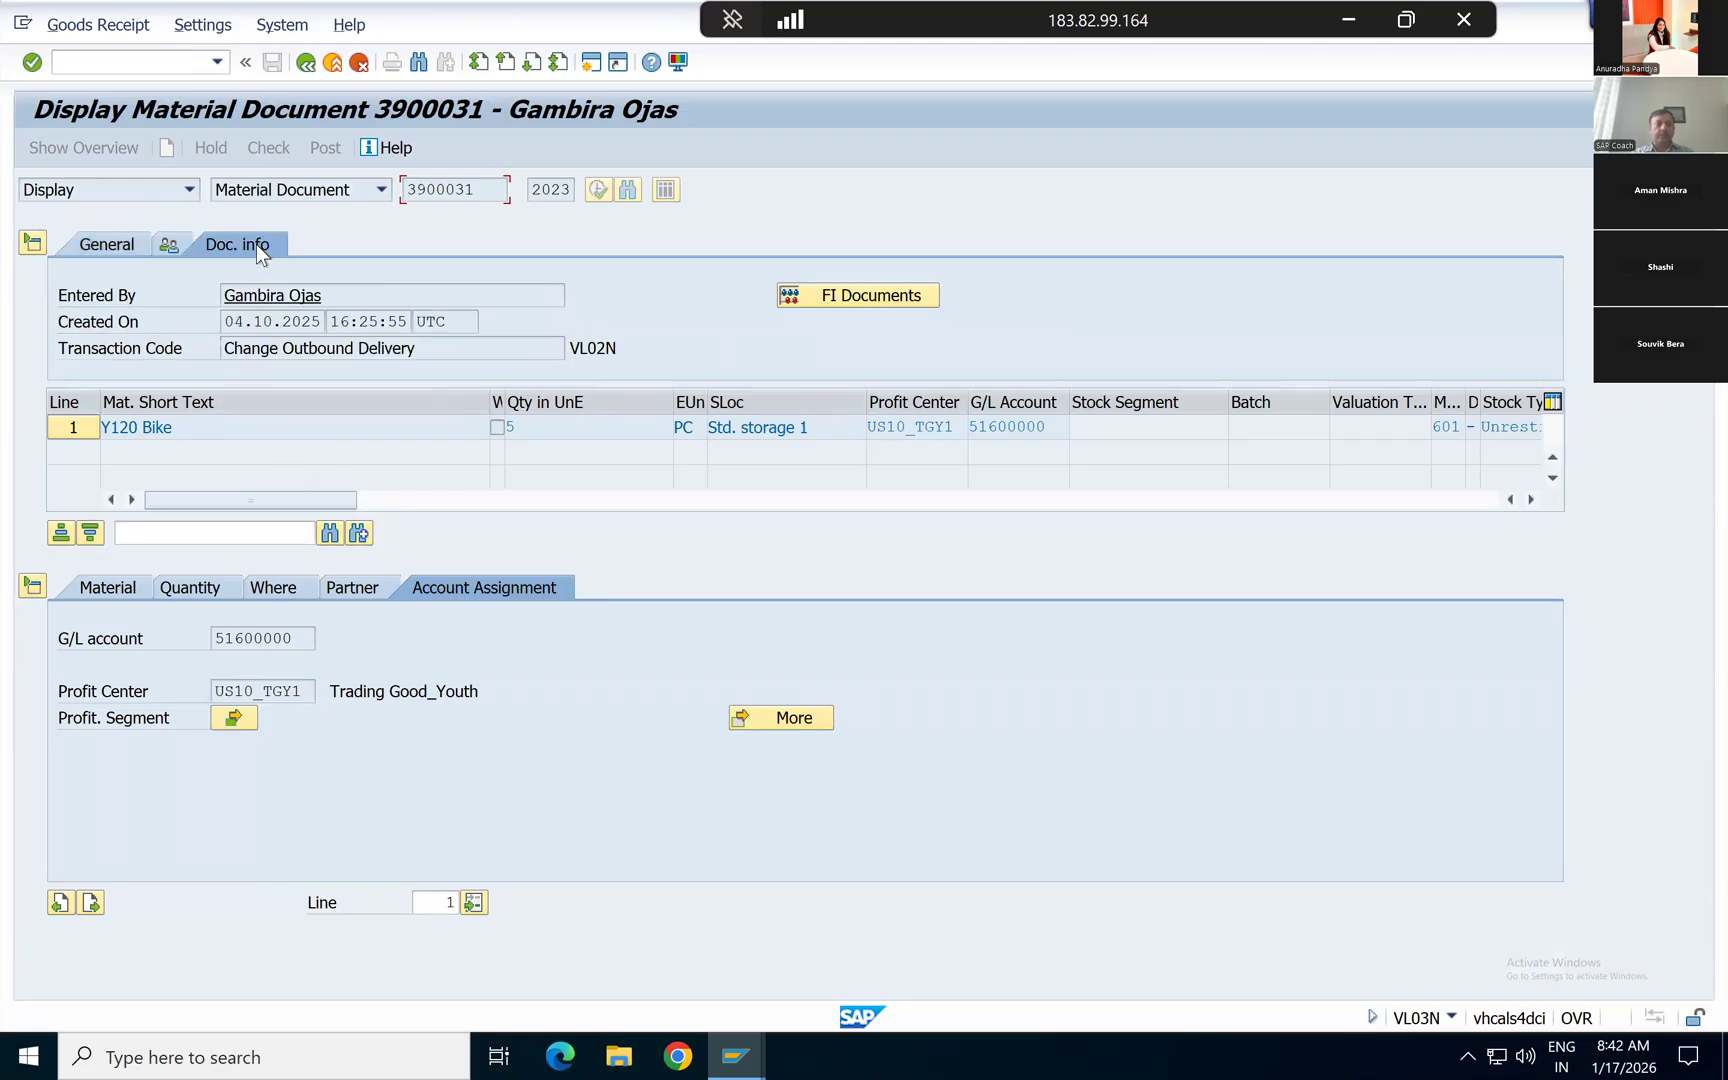
pyautogui.click(828, 290)
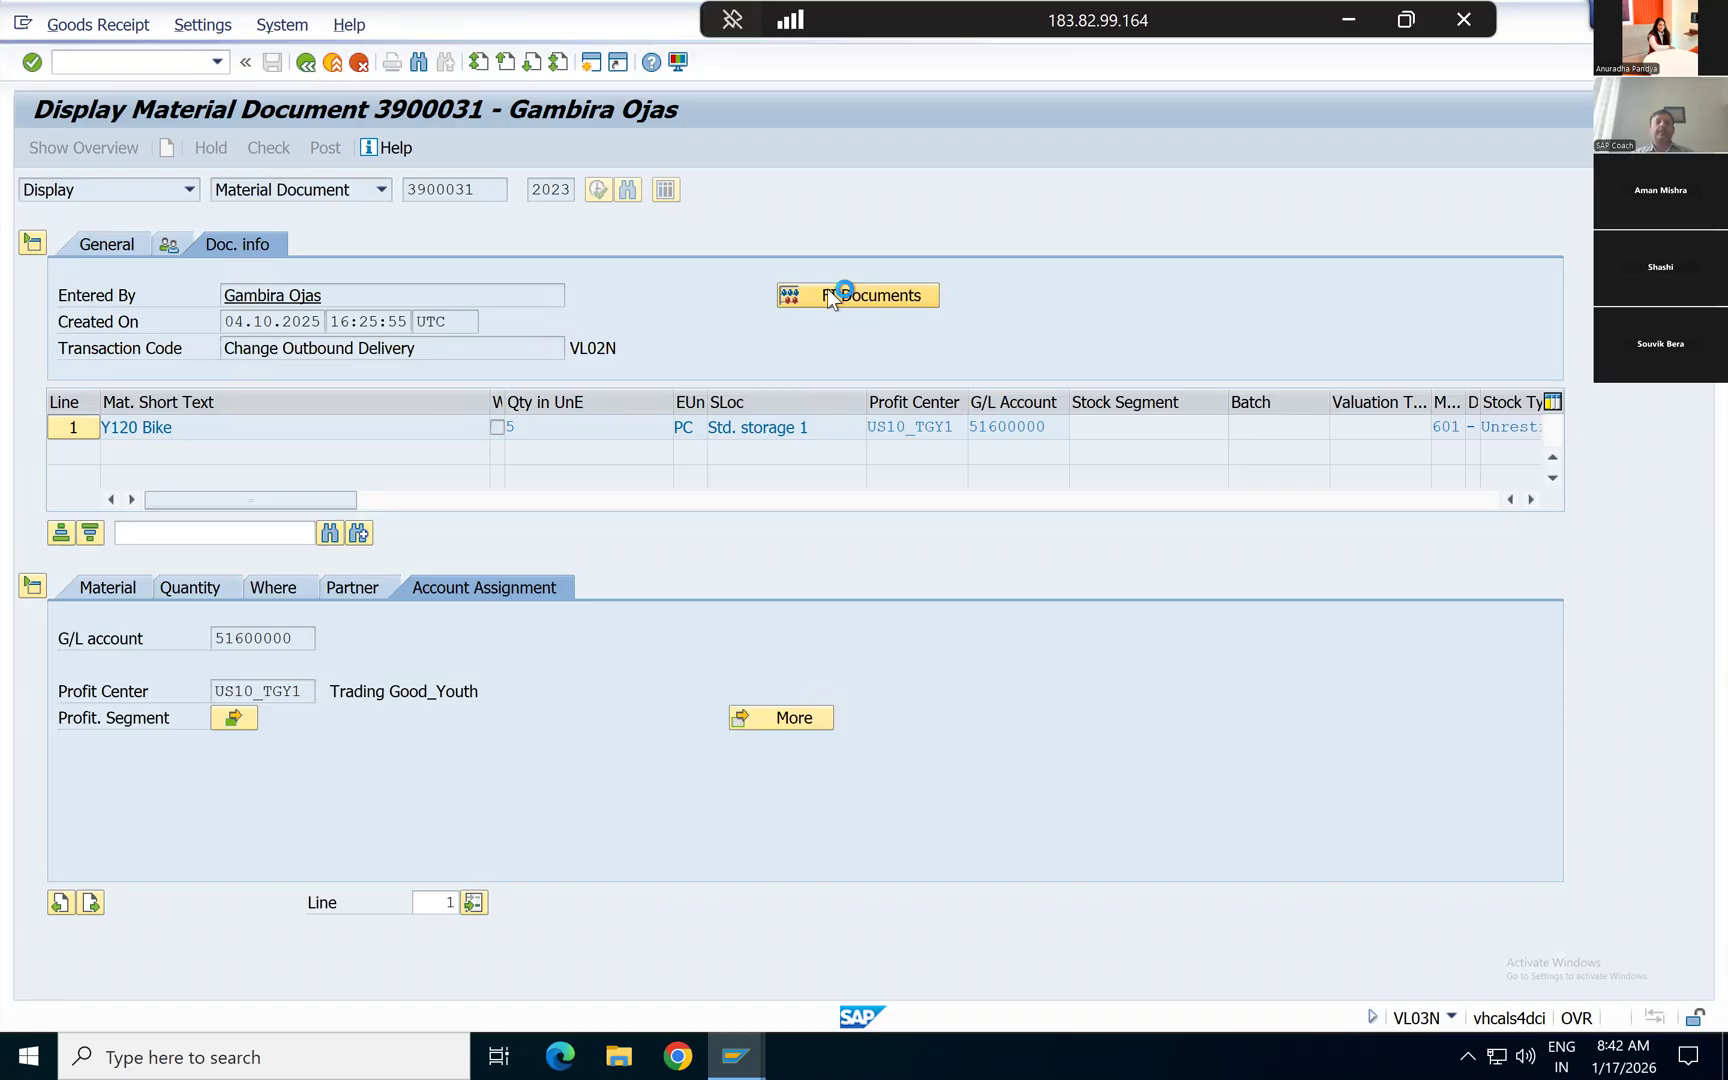
pyautogui.click(828, 295)
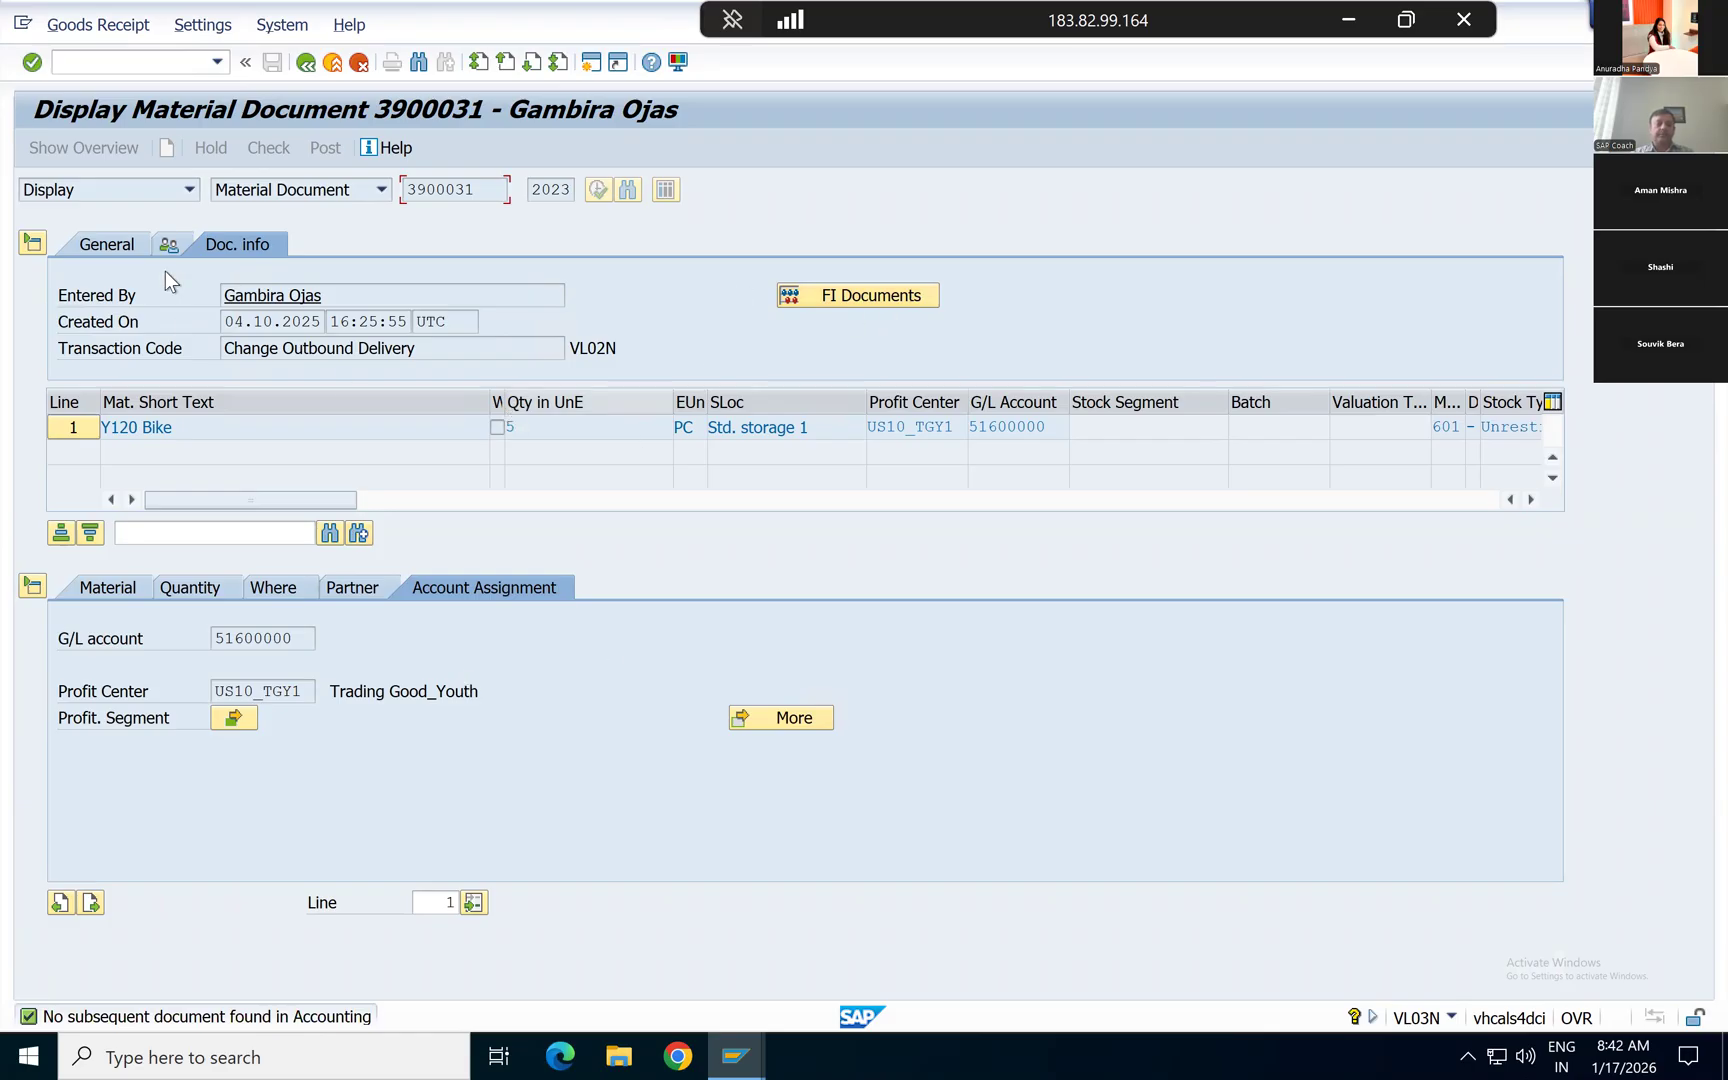
# Step: Review the material document's general header data and the material and quantity details of its Y120 Bike item
pyautogui.click(107, 243)
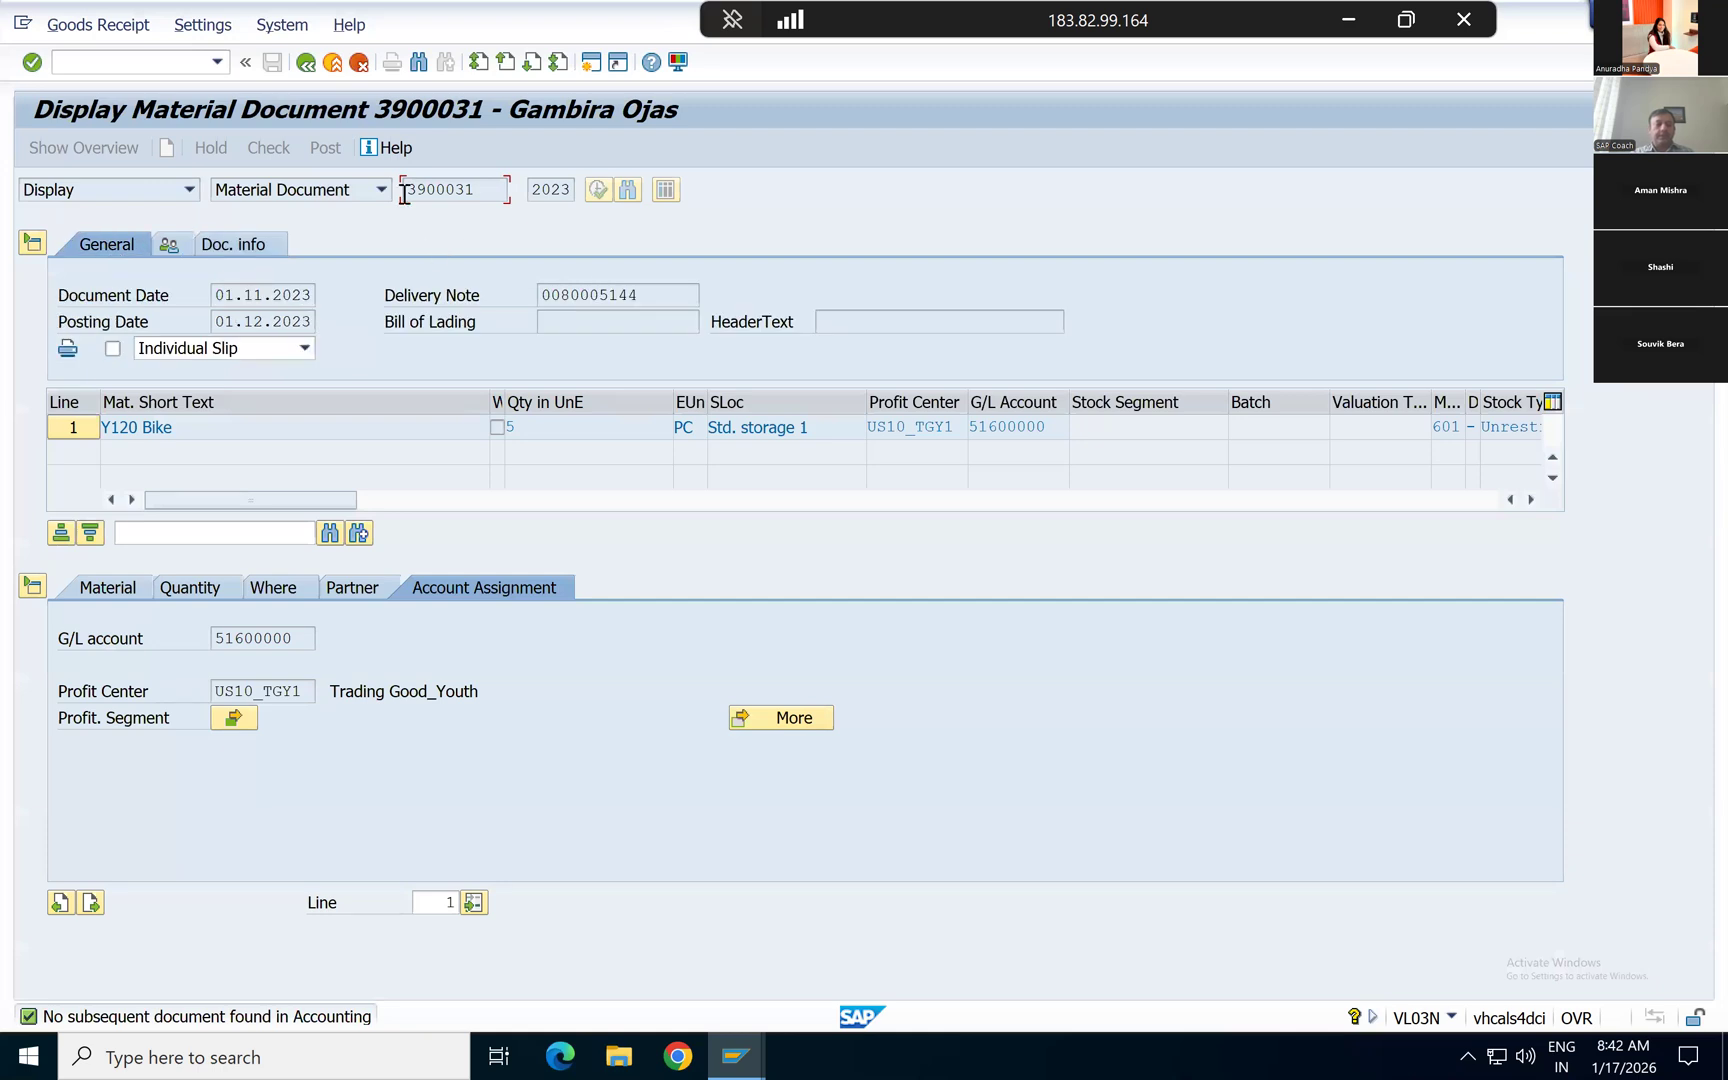
pyautogui.click(113, 589)
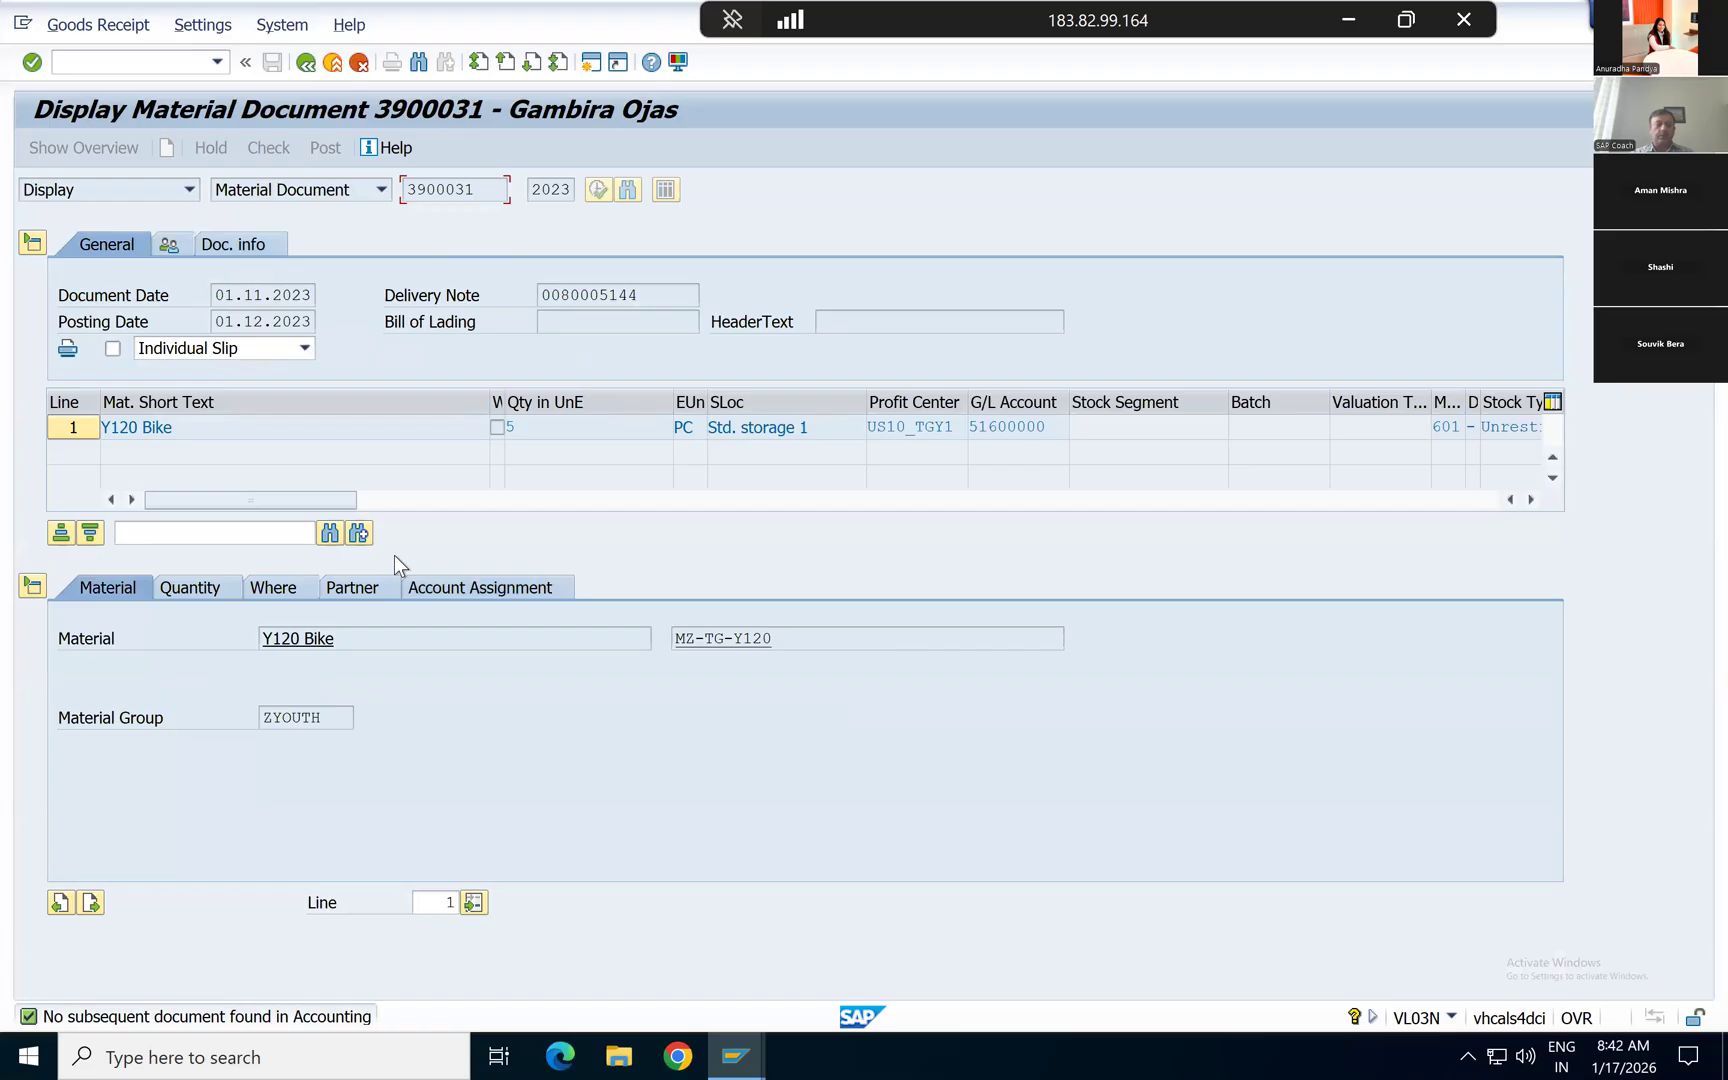
pyautogui.click(194, 585)
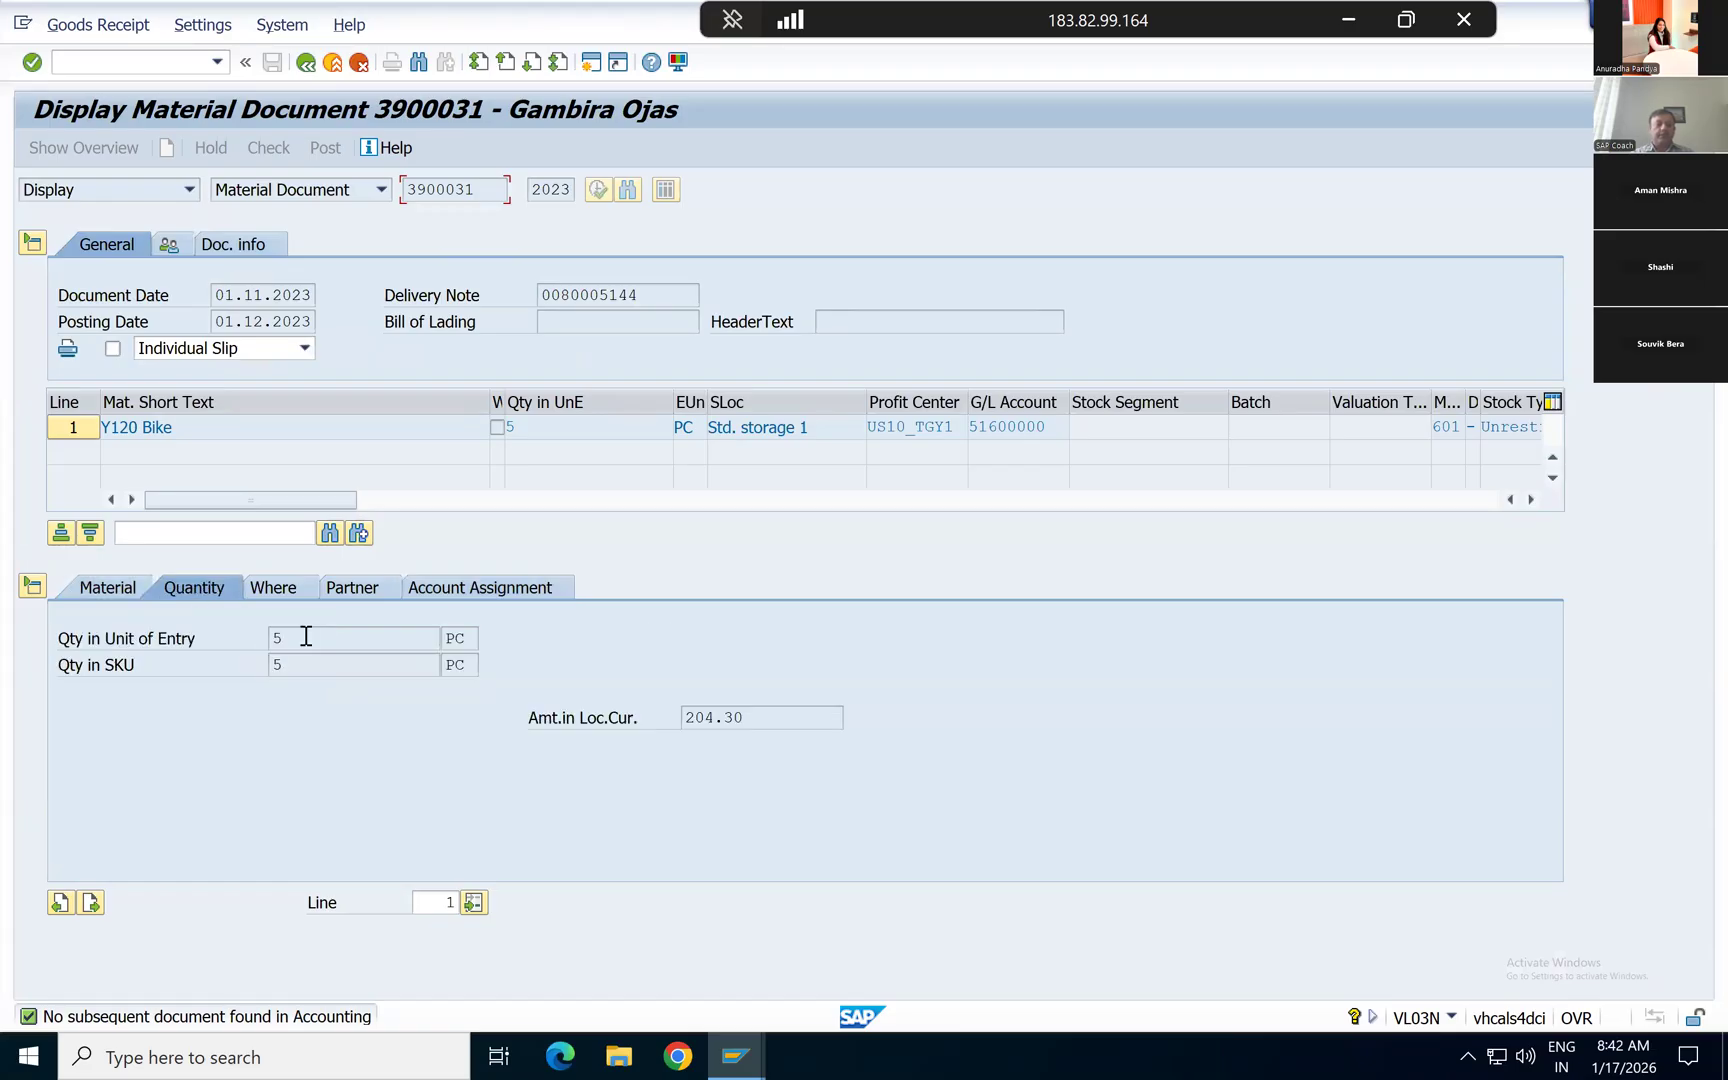
# Step: Display the item's location and movement details, and examine the movement type code and its description
pyautogui.click(268, 592)
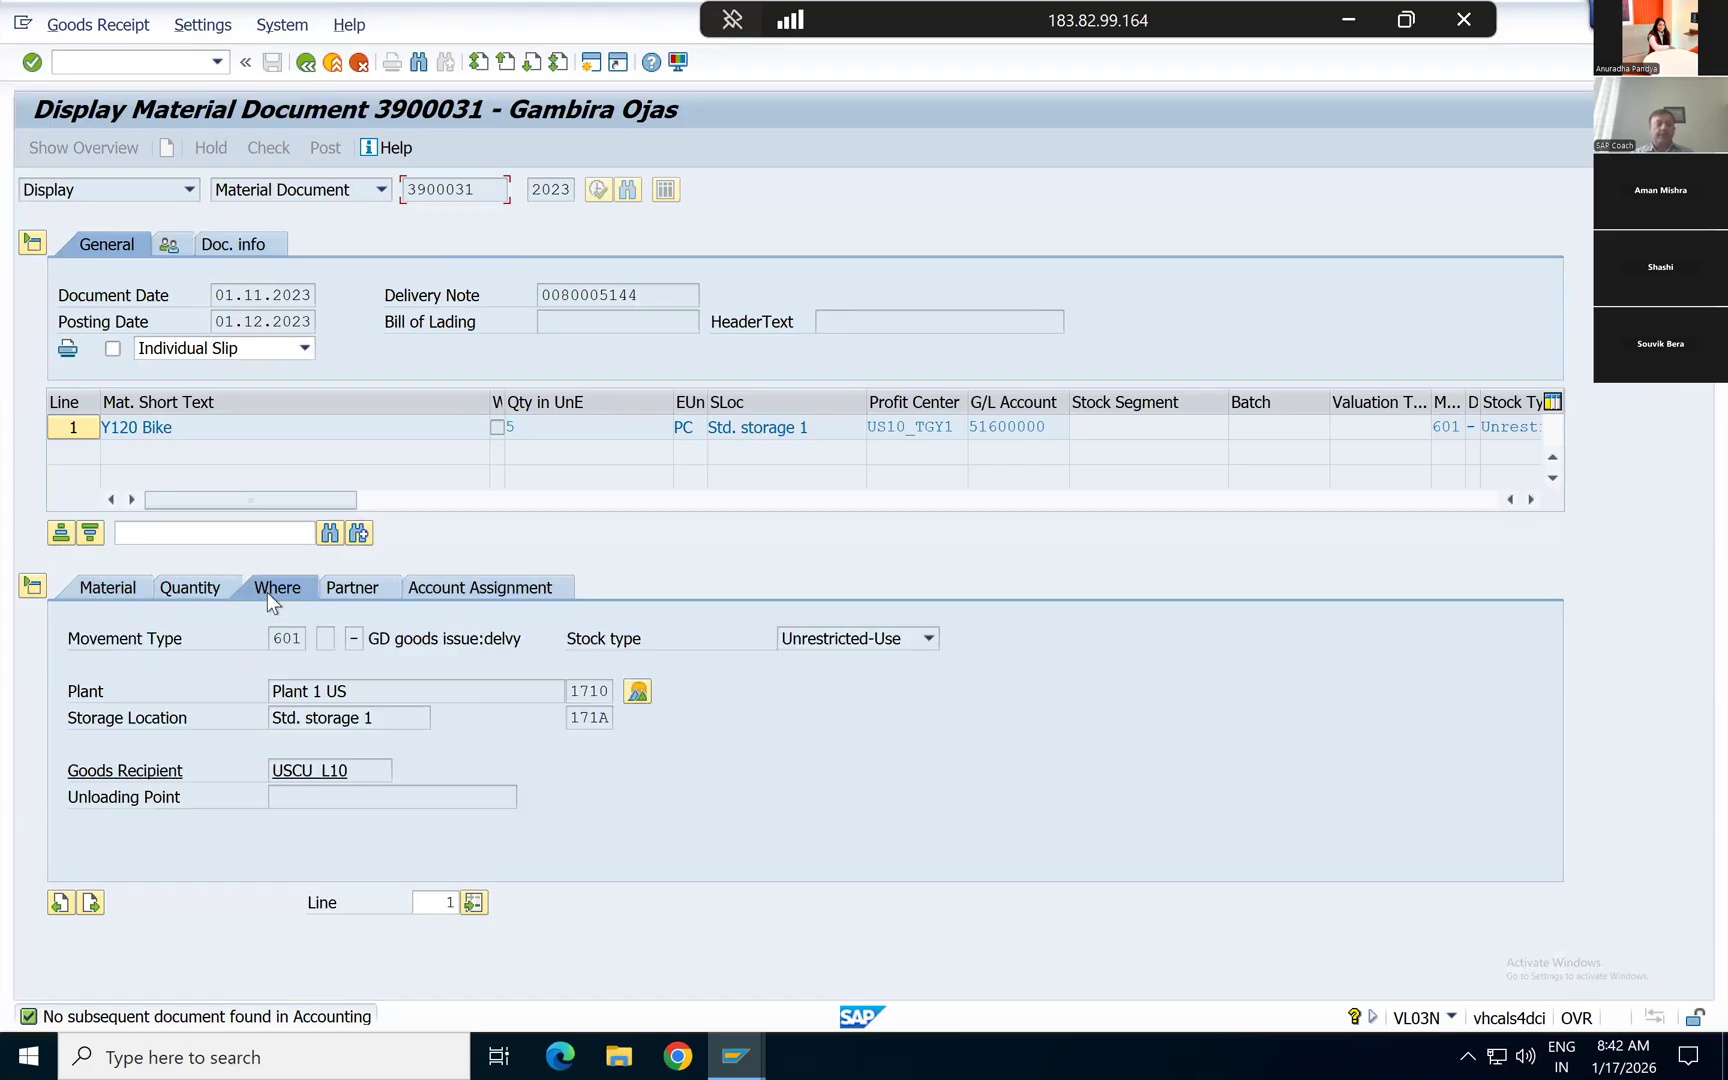
pyautogui.click(304, 637)
pyautogui.doubleClick(308, 635)
pyautogui.press('Tab')
pyautogui.click(300, 637)
pyautogui.moveTo(370, 638); pyautogui.dragTo(541, 641)
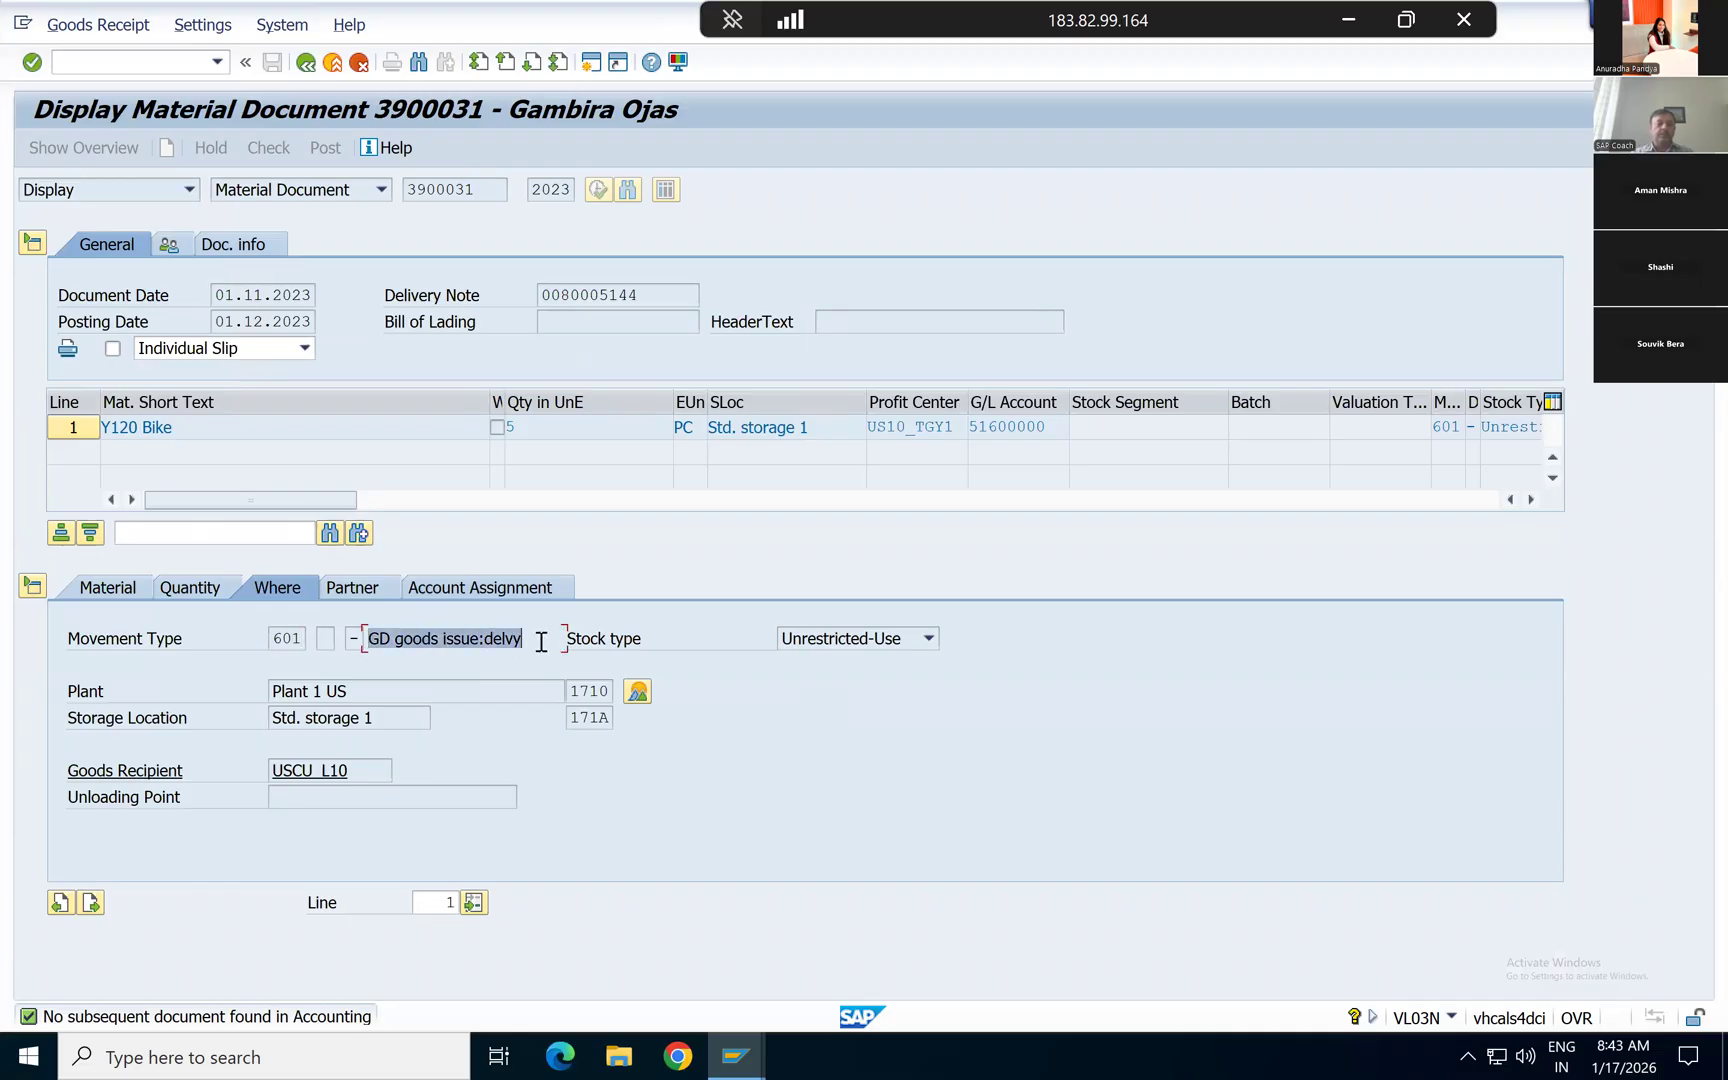
# Step: Open a second session beside the material document and call up the document list selection in transaction FB03
pyautogui.click(274, 637)
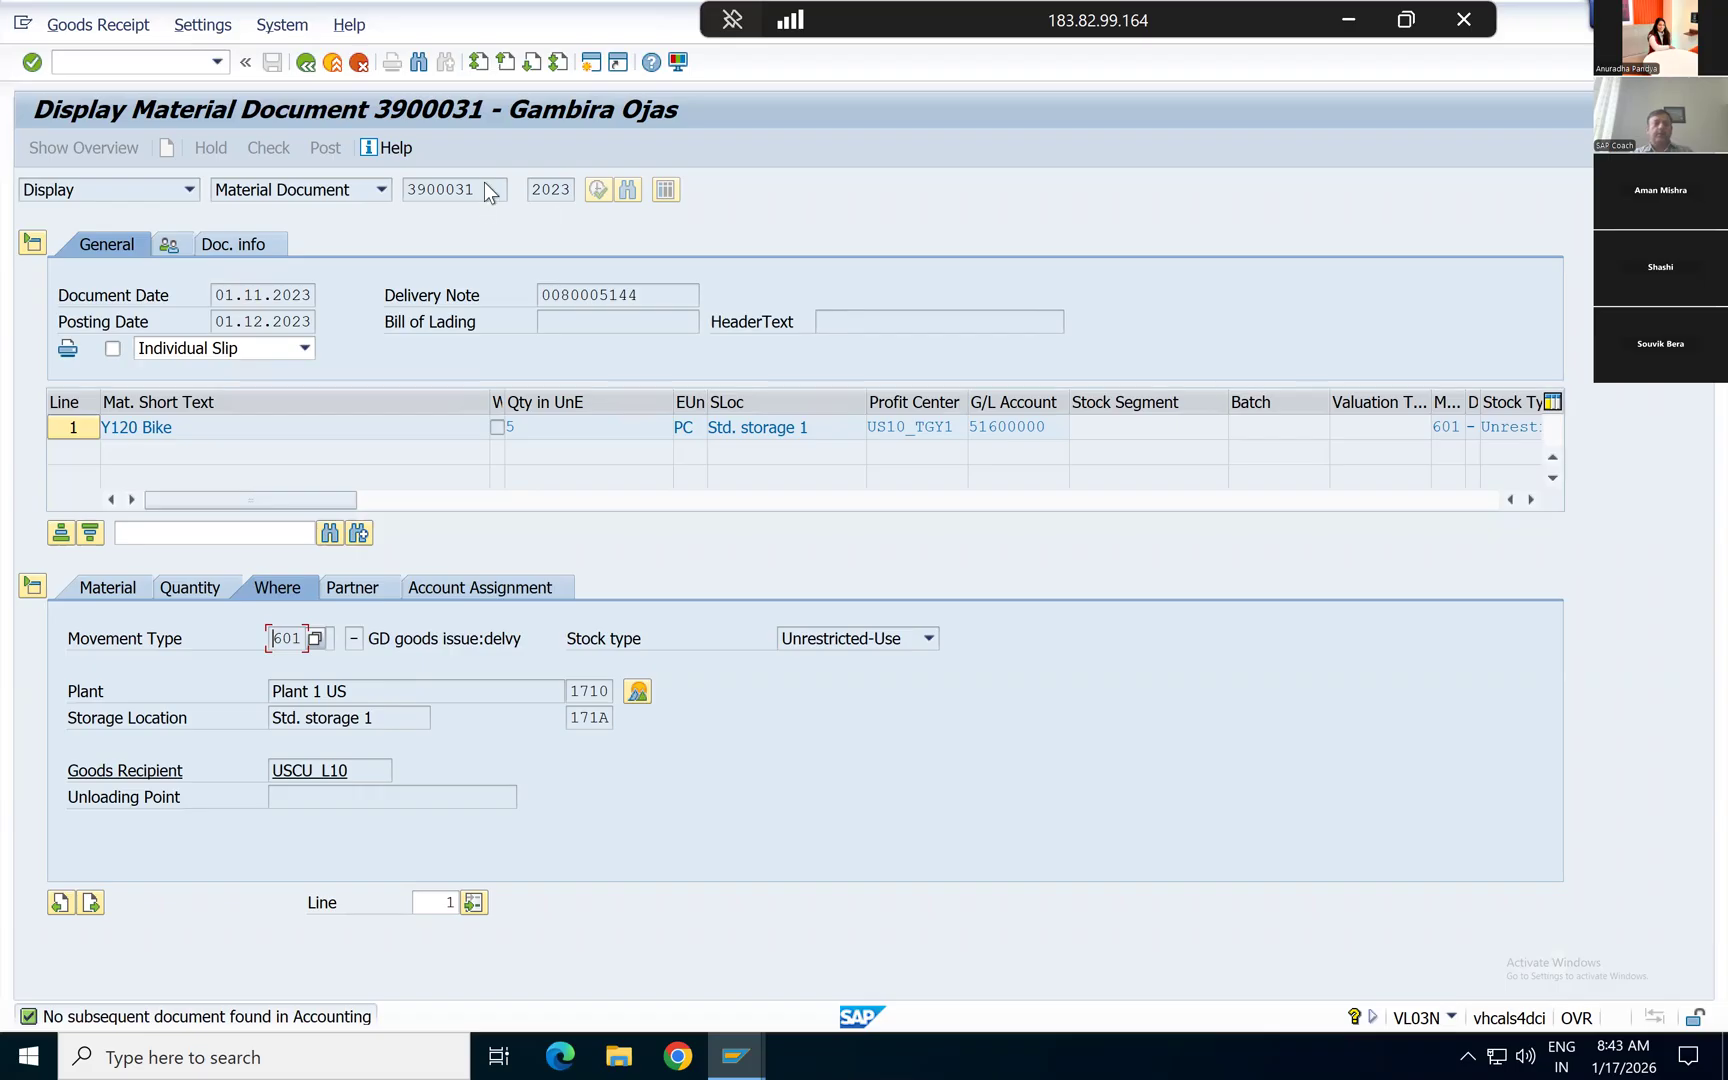
pyautogui.hotkey('alt', 'Tab')
pyautogui.hotkey('alt', 'Tab')
pyautogui.moveTo(736, 1055)
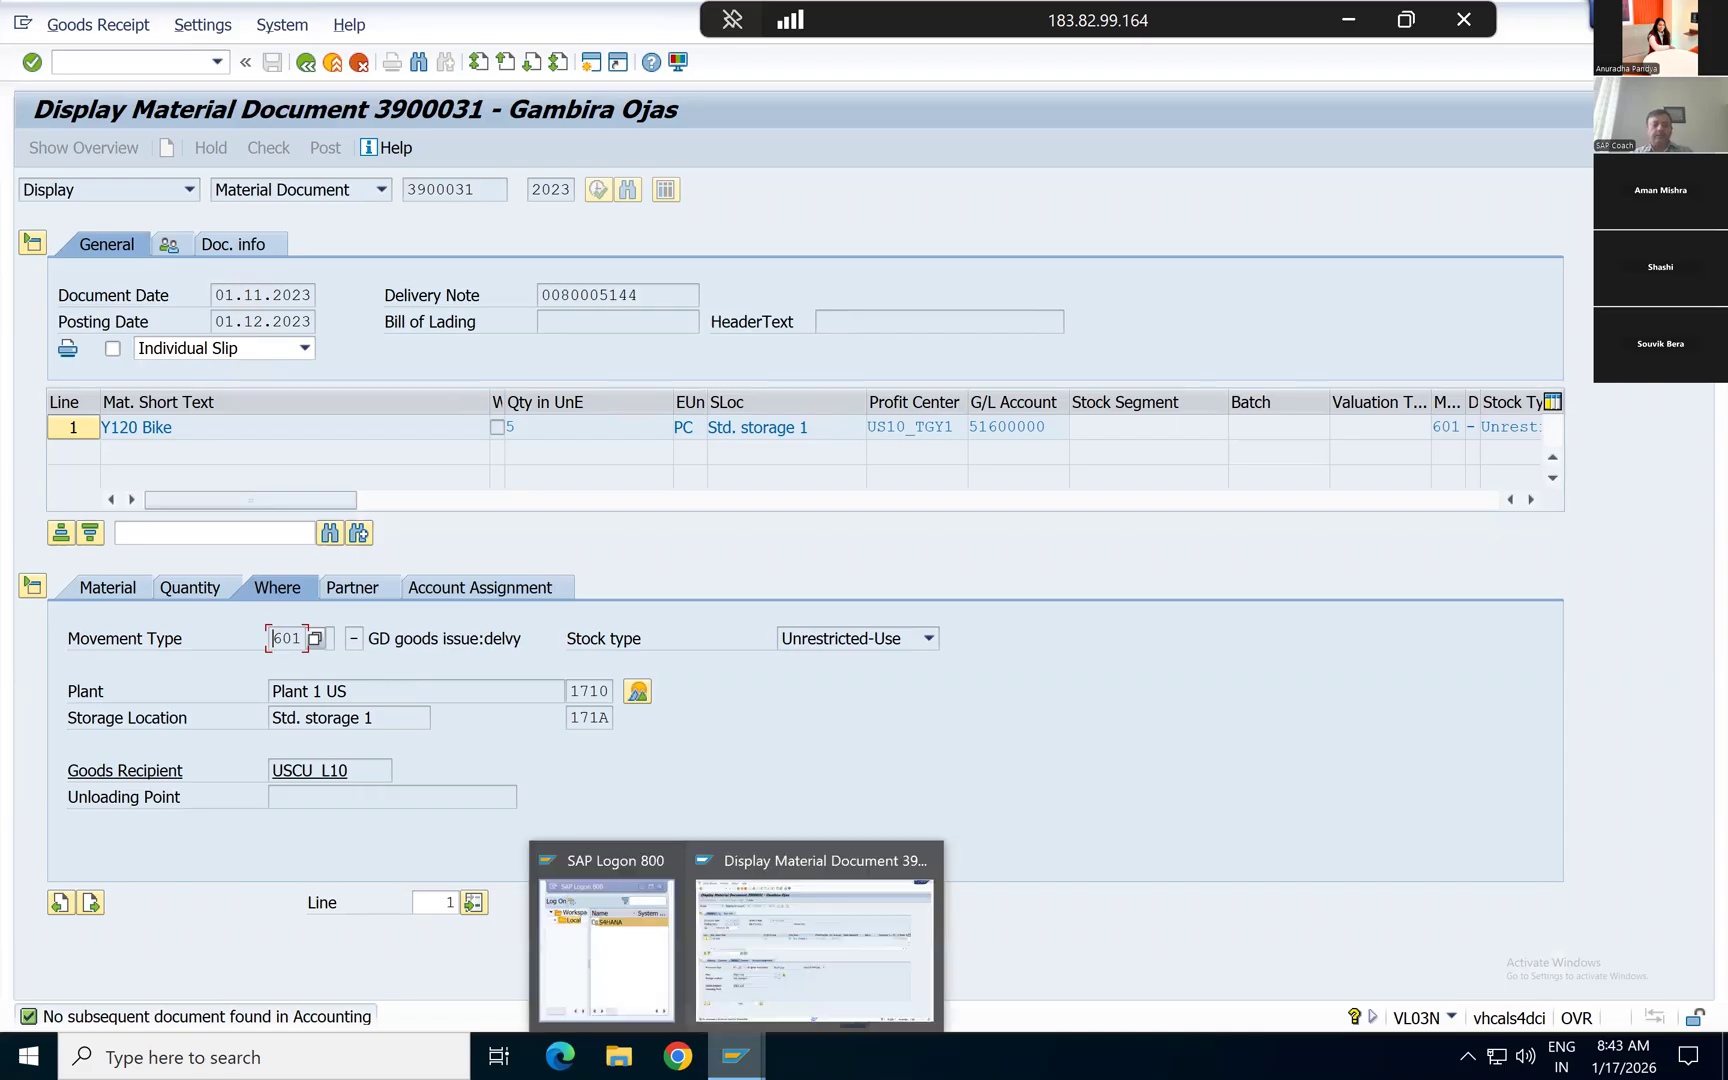
pyautogui.click(779, 913)
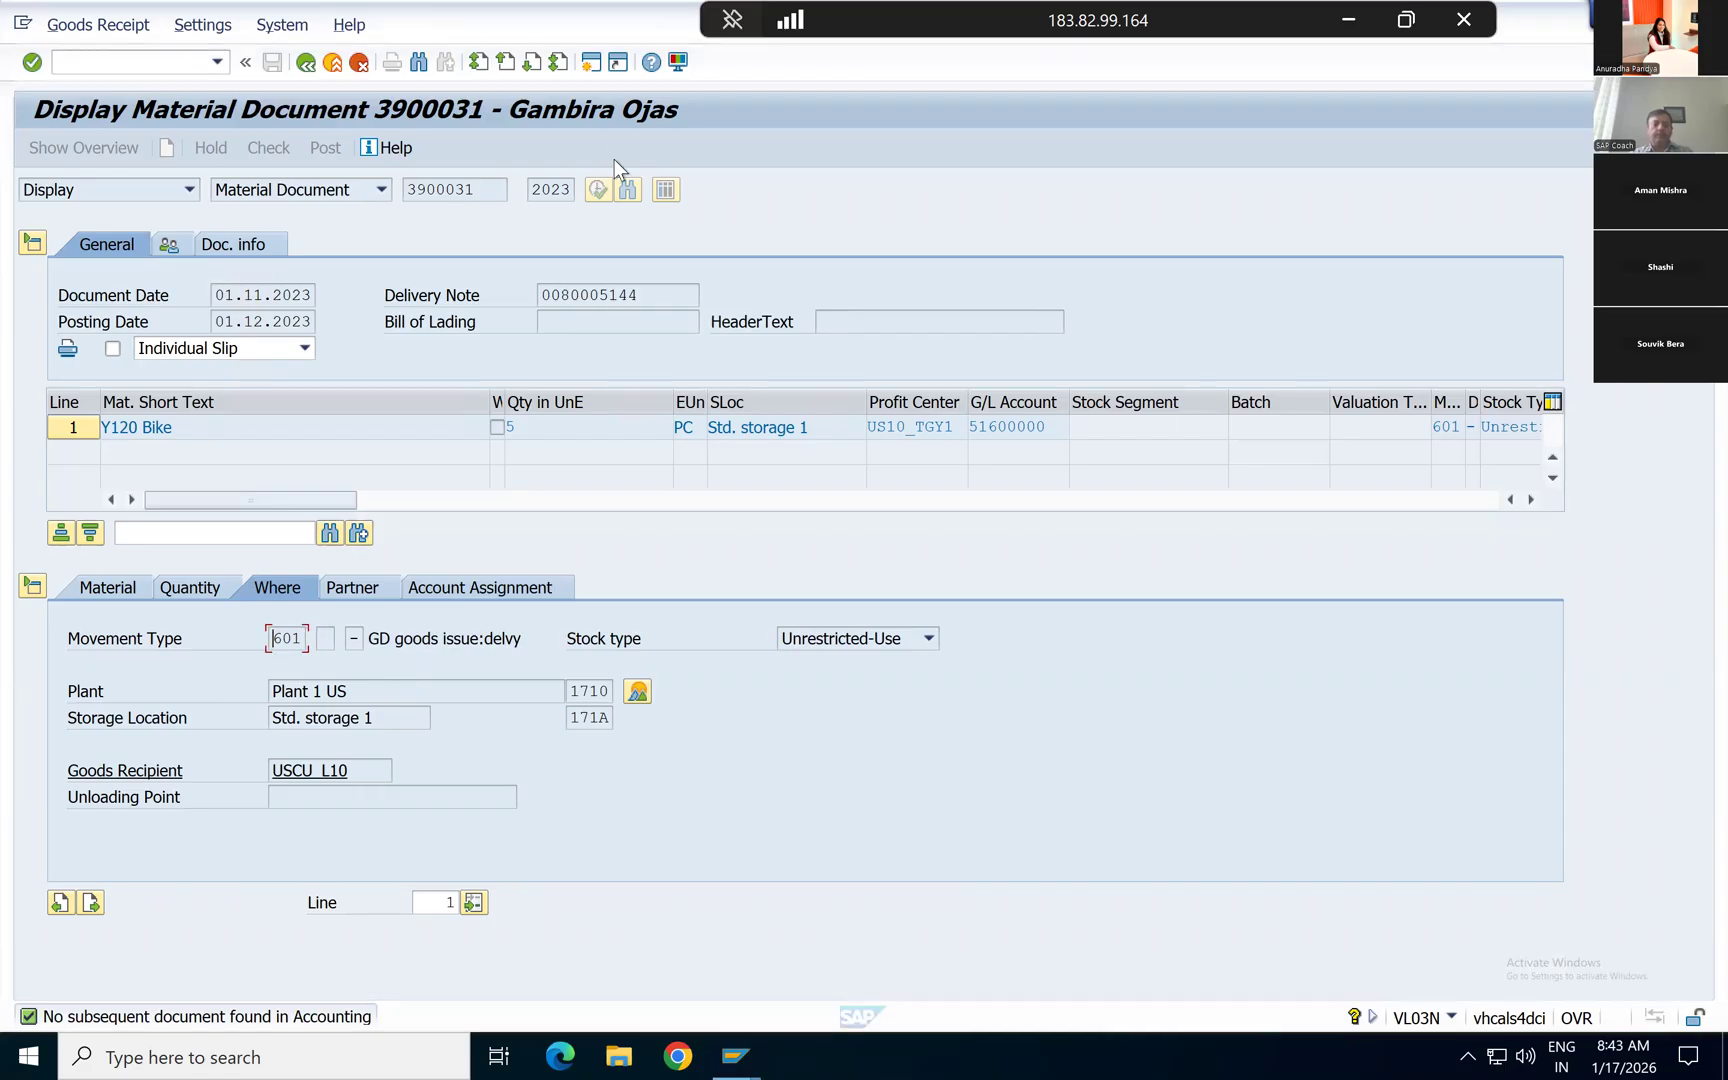
pyautogui.click(590, 63)
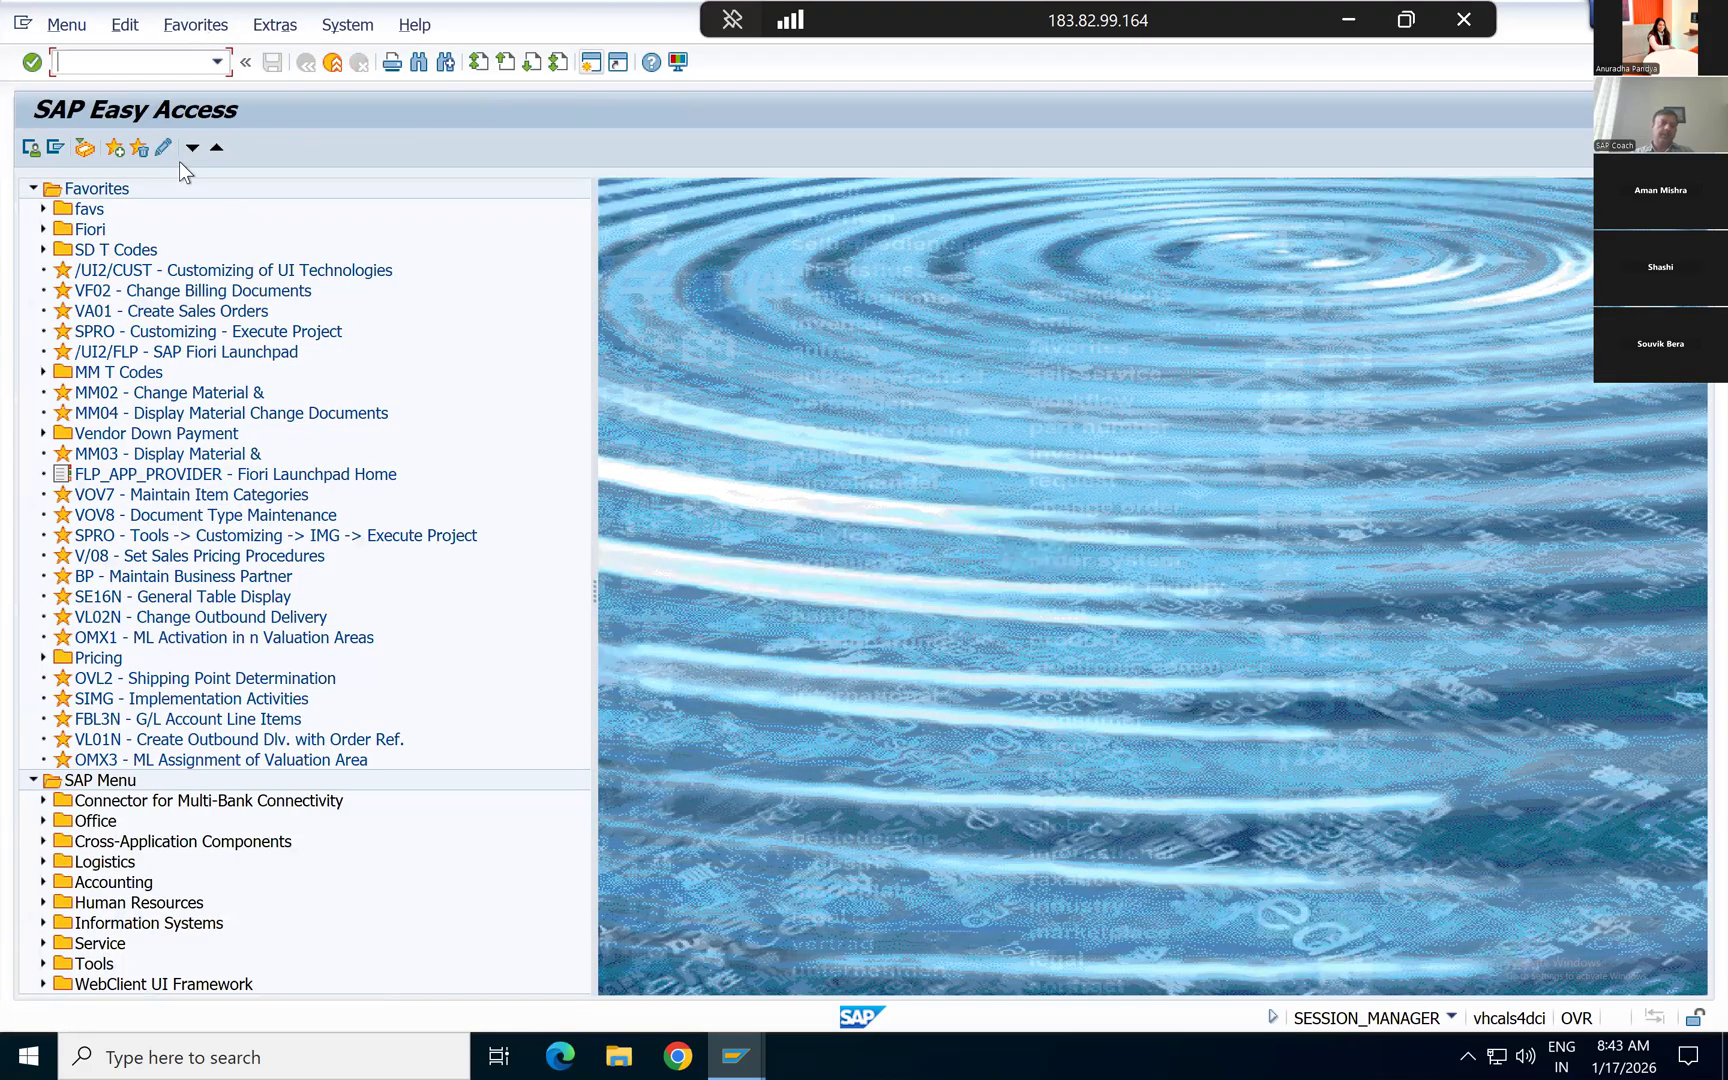
pyautogui.write('fb03')
pyautogui.press('Return')
pyautogui.click(109, 144)
pyautogui.press('Tab')
pyautogui.press('Tab')
pyautogui.press('Tab')
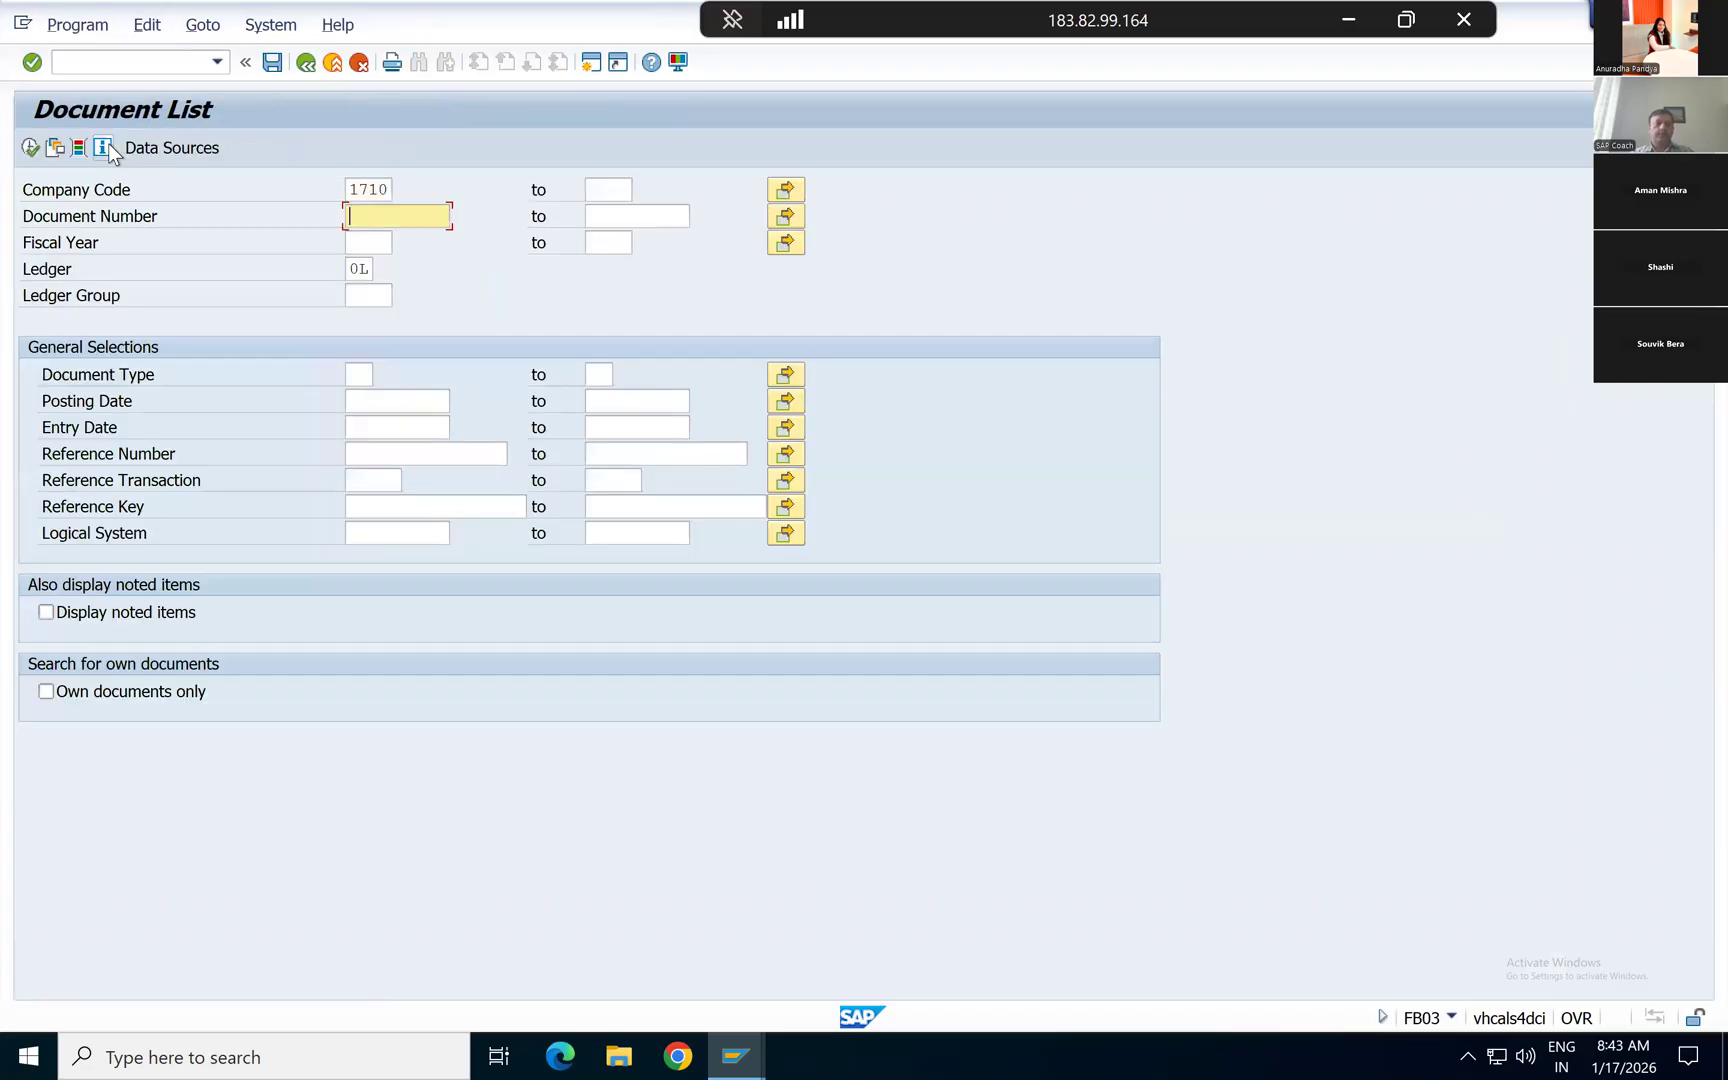
# Step: Restrict the document list selection to document types WL and RV
pyautogui.press('Tab')
pyautogui.press('Down')
pyautogui.press('Return')
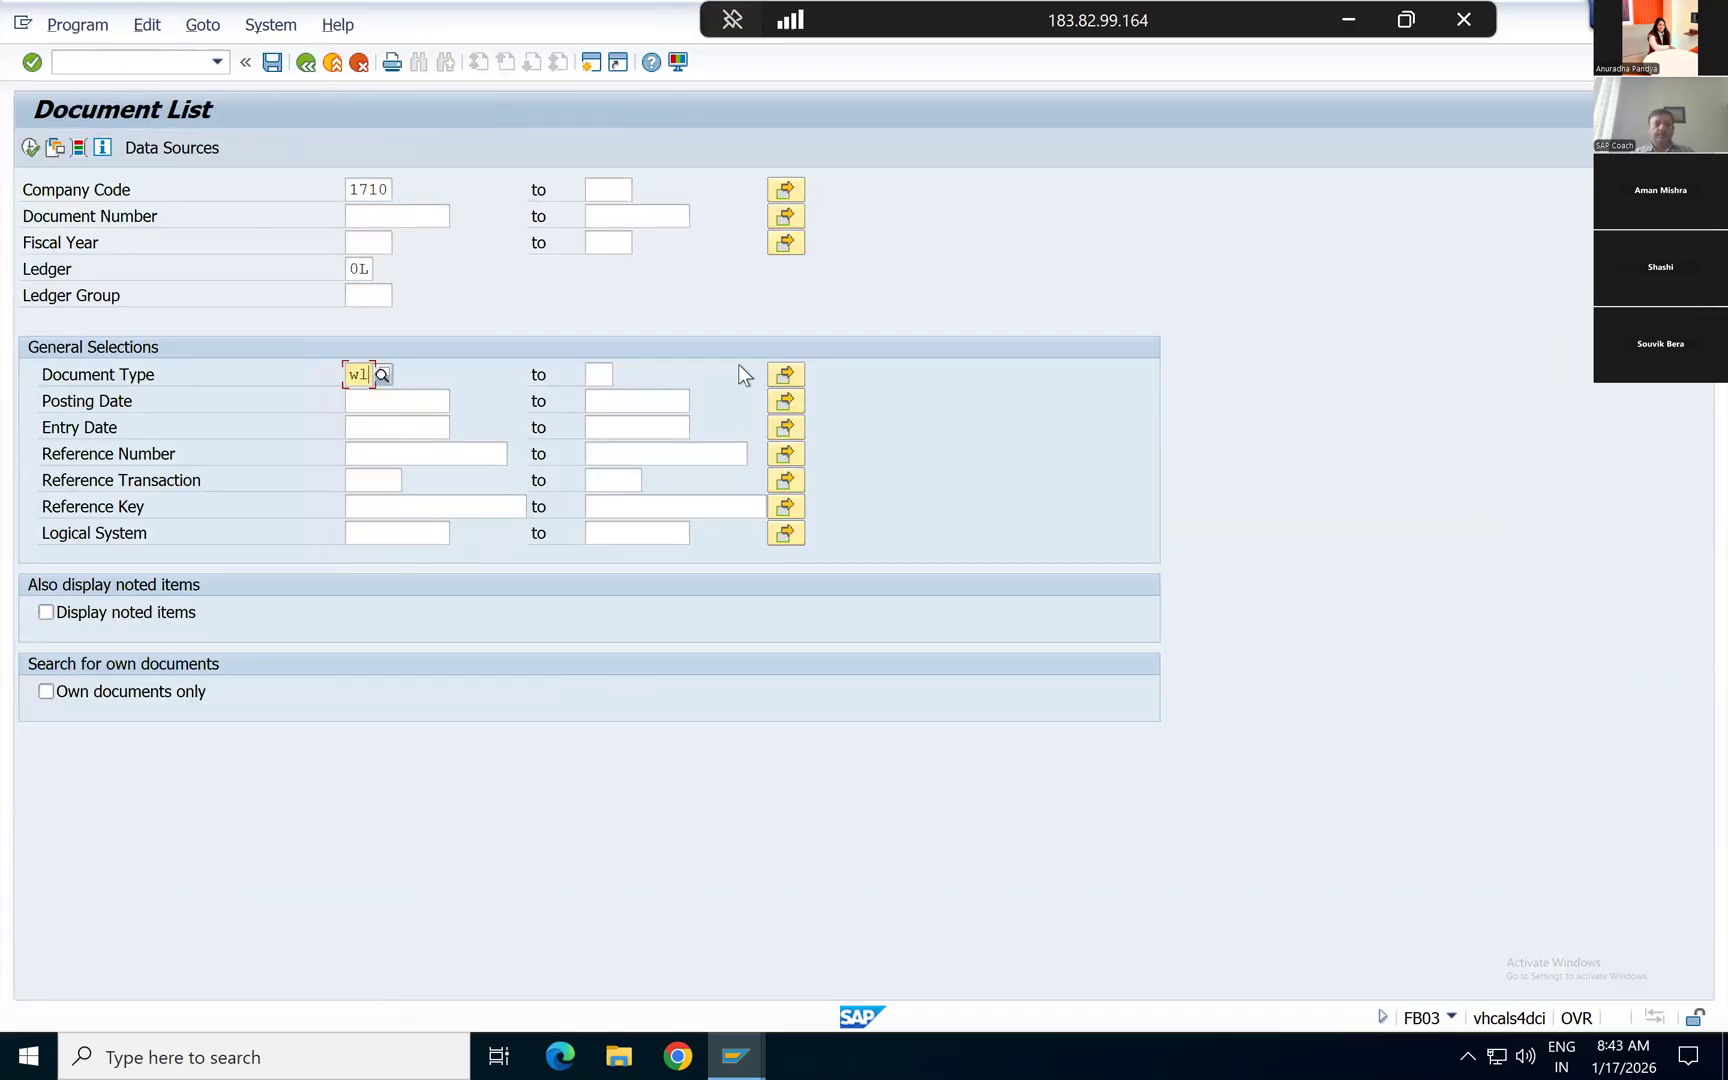
pyautogui.click(785, 374)
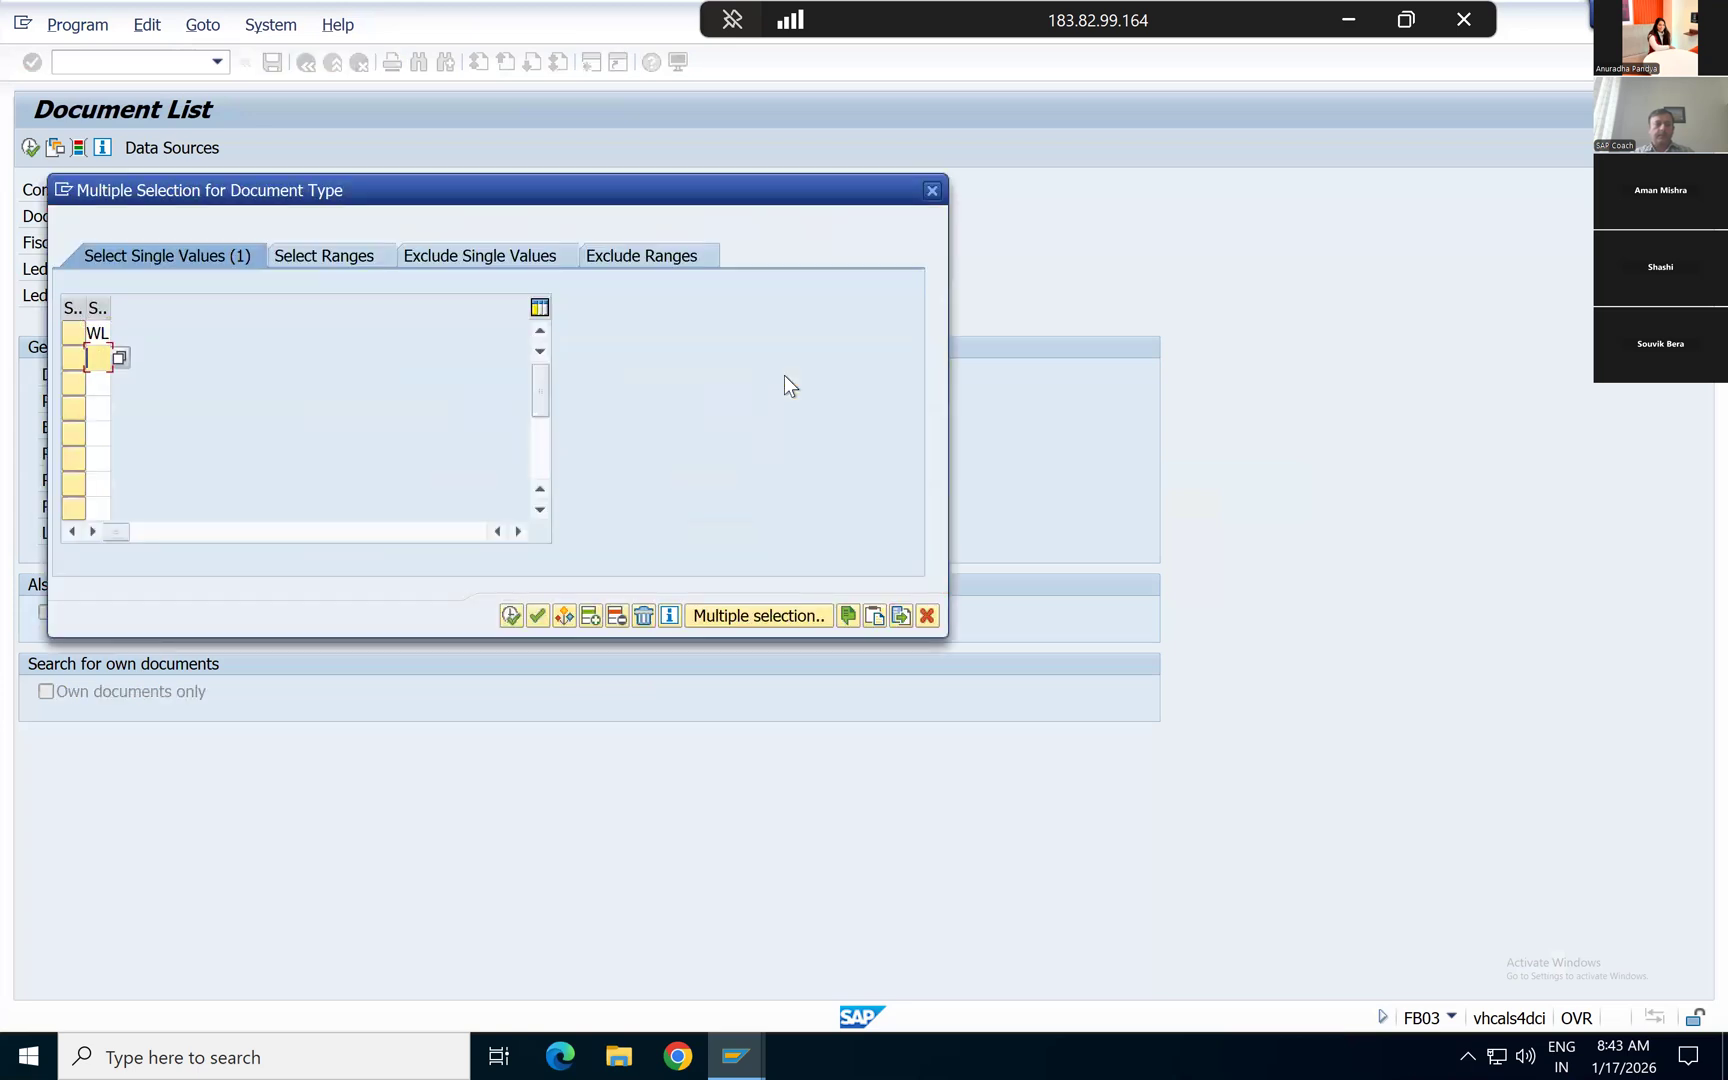
pyautogui.press('Down')
pyautogui.press('Down')
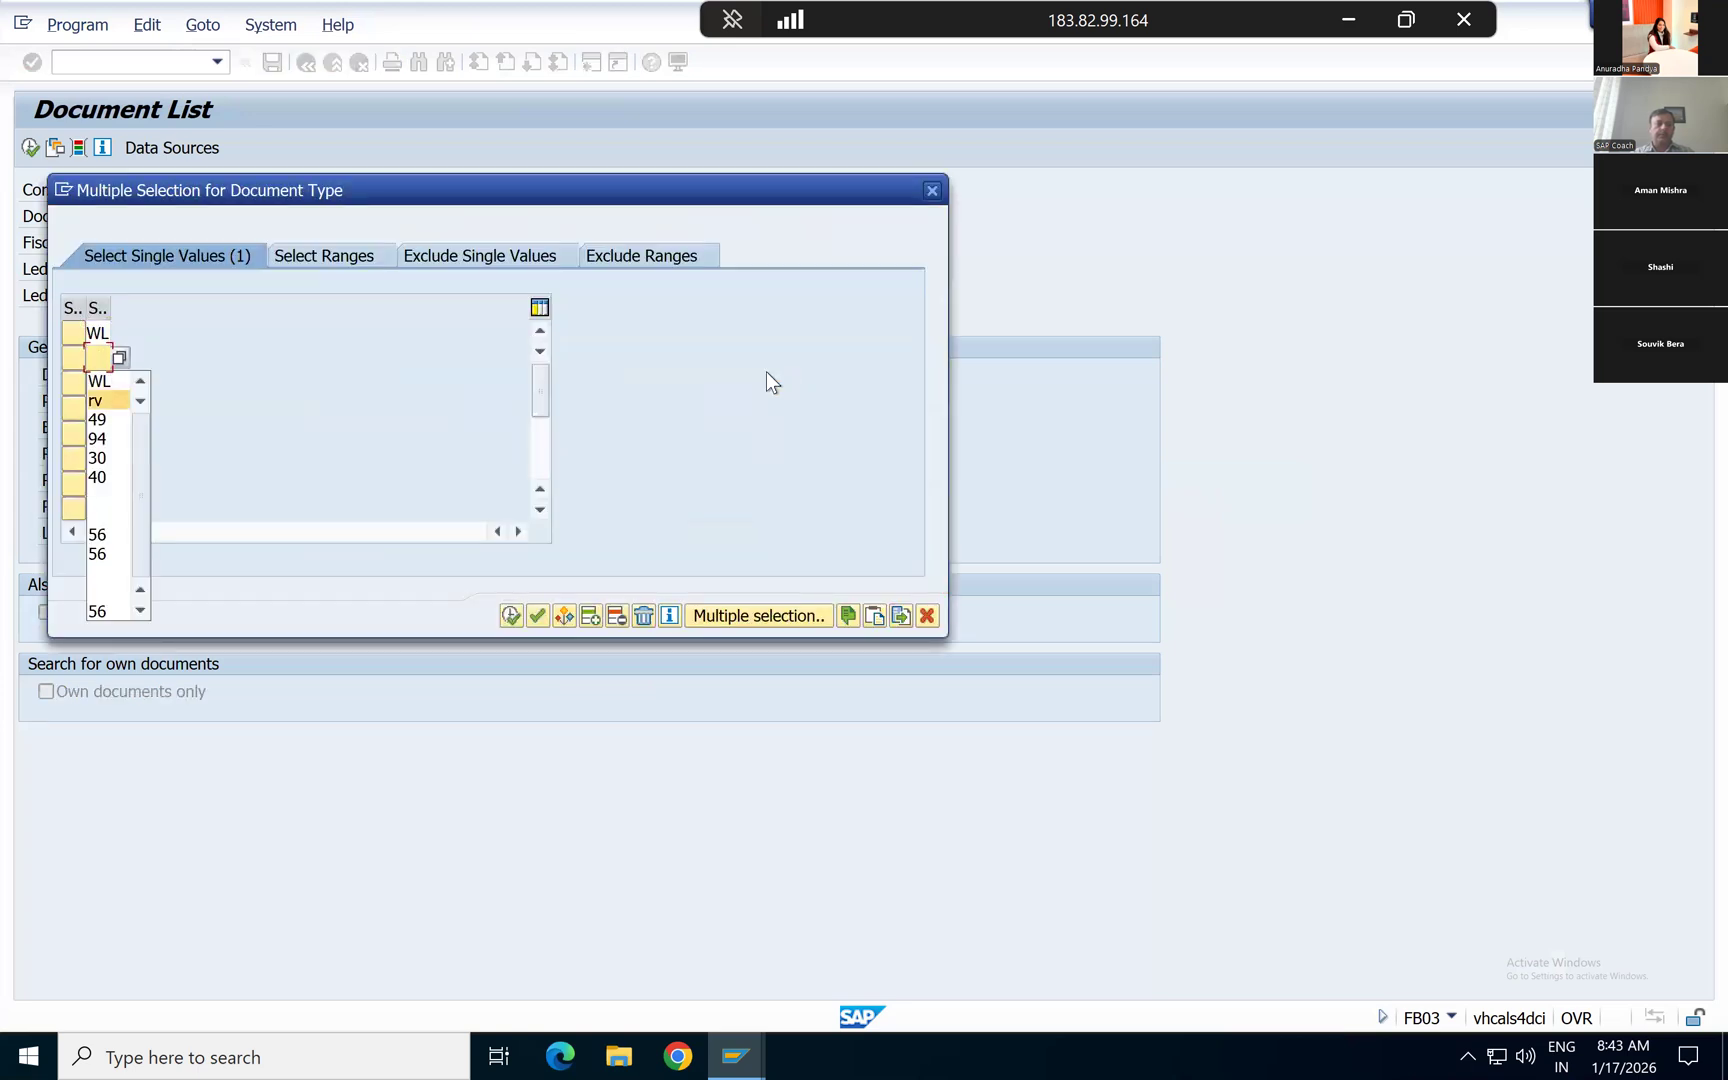
pyautogui.press('Return')
pyautogui.press('Return')
pyautogui.click(510, 615)
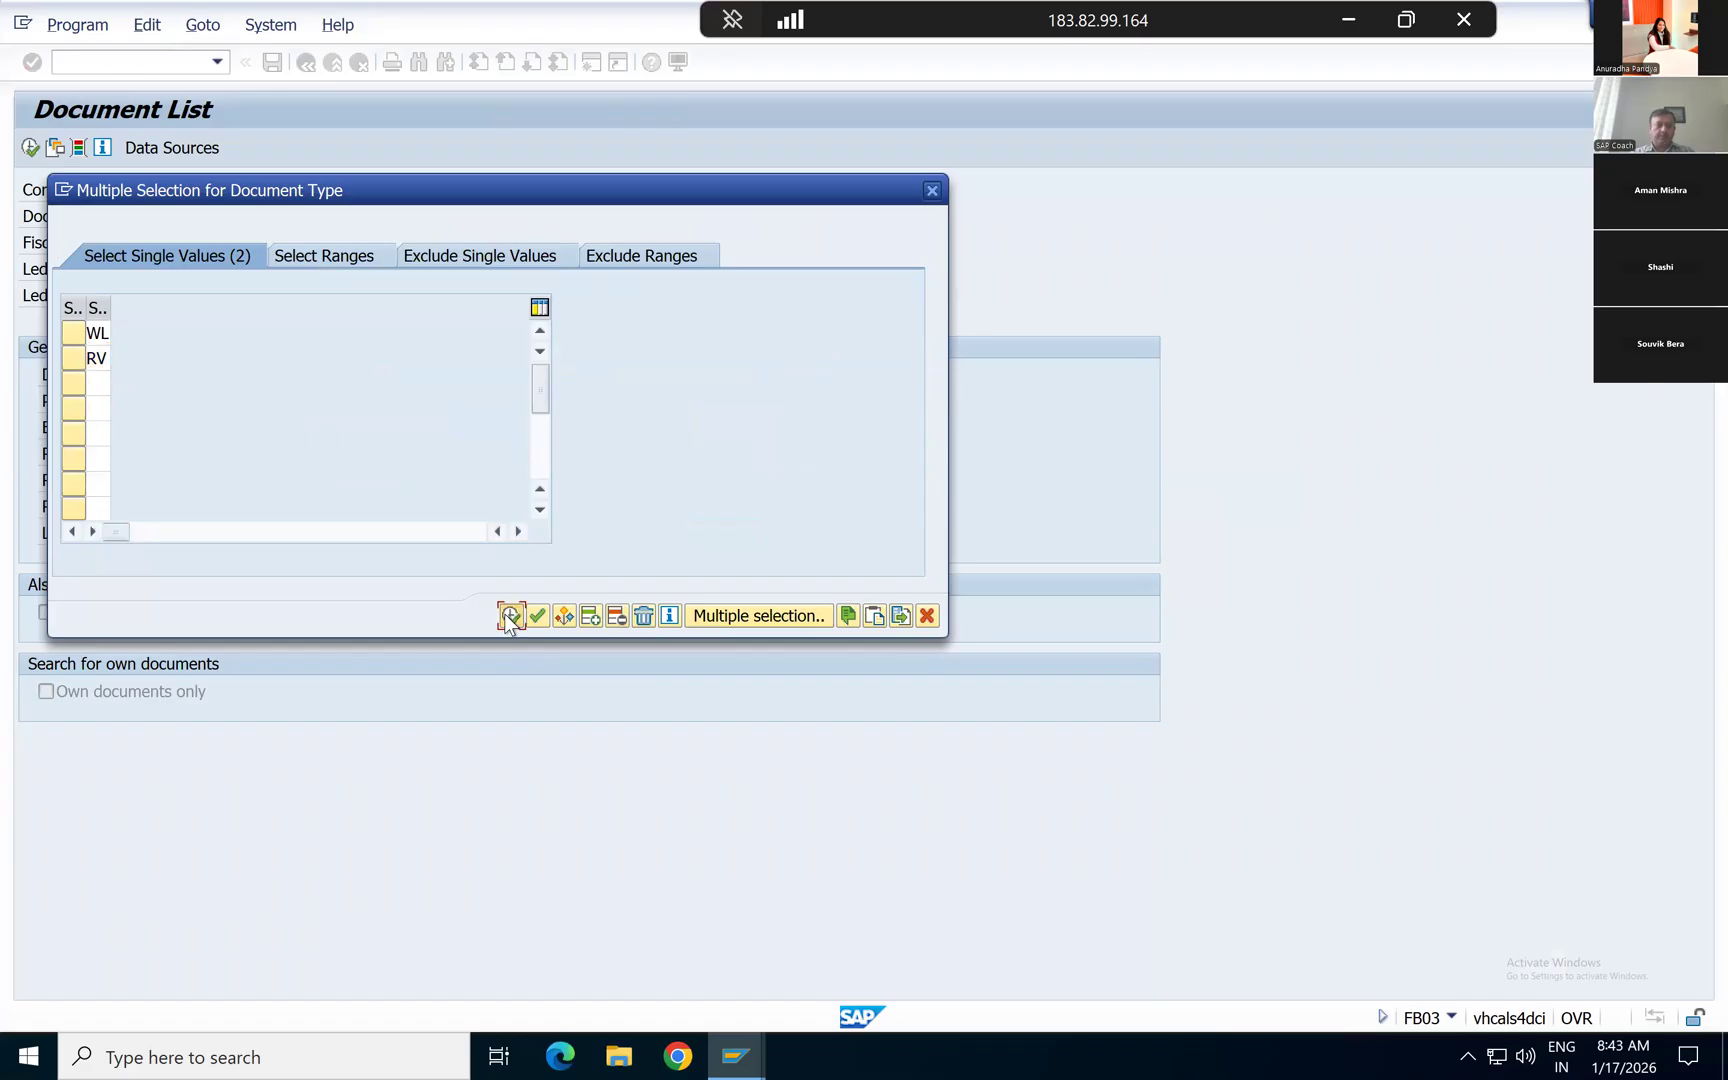
# Step: Run the list for own documents only and open the goods issue accounting document from it
pyautogui.click(84, 690)
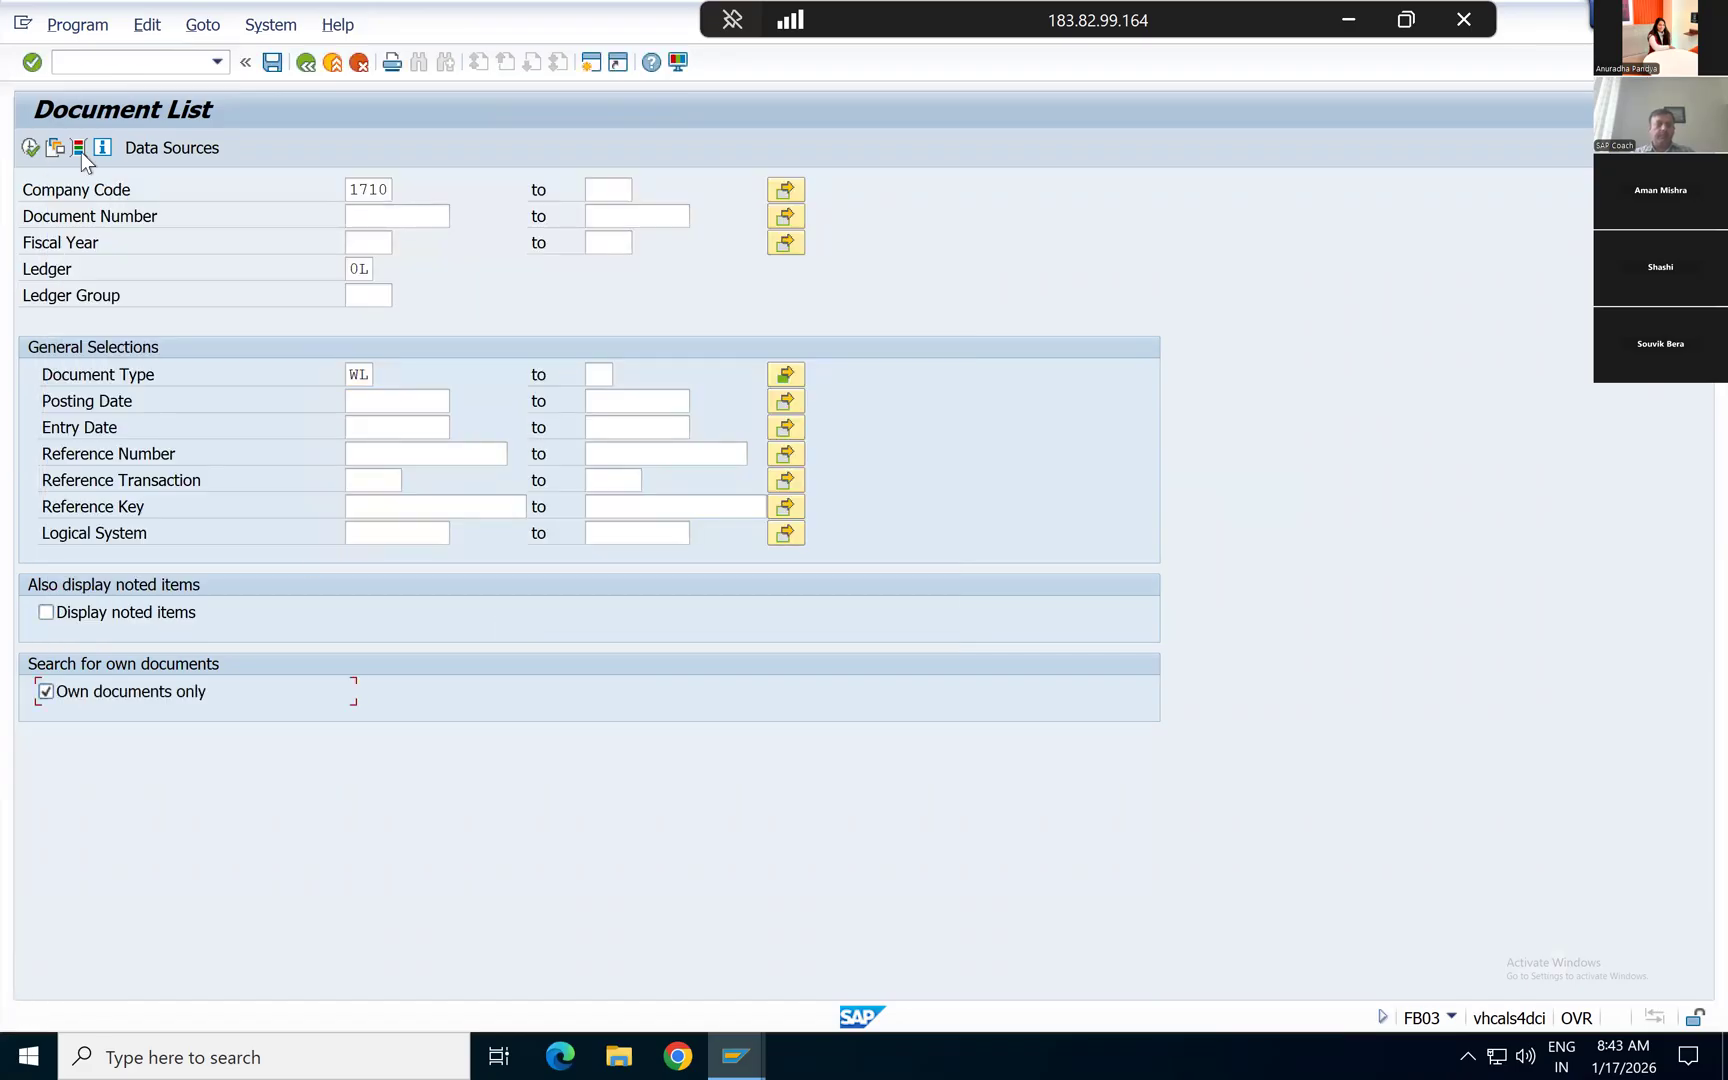
pyautogui.click(30, 147)
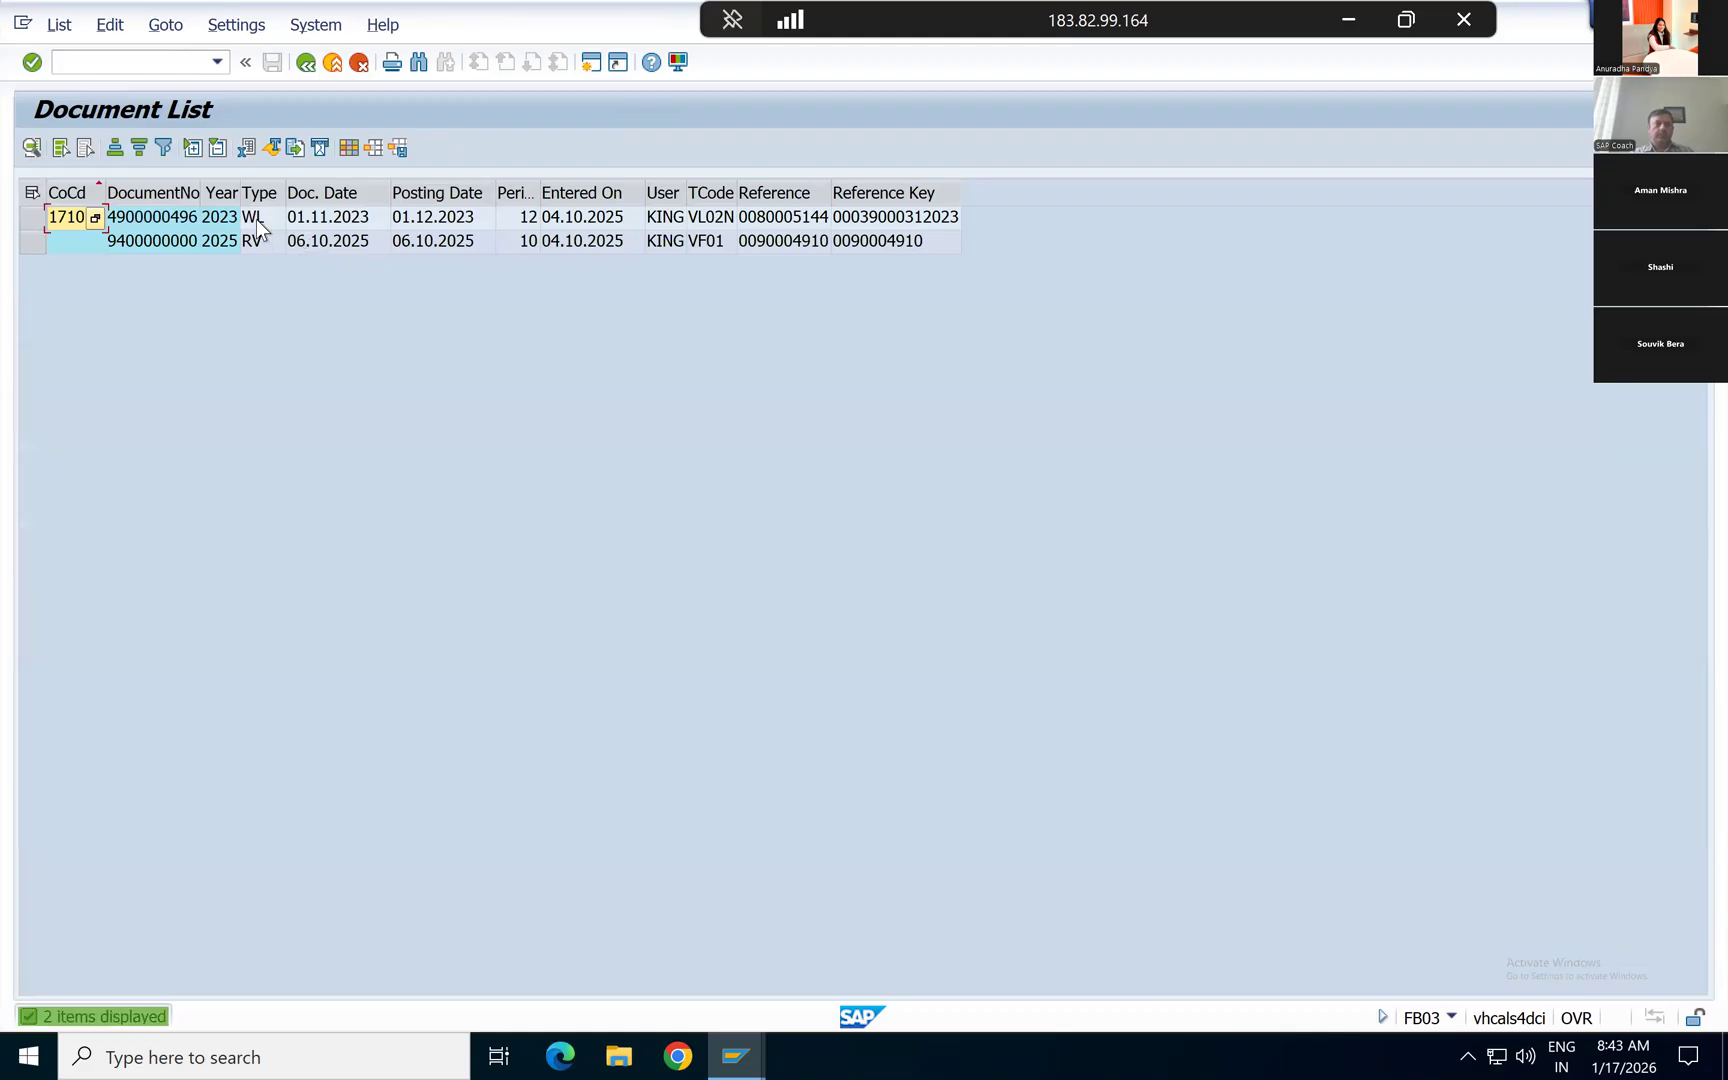
pyautogui.doubleClick(255, 218)
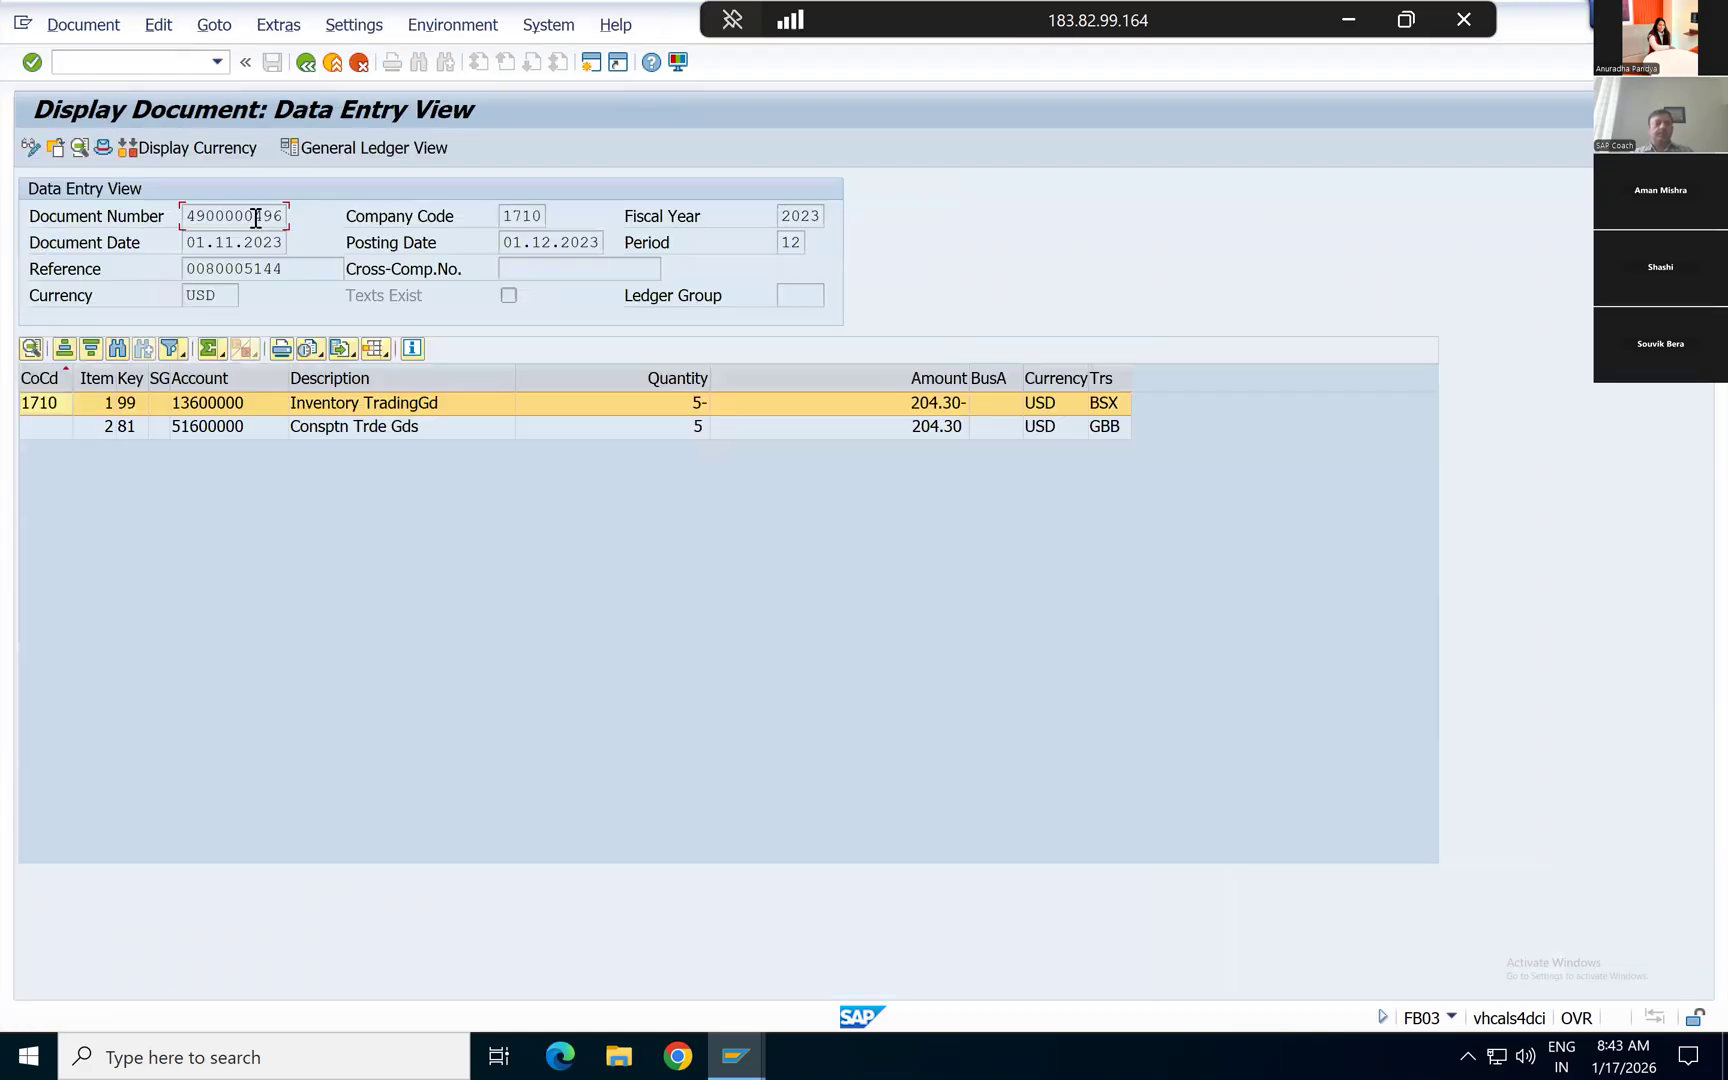
# Step: Display the accounting document's header and compare its reference key with the material document's number and year
pyautogui.click(104, 148)
pyautogui.moveTo(505, 272); pyautogui.dragTo(705, 443)
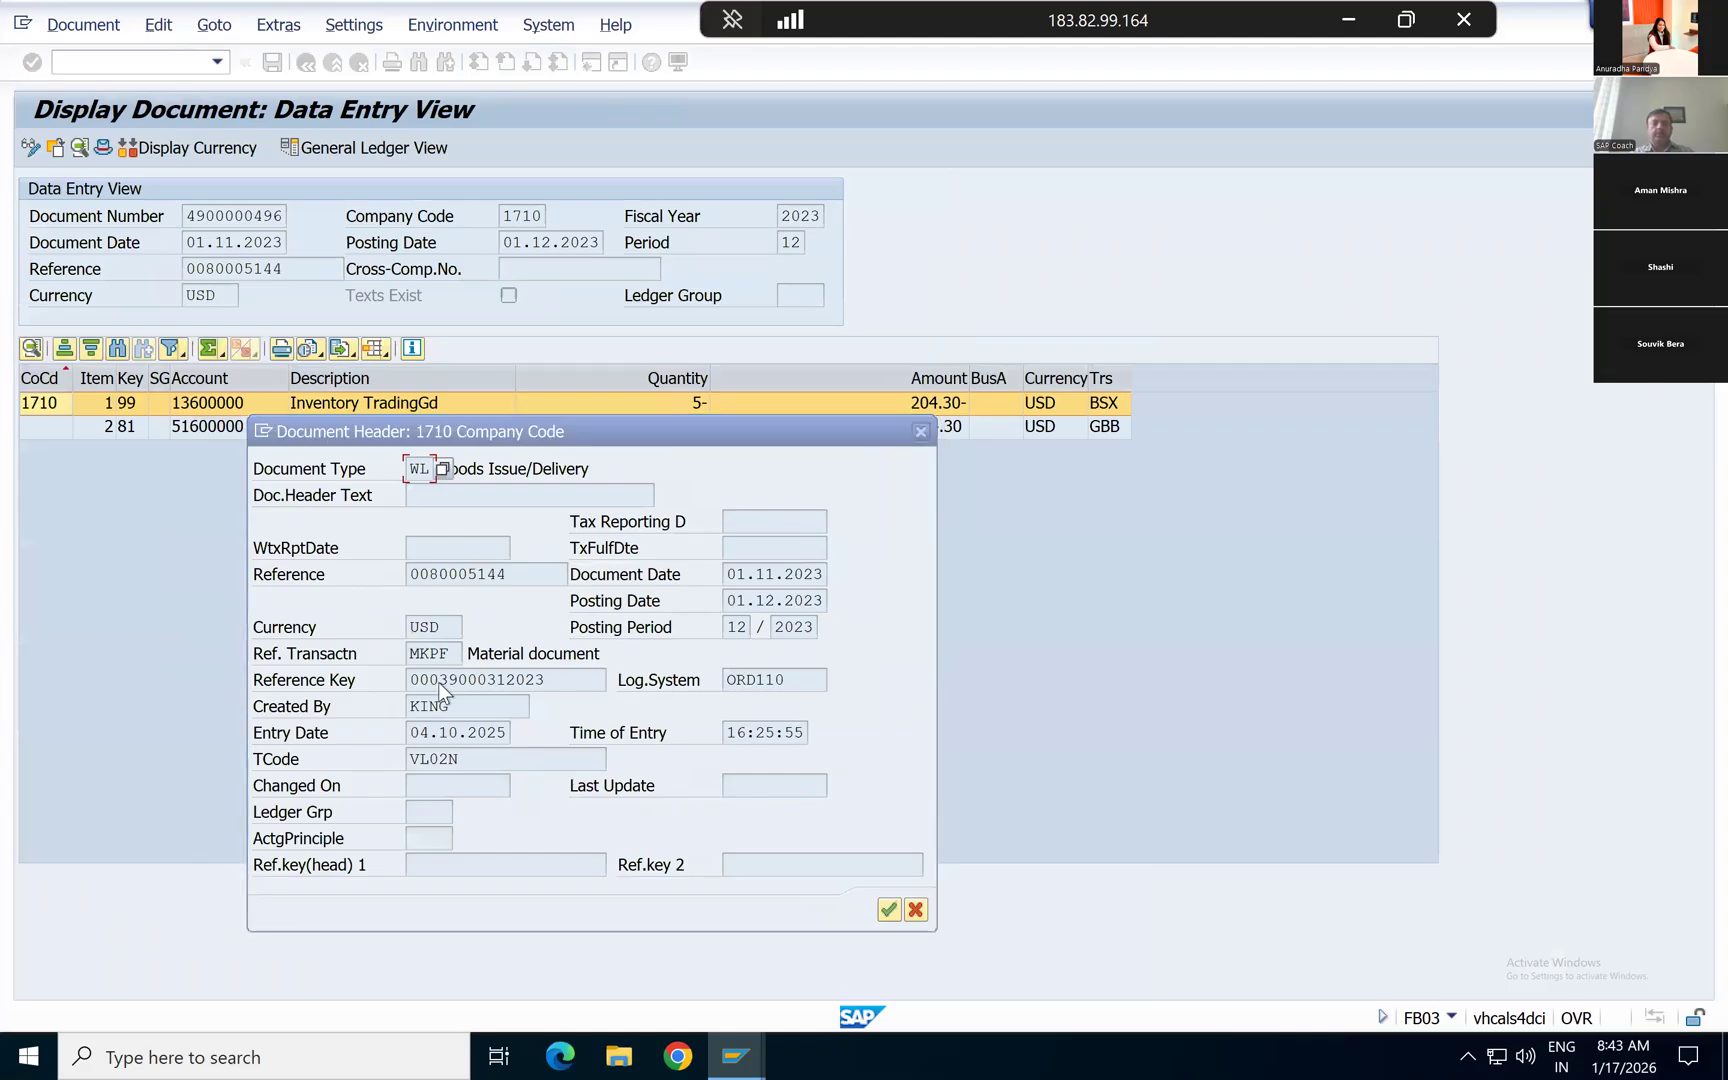
pyautogui.hotkey('alt', 'Tab')
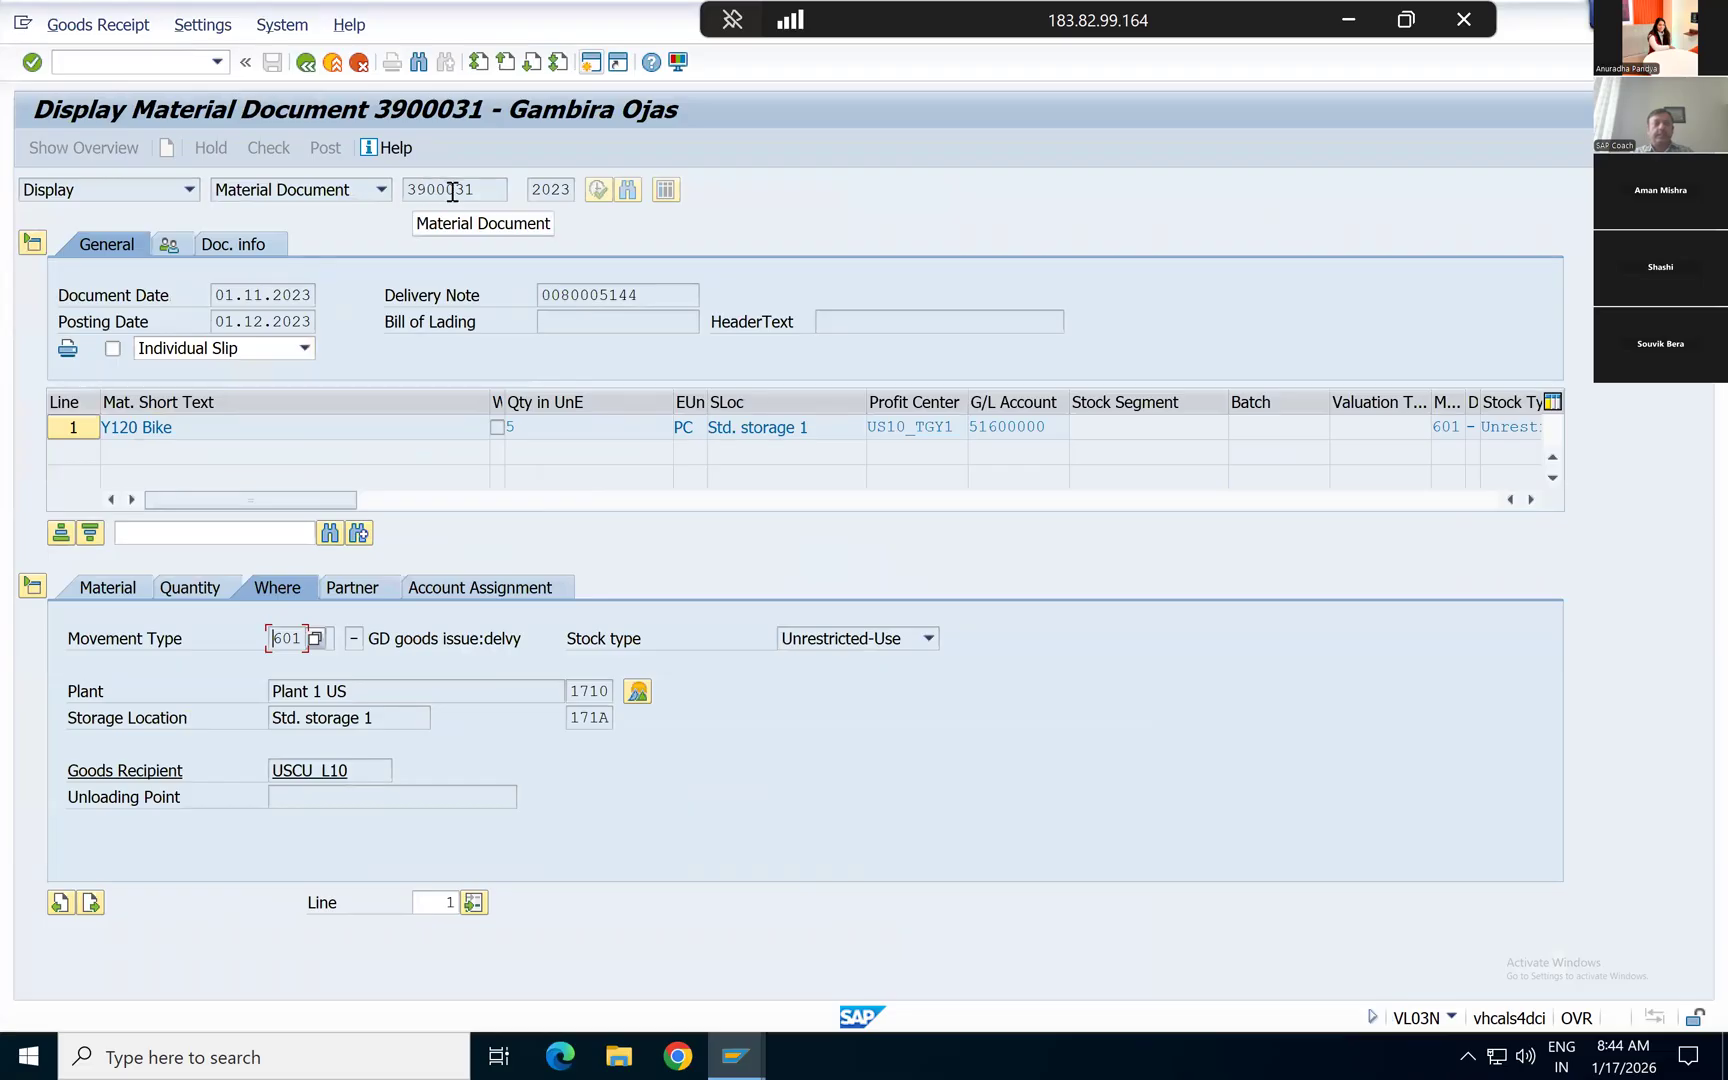
pyautogui.click(551, 189)
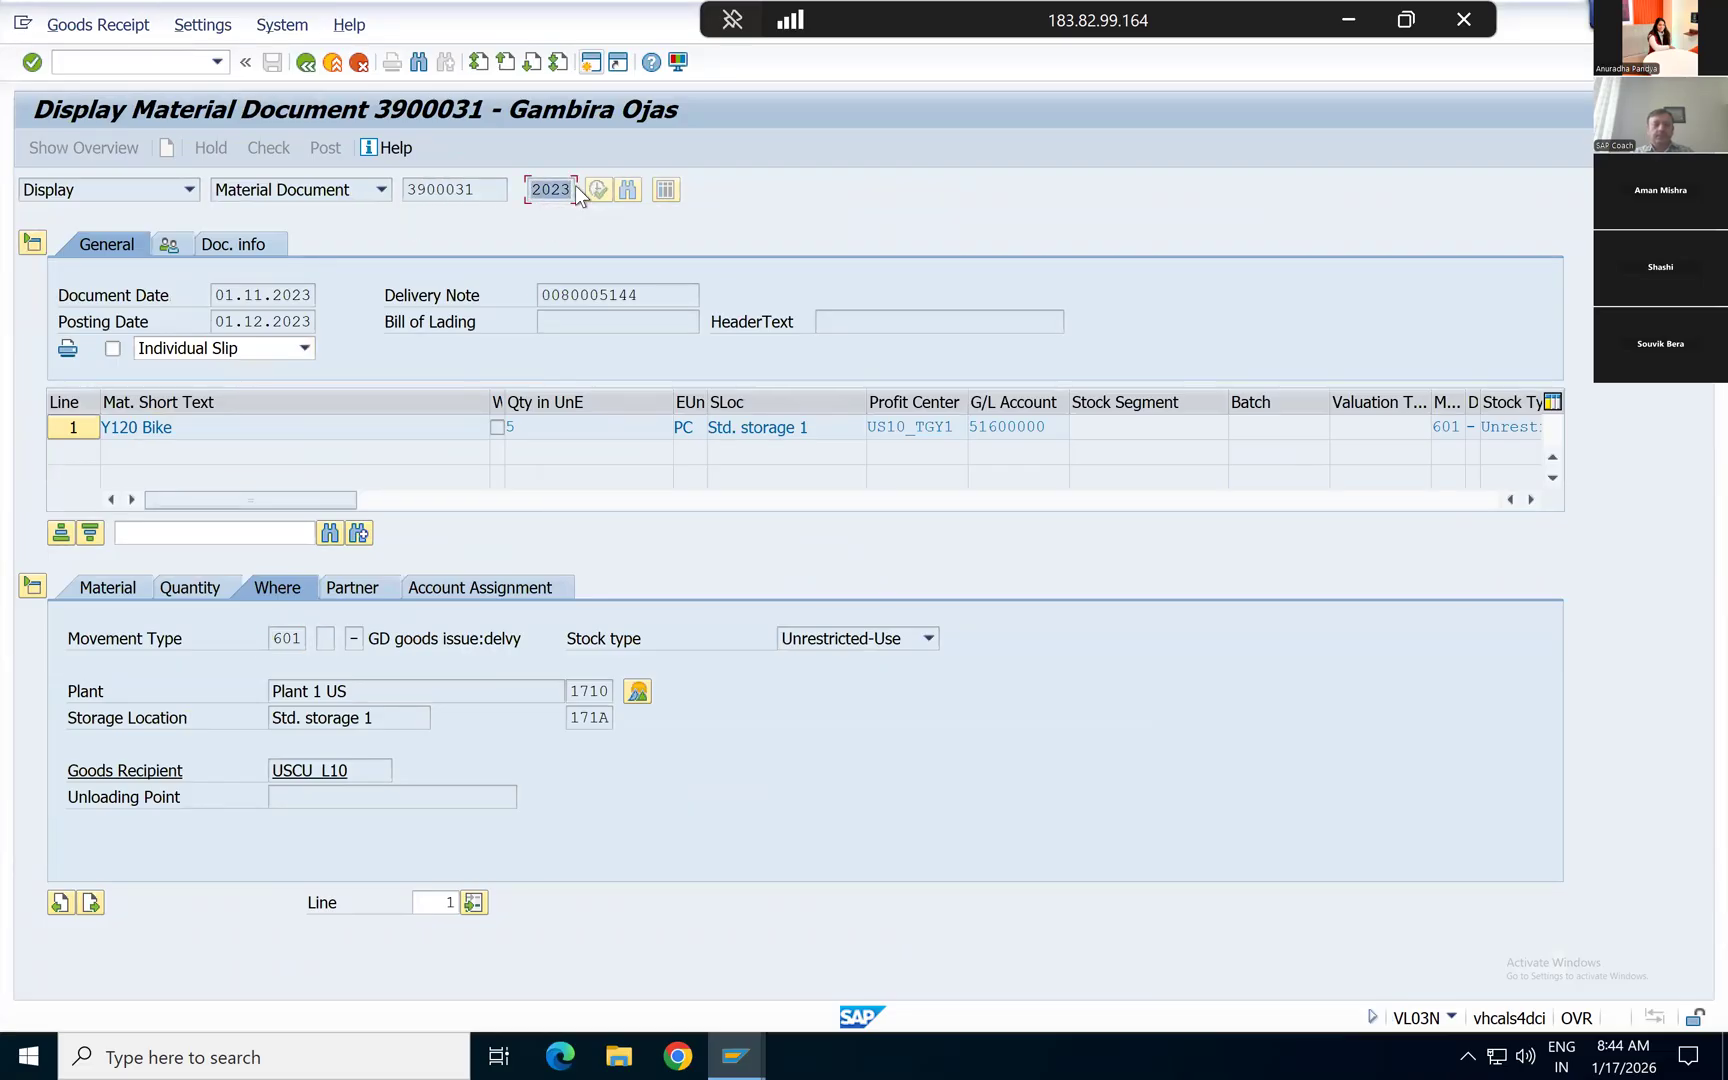
pyautogui.hotkey('alt', 'Tab')
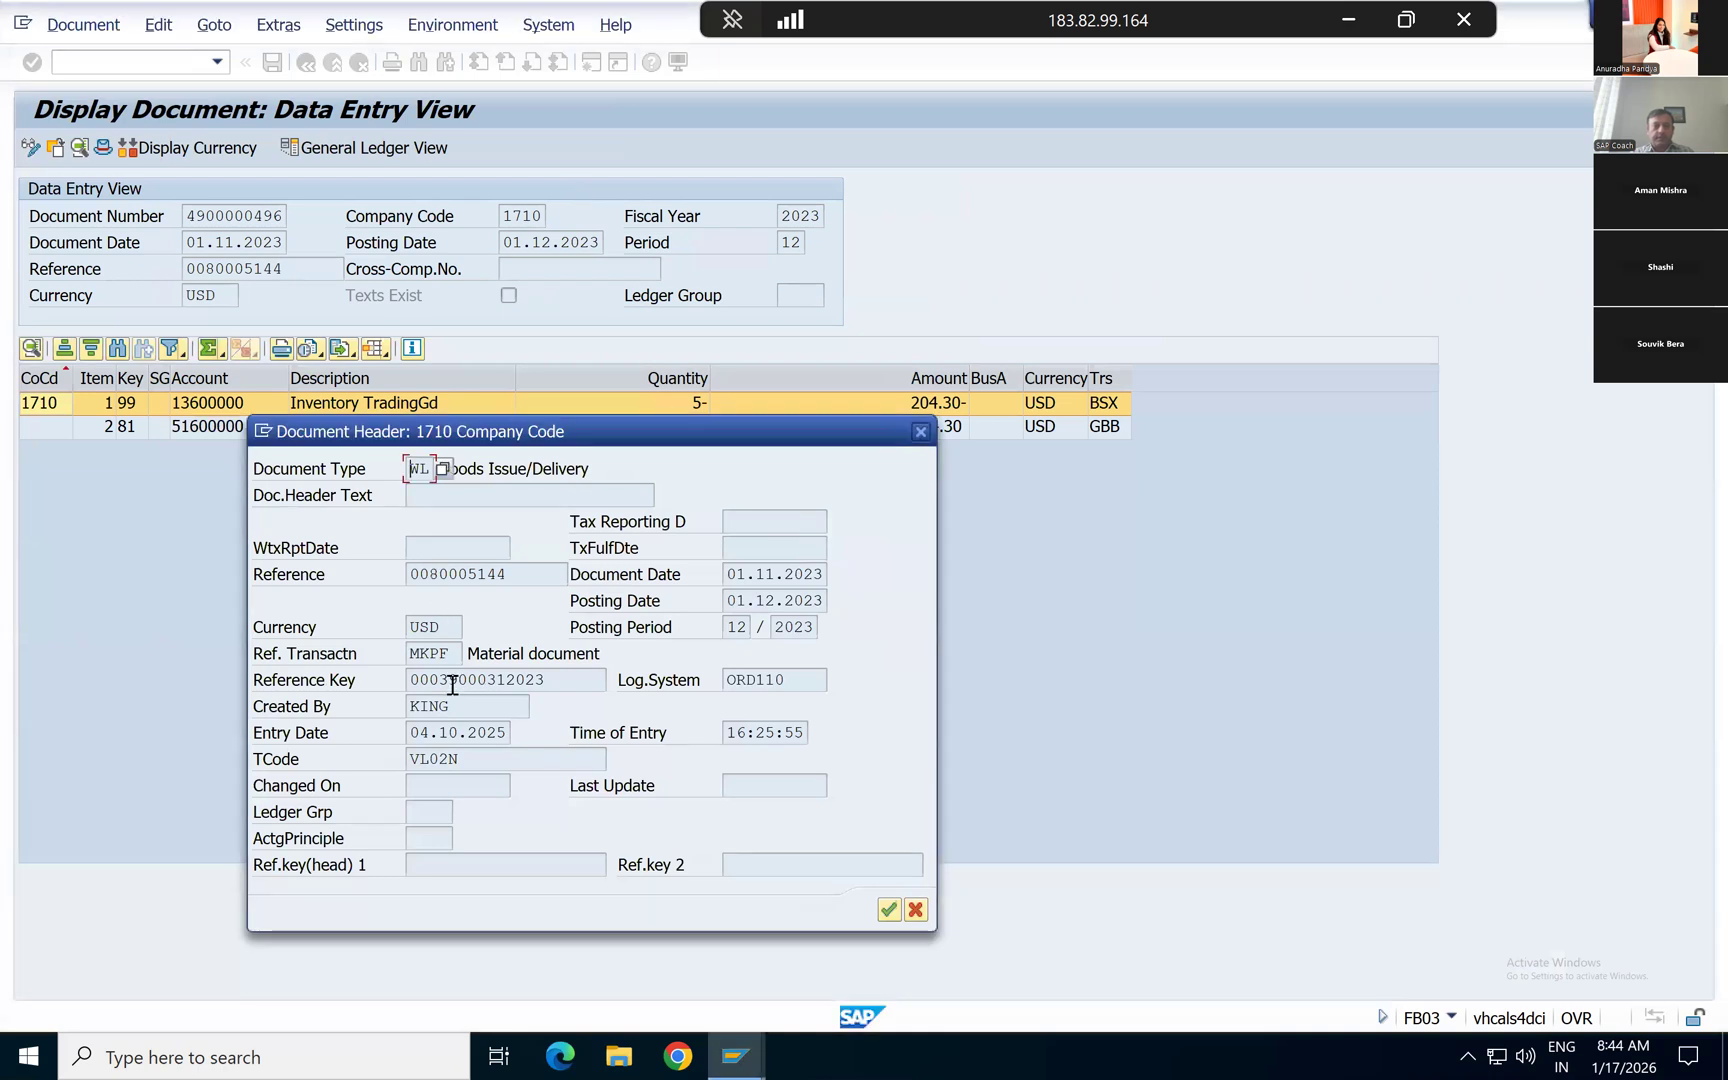
# Step: Examine the reference key and the transaction code in the document header, and close the header
pyautogui.moveTo(437, 680); pyautogui.dragTo(545, 680)
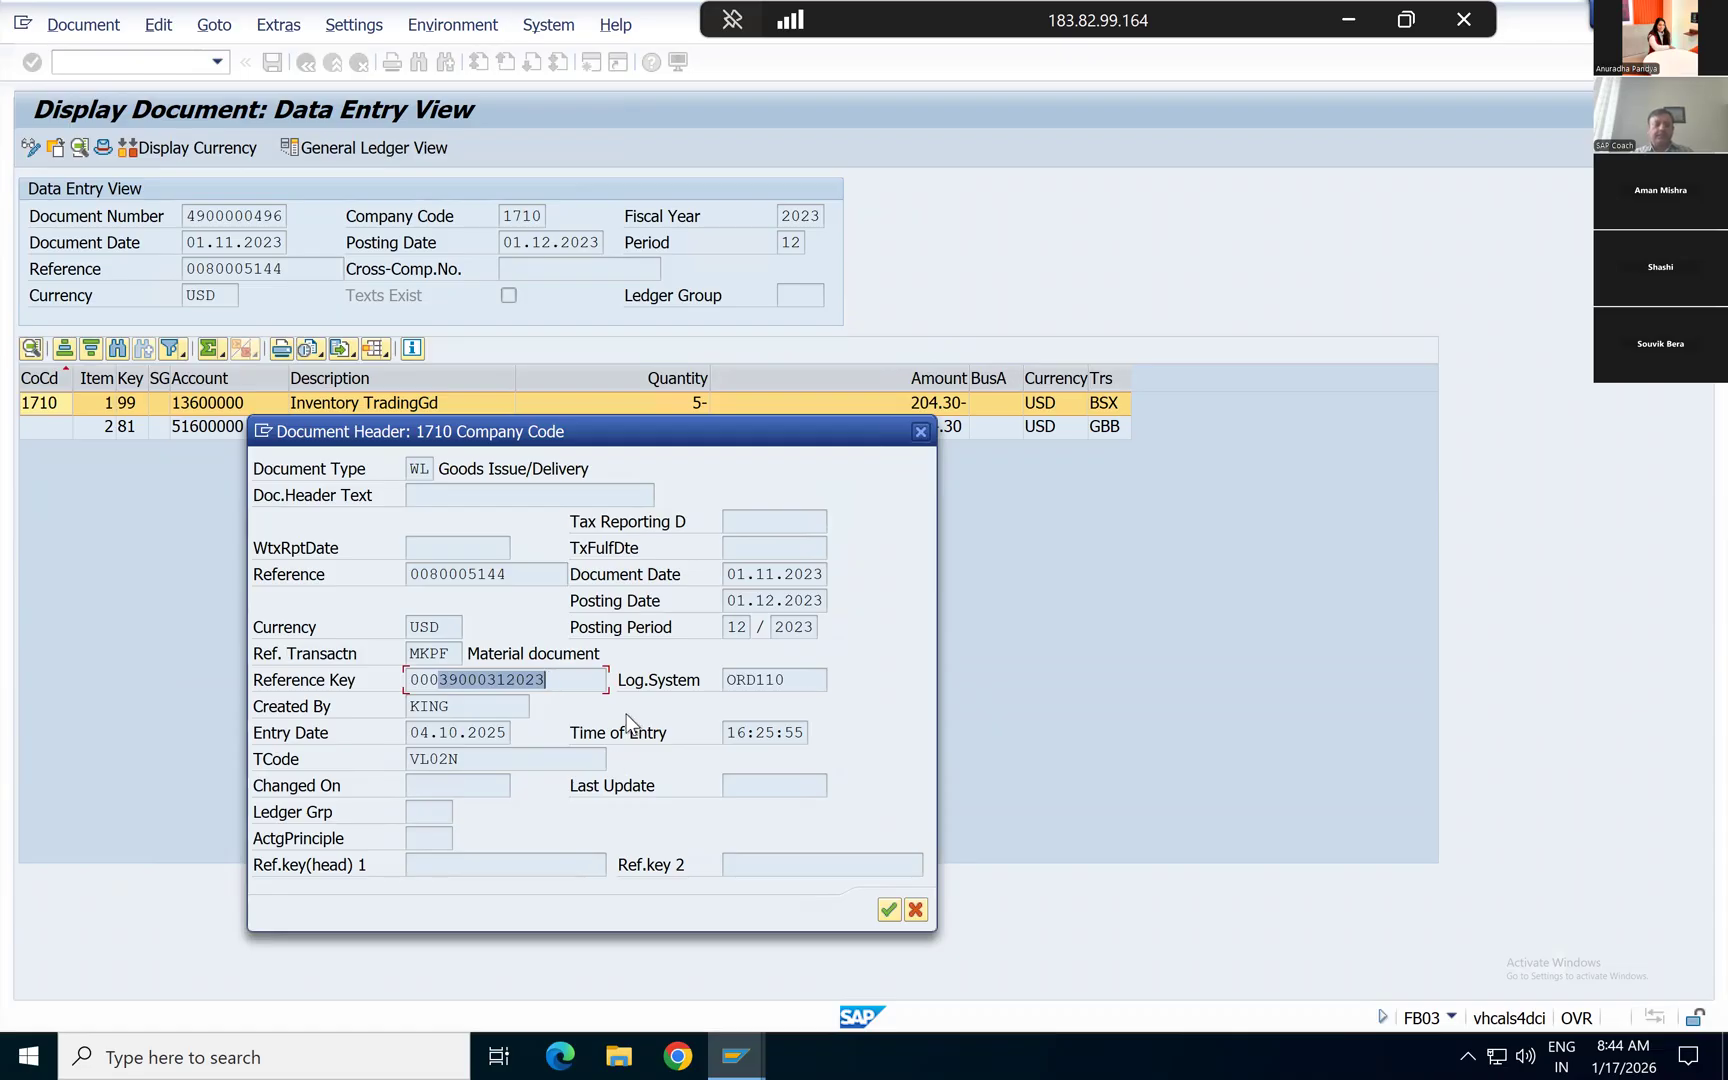
pyautogui.click(559, 680)
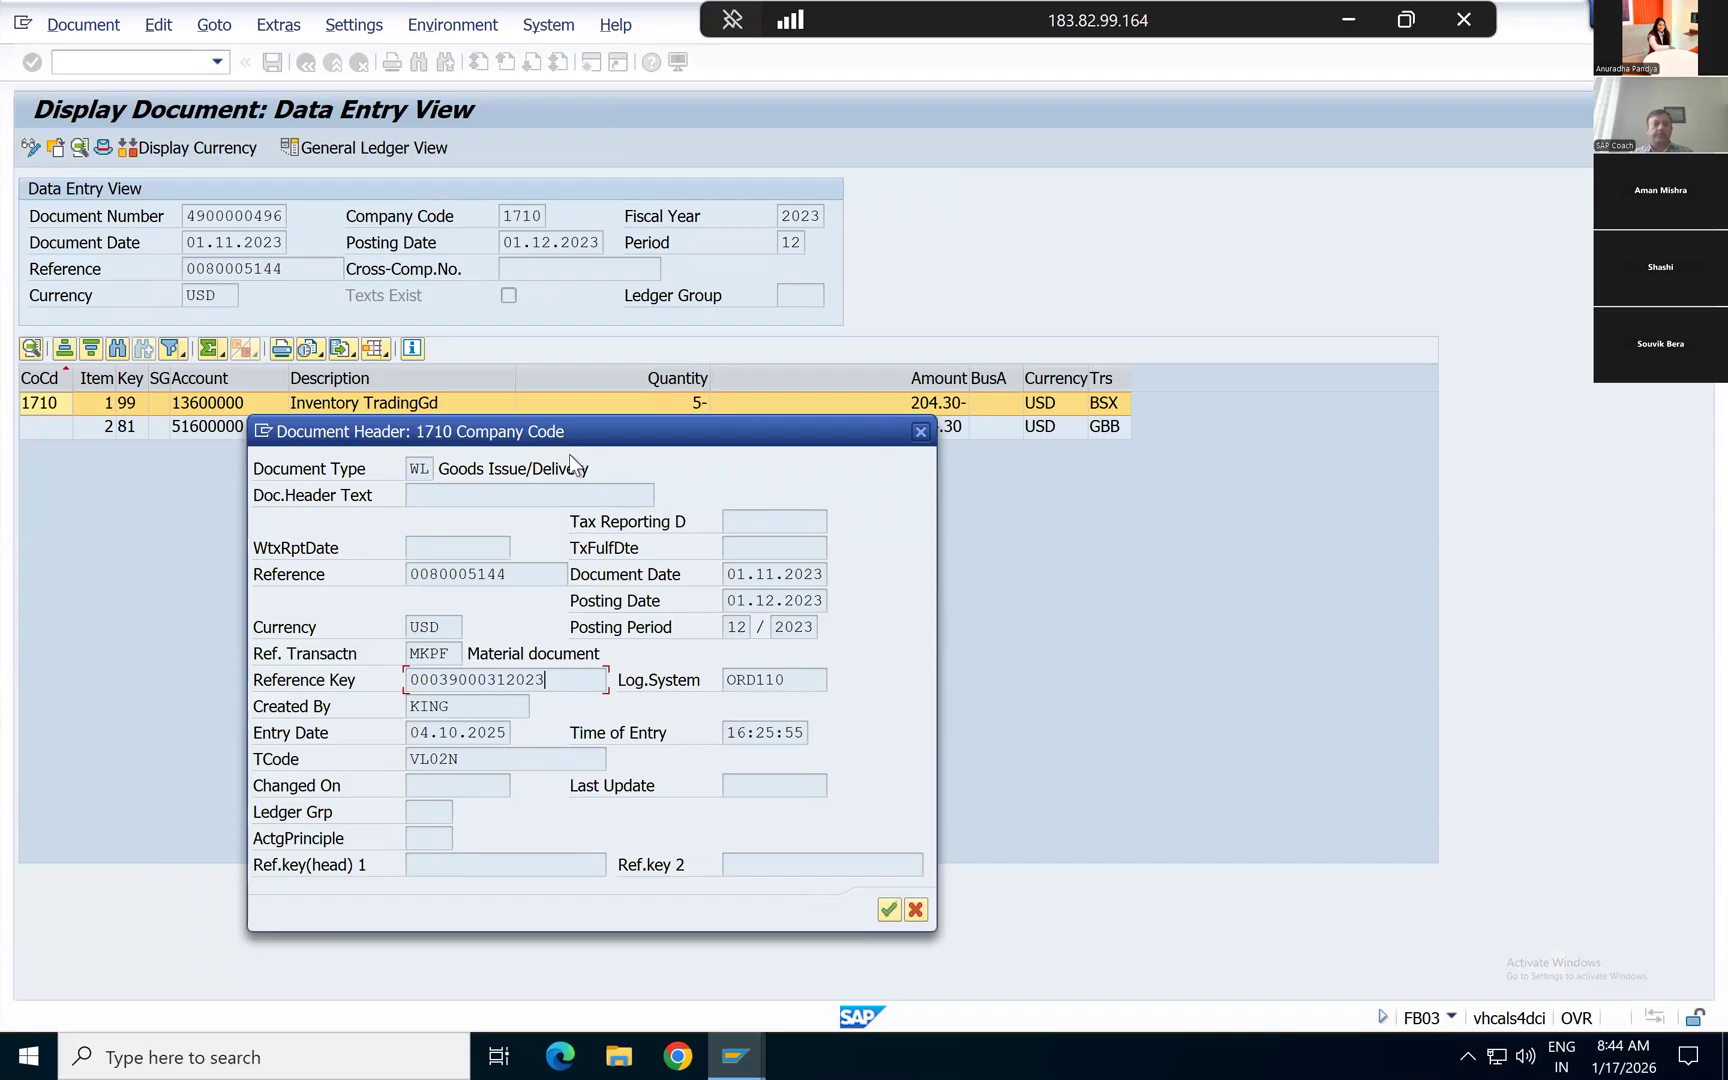
pyautogui.moveTo(568, 433); pyautogui.dragTo(568, 467)
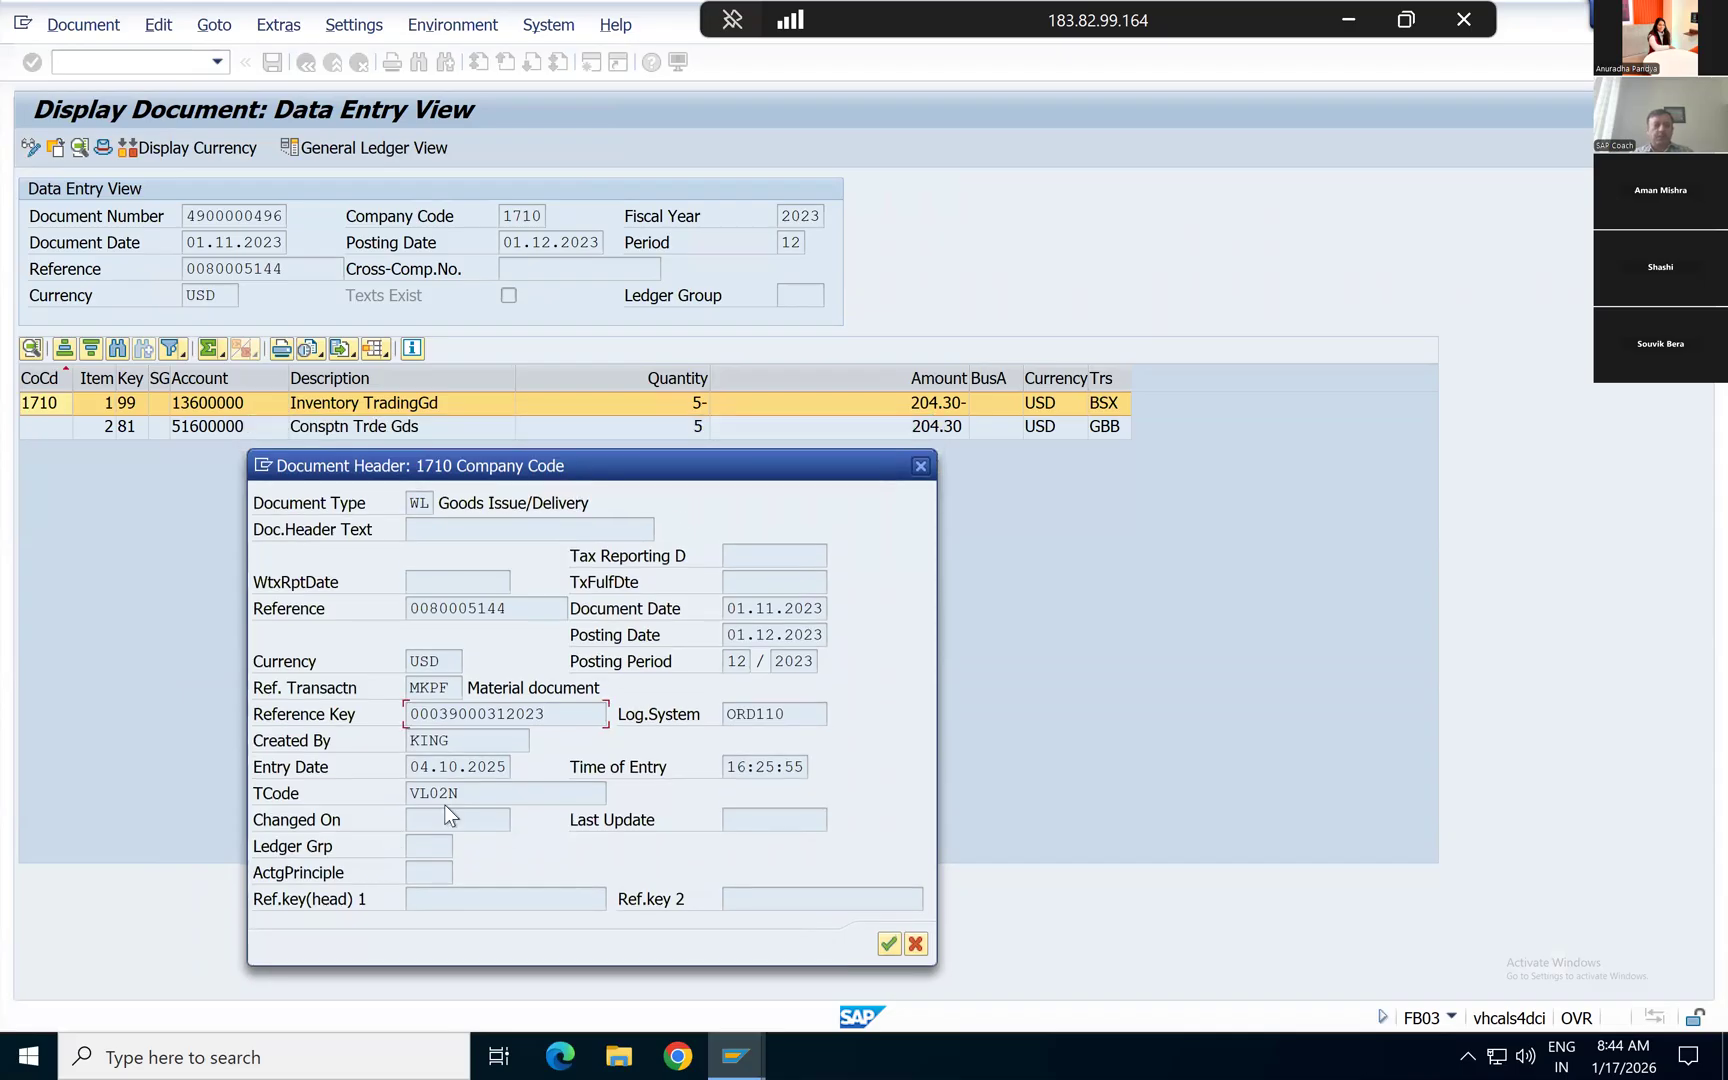
pyautogui.click(474, 795)
pyautogui.press('Return')
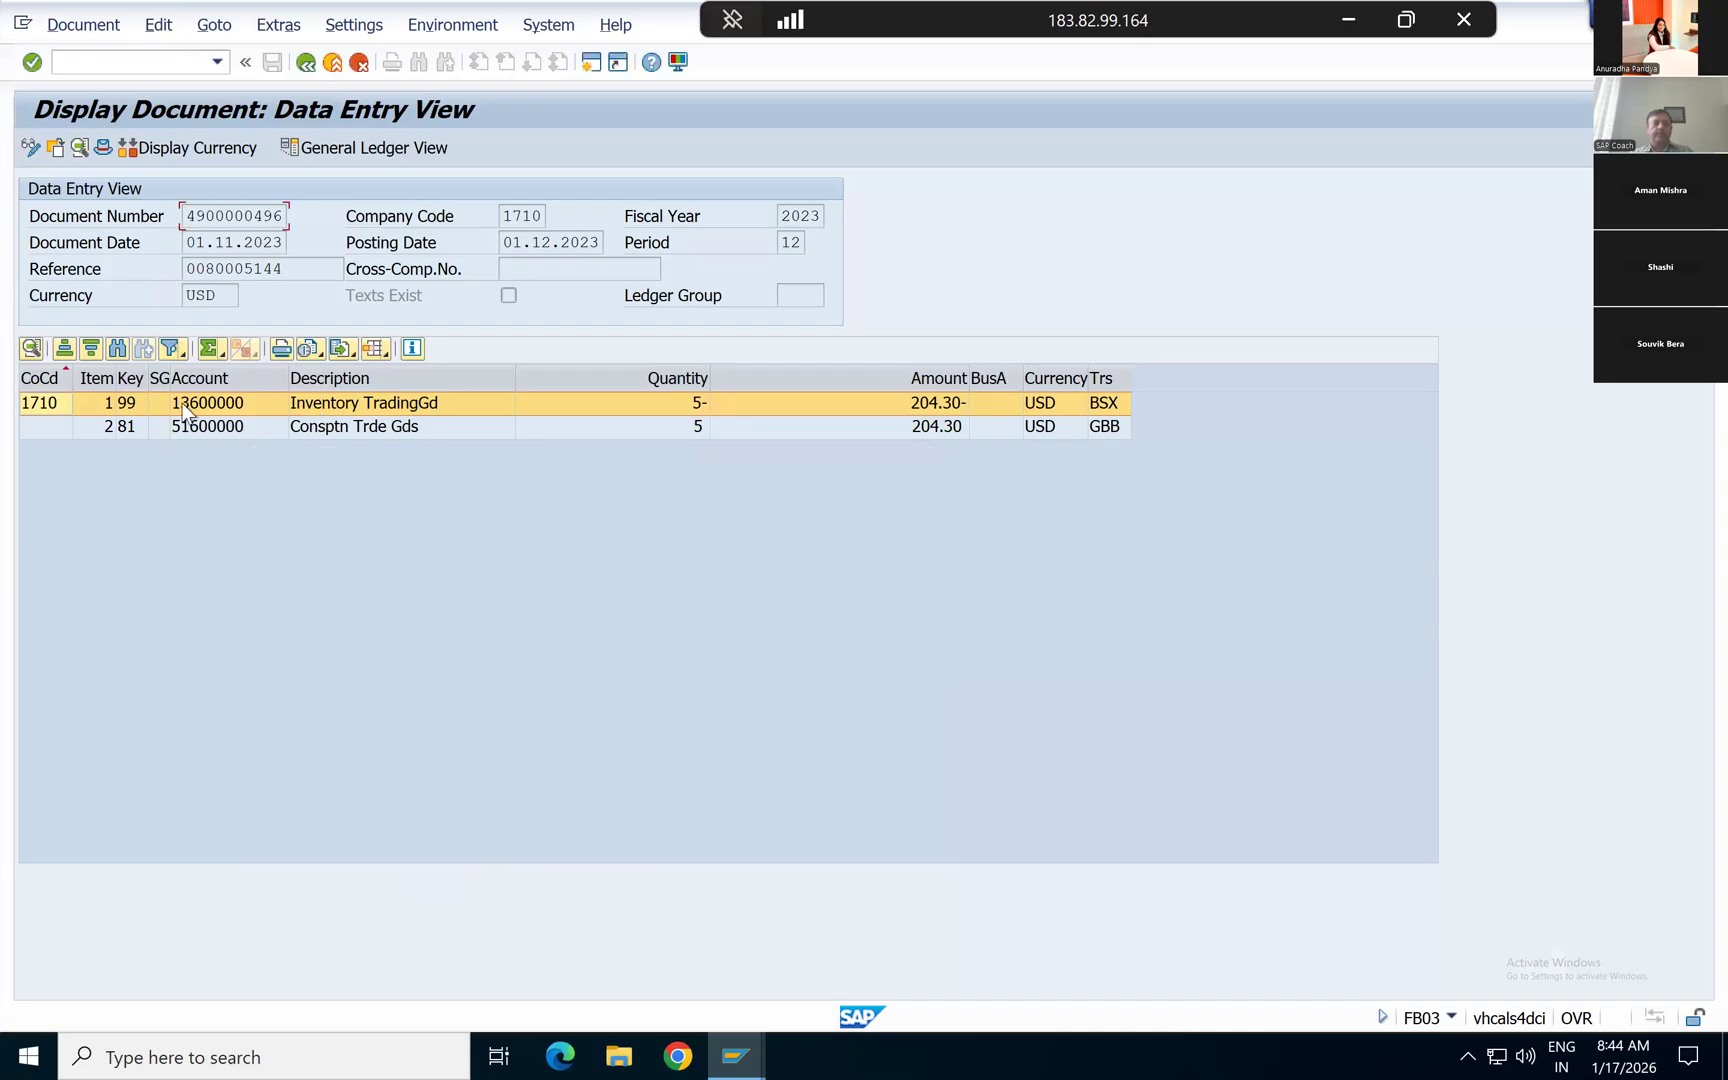
# Step: Check the Inventory TradingGd line against the material details of the item in the material document
pyautogui.click(340, 404)
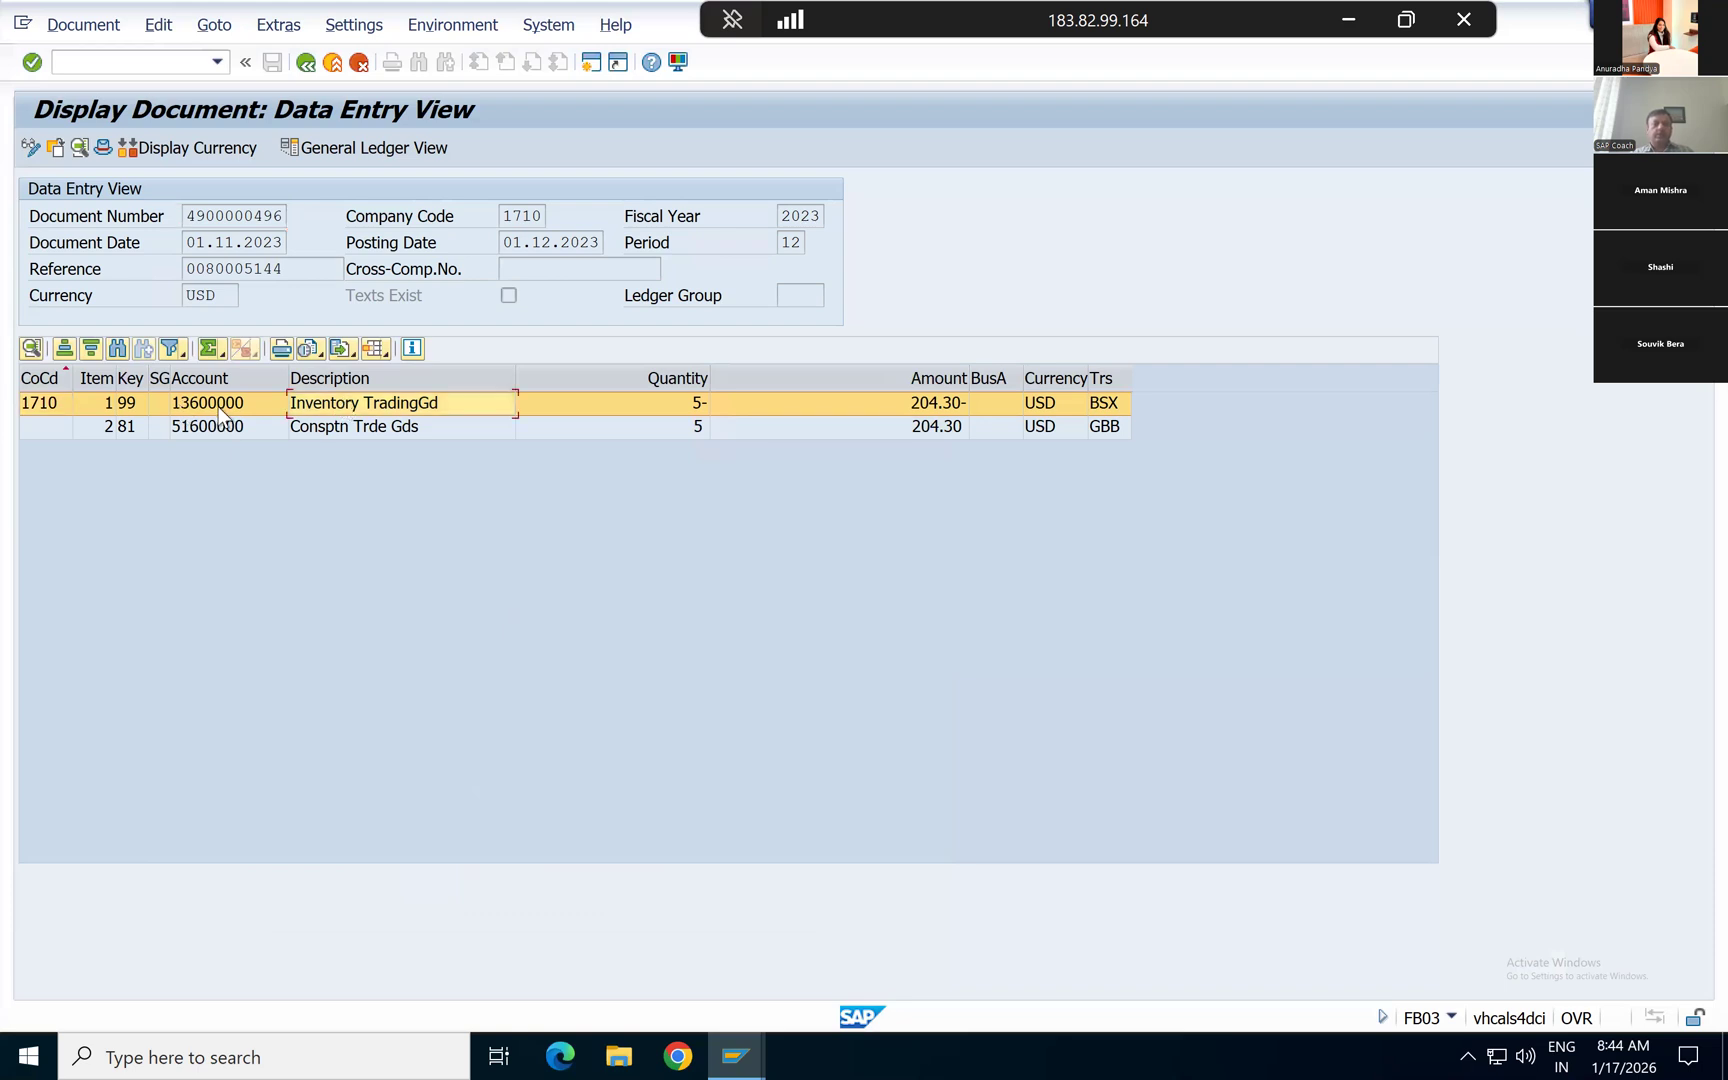
pyautogui.press('F3')
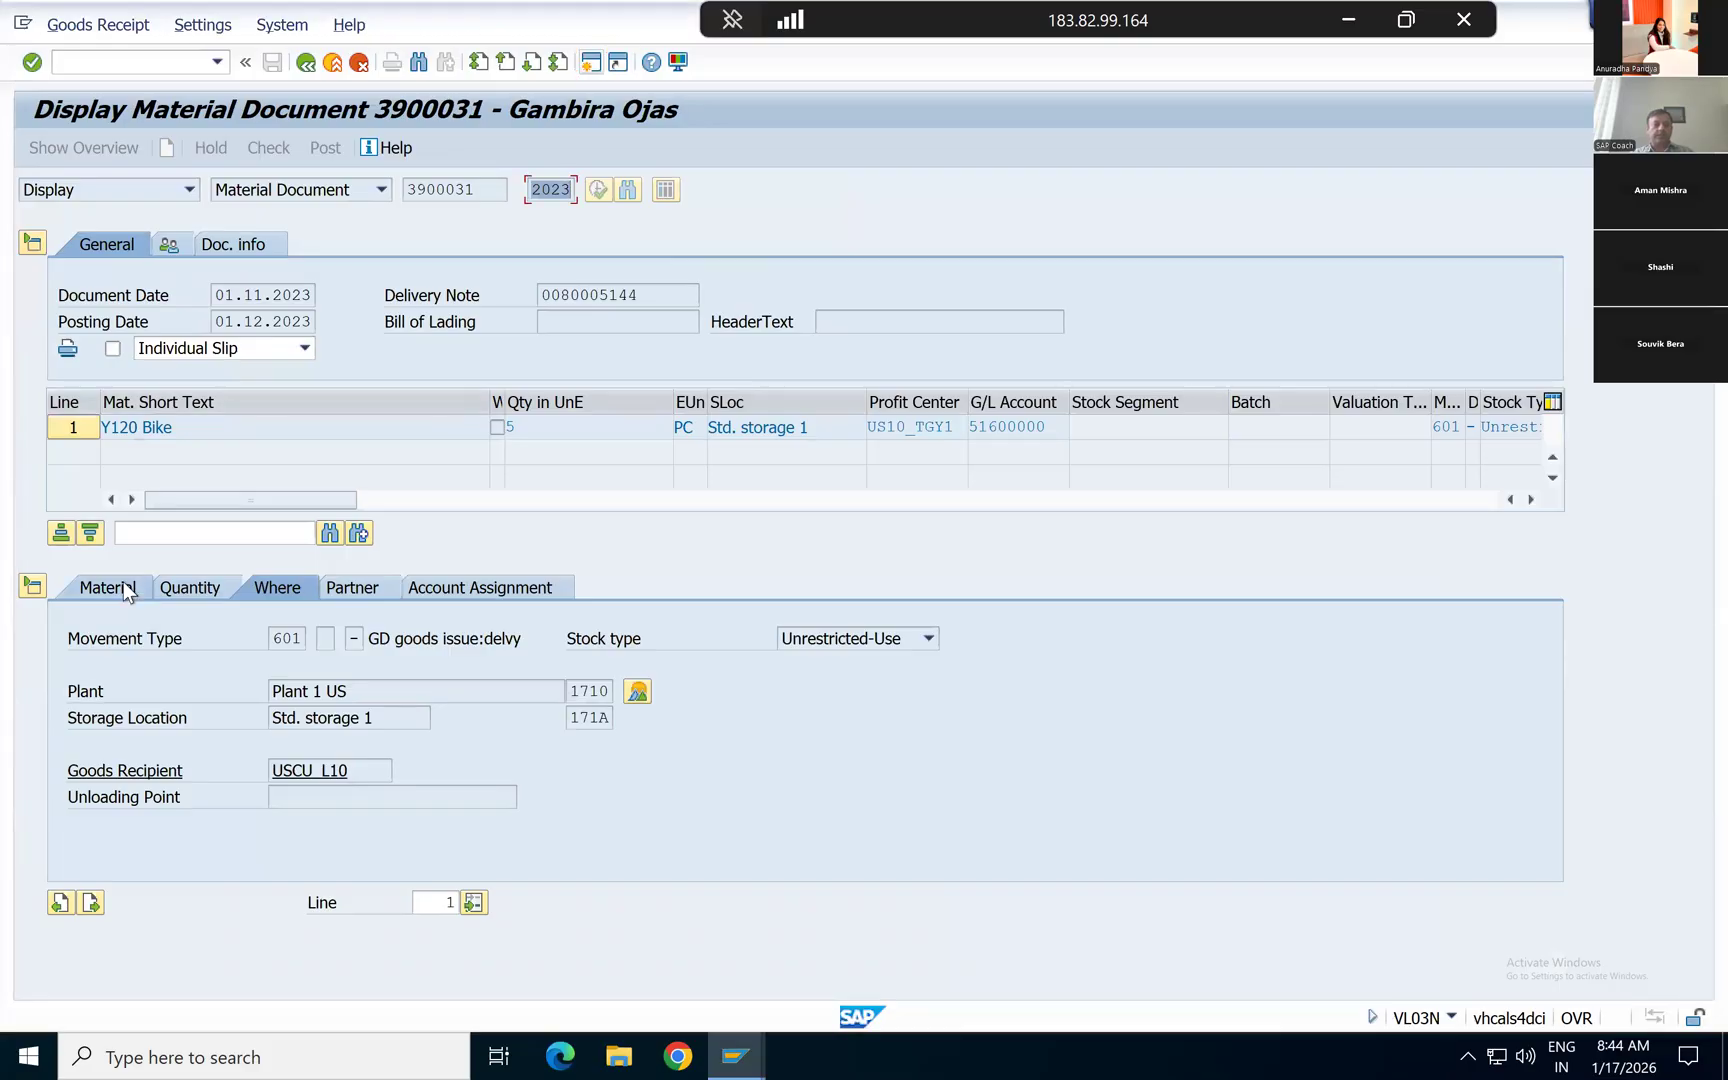
pyautogui.click(125, 591)
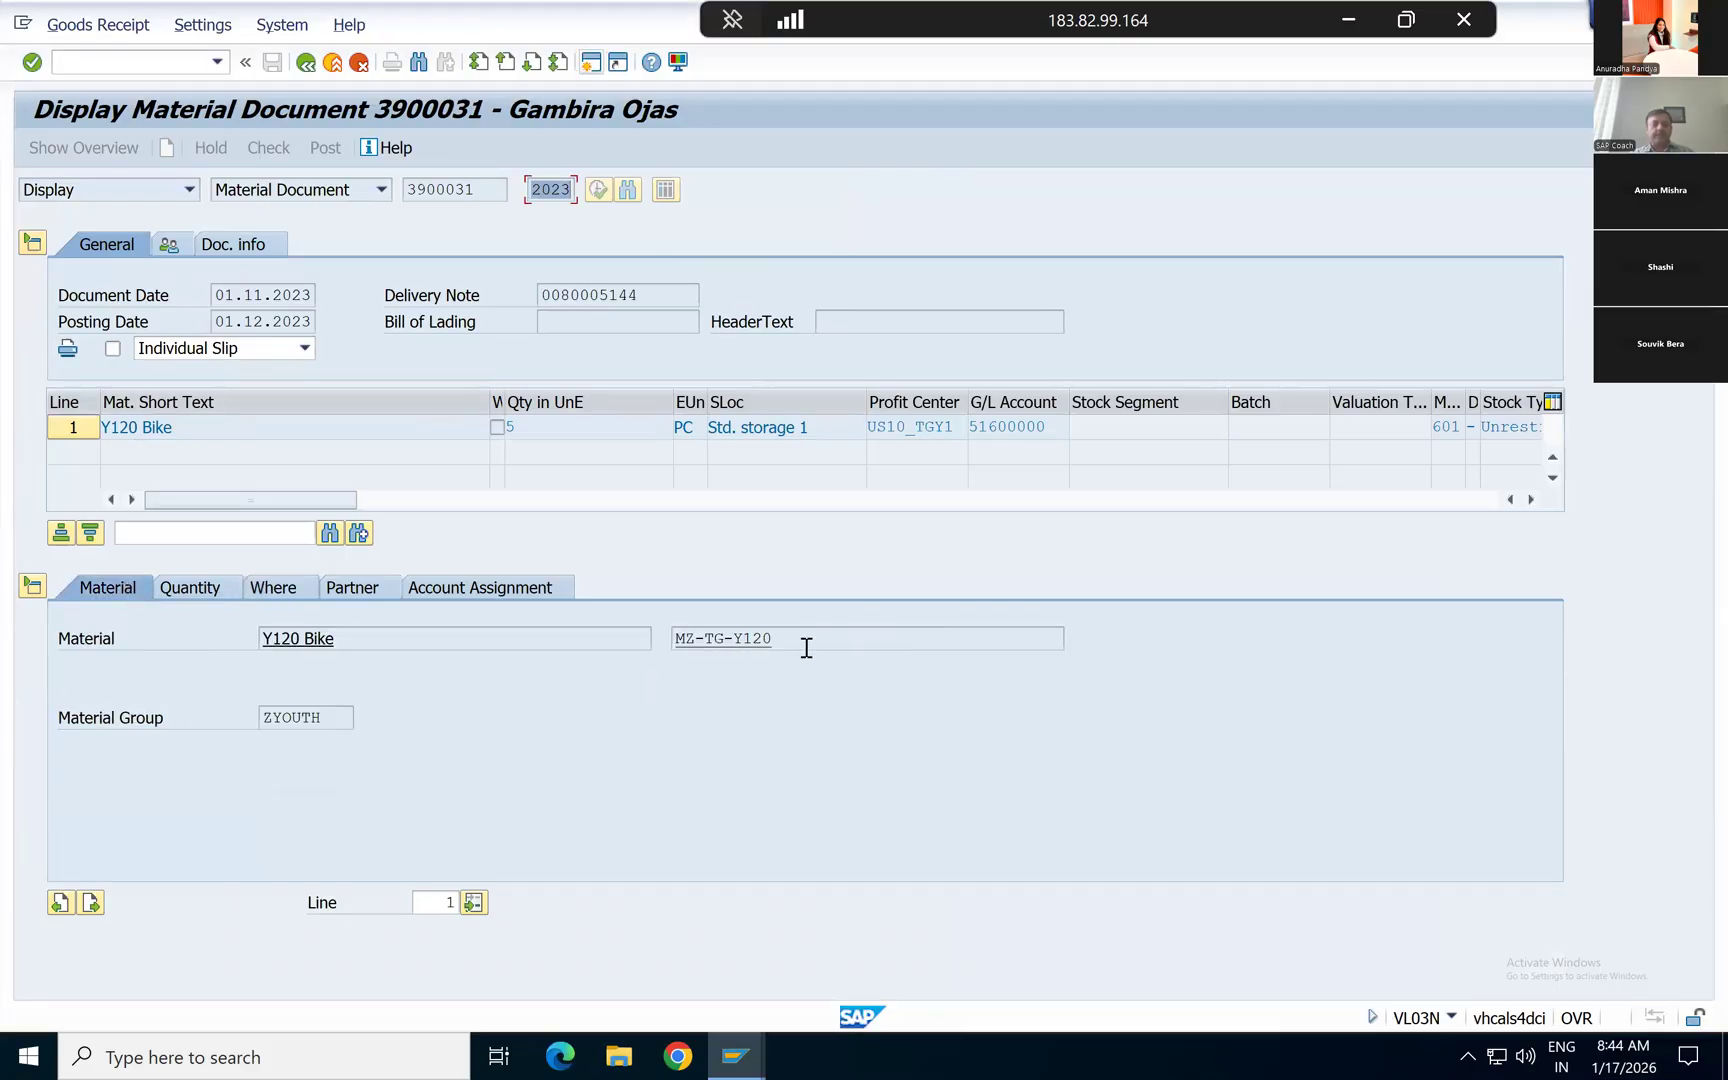
pyautogui.hotkey('alt', 'Tab')
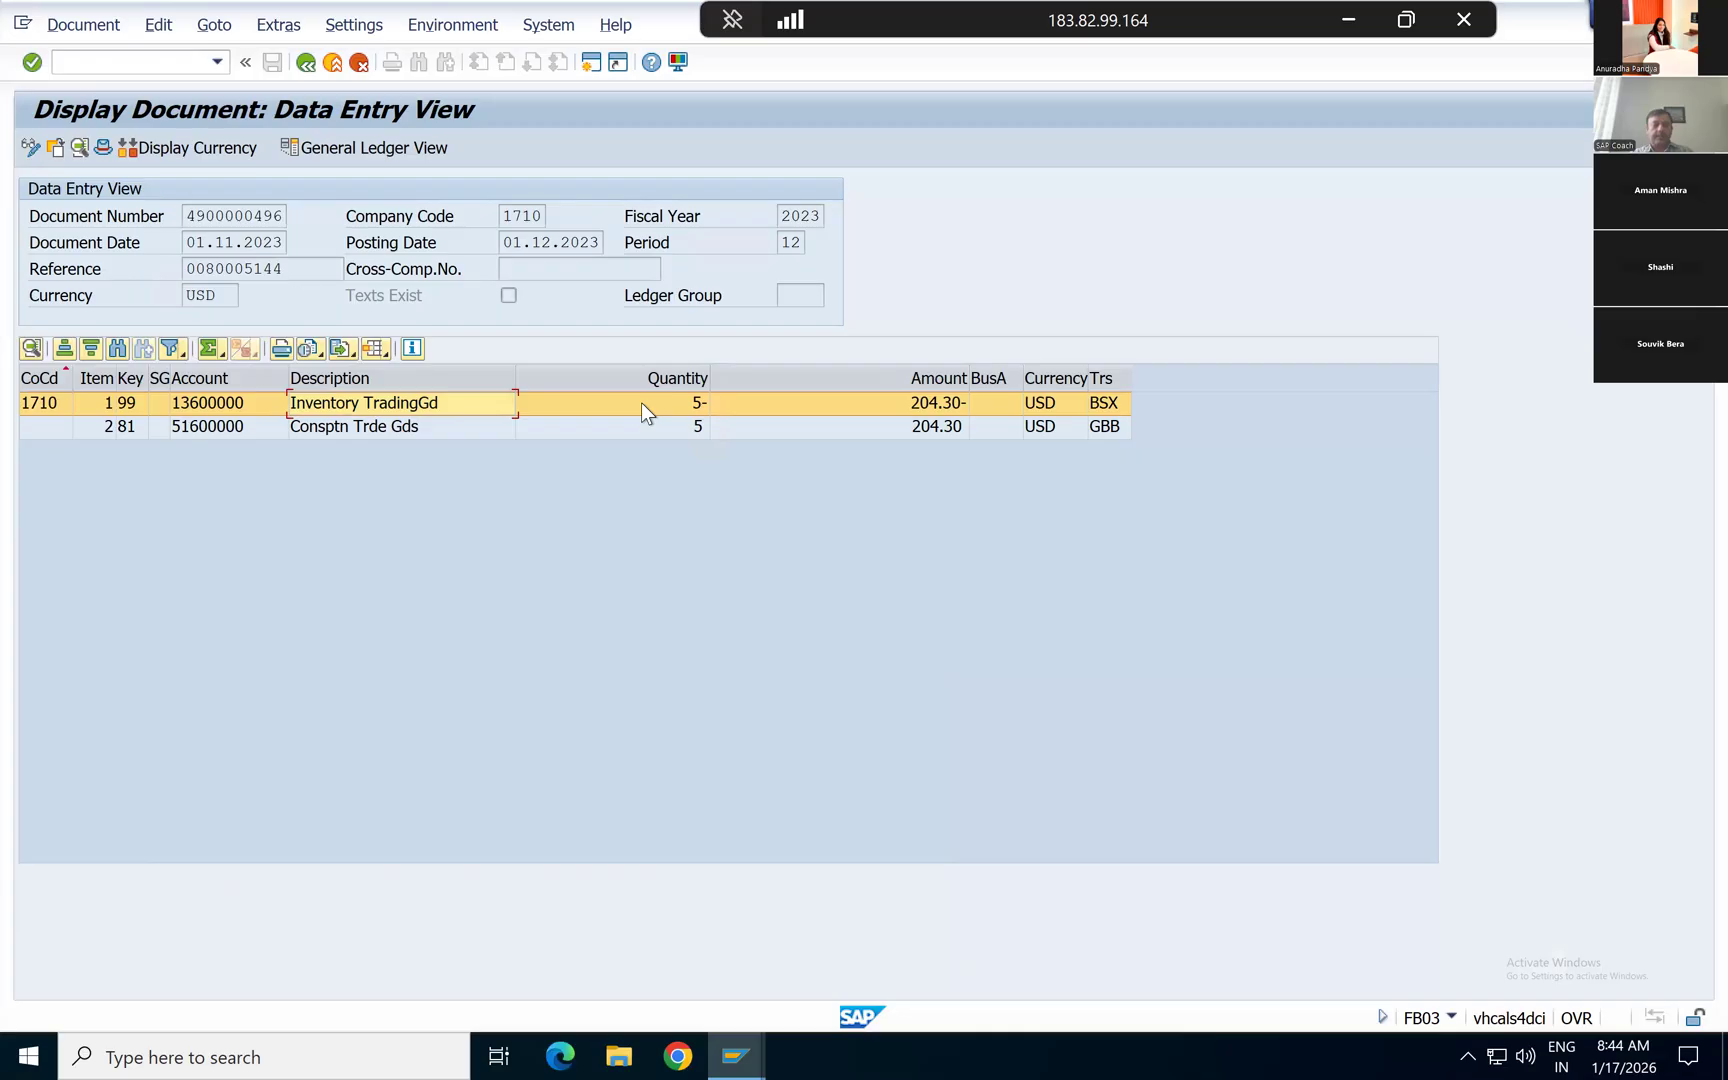
# Step: Examine the quantity, amount and transaction key of the Inventory TradingGd line
pyautogui.click(641, 402)
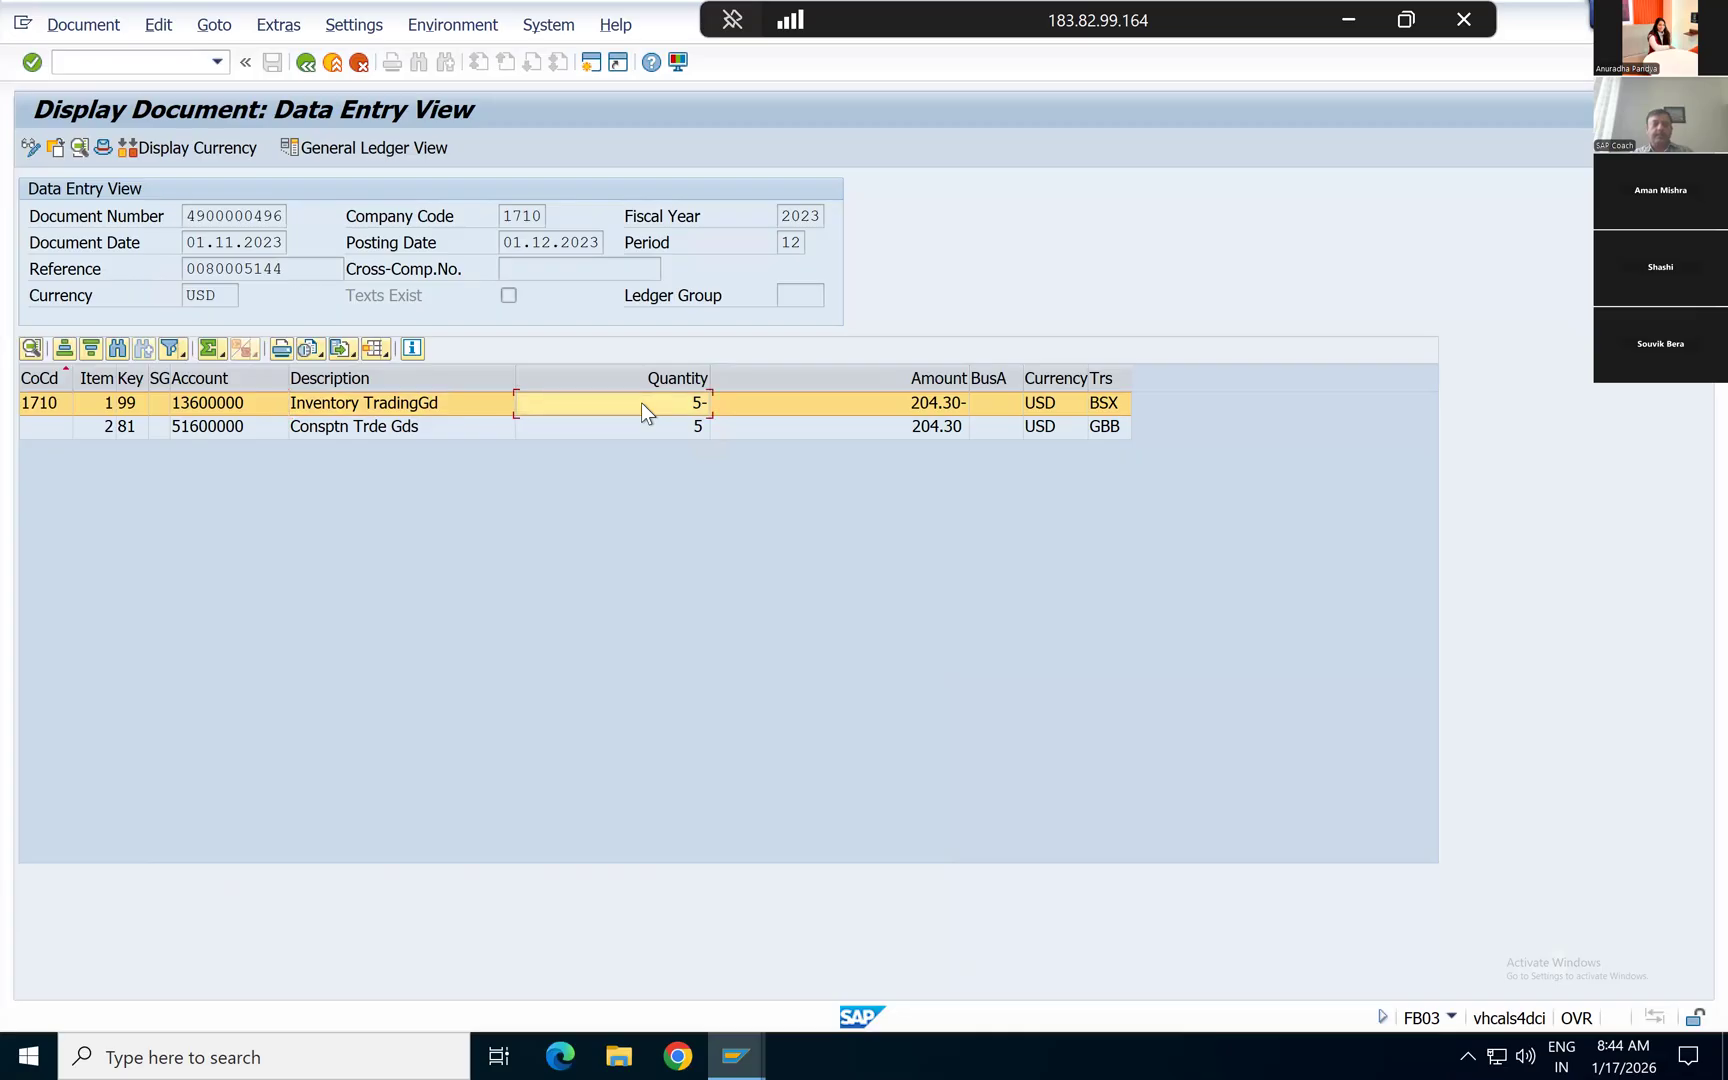
pyautogui.click(931, 406)
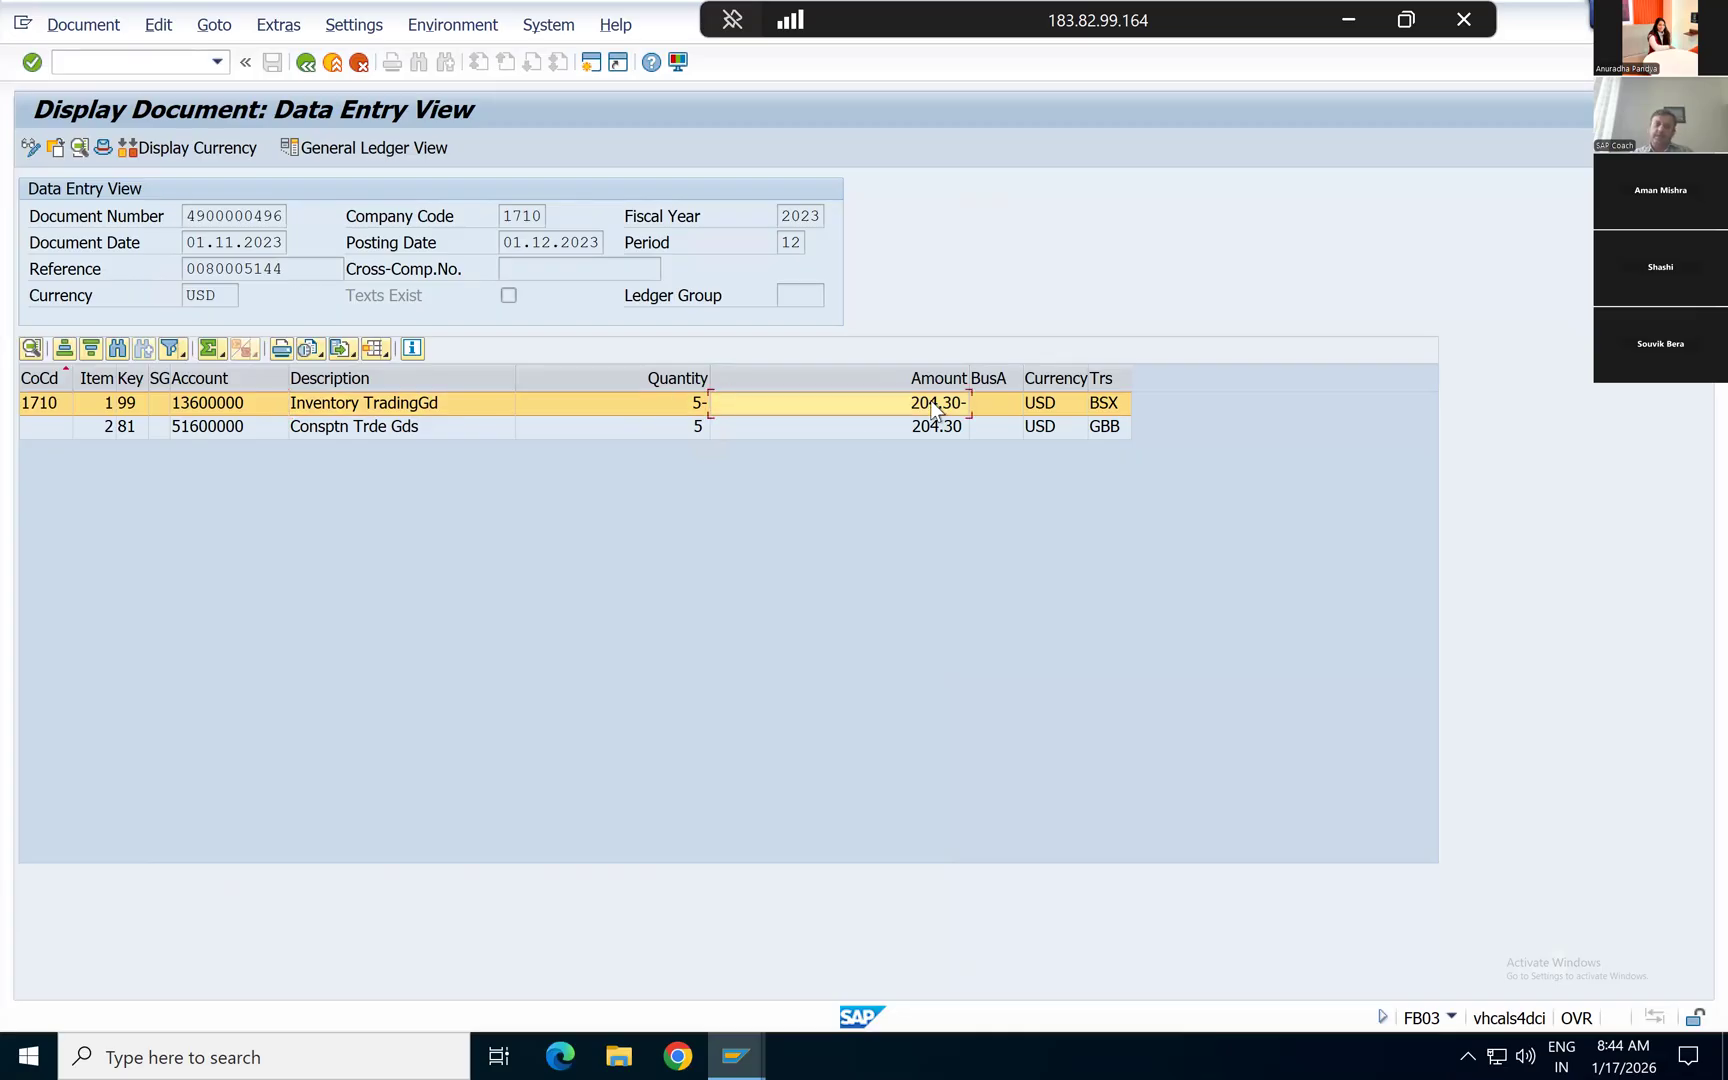
pyautogui.click(1108, 410)
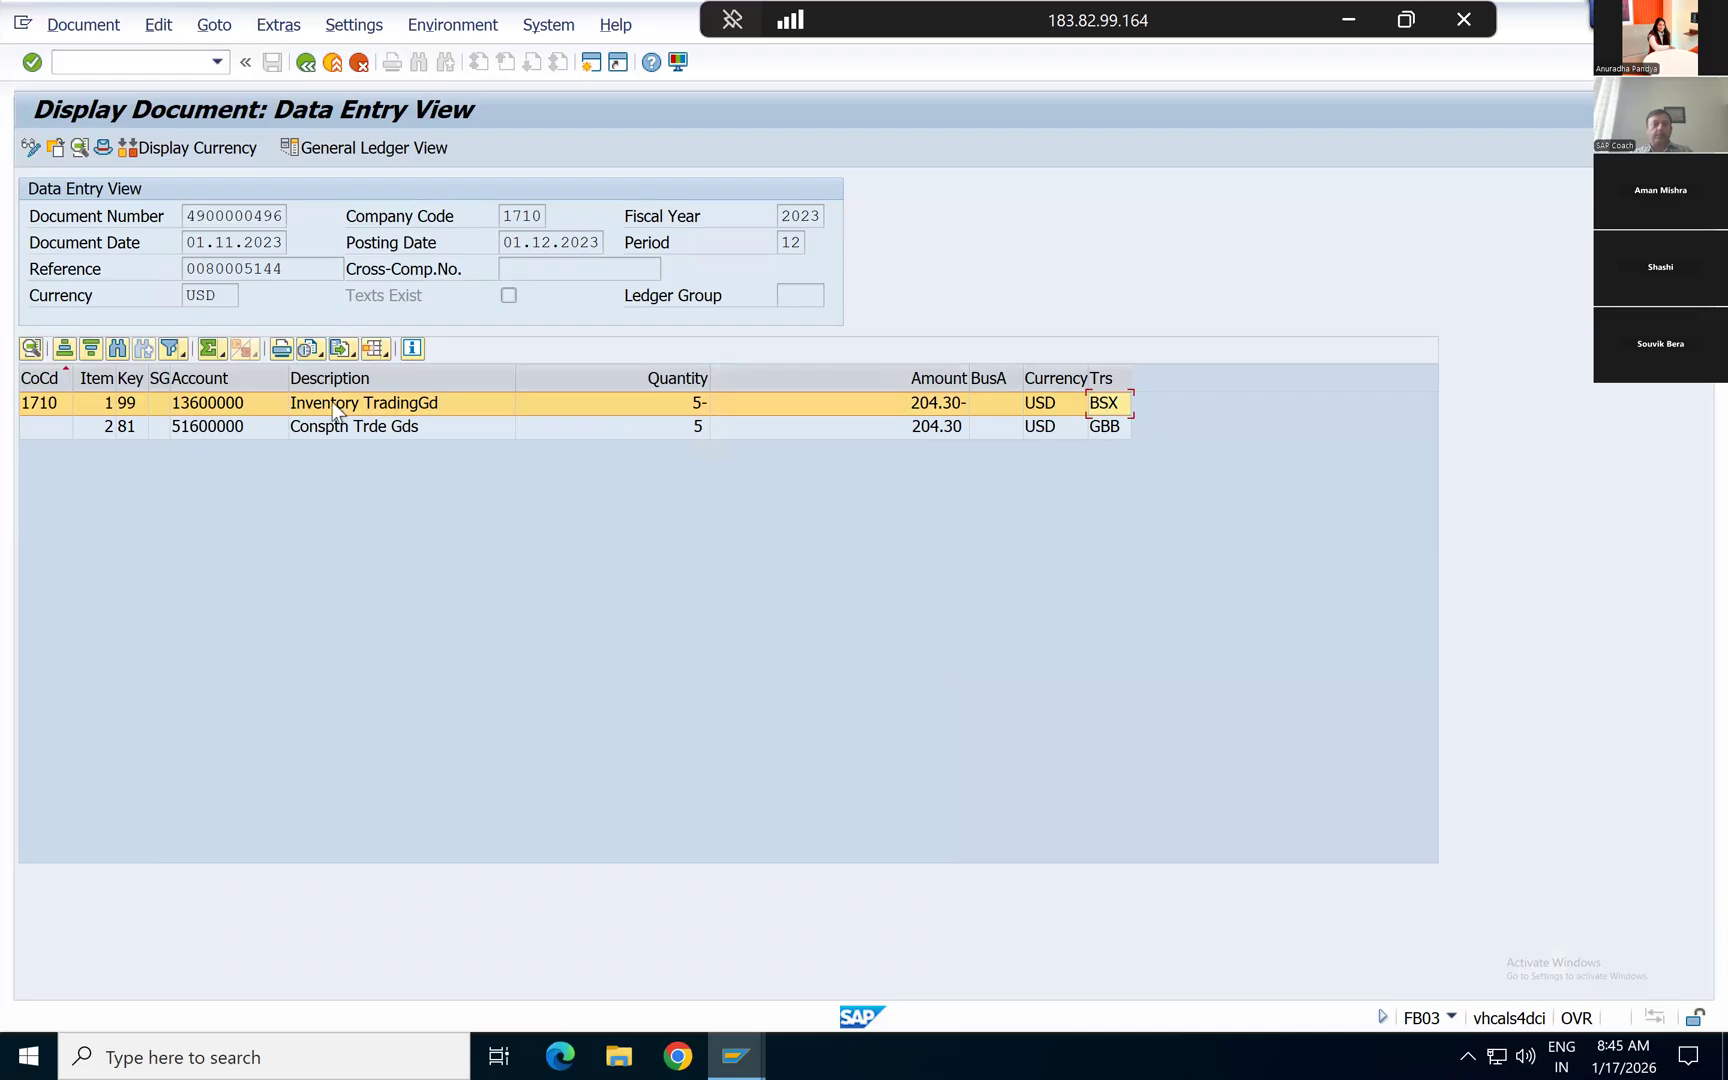
# Step: Display the Consptn Trde Gds line item and review its profitability segment assignment
pyautogui.click(207, 427)
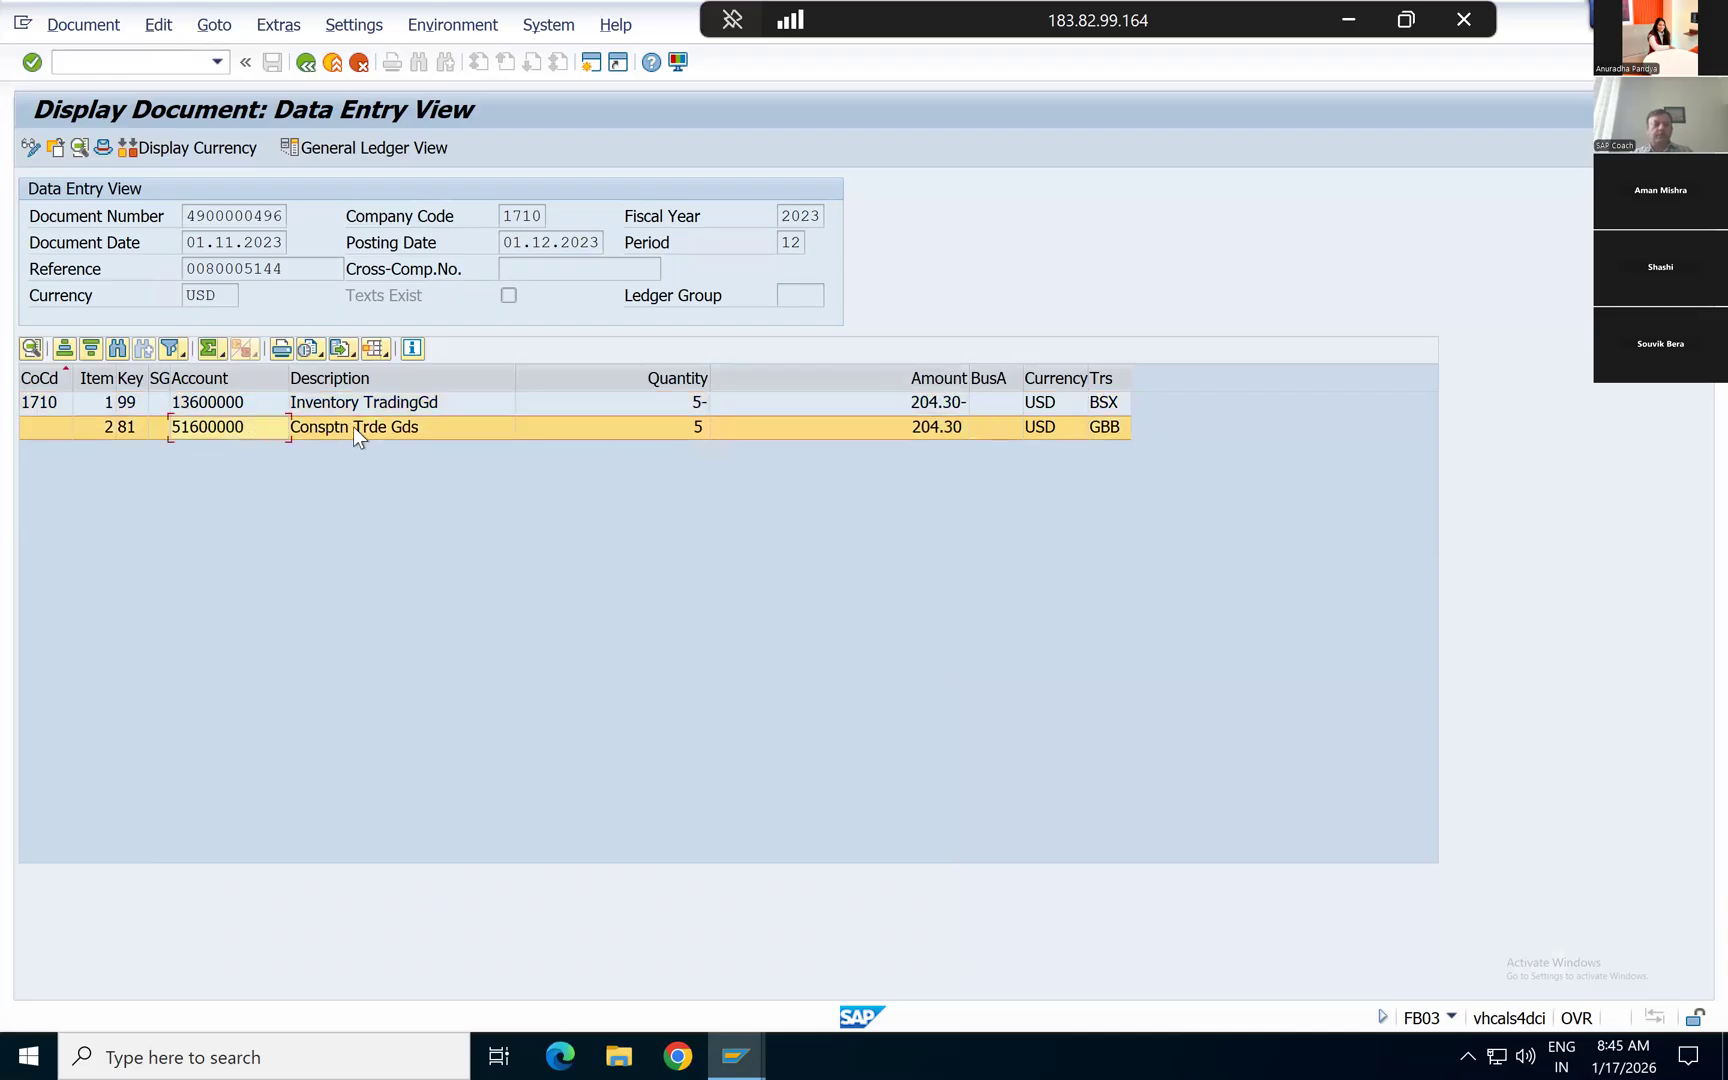
pyautogui.doubleClick(423, 431)
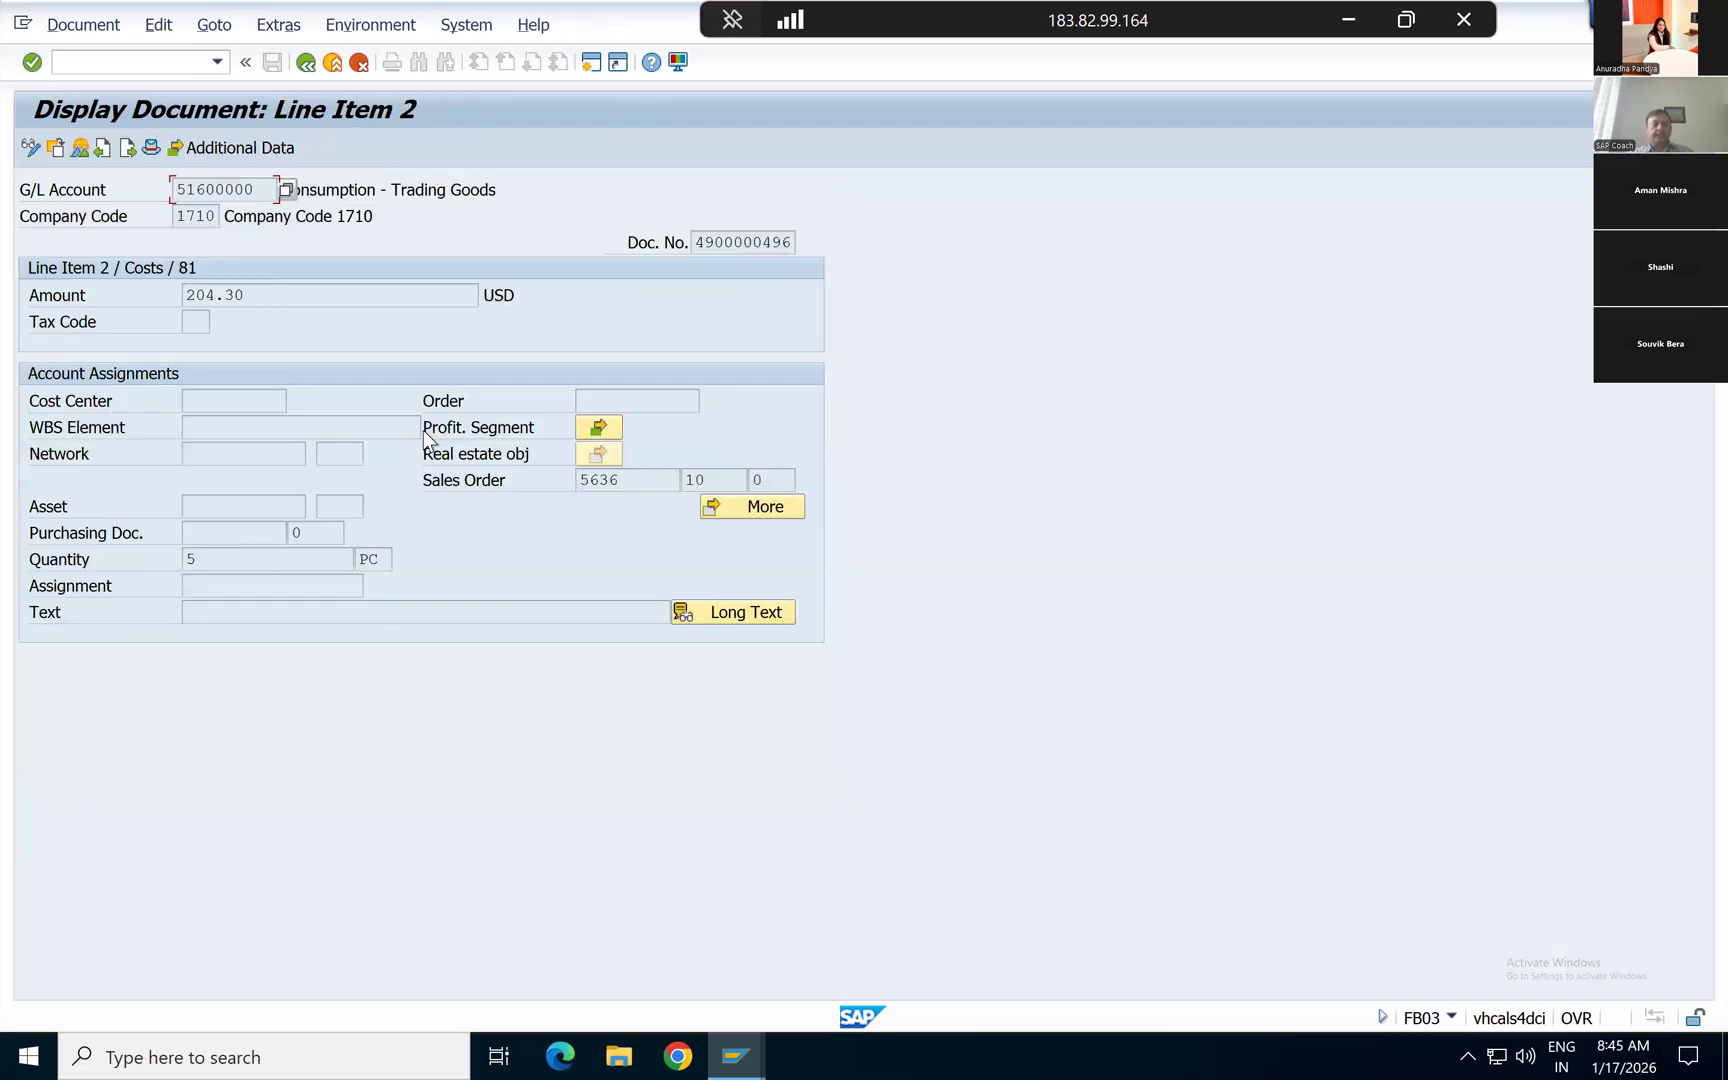
pyautogui.click(598, 430)
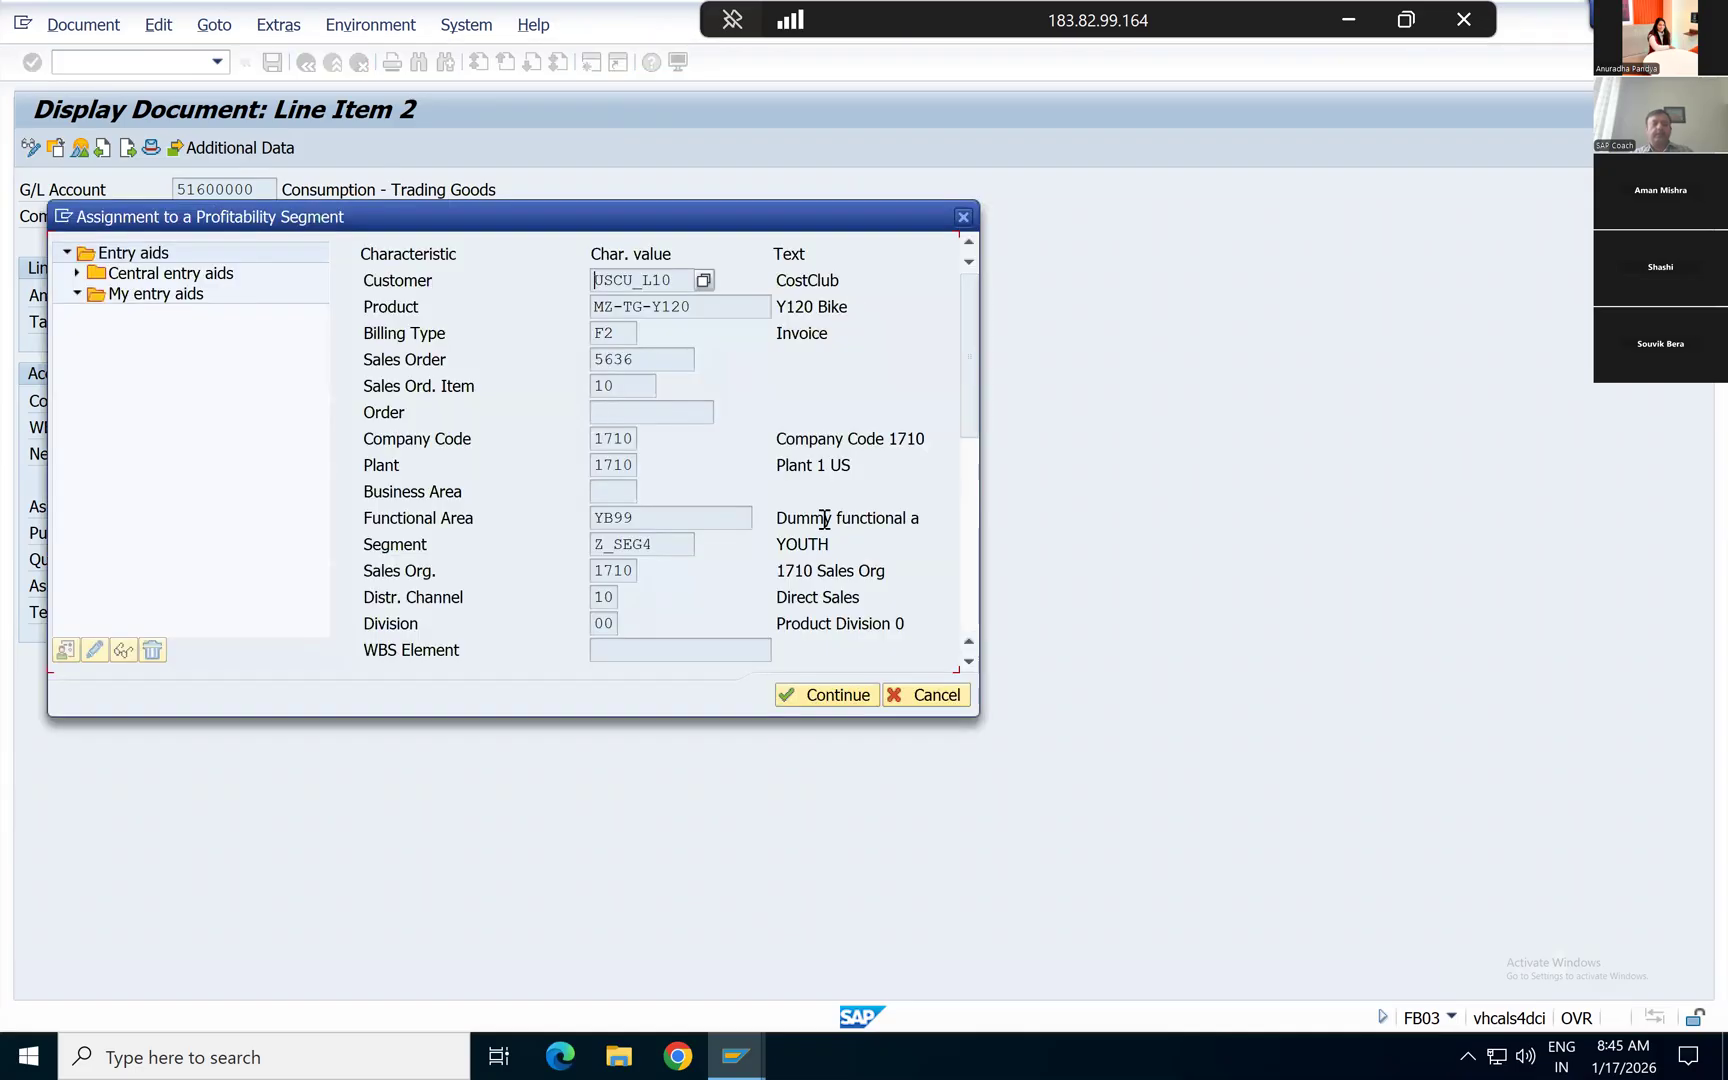
pyautogui.click(964, 218)
# Step: Review the material and sales order in the consumption line's coding block, and return to the data entry view
pyautogui.click(752, 506)
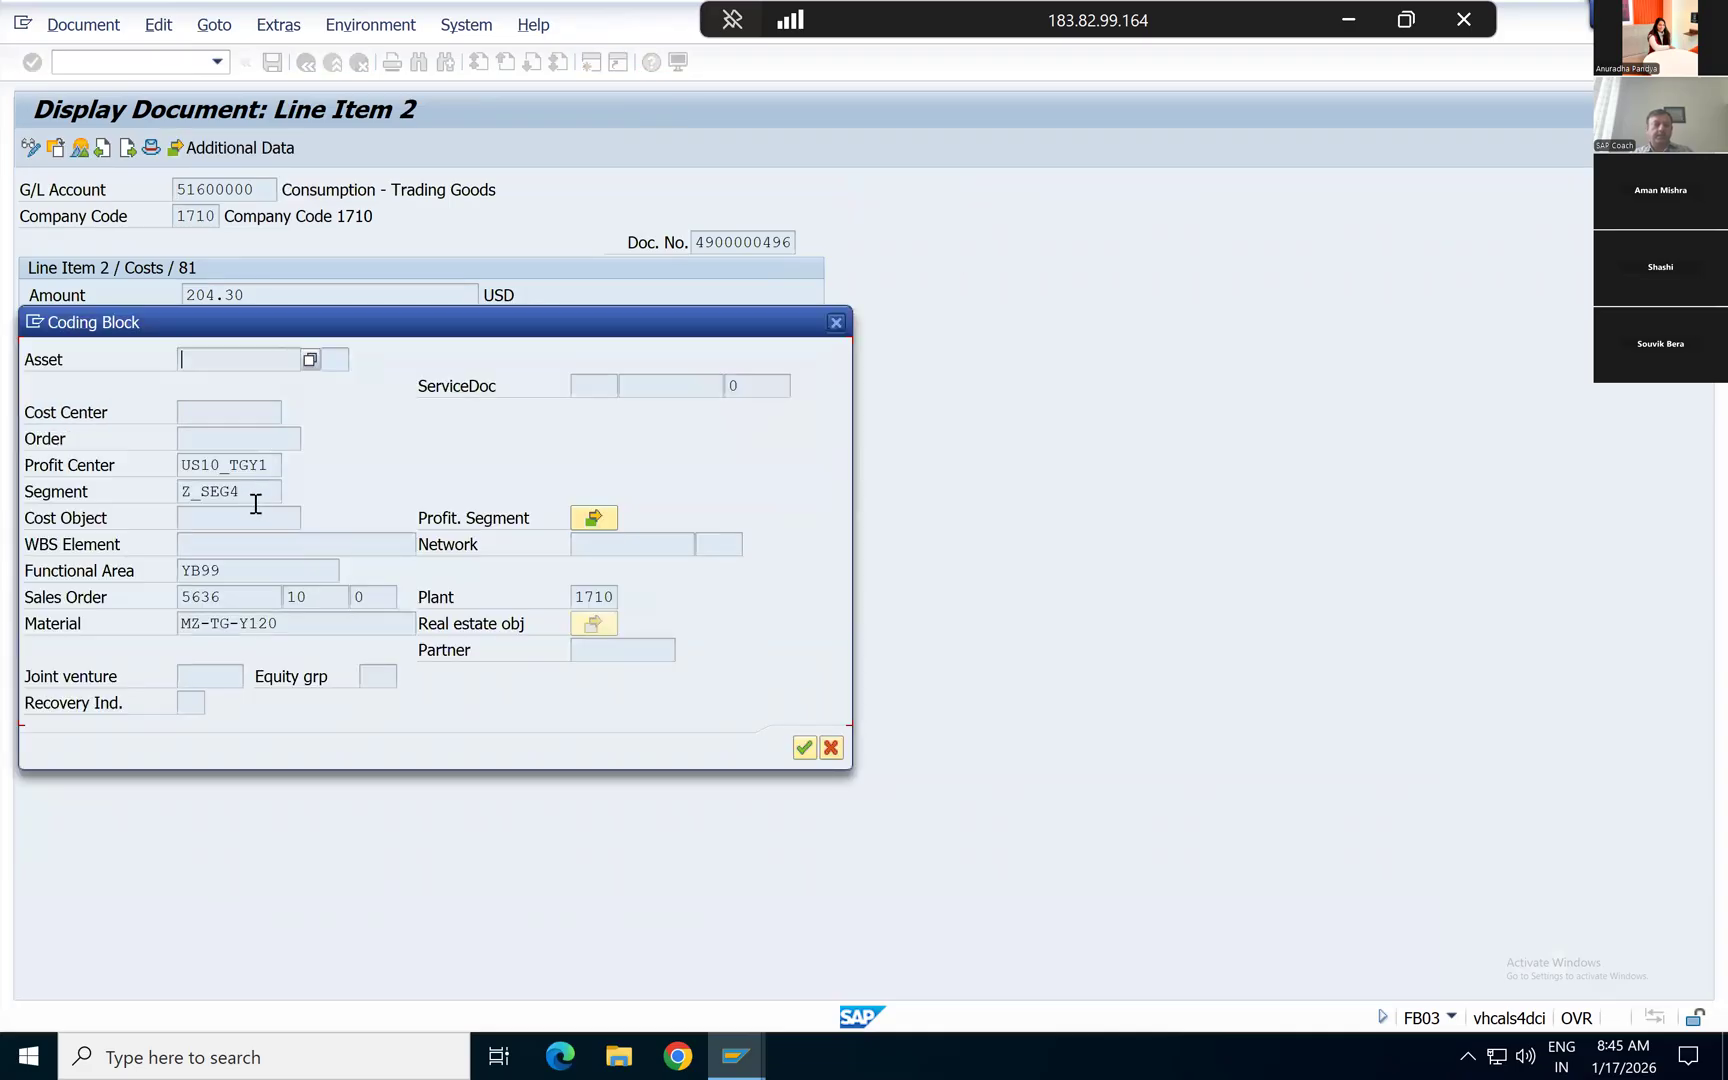
pyautogui.click(306, 622)
pyautogui.press('Left')
pyautogui.press('Left')
pyautogui.press('Left')
pyautogui.press('Left')
pyautogui.press('Left')
pyautogui.press('Left')
pyautogui.press('Left')
pyautogui.press('Right')
pyautogui.press('Right')
pyautogui.press('Right')
pyautogui.click(228, 596)
pyautogui.press('Return')
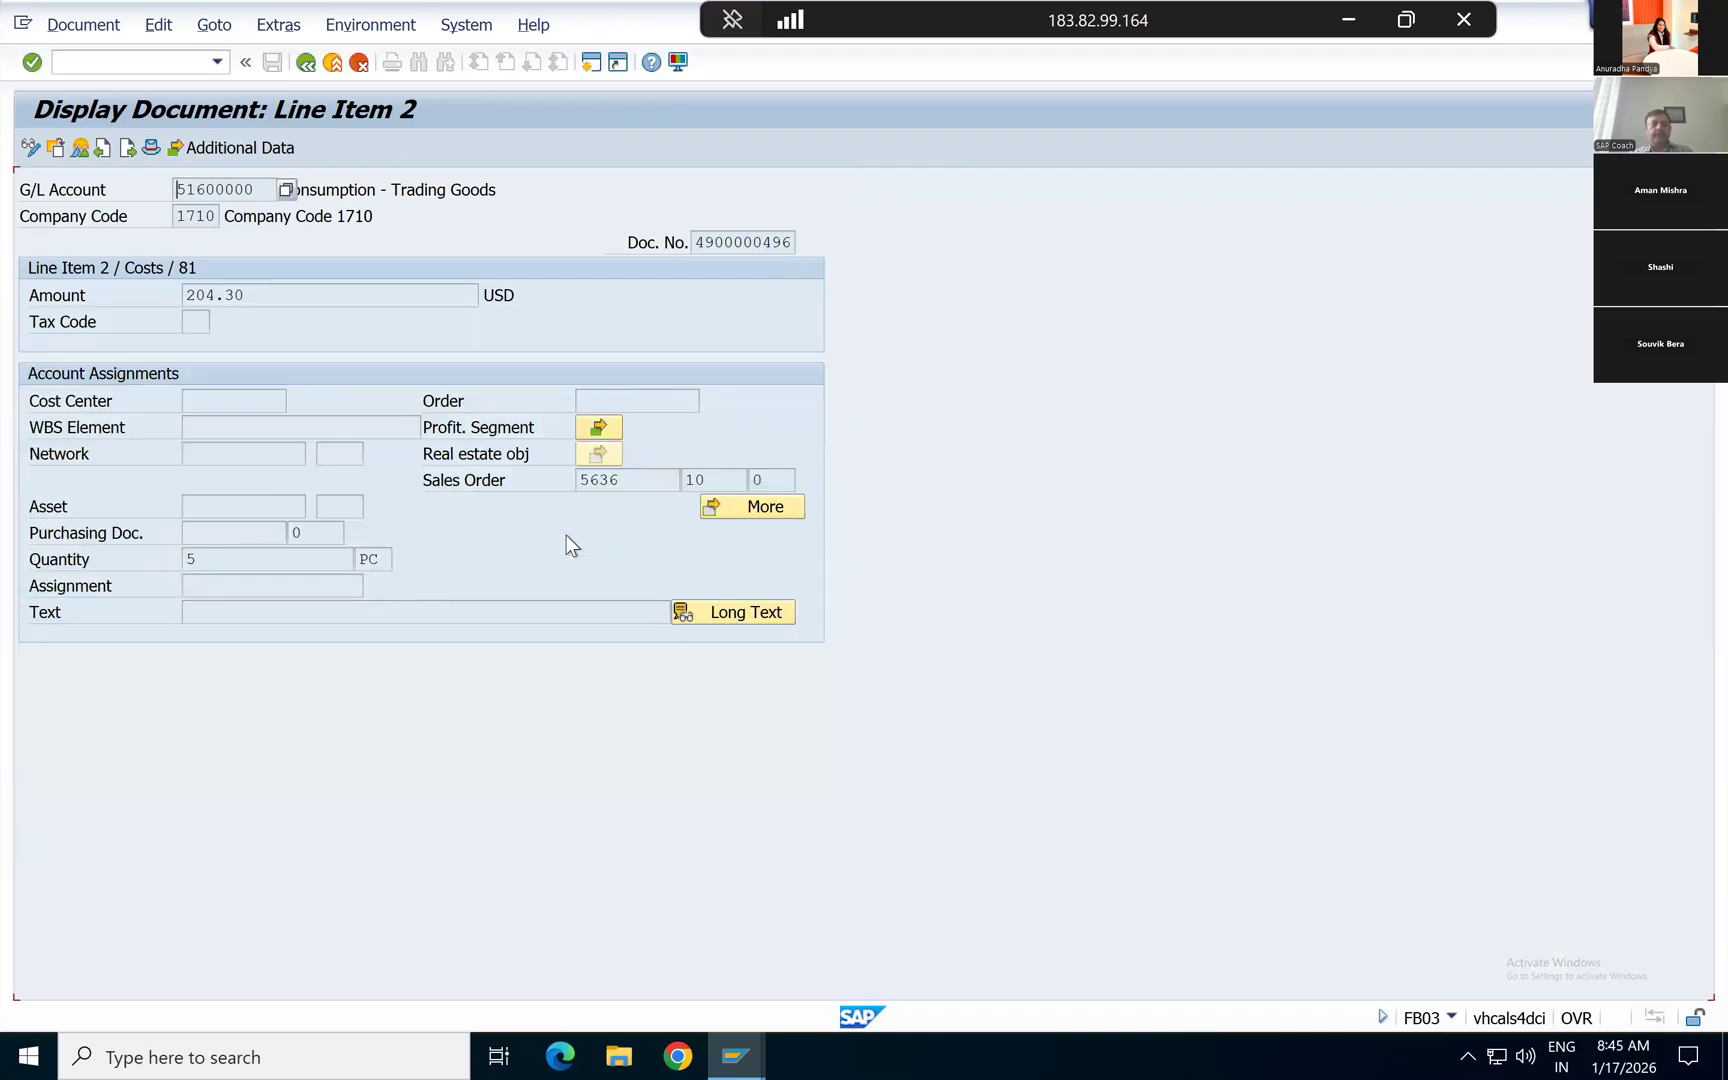
pyautogui.press('F3')
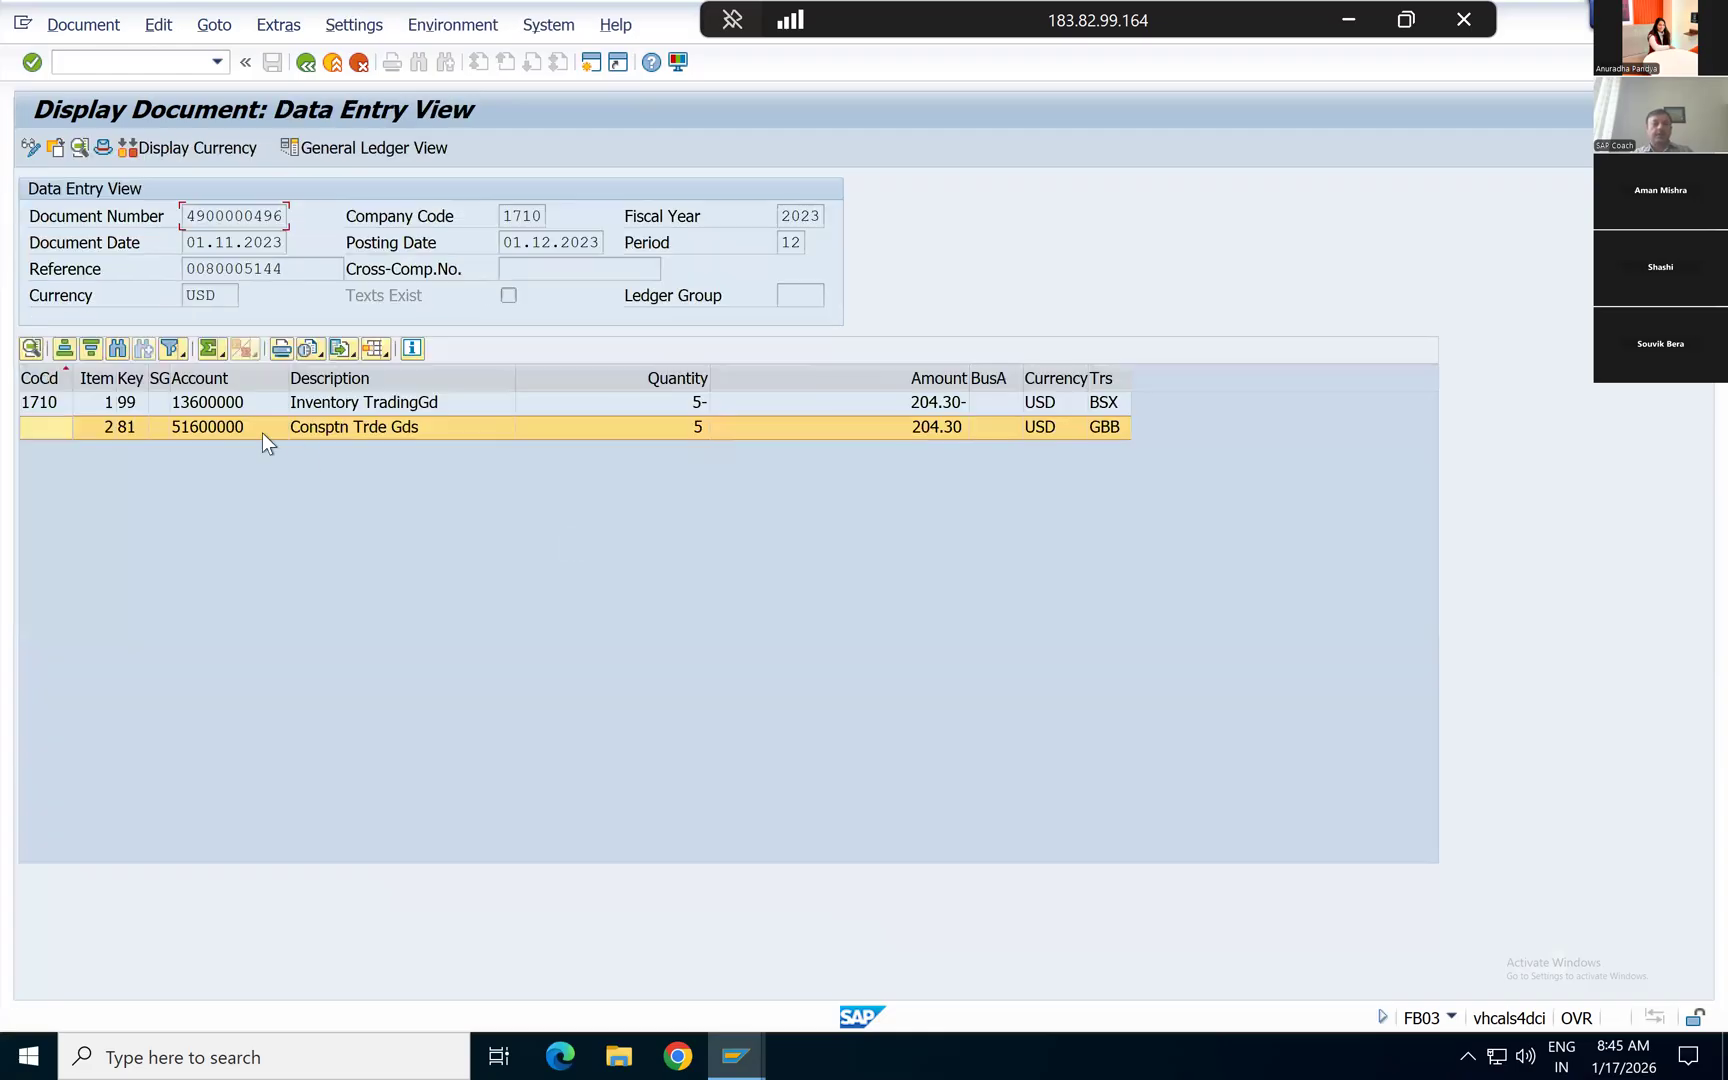
# Step: Reopen the Consptn Trde Gds line item and display its profitability segment characteristics again
pyautogui.doubleClick(336, 429)
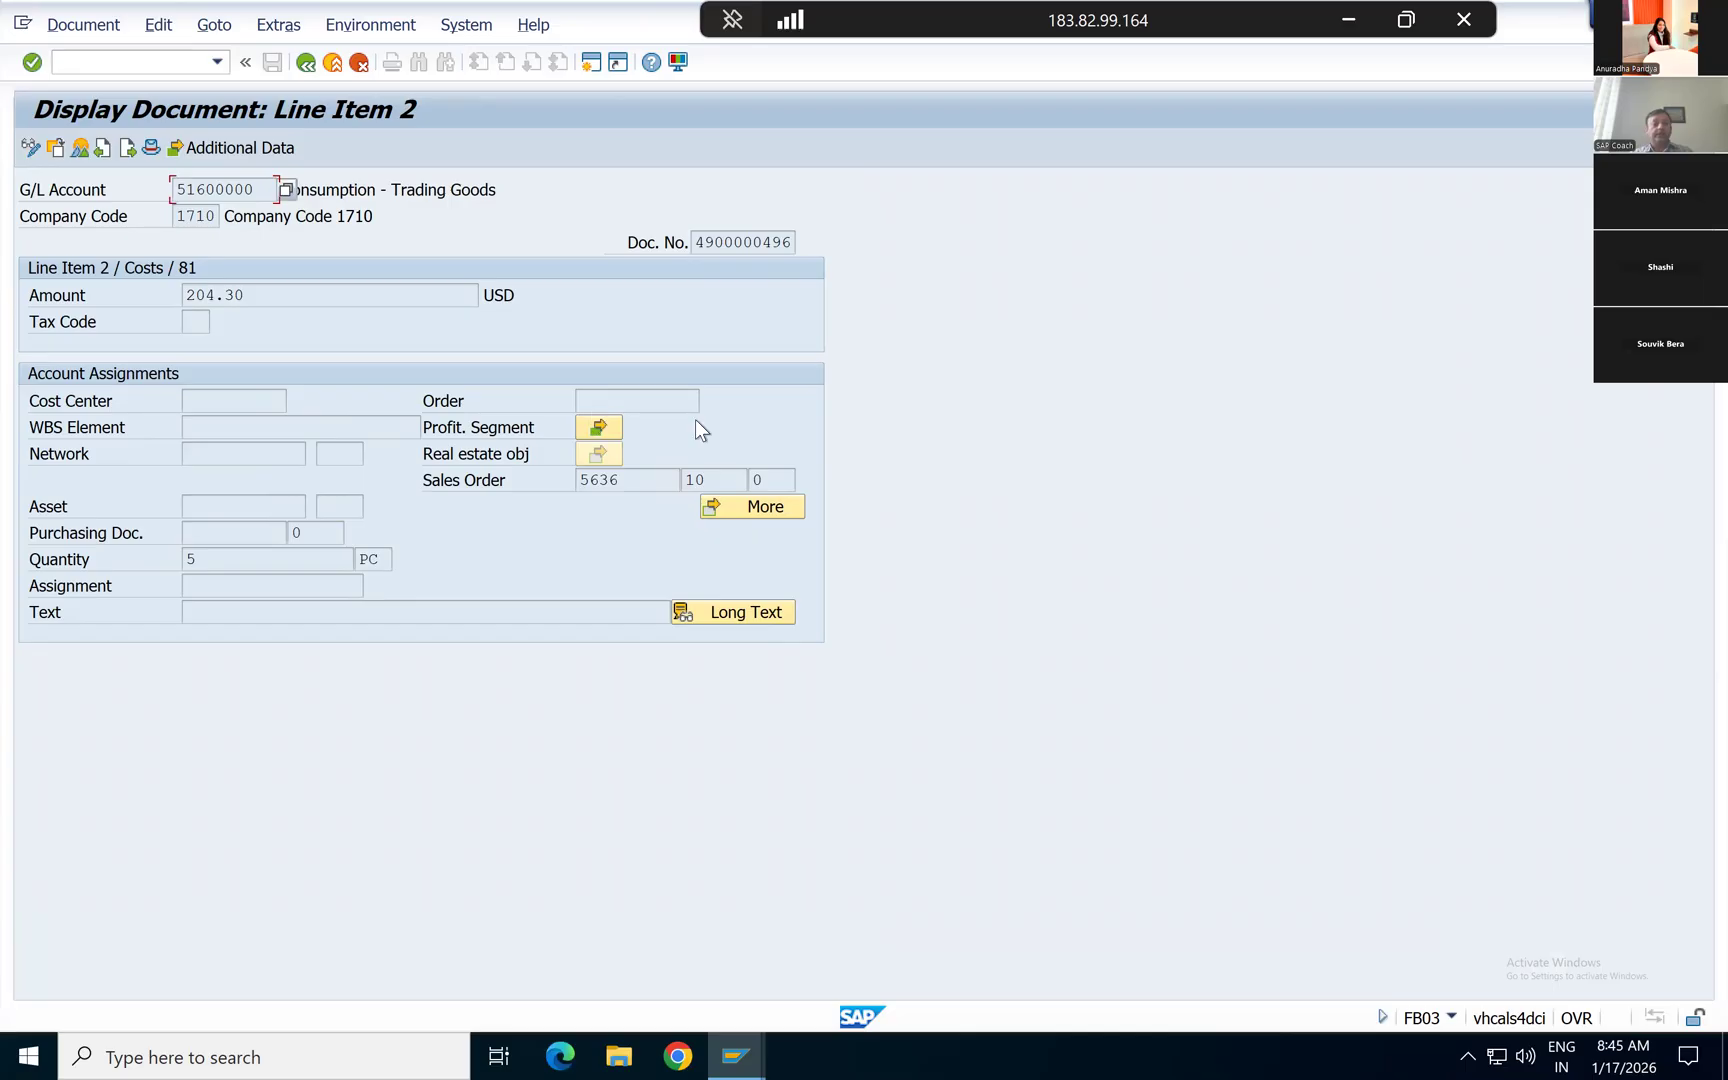
pyautogui.click(598, 428)
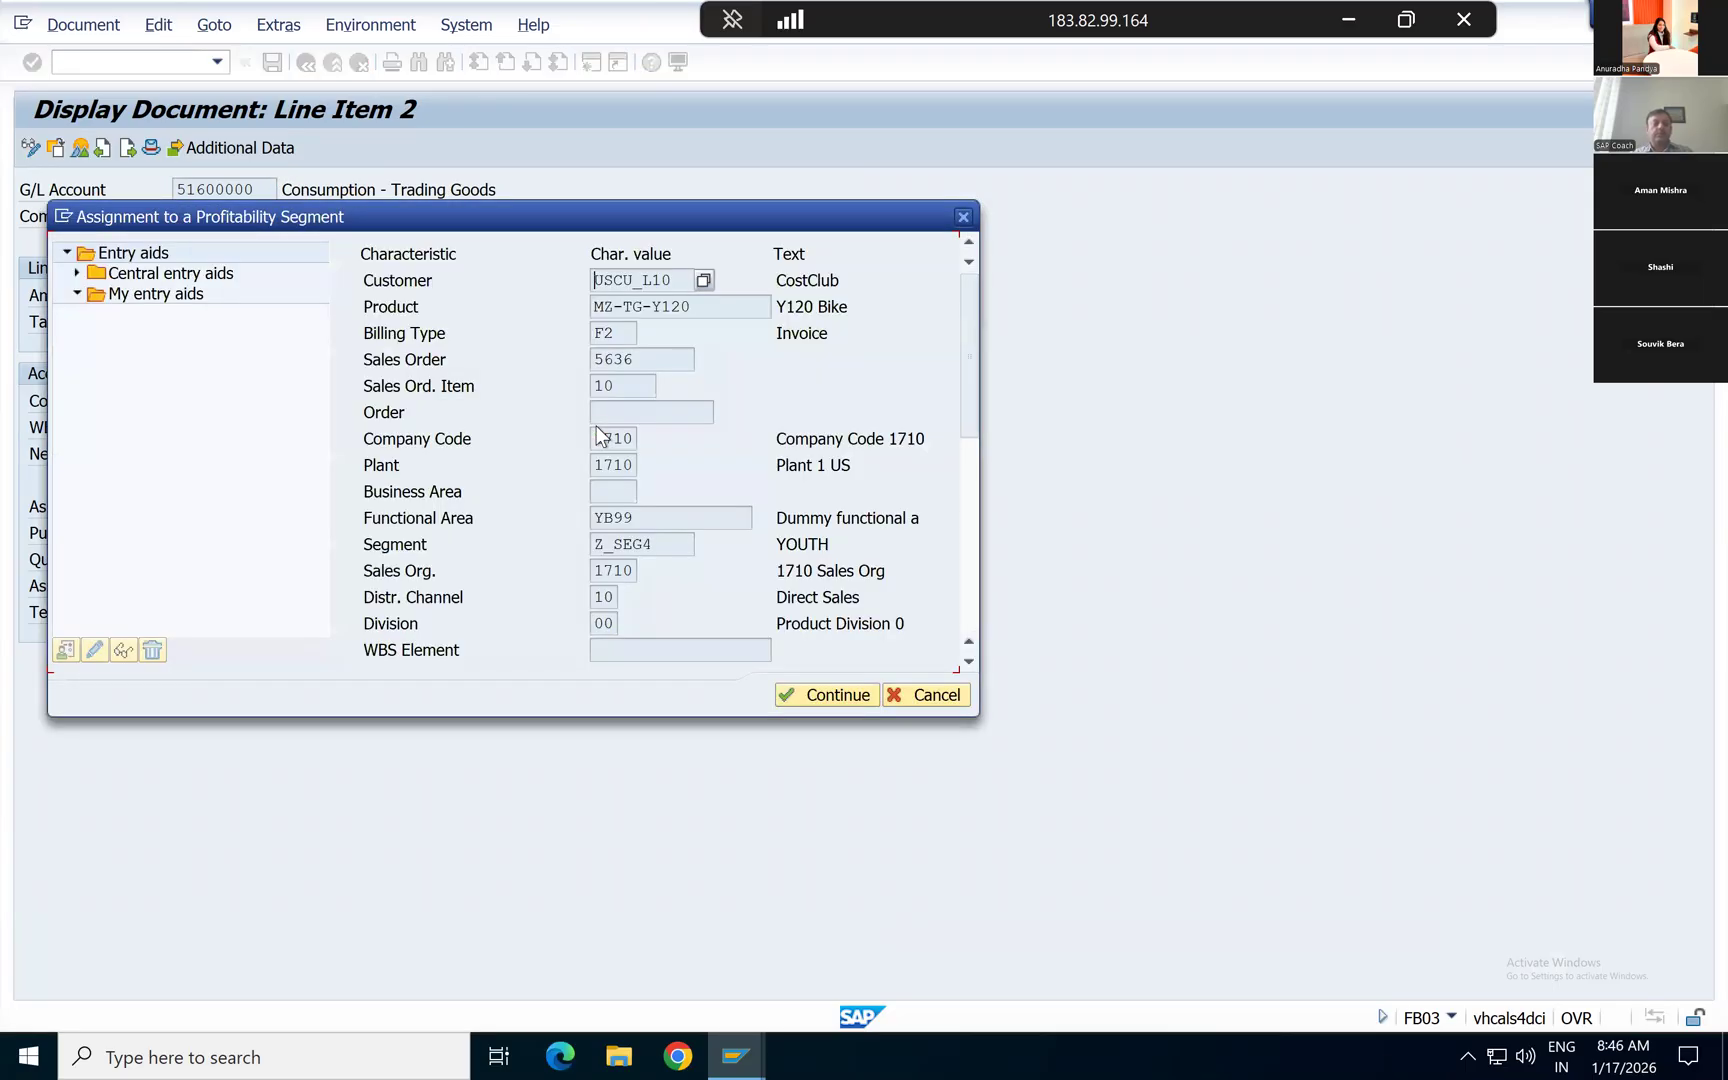
# Step: Review the sales order and coding block of the Consptn Trde Gds line, and compare the amounts of both document lines
pyautogui.press('Return')
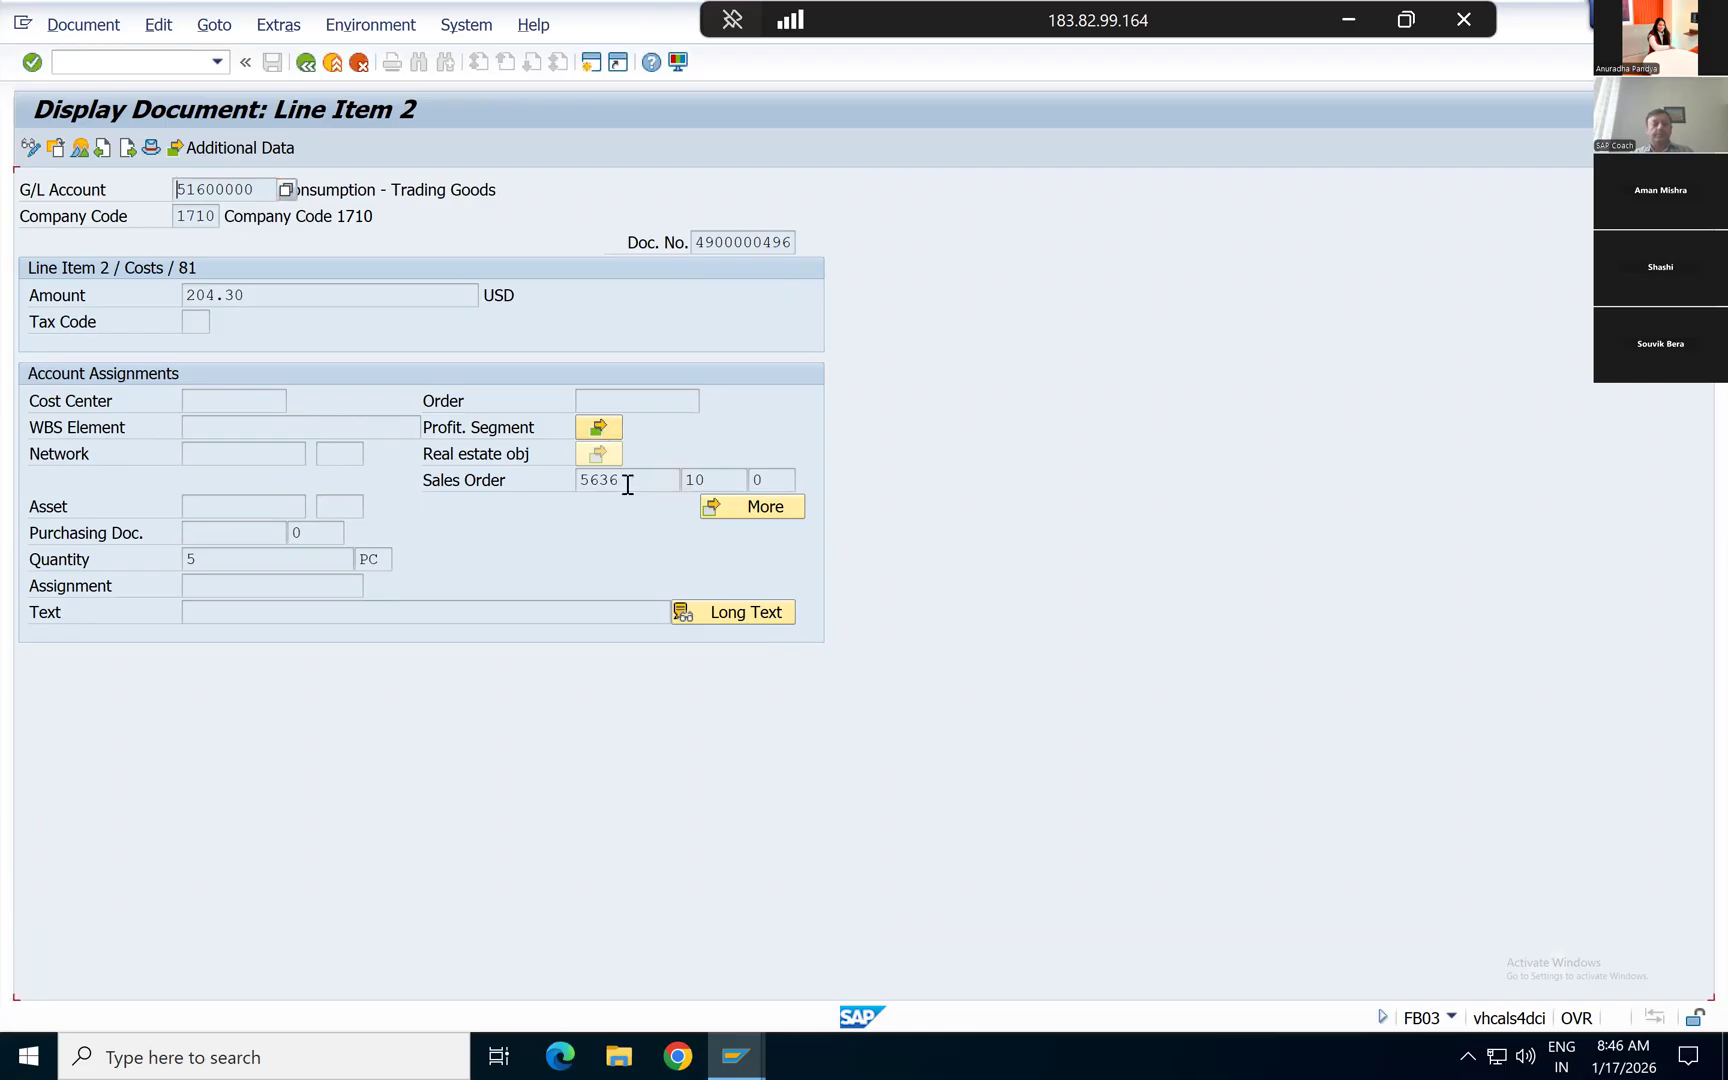
pyautogui.click(703, 481)
pyautogui.click(787, 481)
pyautogui.click(747, 508)
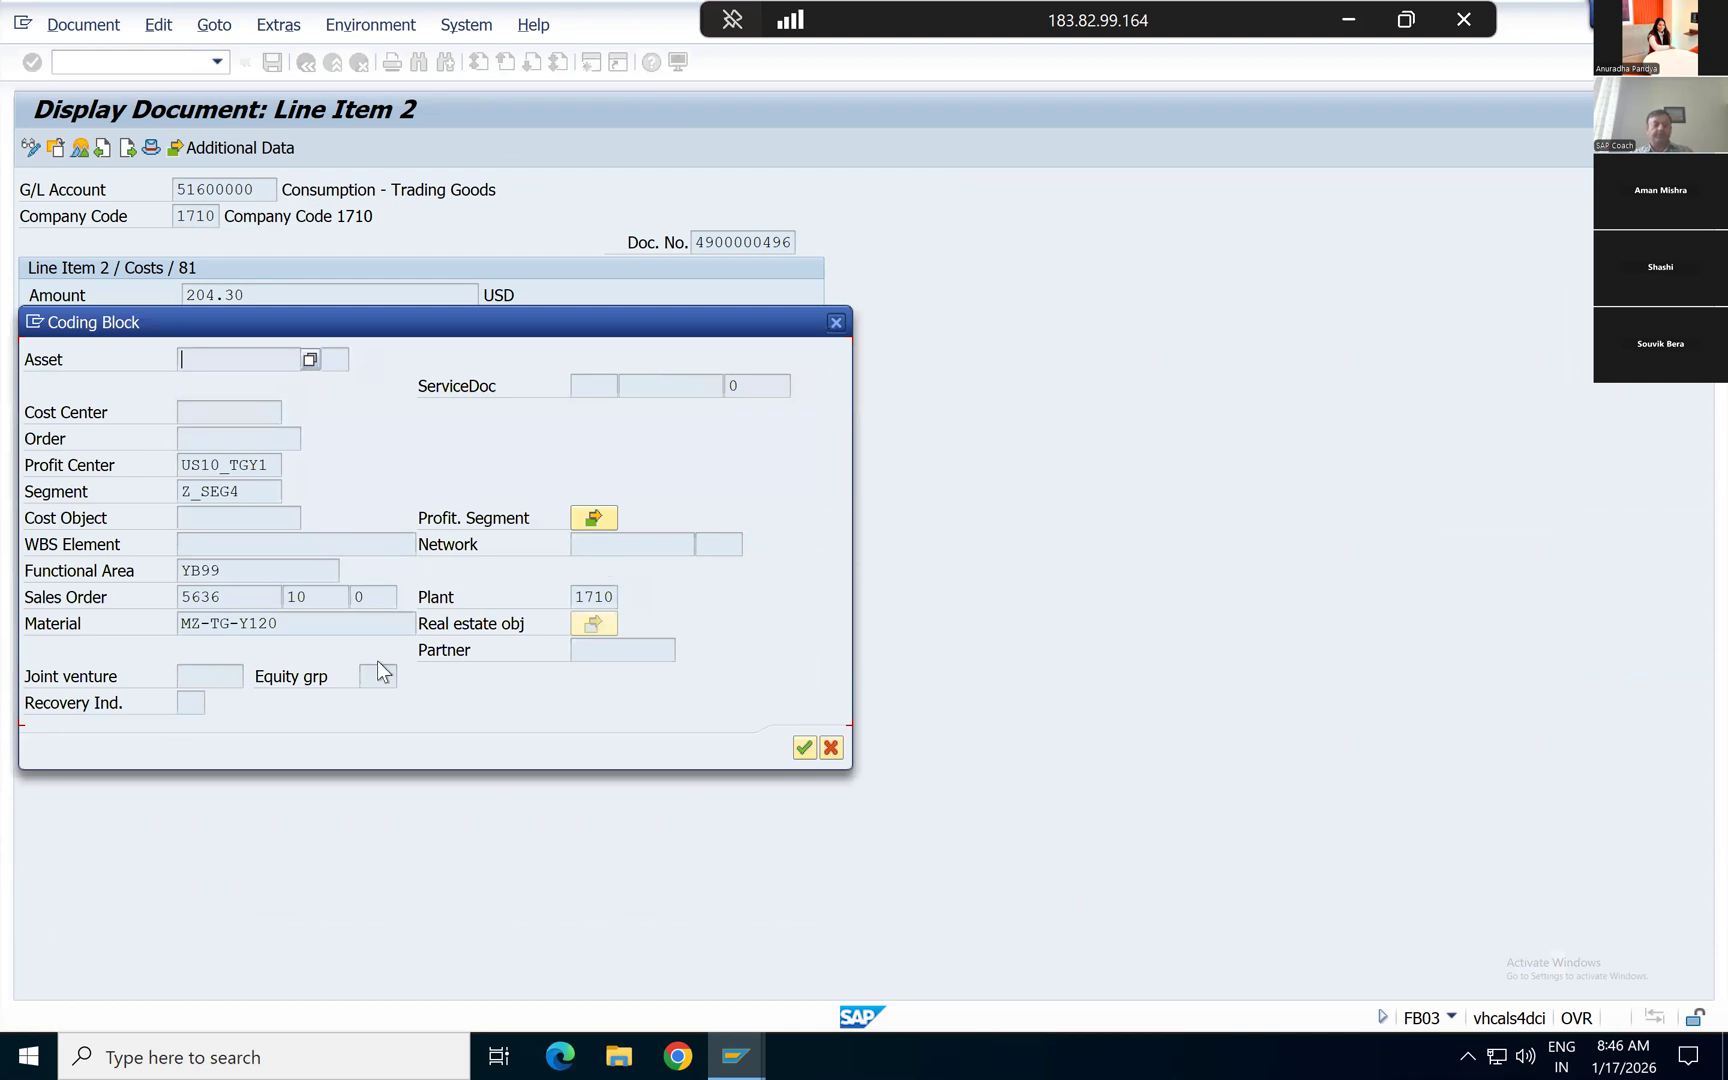
pyautogui.press('Escape')
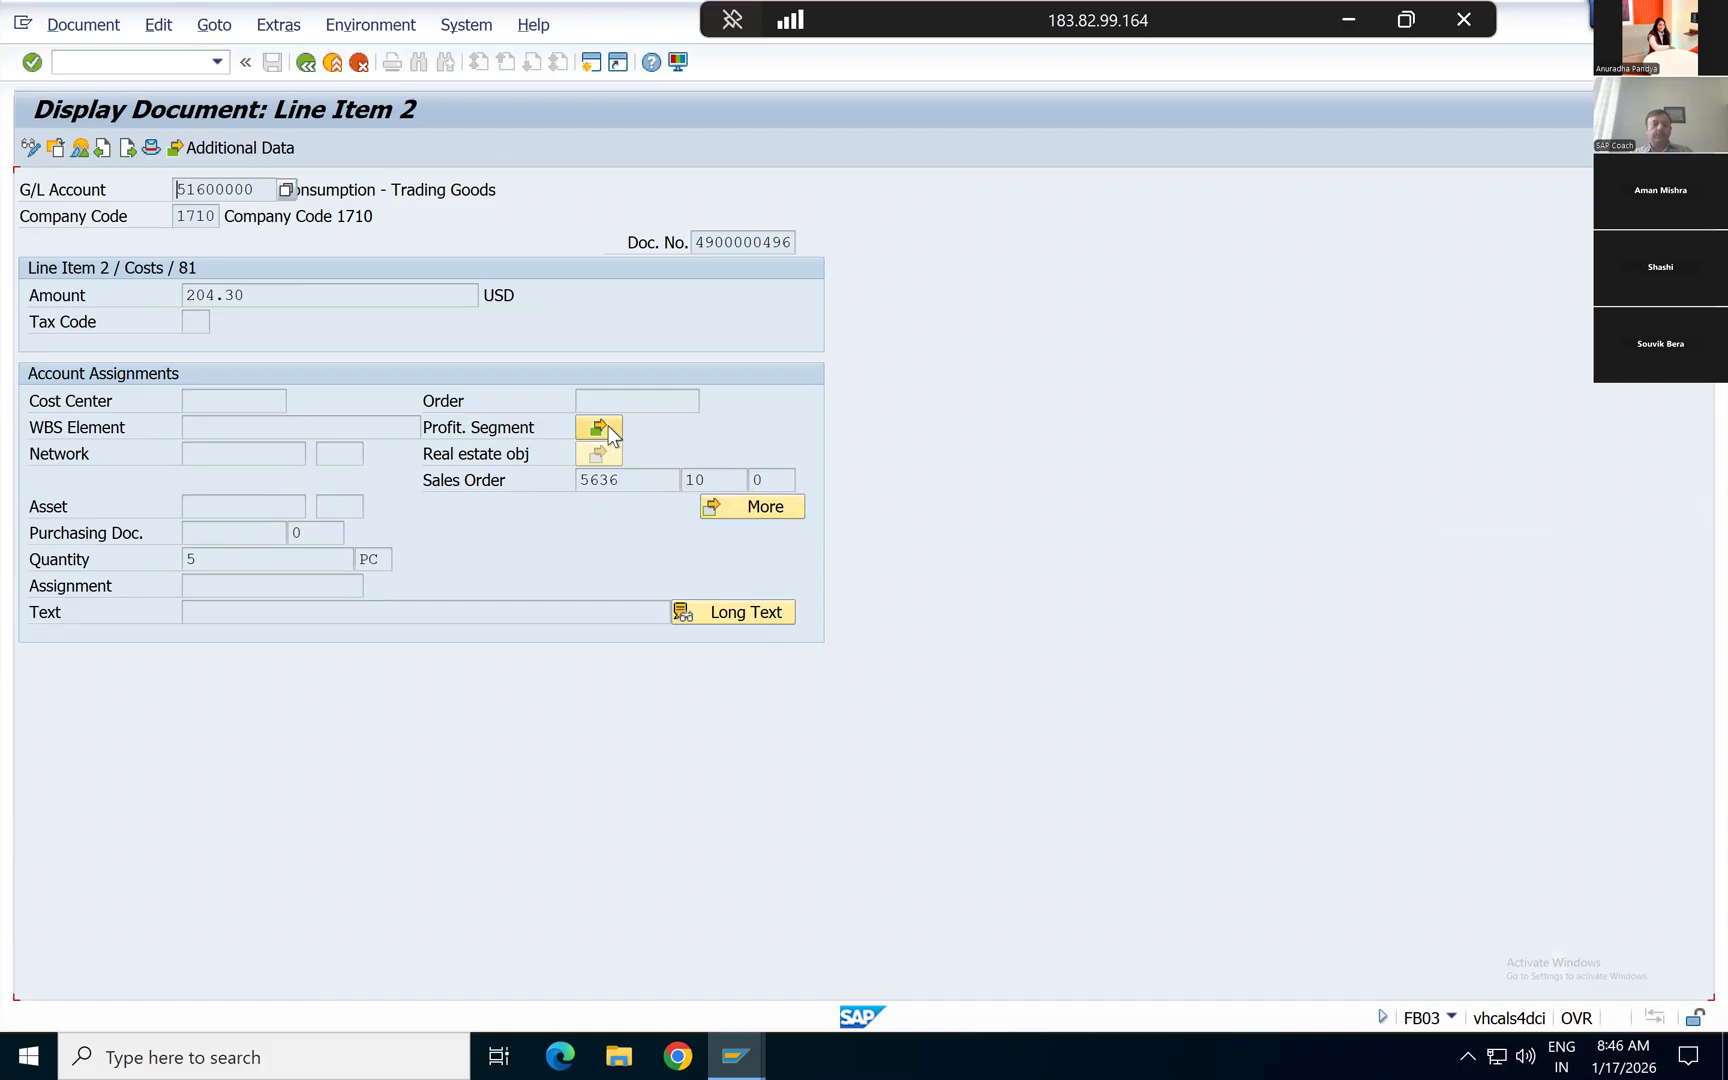
pyautogui.press('Escape')
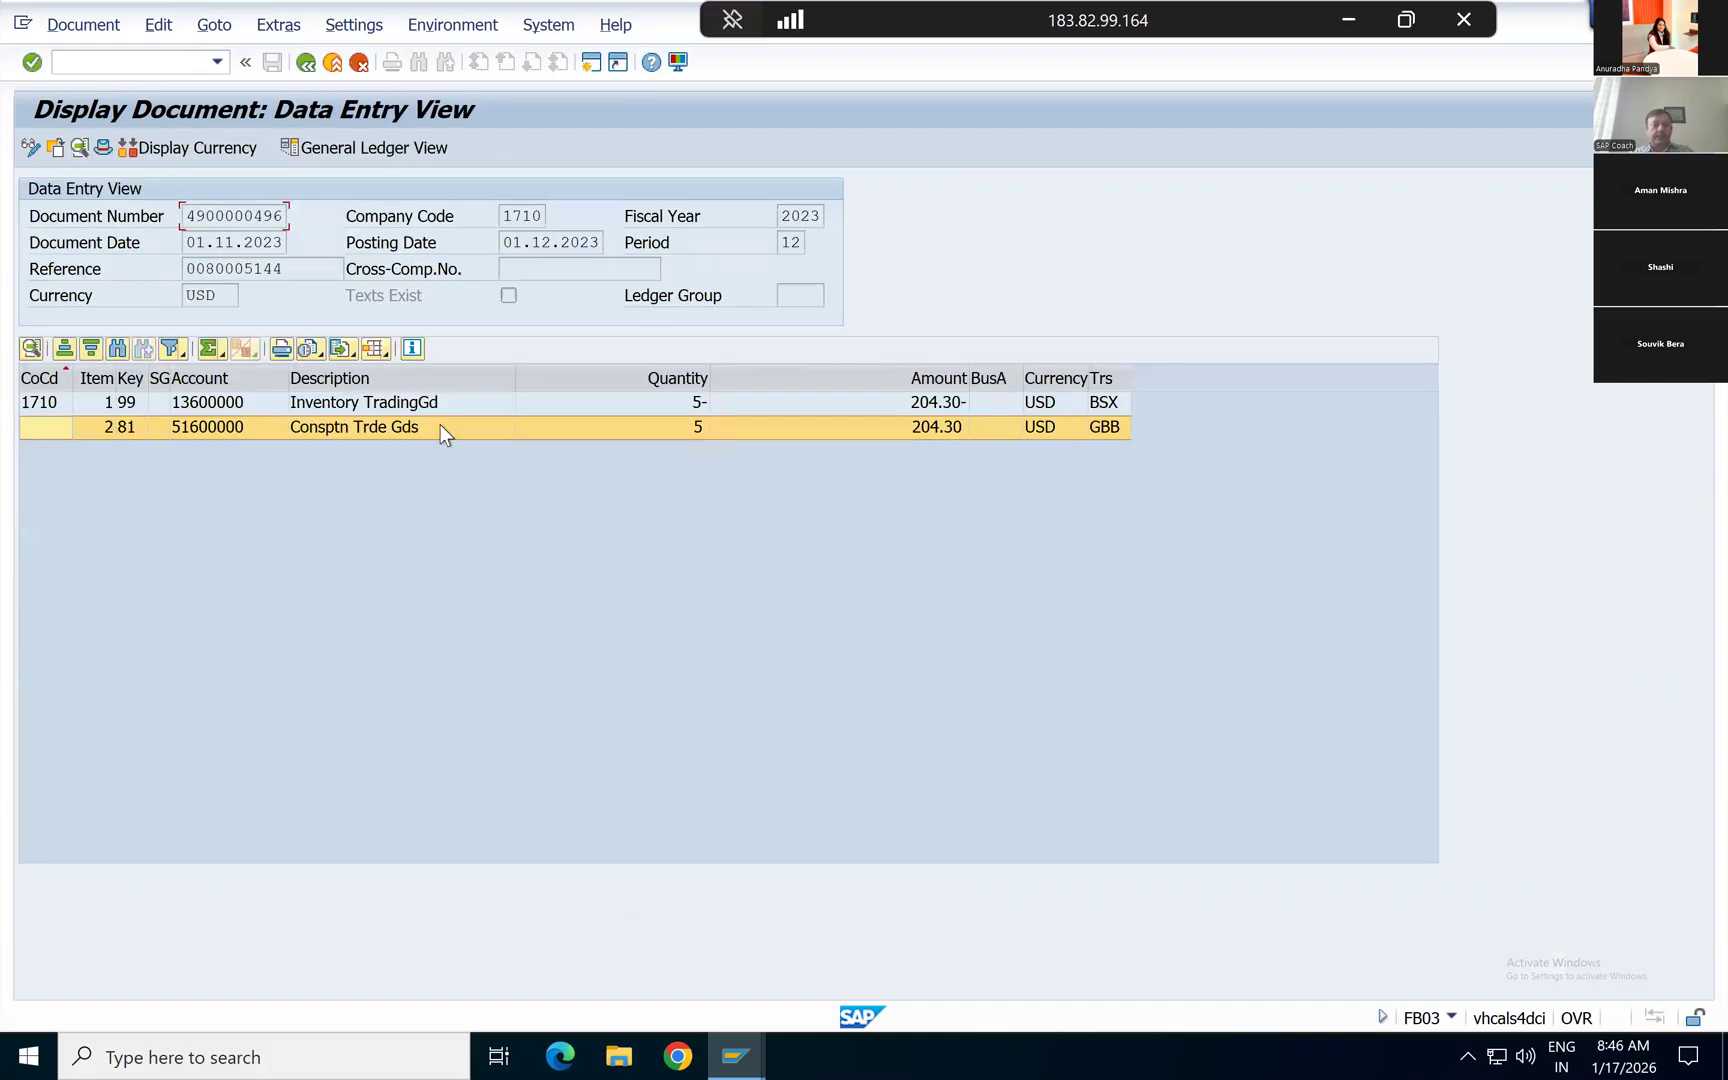
pyautogui.click(882, 406)
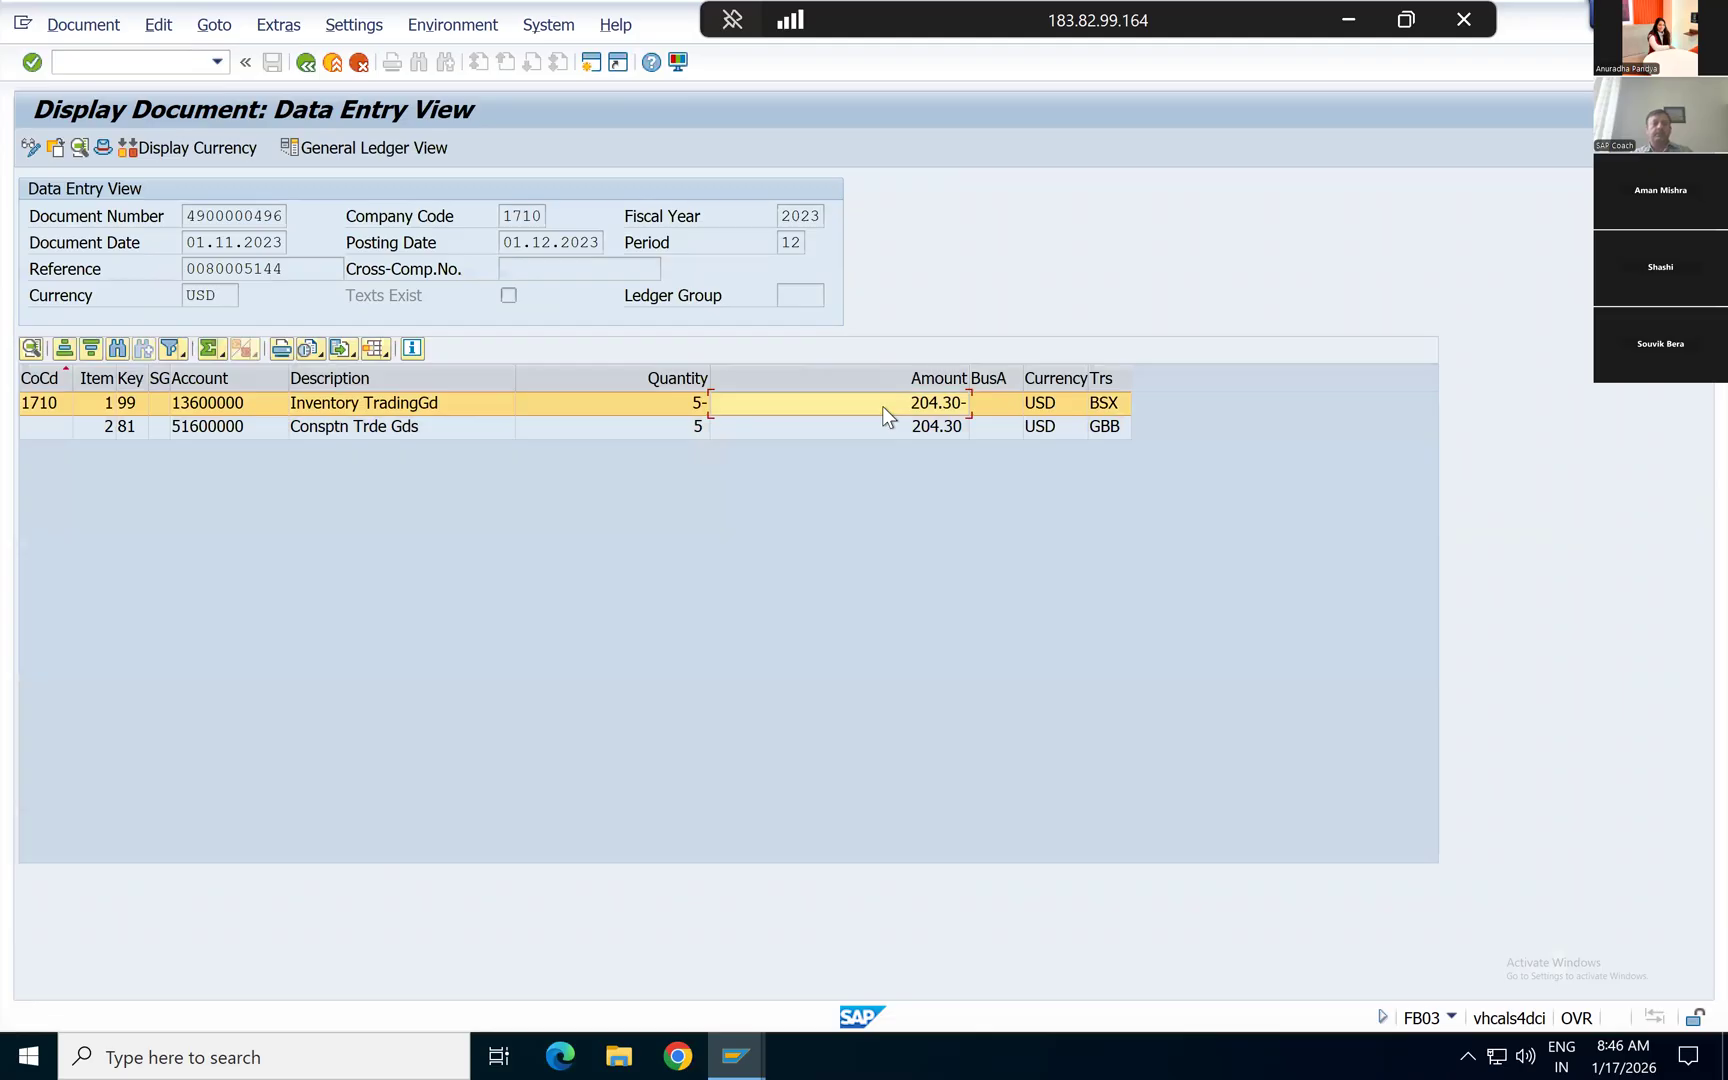
pyautogui.click(813, 429)
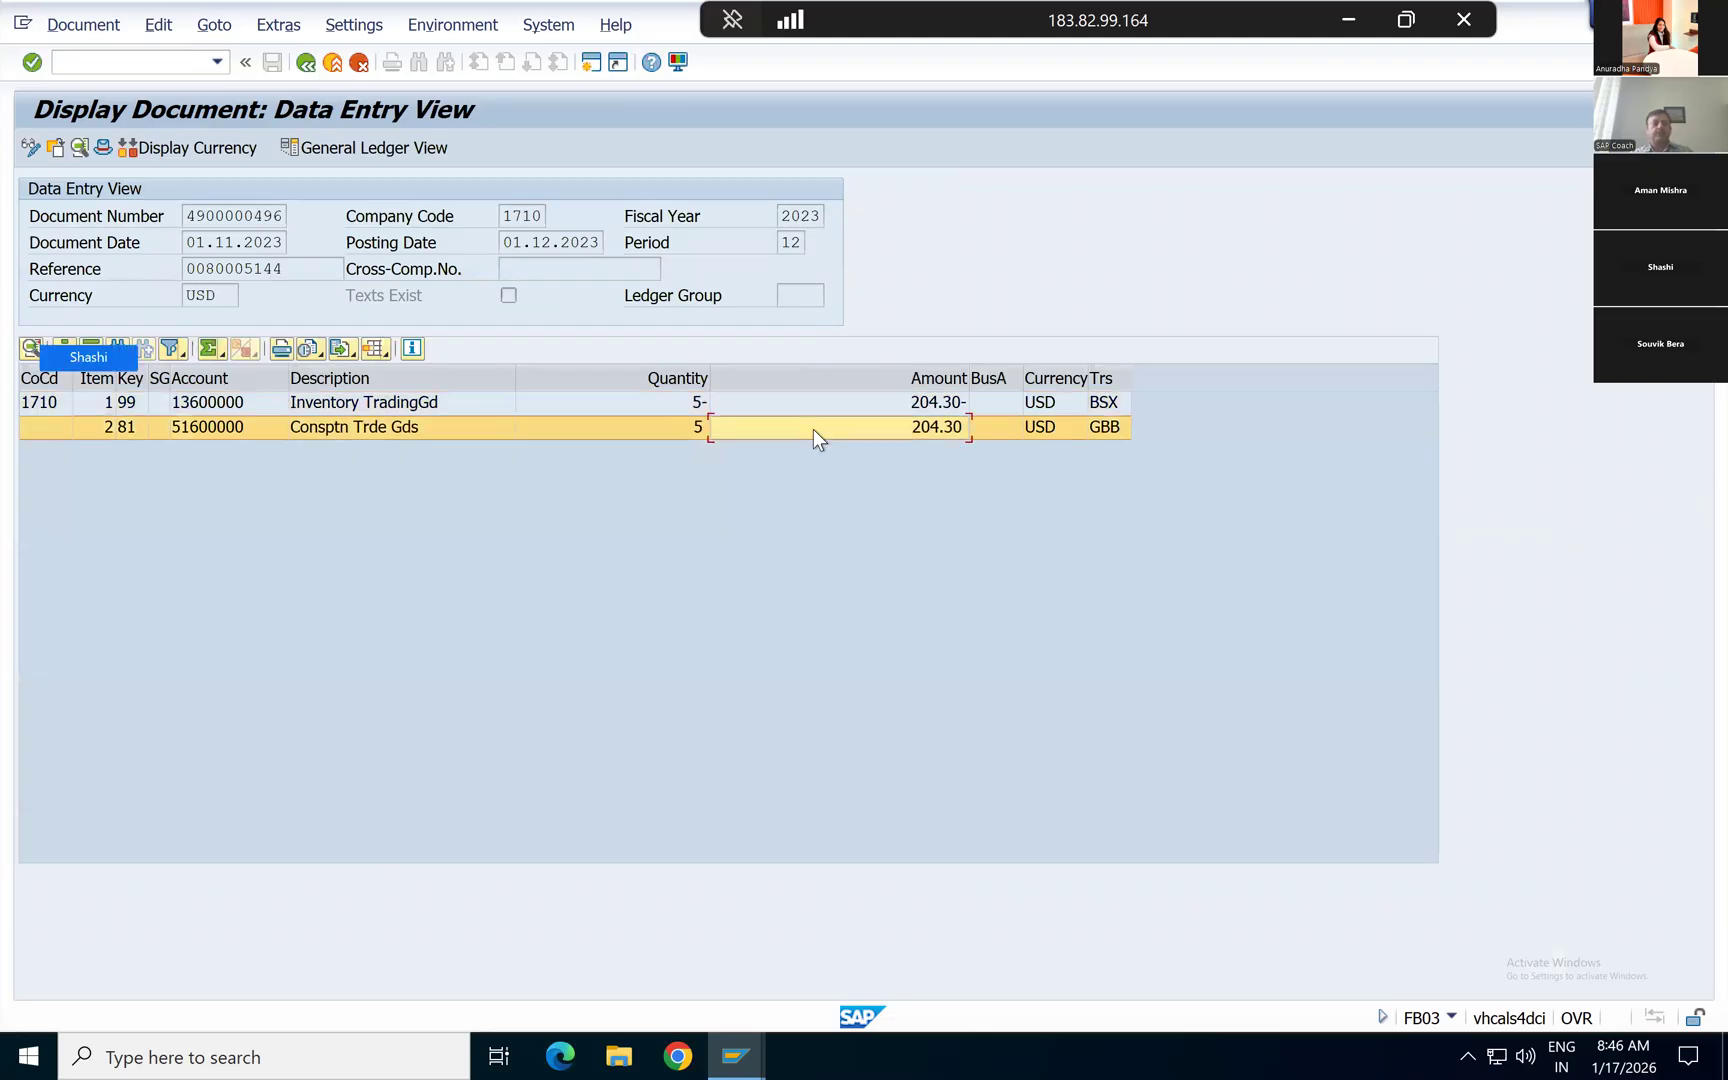
# Step: Switch to the material document session and return through the document flow to the invoice's overview of billing items
pyautogui.hotkey('alt', 'Tab')
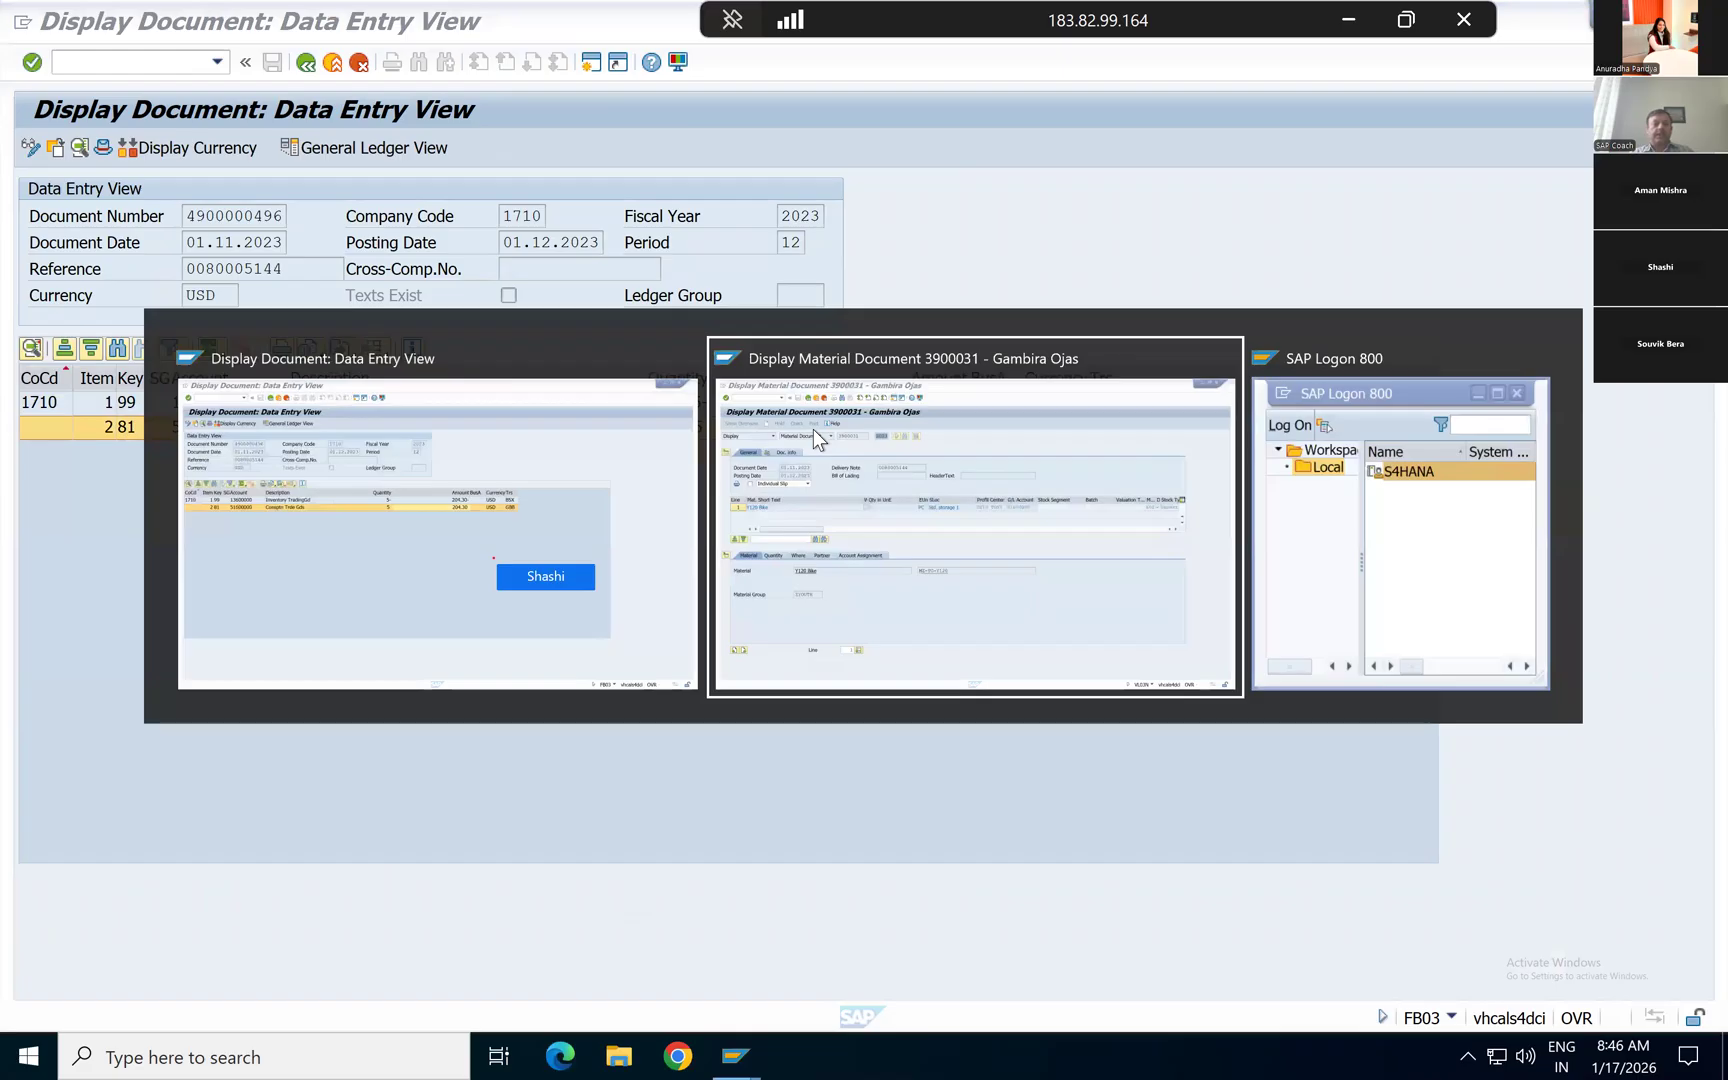
pyautogui.press('F3')
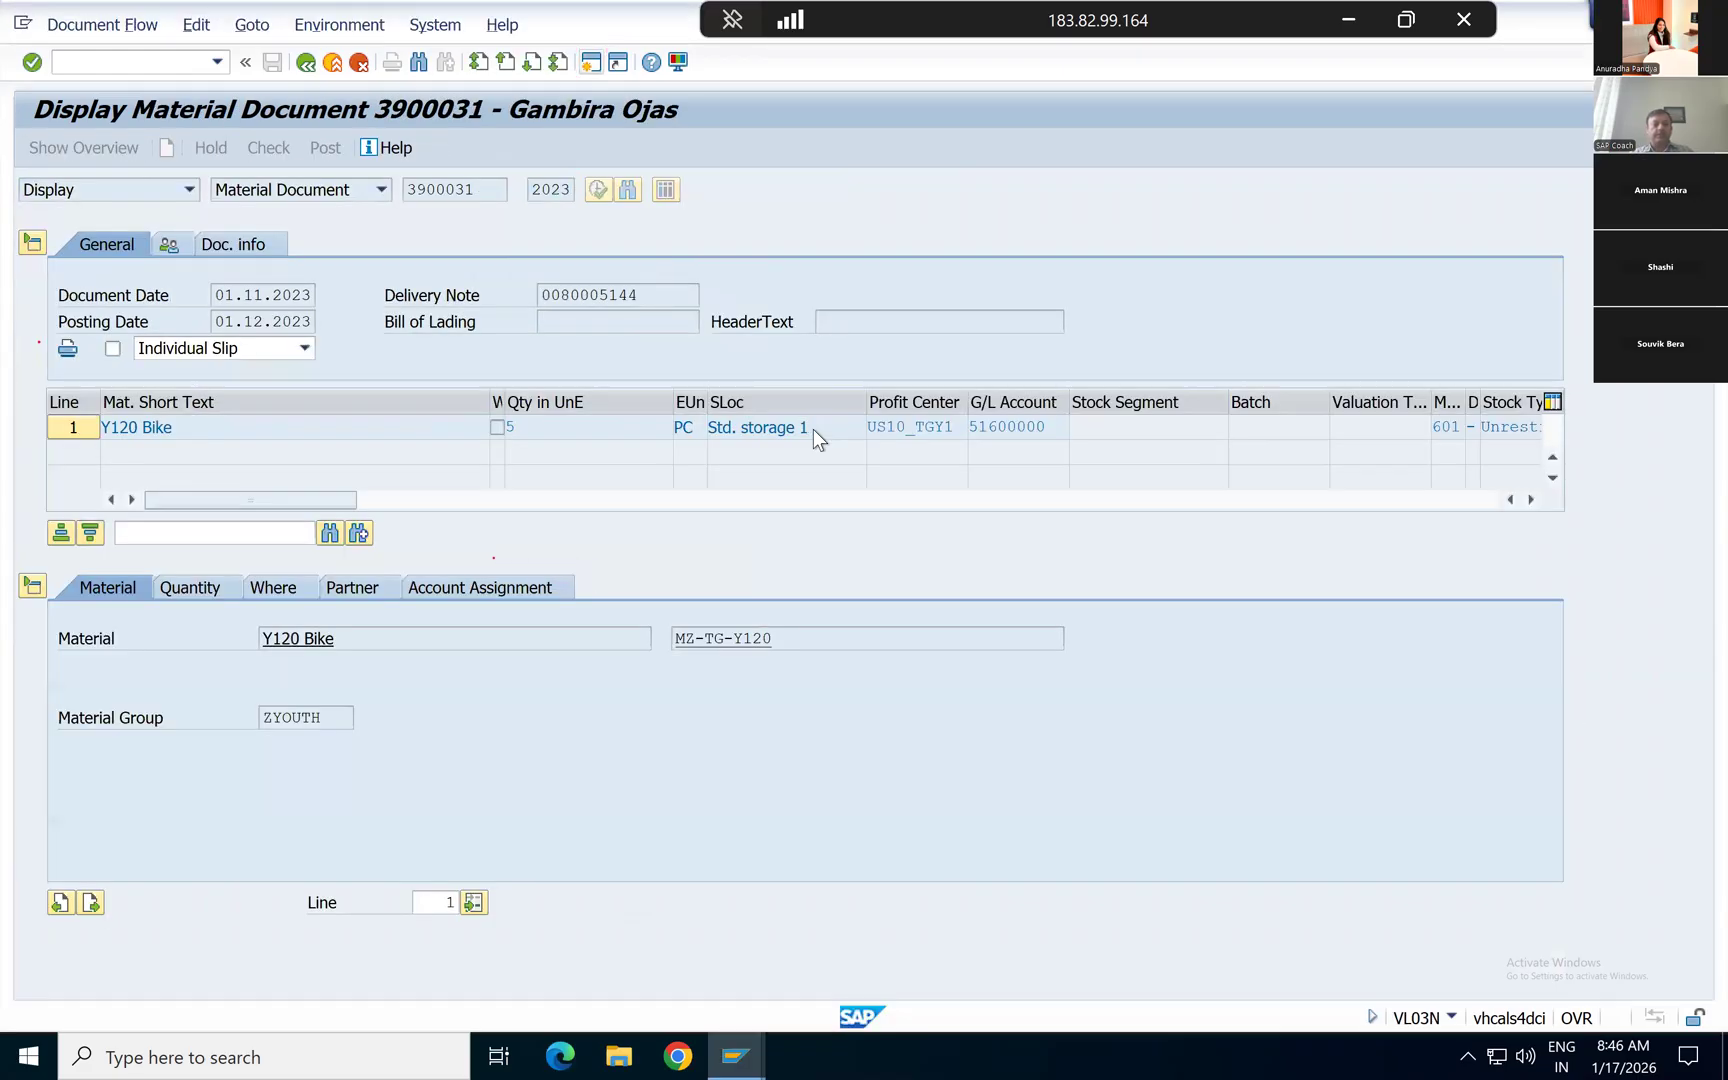
pyautogui.click(310, 63)
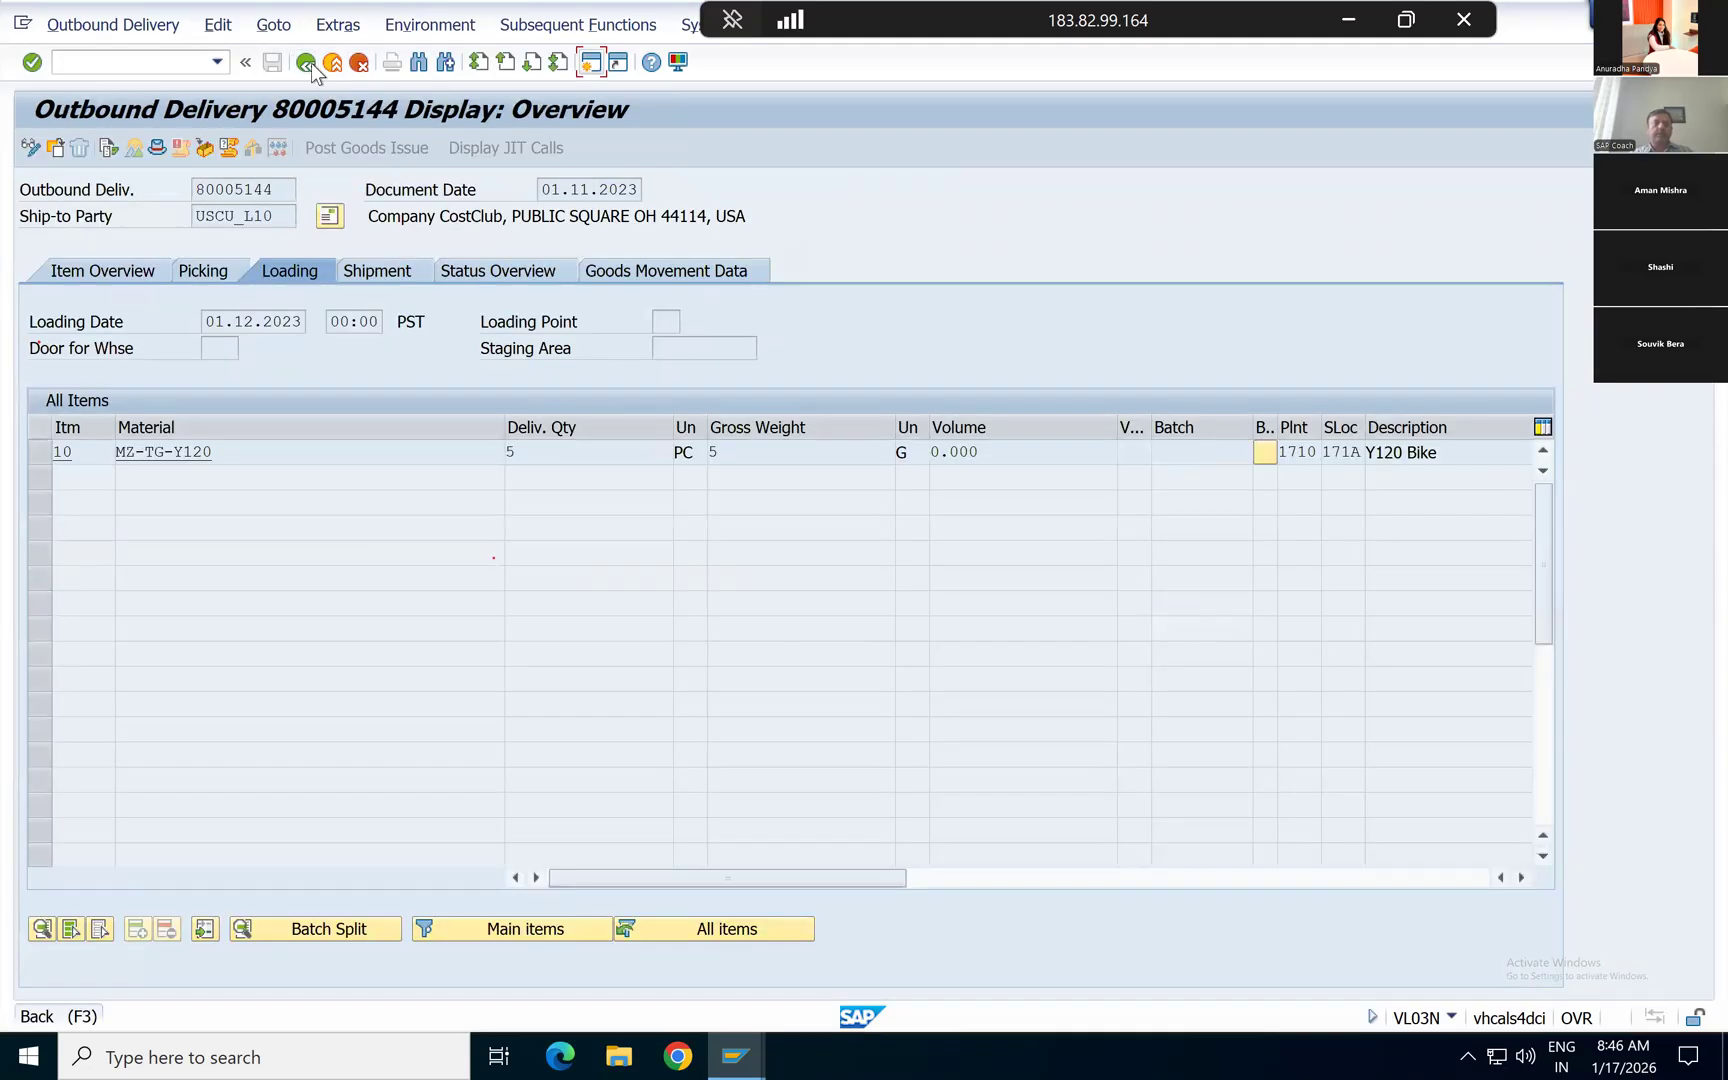
pyautogui.click(310, 63)
pyautogui.click(310, 63)
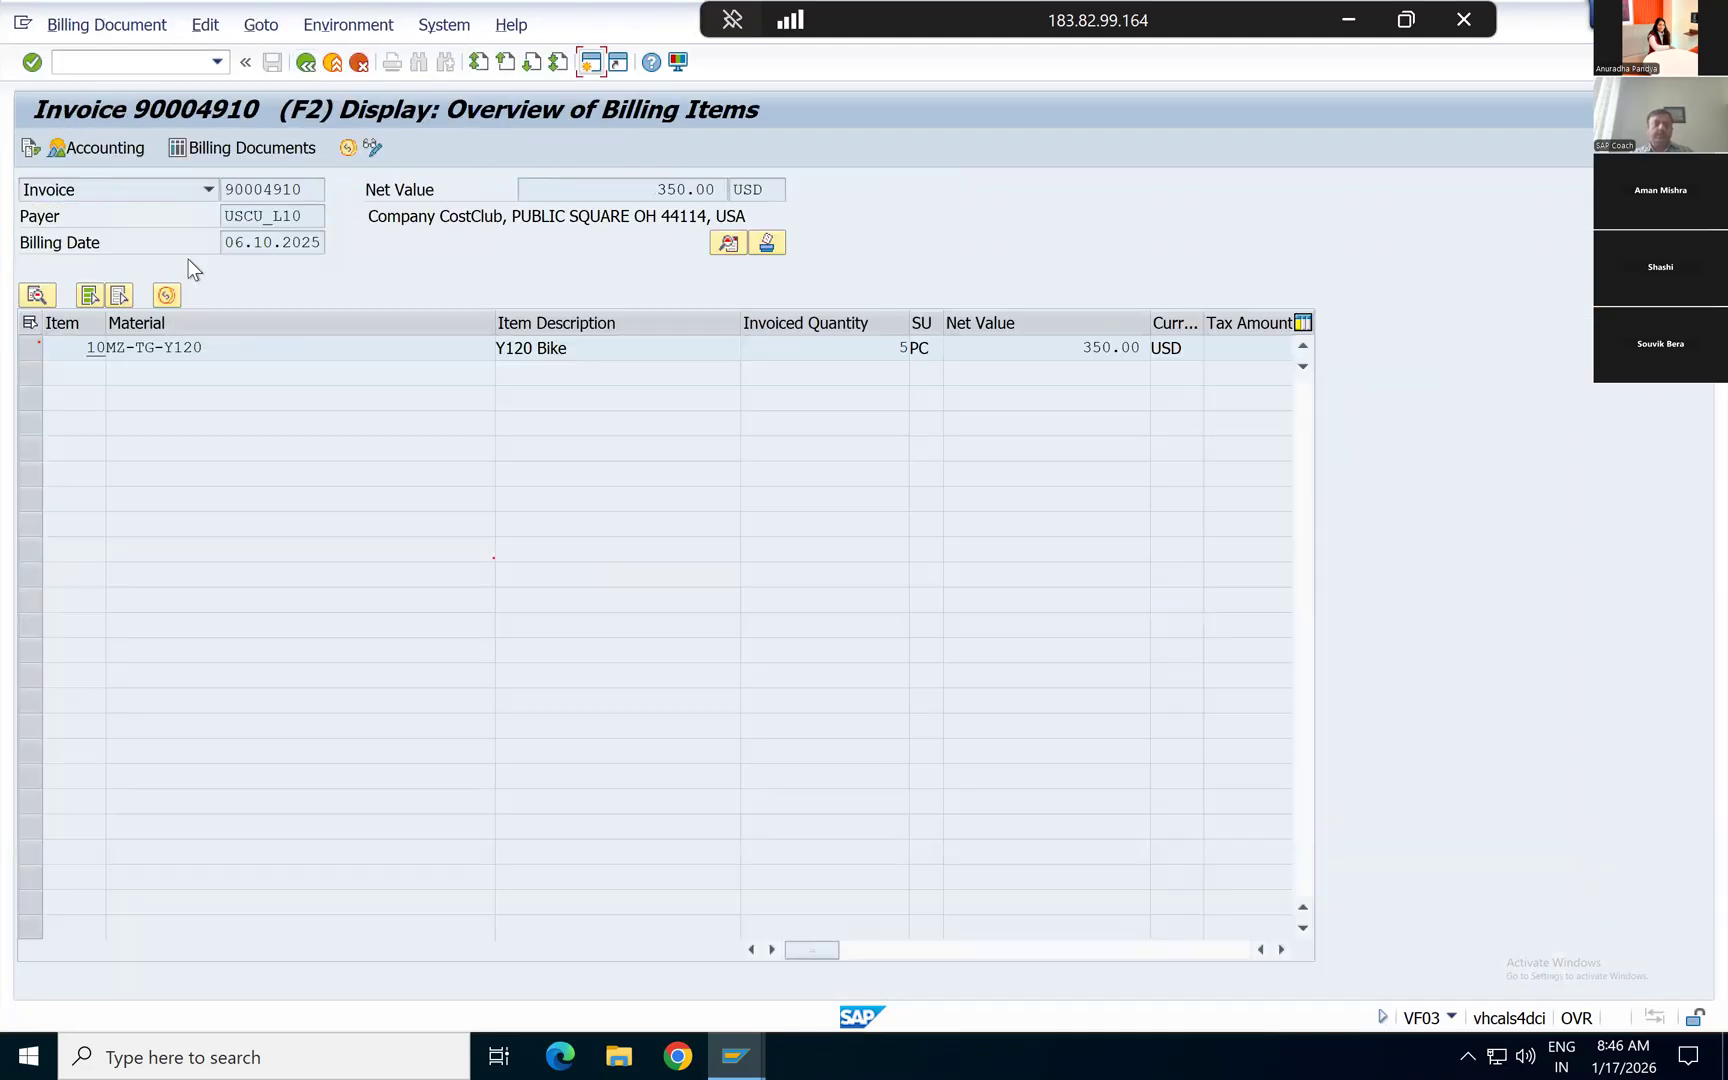
# Step: Display the pricing conditions of invoice item 10 and examine the condition value of PCIP Internal Price
pyautogui.click(27, 343)
pyautogui.click(37, 296)
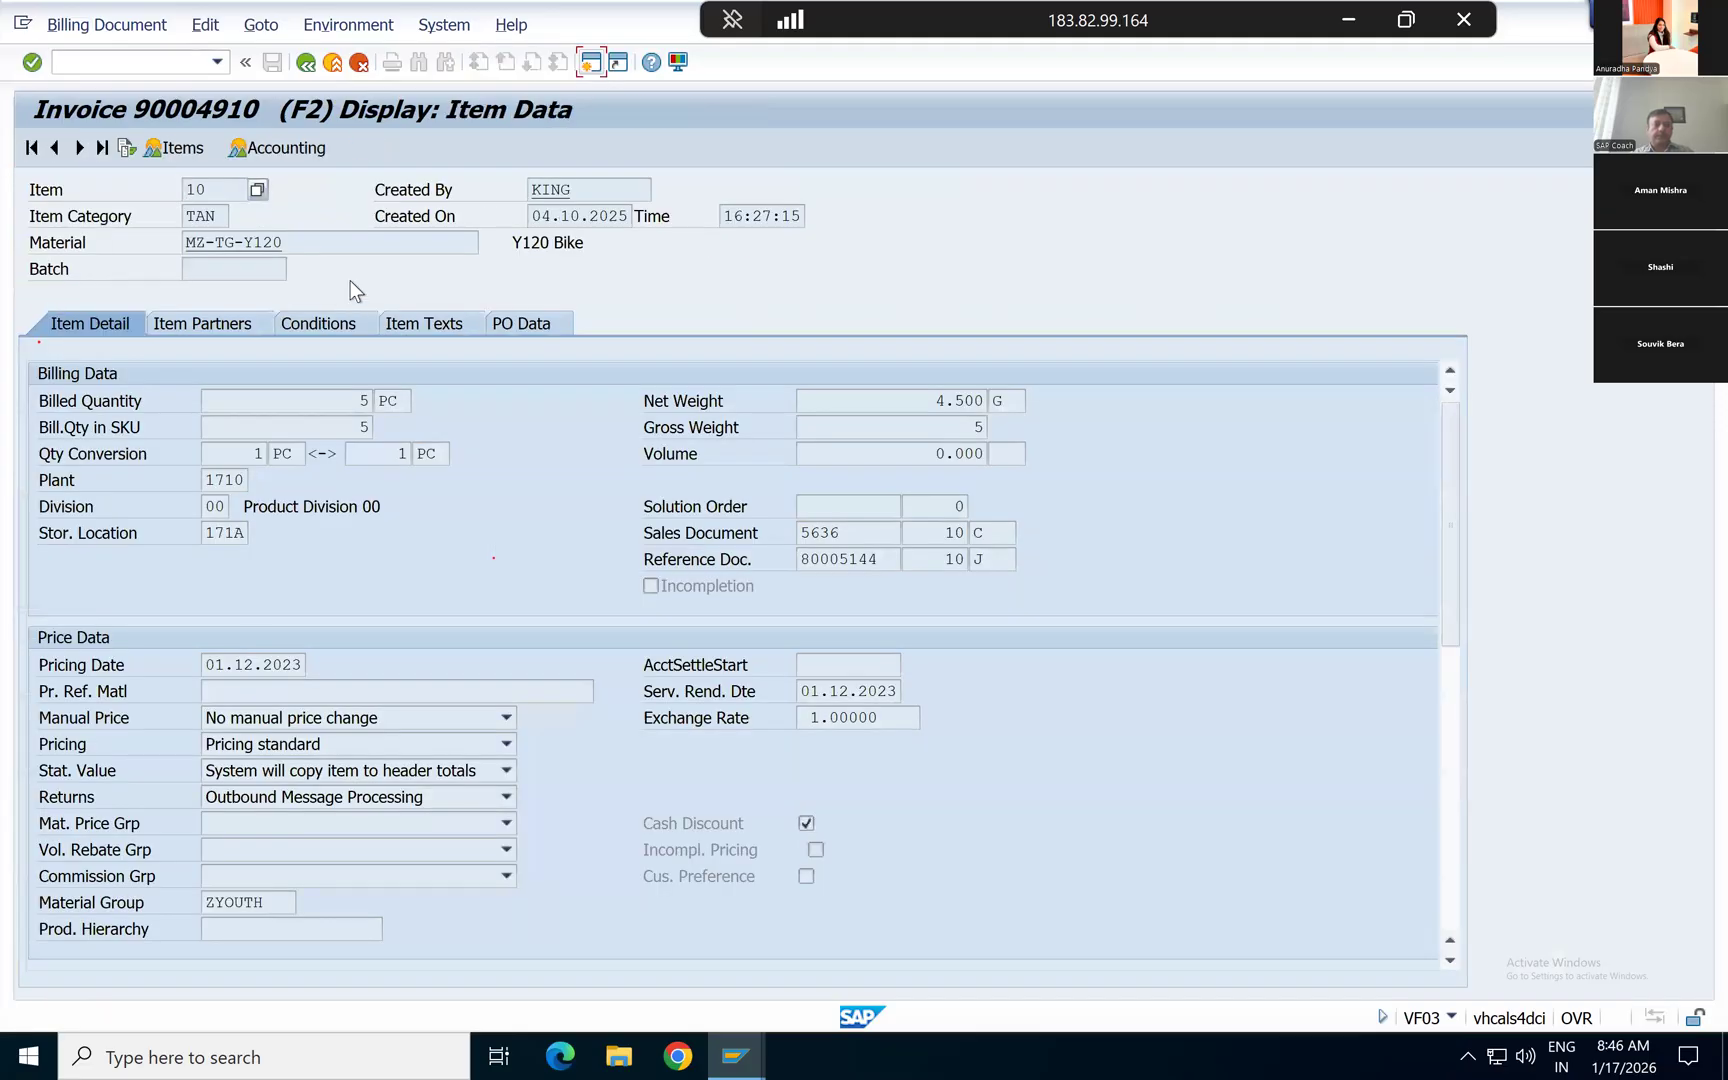
pyautogui.click(329, 324)
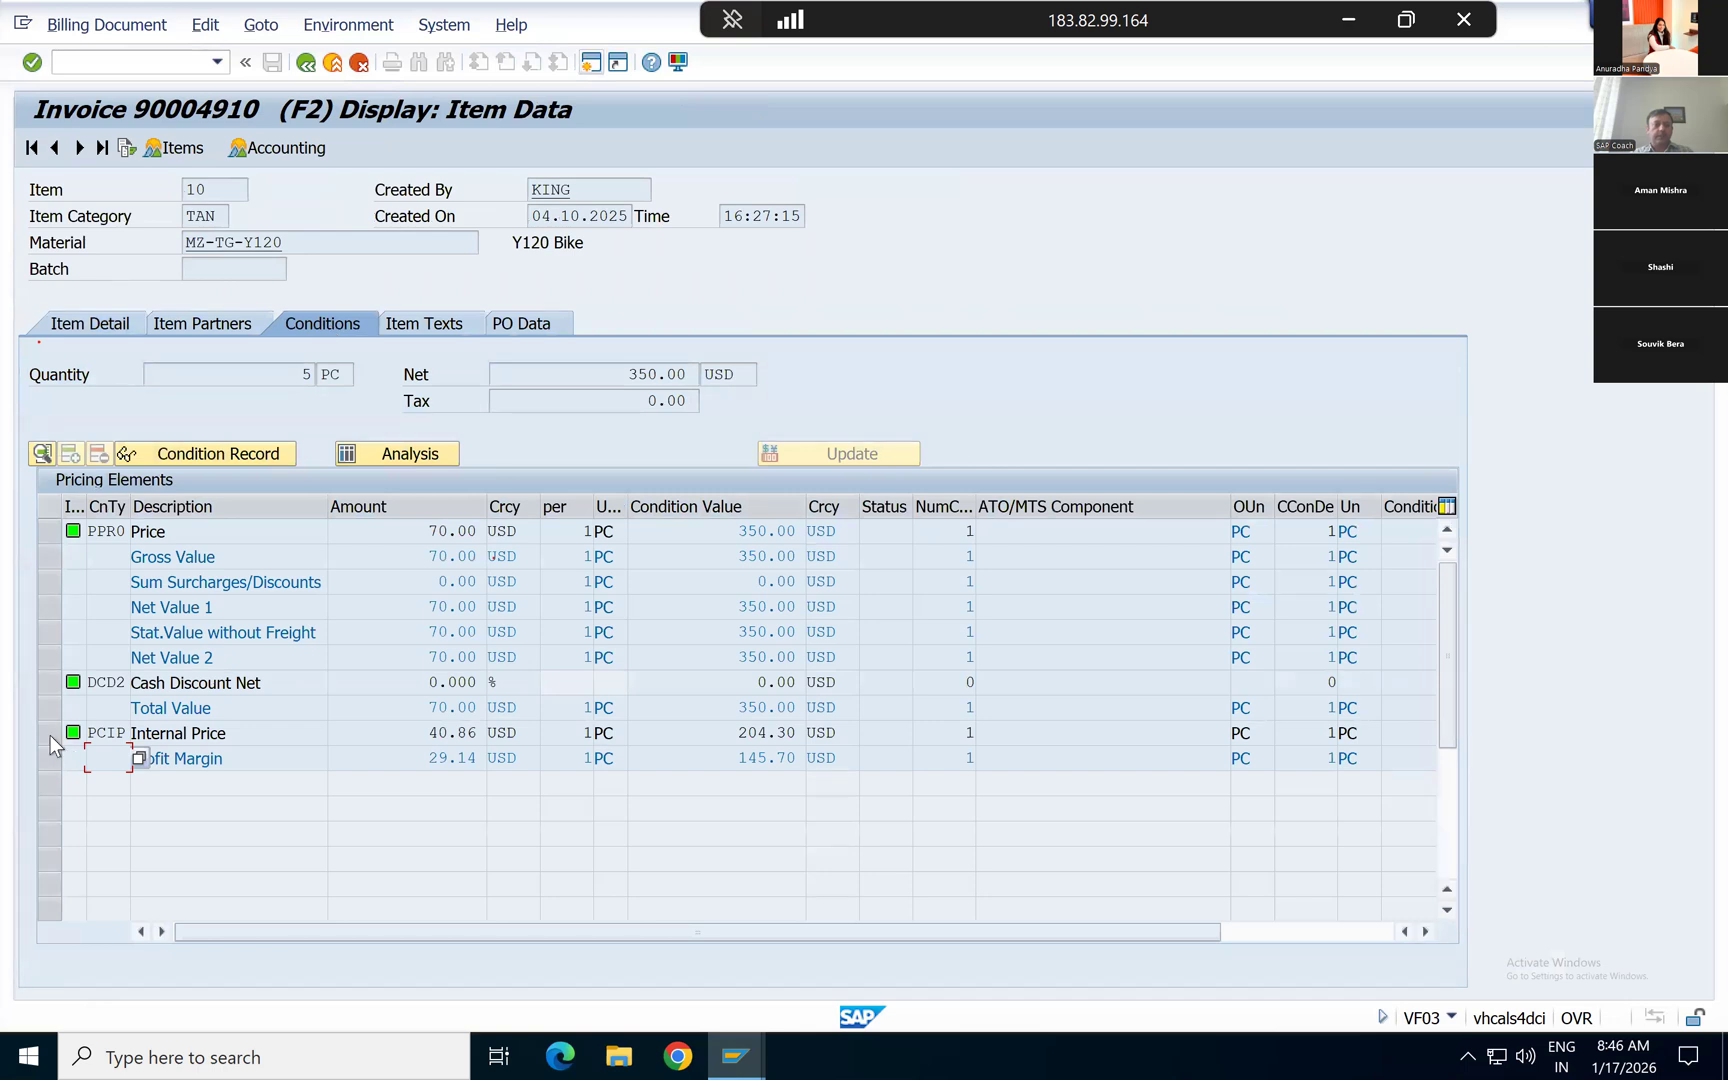
pyautogui.click(47, 732)
pyautogui.click(723, 735)
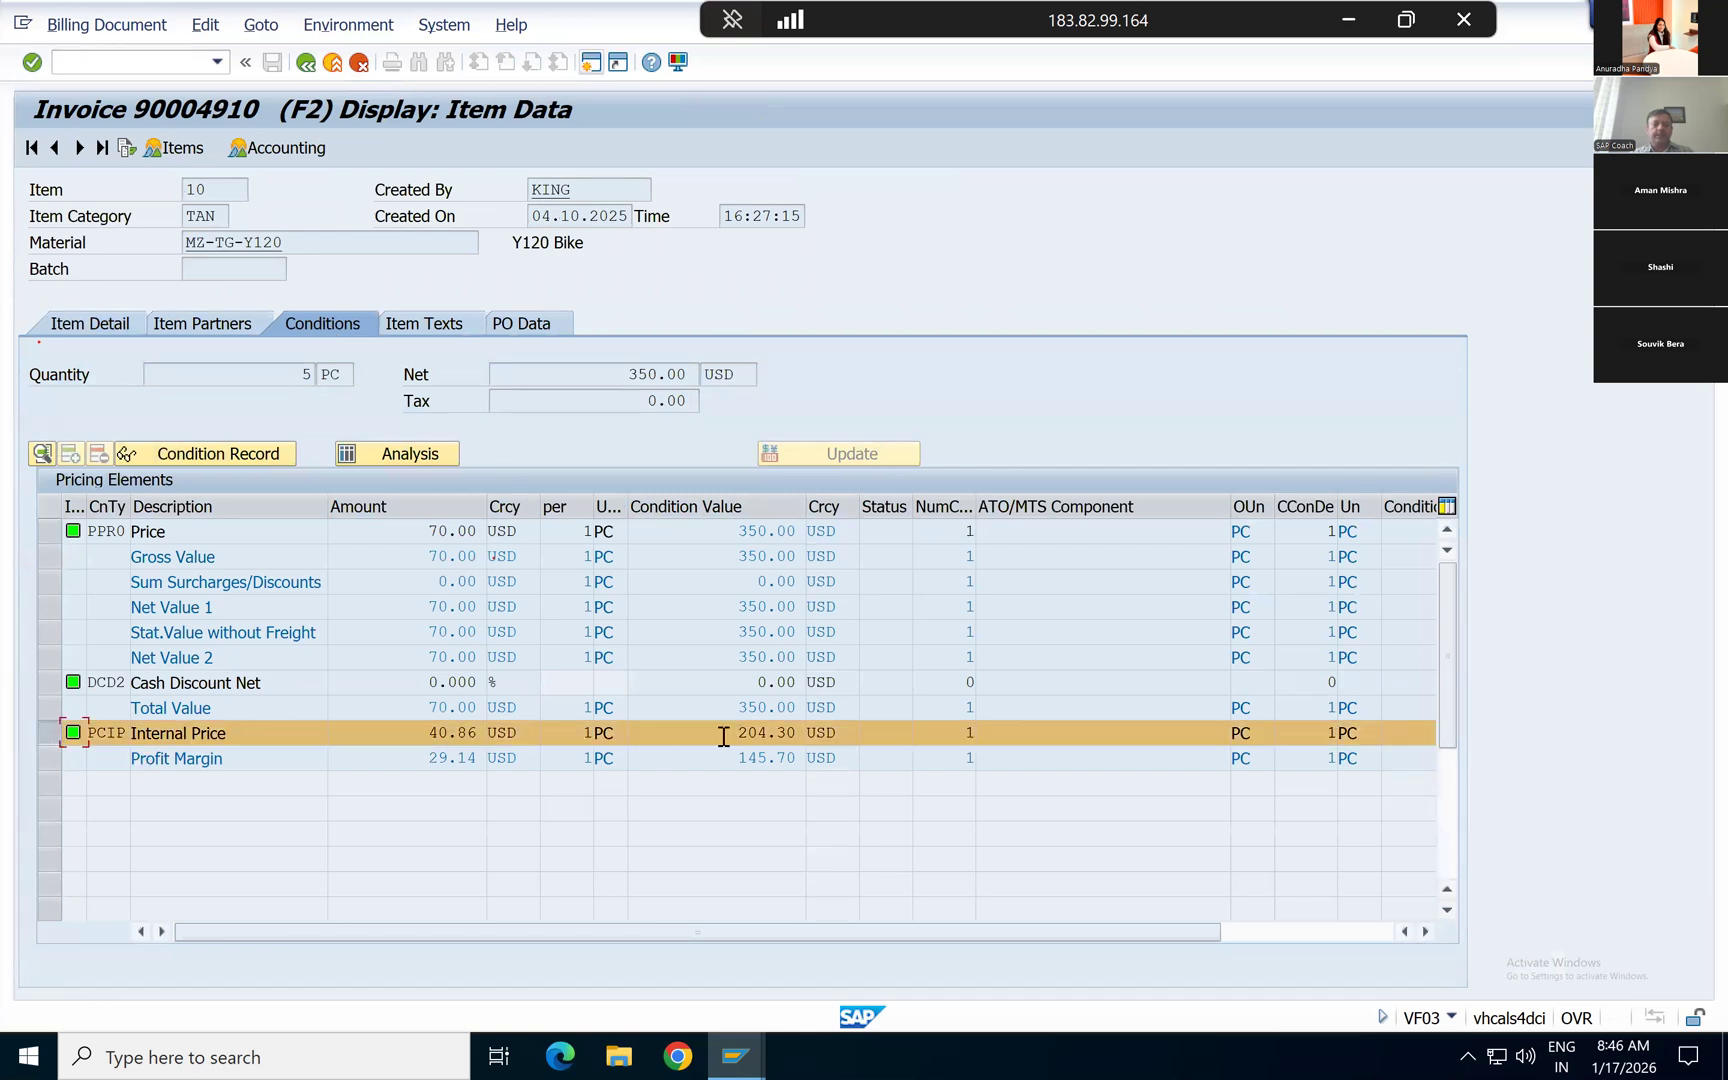
# Step: Compare the inventory and consumption amounts in the accounting document with the invoice's Internal Price condition
pyautogui.hotkey('alt', 'Tab')
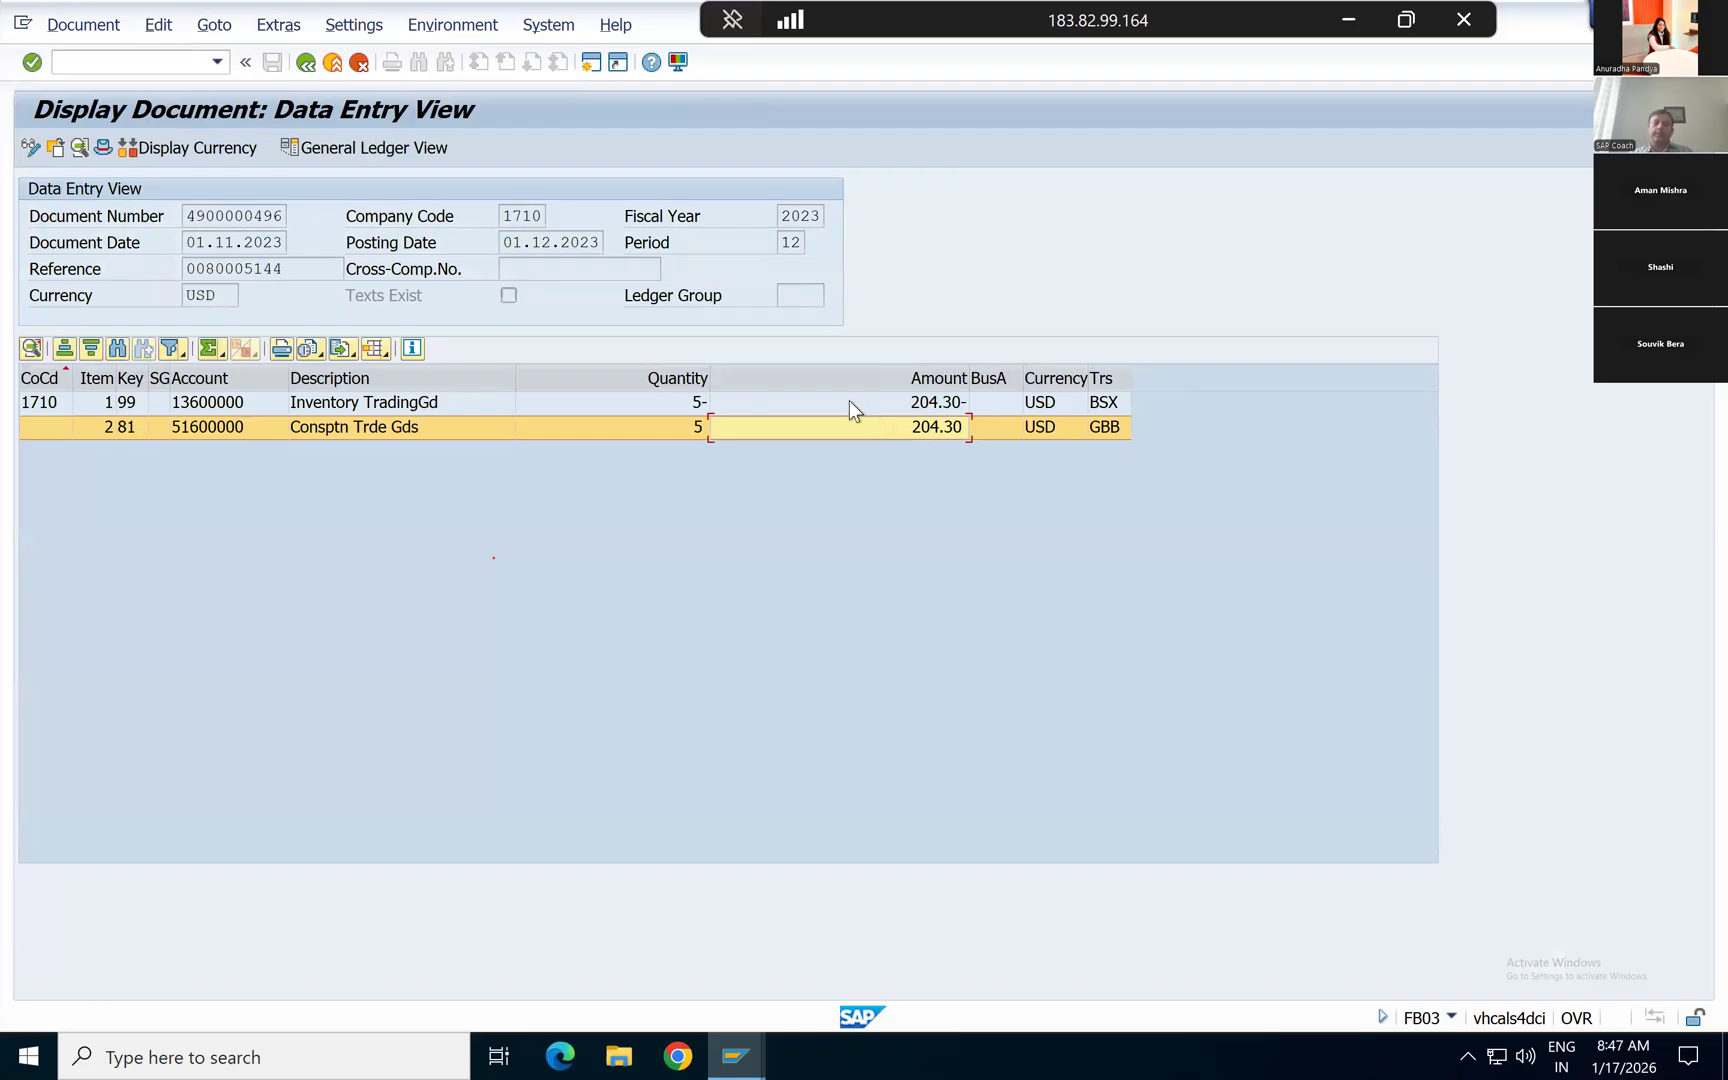
pyautogui.click(849, 402)
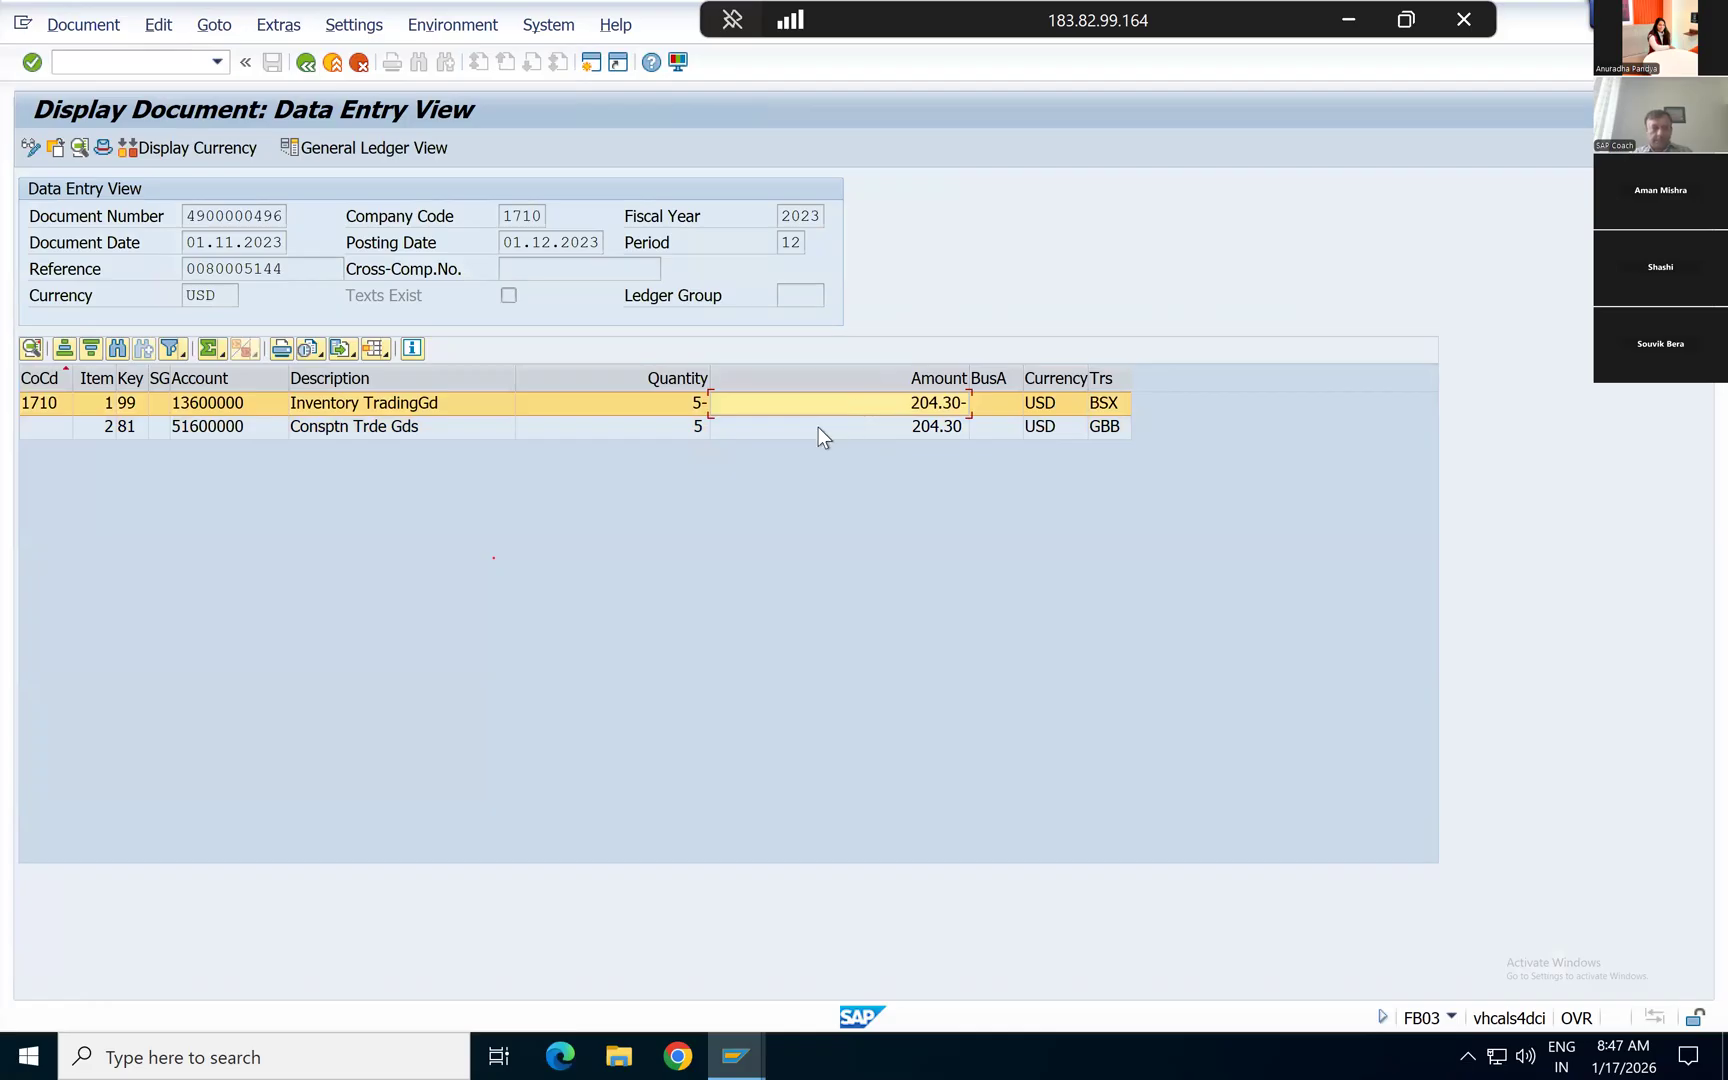
pyautogui.click(818, 427)
pyautogui.click(813, 405)
pyautogui.hotkey('alt', 'Tab')
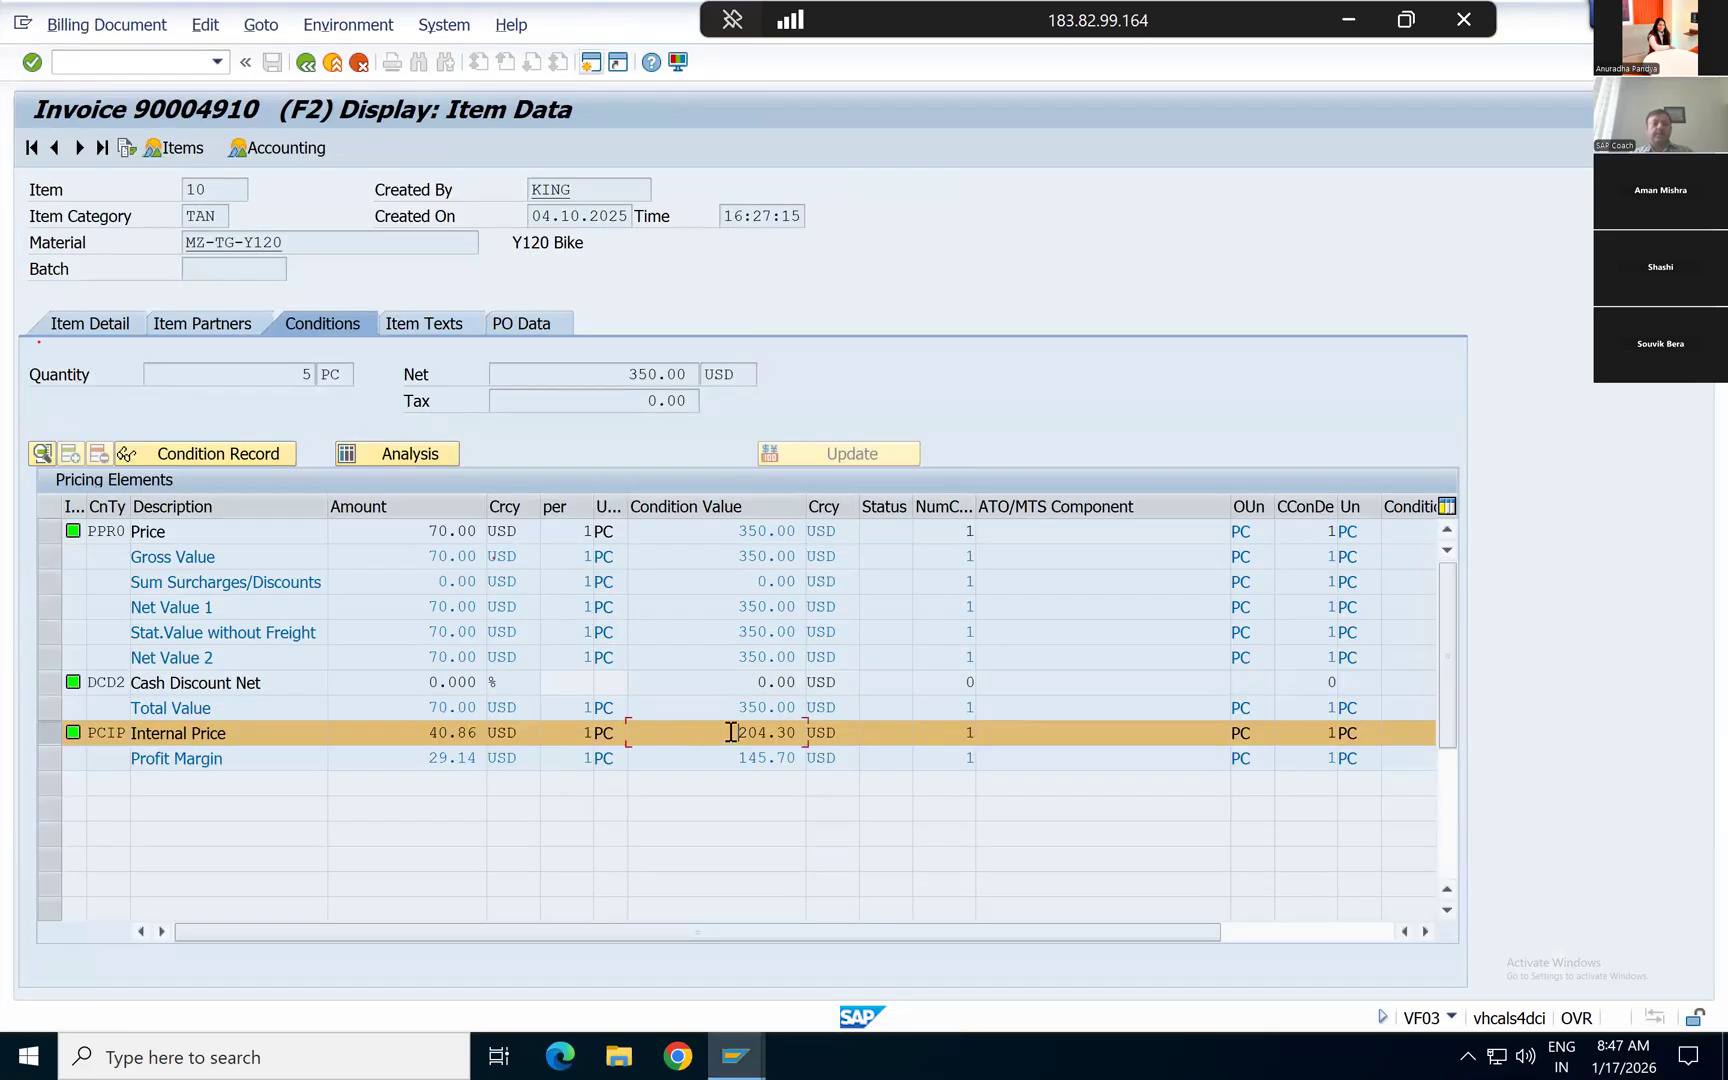
# Step: Leave the invoice item details, the accounting document and the document list, and return to the SAP Easy Access screen
pyautogui.click(307, 62)
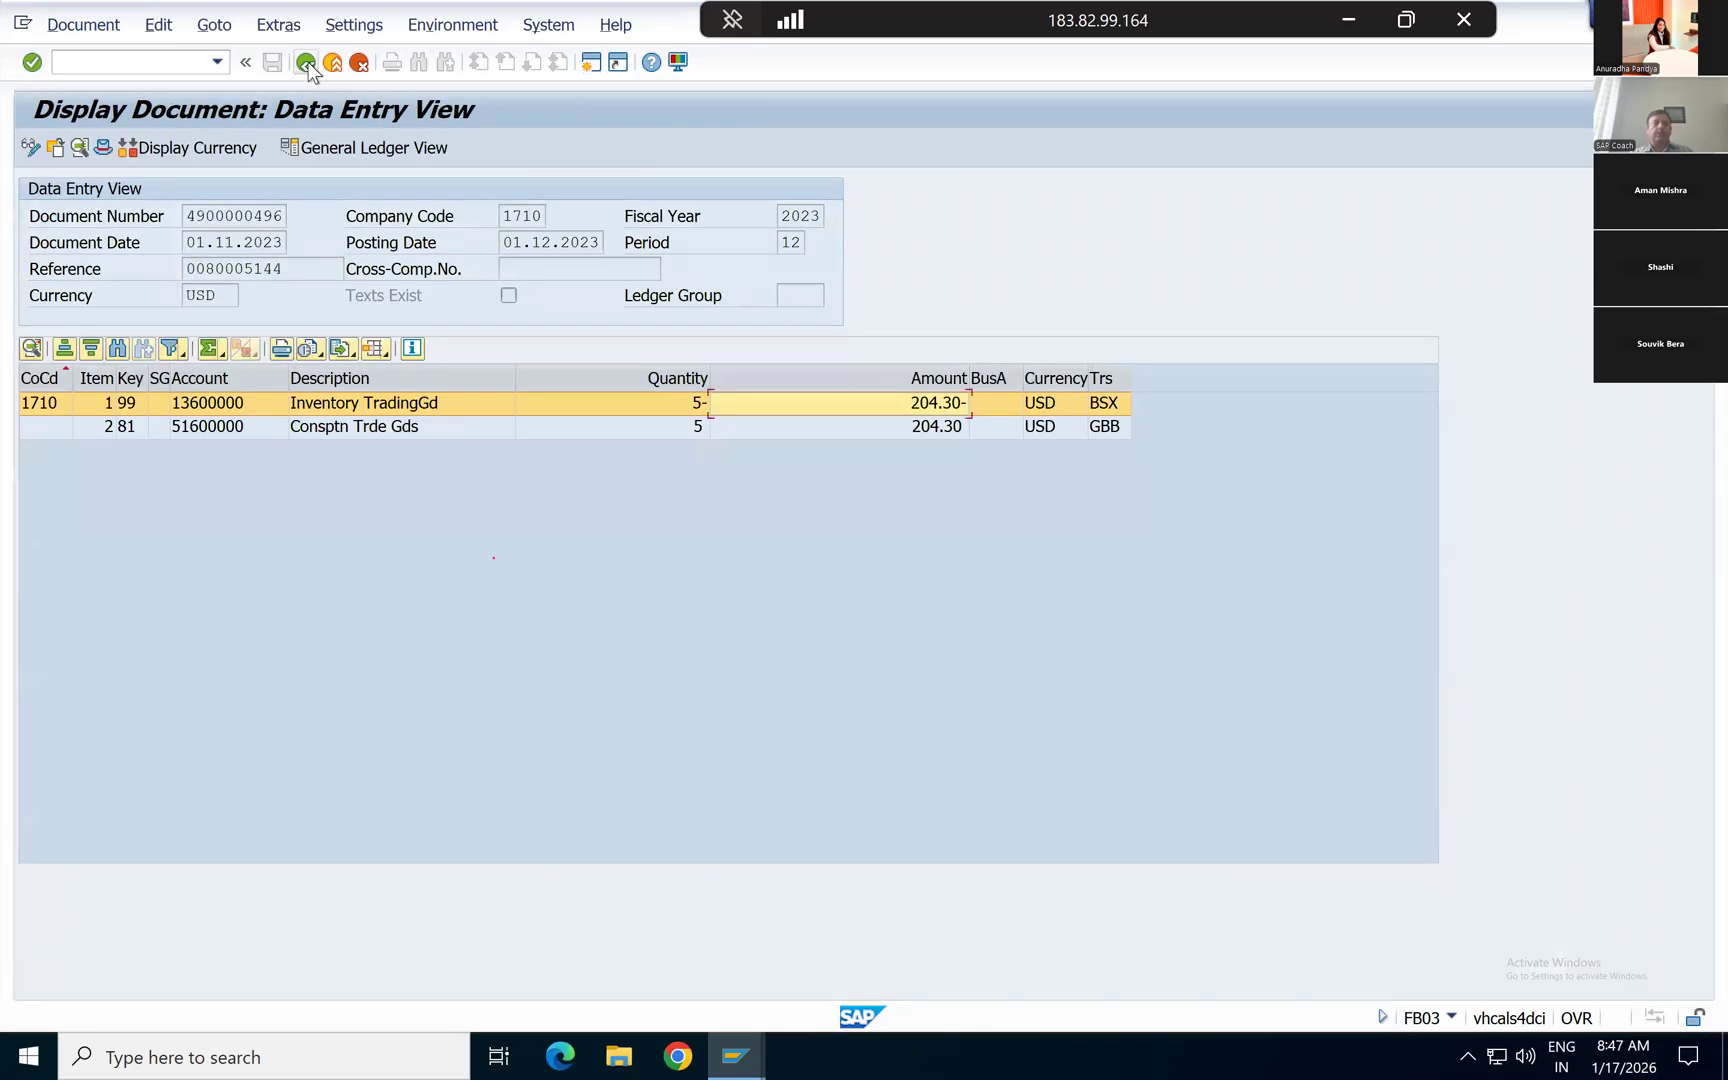
pyautogui.click(307, 63)
pyautogui.click(307, 63)
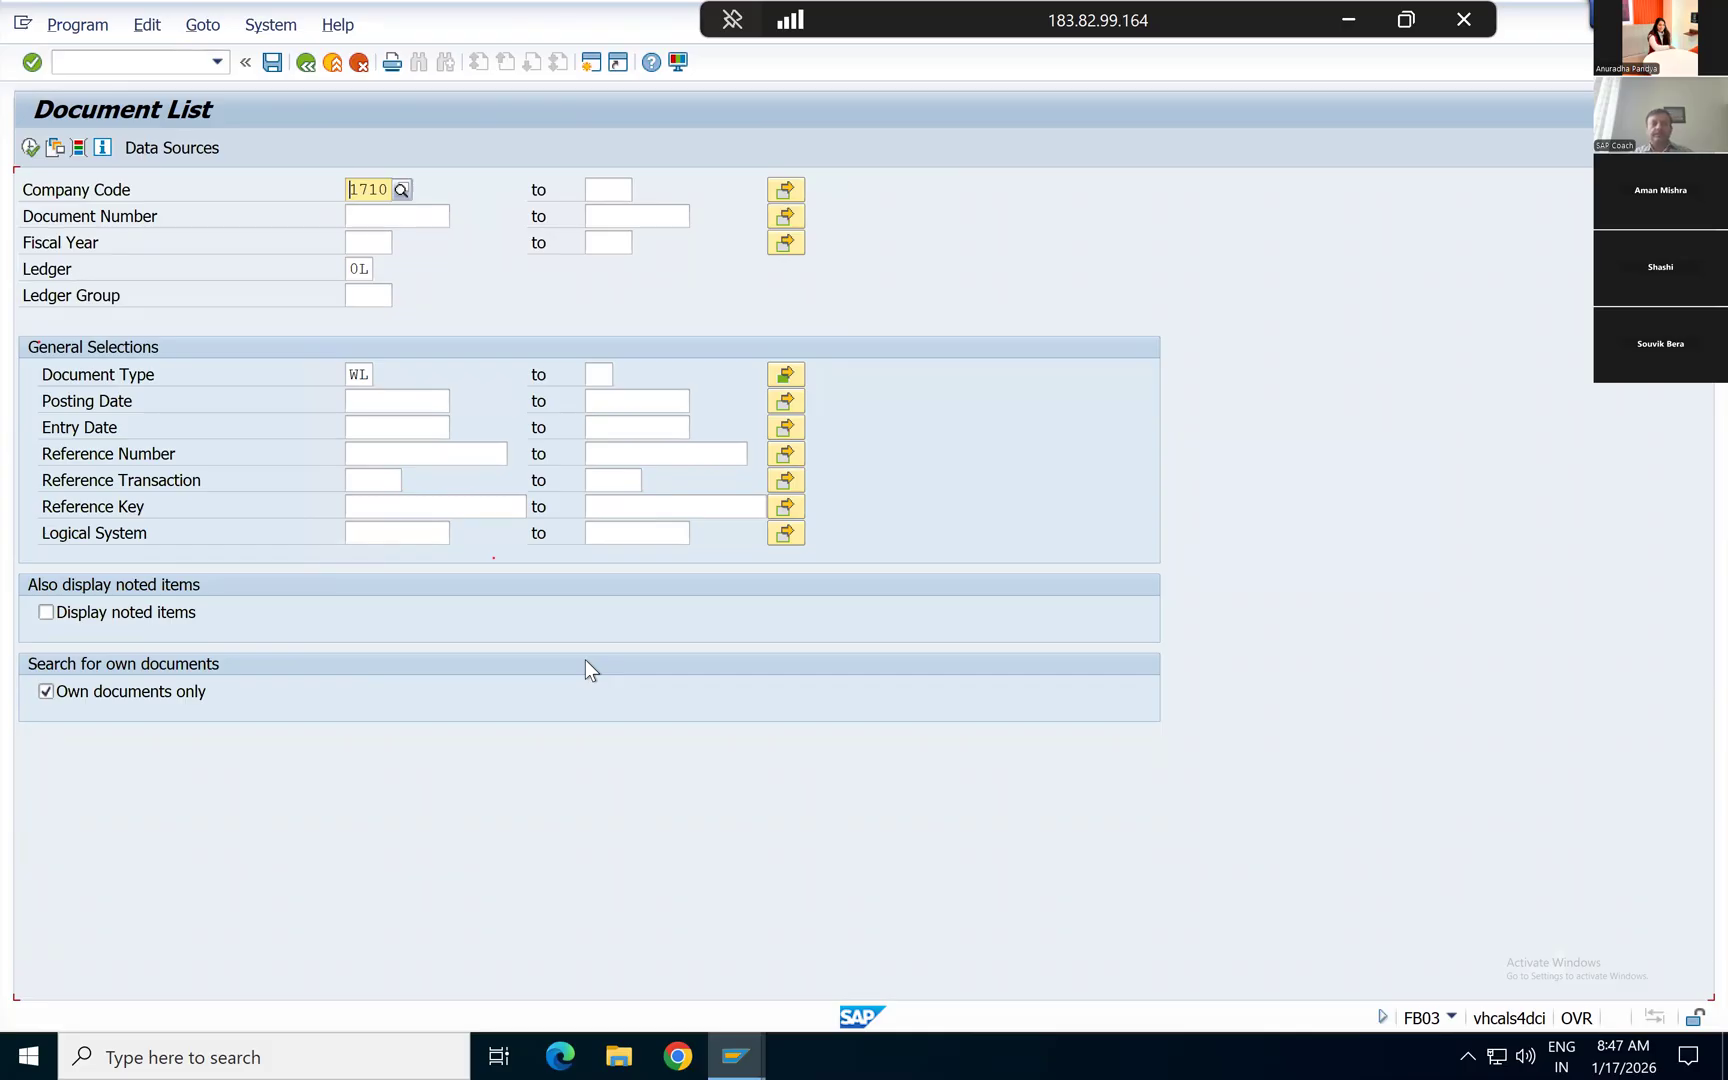
pyautogui.hotkey('alt', 'Tab')
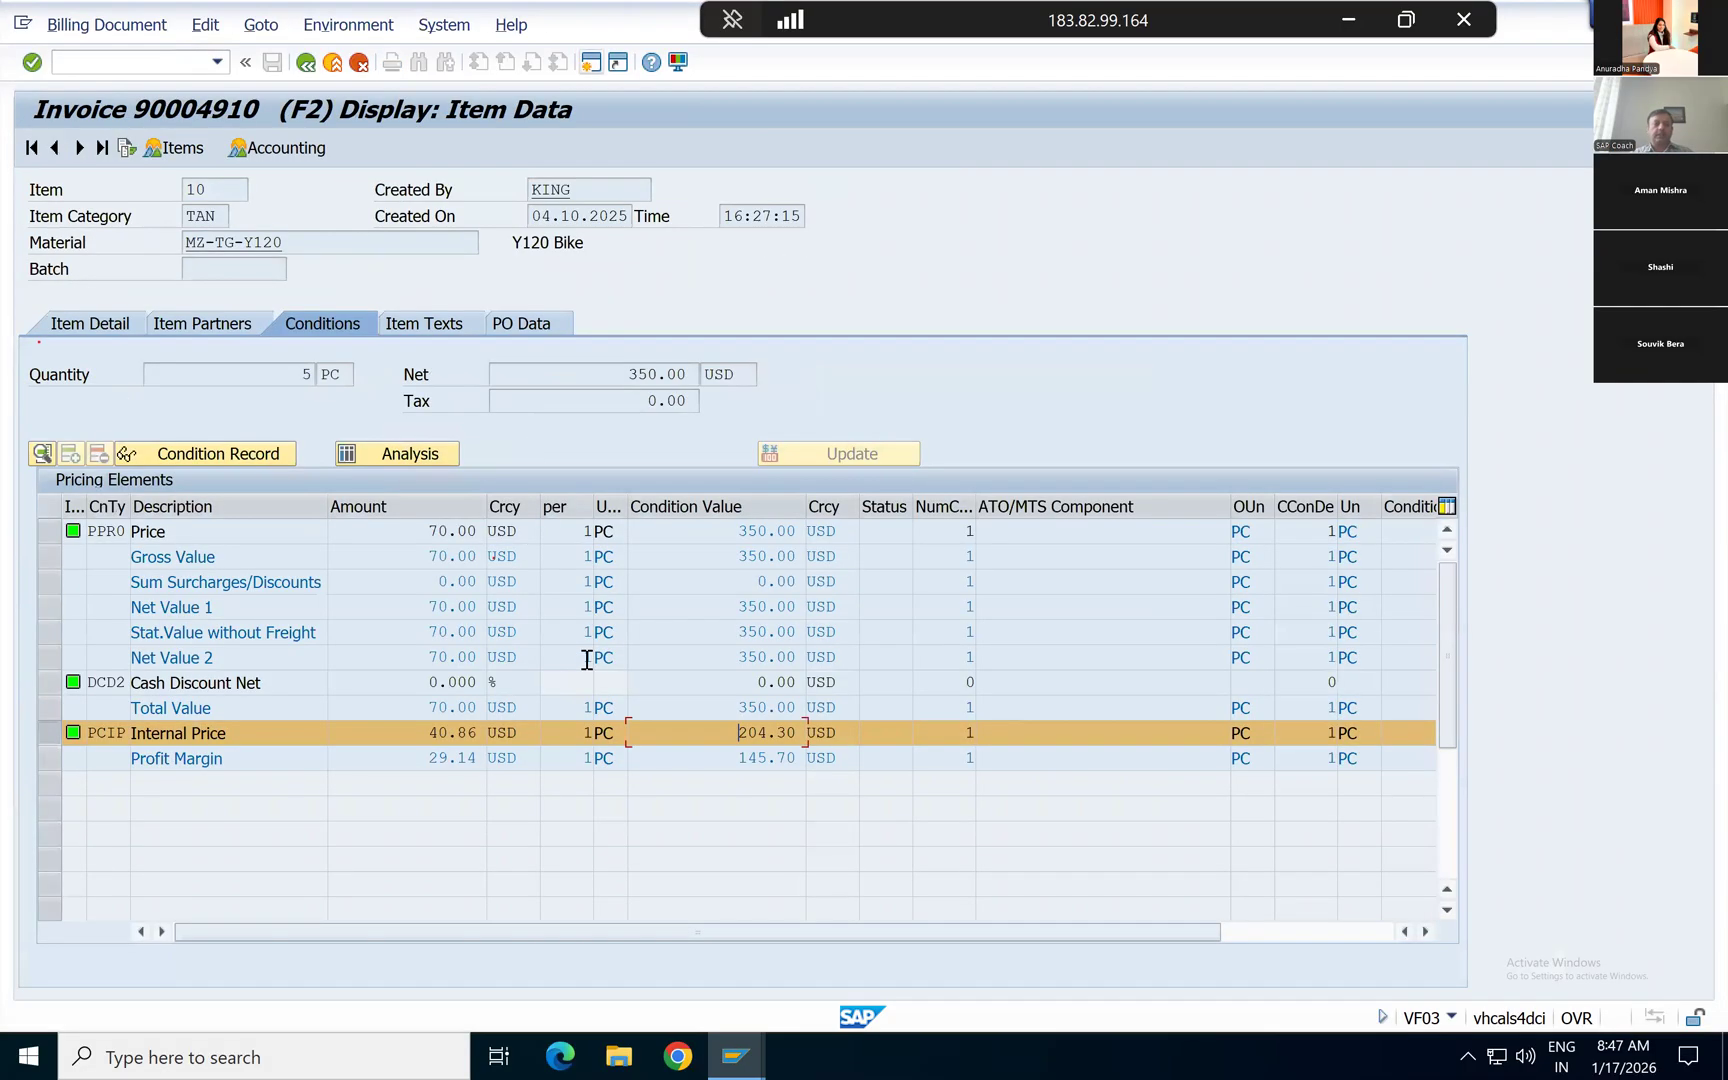
pyautogui.click(306, 64)
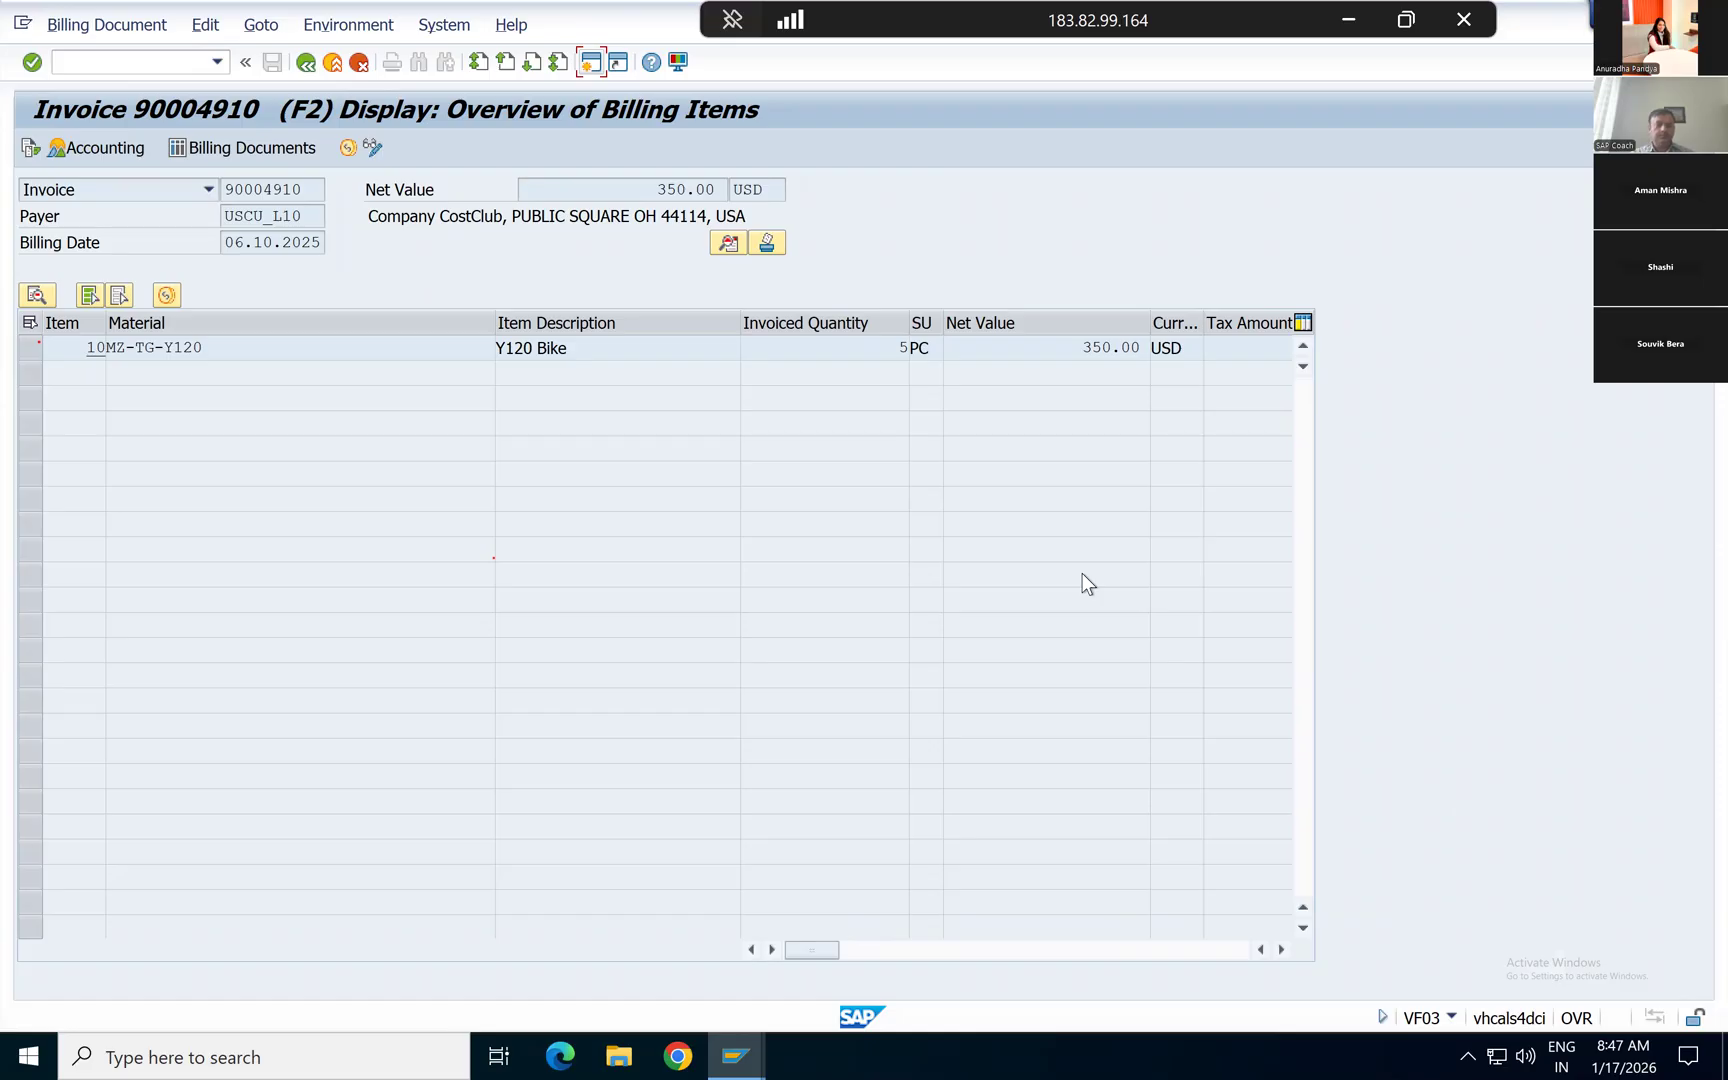
pyautogui.click(299, 68)
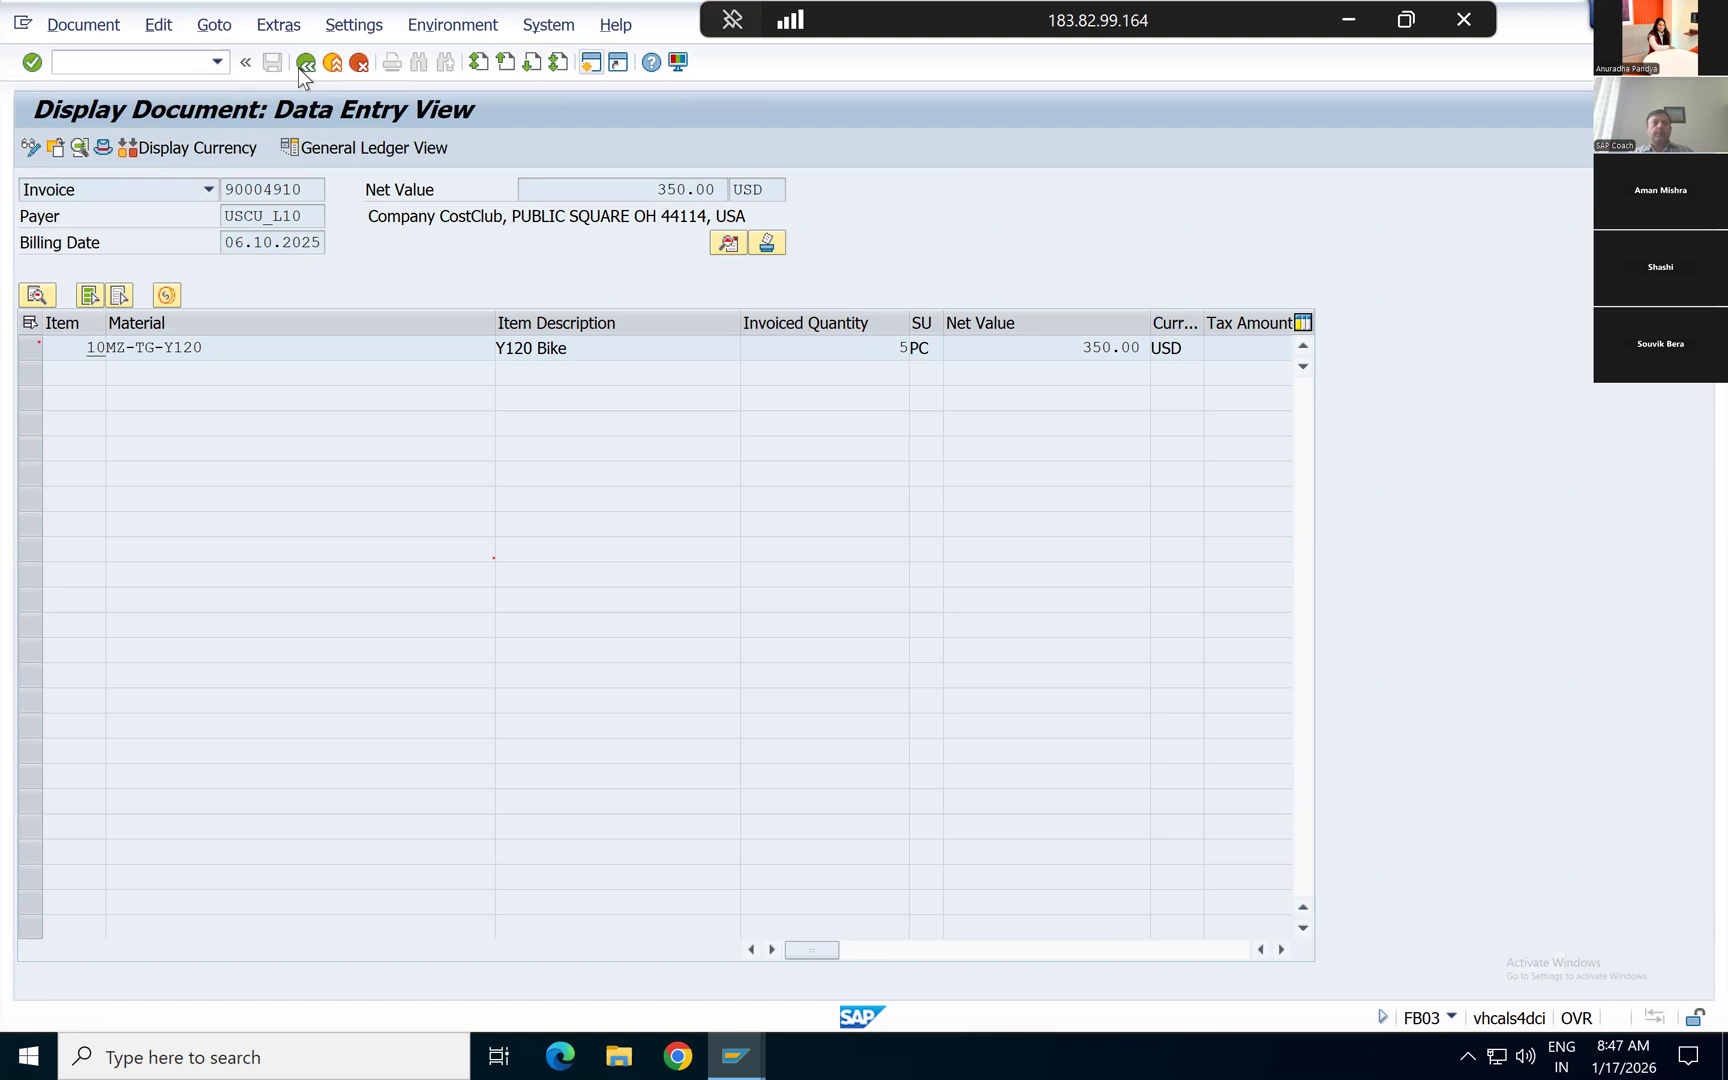
pyautogui.click(307, 64)
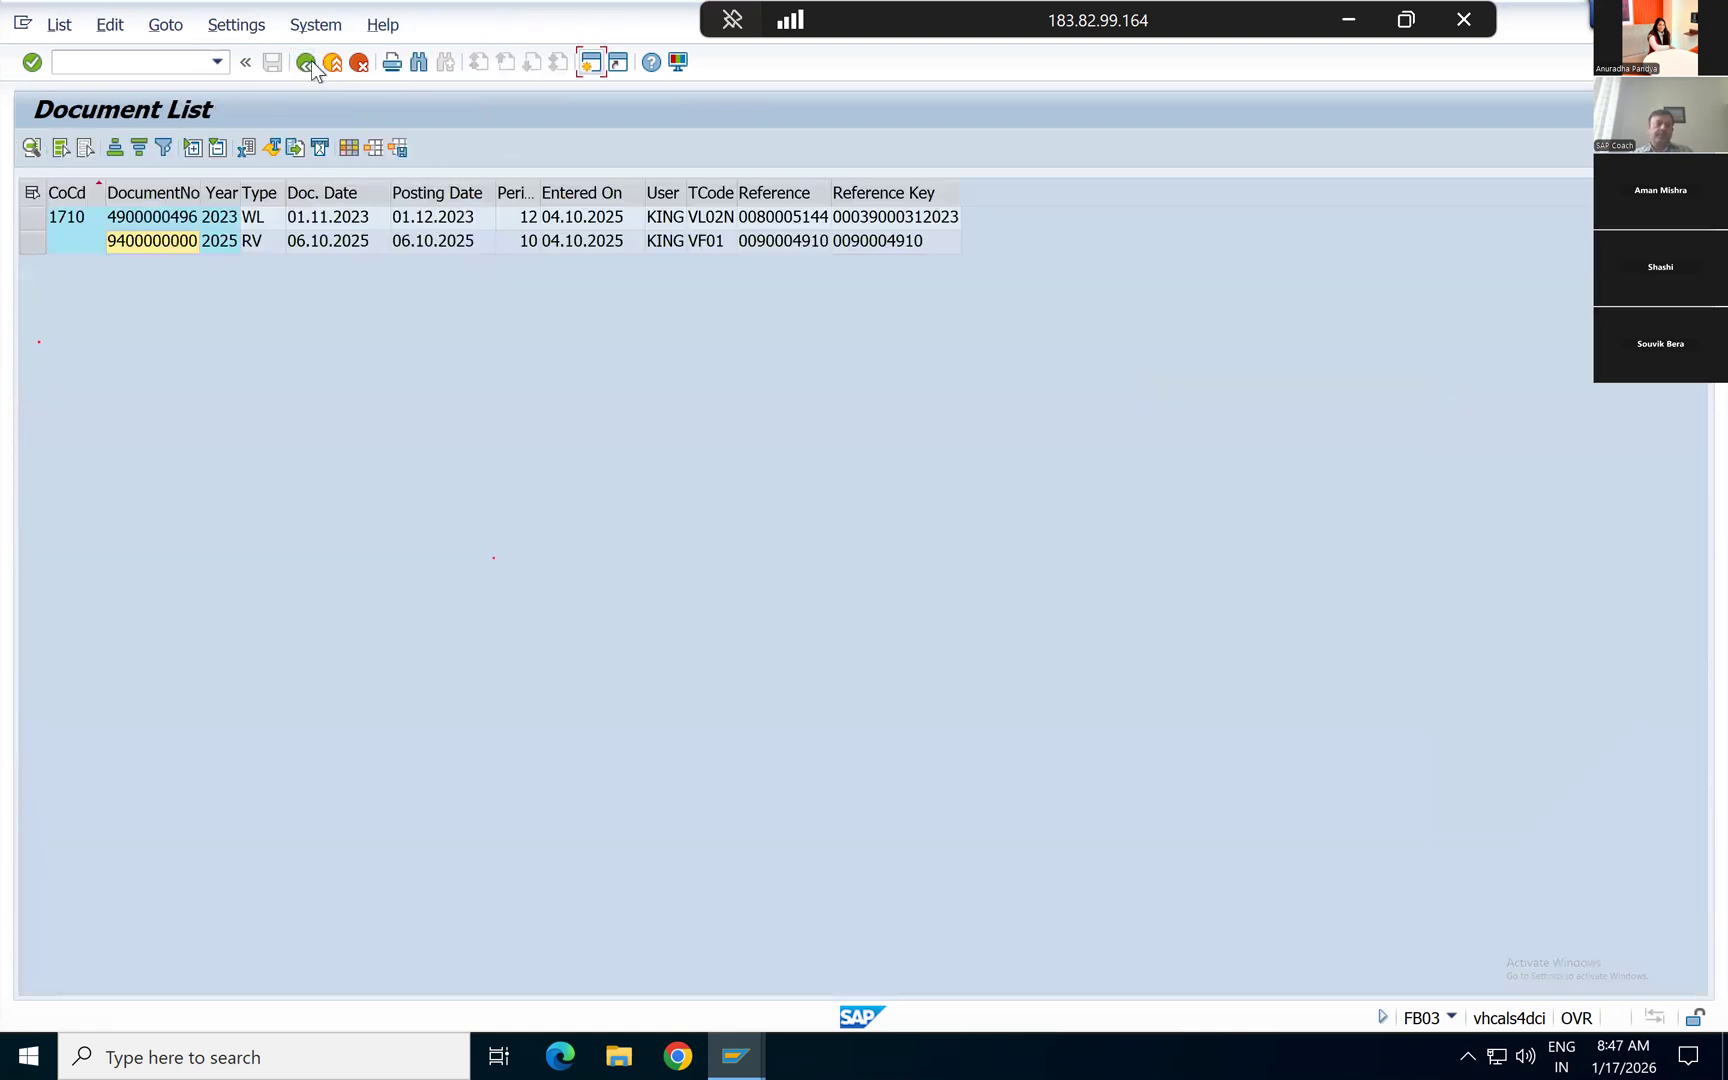
pyautogui.click(310, 63)
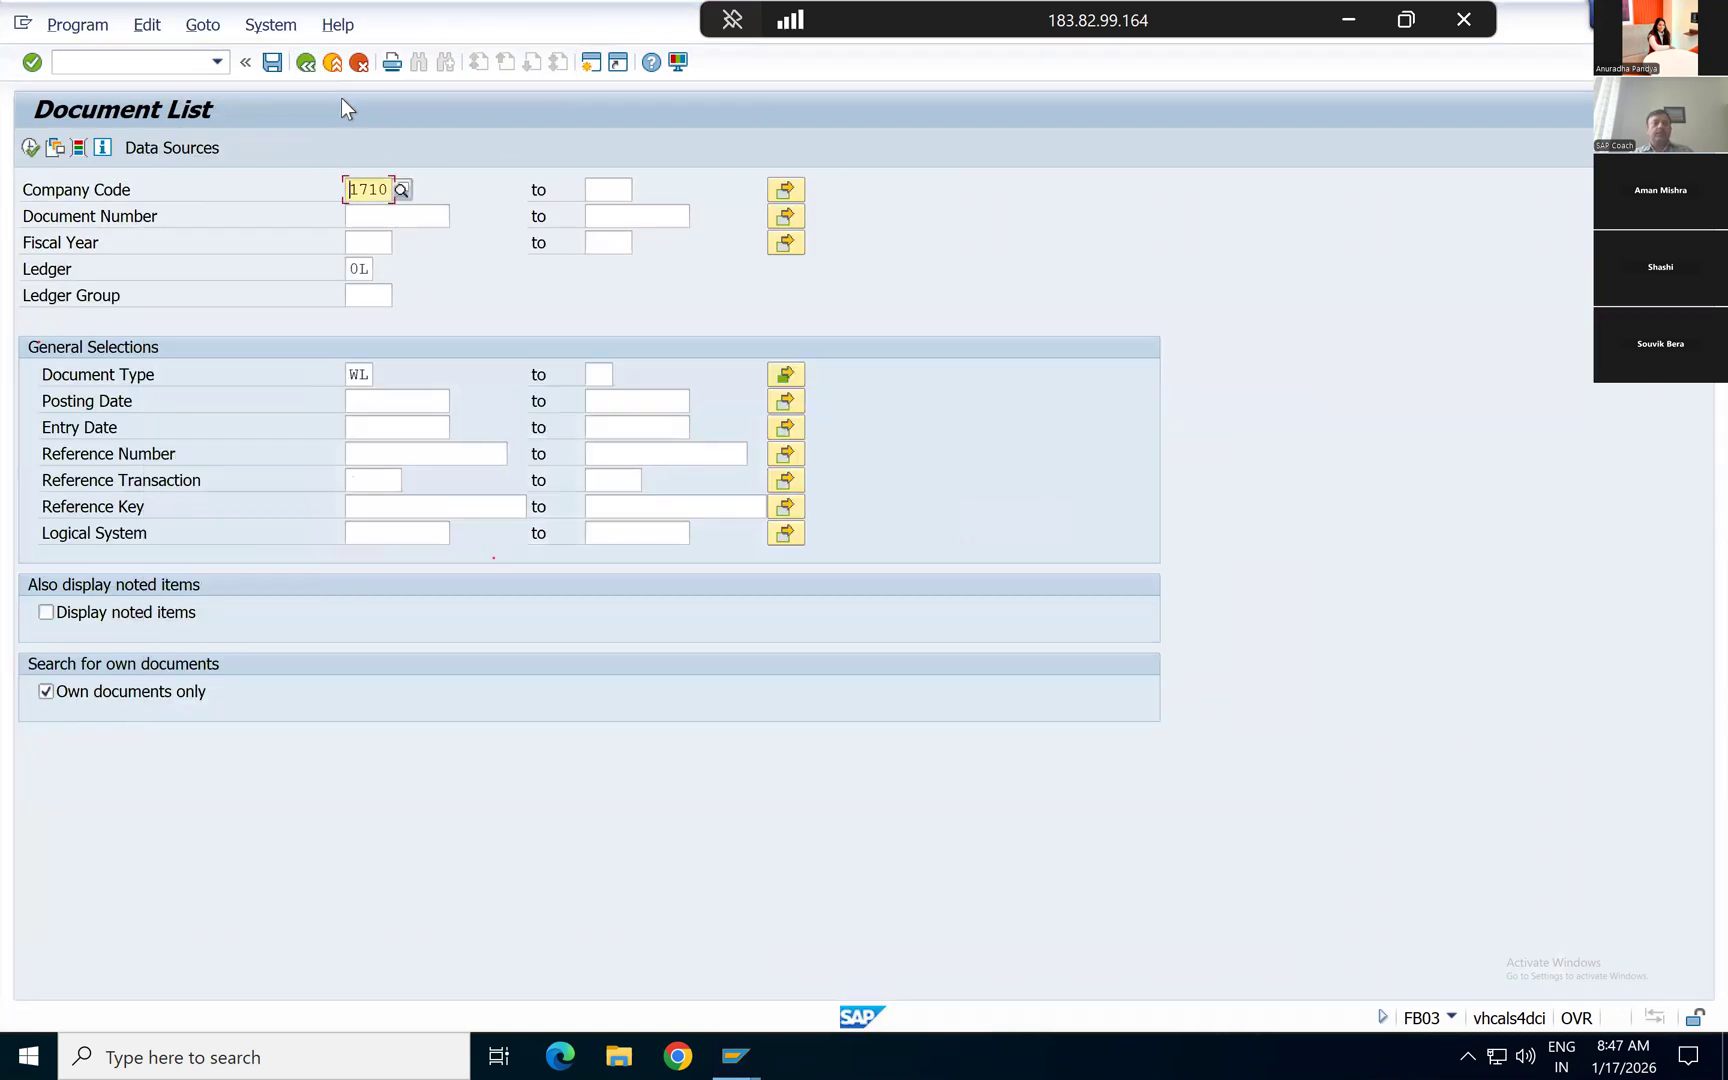
pyautogui.click(310, 63)
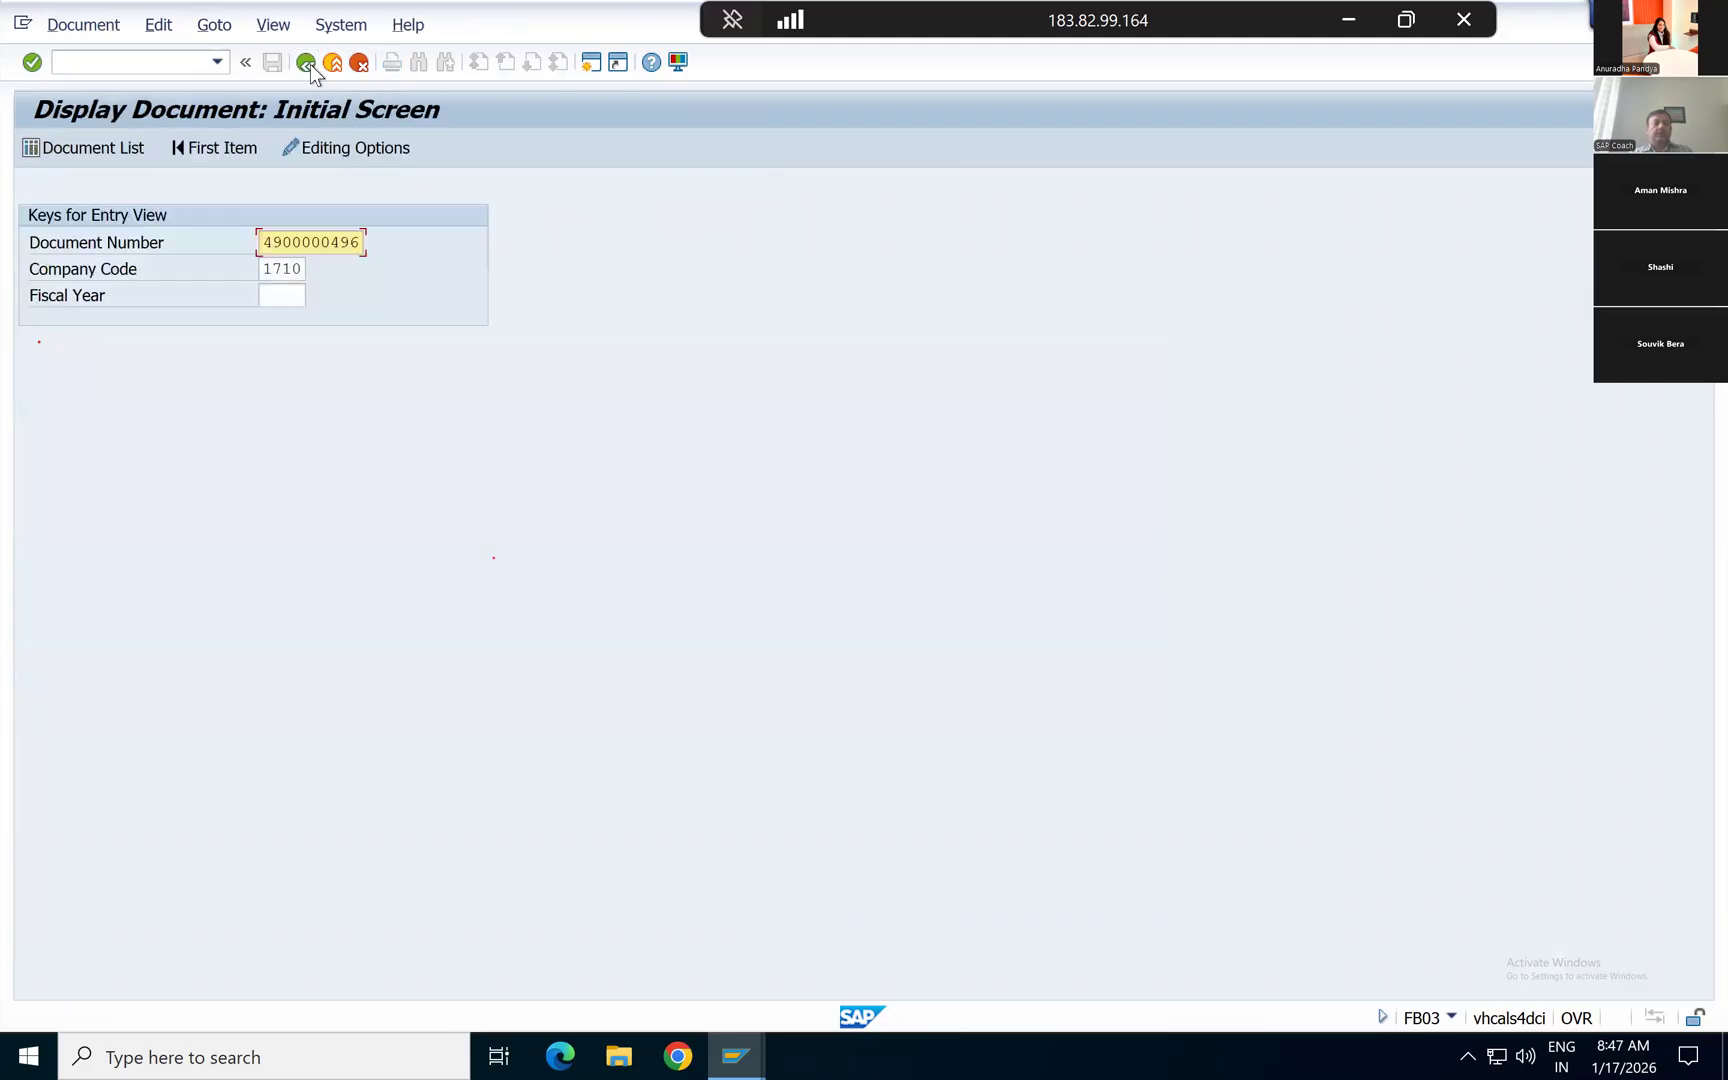
pyautogui.click(310, 63)
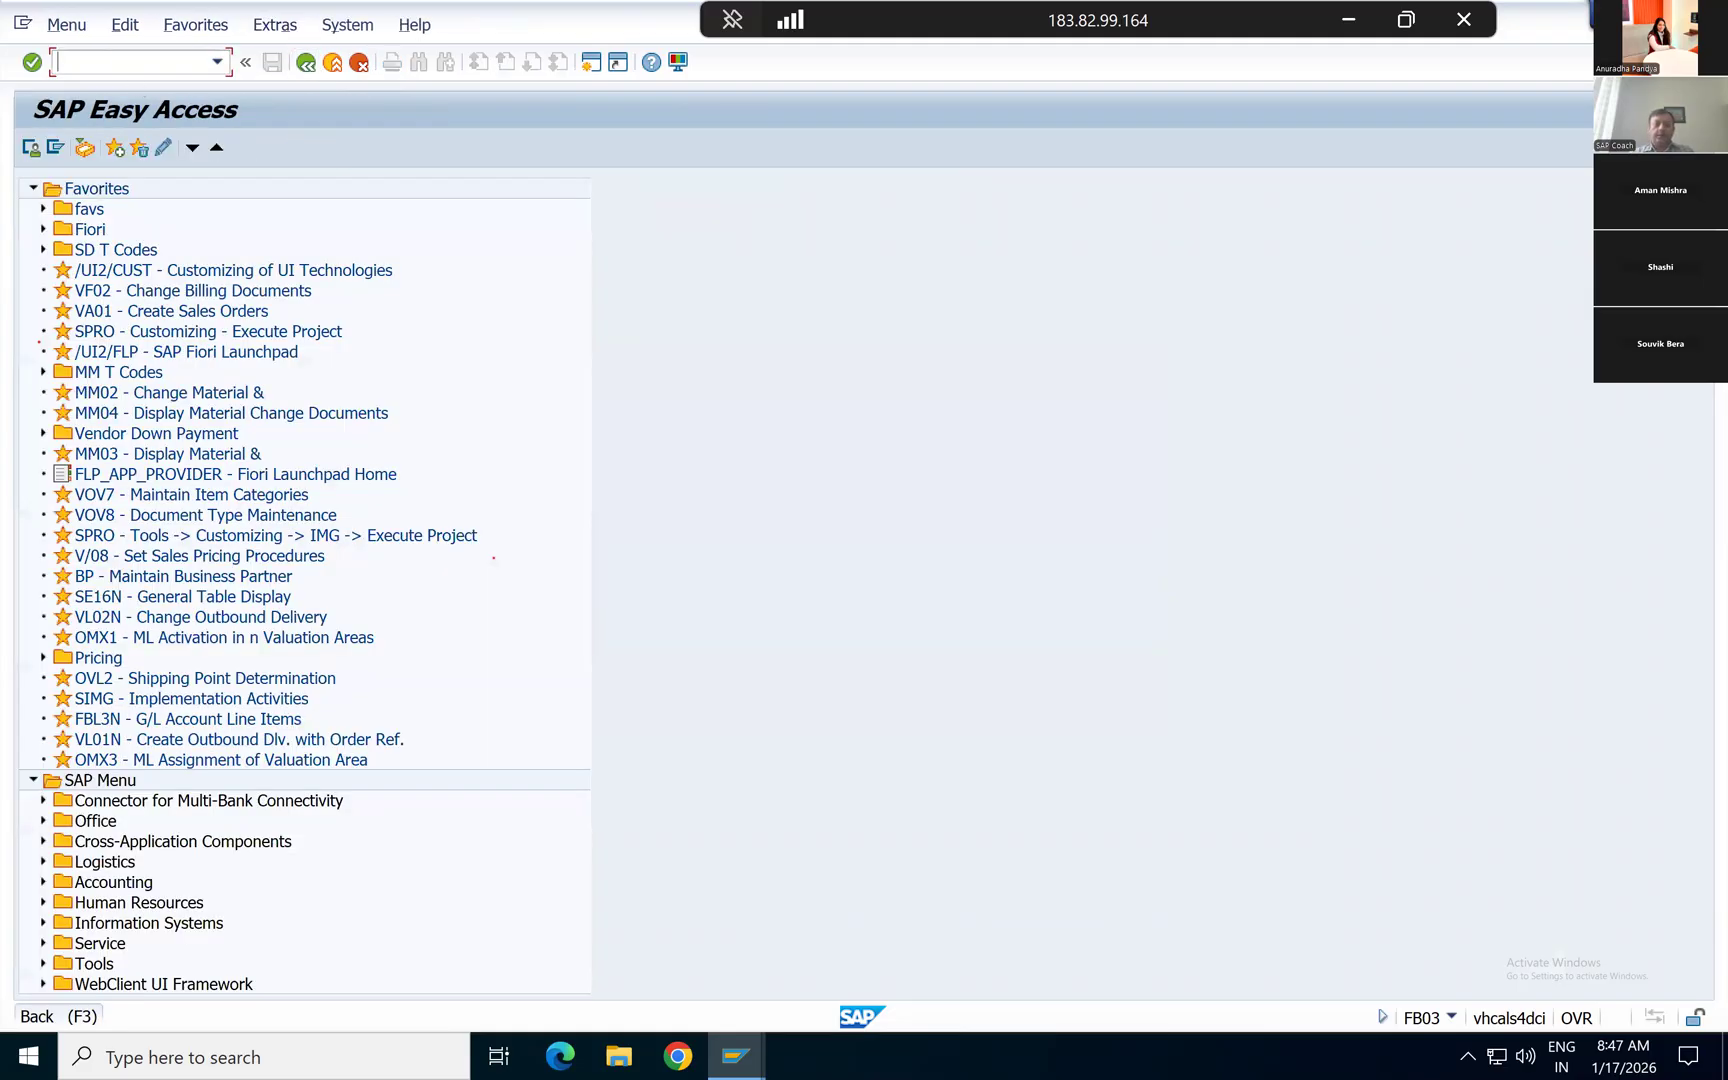
# Step: Start transaction VKOA and open table 001, Cust.Grp/MaterialGrp/AcctKey, in the G/L account assignment
pyautogui.write('VKOA')
pyautogui.press('Return')
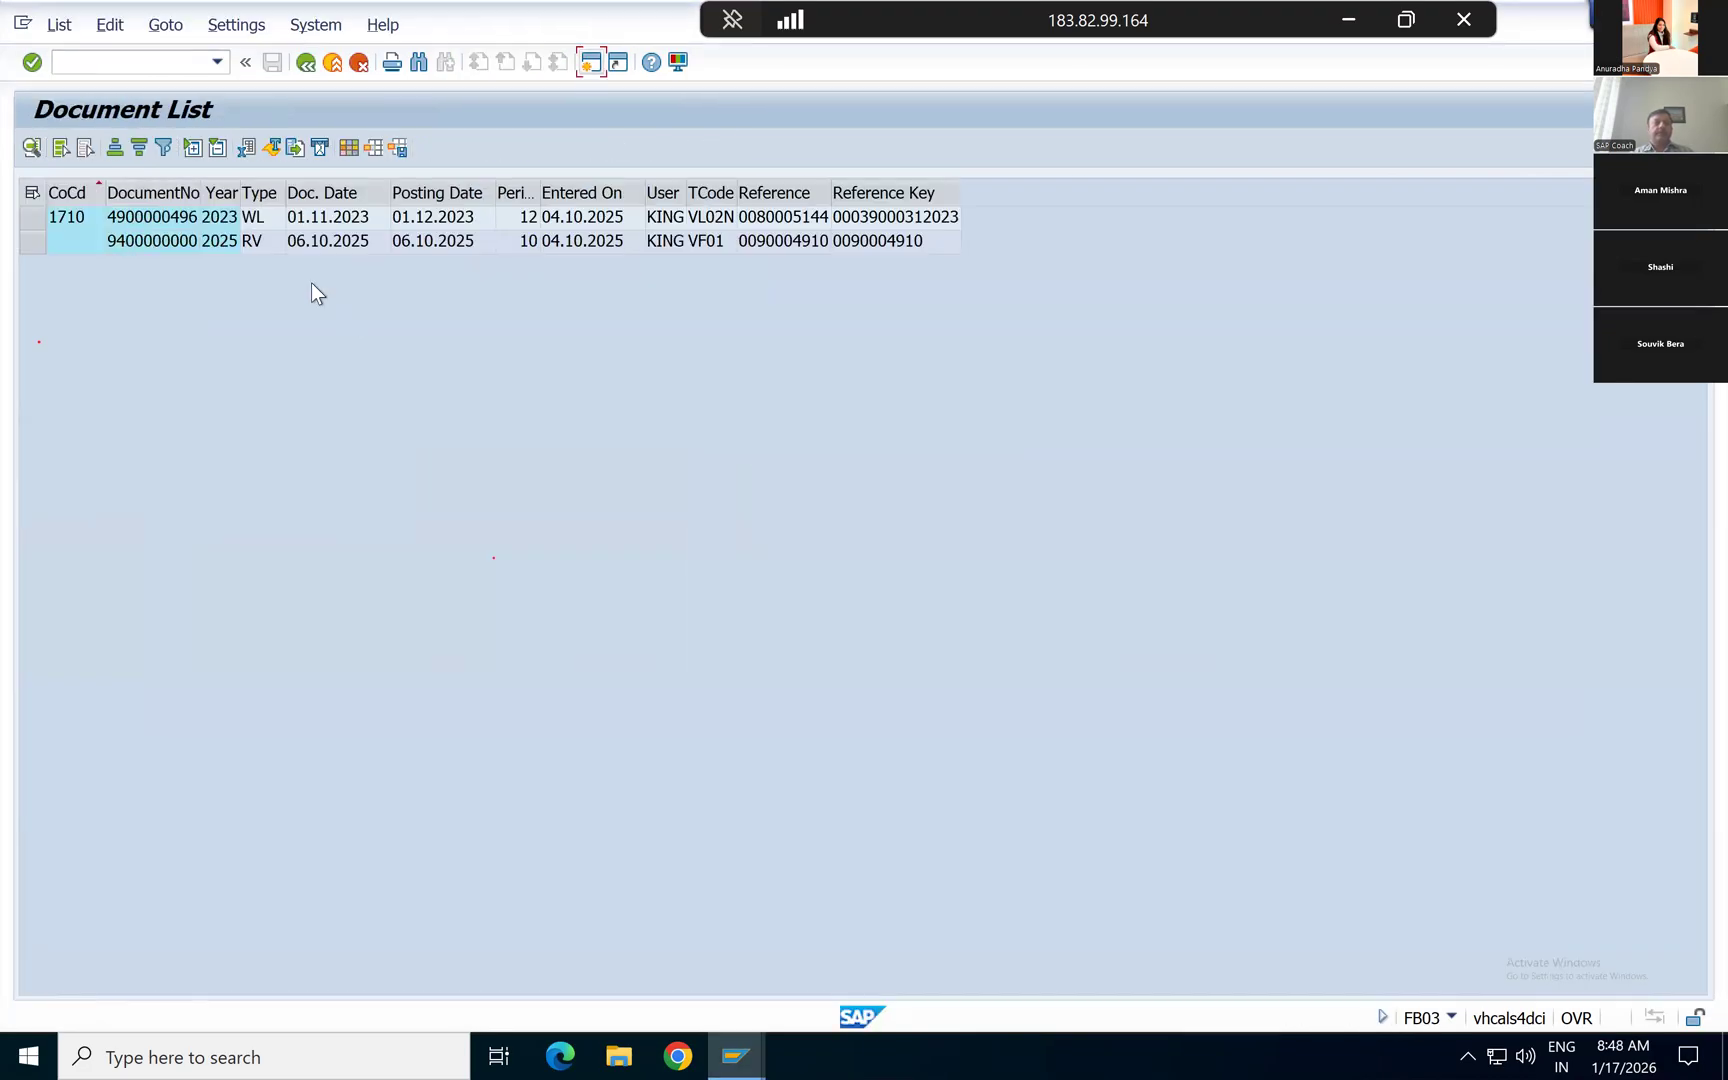
pyautogui.click(158, 246)
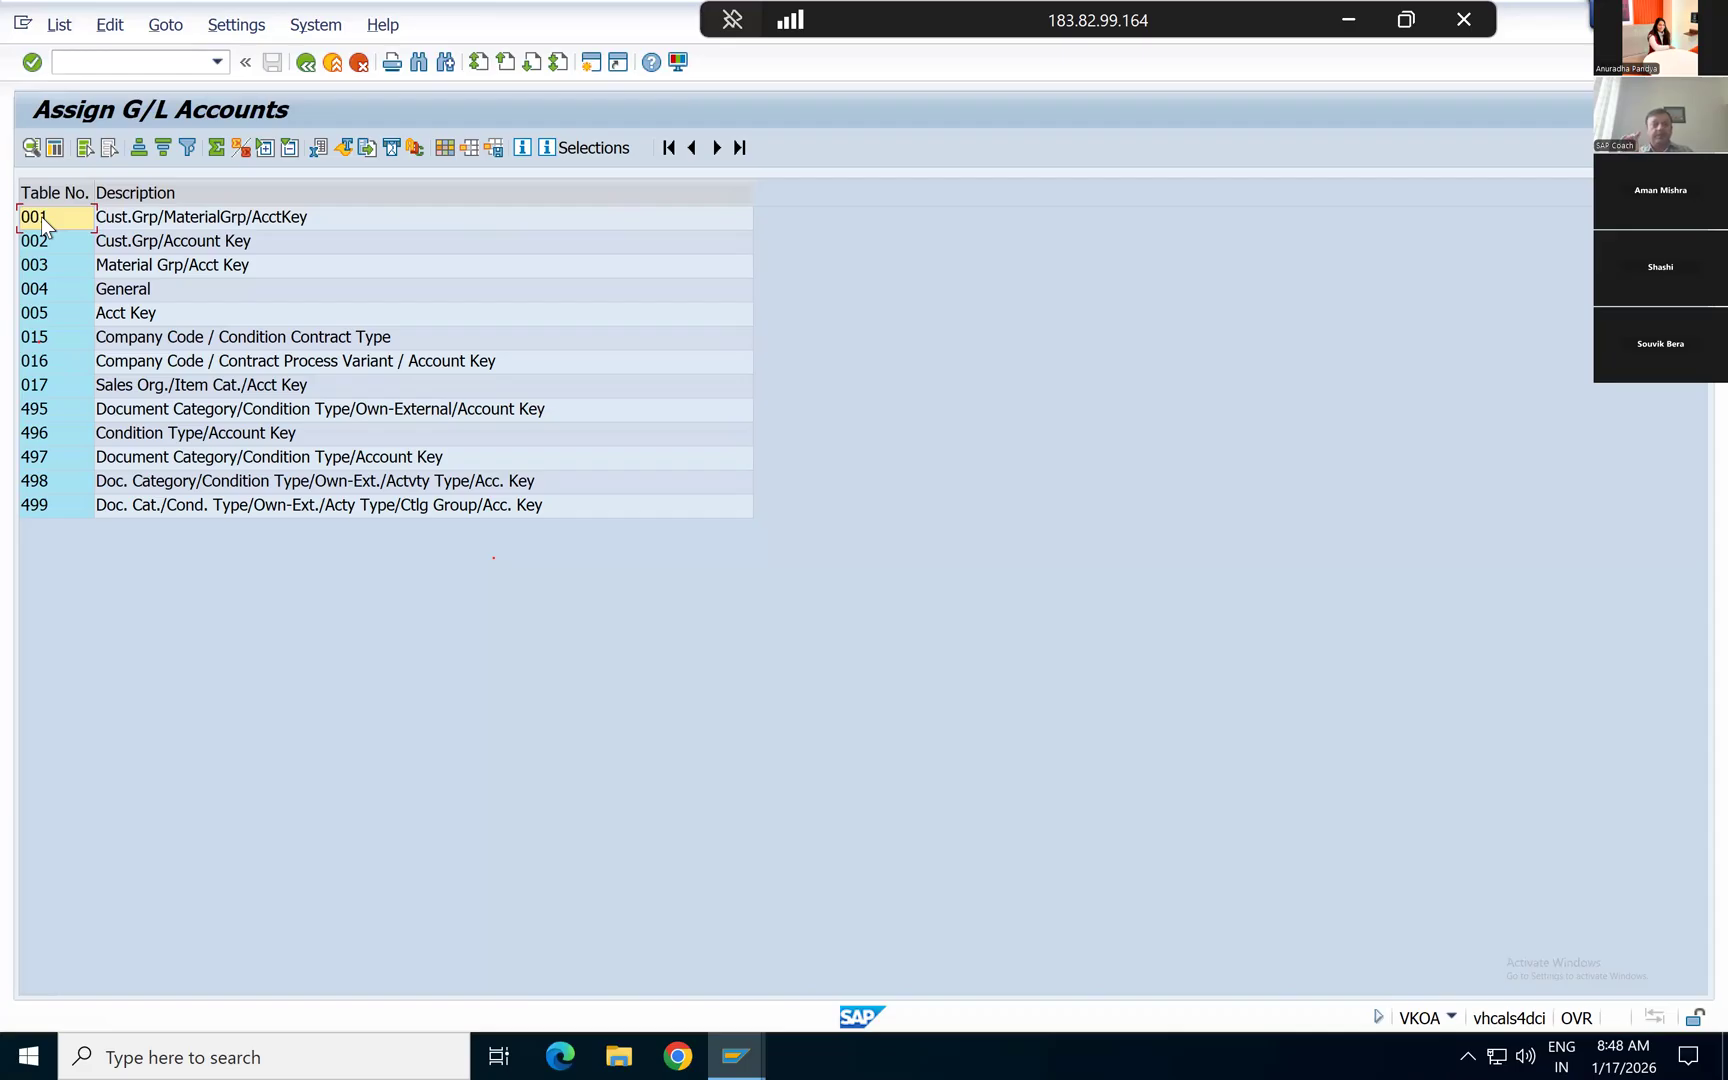
pyautogui.doubleClick(40, 226)
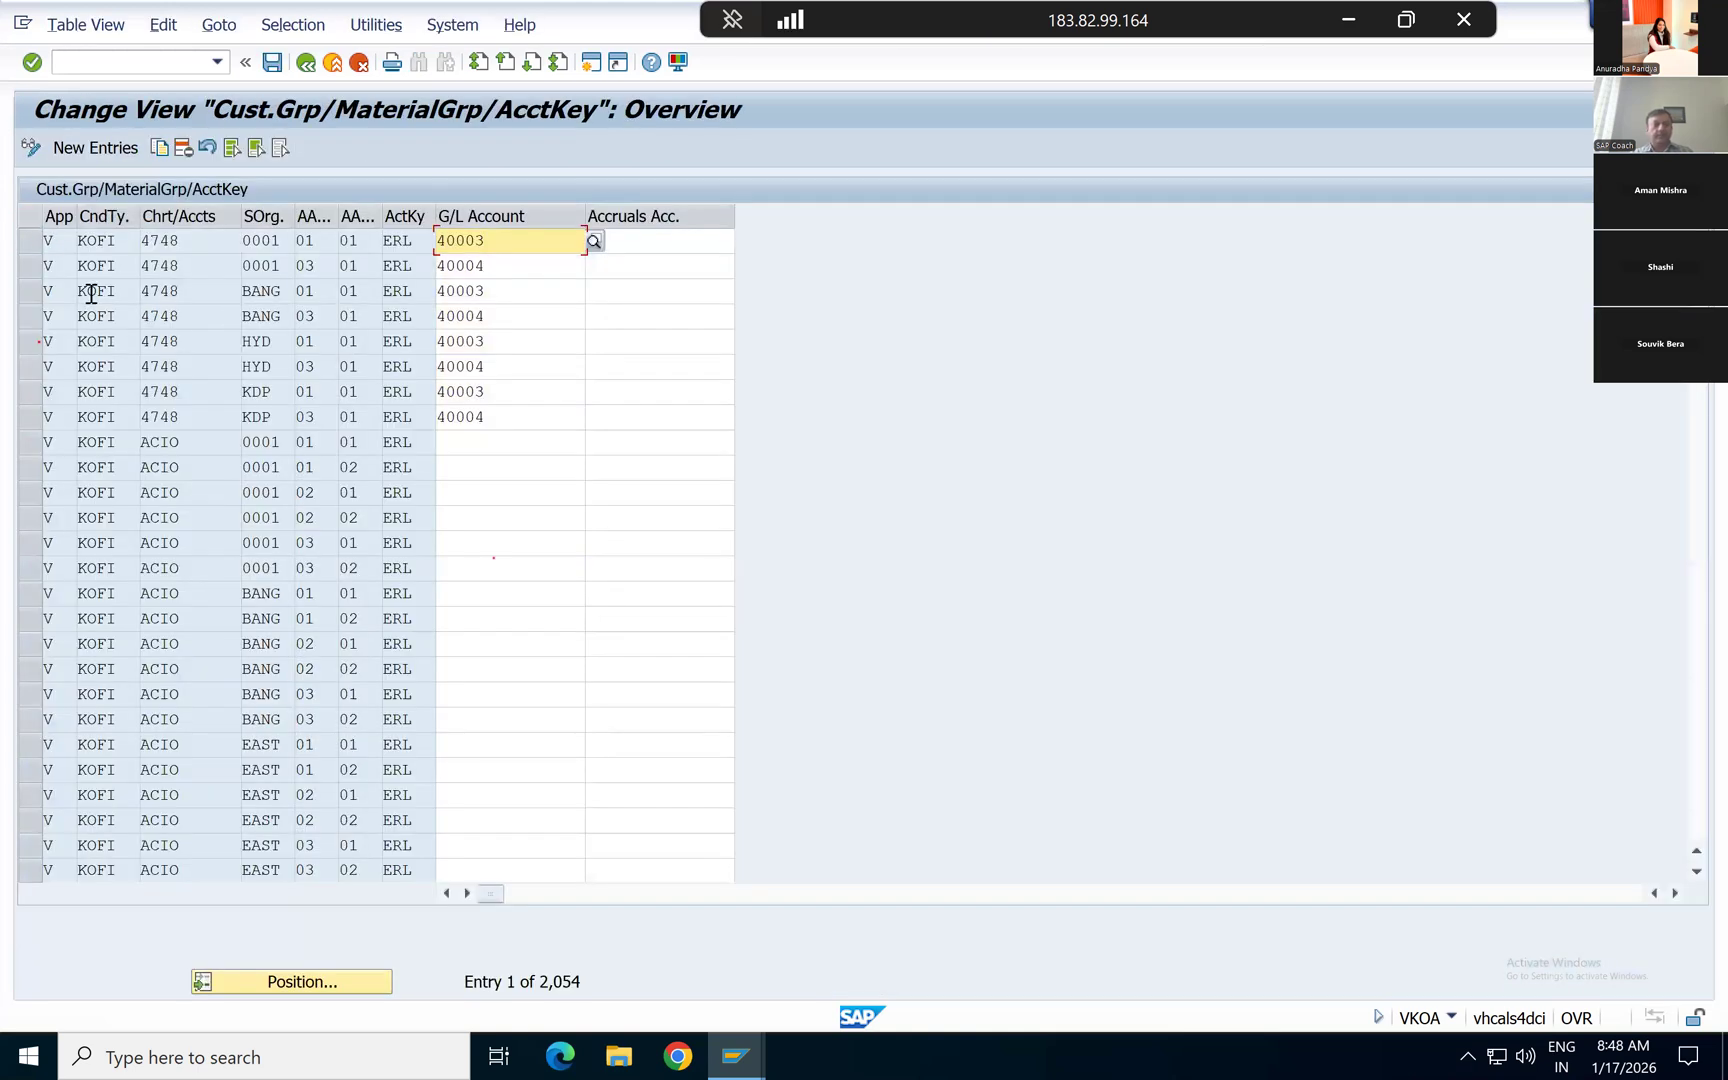
# Step: Examine the condition type, account assignment group and account key columns of table 001 through its last entries
pyautogui.click(95, 217)
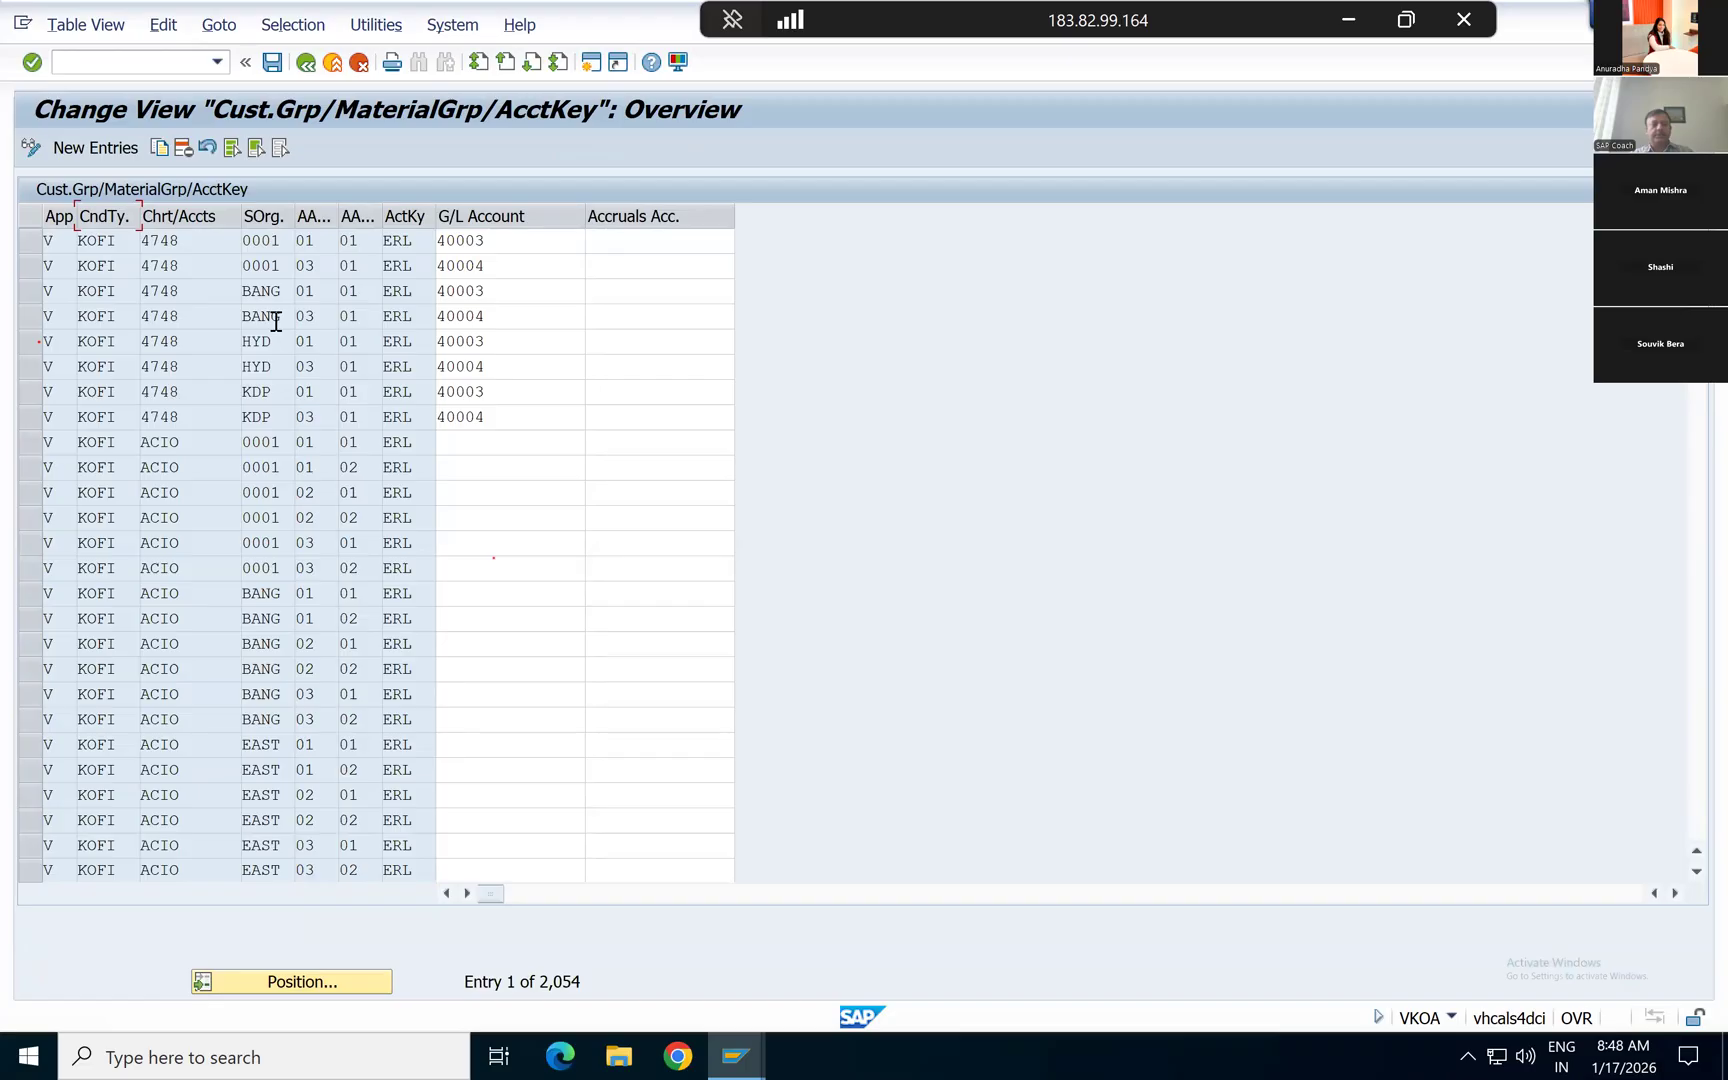
pyautogui.click(306, 214)
pyautogui.click(408, 392)
pyautogui.press('Down')
pyautogui.press('Down')
pyautogui.press('Down')
pyautogui.press('Down')
pyautogui.press('Down')
pyautogui.press('Down')
pyautogui.press('Down')
pyautogui.press('Down')
pyautogui.press('Down')
pyautogui.press('Down')
pyautogui.press('Down')
pyautogui.press('Down')
pyautogui.press('Down')
pyautogui.press('Down')
pyautogui.press('Down')
pyautogui.press('Down')
pyautogui.press('Down')
pyautogui.press('Down')
pyautogui.press('Down')
pyautogui.press('Down')
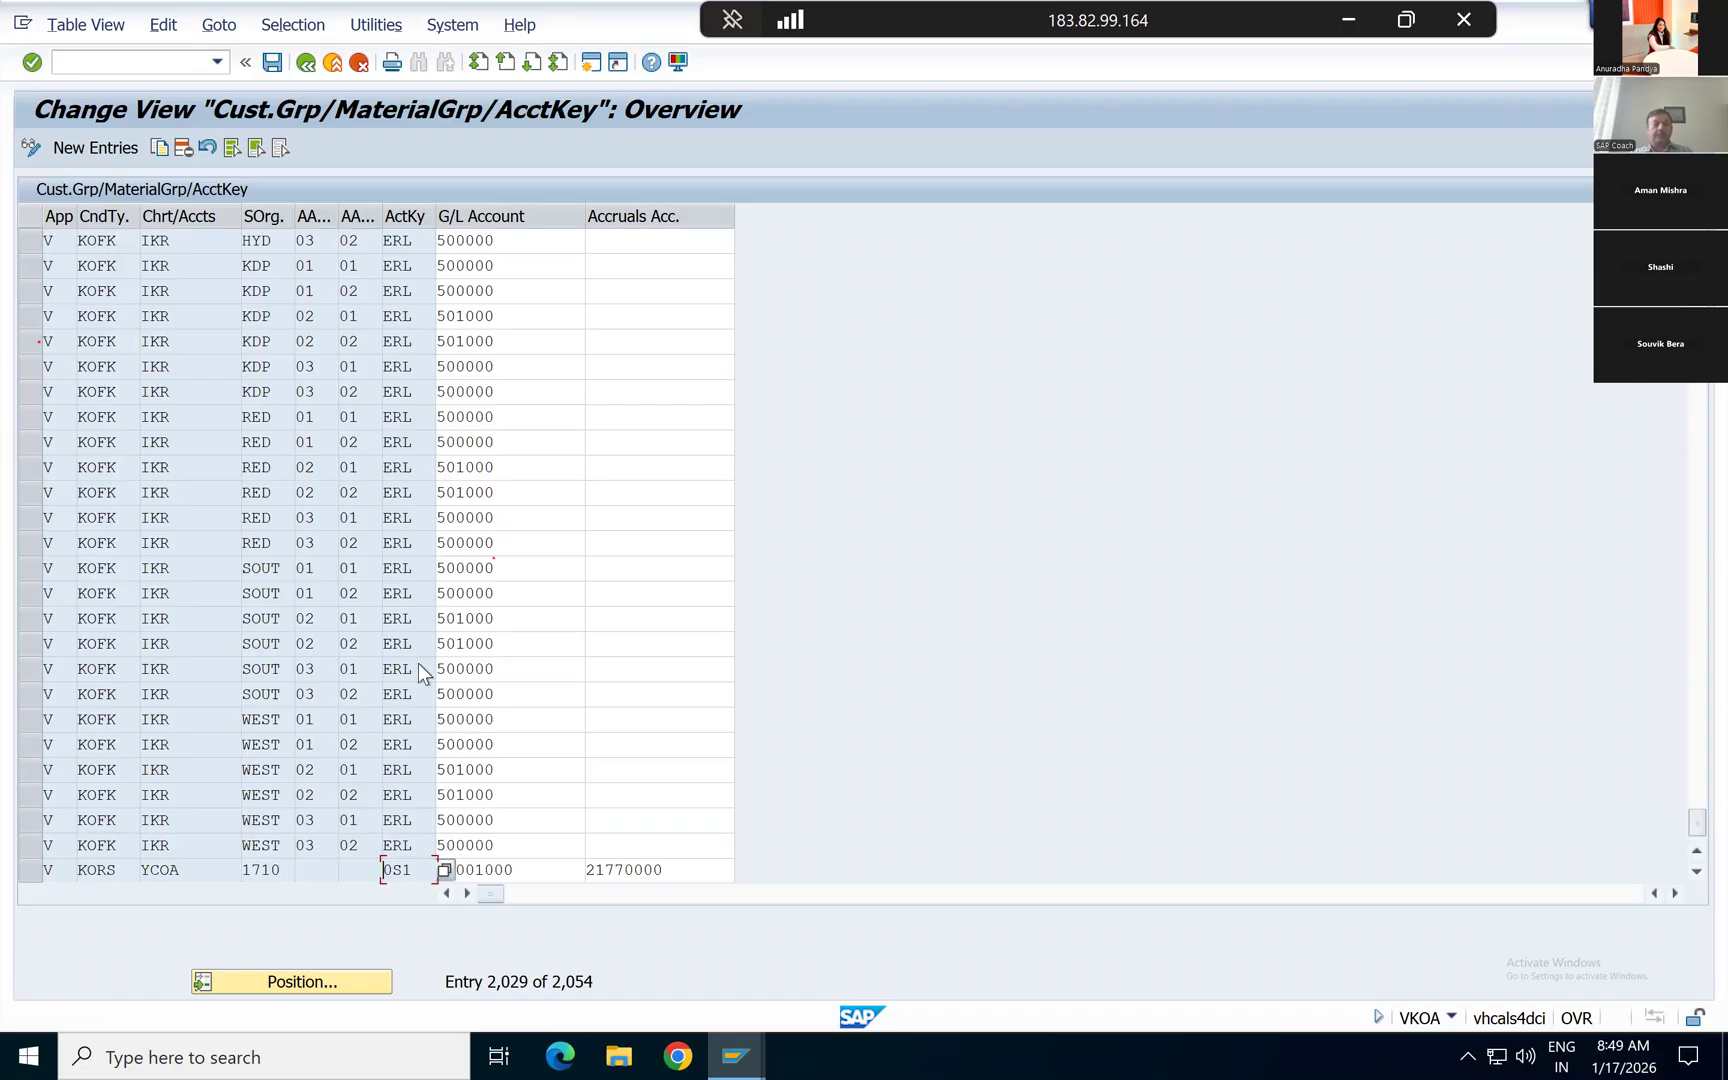
pyautogui.scroll(-1, 418, 663)
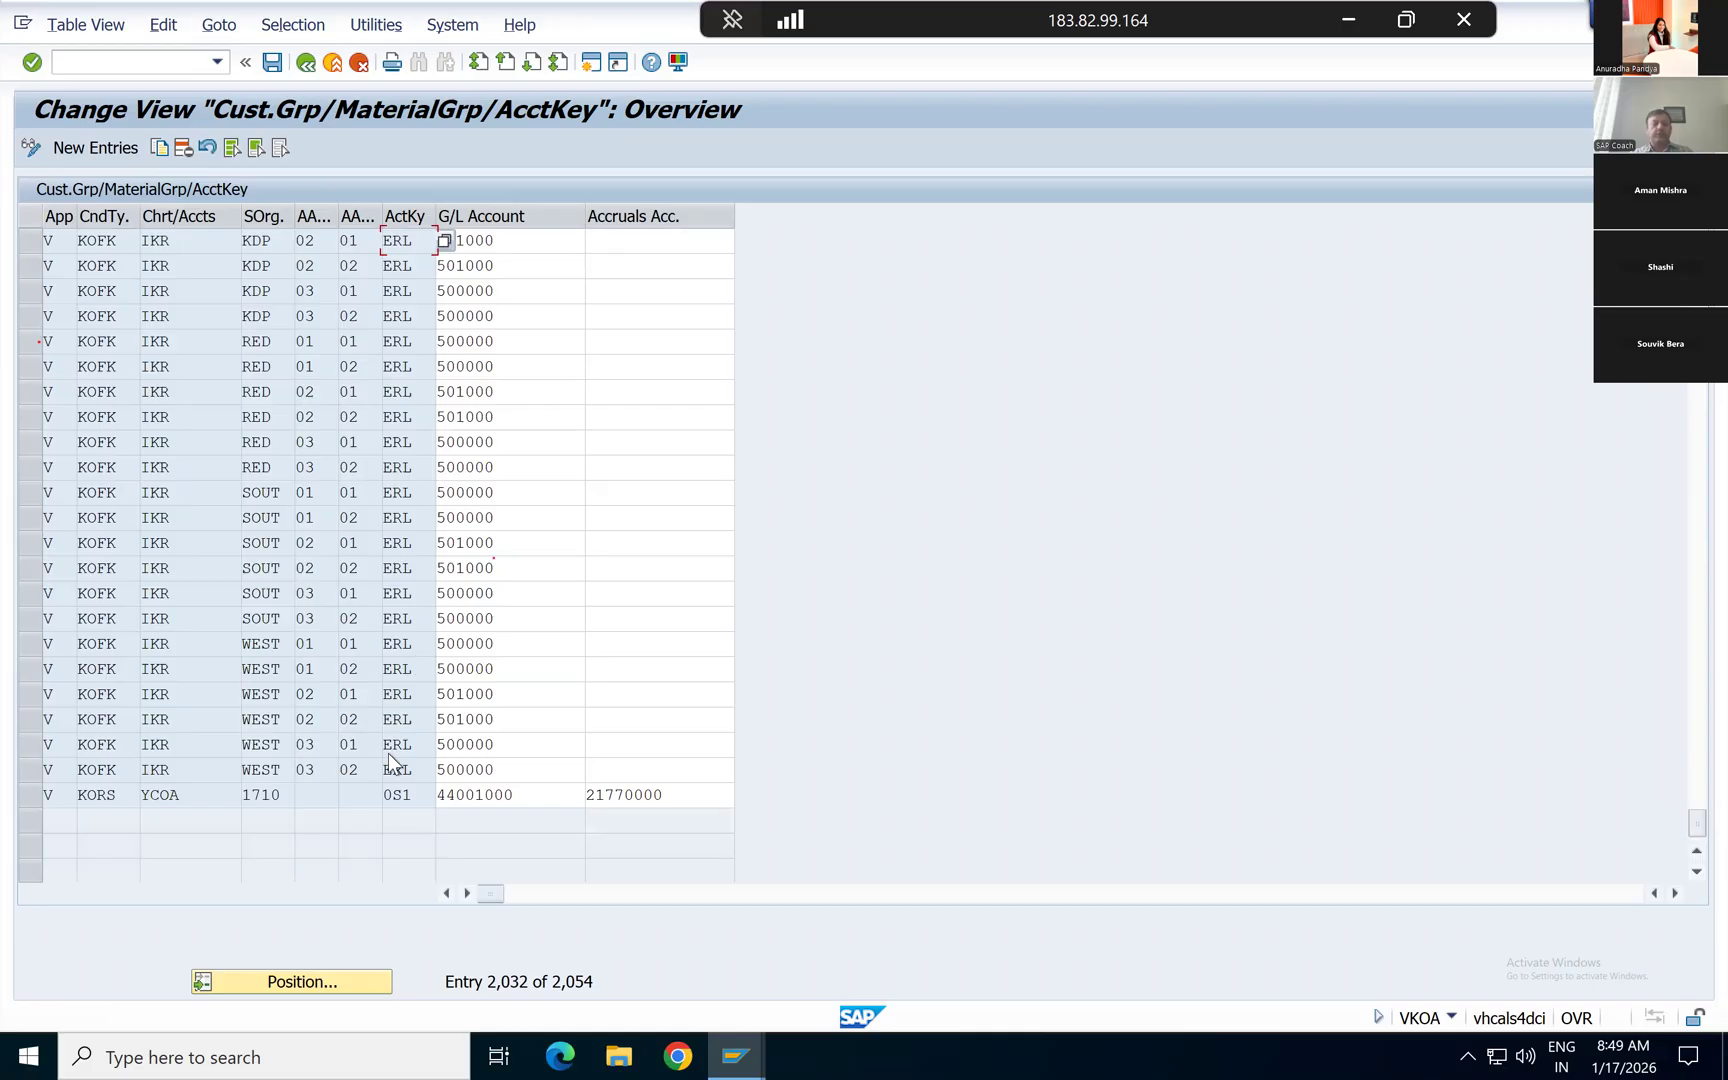
# Step: Go back to the list of assignment tables, reopen table 001 to review its first entries, and return to the list
pyautogui.click(306, 63)
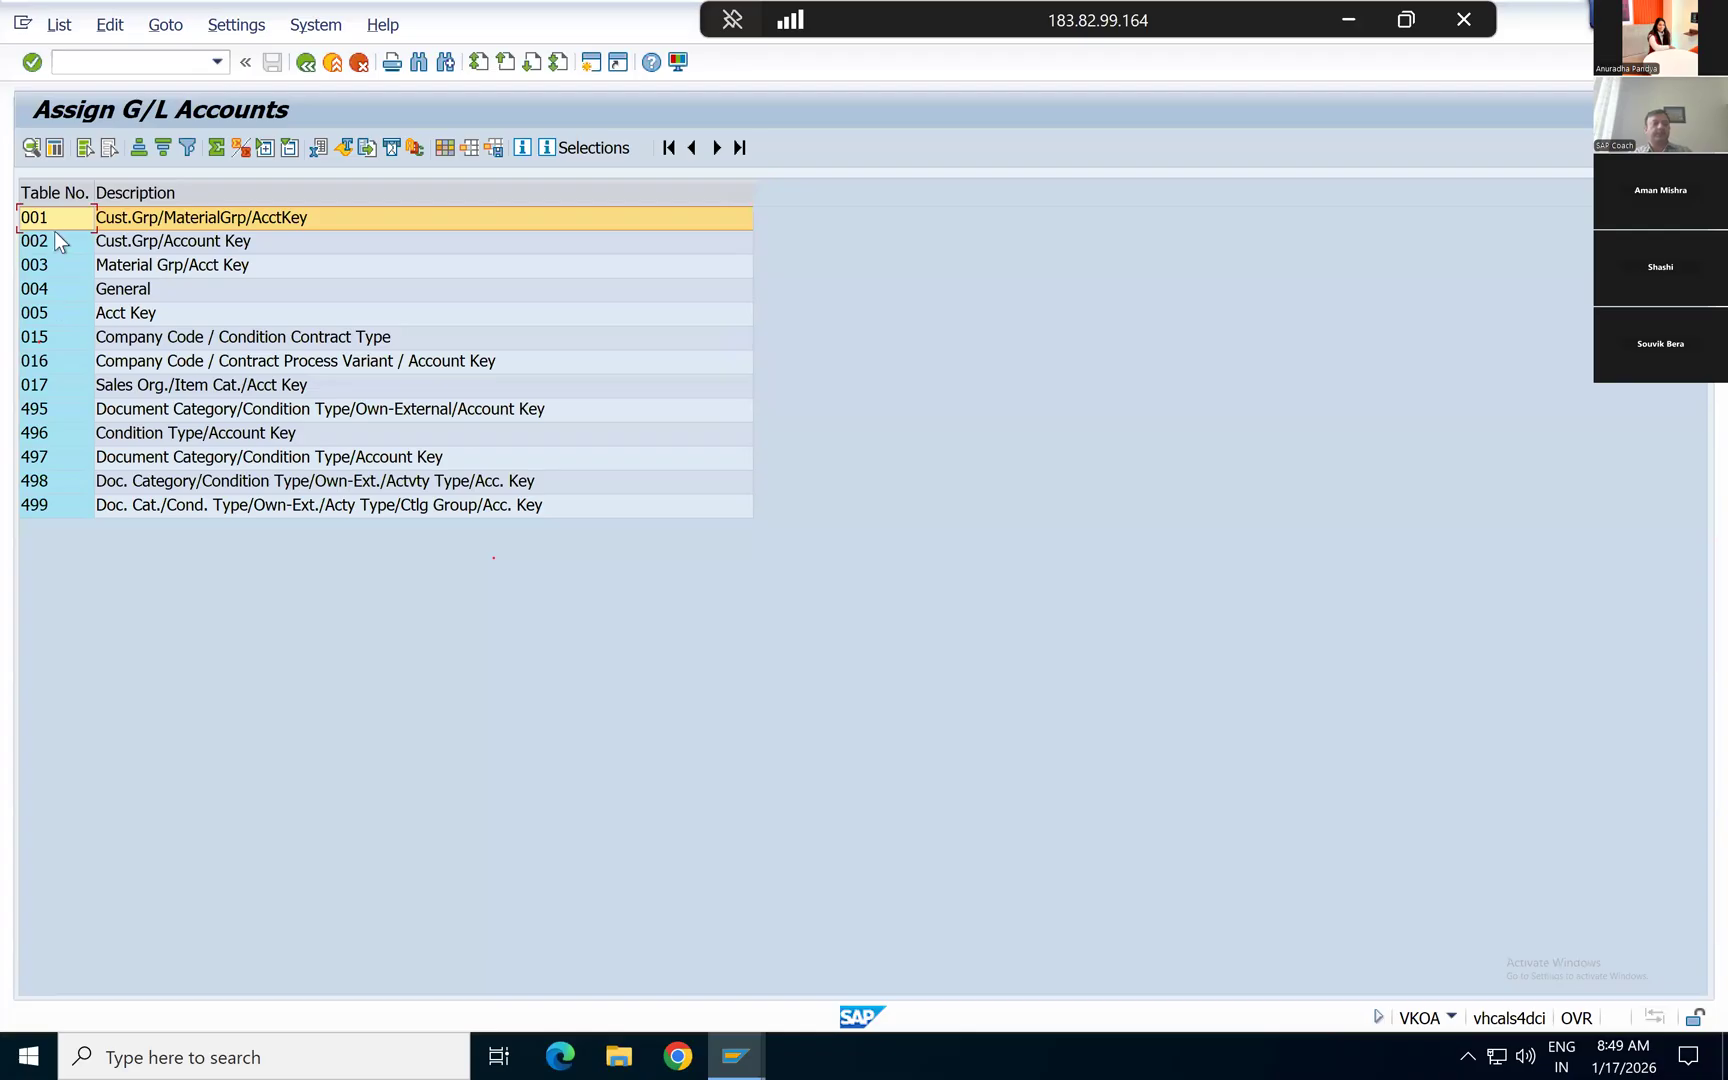
pyautogui.doubleClick(131, 217)
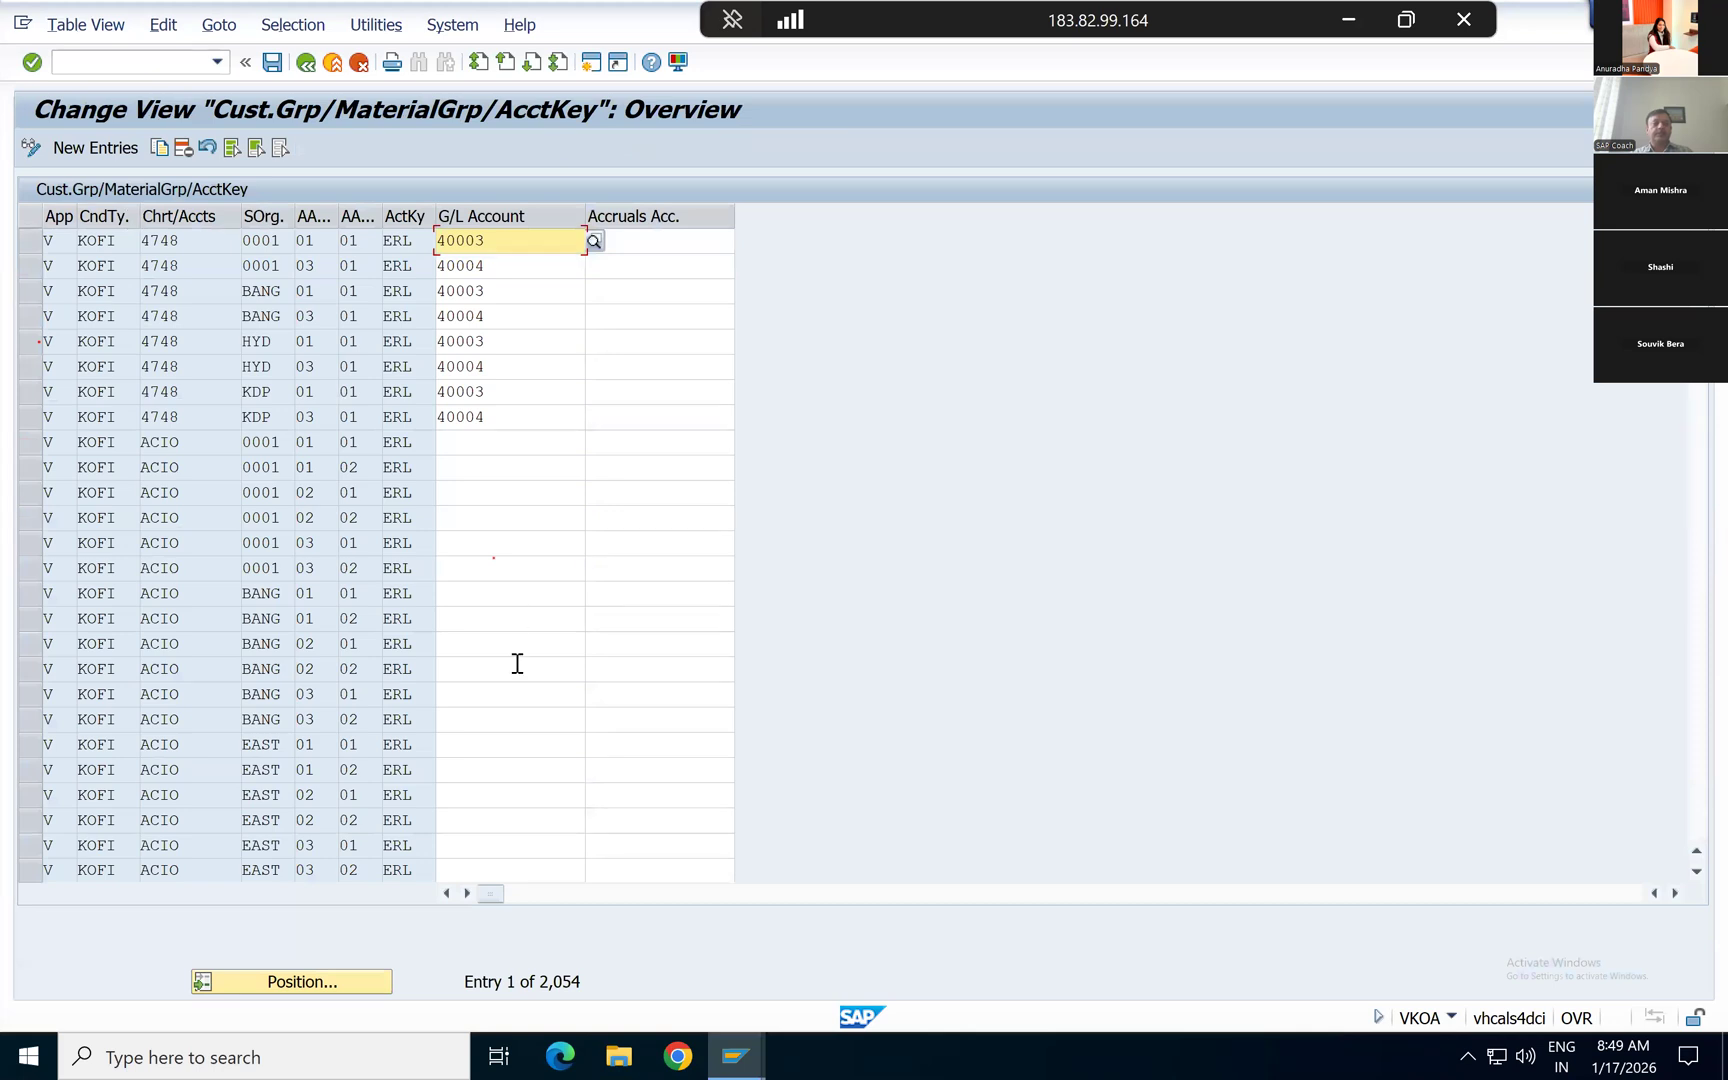
pyautogui.scroll(-1, 518, 660)
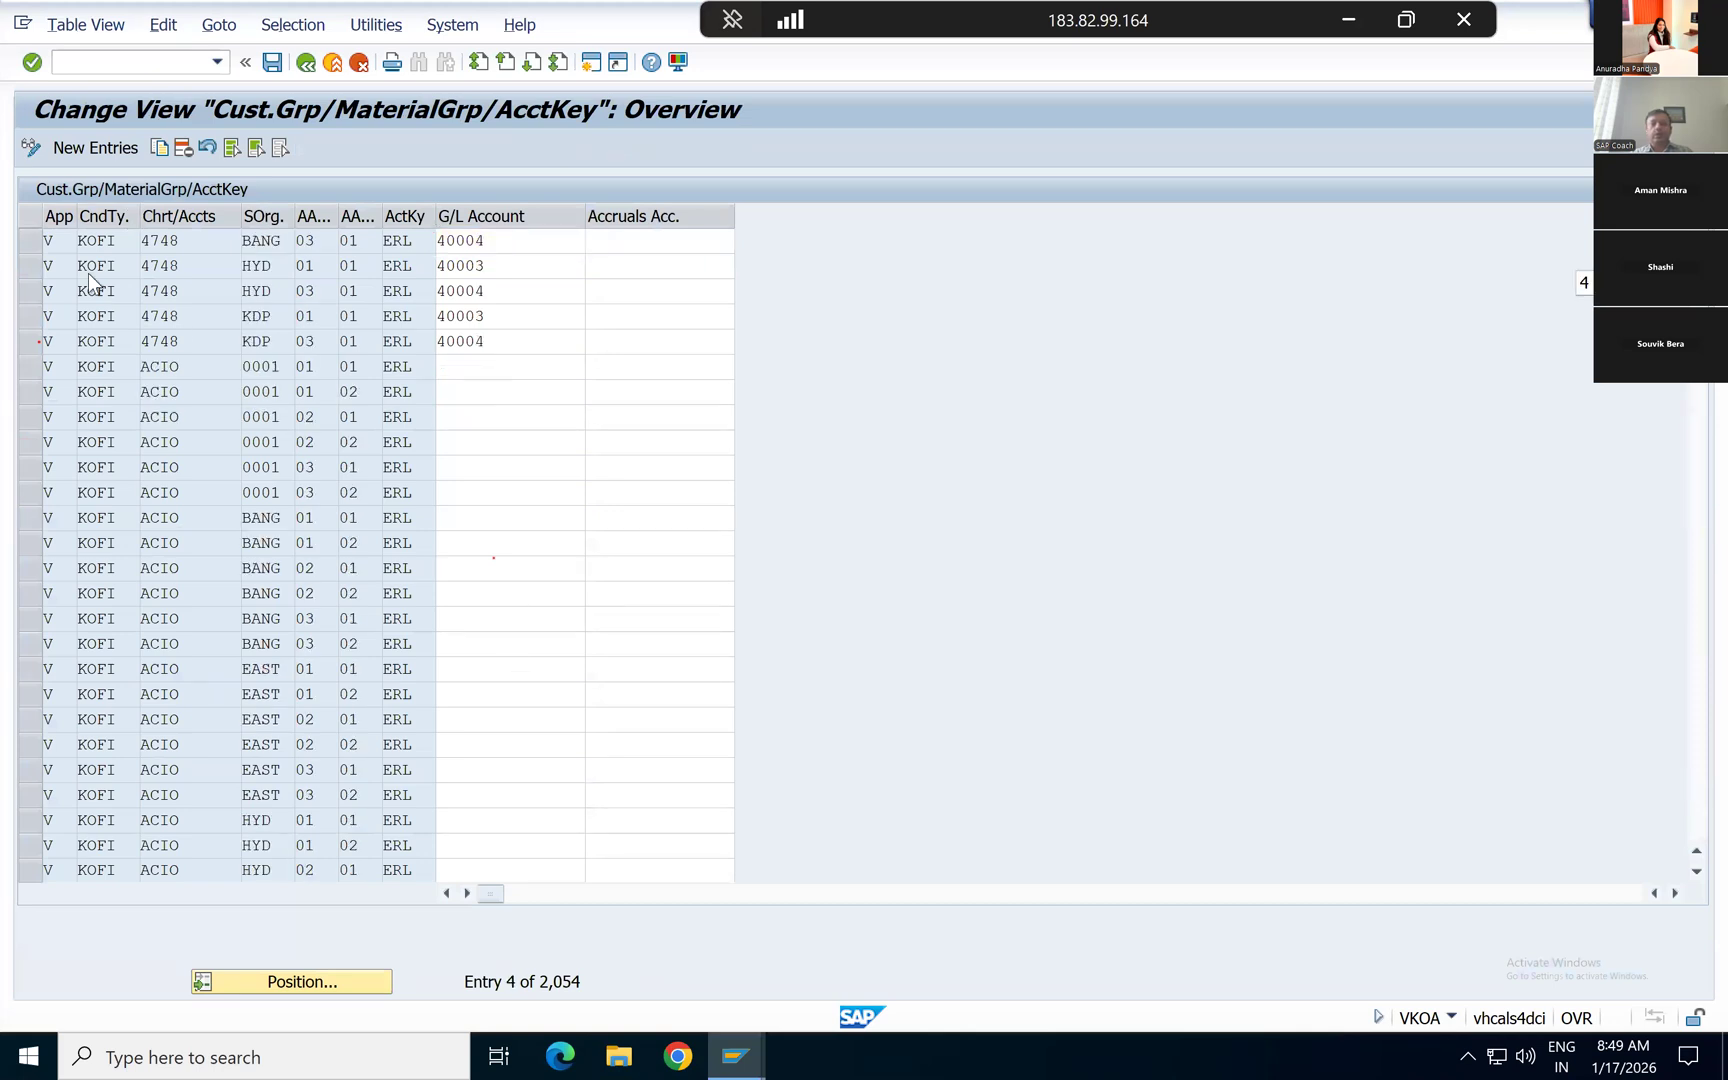
pyautogui.press('F3')
# Step: Open table 002, Cust.Grp/Account Key, look through its entries, and return to the list of assignment tables
pyautogui.doubleClick(45, 243)
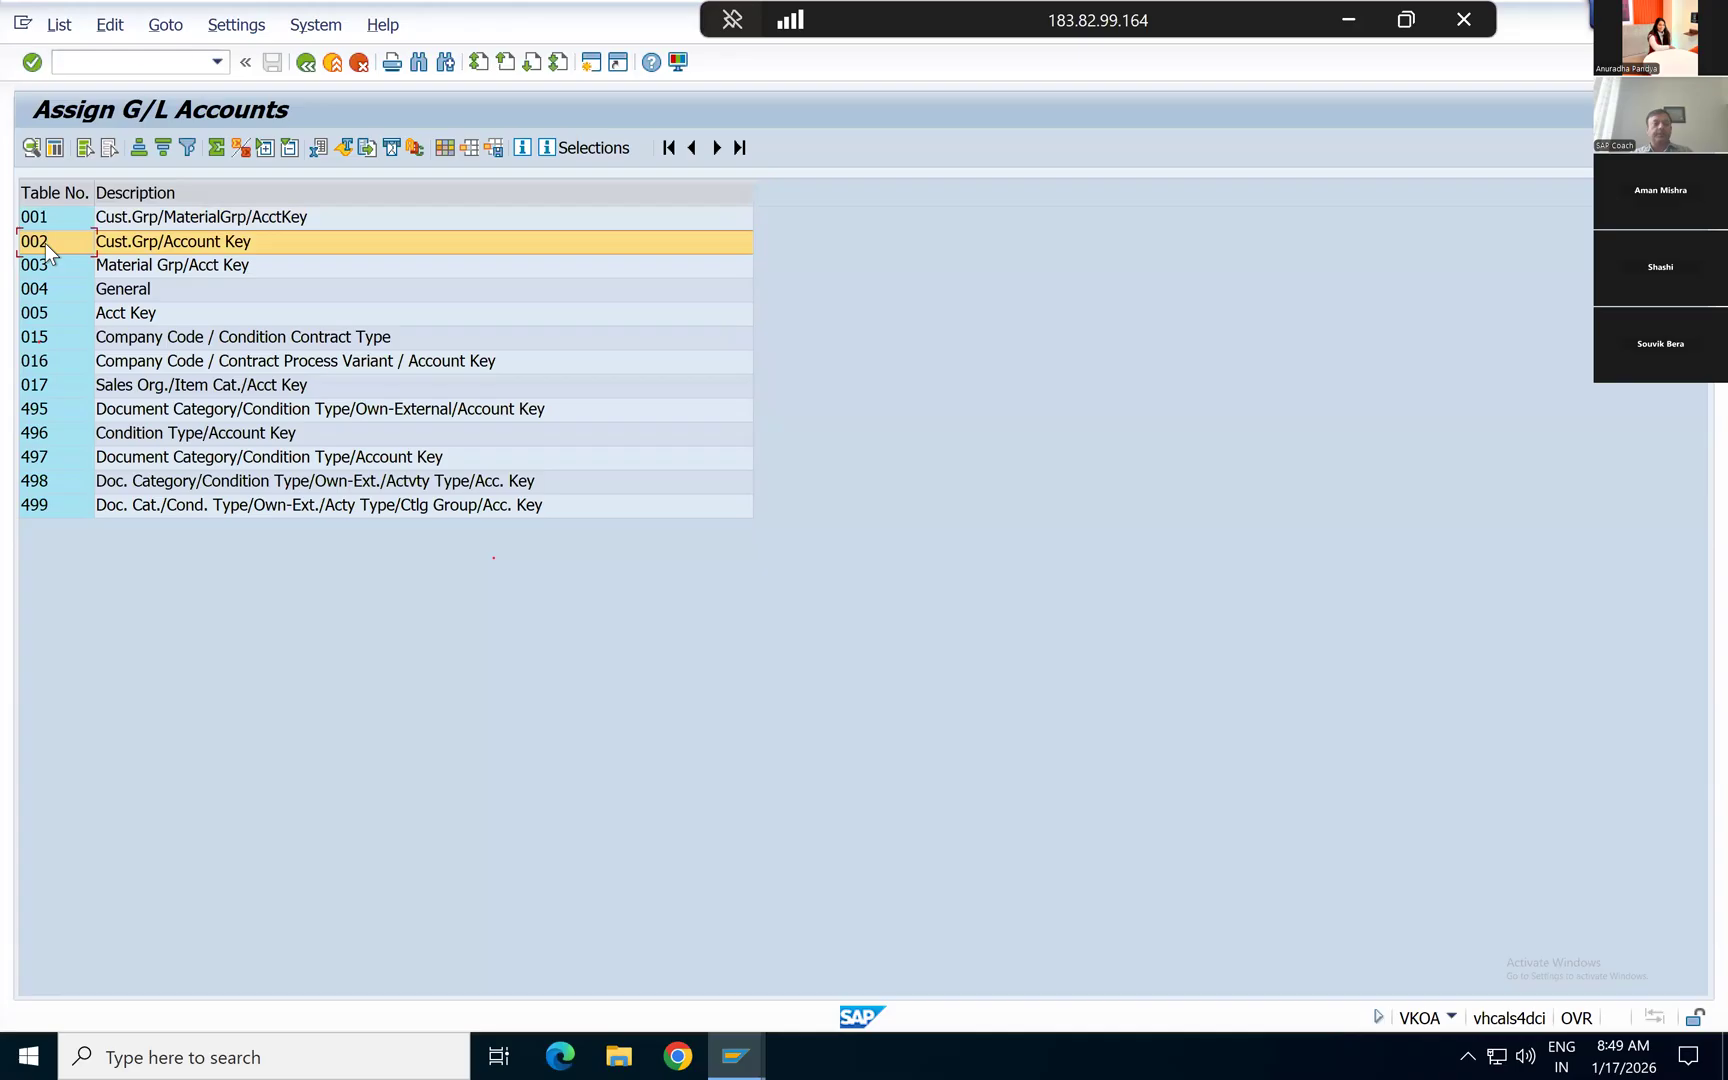
pyautogui.scroll(-2, 455, 650)
pyautogui.press('F3')
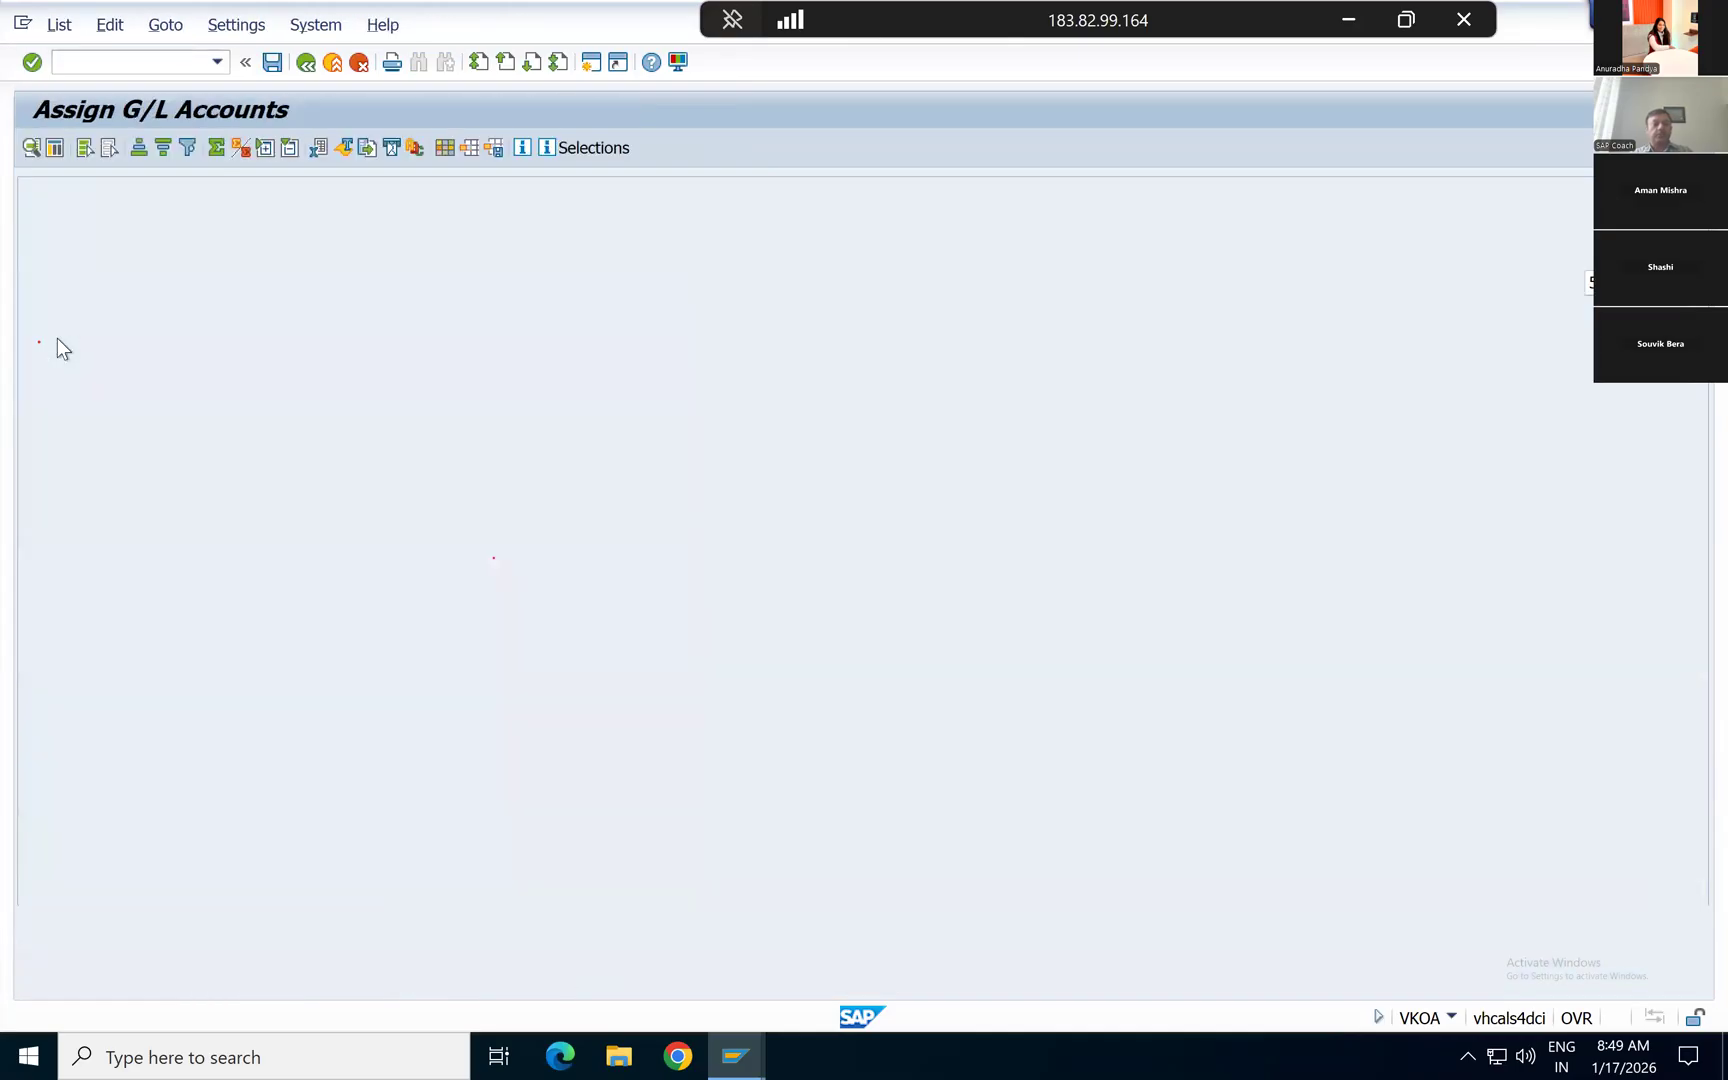
# Step: Leave the G/L account assignment tables and start transaction FB50 for a G/L account document
pyautogui.click(38, 267)
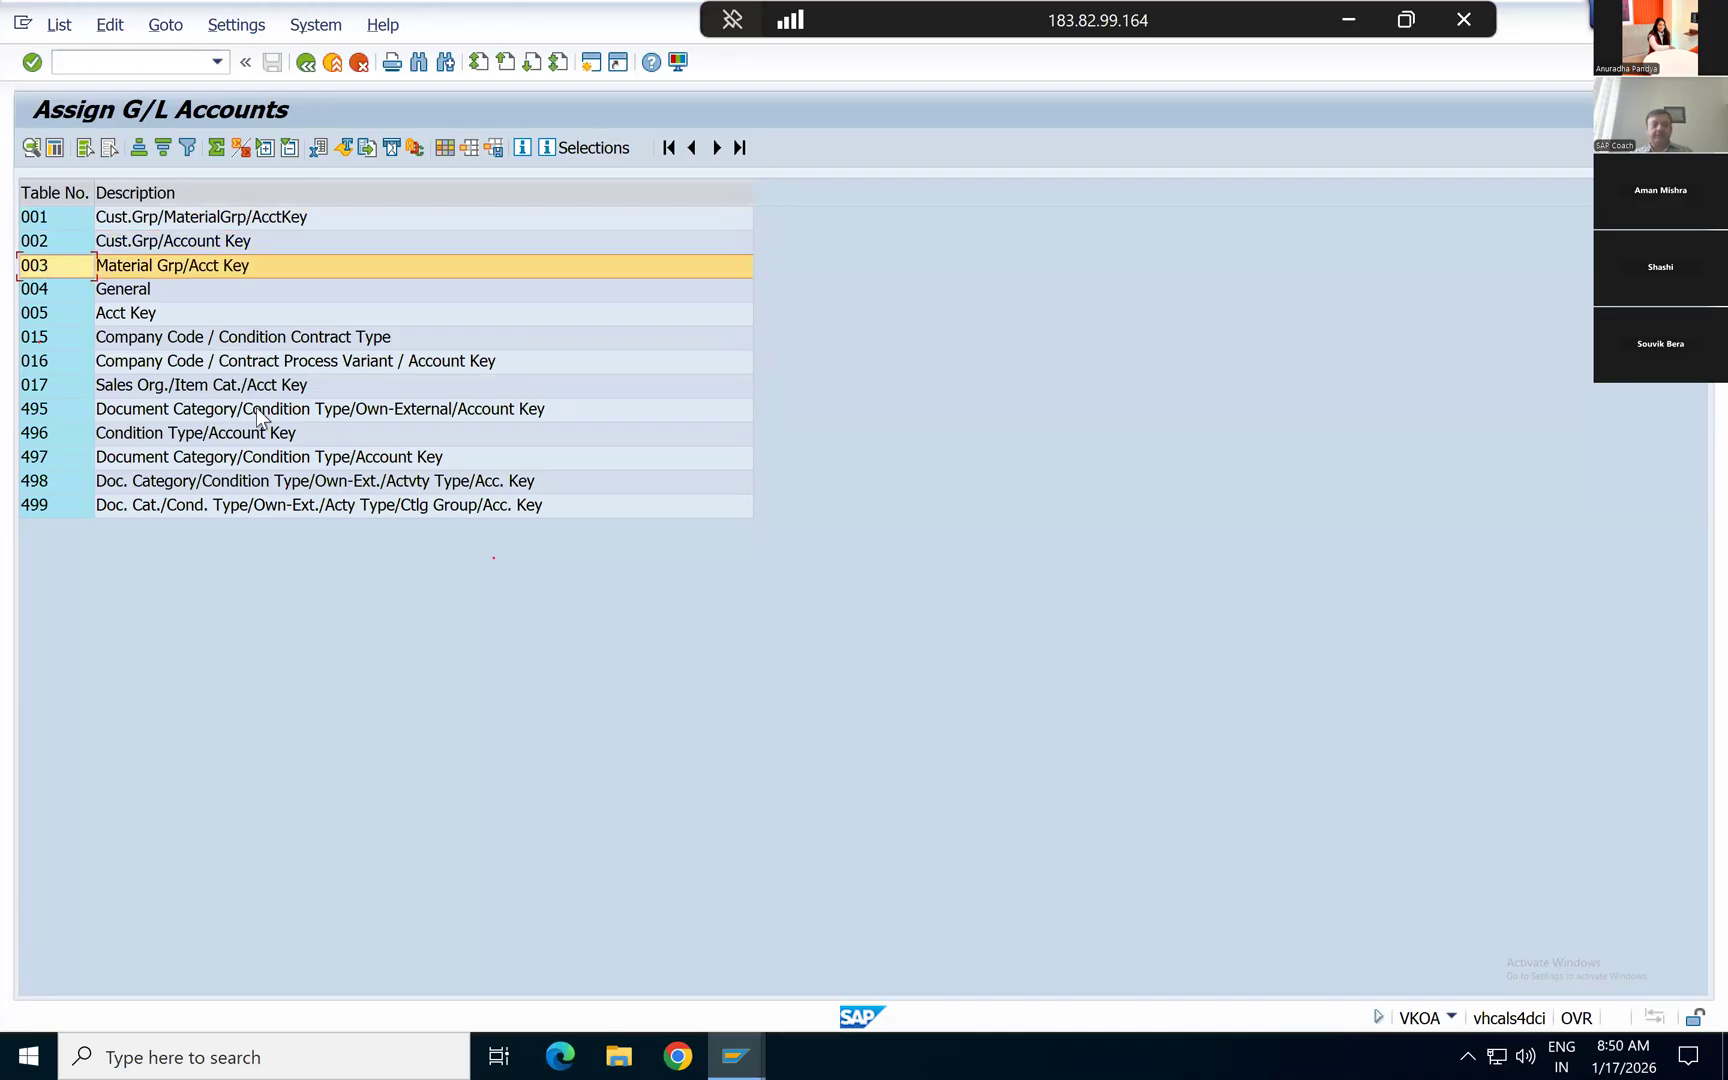
pyautogui.click(306, 63)
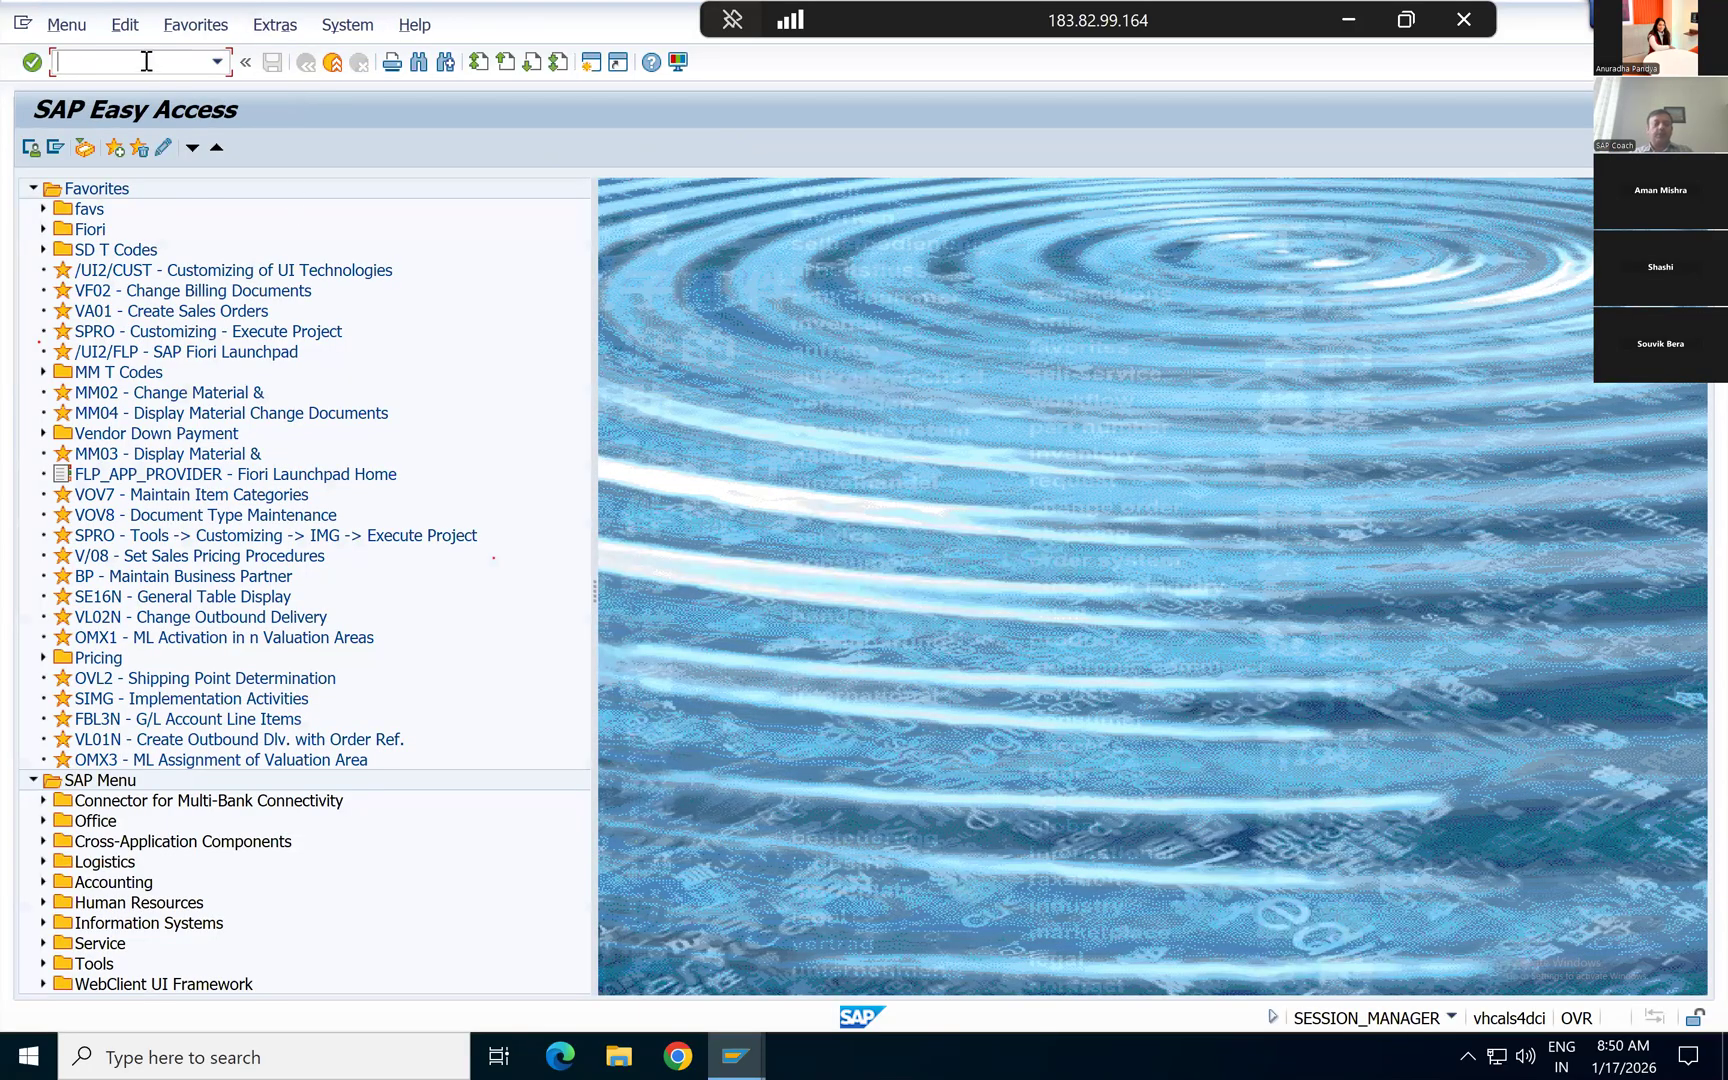
pyautogui.write('fb50')
pyautogui.press('Return')
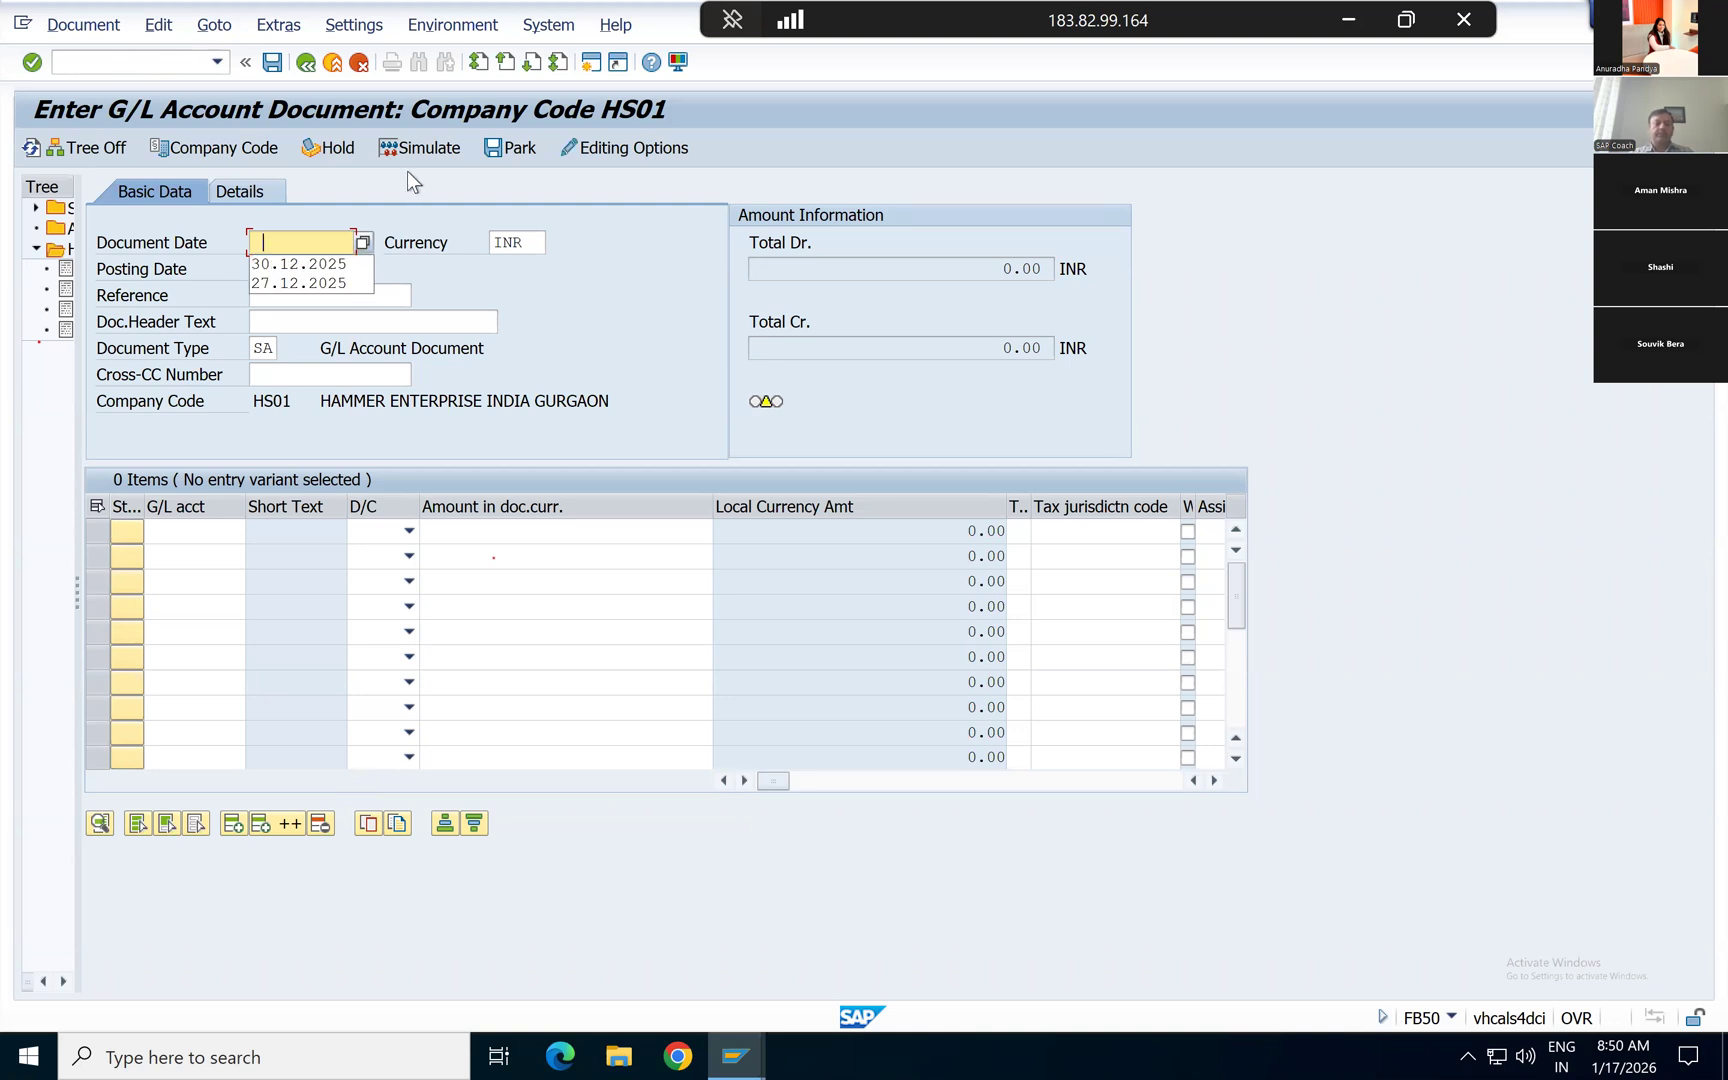
# Step: Switch the document entry to company code 1710
pyautogui.click(214, 30)
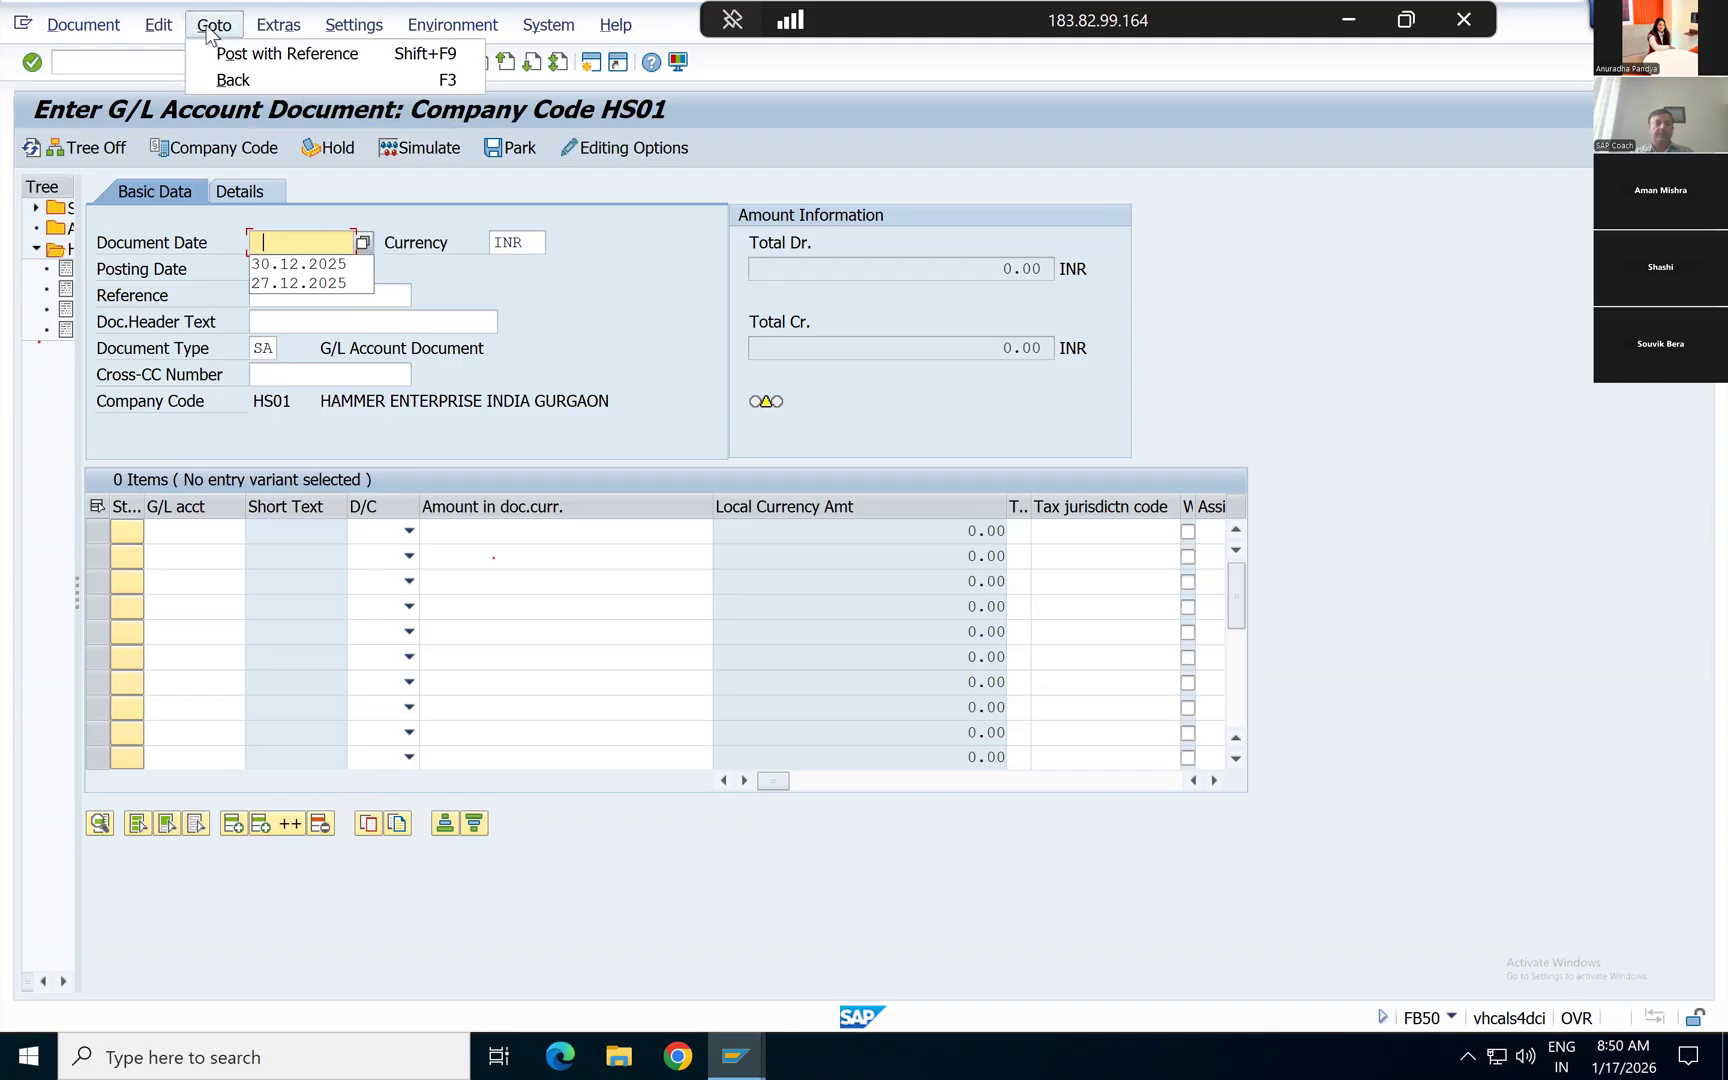
pyautogui.press('Right')
pyautogui.press('Right')
pyautogui.press('Right')
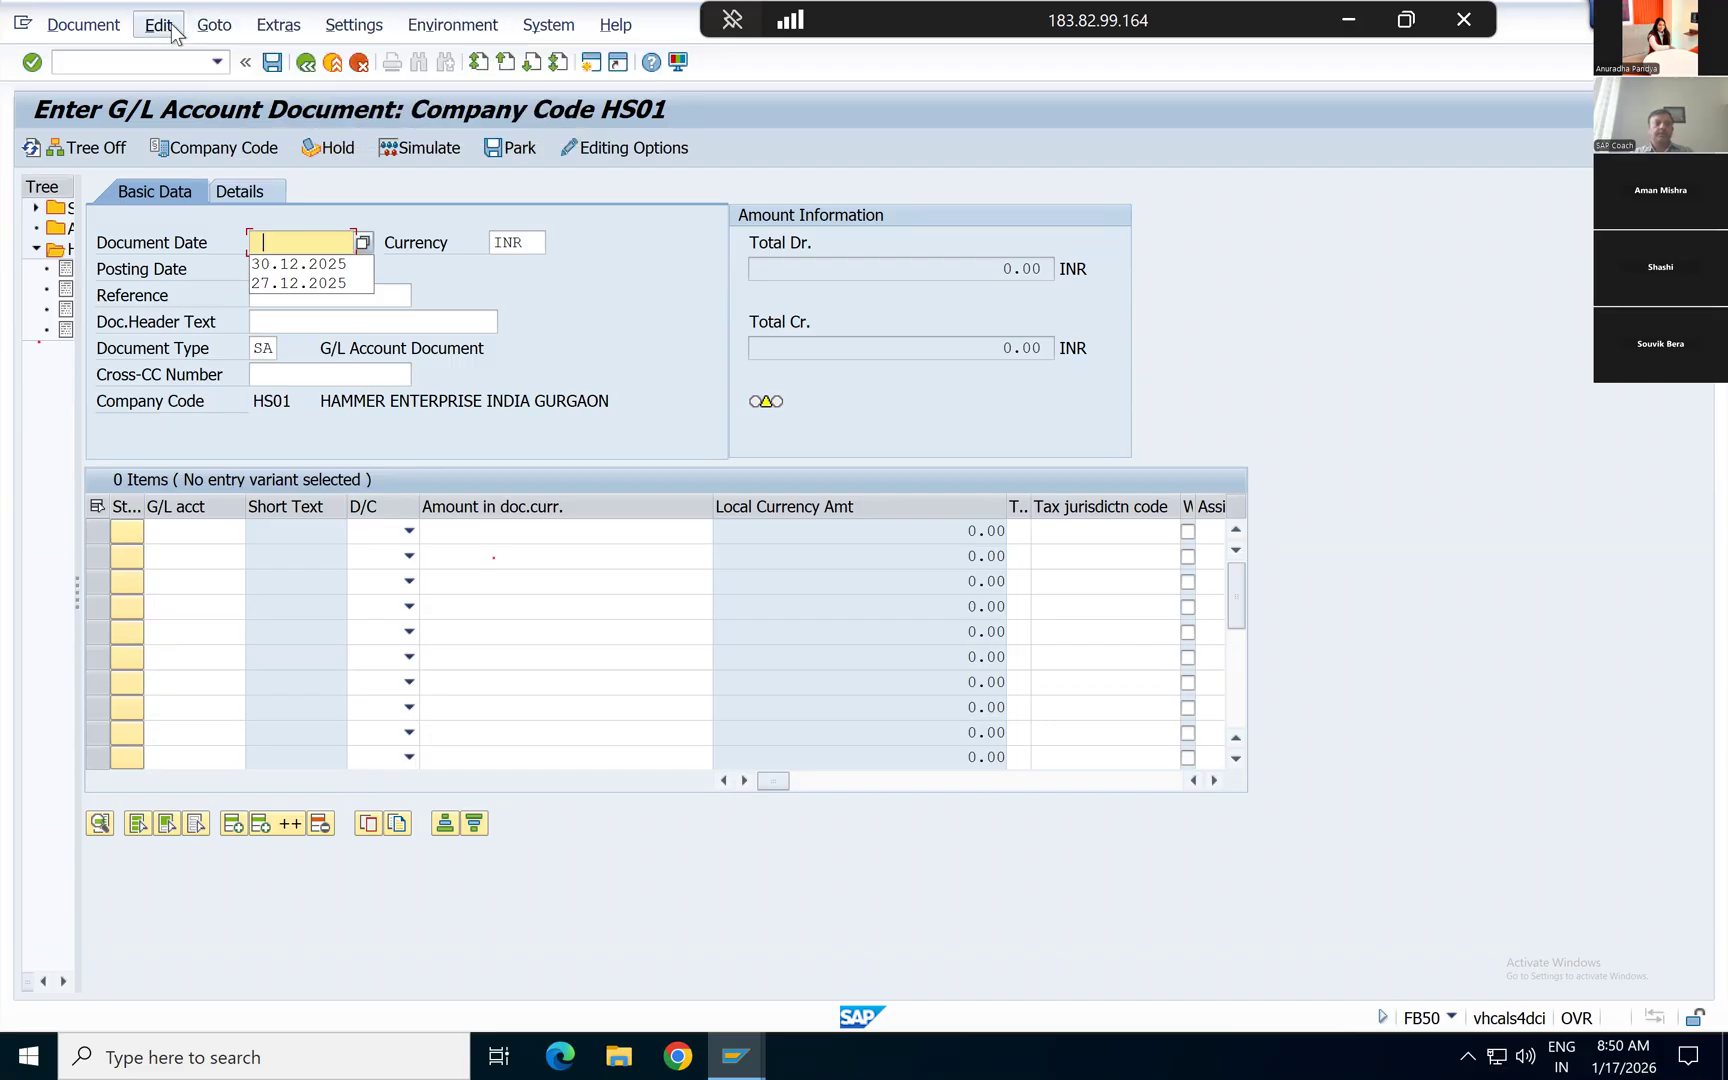
pyautogui.click(170, 53)
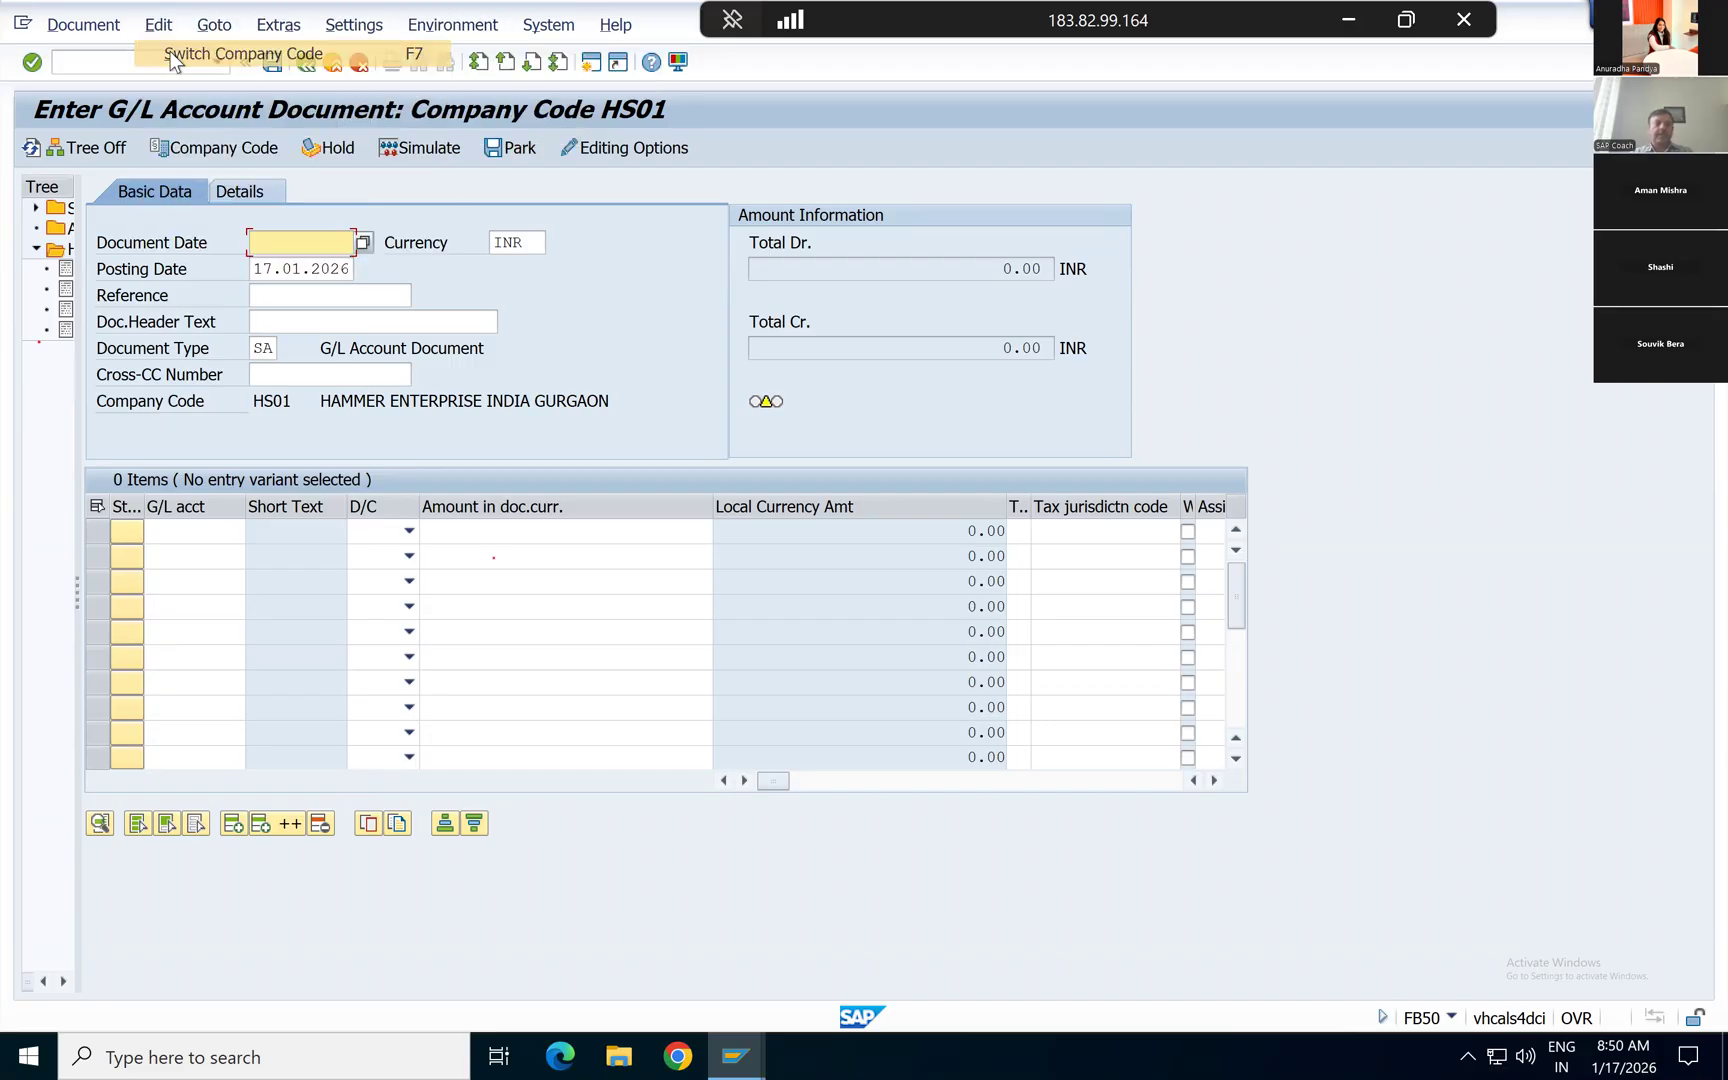
pyautogui.write('1710')
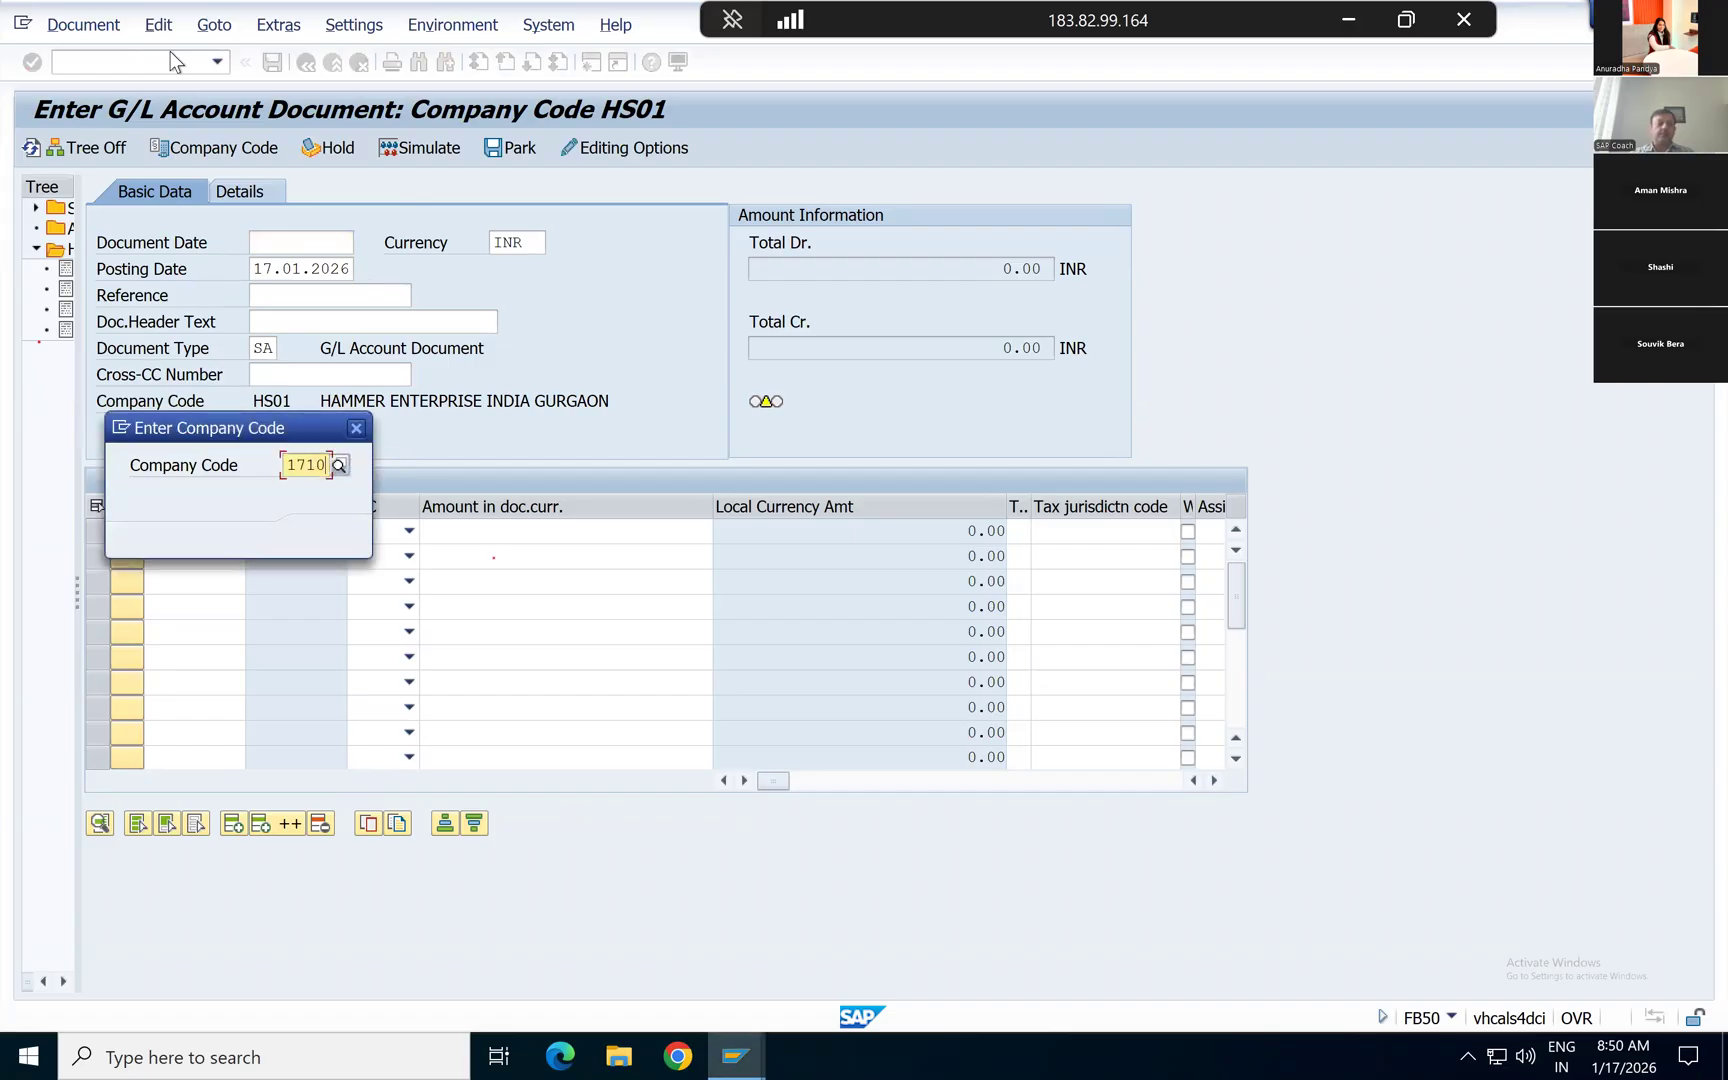
pyautogui.press('Return')
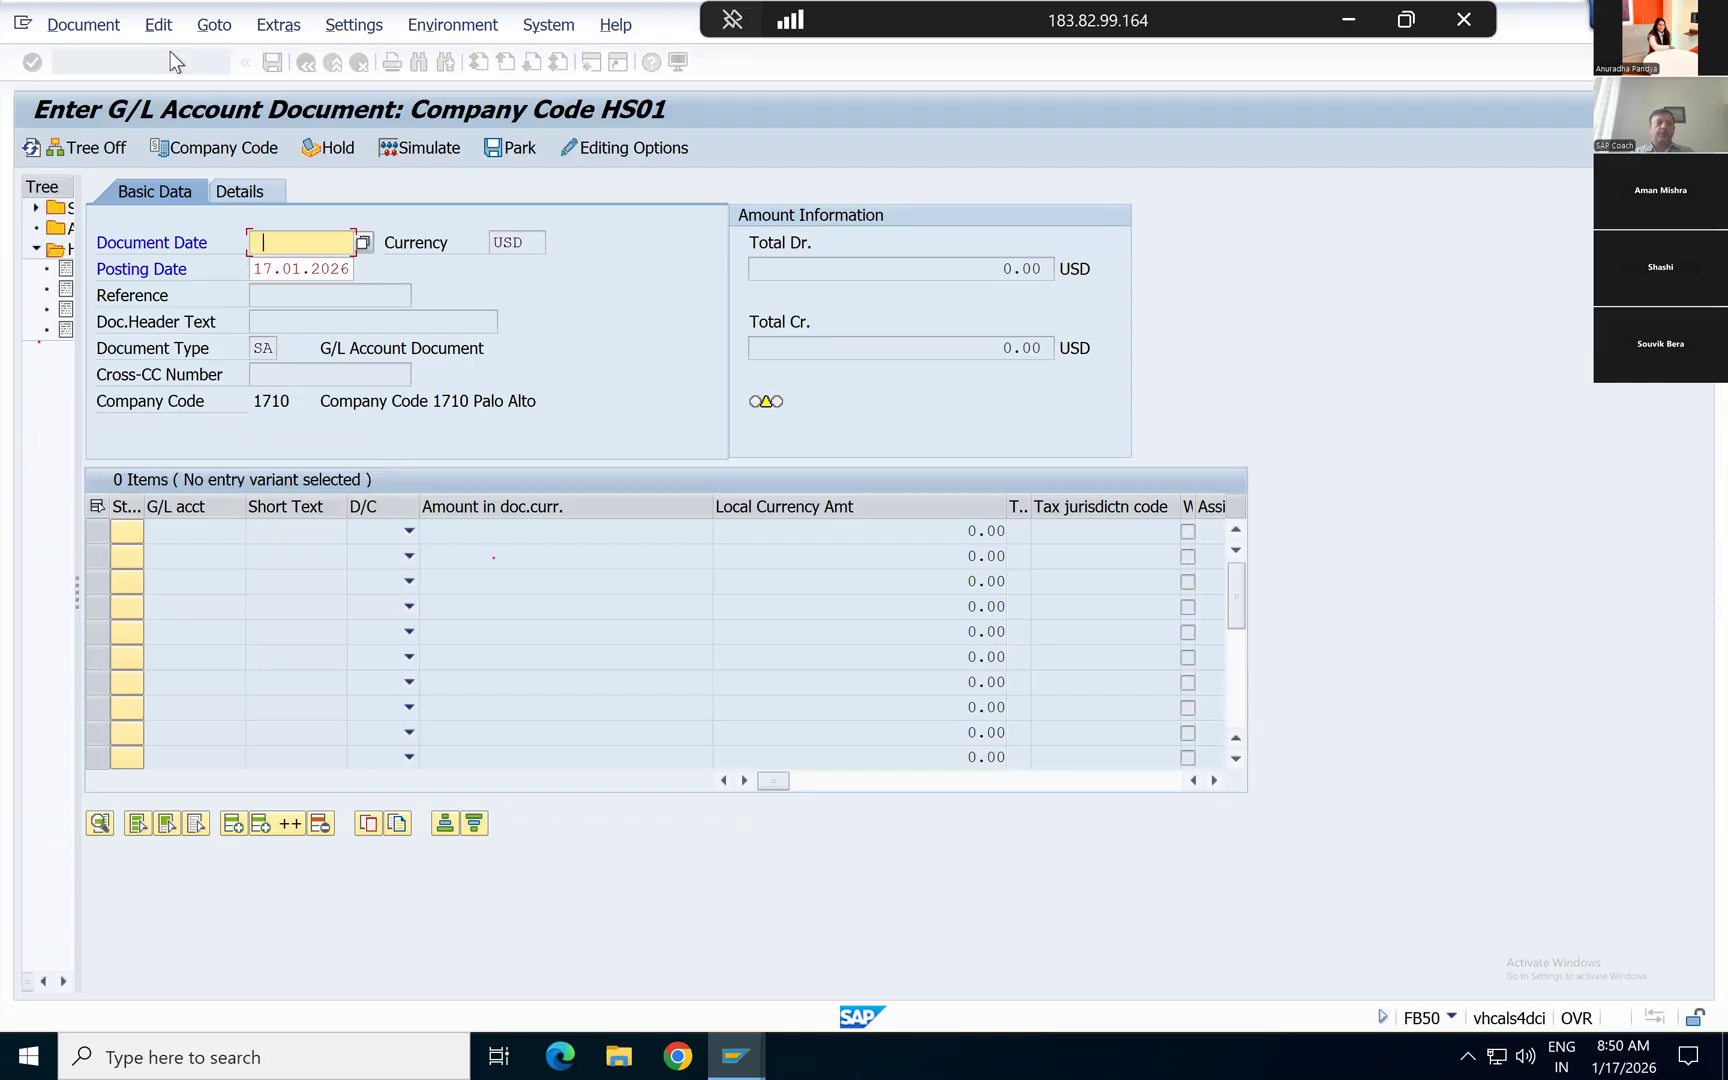
pyautogui.write('1')
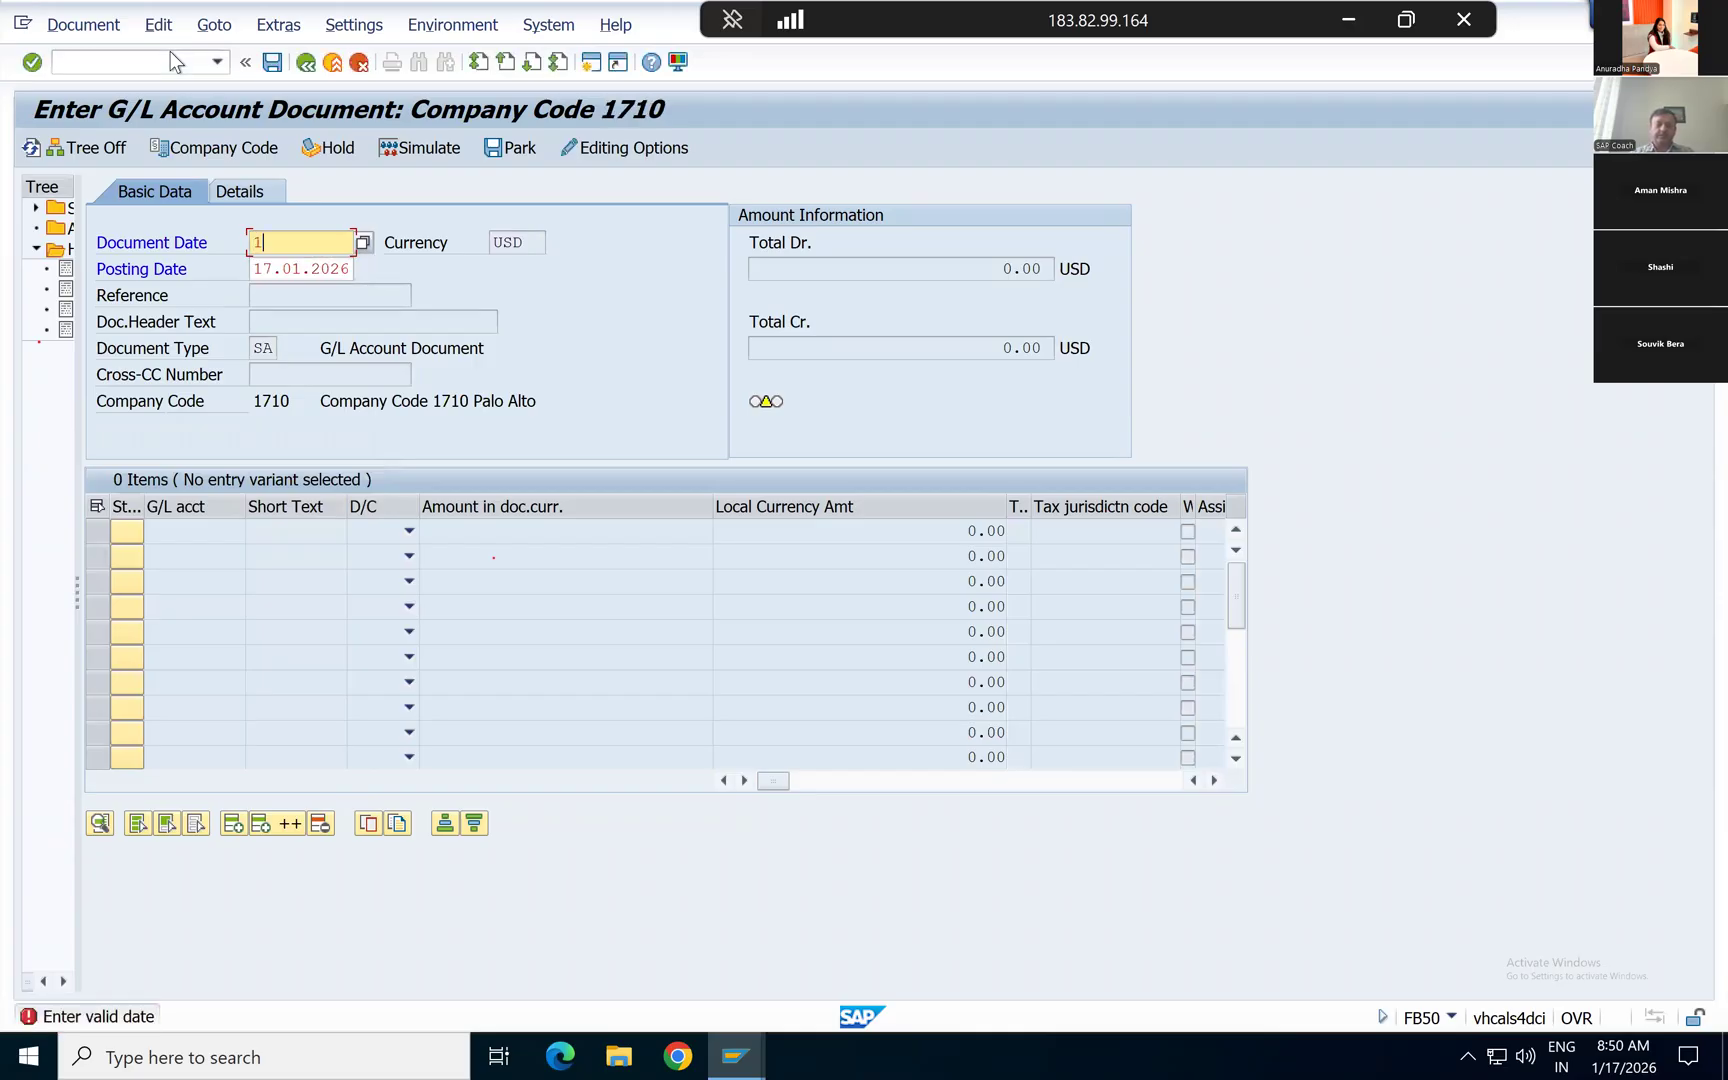
pyautogui.write('7.10.2026')
pyautogui.press('Tab')
pyautogui.press('Return')
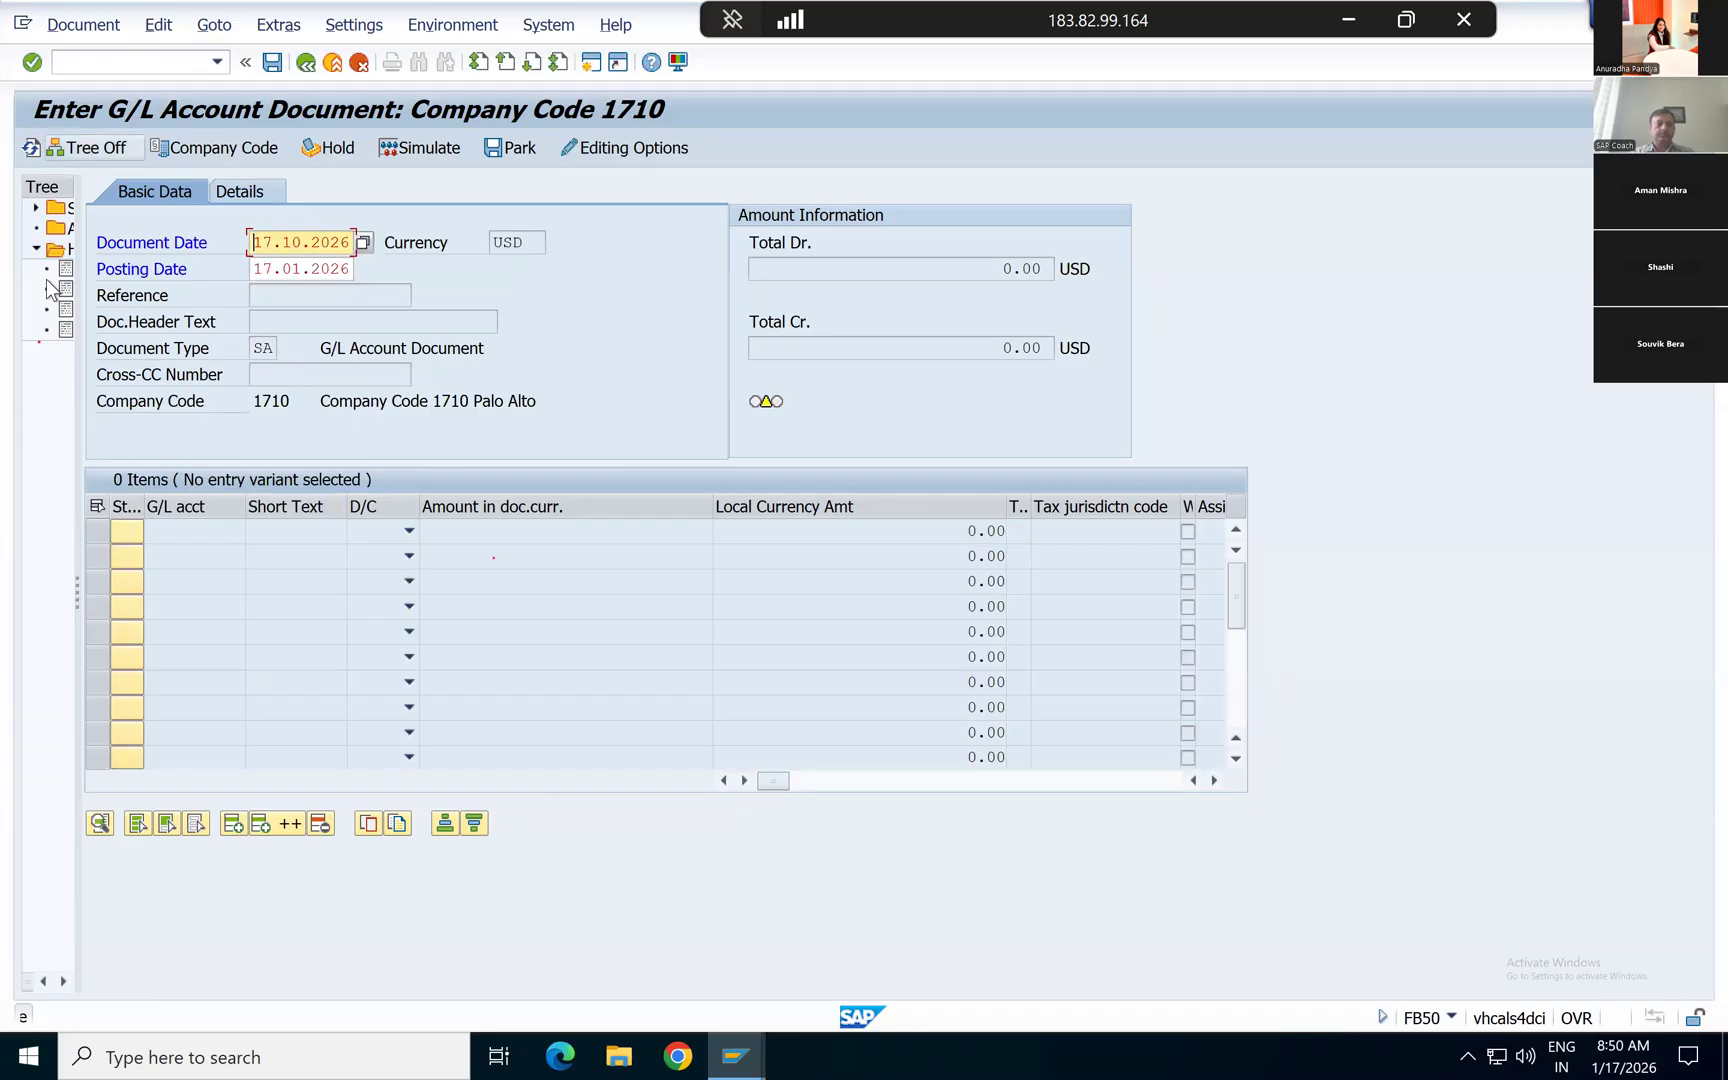
pyautogui.click(301, 300)
pyautogui.write('Test')
pyautogui.press('Tab')
pyautogui.write('Test')
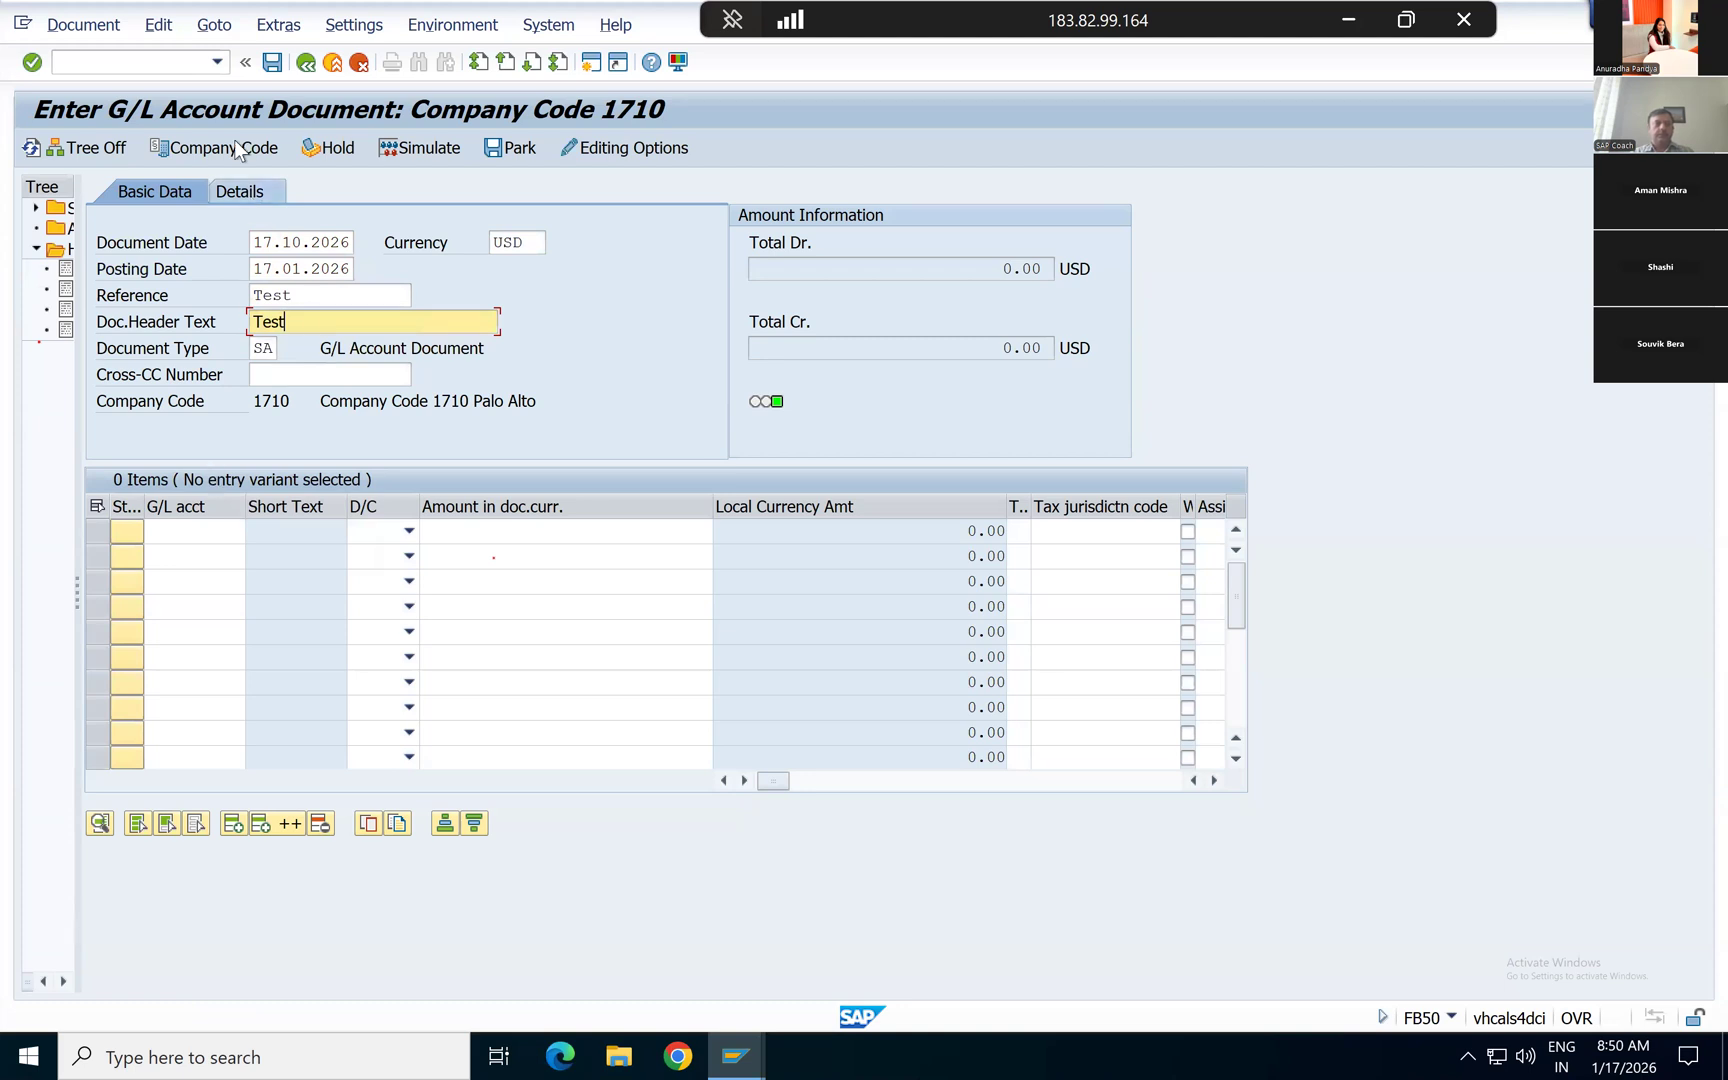
# Step: Abandon the G/L account document and start transaction FB70 to enter a customer invoice
pyautogui.click(164, 62)
pyautogui.write('/n')
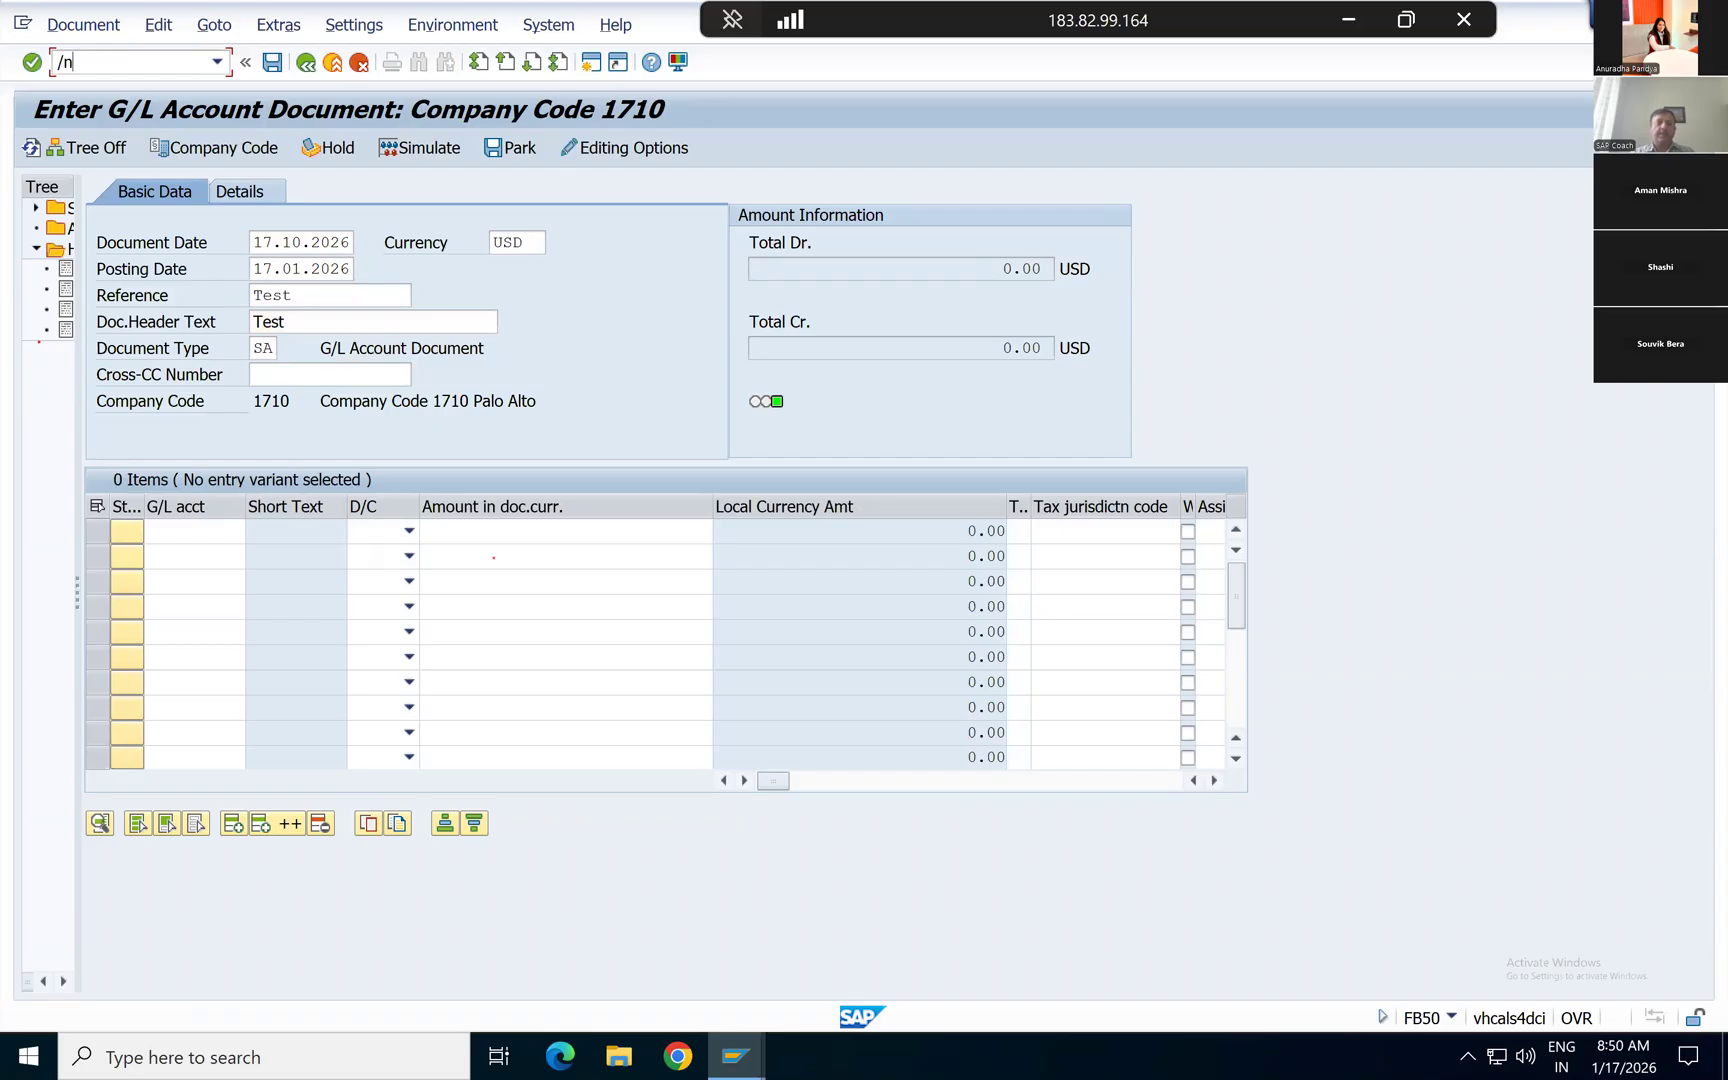
pyautogui.write('fb')
pyautogui.write('50')
pyautogui.press('Return')
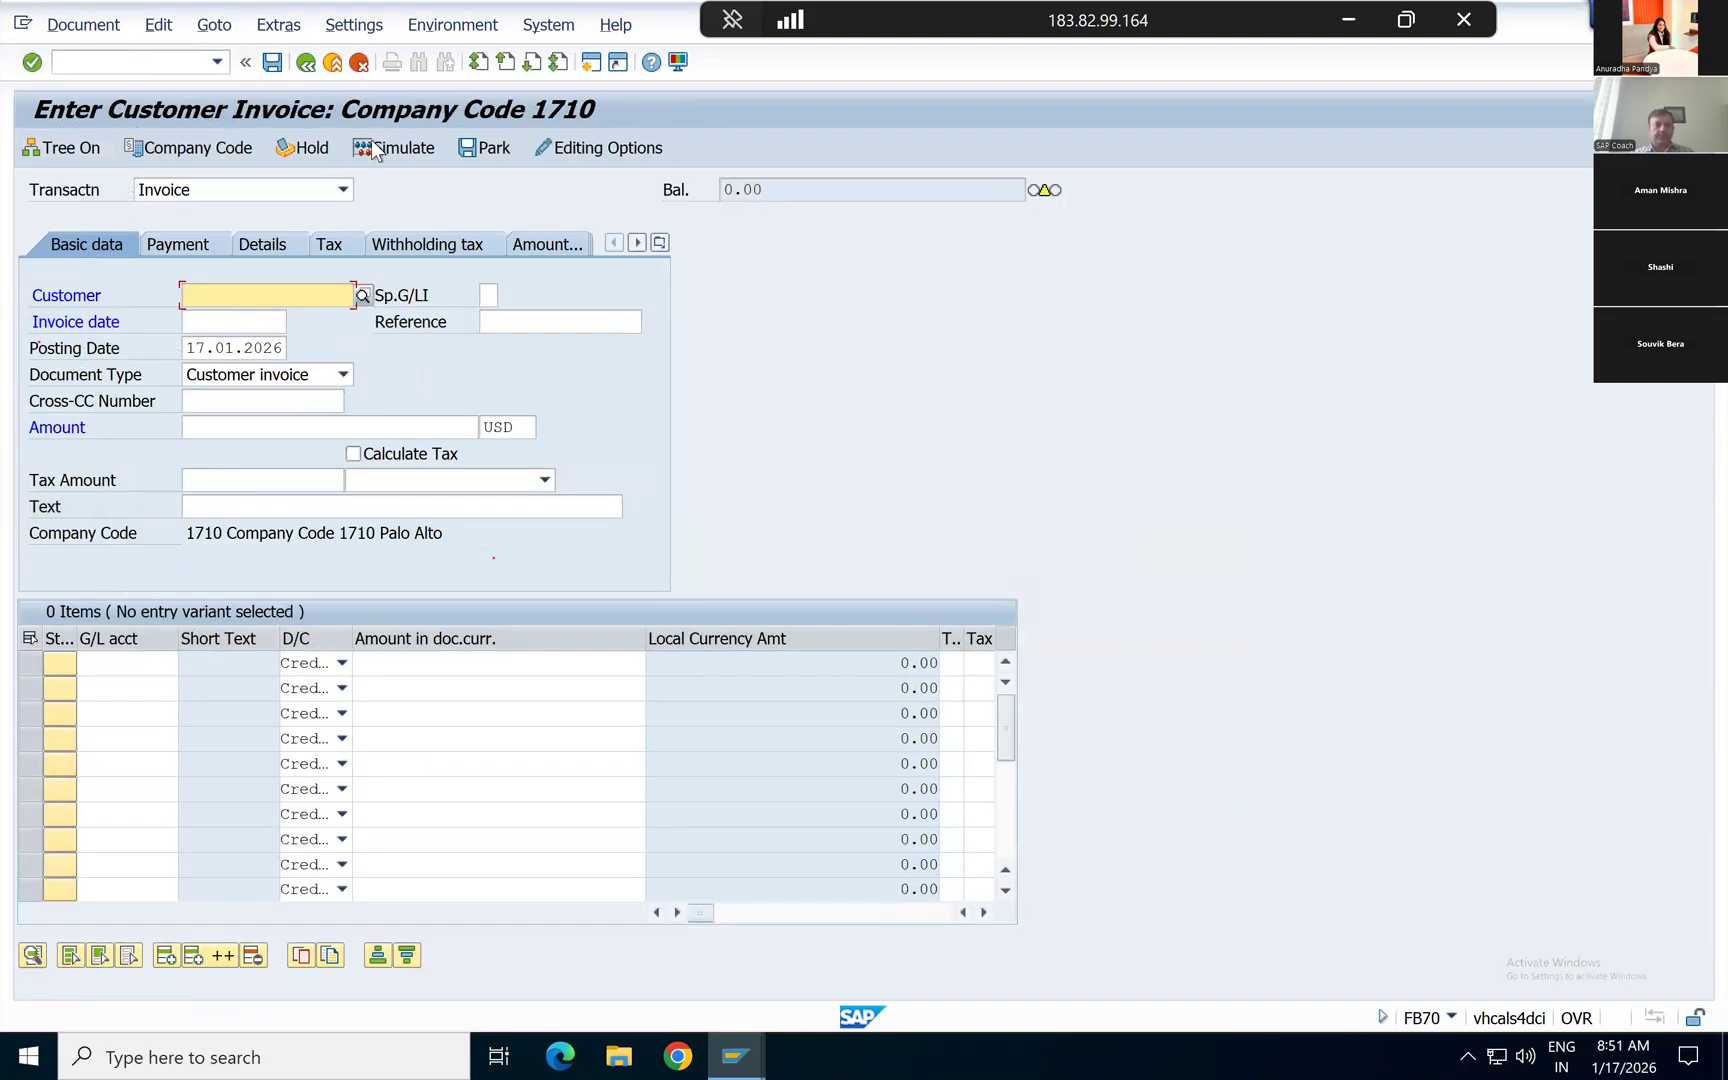
# Step: Fill in the invoice's customer number, invoice date 17.01.2026 and reference Test Invoice from the earlier entries
pyautogui.press('space')
pyautogui.press('Down')
pyautogui.press('Return')
pyautogui.press('Tab')
pyautogui.press('space')
pyautogui.press('Down')
pyautogui.press('Return')
pyautogui.press('Tab')
pyautogui.press('space')
pyautogui.press('Down')
pyautogui.press('Return')
pyautogui.press('Tab')
pyautogui.press('Tab')
pyautogui.press('Tab')
# Step: Set the invoice amount to 10,200 USD and its text to Test
pyautogui.press('space')
pyautogui.press('Down')
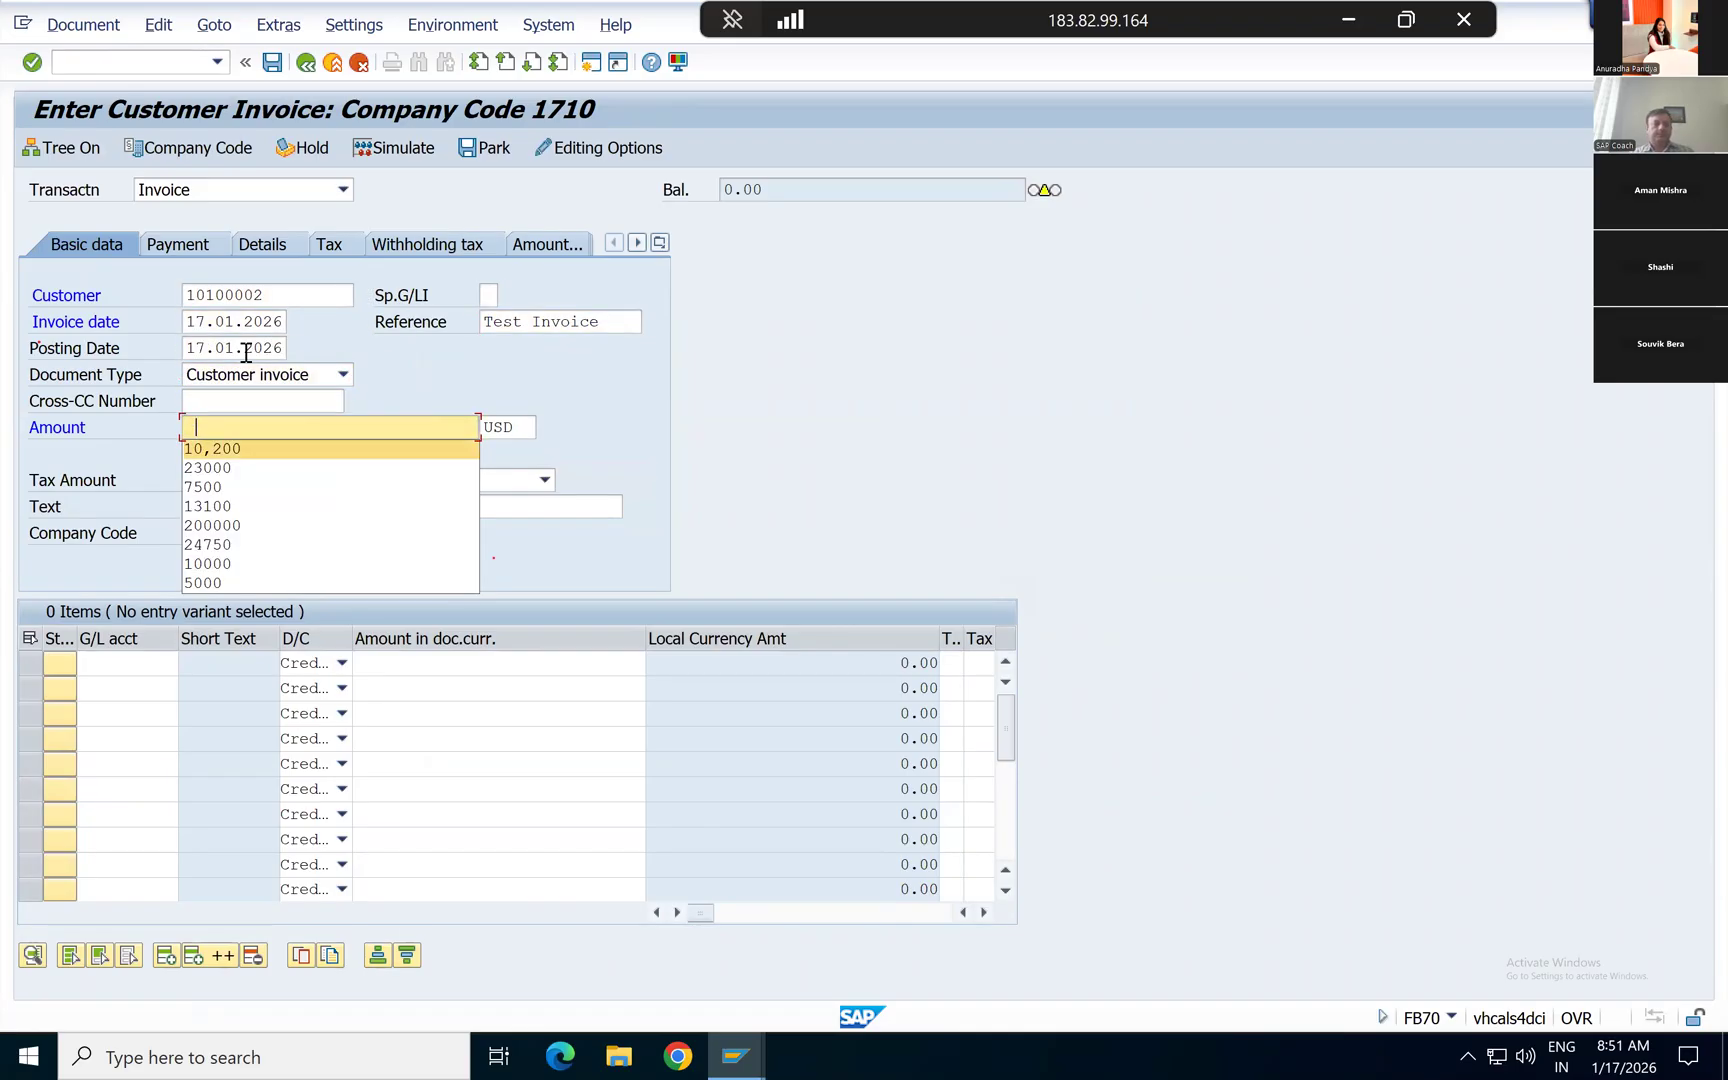
pyautogui.press('Return')
pyautogui.press('Tab')
pyautogui.press('Tab')
pyautogui.press('Tab')
pyautogui.press('Tab')
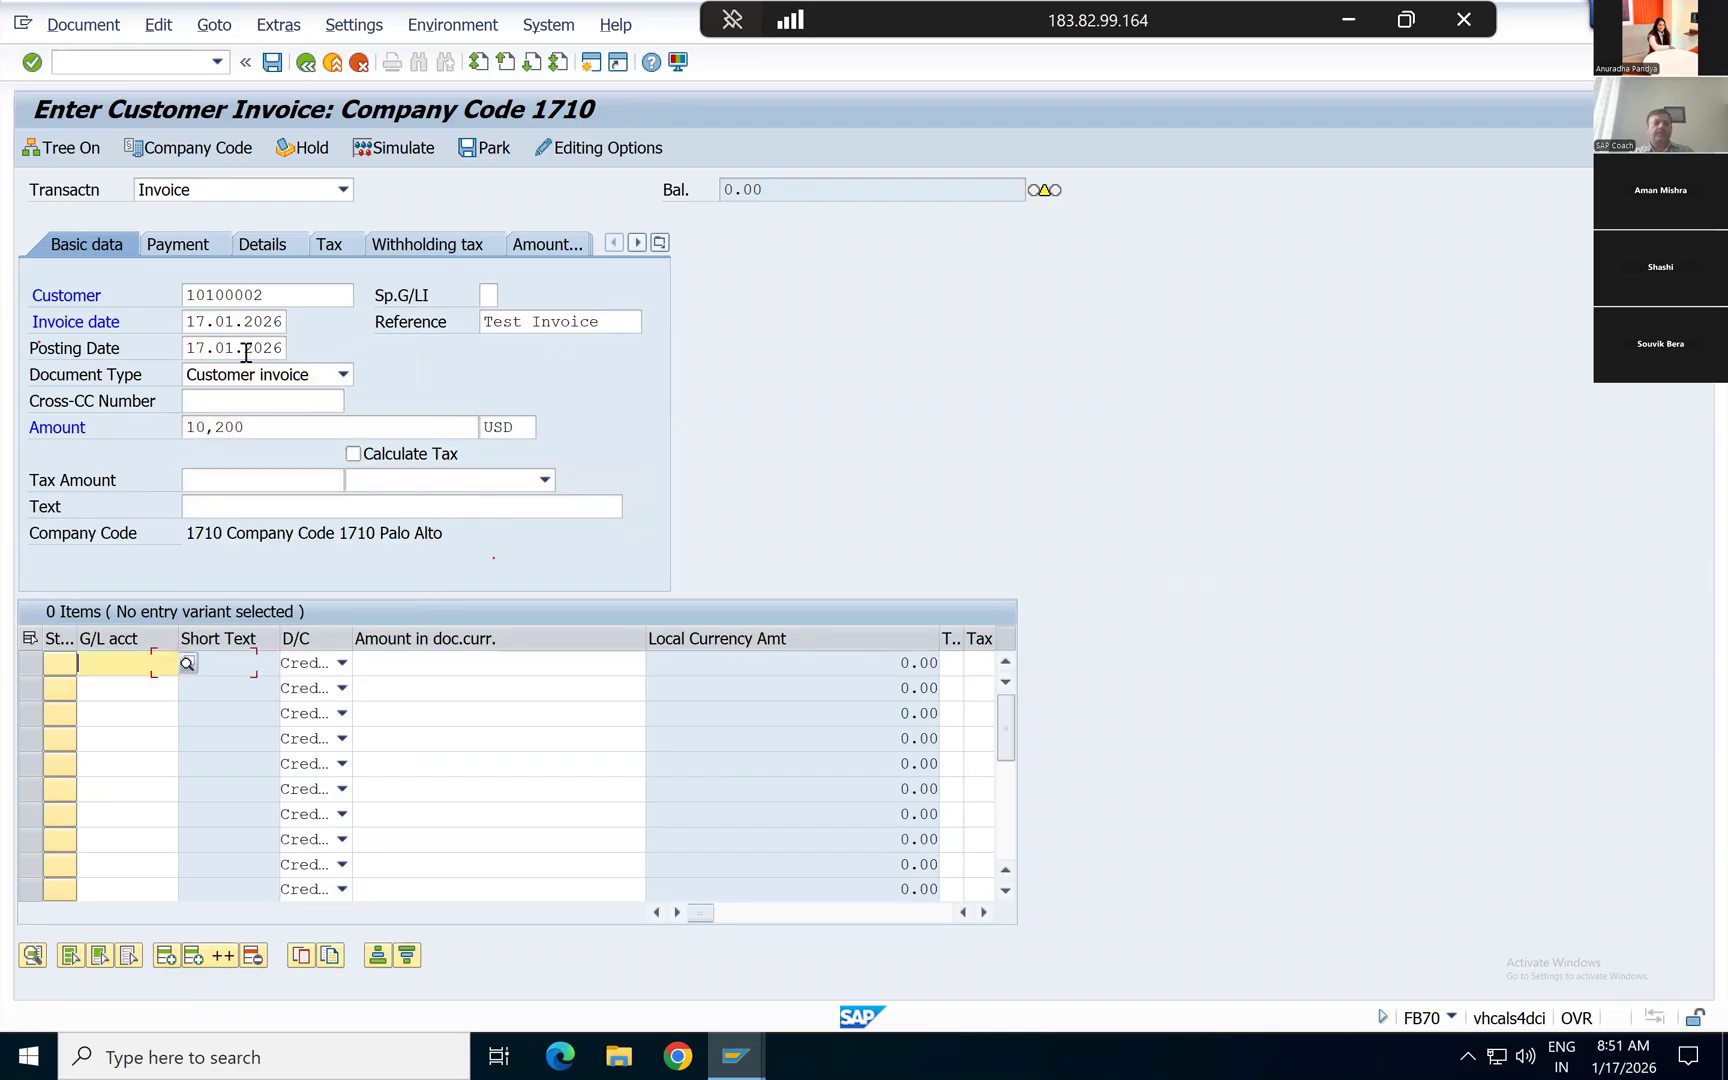
pyautogui.hotkey('shift', 'Tab')
pyautogui.press('space')
pyautogui.press('Down')
pyautogui.press('Return')
# Step: Add a credit line item of 10200 on the Leasing Out Clearing G/L account
pyautogui.press('Tab')
pyautogui.press('space')
pyautogui.press('Down')
pyautogui.press('Return')
pyautogui.press('Tab')
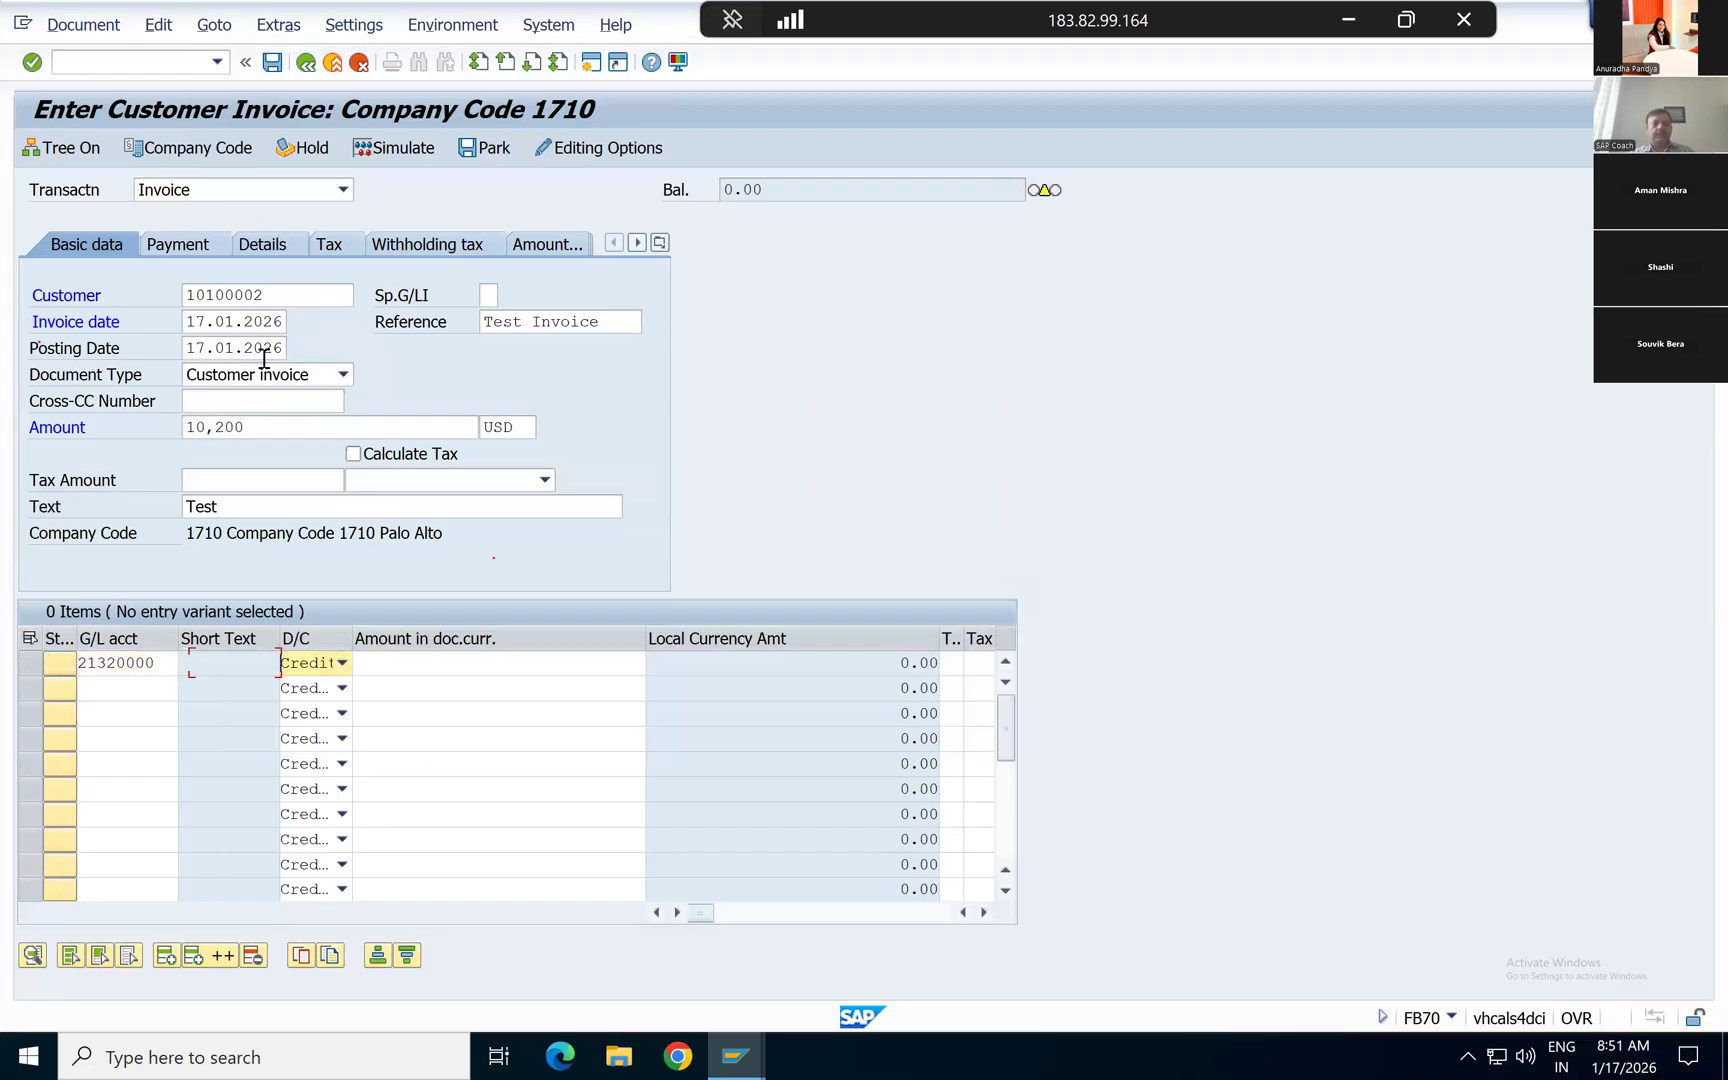
pyautogui.press('Tab')
pyautogui.press('space')
pyautogui.press('Down')
pyautogui.press('Return')
# Step: Assign profit center US10_R1_2 to the credit line item and validate the invoice entries
pyautogui.press('Tab')
pyautogui.press('Tab')
pyautogui.press('Tab')
pyautogui.press('Tab')
pyautogui.press('Tab')
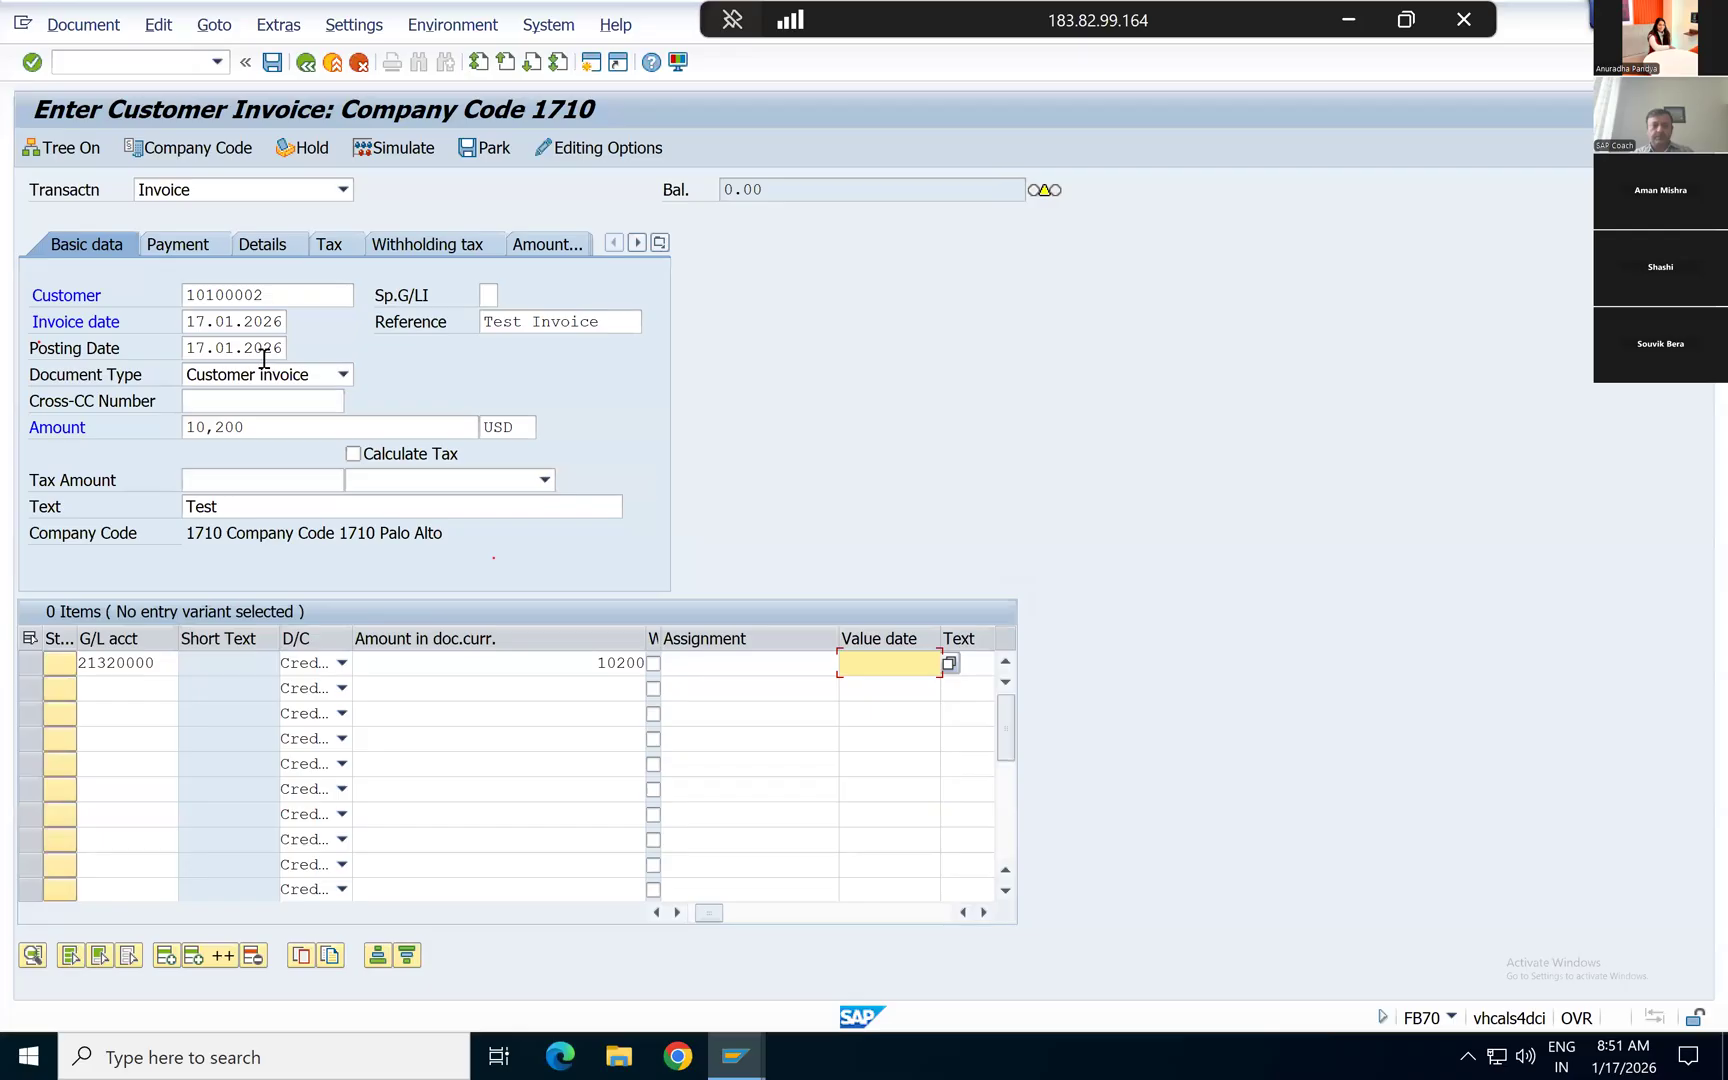
pyautogui.press('Tab')
pyautogui.press('space')
pyautogui.press('Return')
pyautogui.press('Tab')
pyautogui.press('Tab')
pyautogui.press('Tab')
pyautogui.press('Tab')
pyautogui.press('Tab')
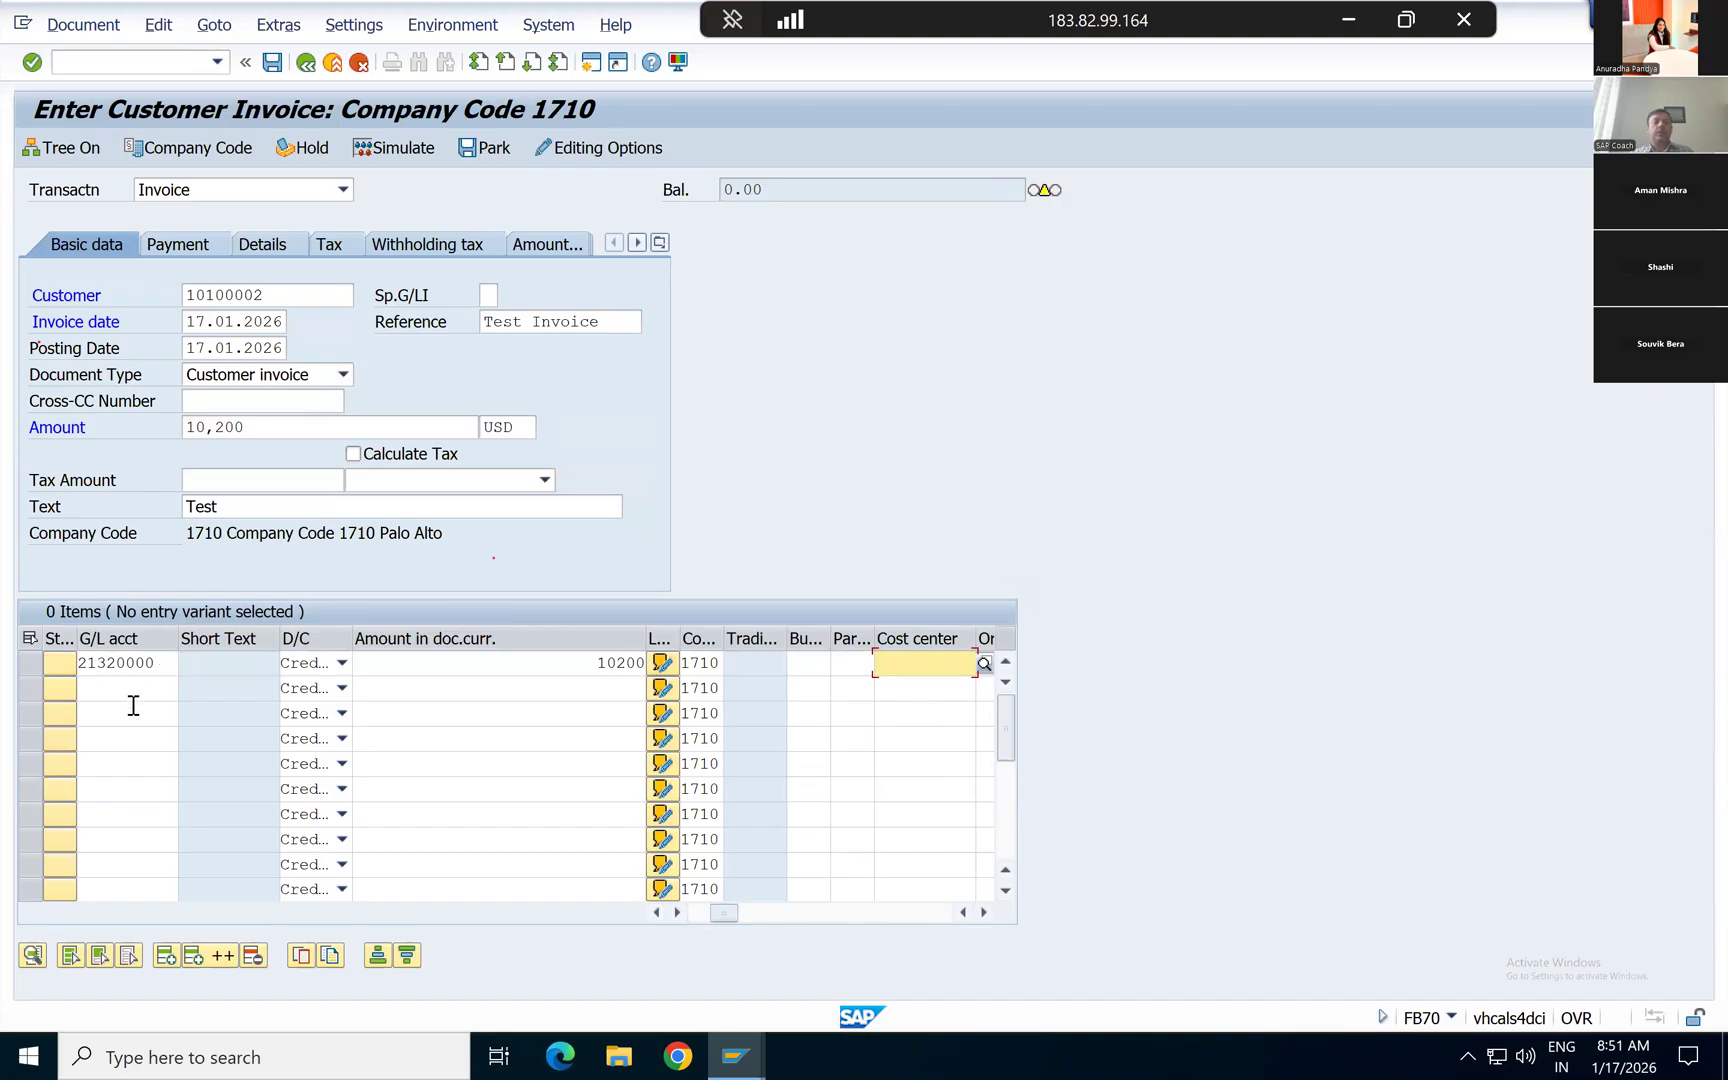
pyautogui.press('Tab')
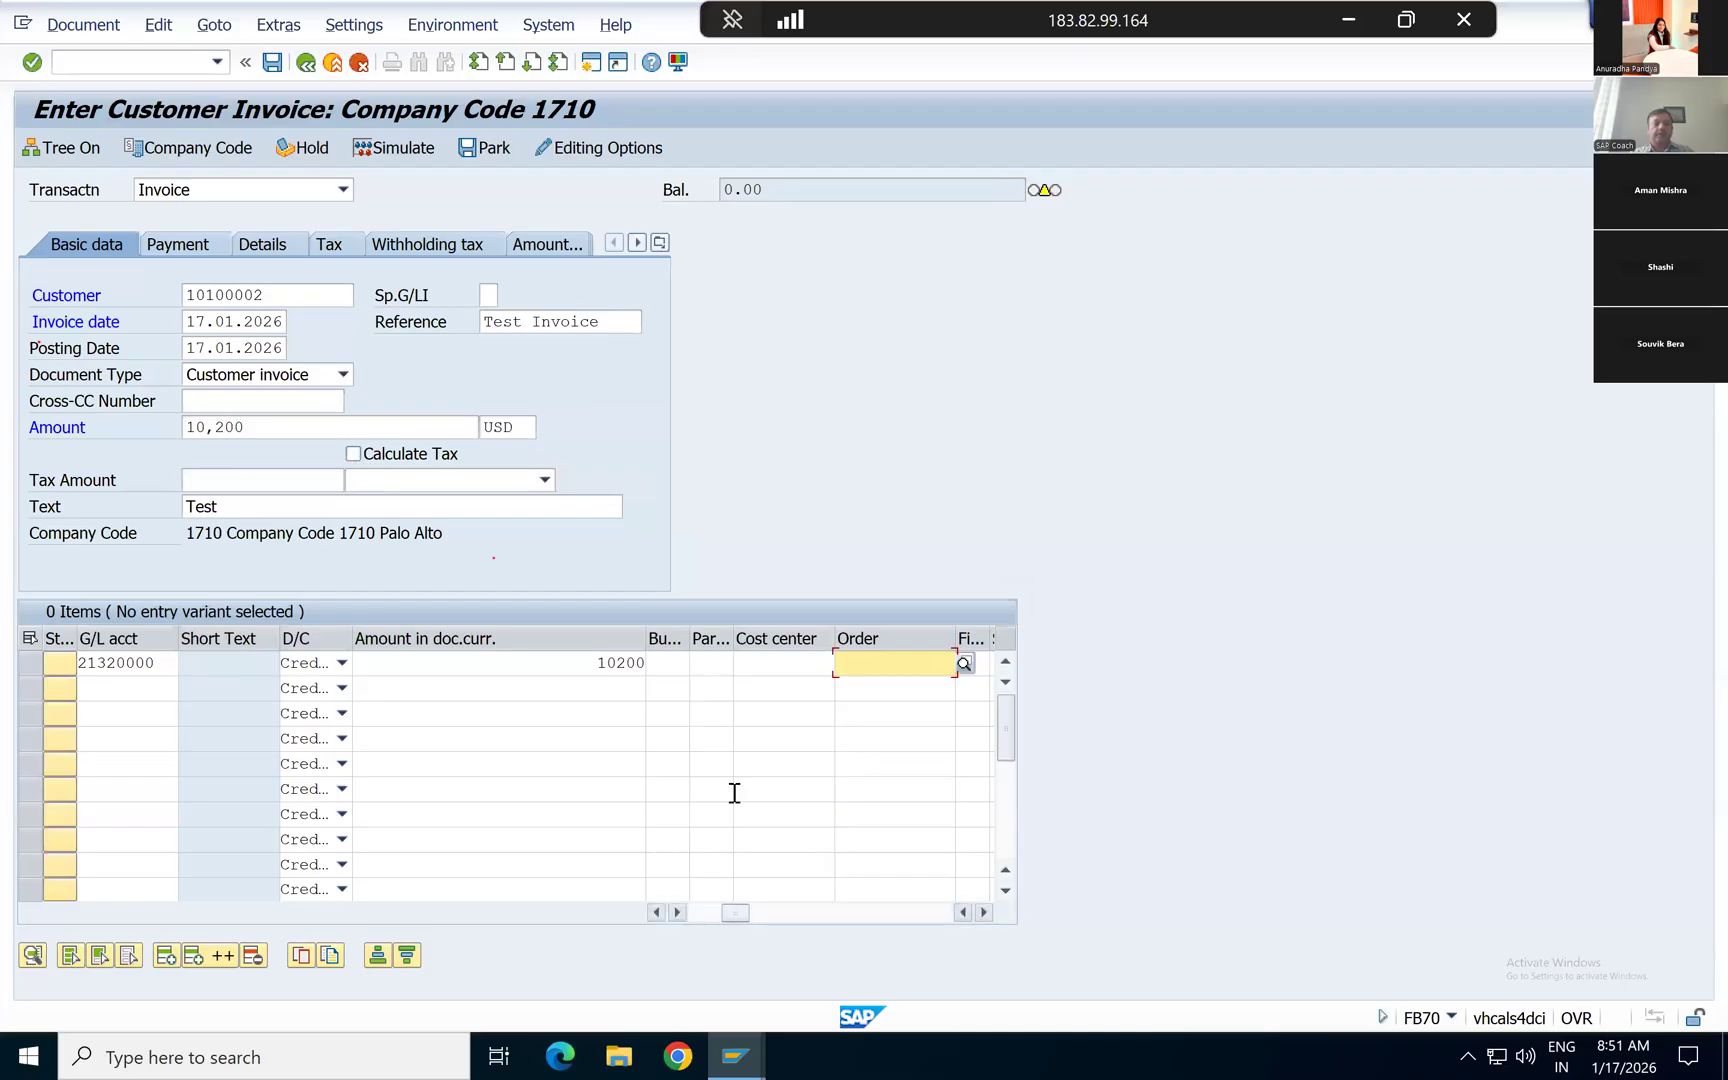
pyautogui.press('Tab')
pyautogui.press('Tab')
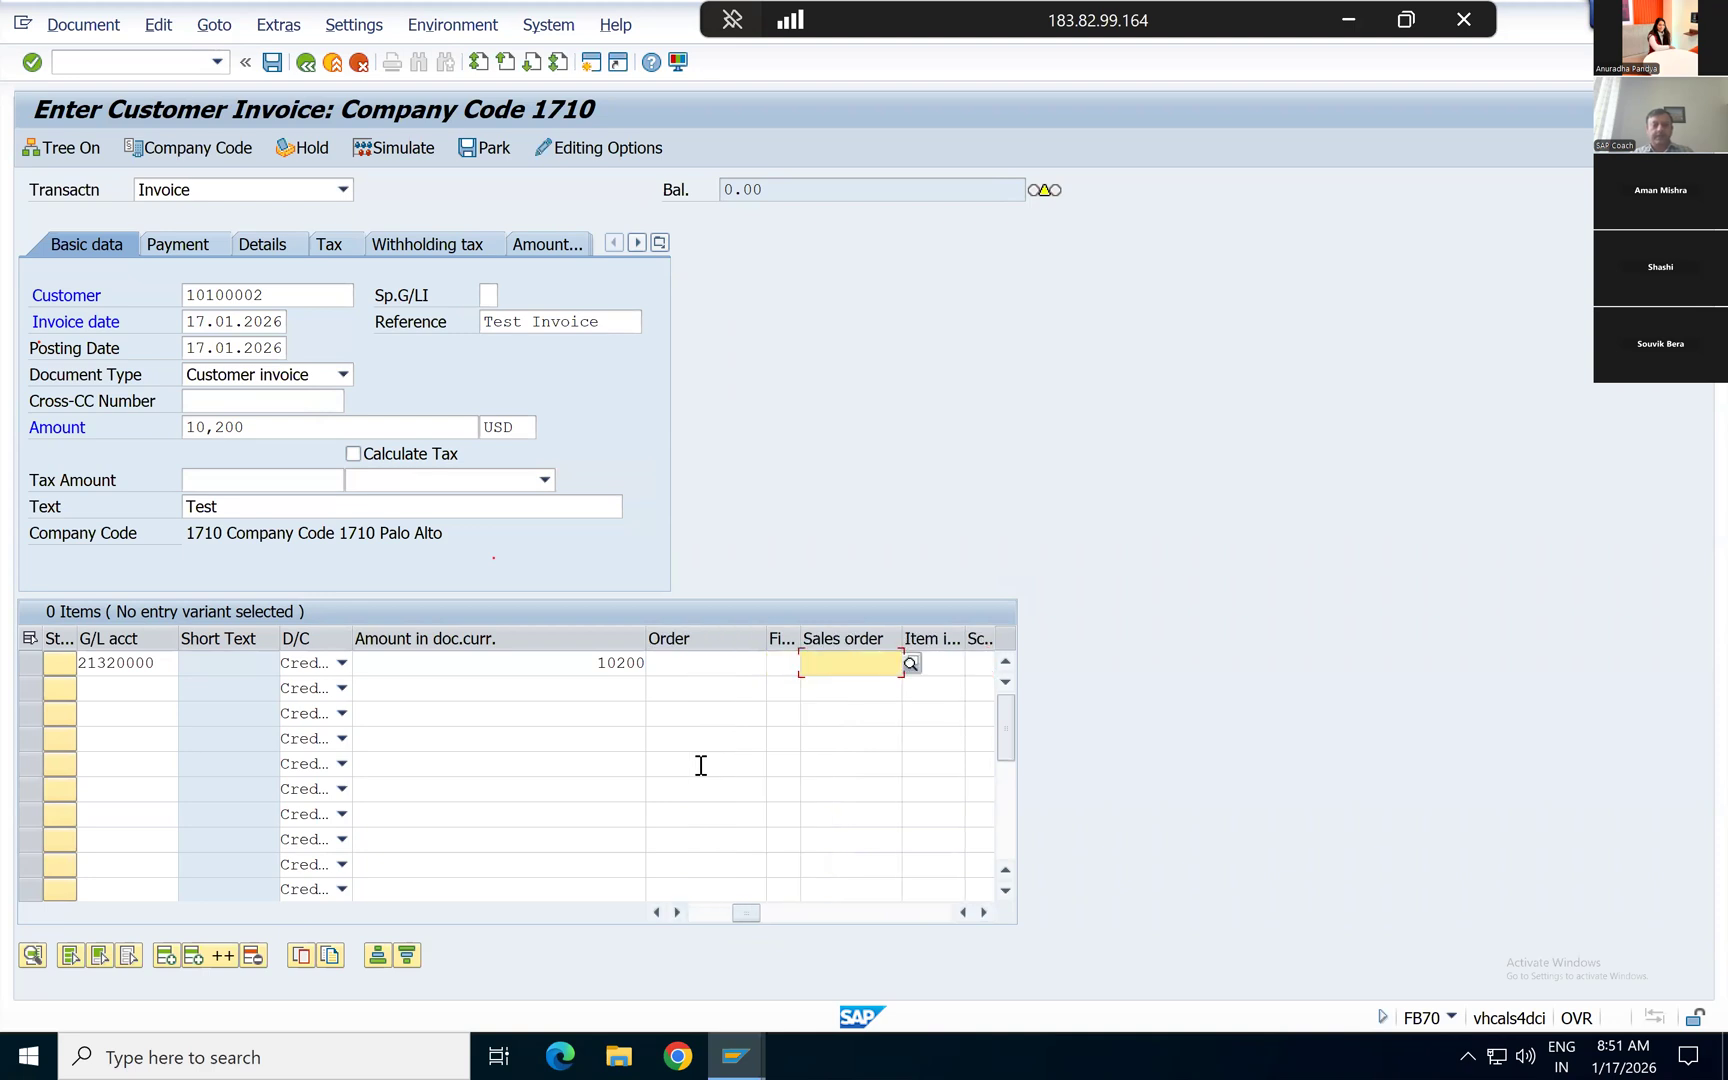
pyautogui.hotkey('shift', 'Tab')
pyautogui.hotkey('shift', 'Tab')
pyautogui.hotkey('shift', 'Tab')
pyautogui.hotkey('shift', 'Tab')
pyautogui.hotkey('shift', 'Tab')
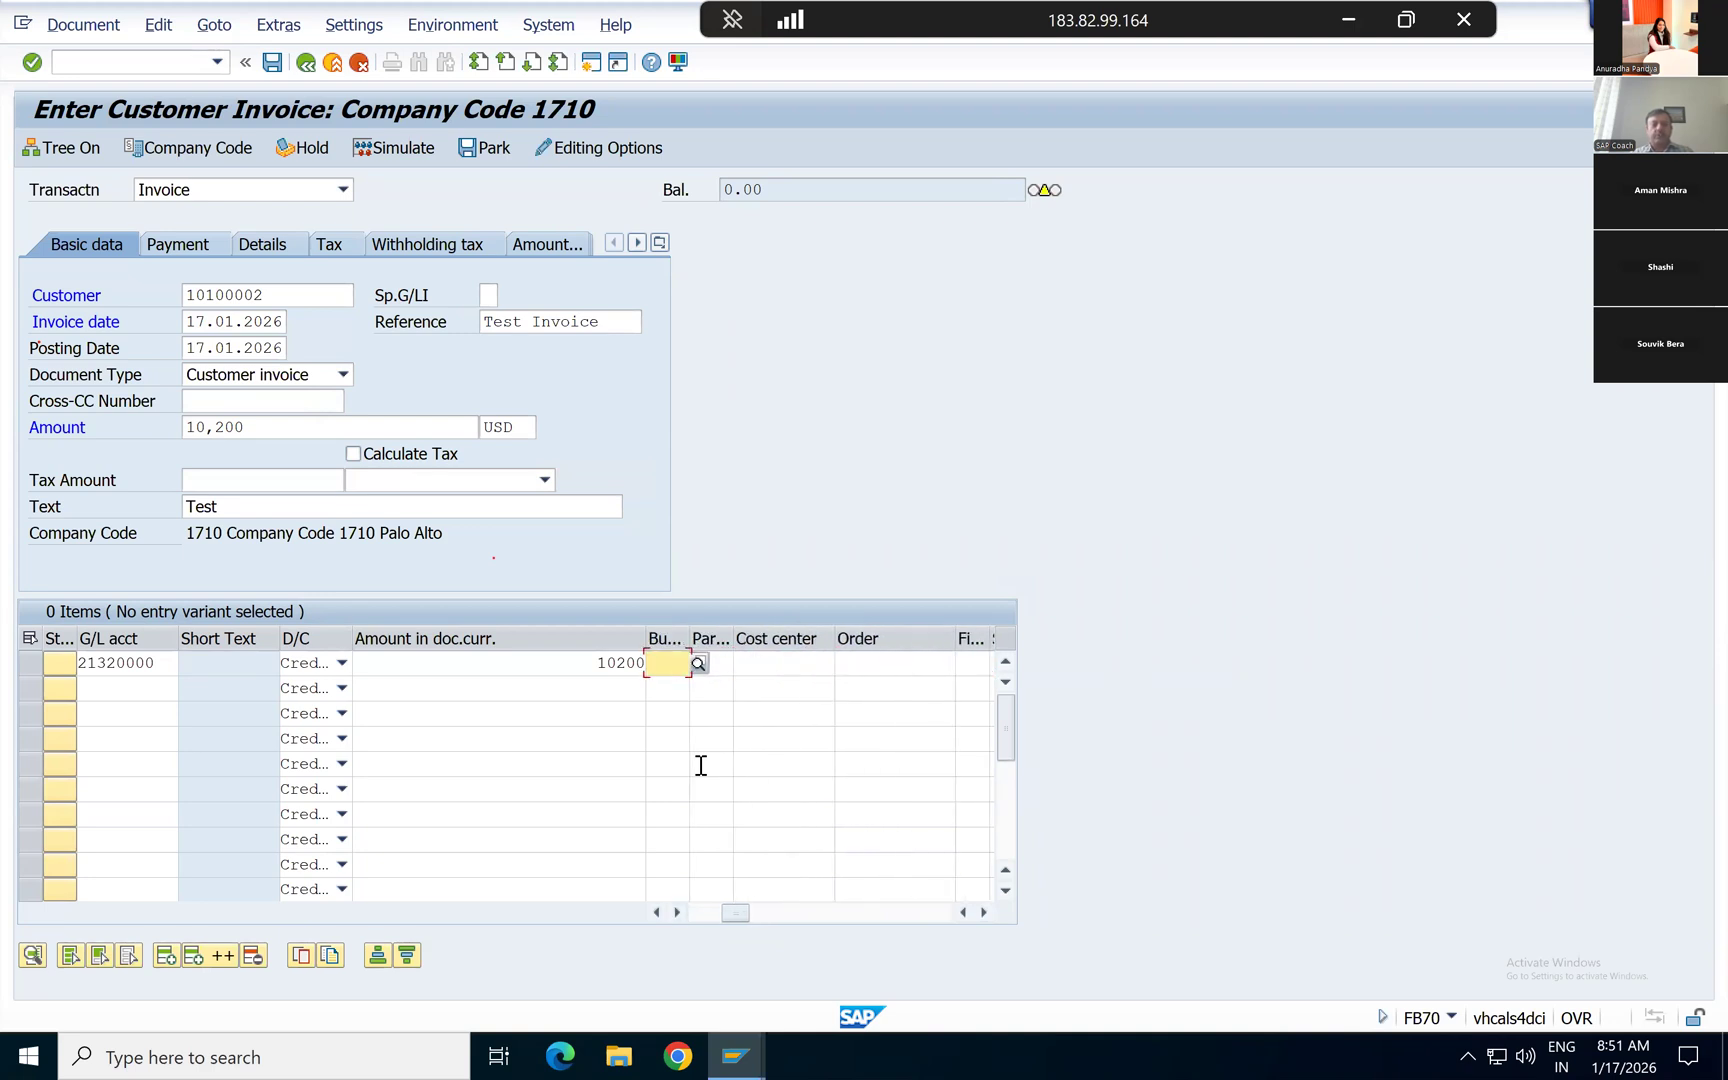
pyautogui.hotkey('shift', 'Tab')
pyautogui.hotkey('shift', 'Tab')
pyautogui.press('Tab')
pyautogui.press('Tab')
pyautogui.press('Tab')
pyautogui.press('Tab')
pyautogui.press('Tab')
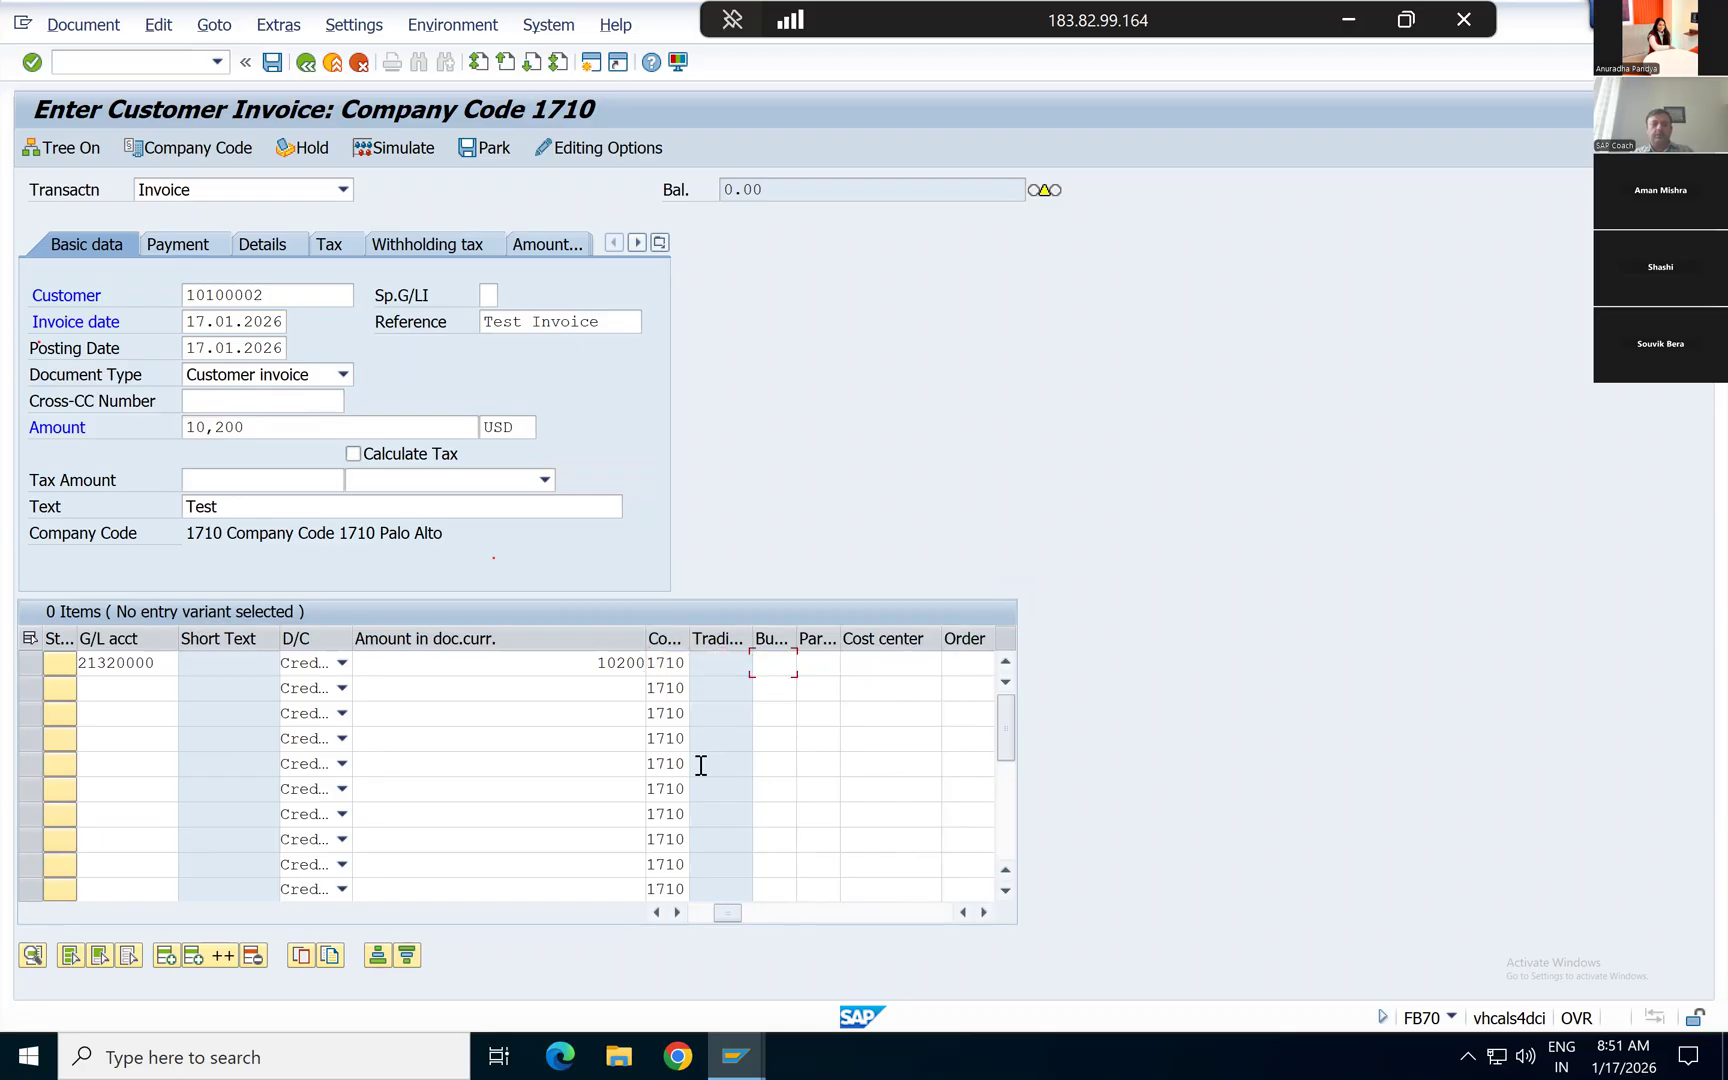
pyautogui.press('Tab')
pyautogui.press('Tab')
pyautogui.press('Tab')
pyautogui.press('Tab')
pyautogui.press('Tab')
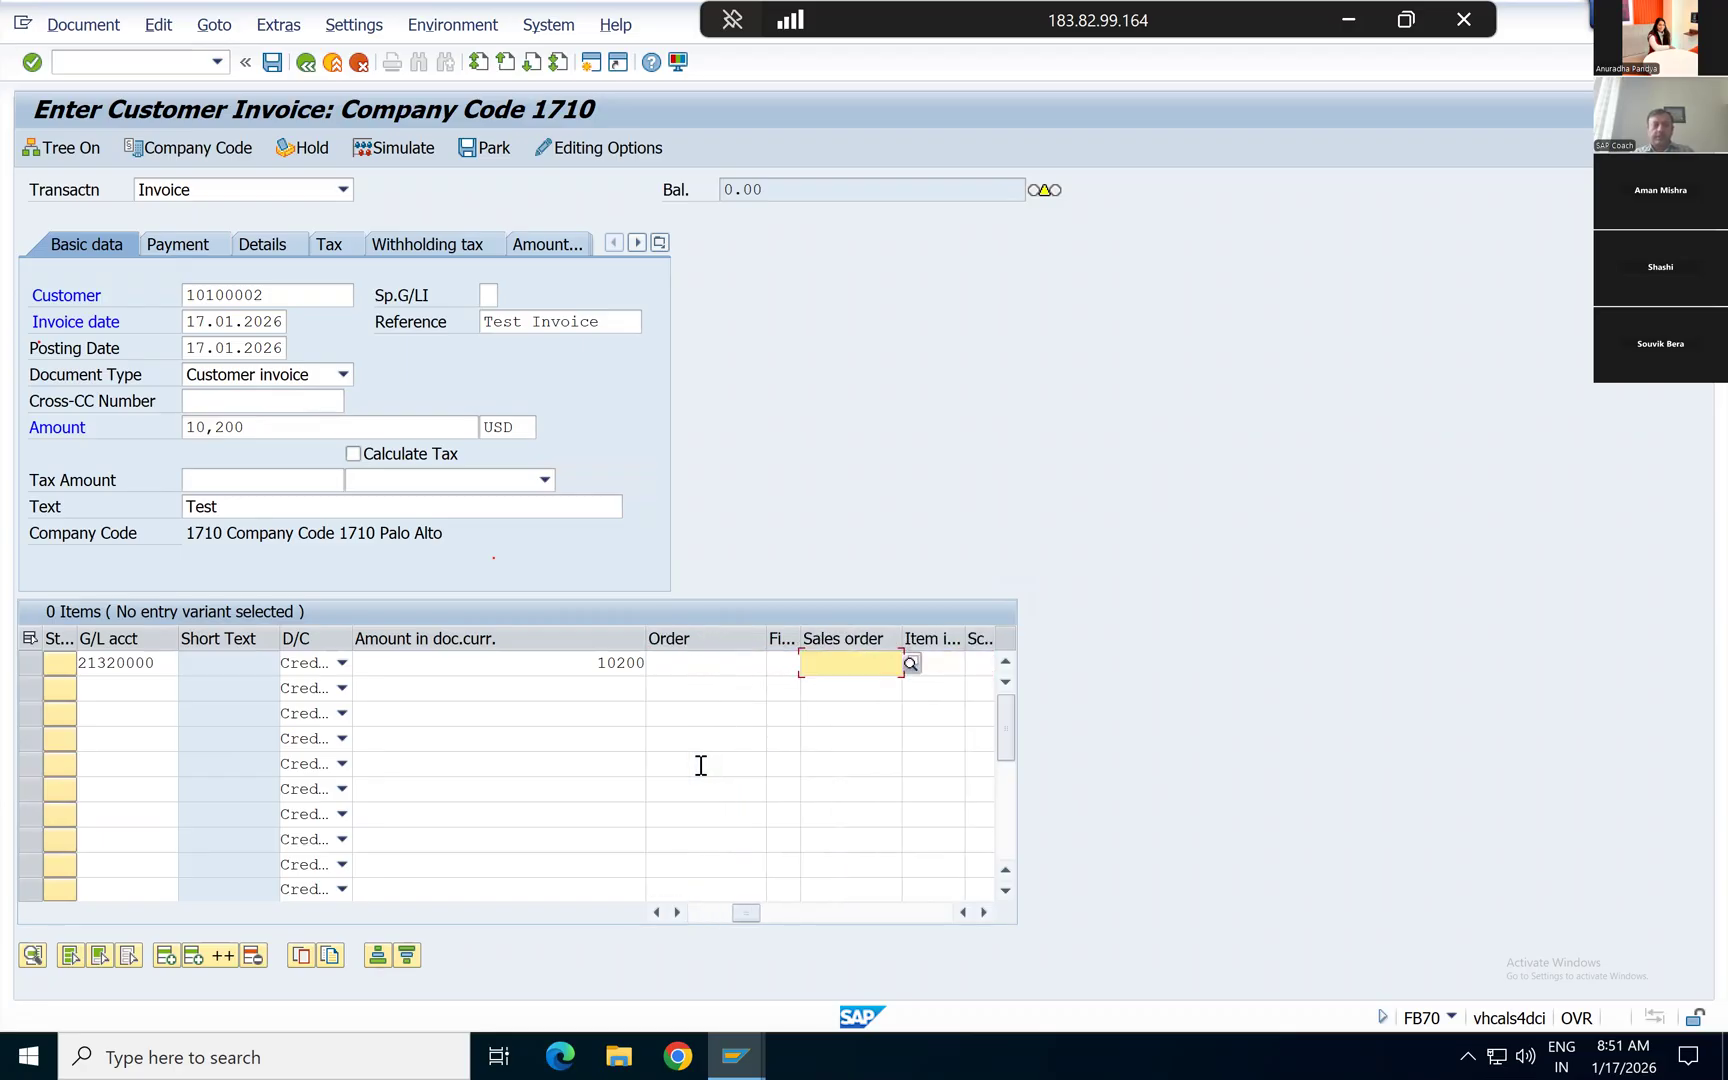
pyautogui.press('Tab')
pyautogui.press('Tab')
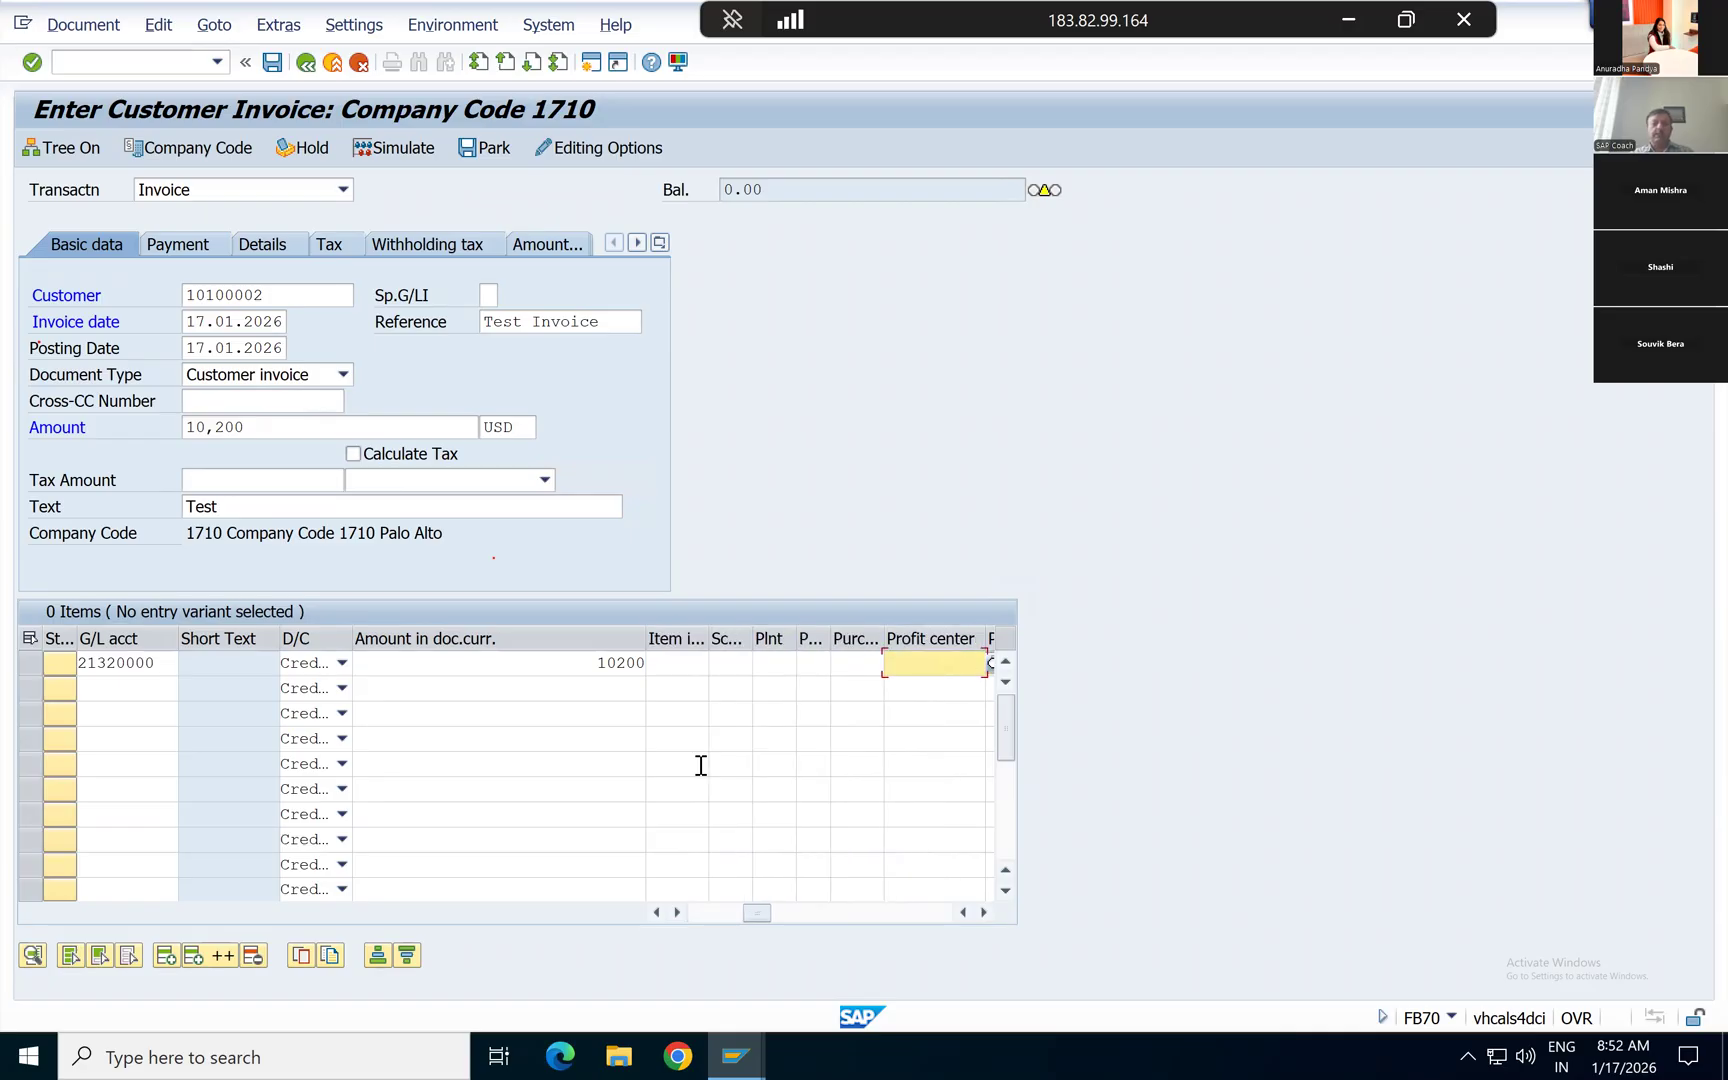
pyautogui.press('Down')
pyautogui.press('Down')
pyautogui.press('Return')
pyautogui.press('Return')
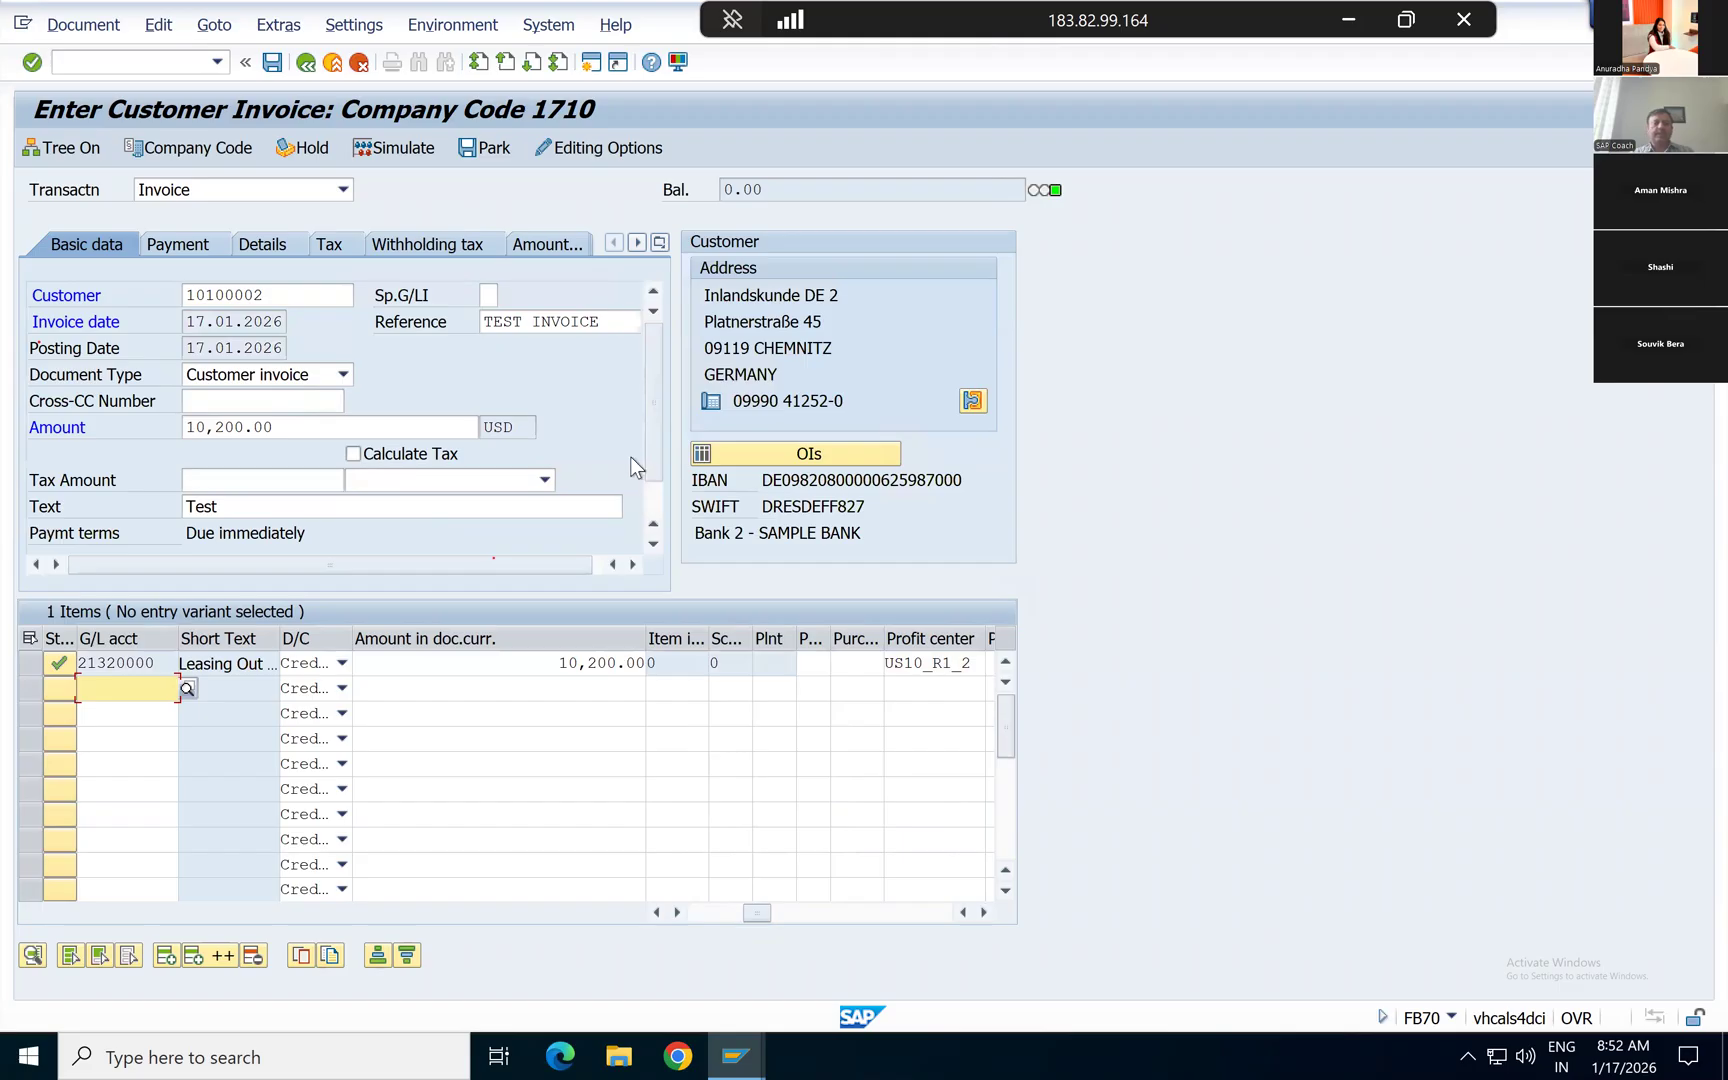
# Step: Simulate the customer invoice to review its debit and credit lines, and return to the entry screen
pyautogui.click(375, 148)
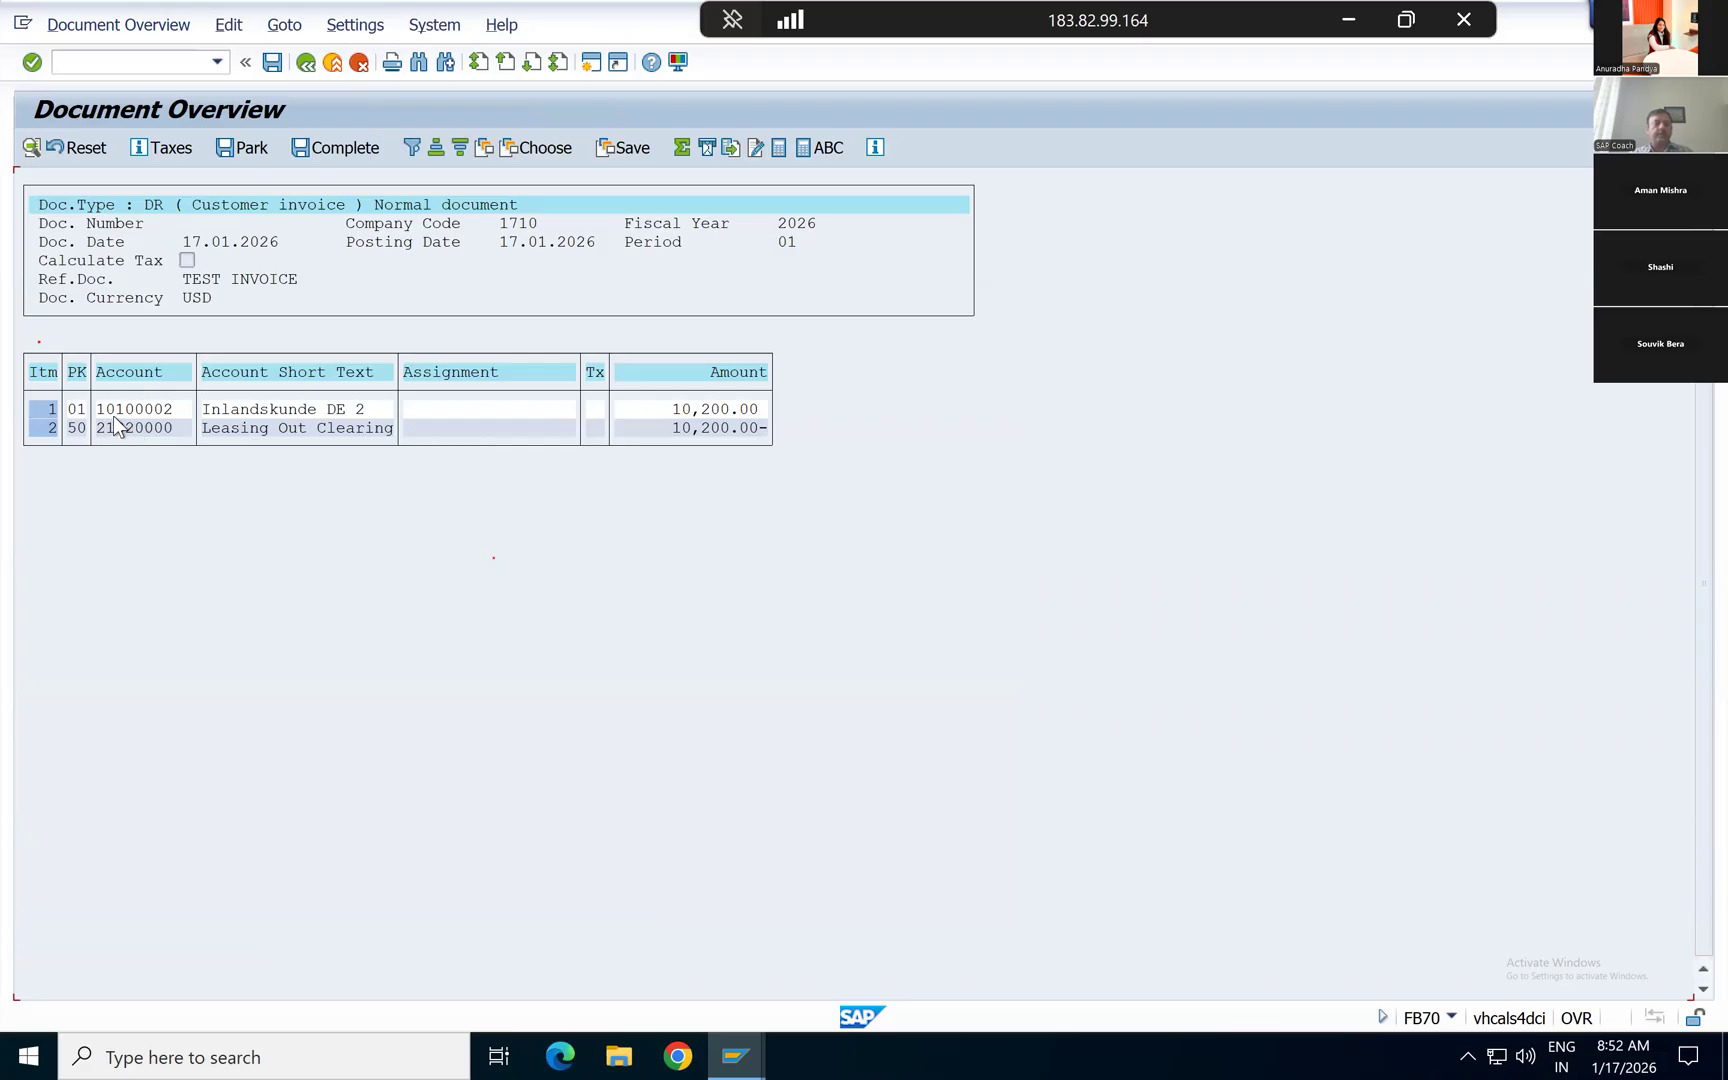
pyautogui.click(359, 62)
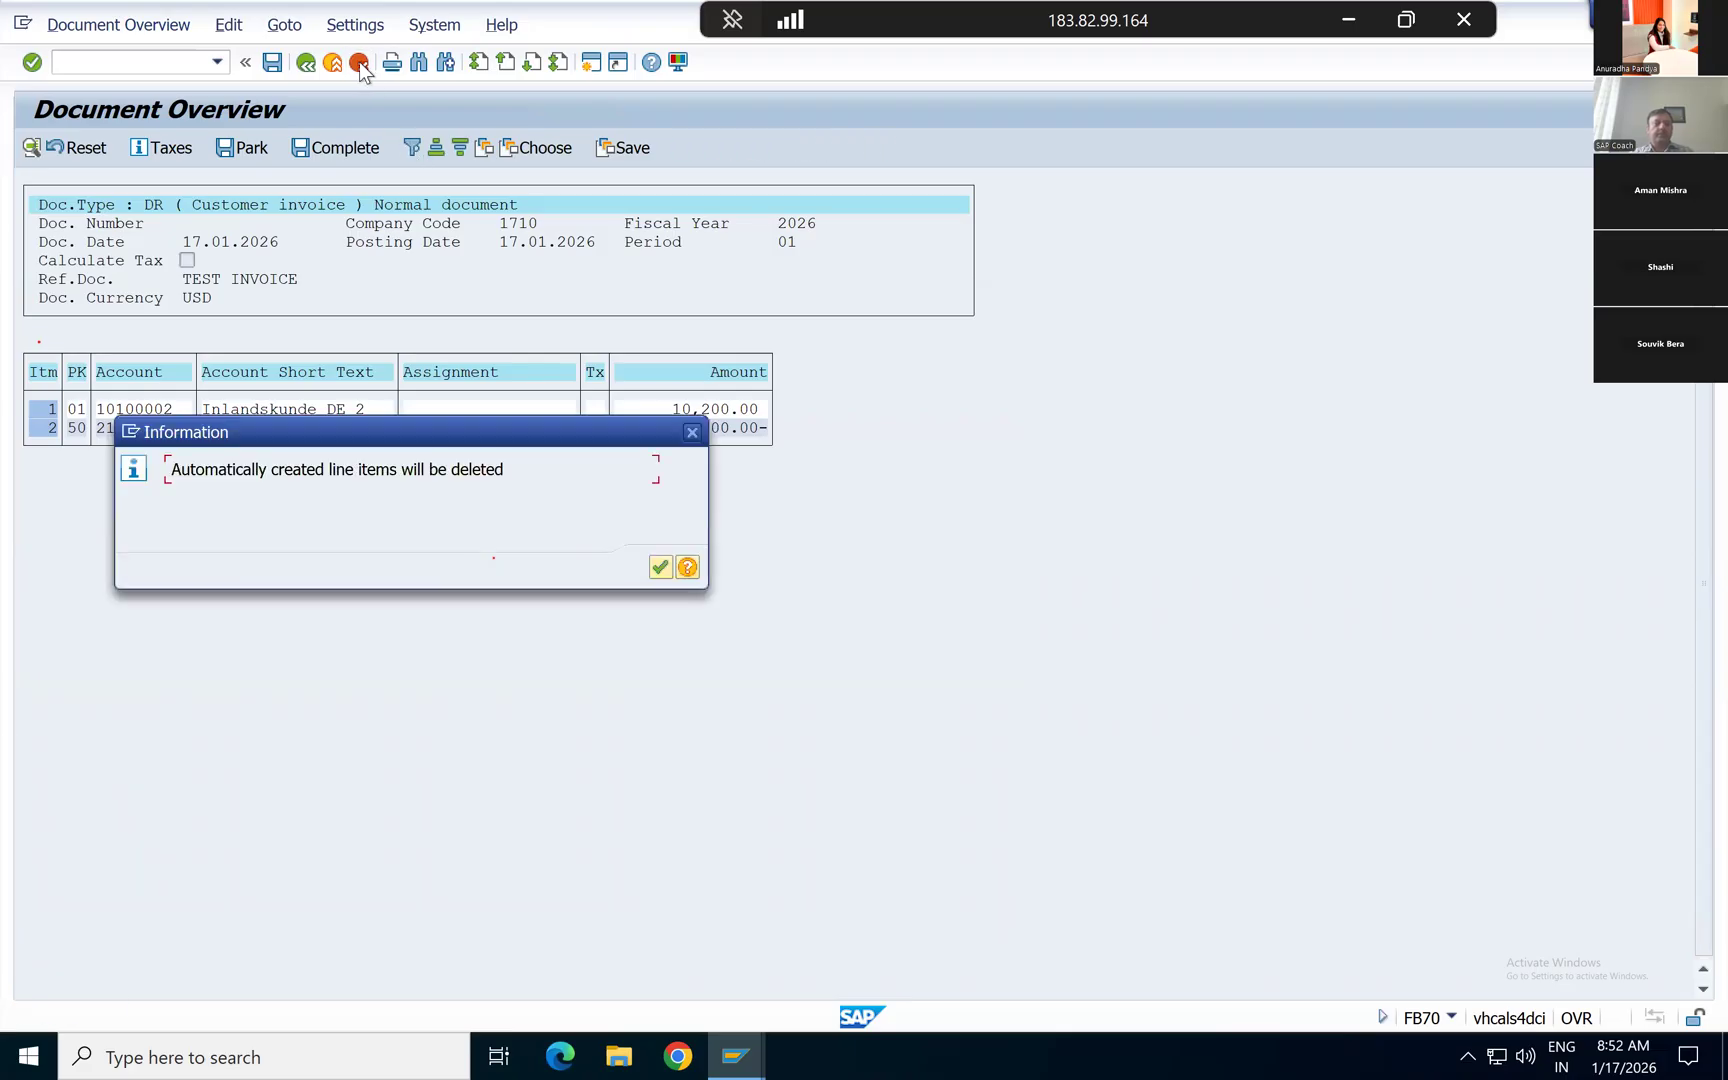
pyautogui.click(661, 568)
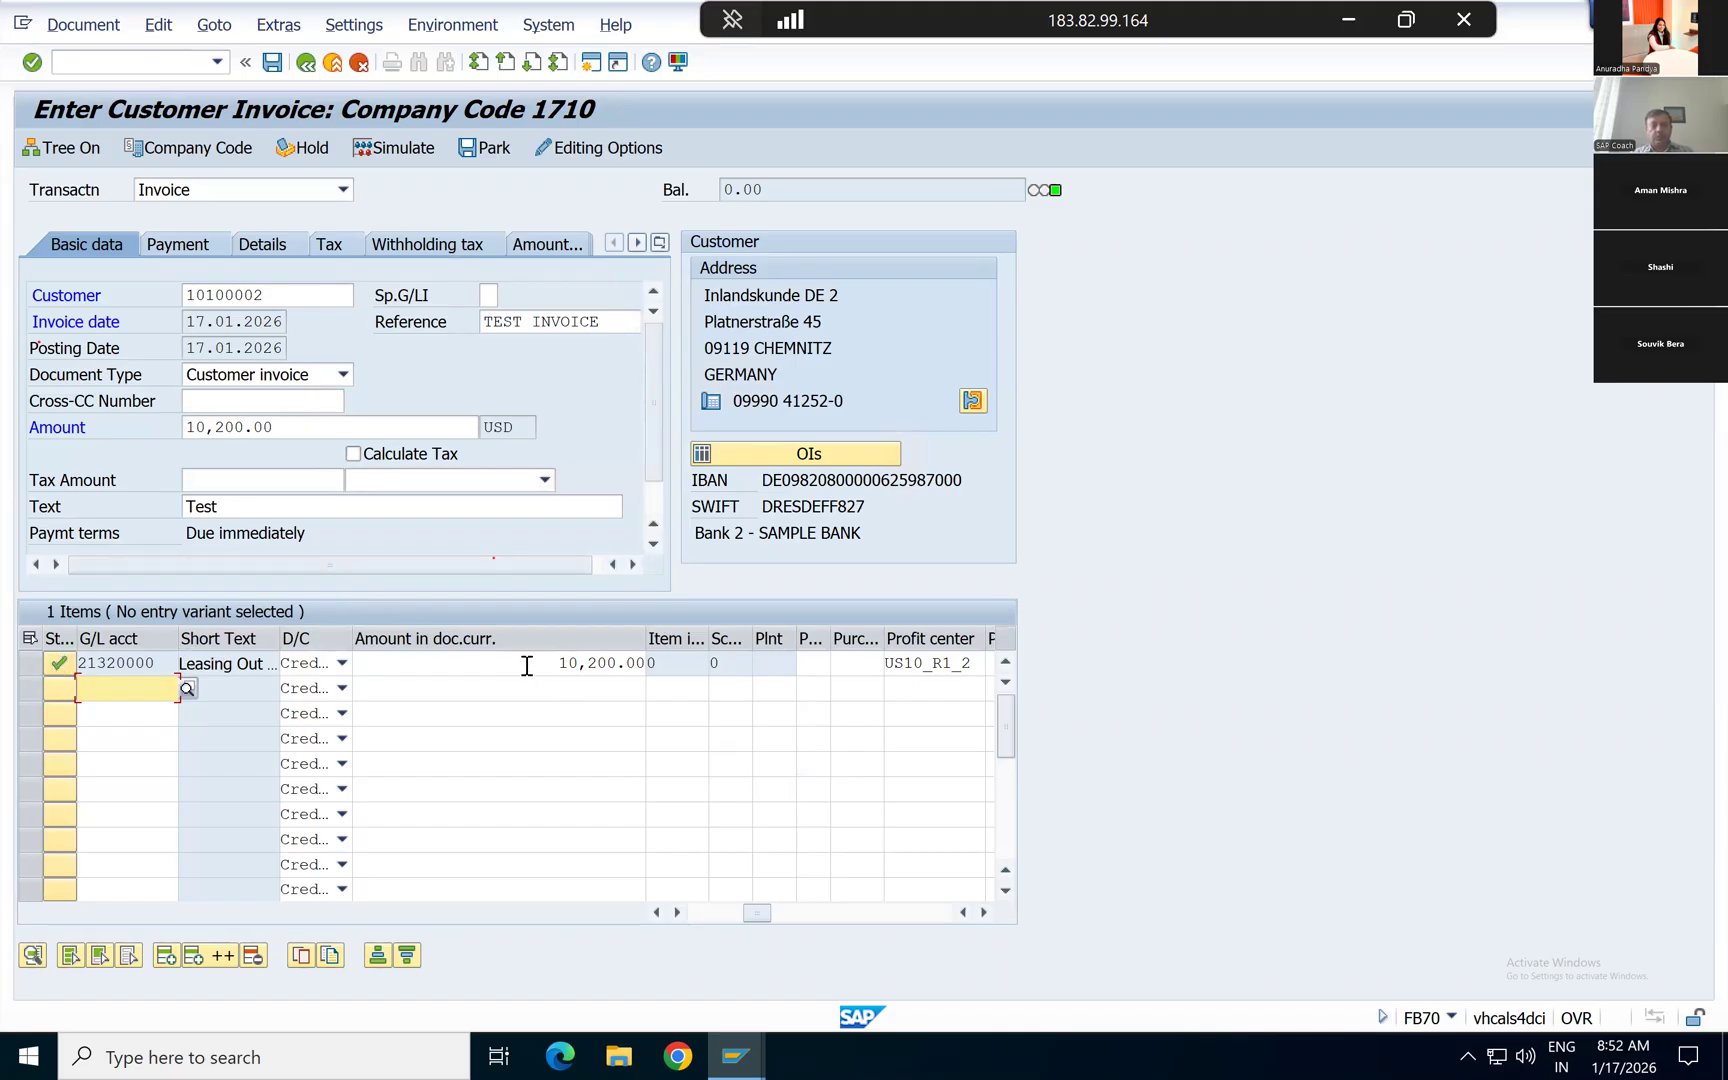
# Step: Simulate the customer invoice again and post it
pyautogui.click(394, 154)
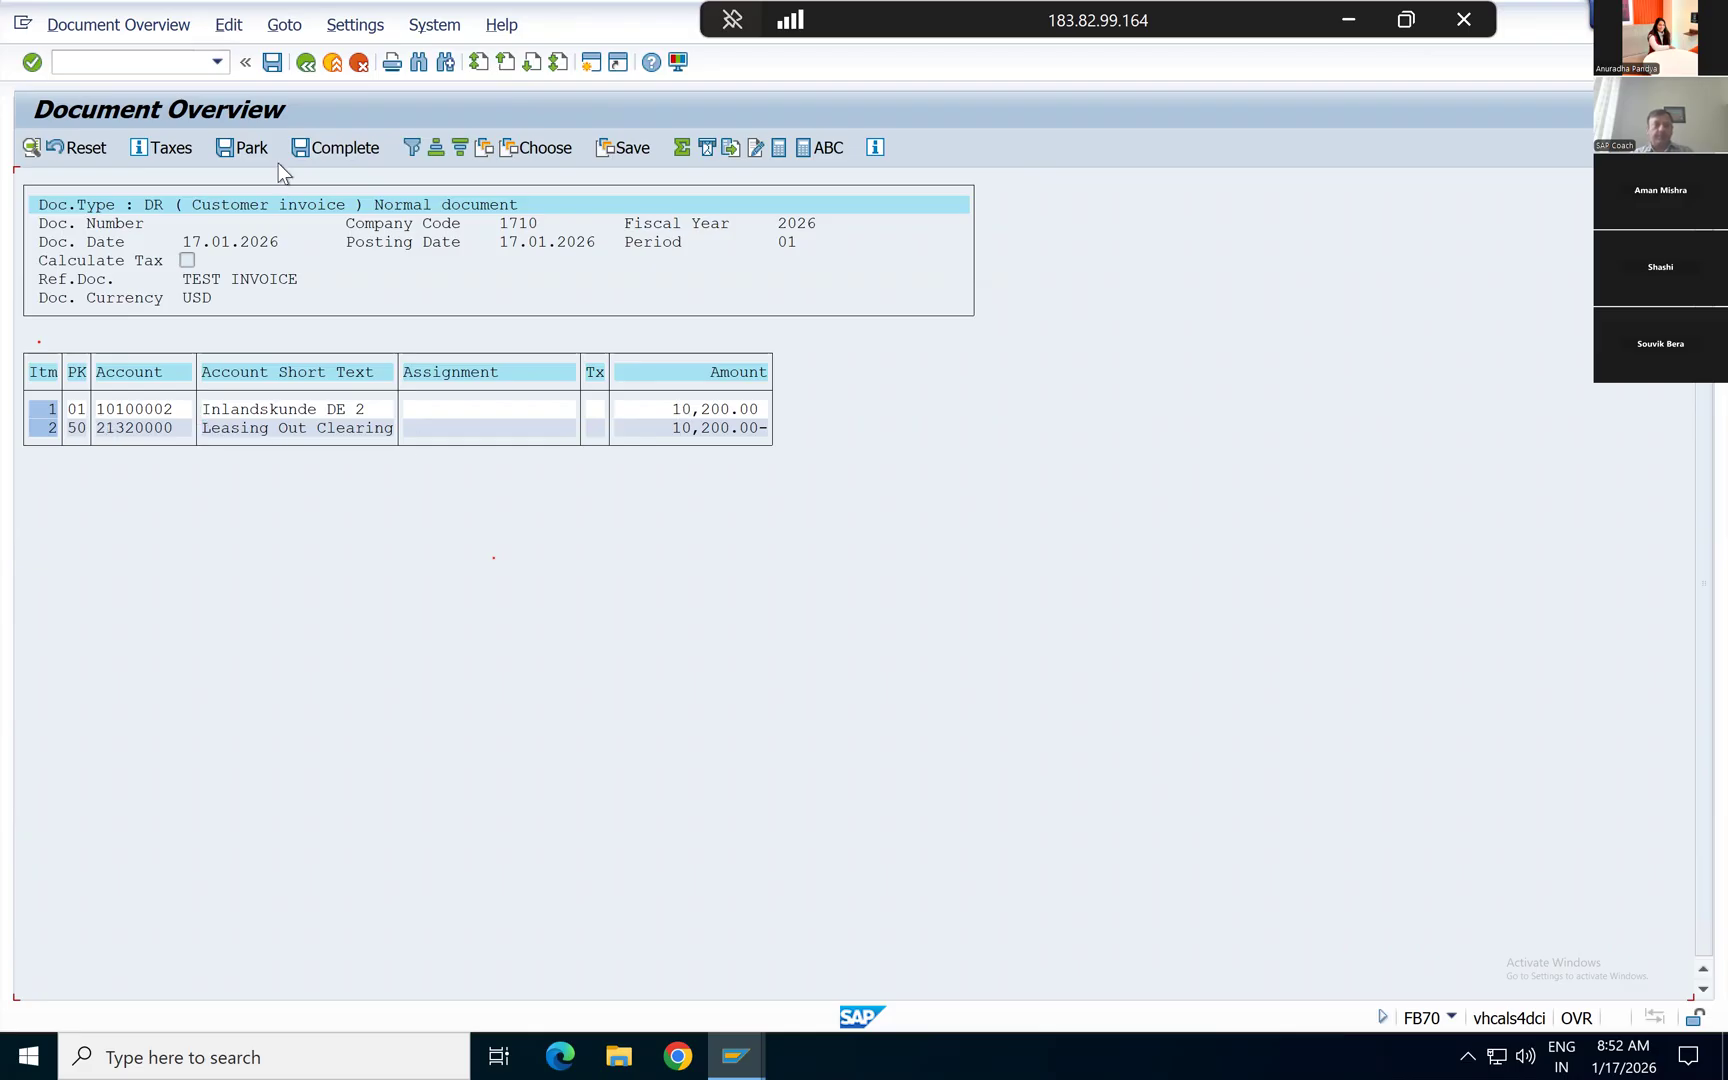
pyautogui.click(273, 64)
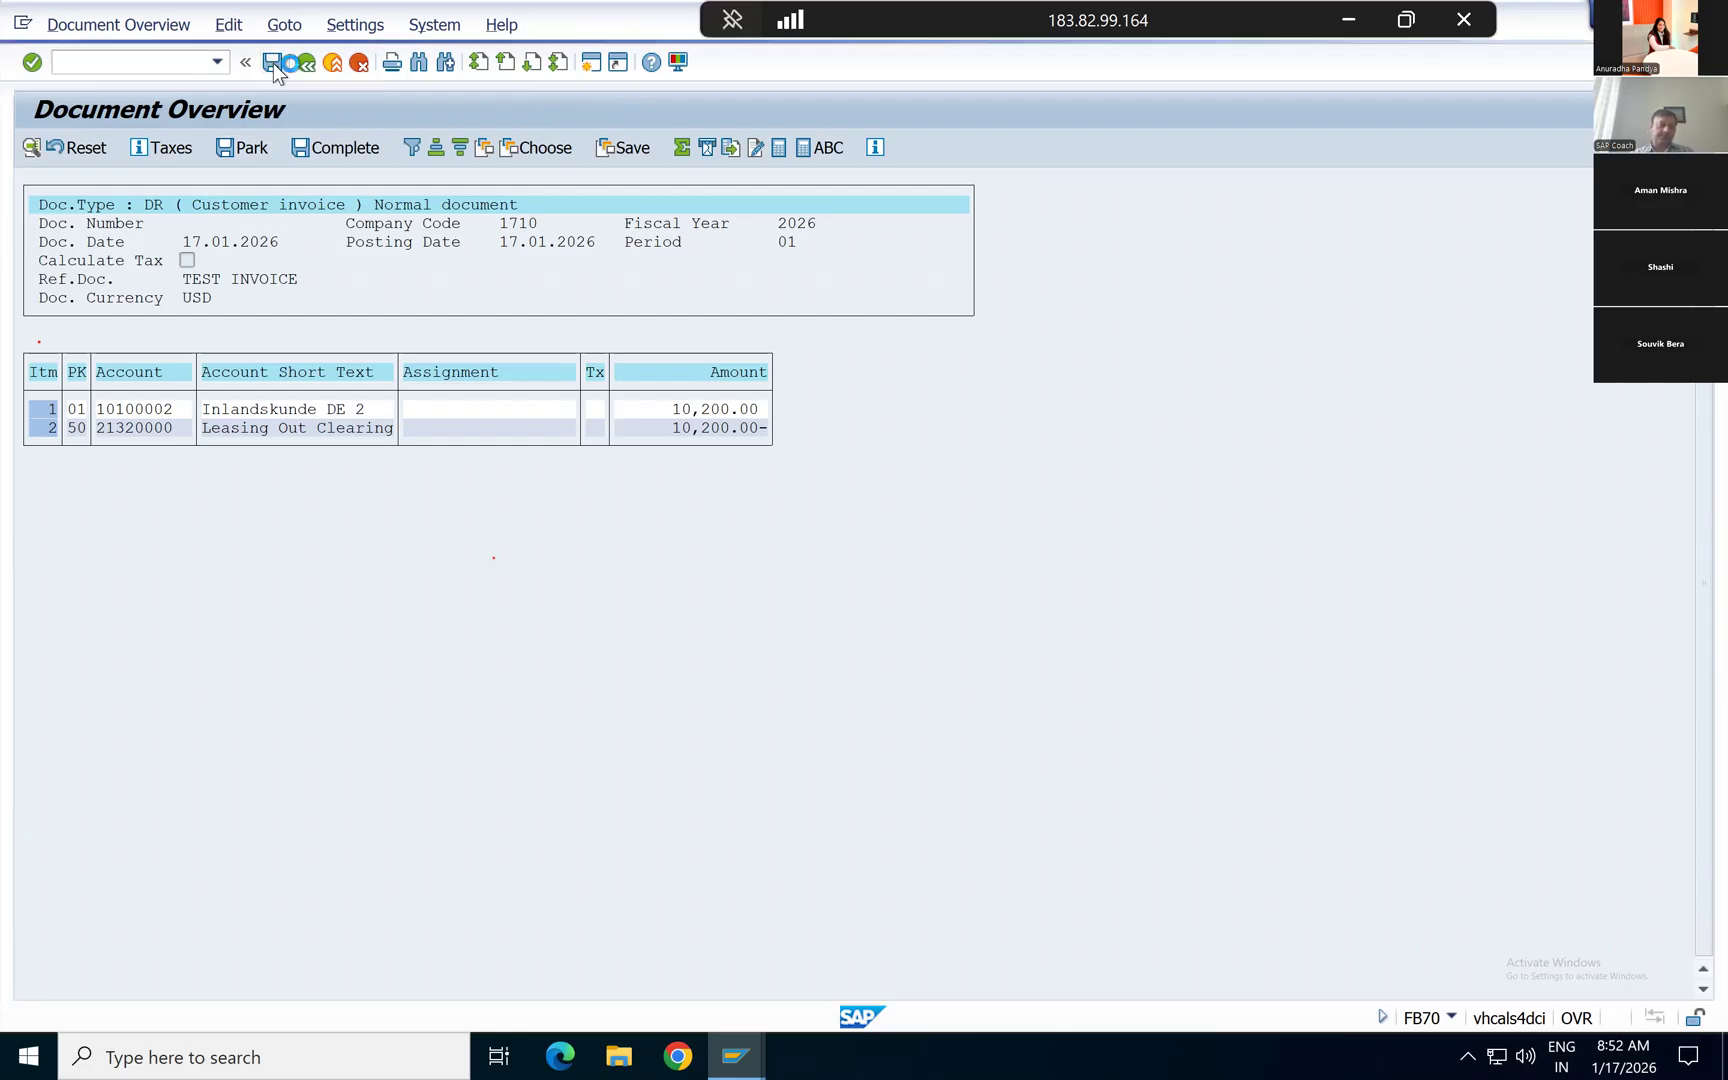
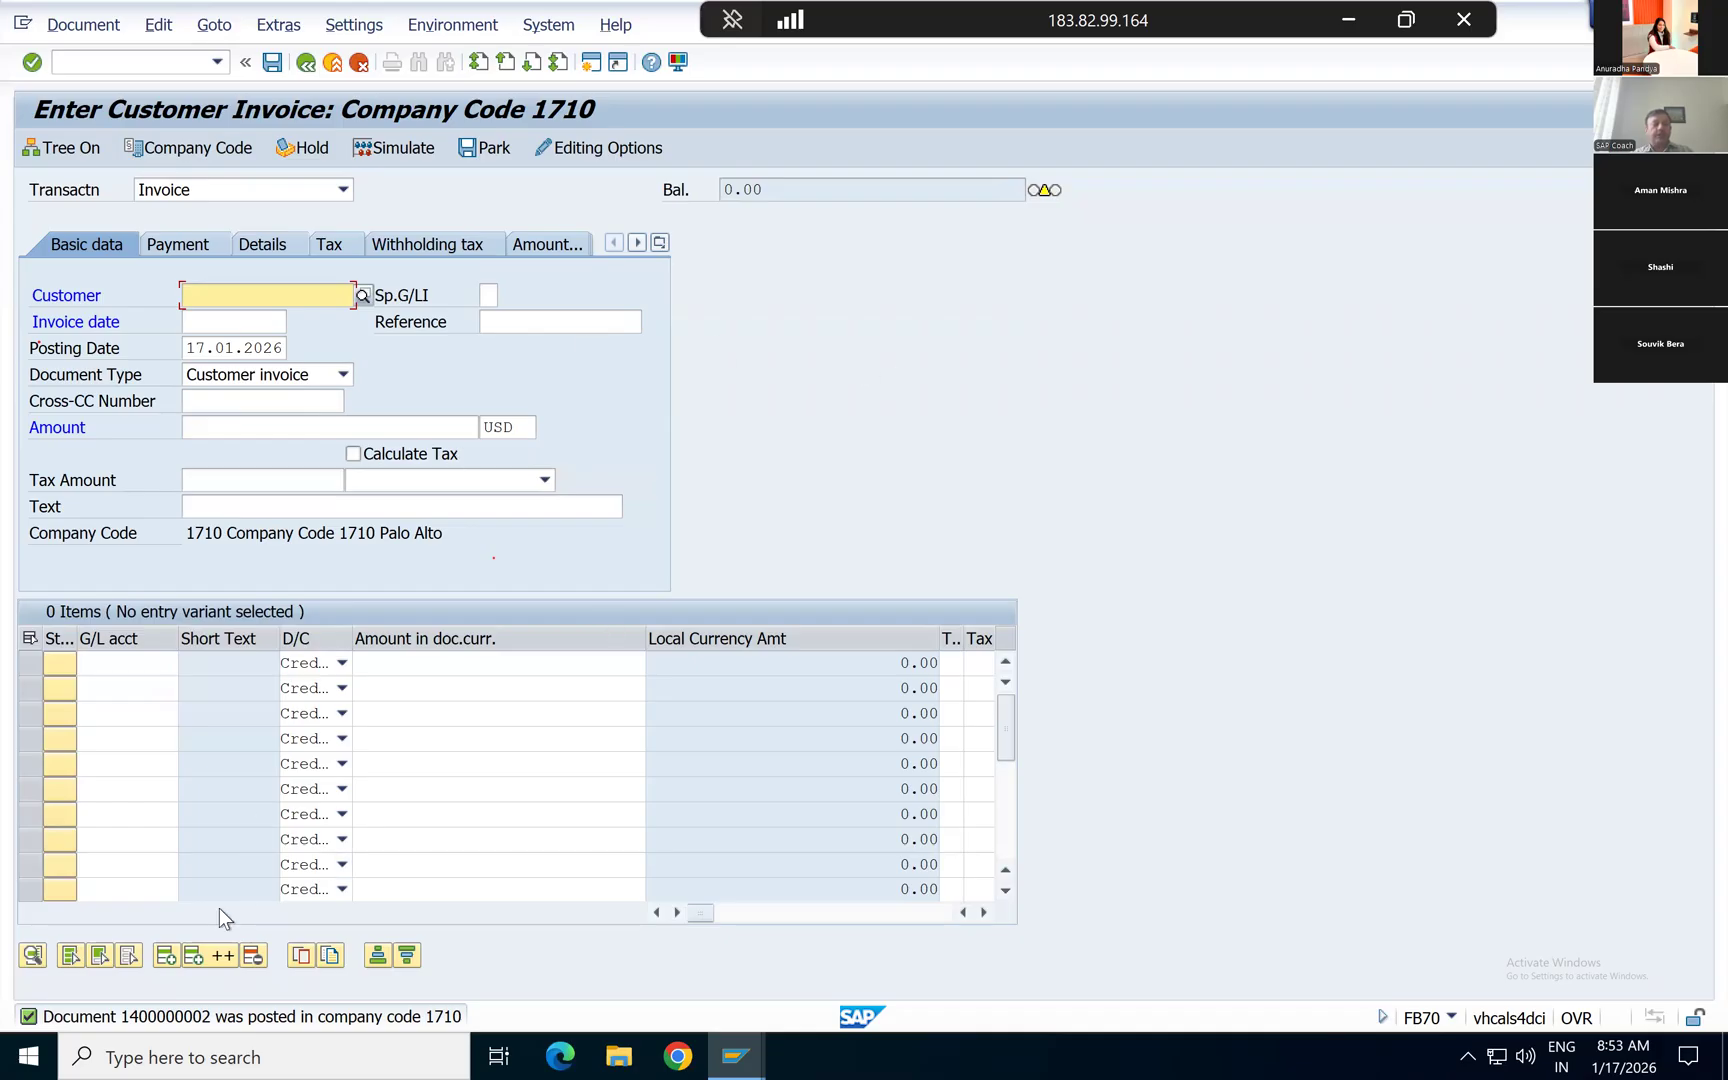
# Step: Exit the customer invoice entry and start the customer line item display with transaction FBL5N
pyautogui.click(331, 66)
pyautogui.click(369, 494)
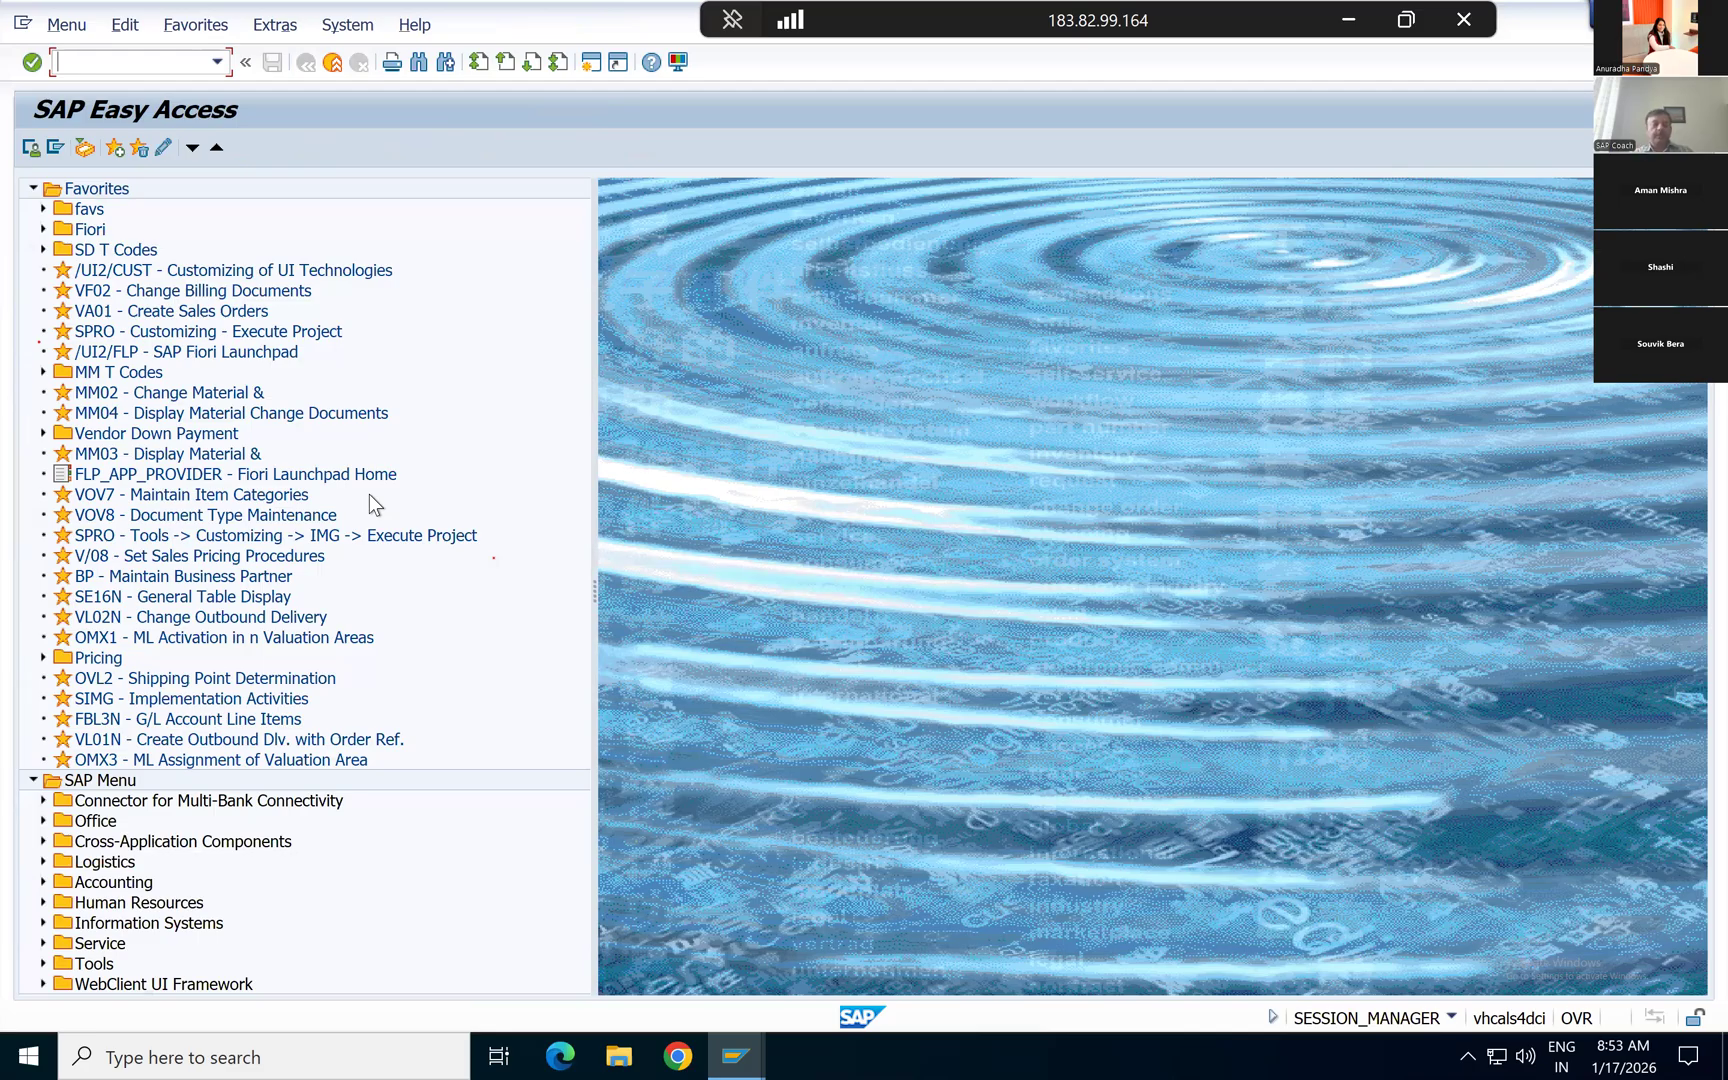
pyautogui.hotkey('alt', 'Tab')
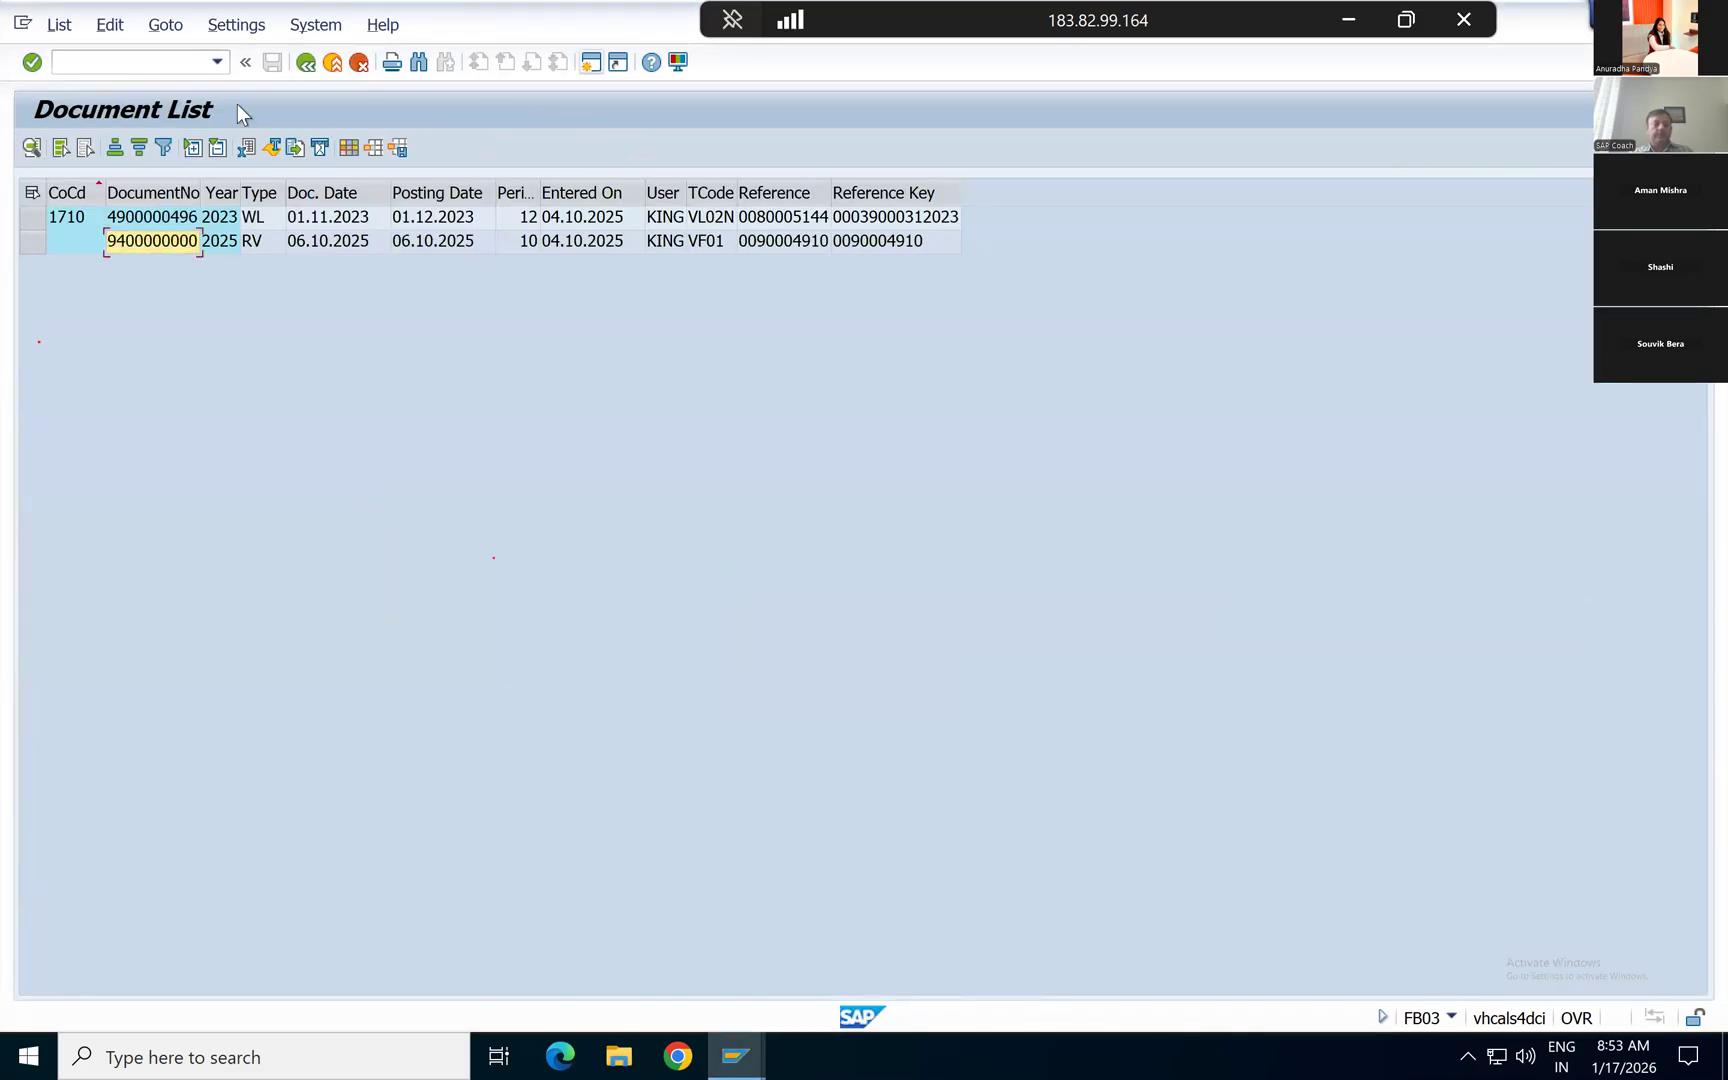
pyautogui.hotkey('alt', 'Tab')
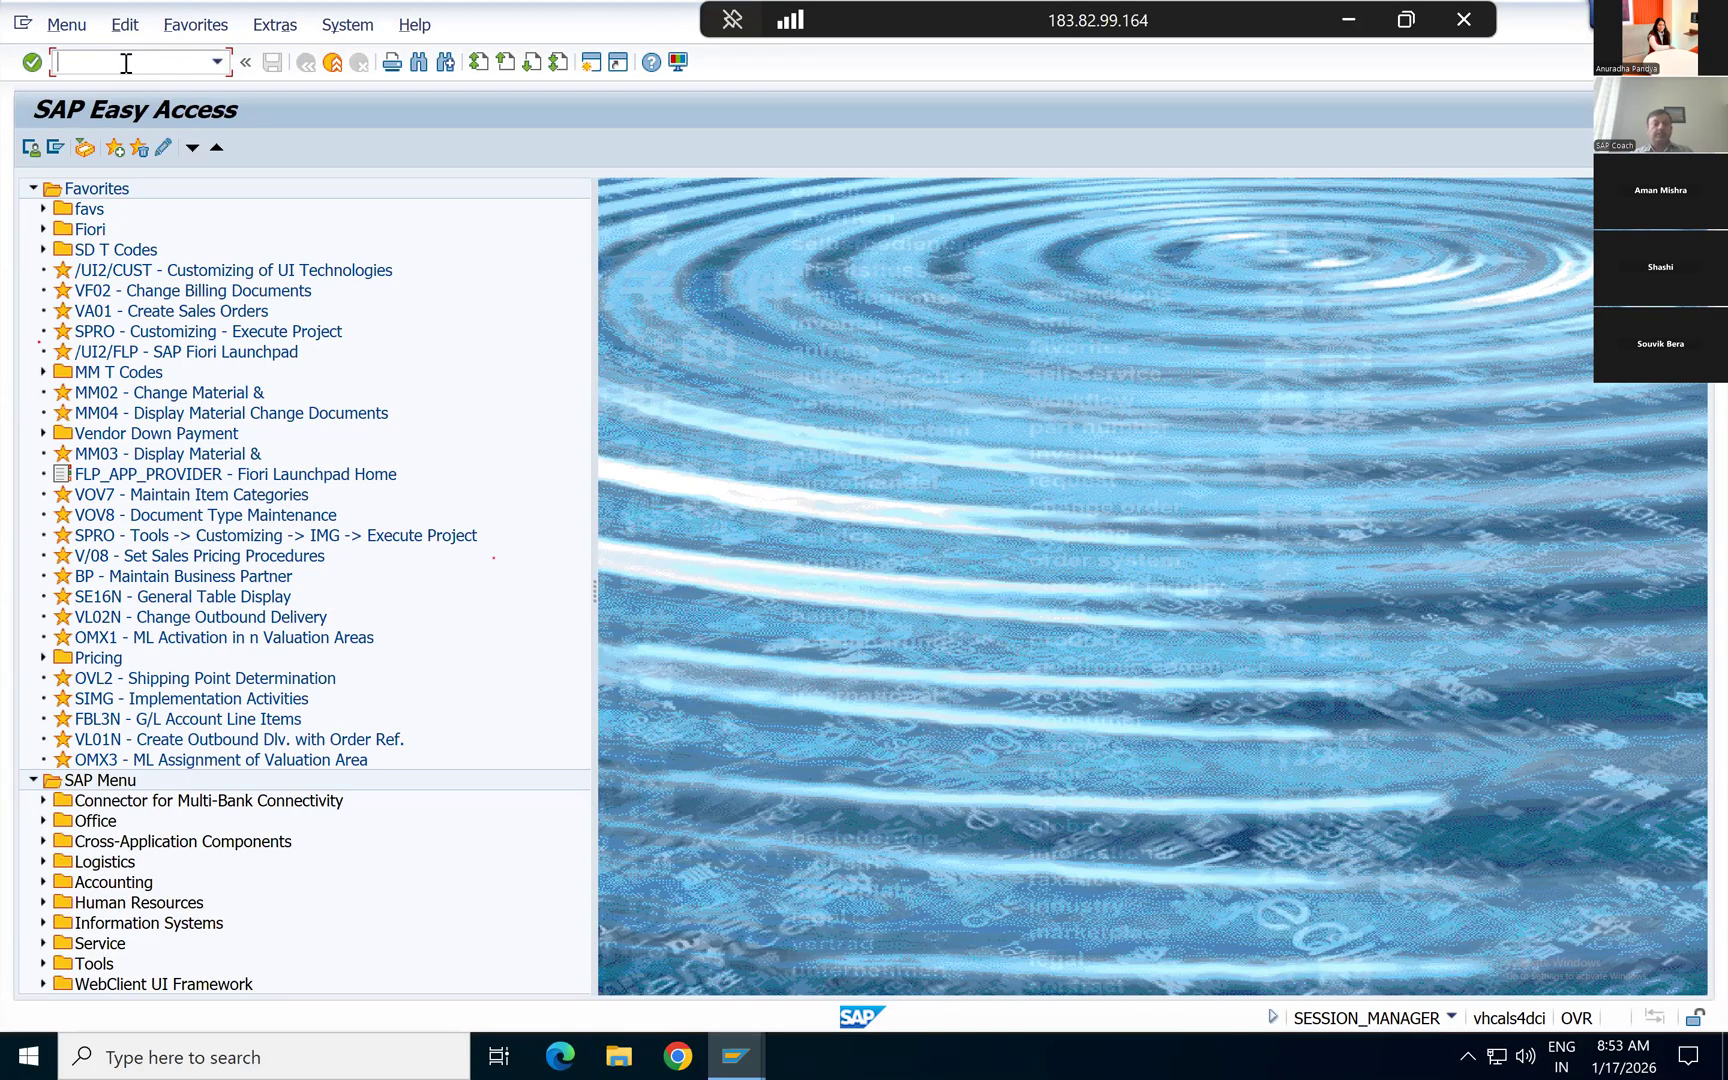
pyautogui.write('fbl5n')
pyautogui.press('Return')
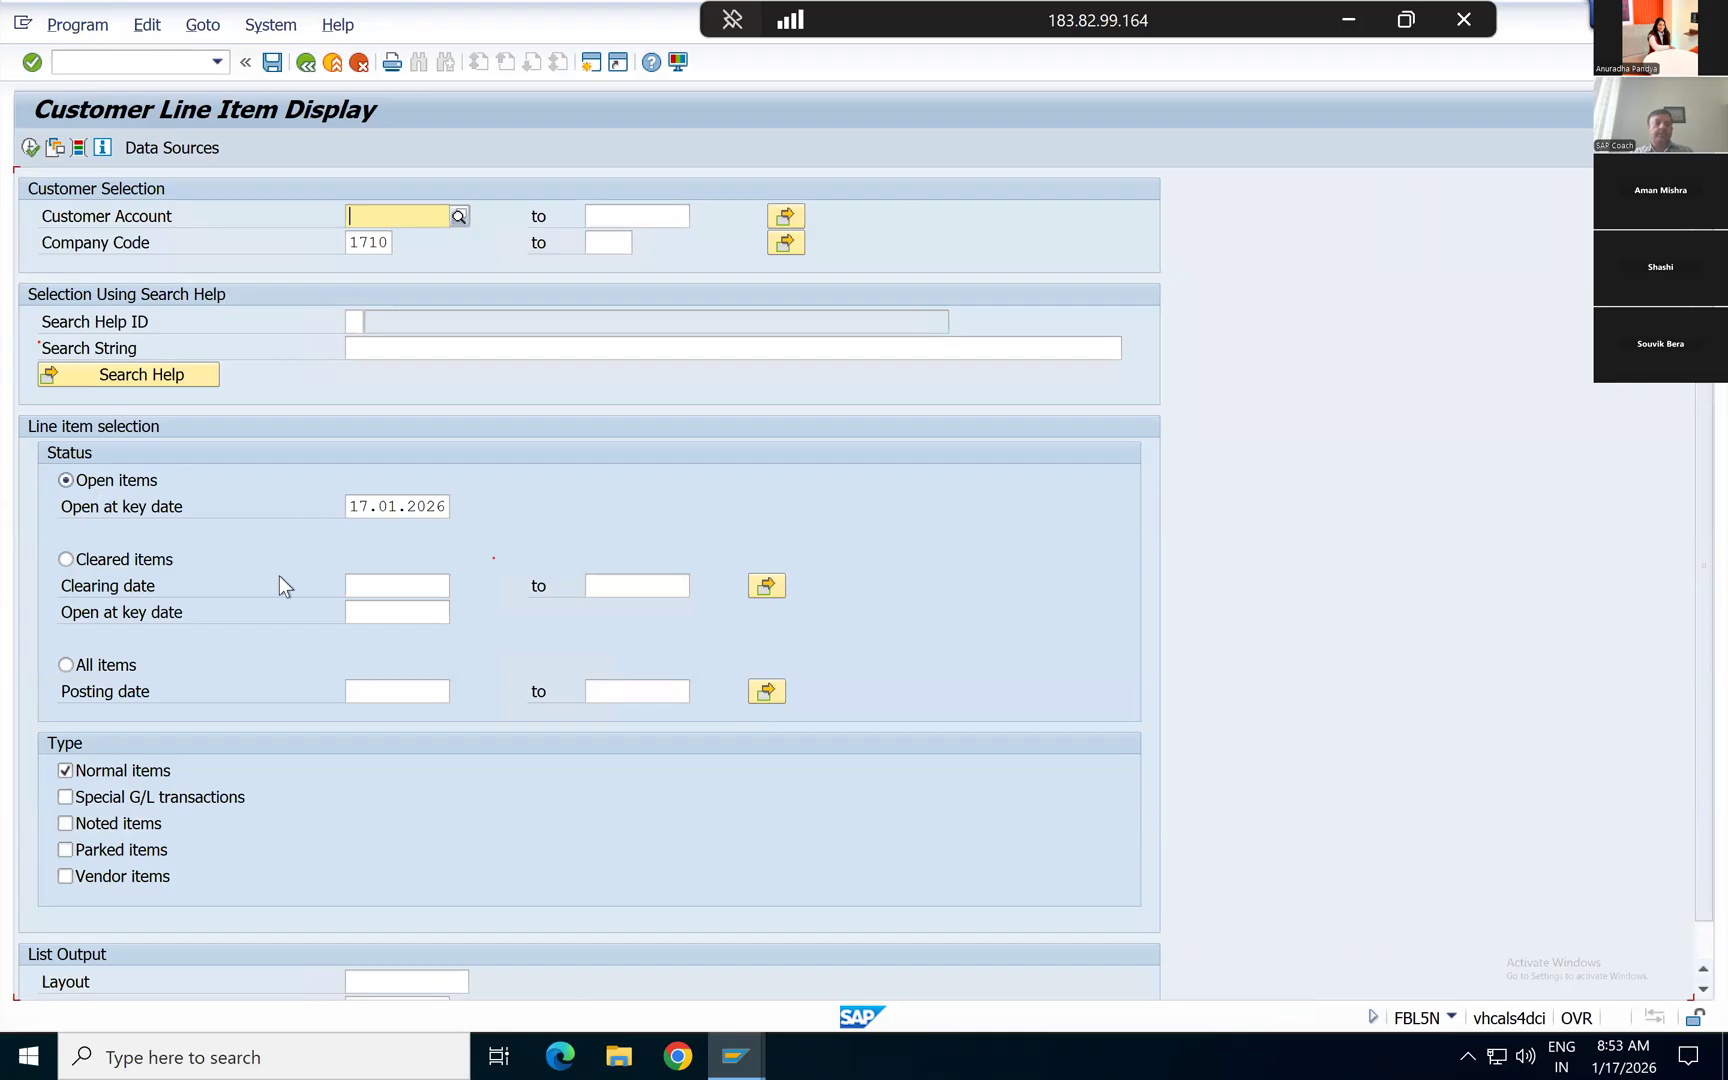
# Step: List open items for all customers in company code 1710 and copy the account number of customer Inlandskunde DE 2
pyautogui.click(30, 148)
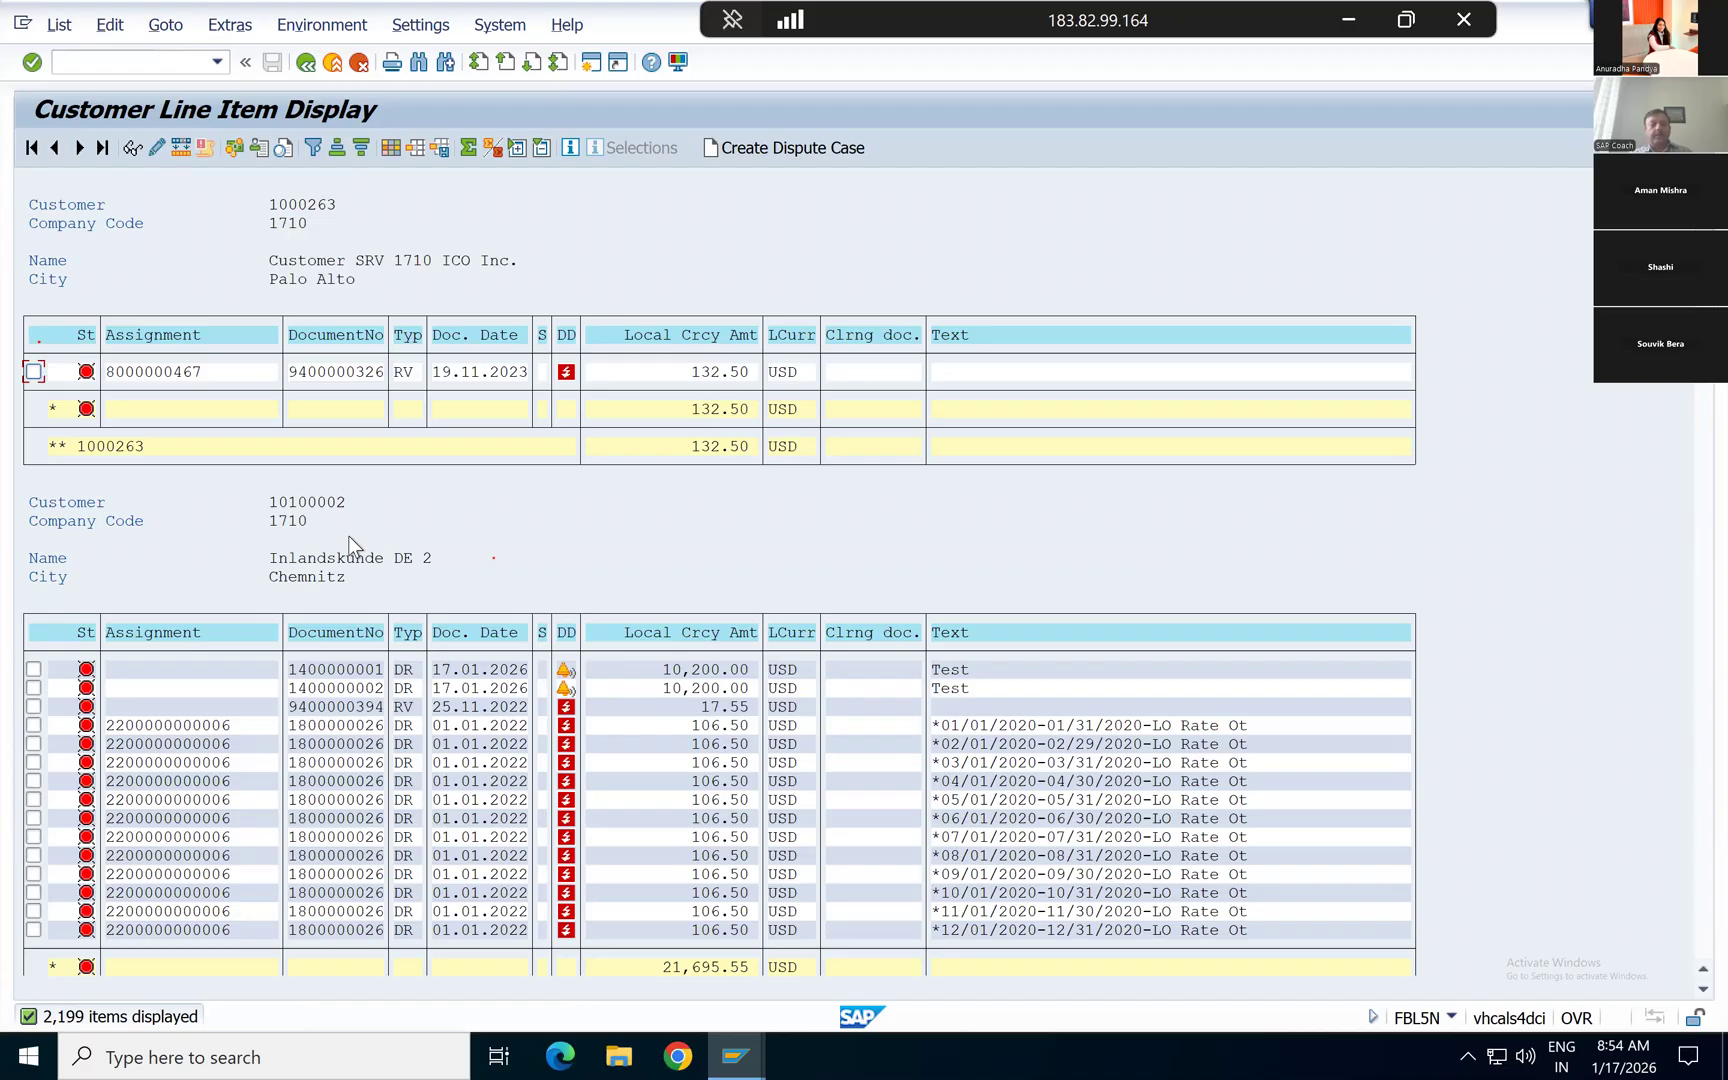
pyautogui.click(271, 504)
pyautogui.hotkey('ctrl', 'y')
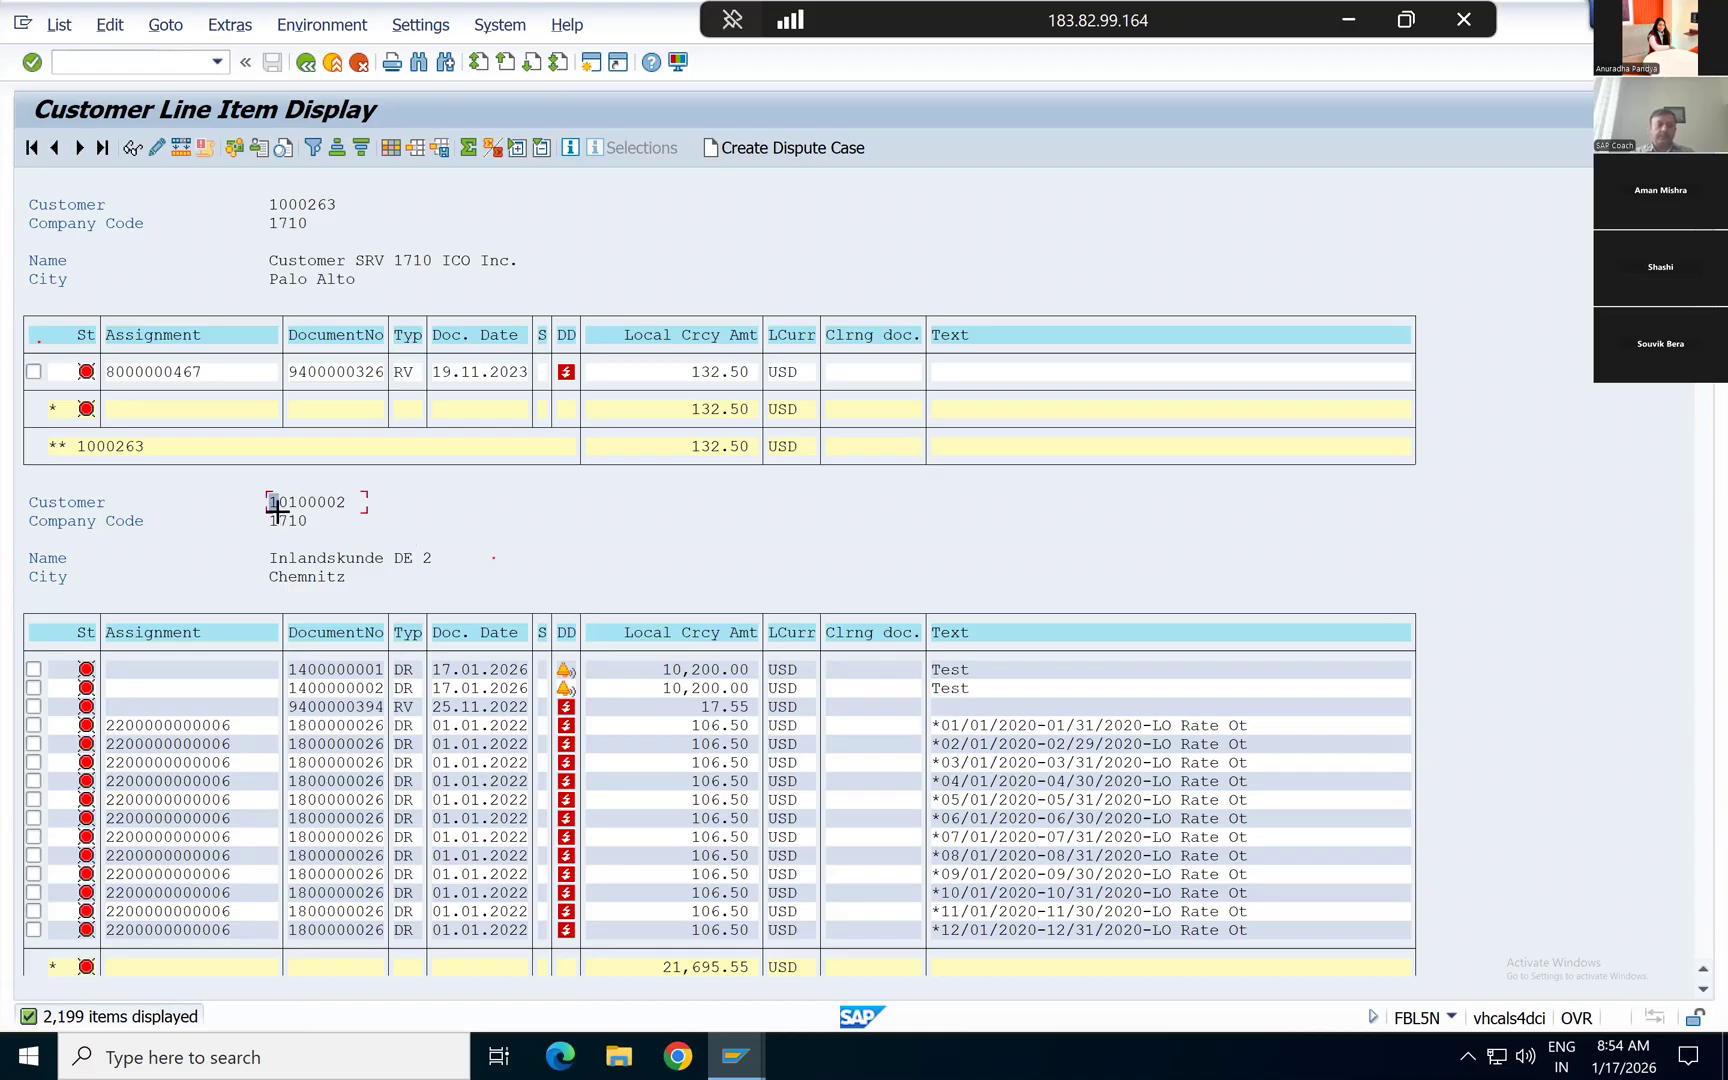
pyautogui.moveTo(270, 501); pyautogui.dragTo(370, 500)
pyautogui.hotkey('ctrl', 'c')
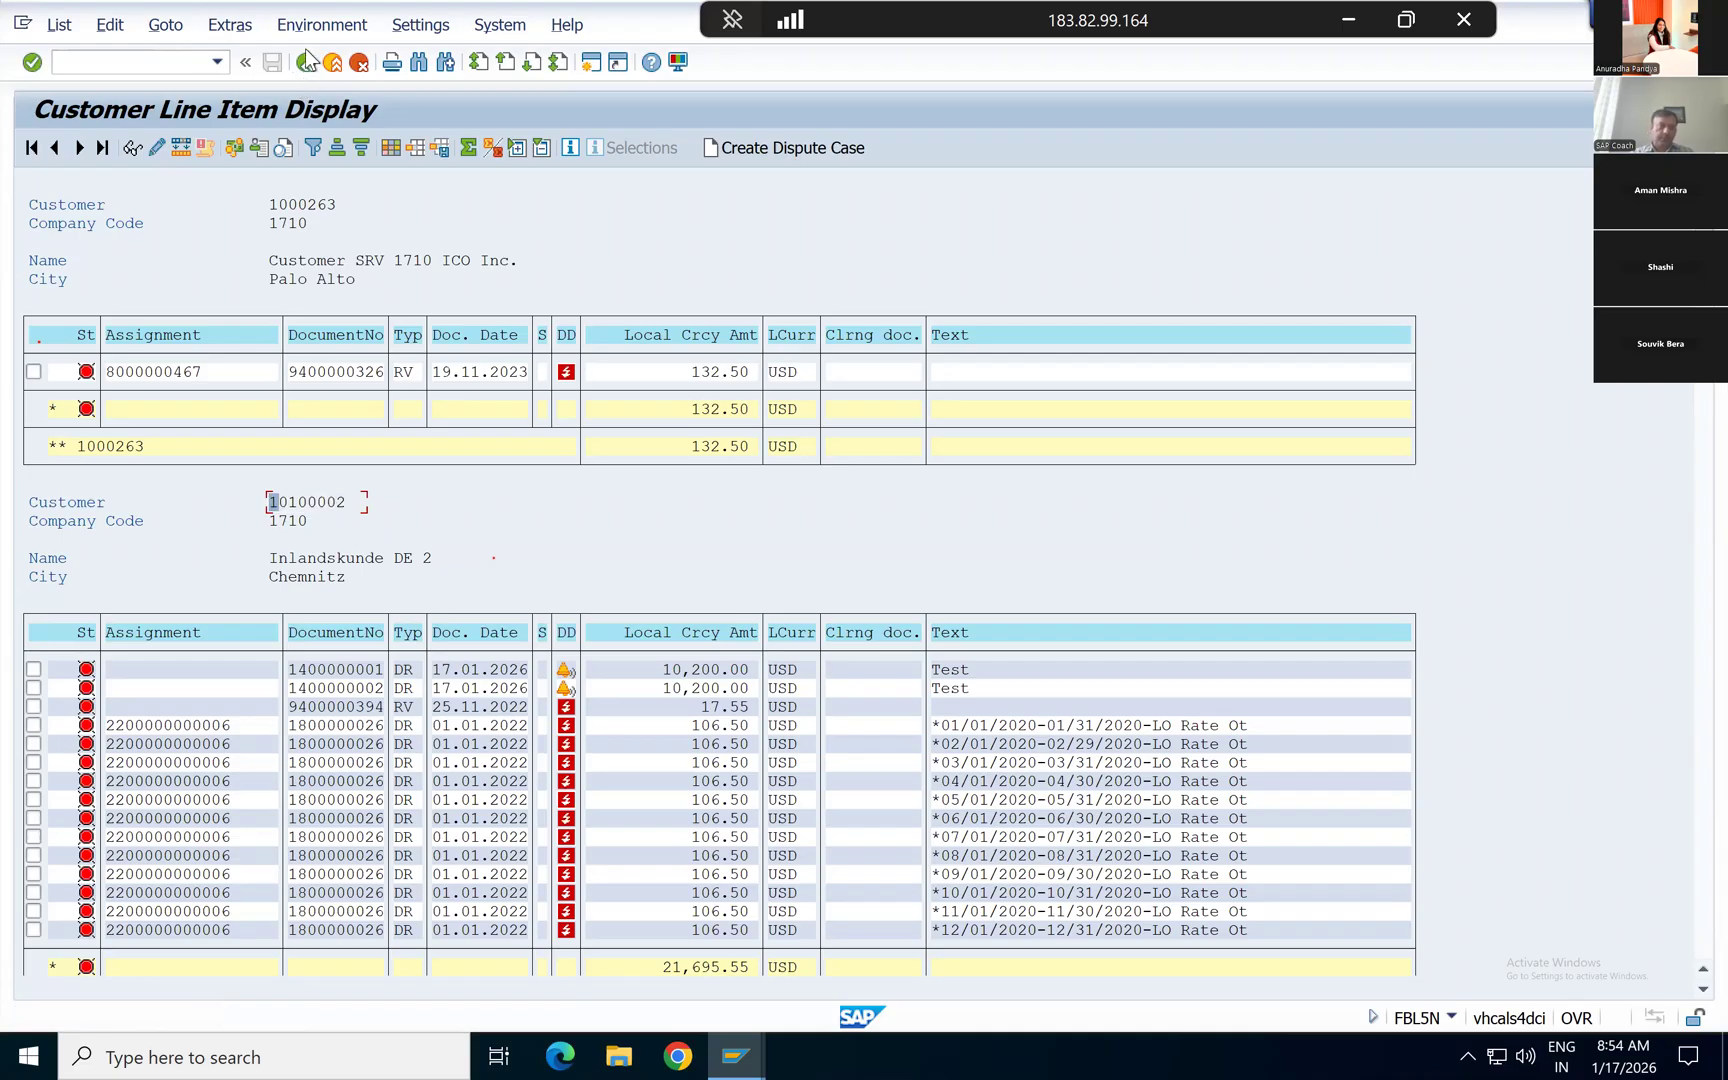
# Step: Restrict the selection to customer Inlandskunde DE 2 and review its open items, including the two Test invoices
pyautogui.click(306, 64)
pyautogui.hotkey('ctrl', 'v')
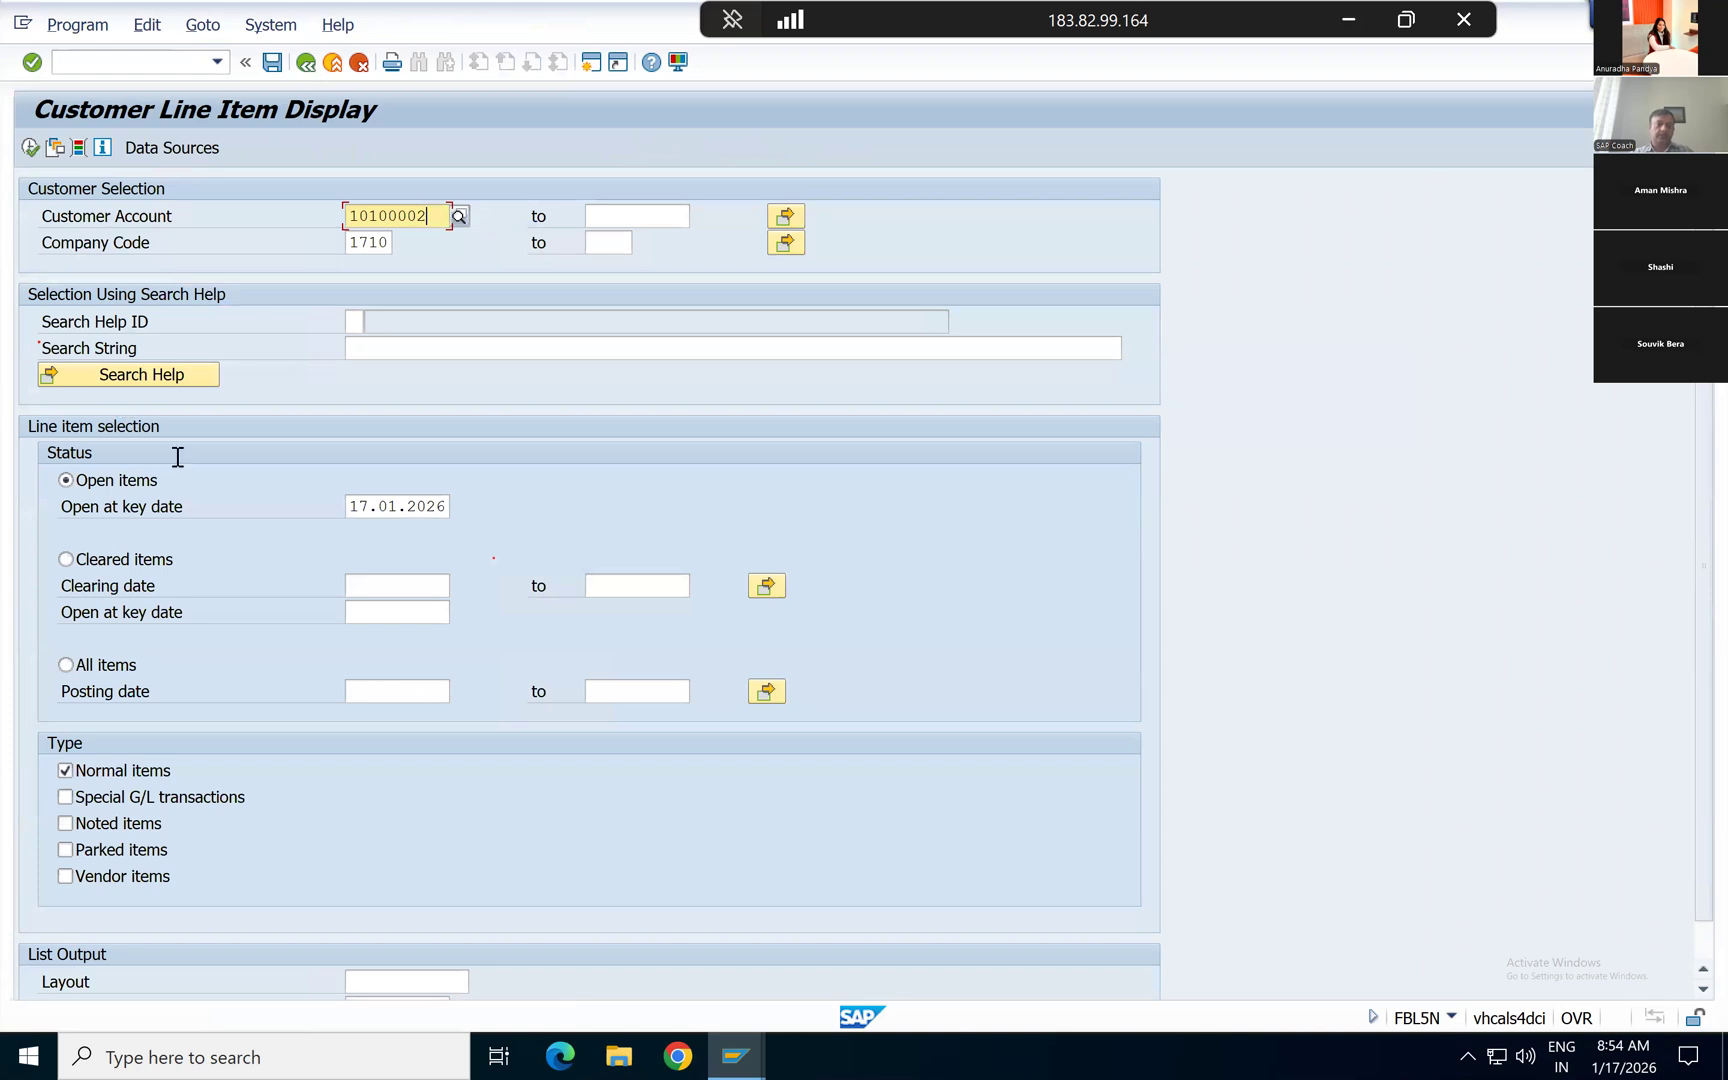
pyautogui.click(35, 155)
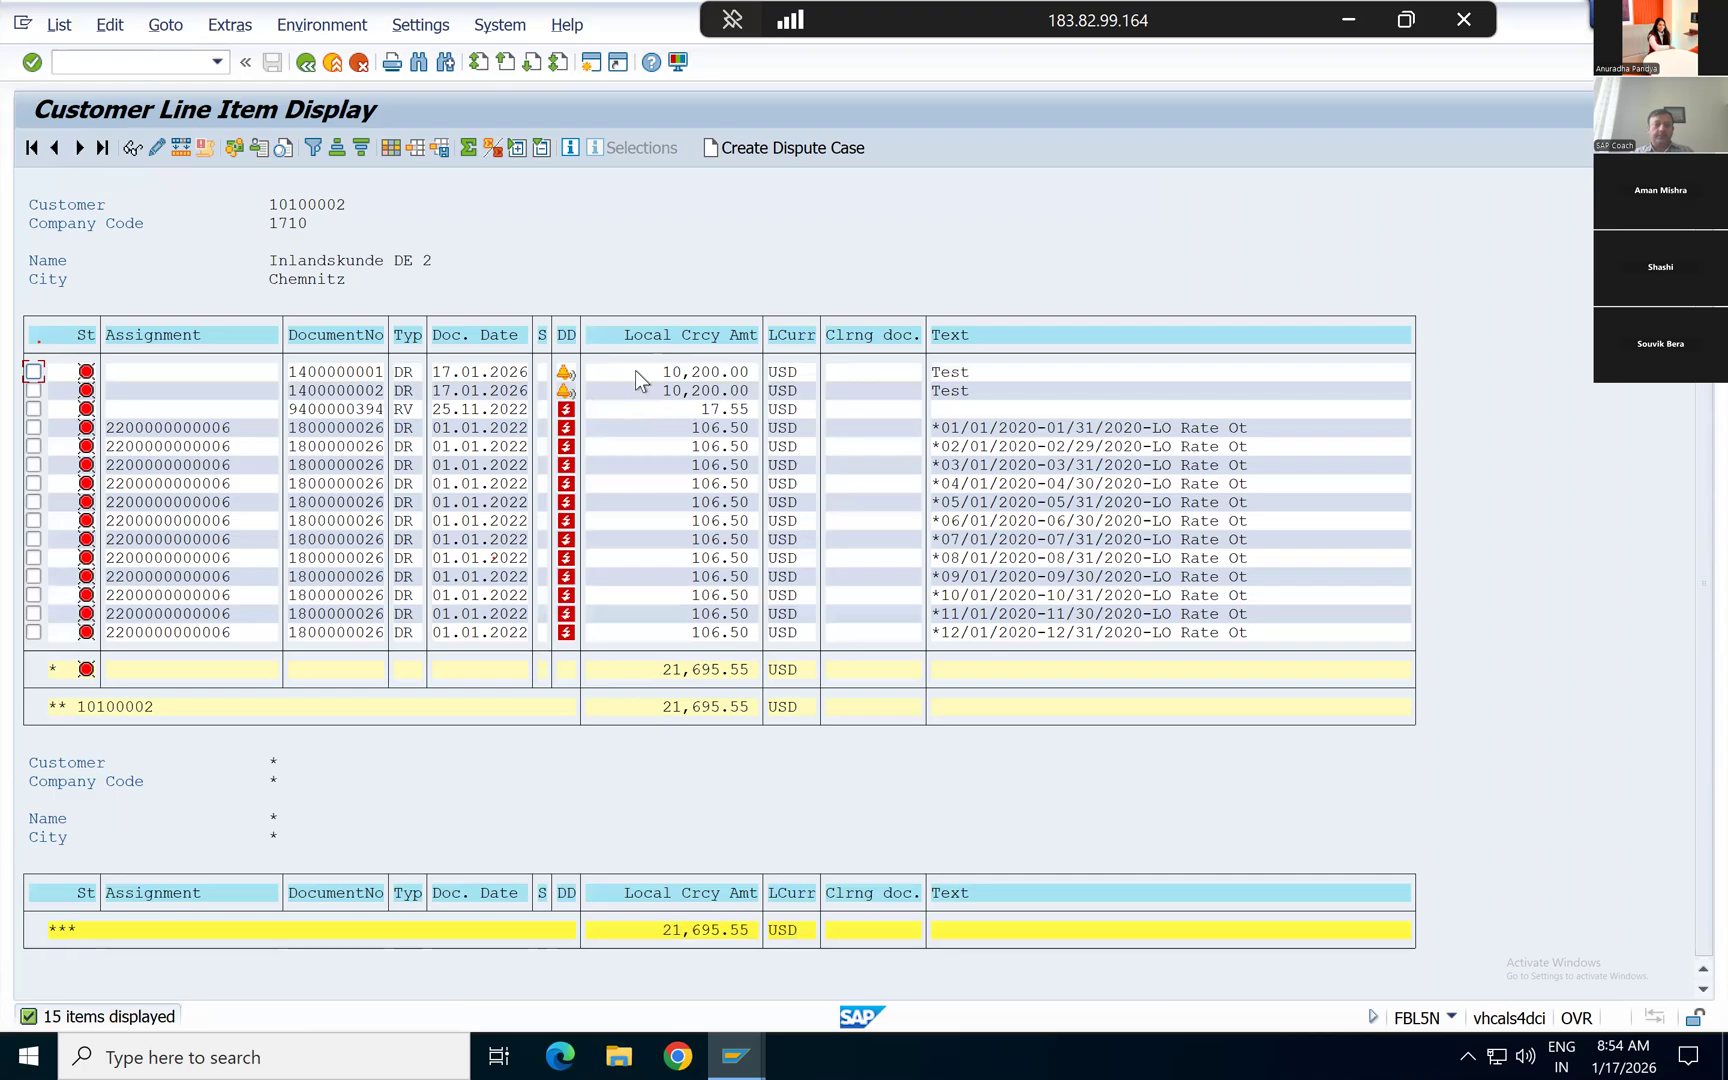
pyautogui.click(637, 389)
pyautogui.press('Up')
pyautogui.press('Down')
pyautogui.press('Up')
# Step: Change the line item status selection to All items and run the report for the same customer
pyautogui.click(307, 63)
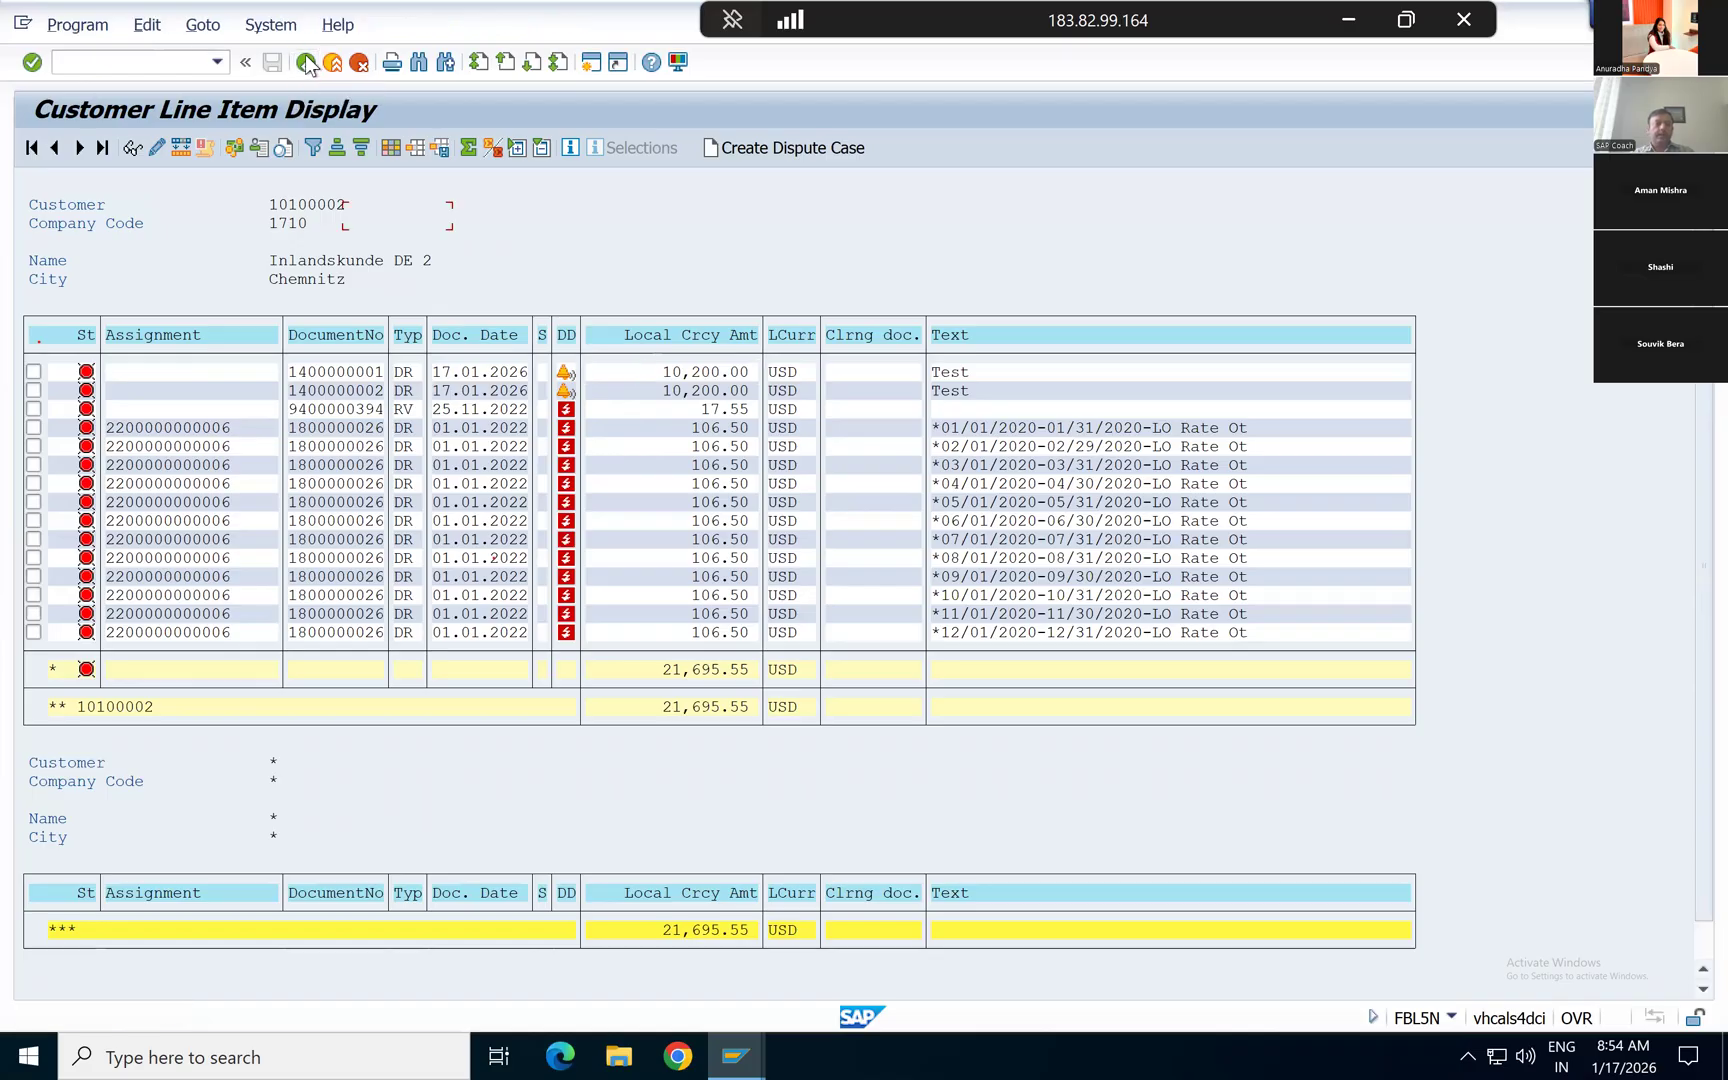
pyautogui.click(103, 667)
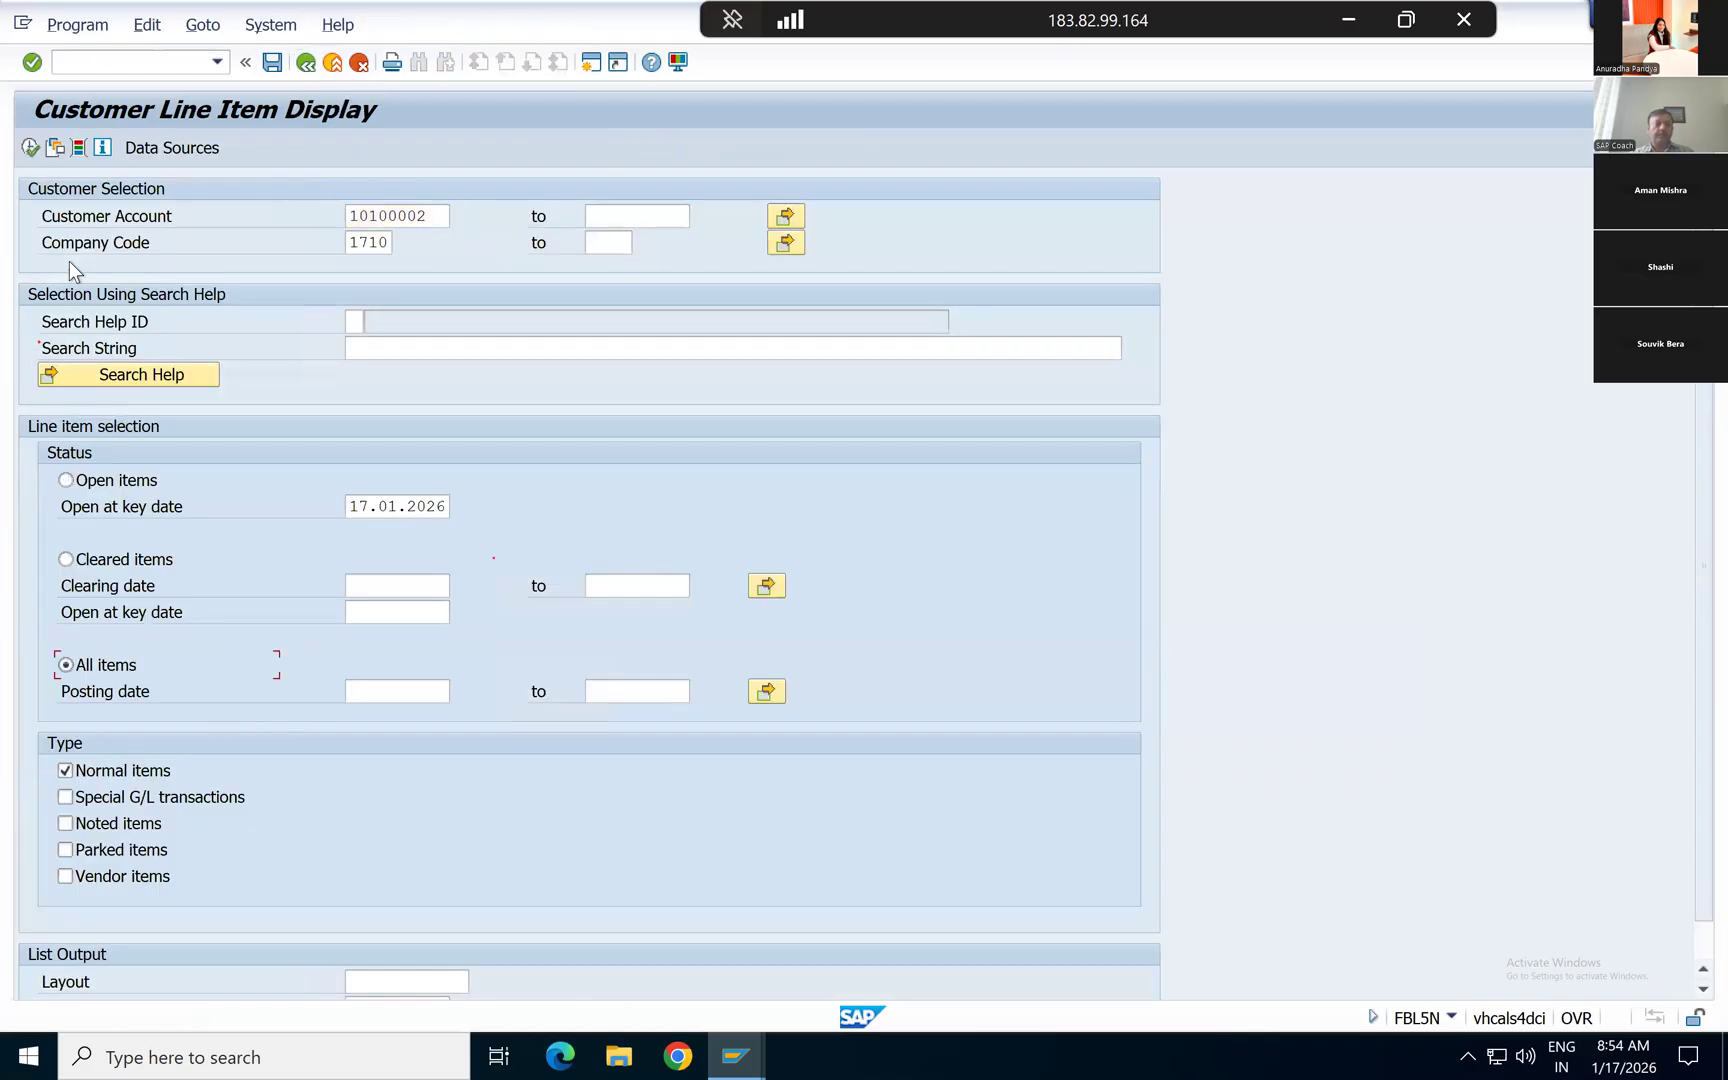
pyautogui.click(30, 148)
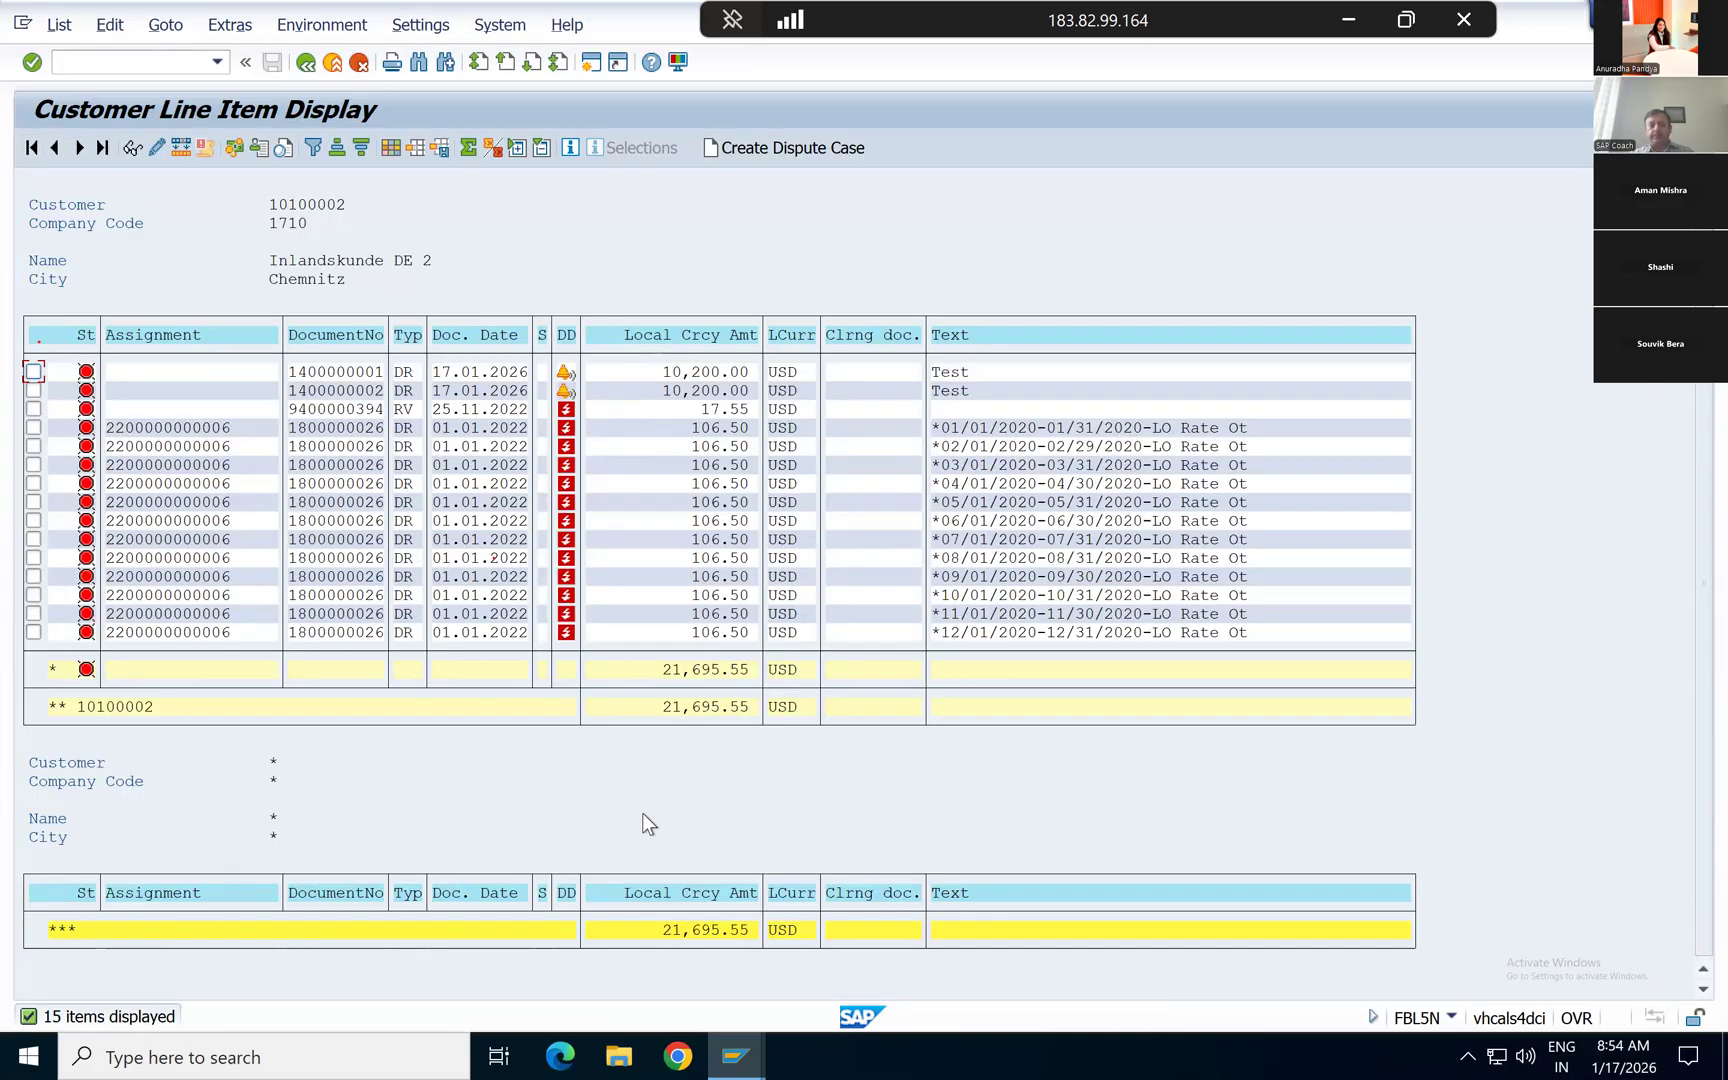
pyautogui.click(307, 66)
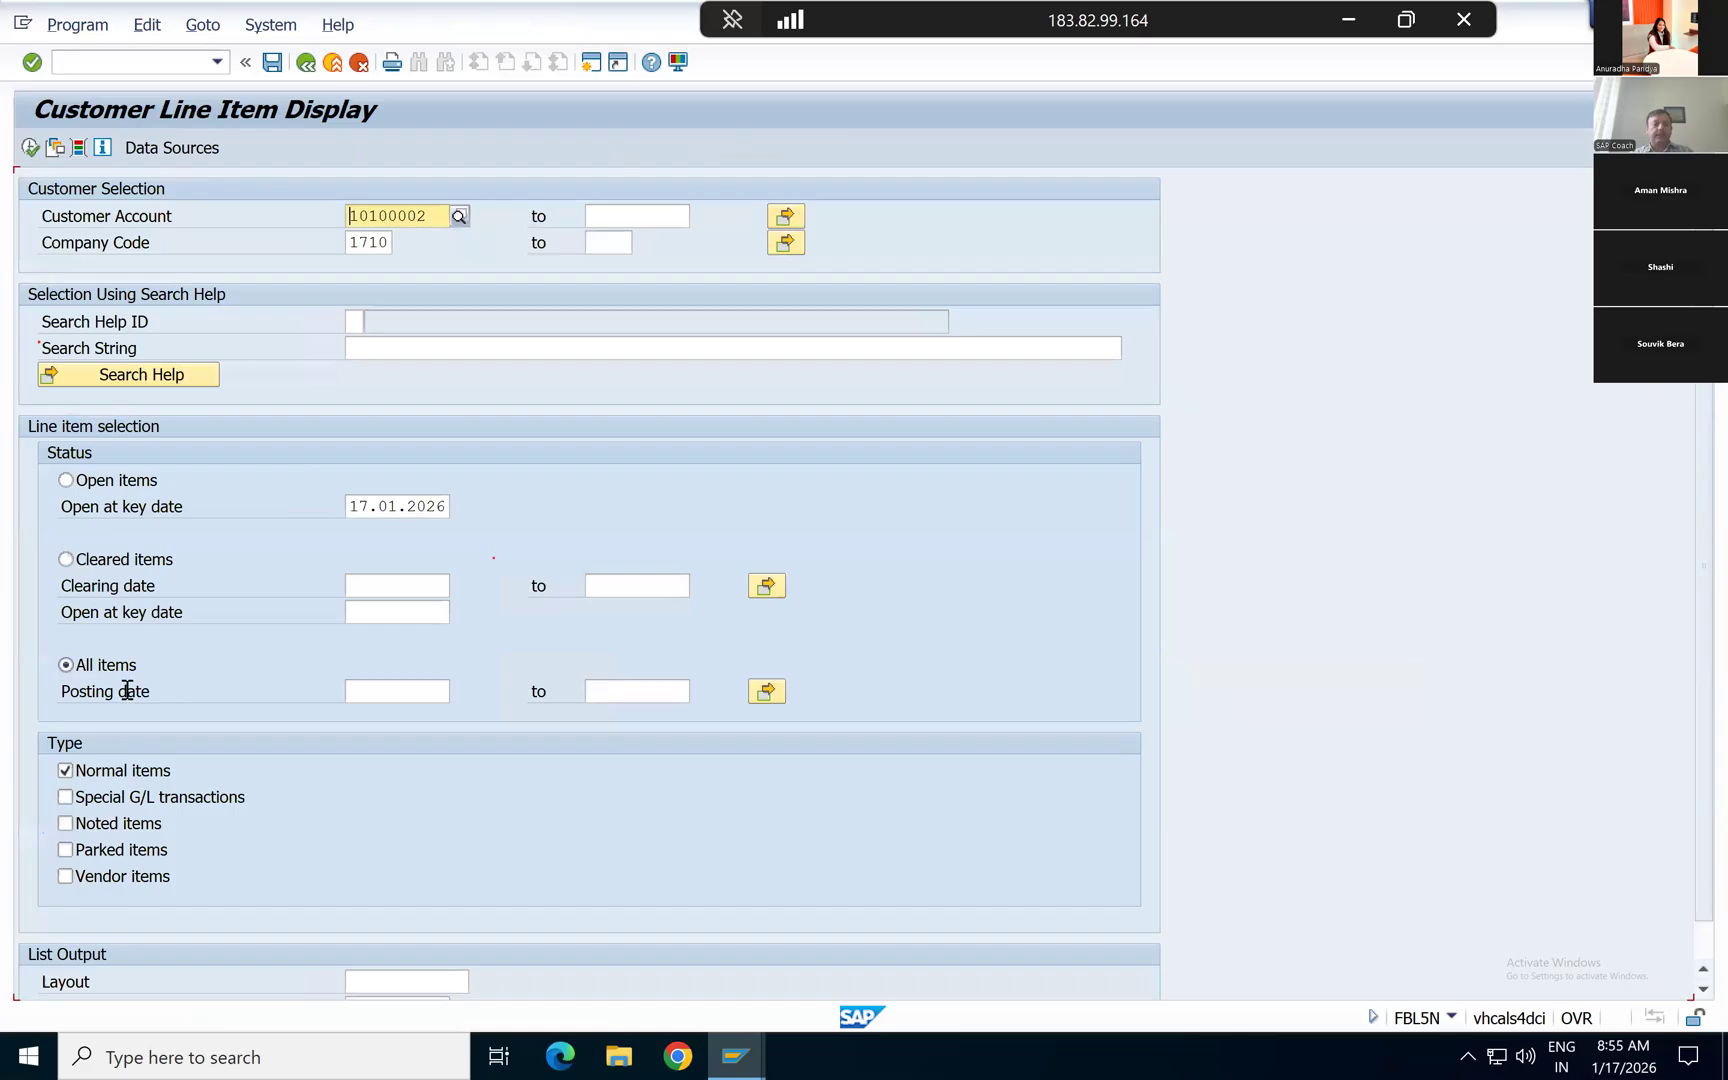
pyautogui.click(30, 147)
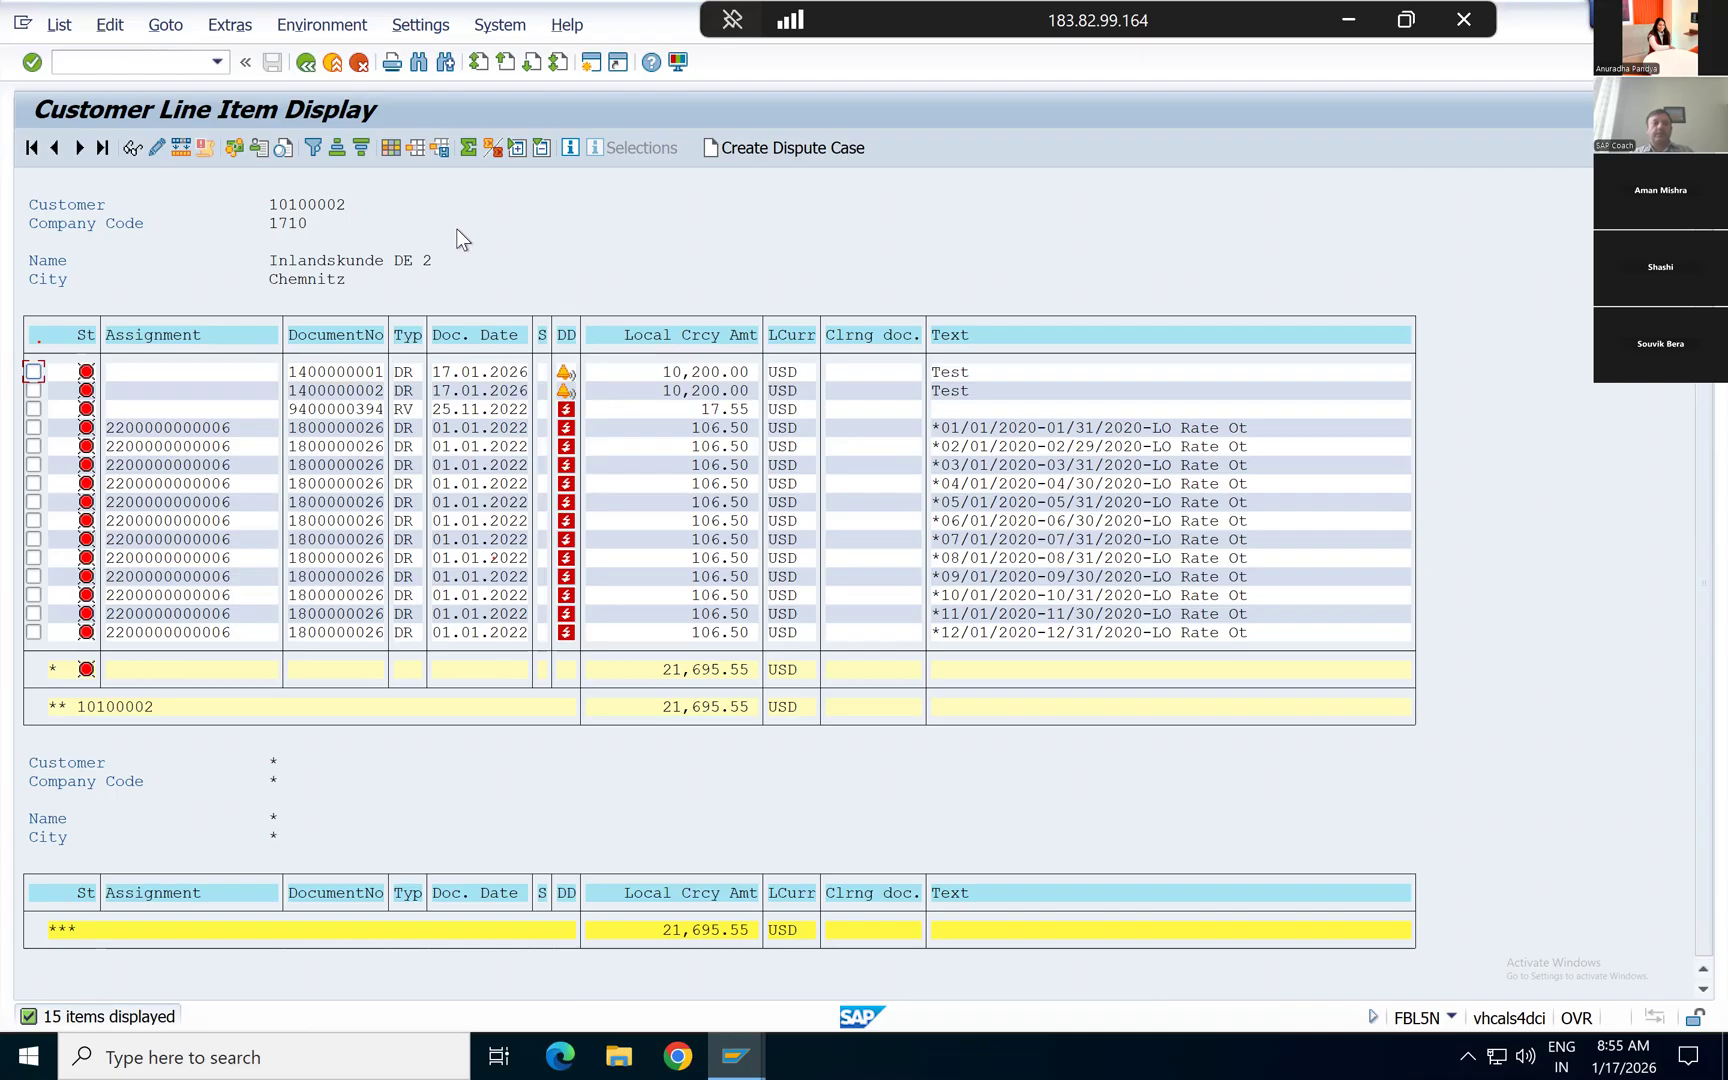
# Step: Open an additional SAP session while keeping the customer line item list open
pyautogui.hotkey('alt', 'Tab')
pyautogui.hotkey('alt', 'Tab')
pyautogui.click(592, 63)
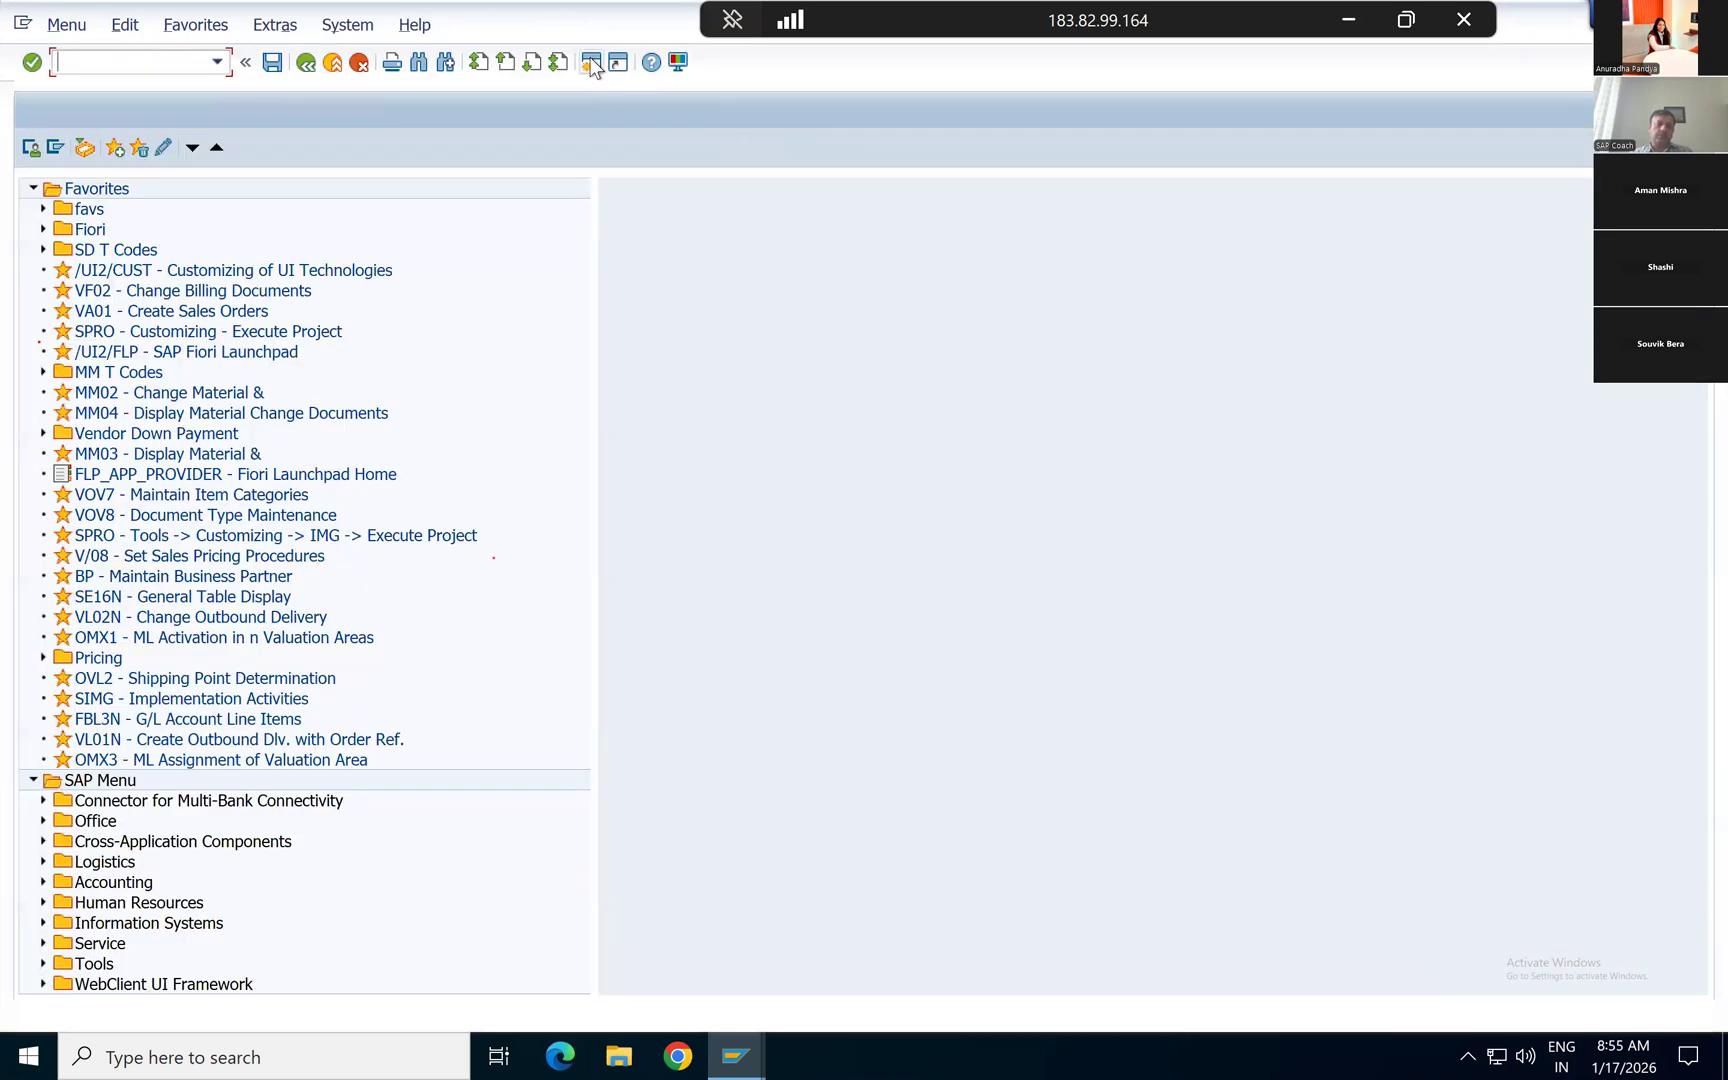
pyautogui.hotkey('alt', 'Tab')
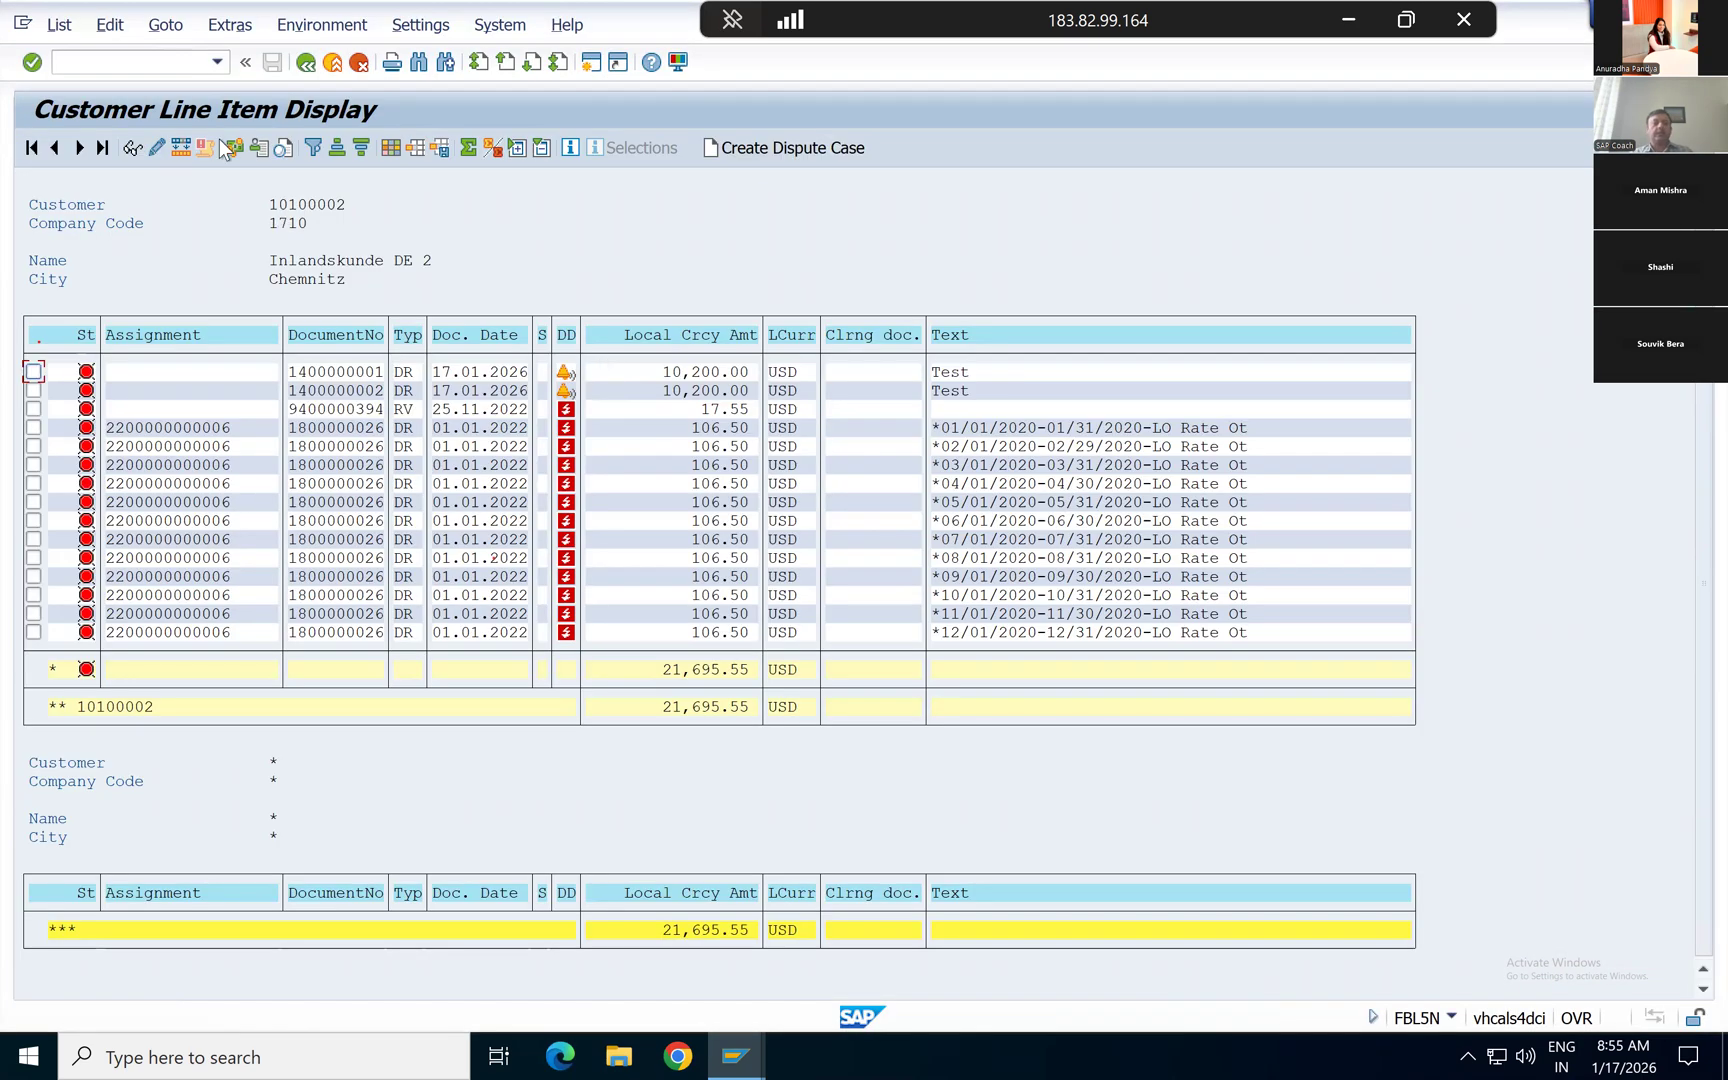
pyautogui.hotkey('alt', 'Tab')
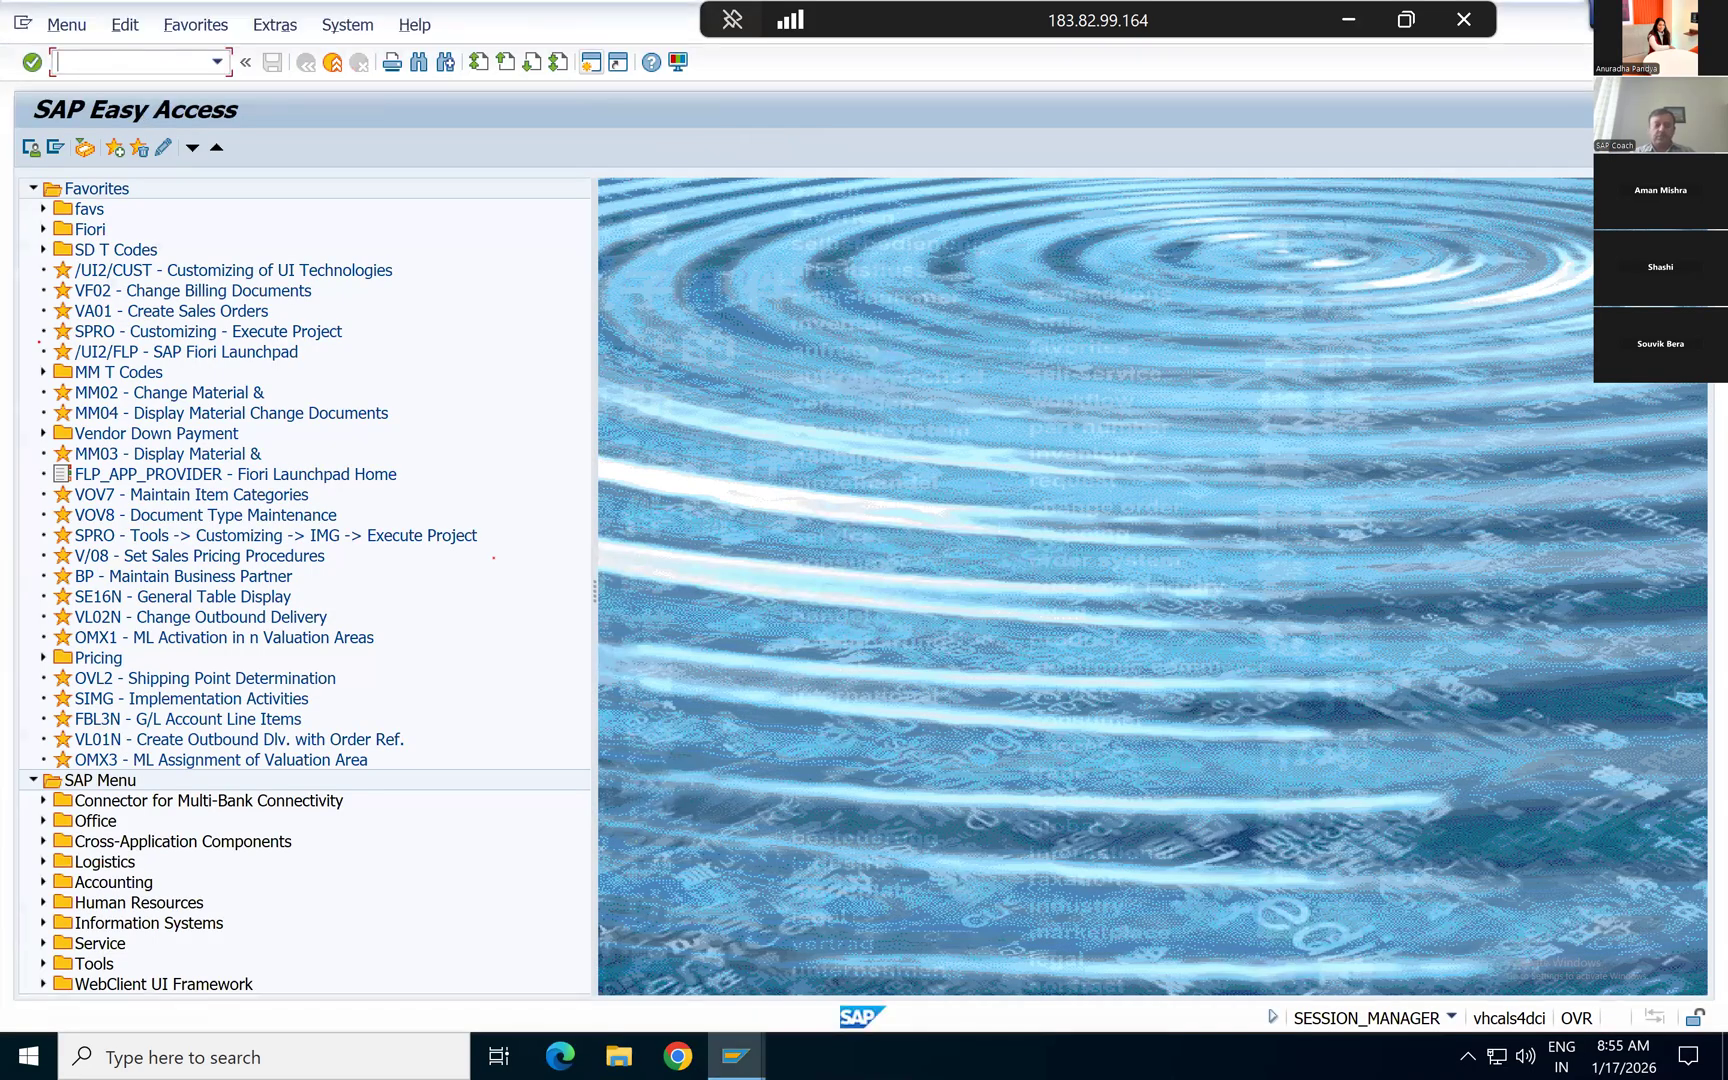
pyautogui.write('f-28')
pyautogui.press('Return')
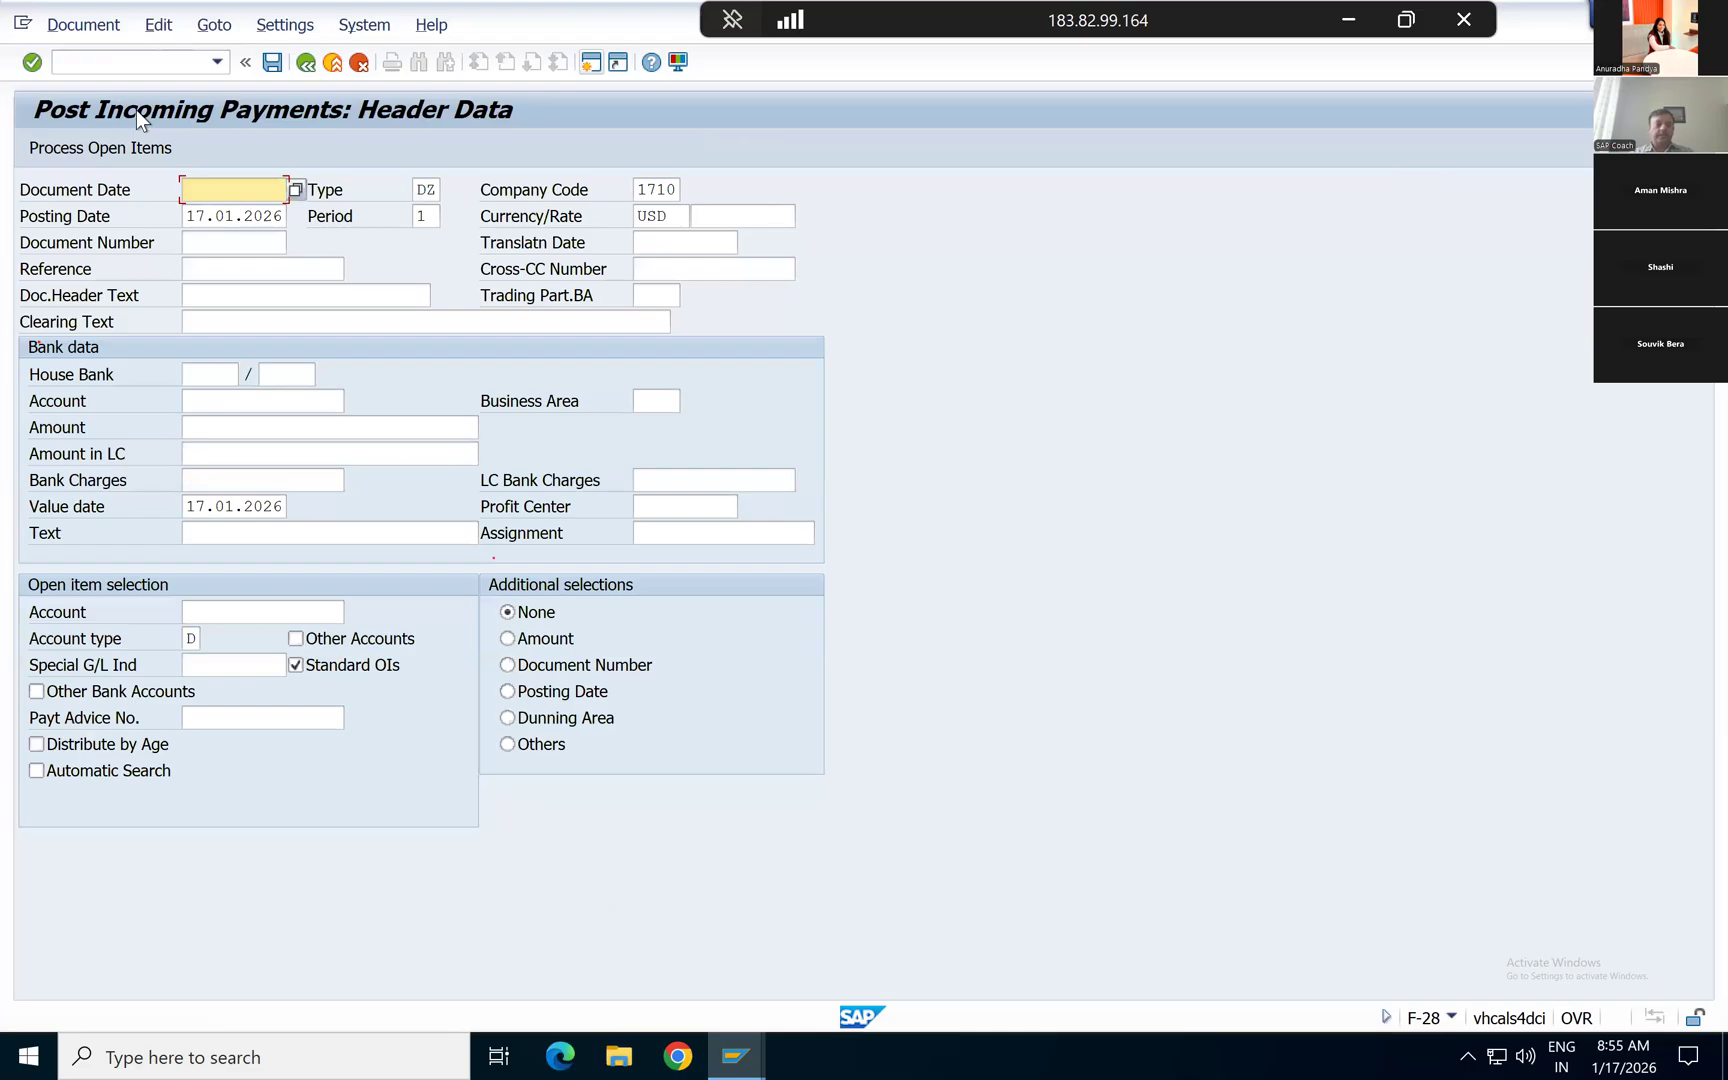
pyautogui.click(338, 62)
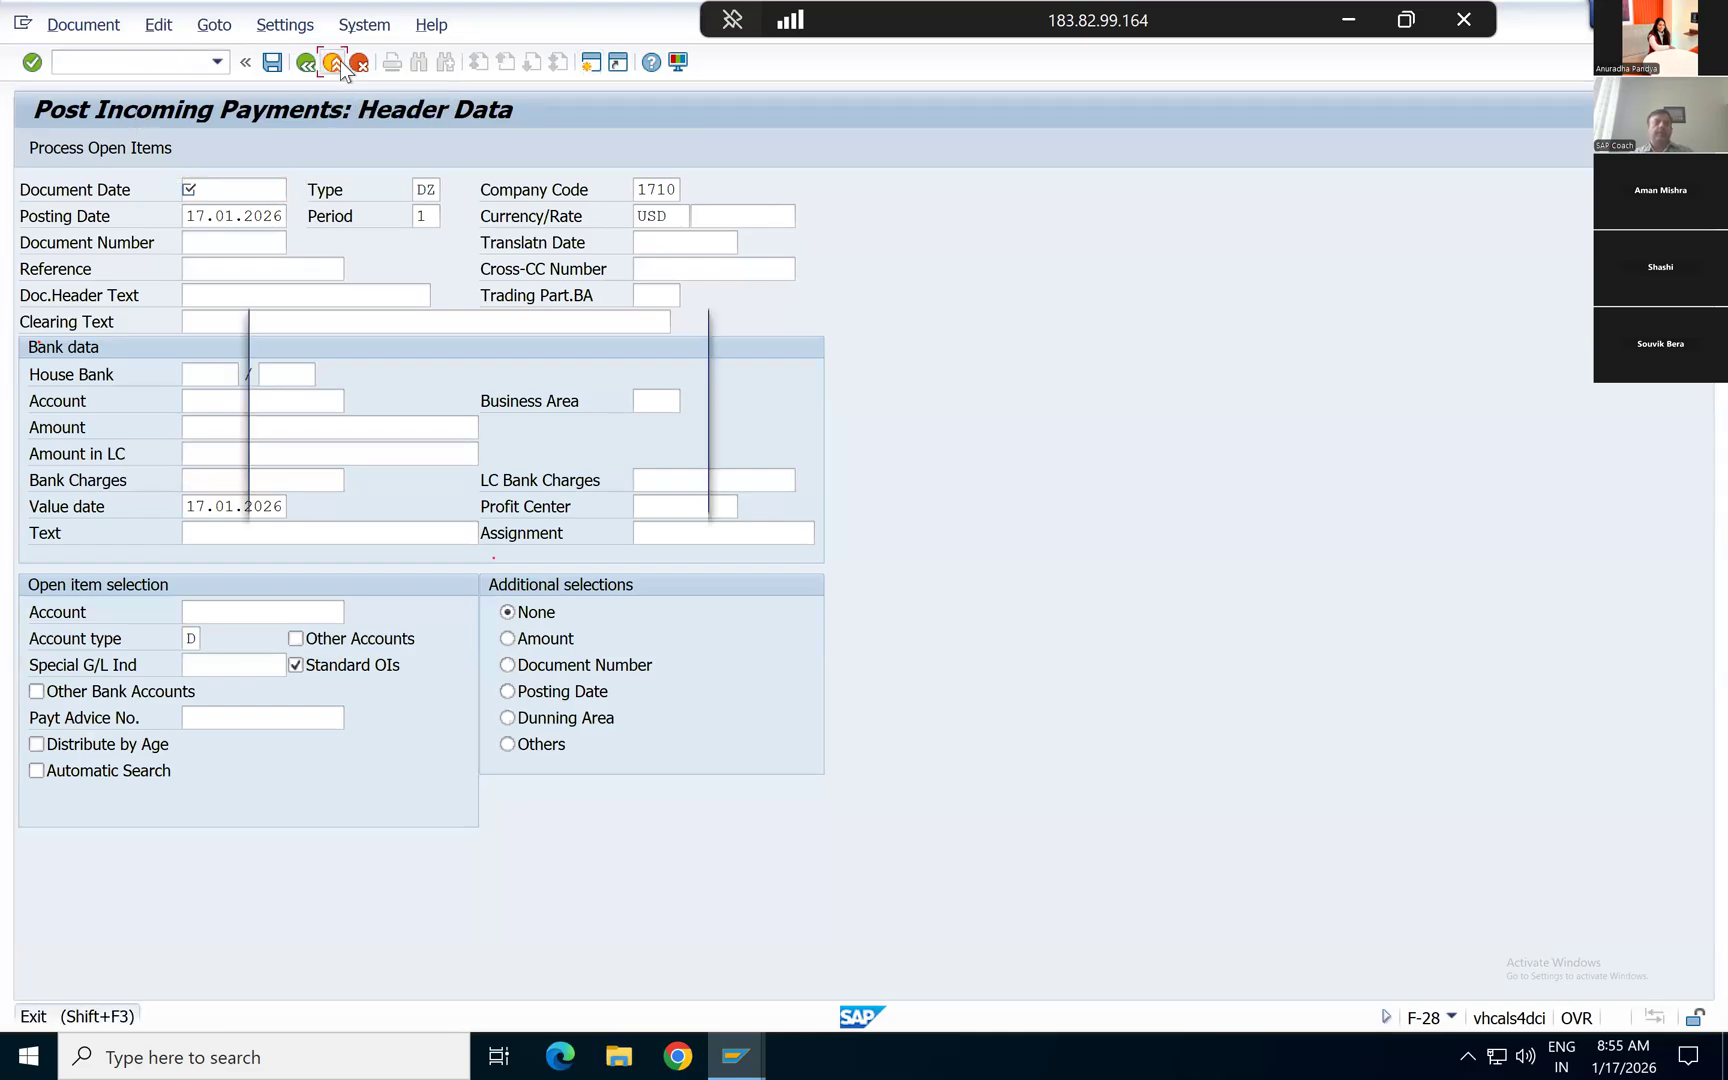
pyautogui.click(340, 491)
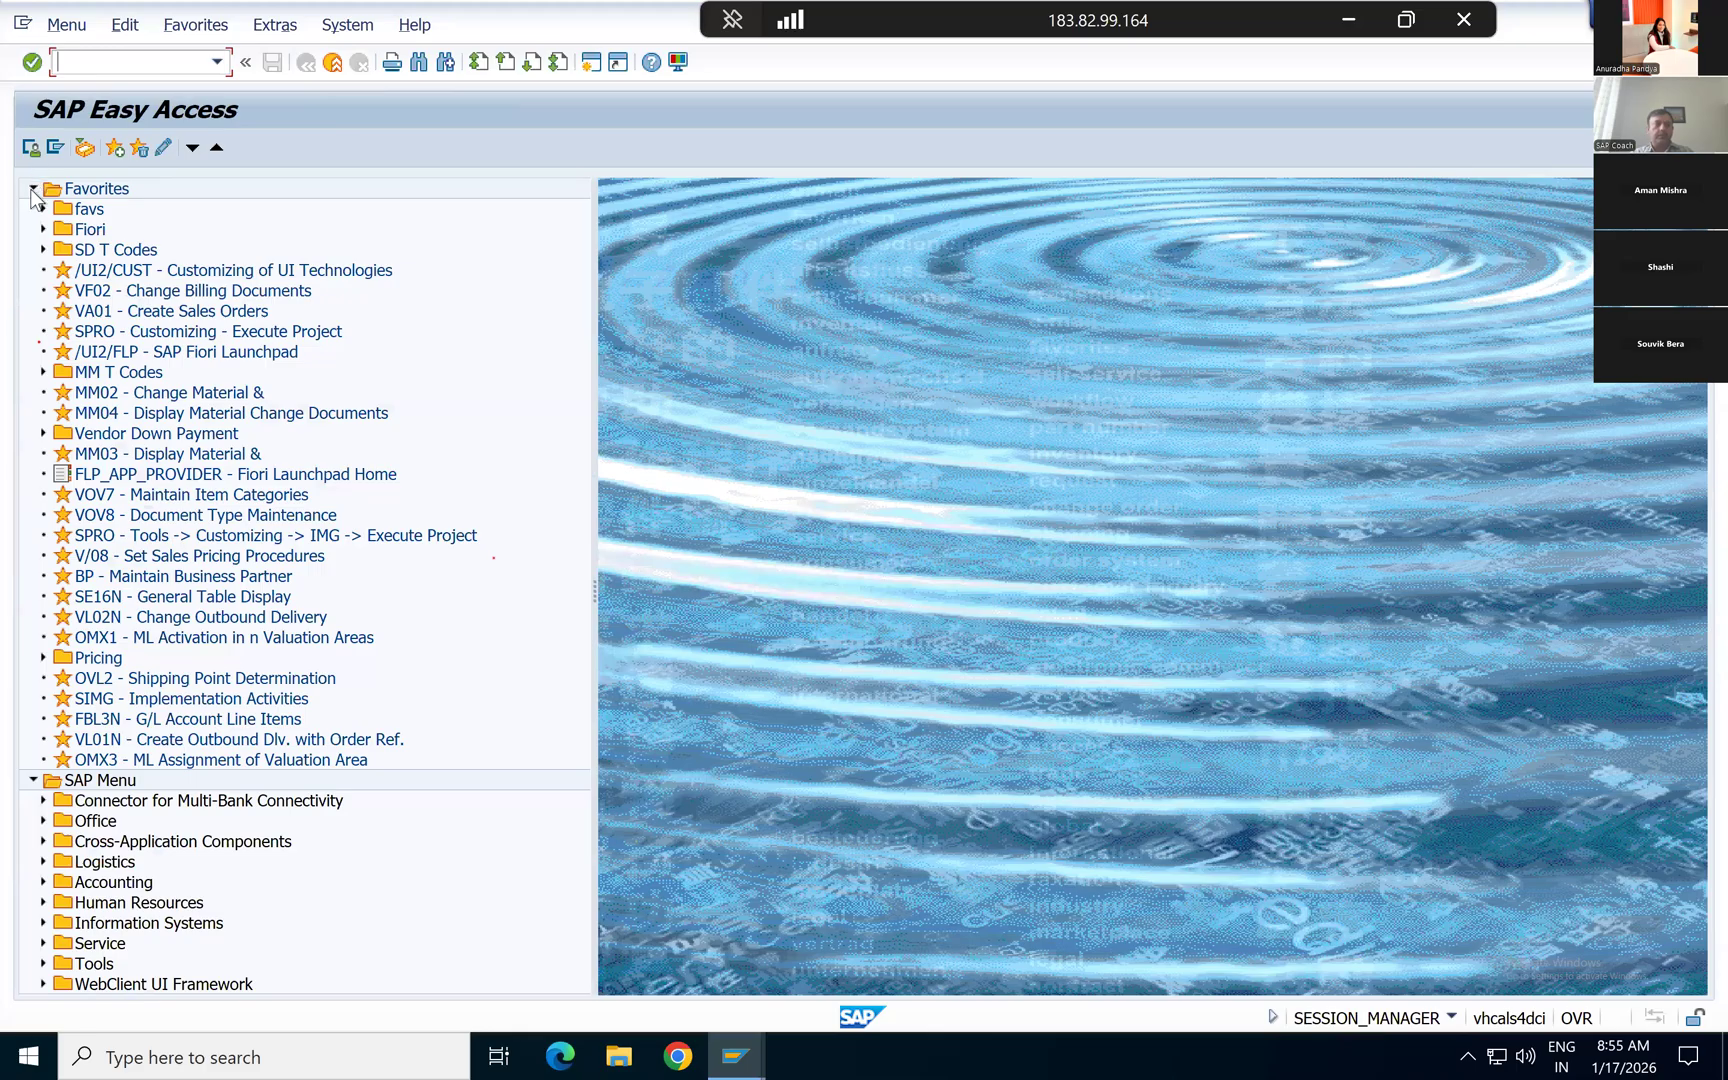
# Step: Expand the SAP menu to Accounting > Financial Accounting > Accounts Receivable > Document Entry and open F-28 - Incoming Payments
pyautogui.click(34, 189)
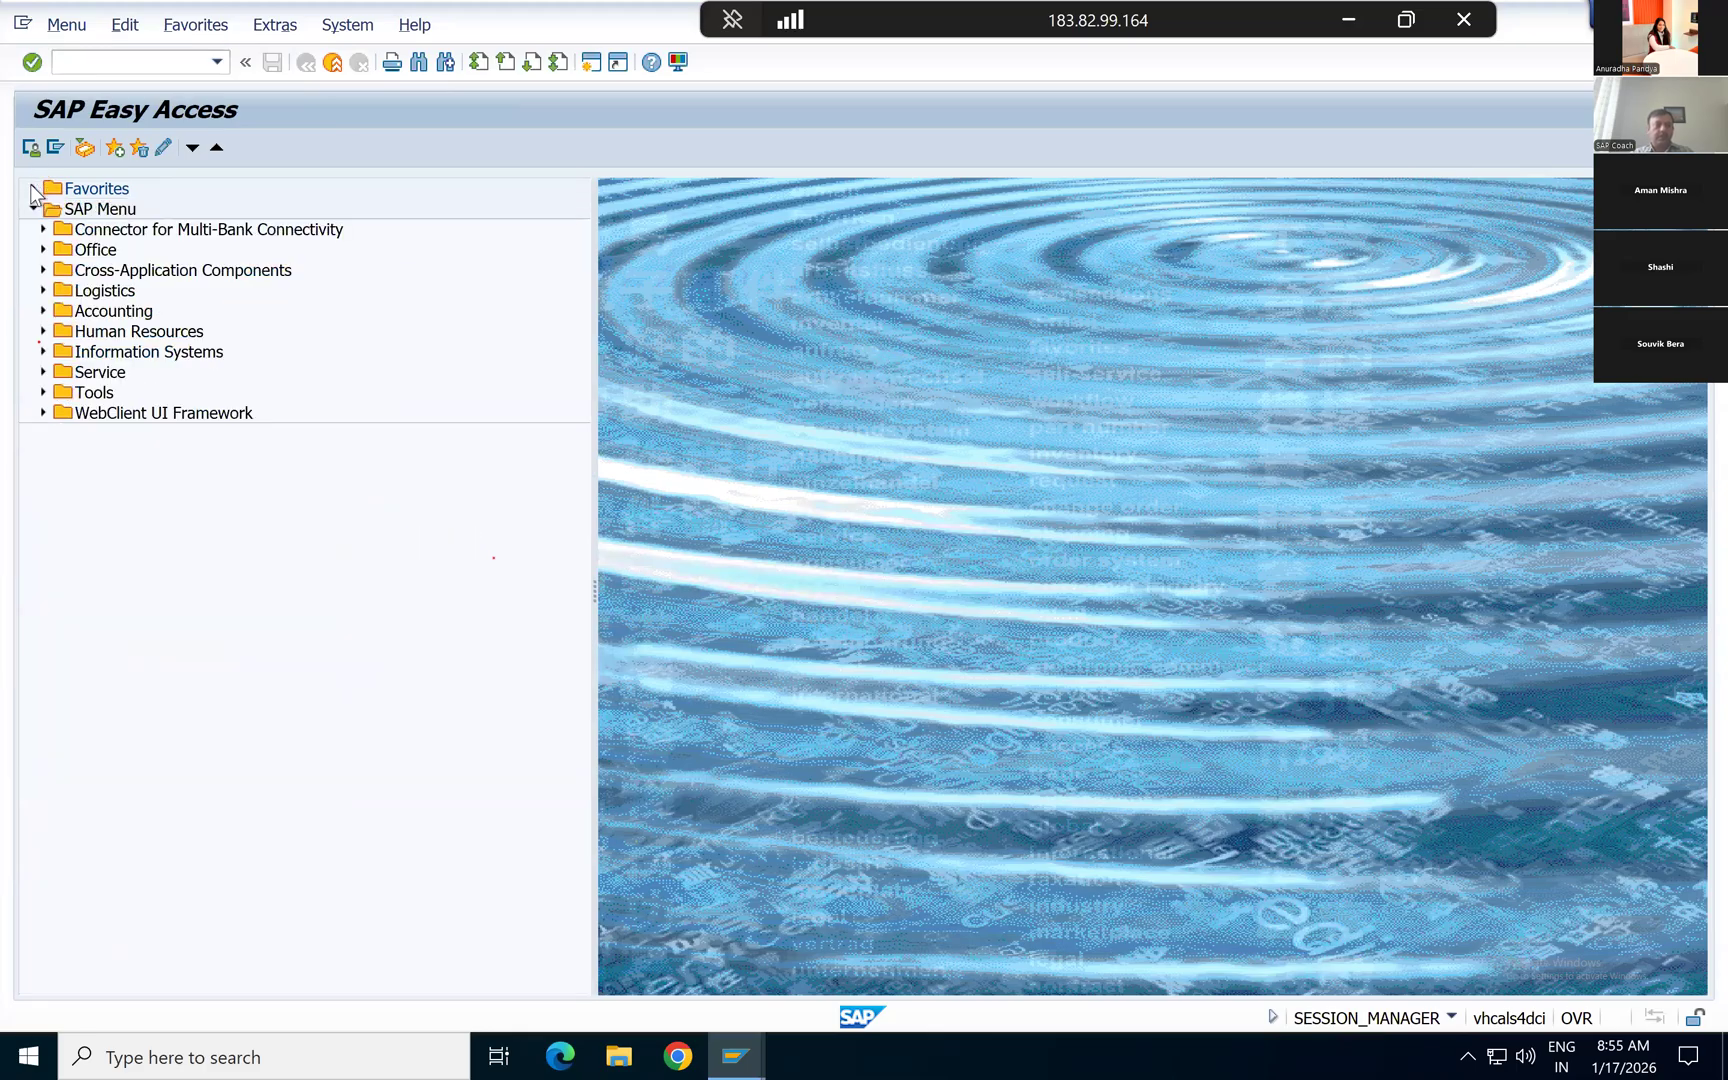
pyautogui.click(41, 312)
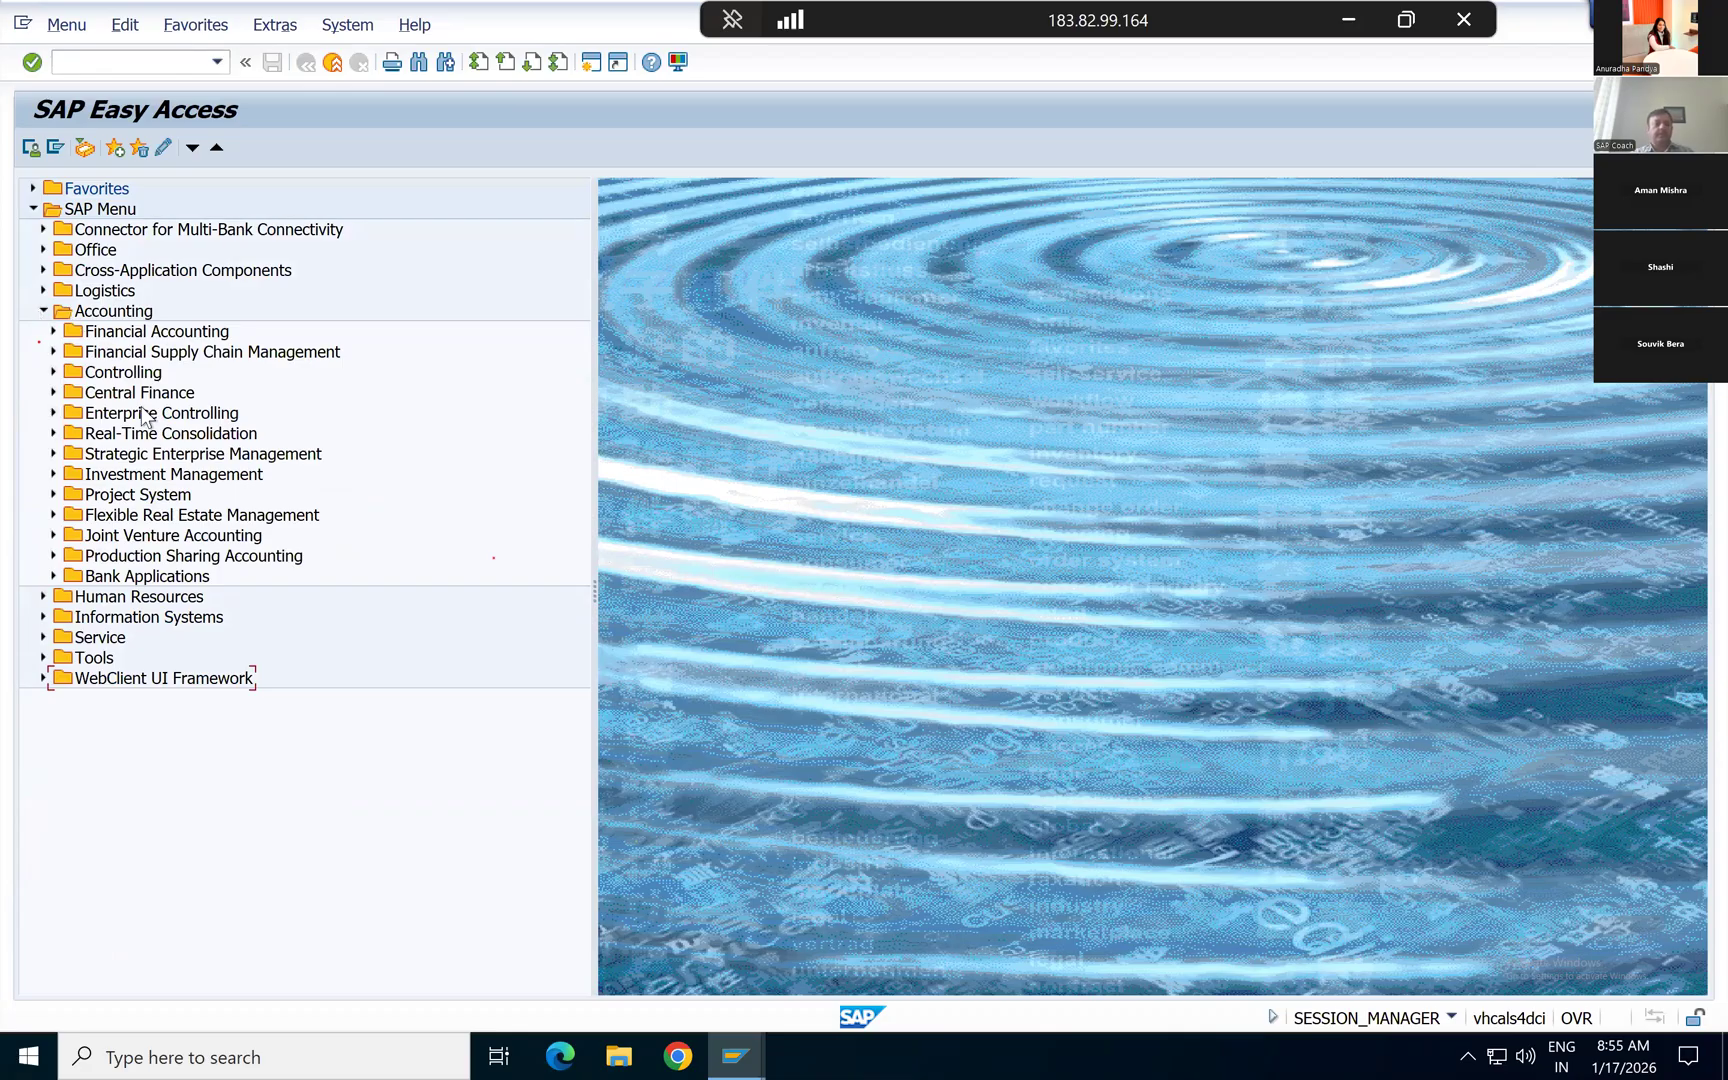
pyautogui.click(54, 332)
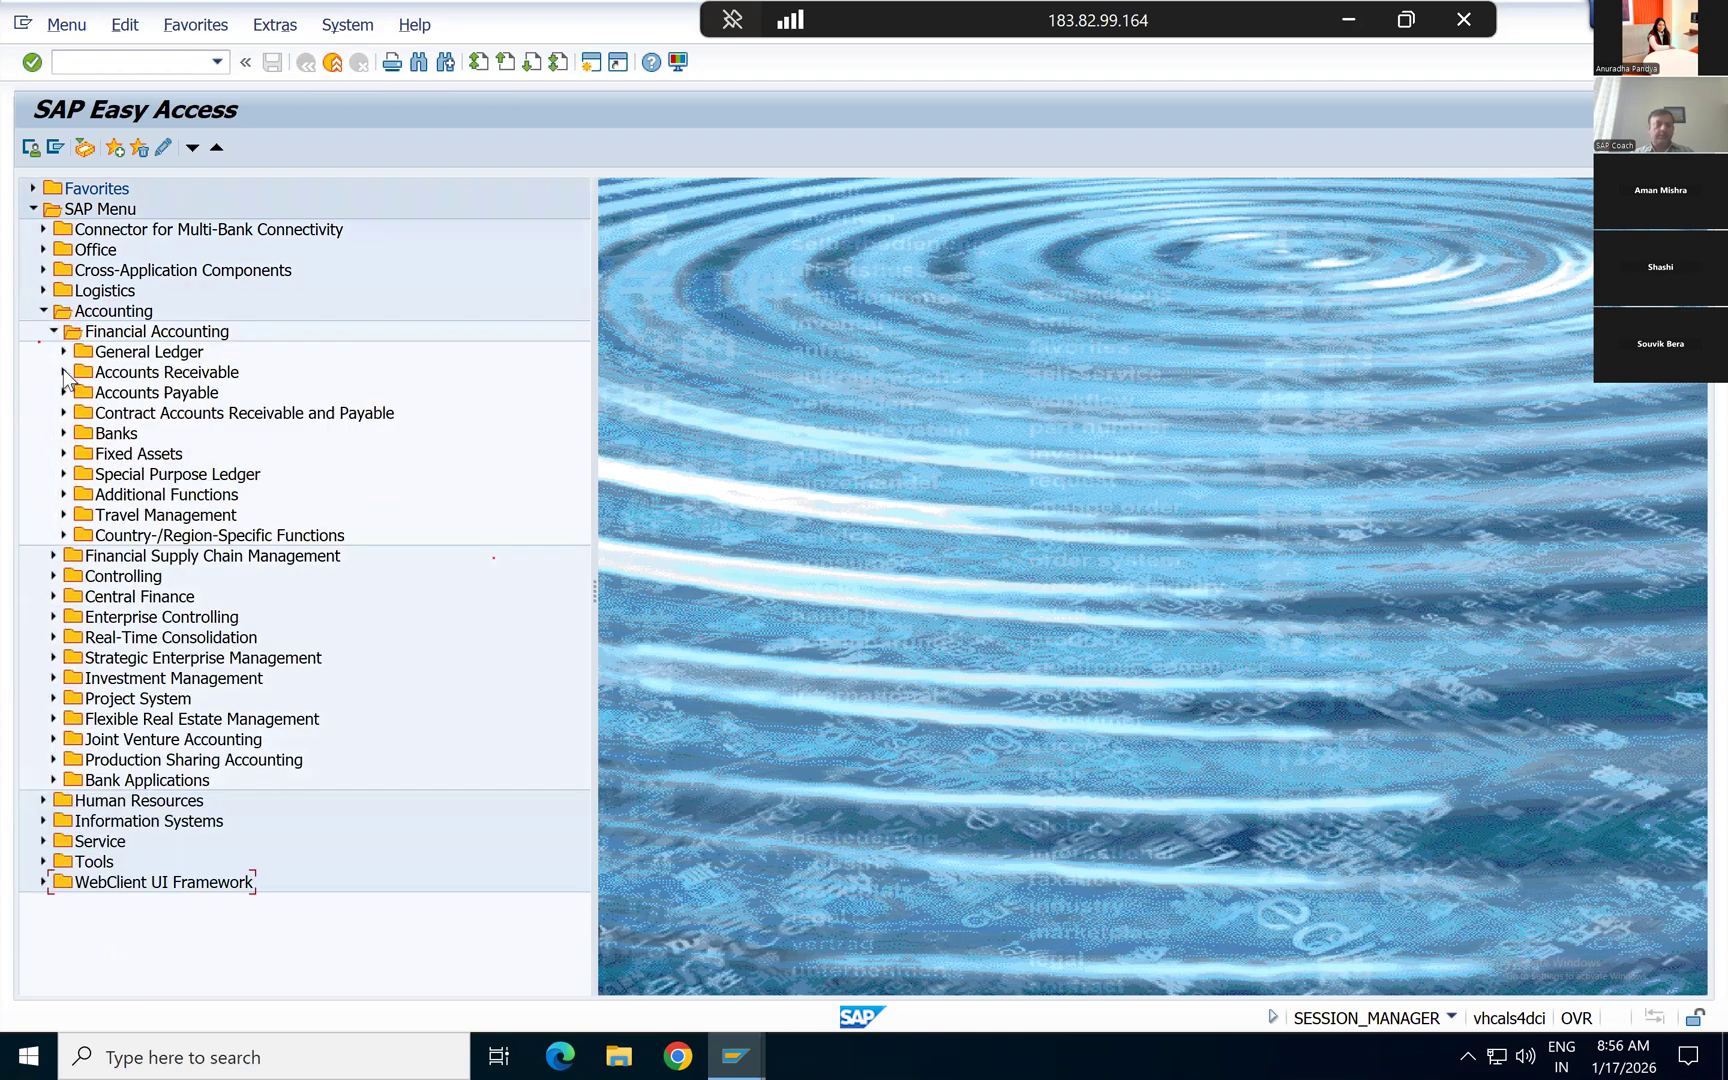
pyautogui.click(64, 372)
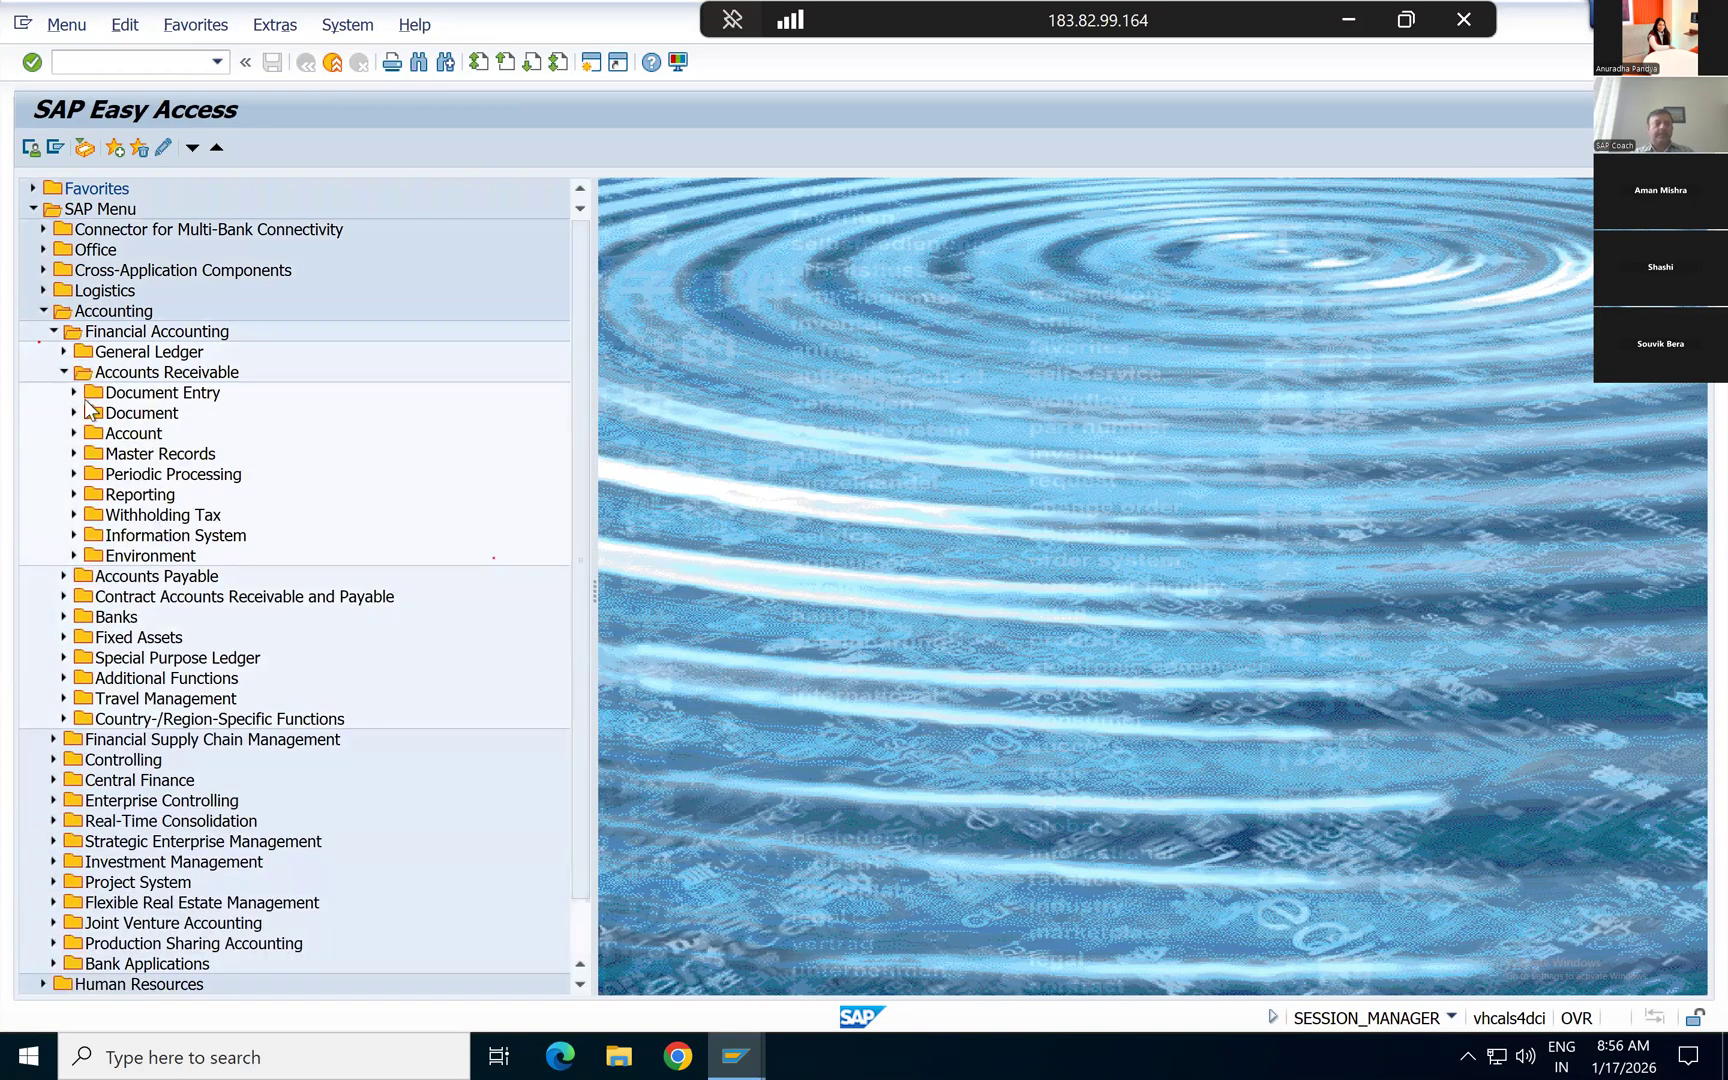
pyautogui.click(73, 393)
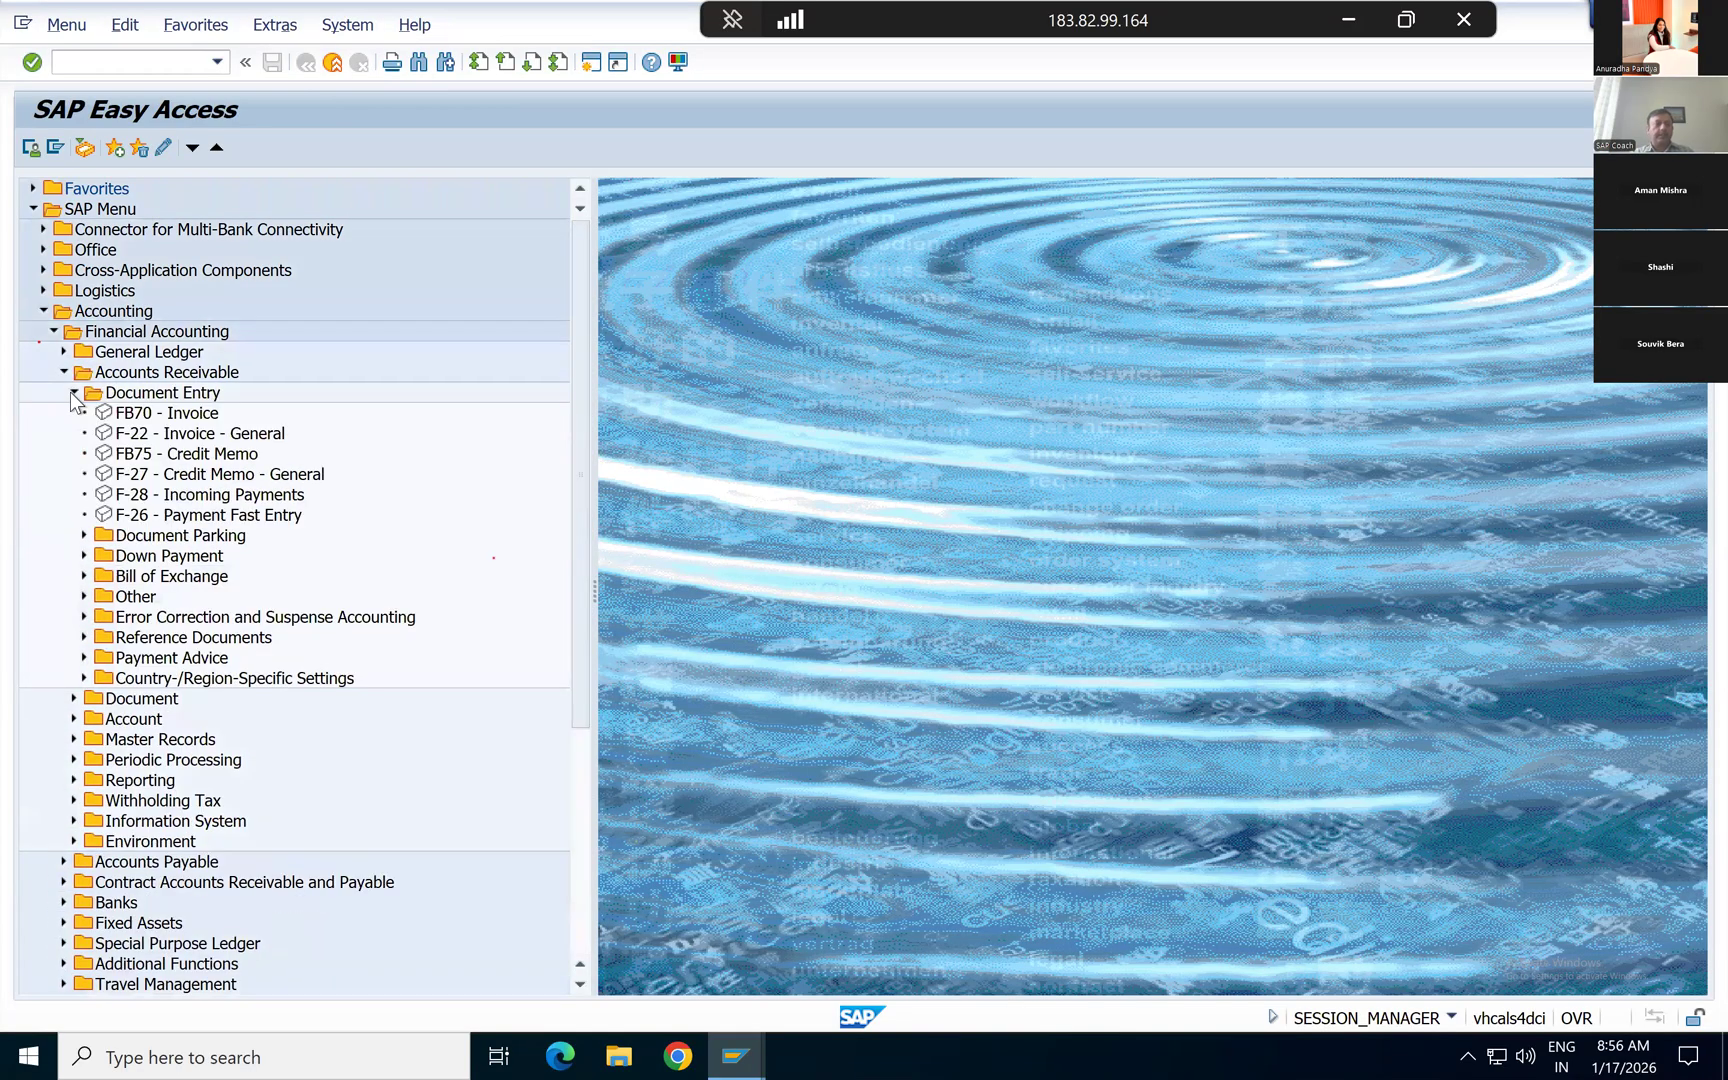
pyautogui.click(152, 415)
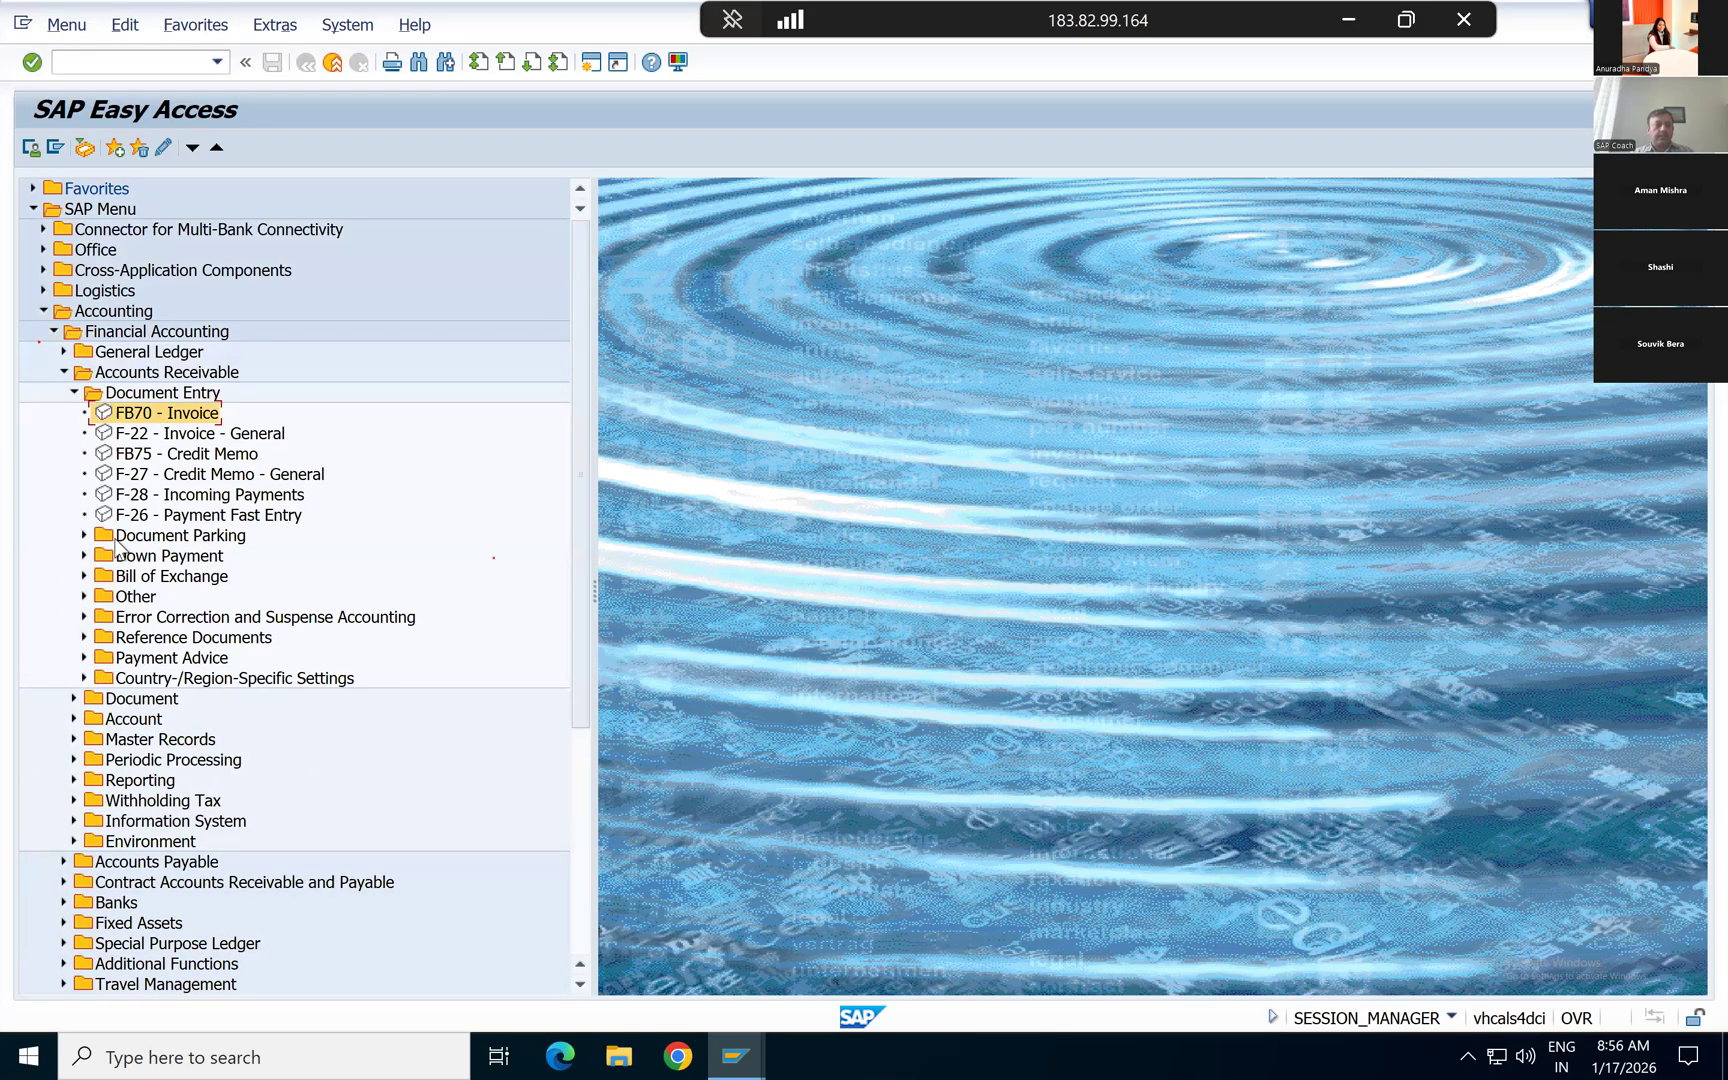
pyautogui.click(140, 495)
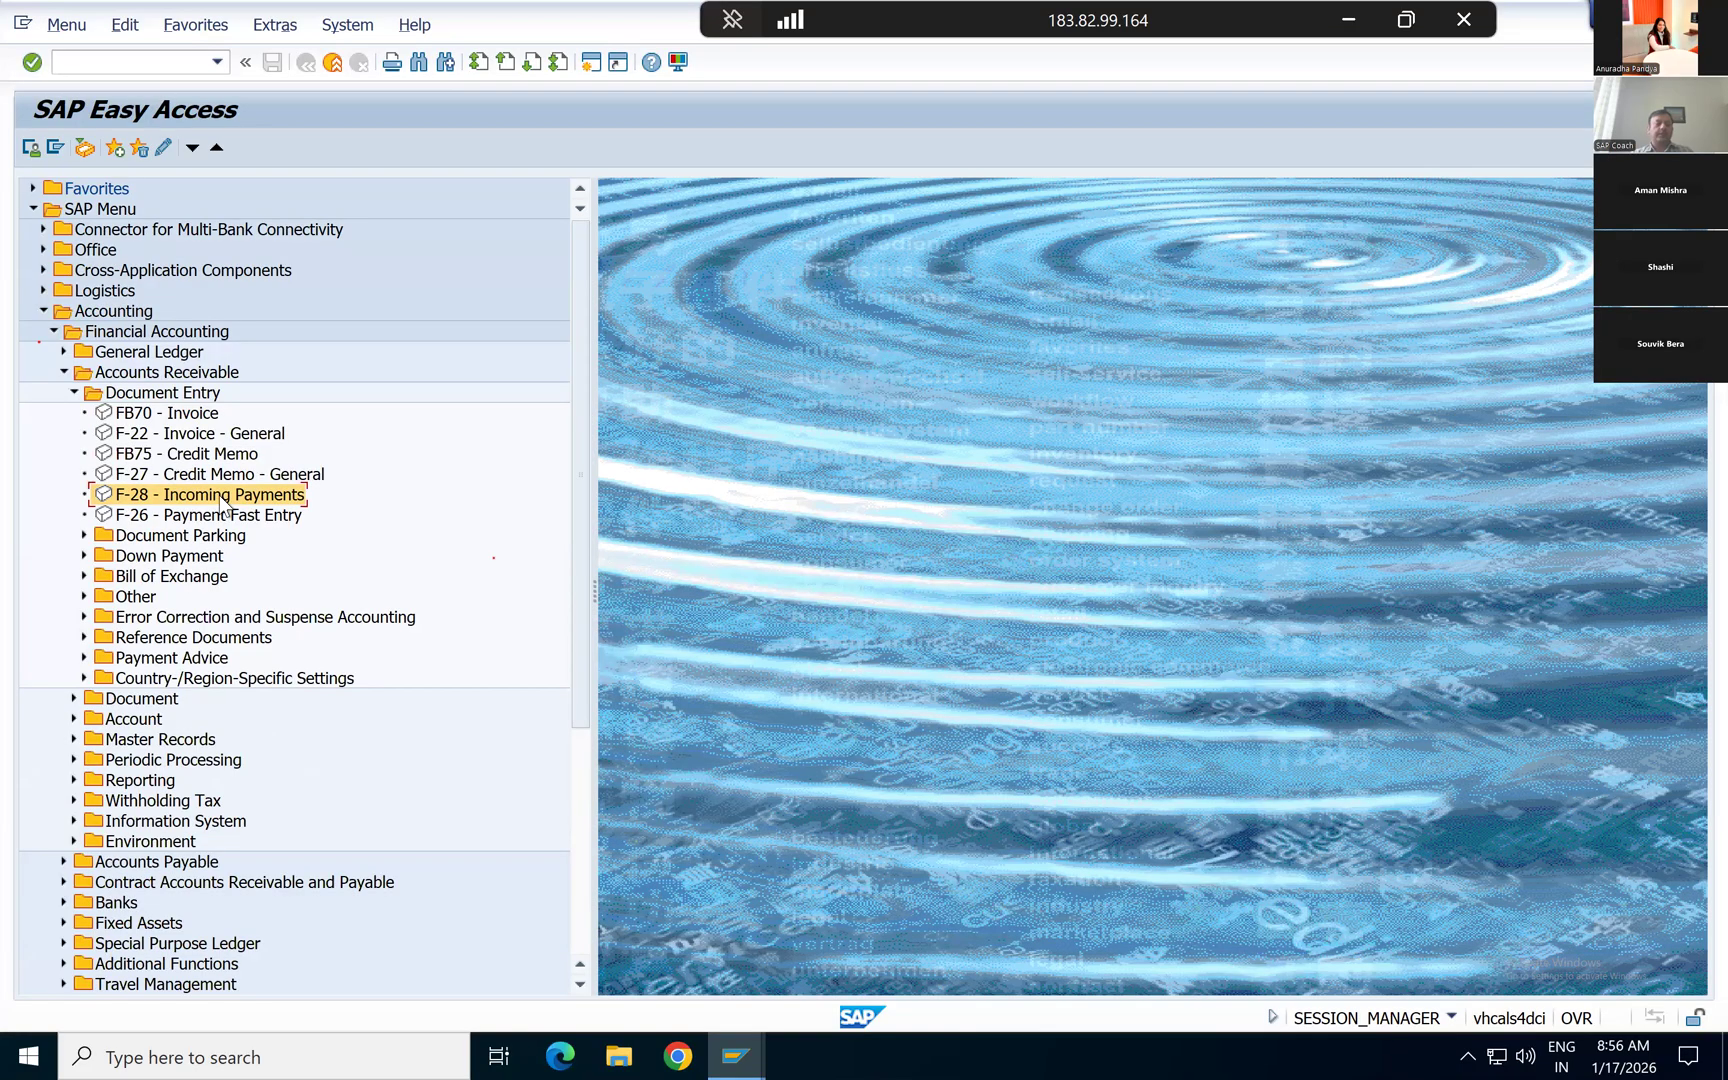
pyautogui.click(143, 68)
pyautogui.doubleClick(126, 490)
# Step: Set the payment's document date to 17.01.2026 and enter Test as reference, document header text and clearing text
pyautogui.press('space')
pyautogui.press('Down')
pyautogui.press('Return')
pyautogui.press('Down')
pyautogui.press('Down')
pyautogui.press('Down')
pyautogui.press('space')
pyautogui.press('Down')
pyautogui.press('Return')
pyautogui.press('Down')
pyautogui.press('space')
# Step: Enter the bank G/L account and house bank USBK2 in the payment's bank data
pyautogui.press('Down')
pyautogui.press('Return')
pyautogui.press('Down')
pyautogui.press('space')
pyautogui.press('Down')
pyautogui.press('Return')
pyautogui.press('Down')
pyautogui.press('Down')
pyautogui.press('space')
pyautogui.press('Down')
pyautogui.press('Return')
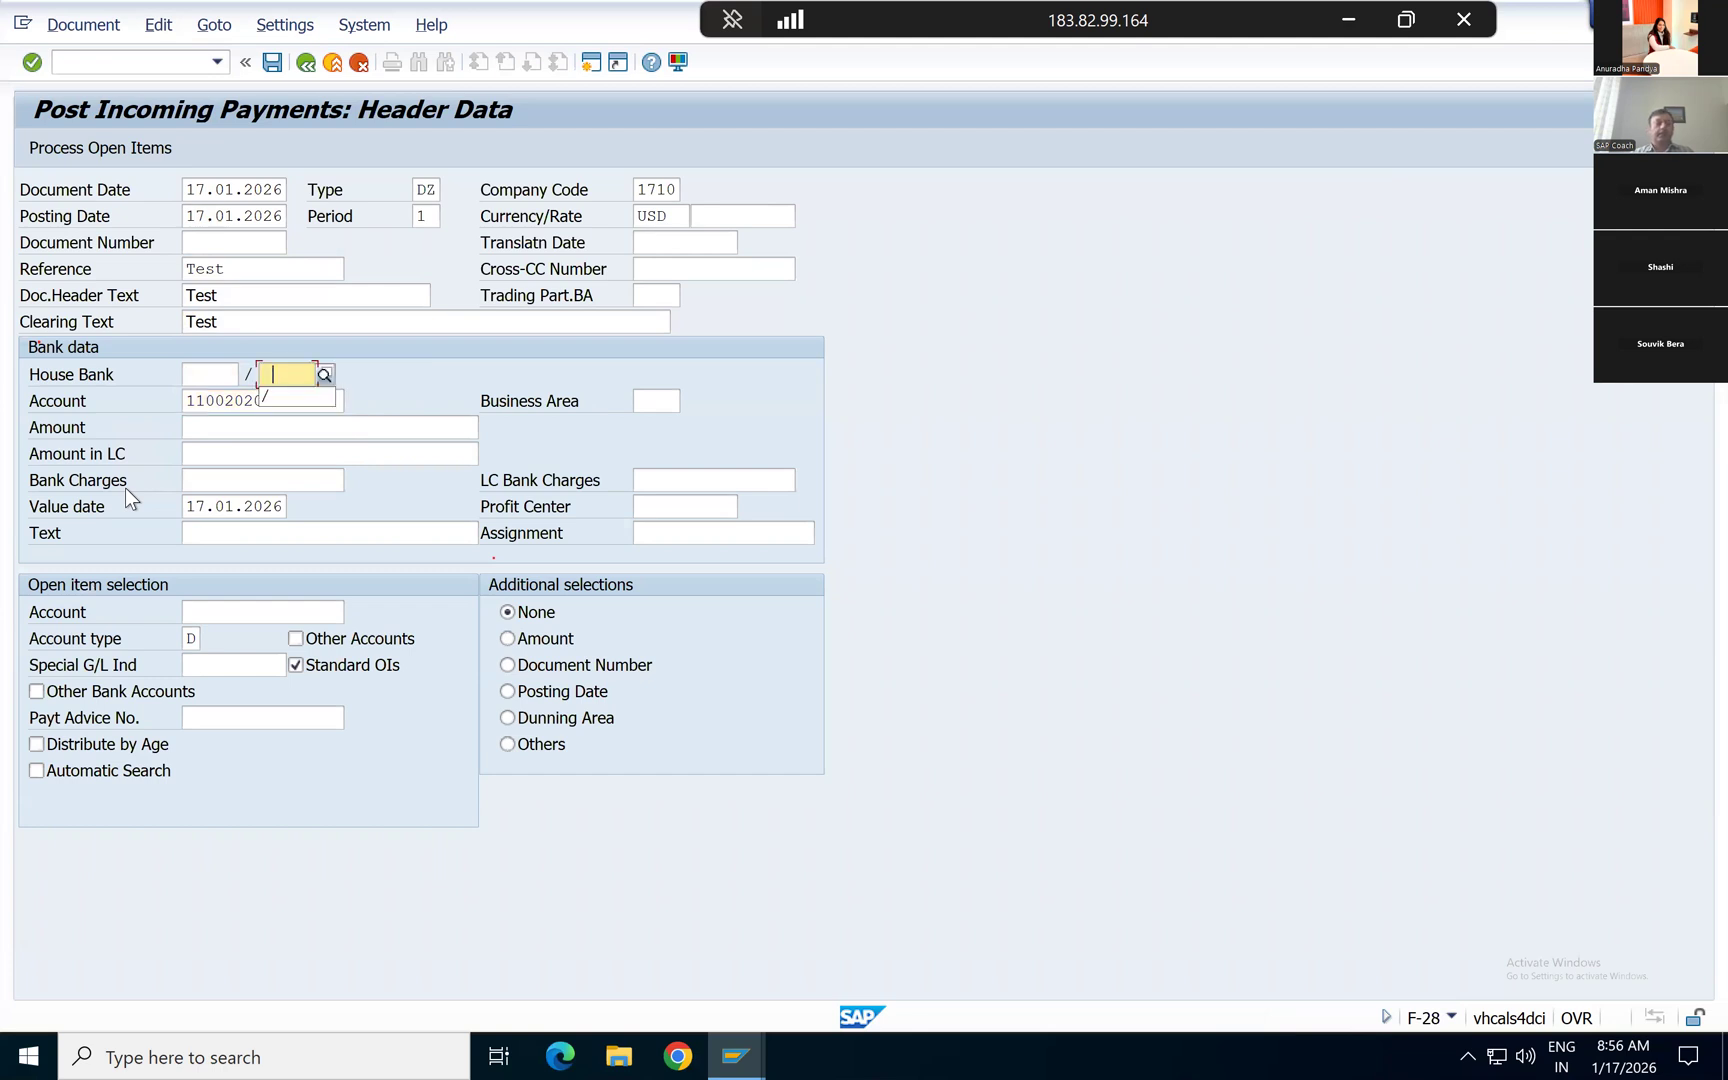
pyautogui.hotkey('shift', 'Tab')
pyautogui.press('Return')
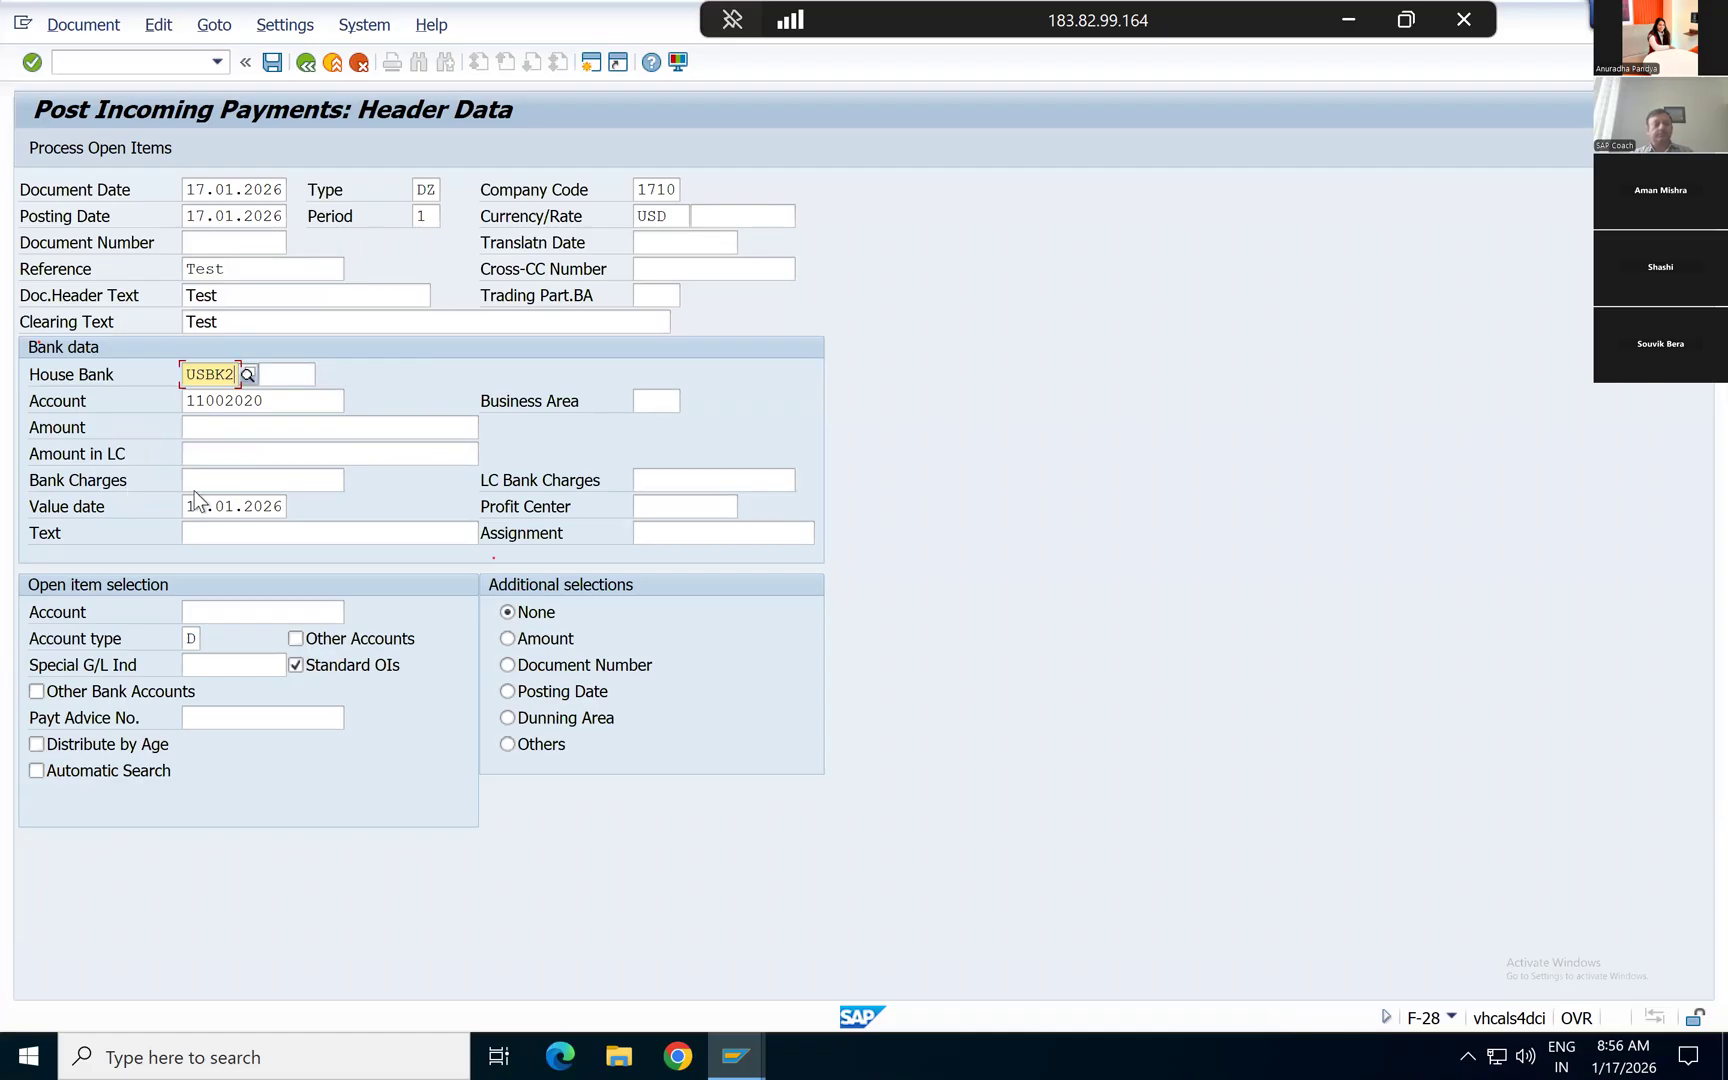
# Step: Check the two Test invoice amounts in the customer line item list and set the payment amount to 20400
pyautogui.click(240, 427)
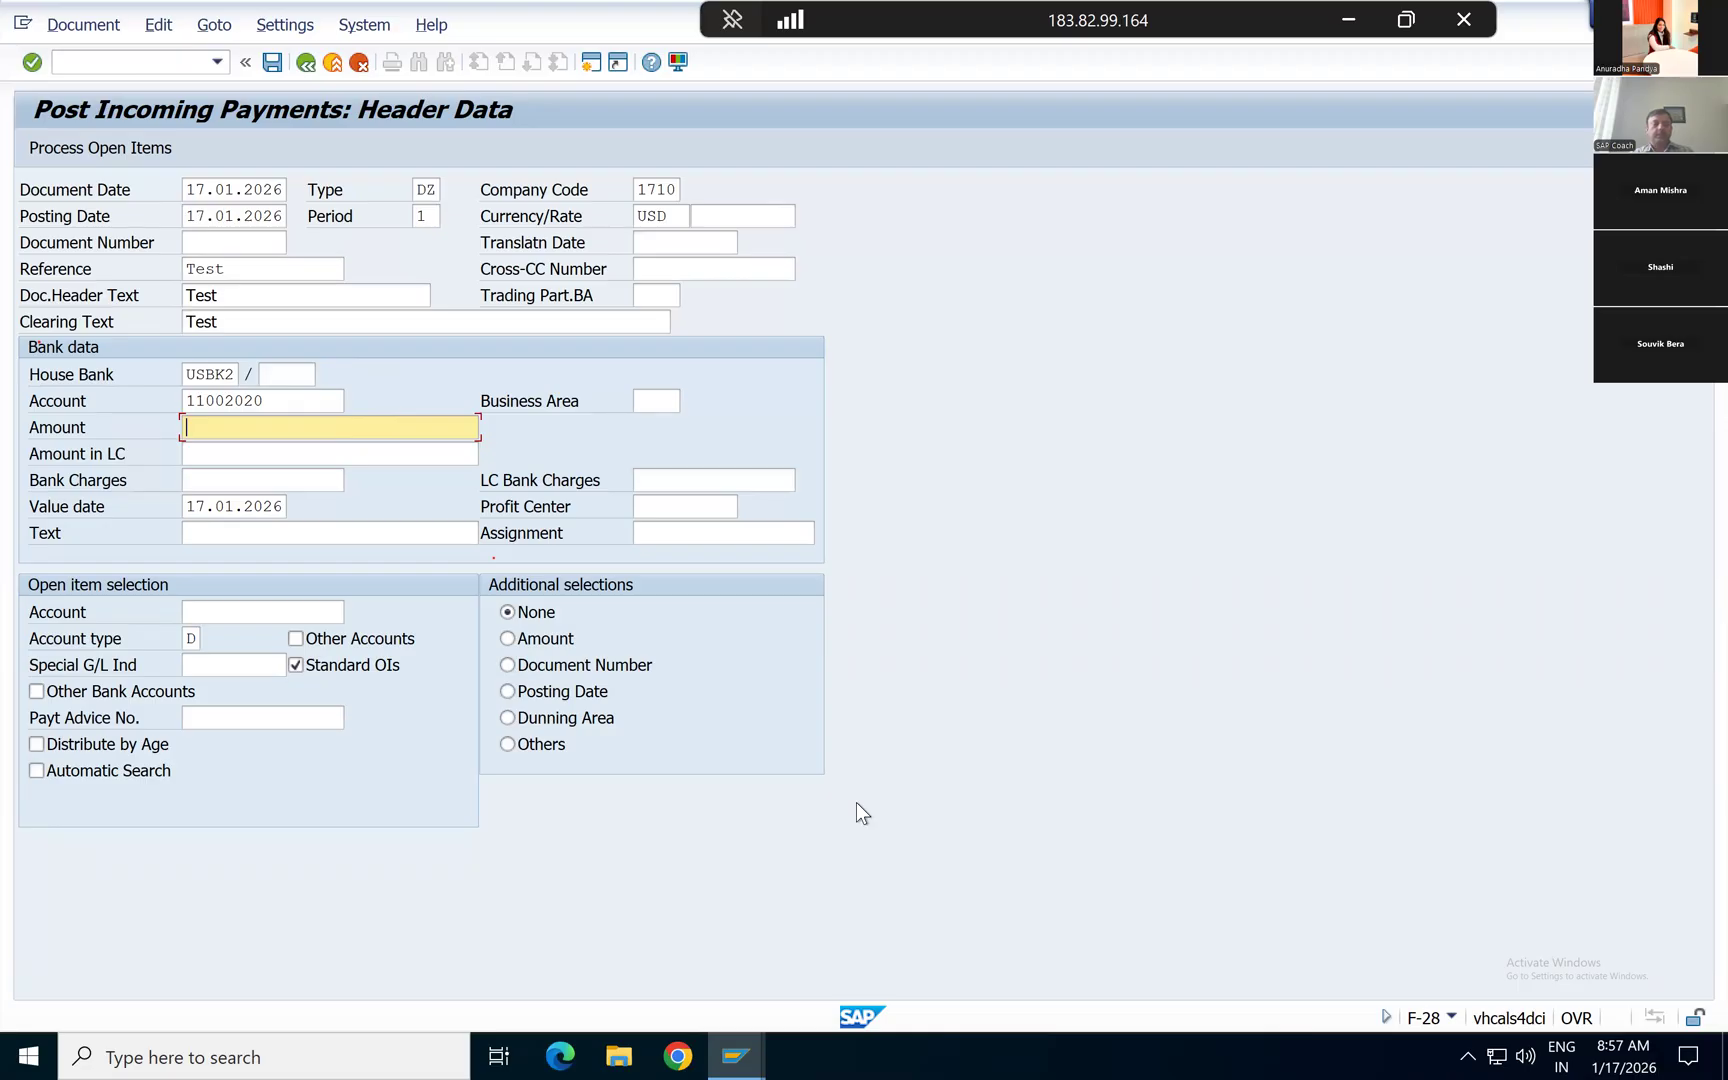
pyautogui.hotkey('alt', 'Tab')
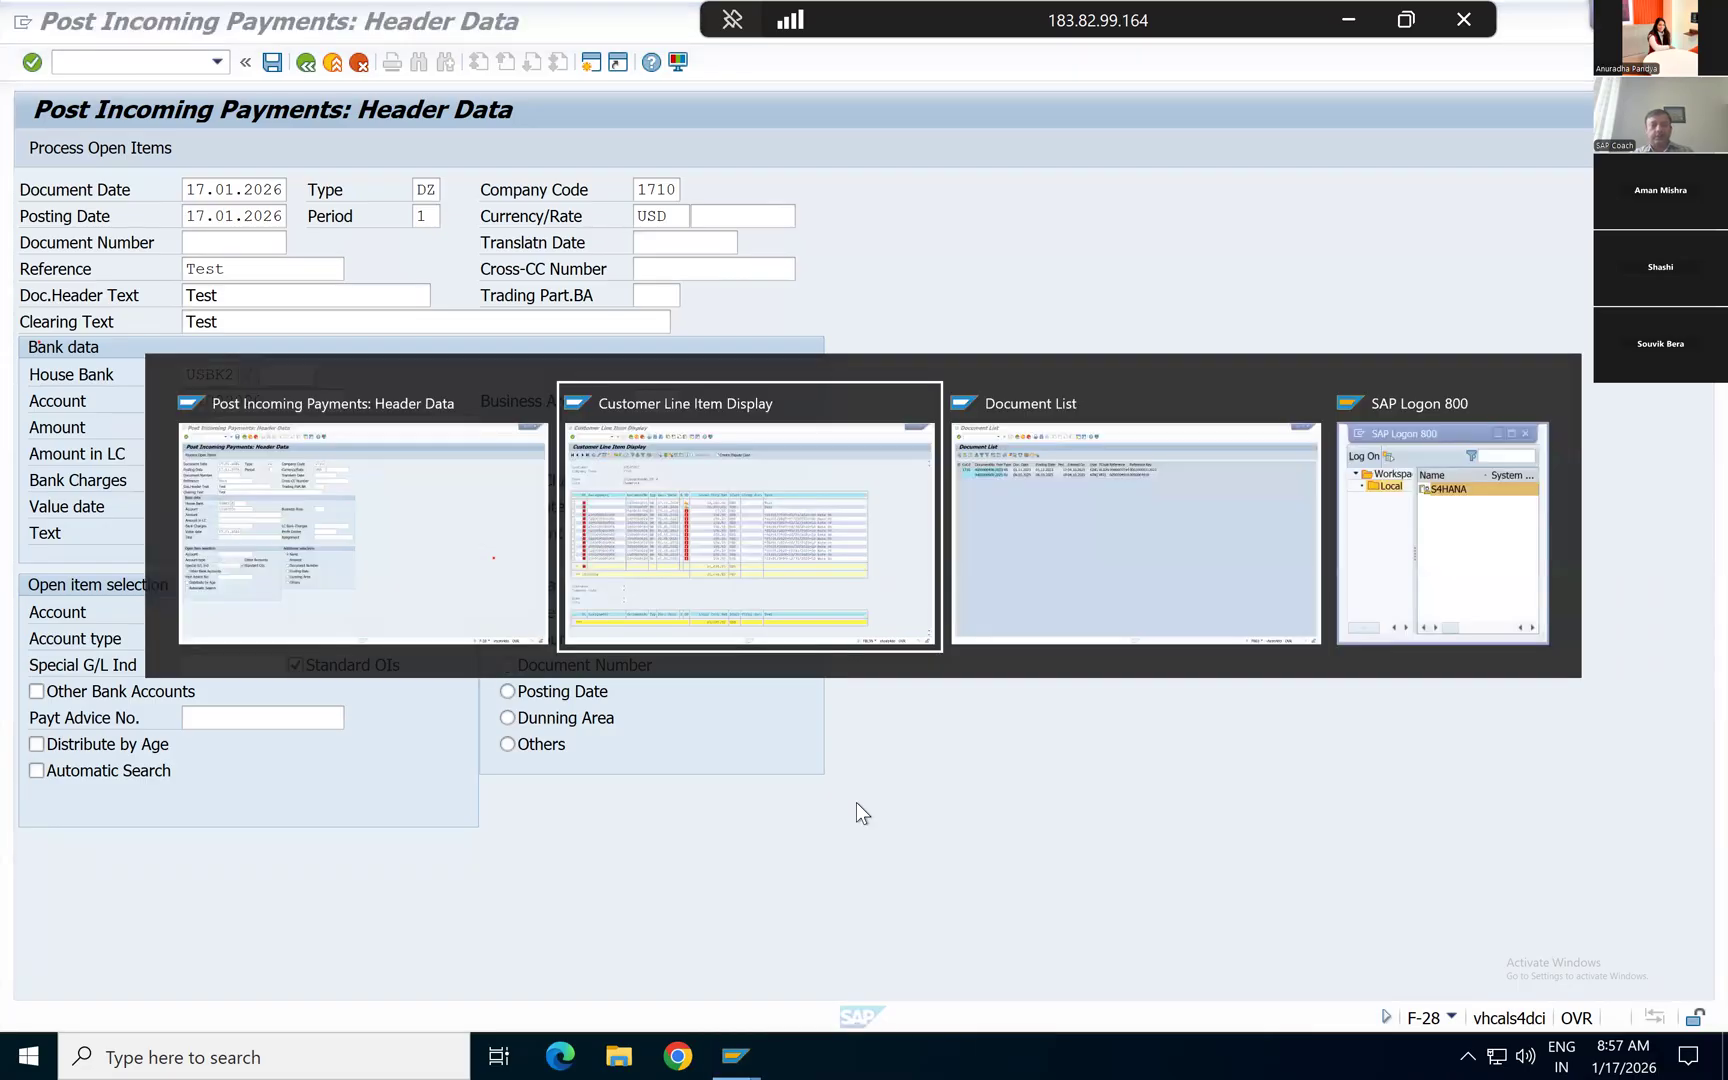
pyautogui.click(641, 373)
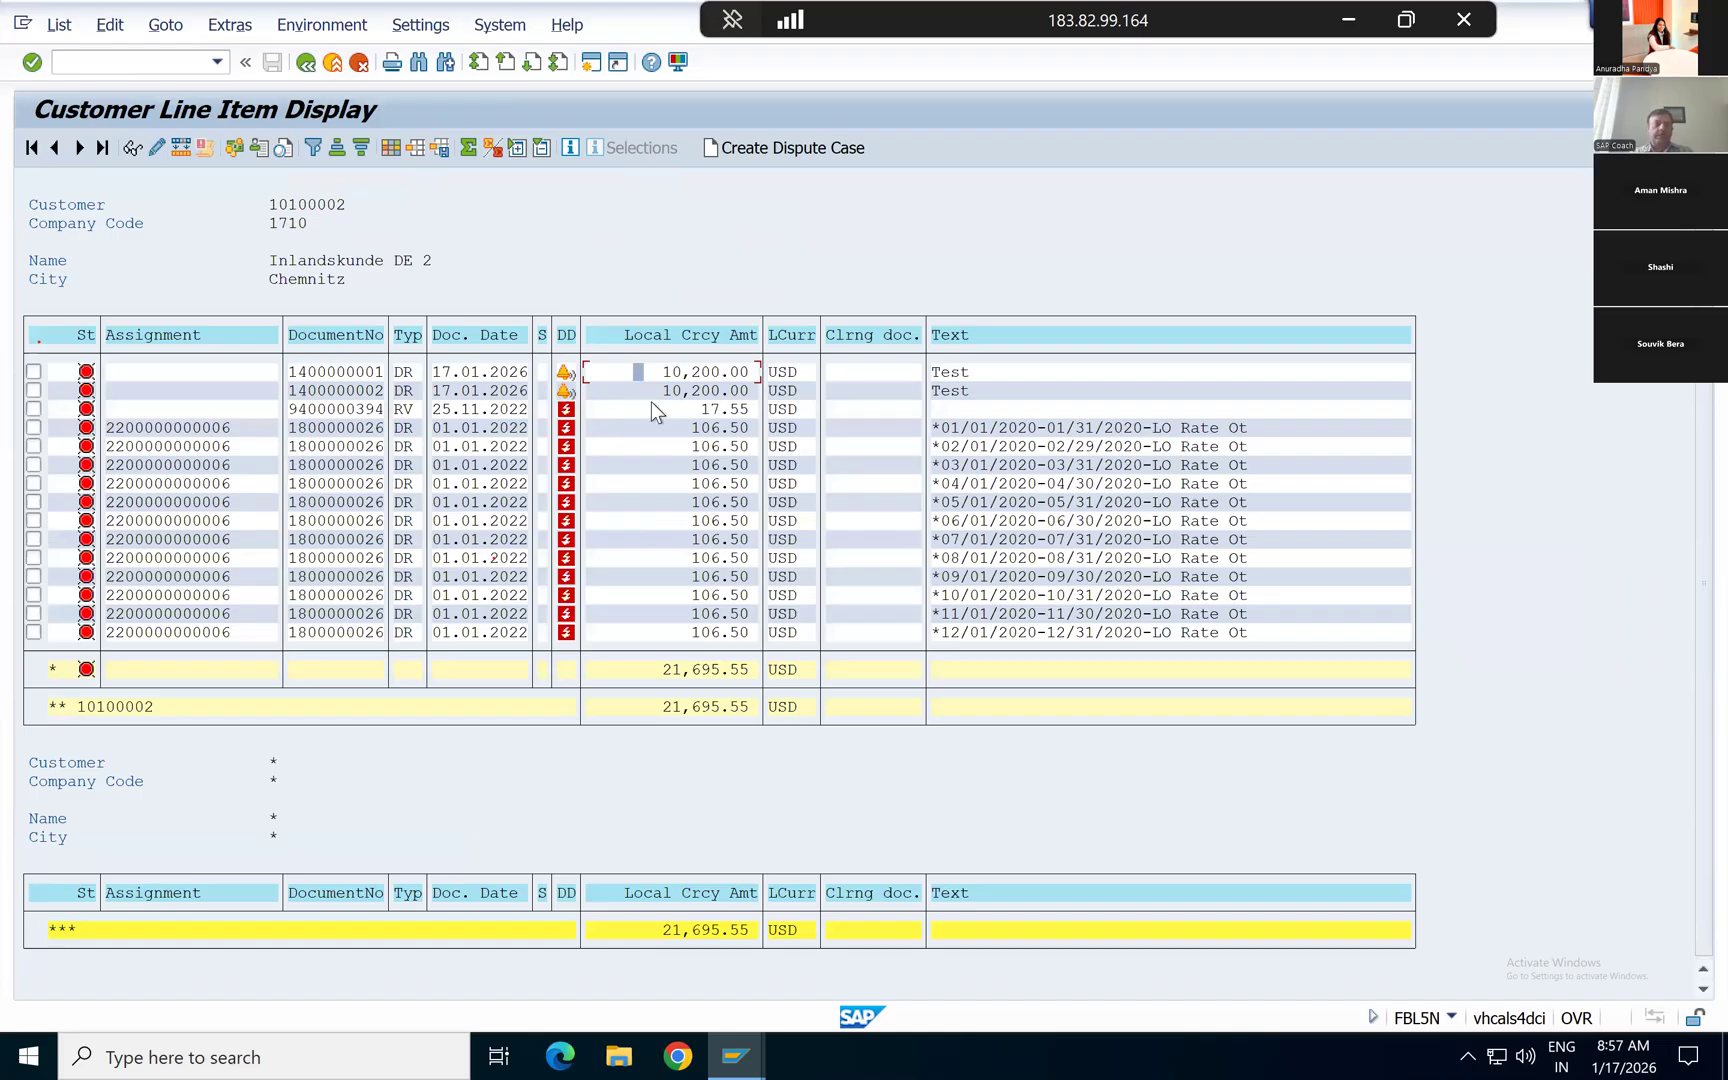
pyautogui.press('F3')
pyautogui.write('20400')
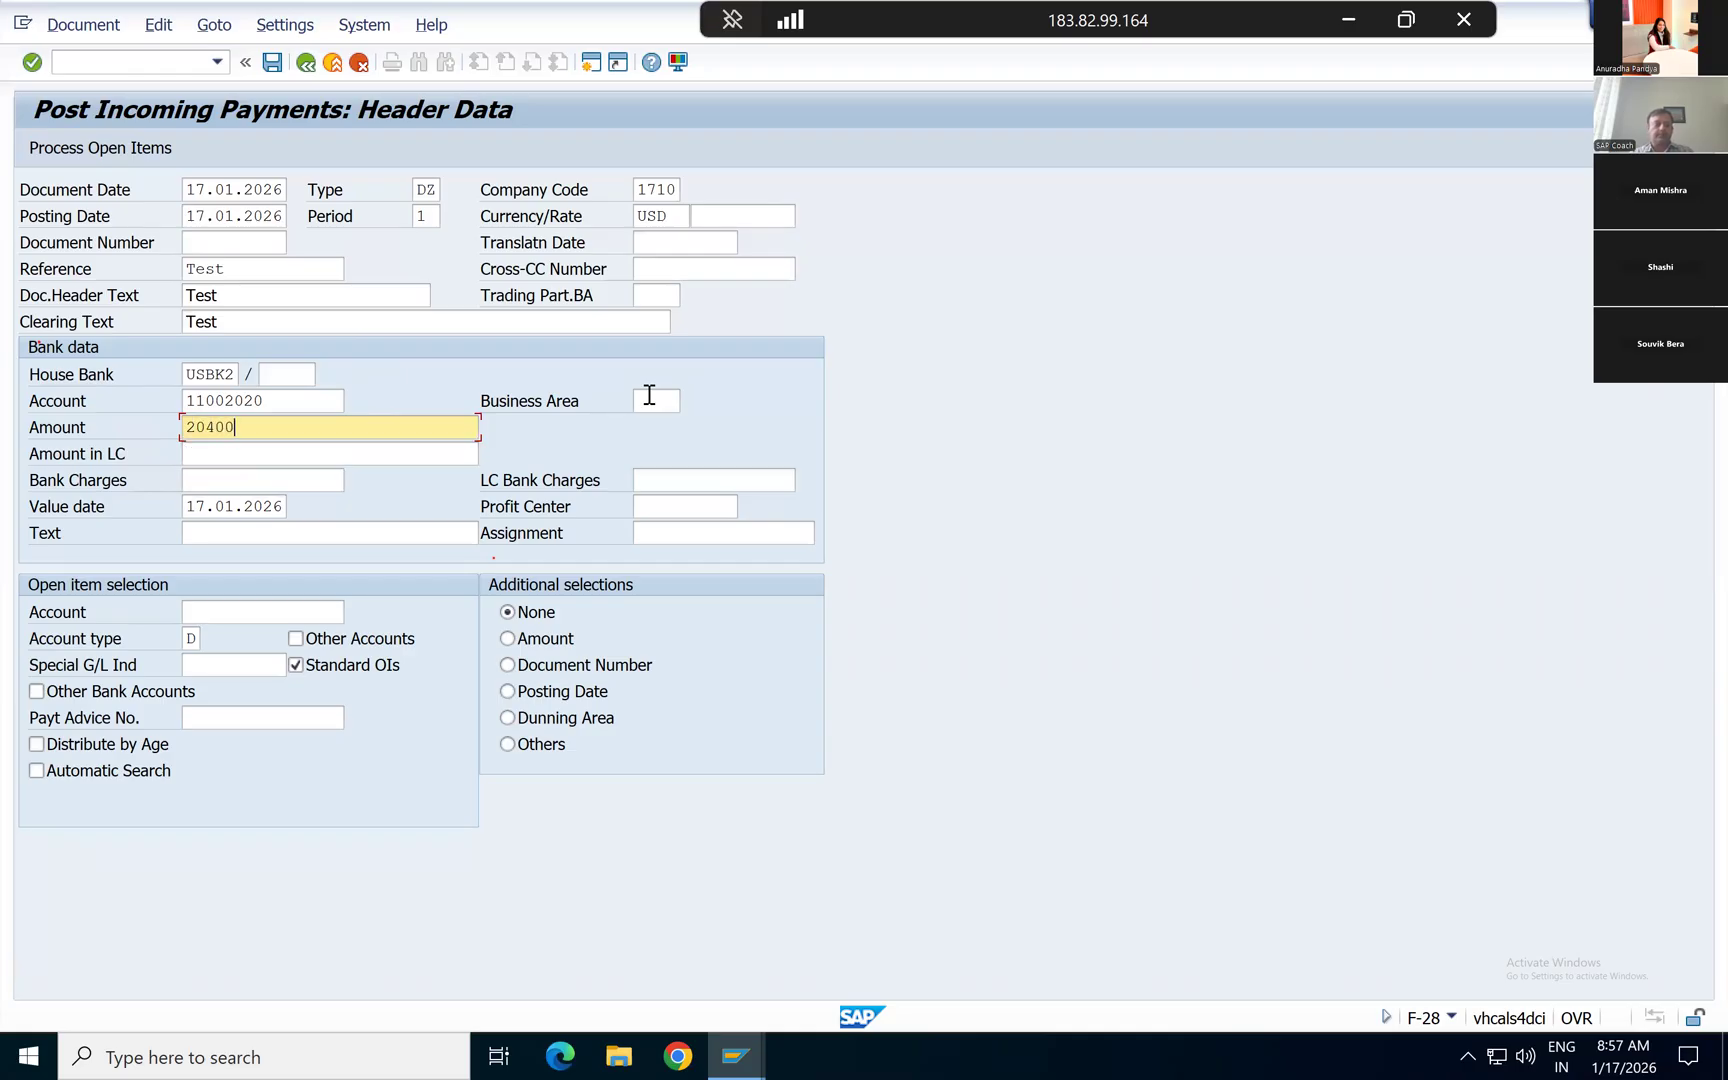
pyautogui.press('Tab')
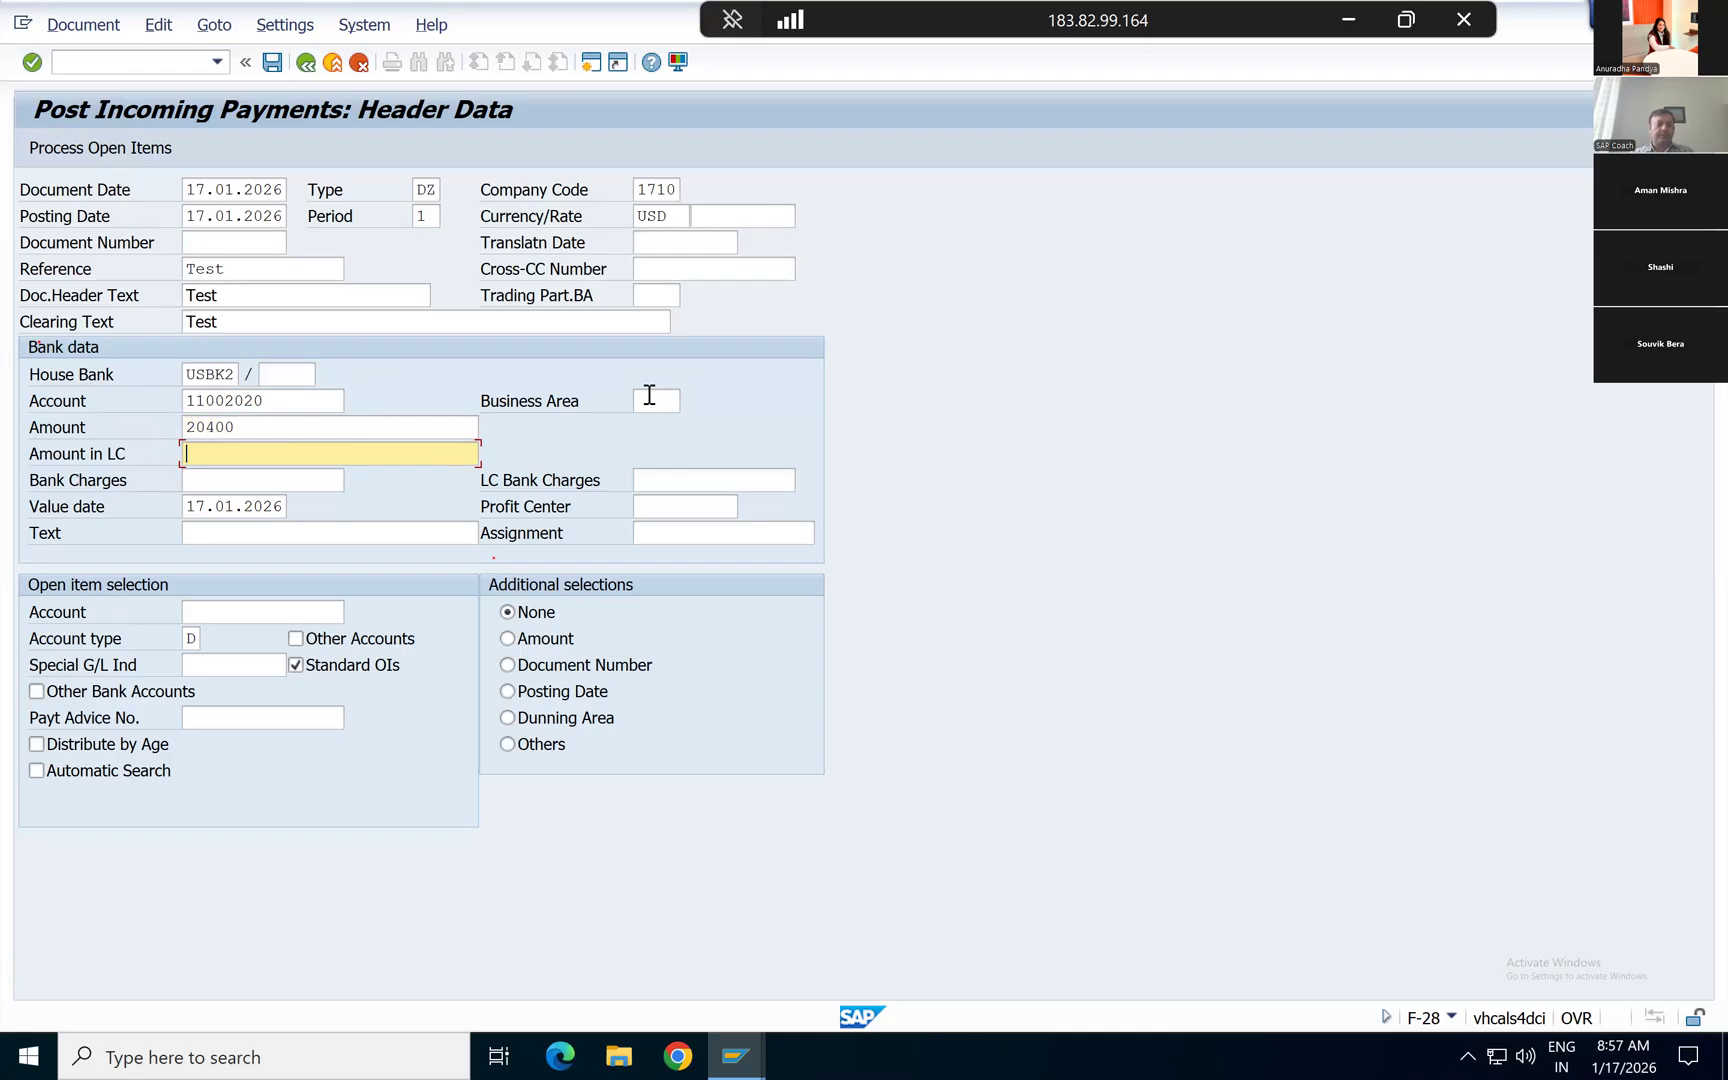
# Step: Enter Test as the line item text in the payment's bank data
pyautogui.press('Tab')
pyautogui.press('Down')
pyautogui.press('Down')
pyautogui.press('Down')
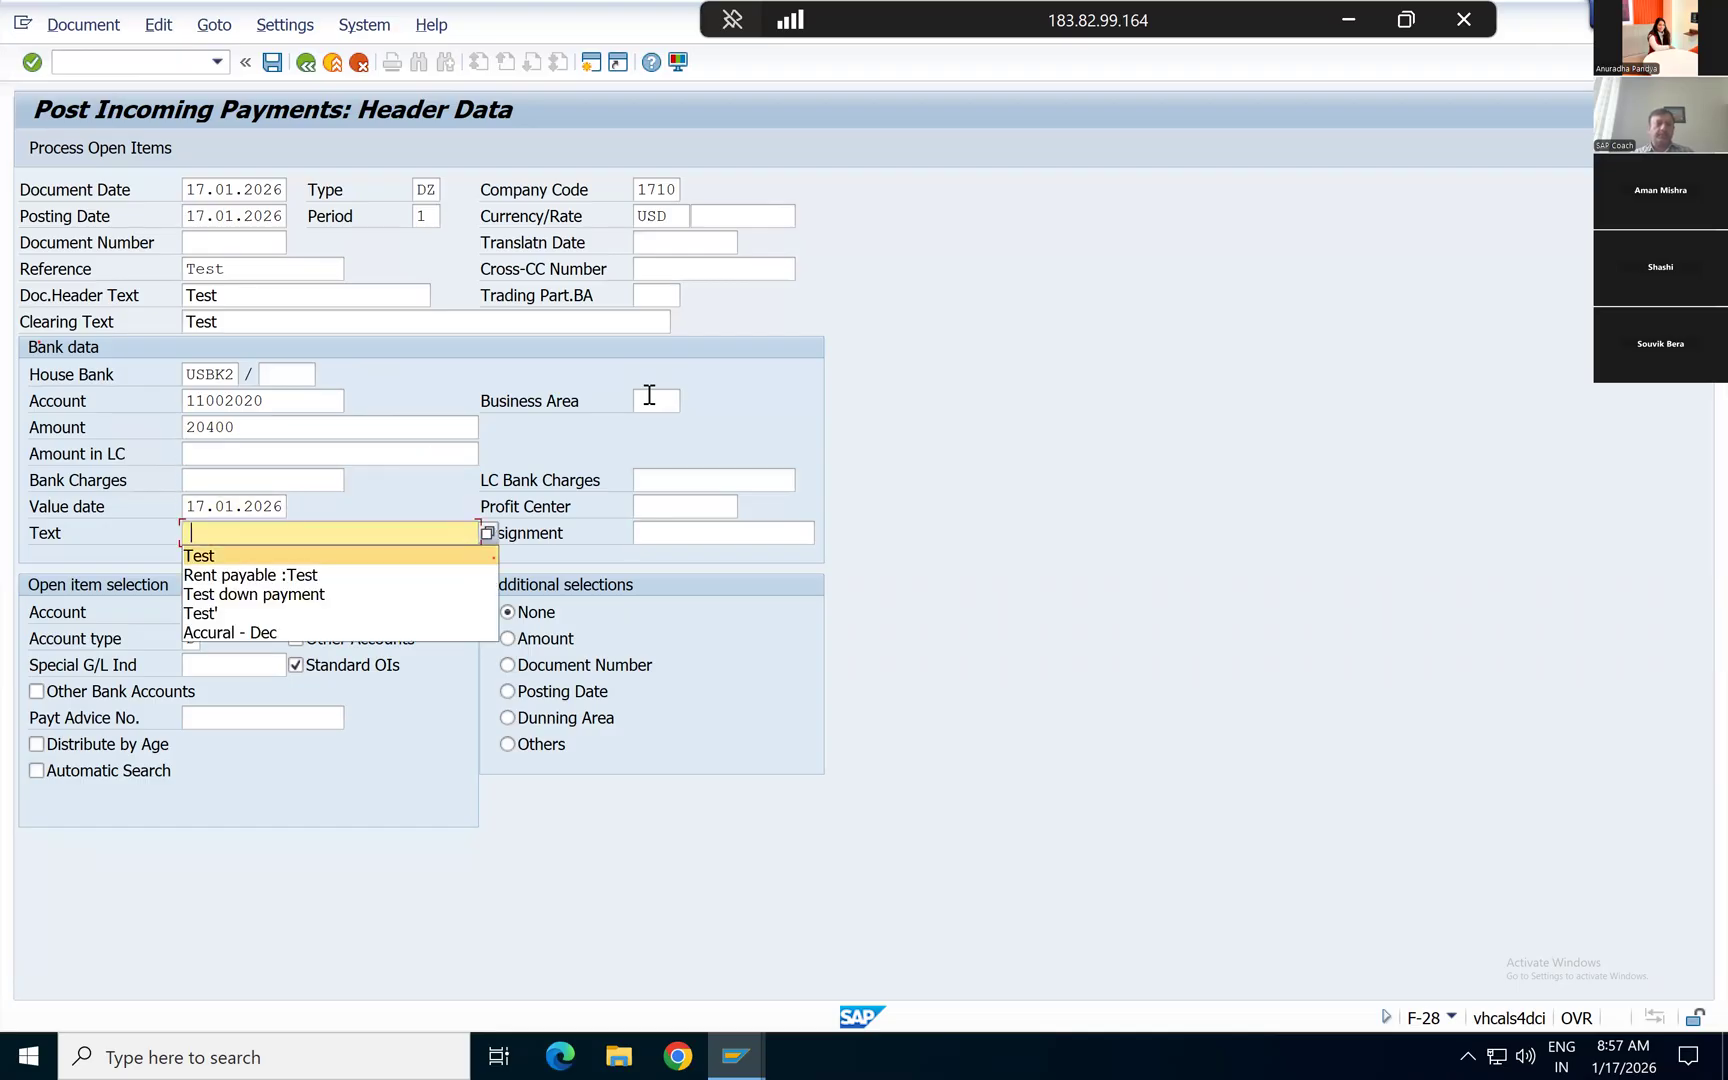
pyautogui.press('Return')
pyautogui.press('Up')
pyautogui.press('Up')
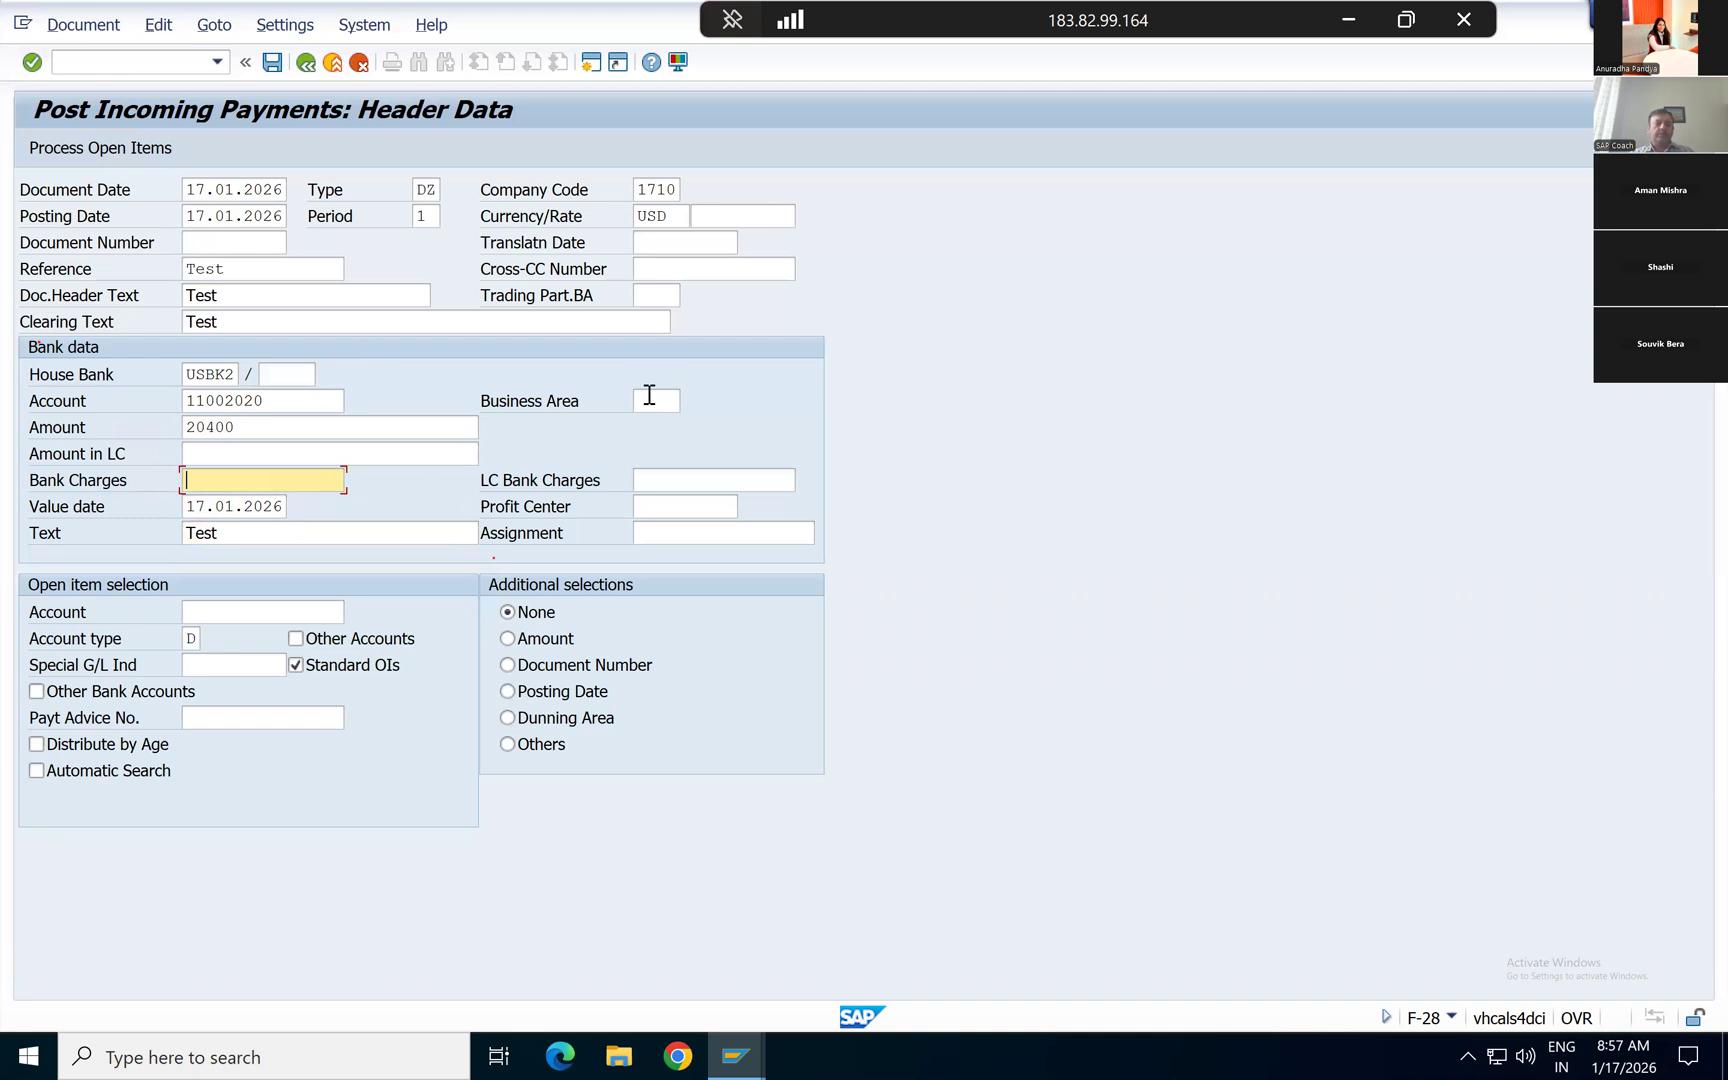
# Step: Set the payment amount to 20300 and enter bank charges of 100
pyautogui.press('Up')
pyautogui.press('Up')
pyautogui.press('Right')
pyautogui.press('Right')
pyautogui.press('Right')
pyautogui.press('Left')
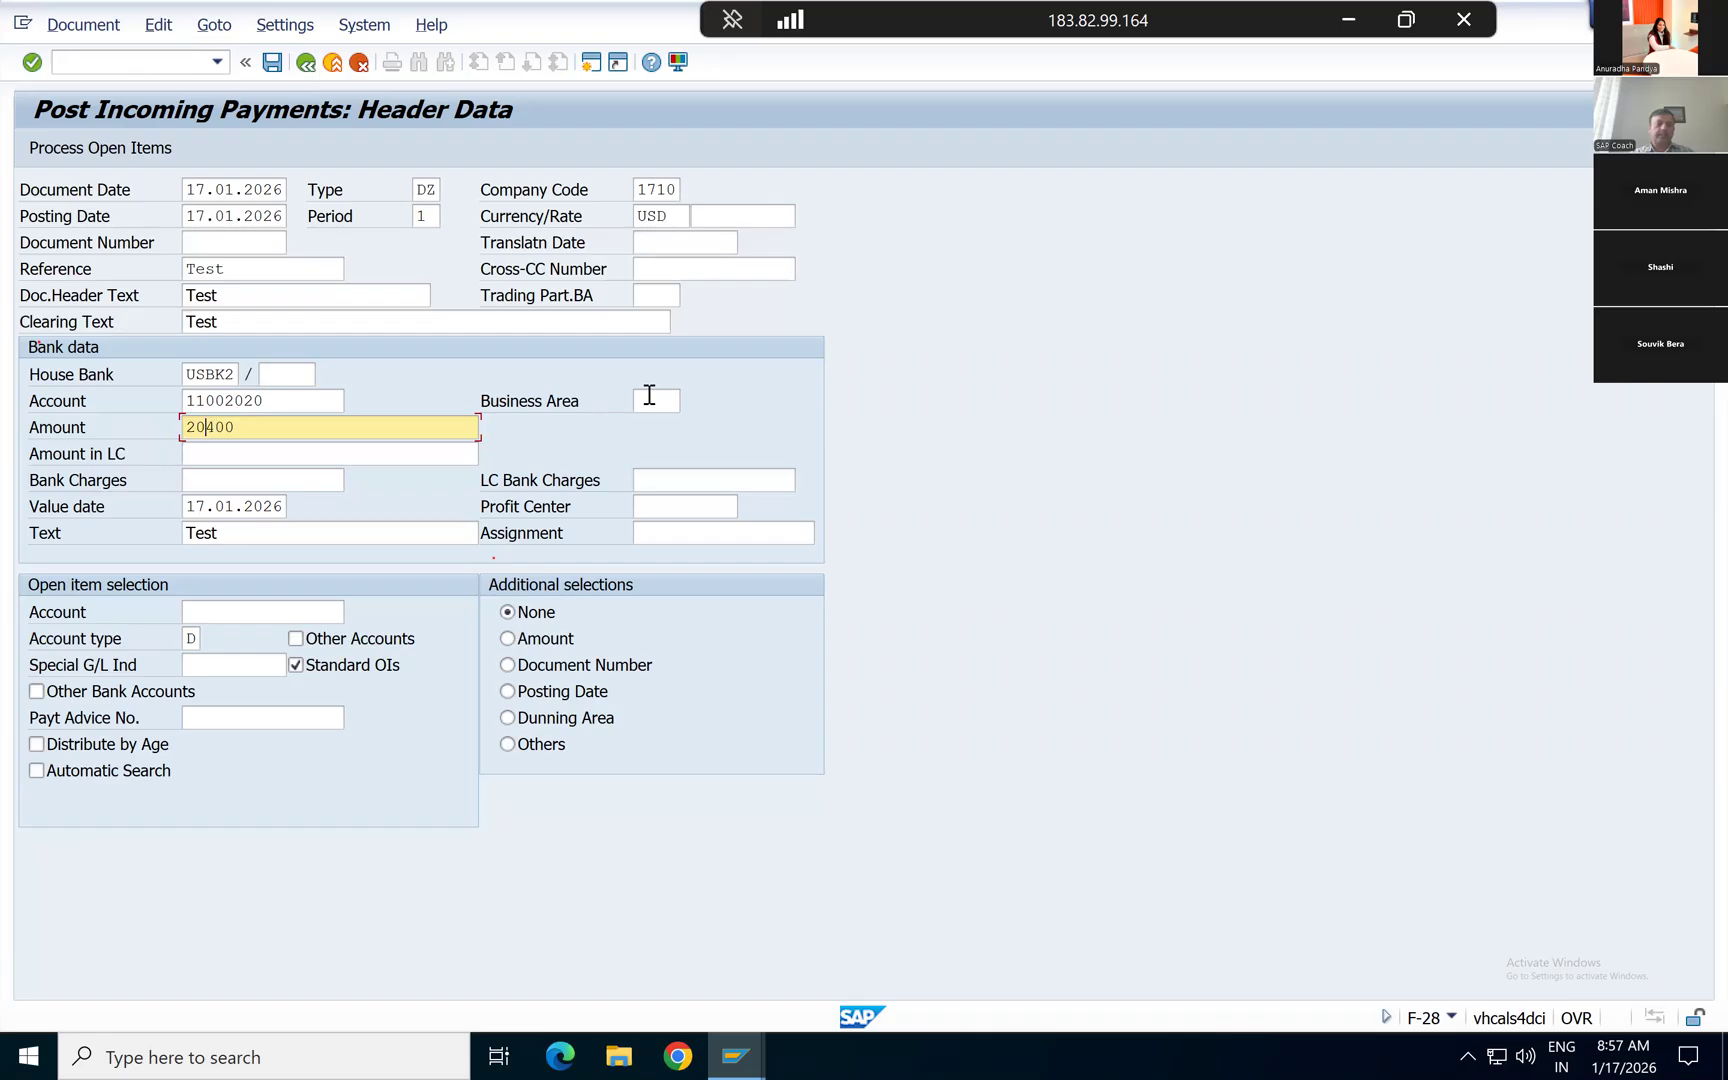
pyautogui.write('3')
pyautogui.press('Down')
pyautogui.press('Down')
pyautogui.write('100')
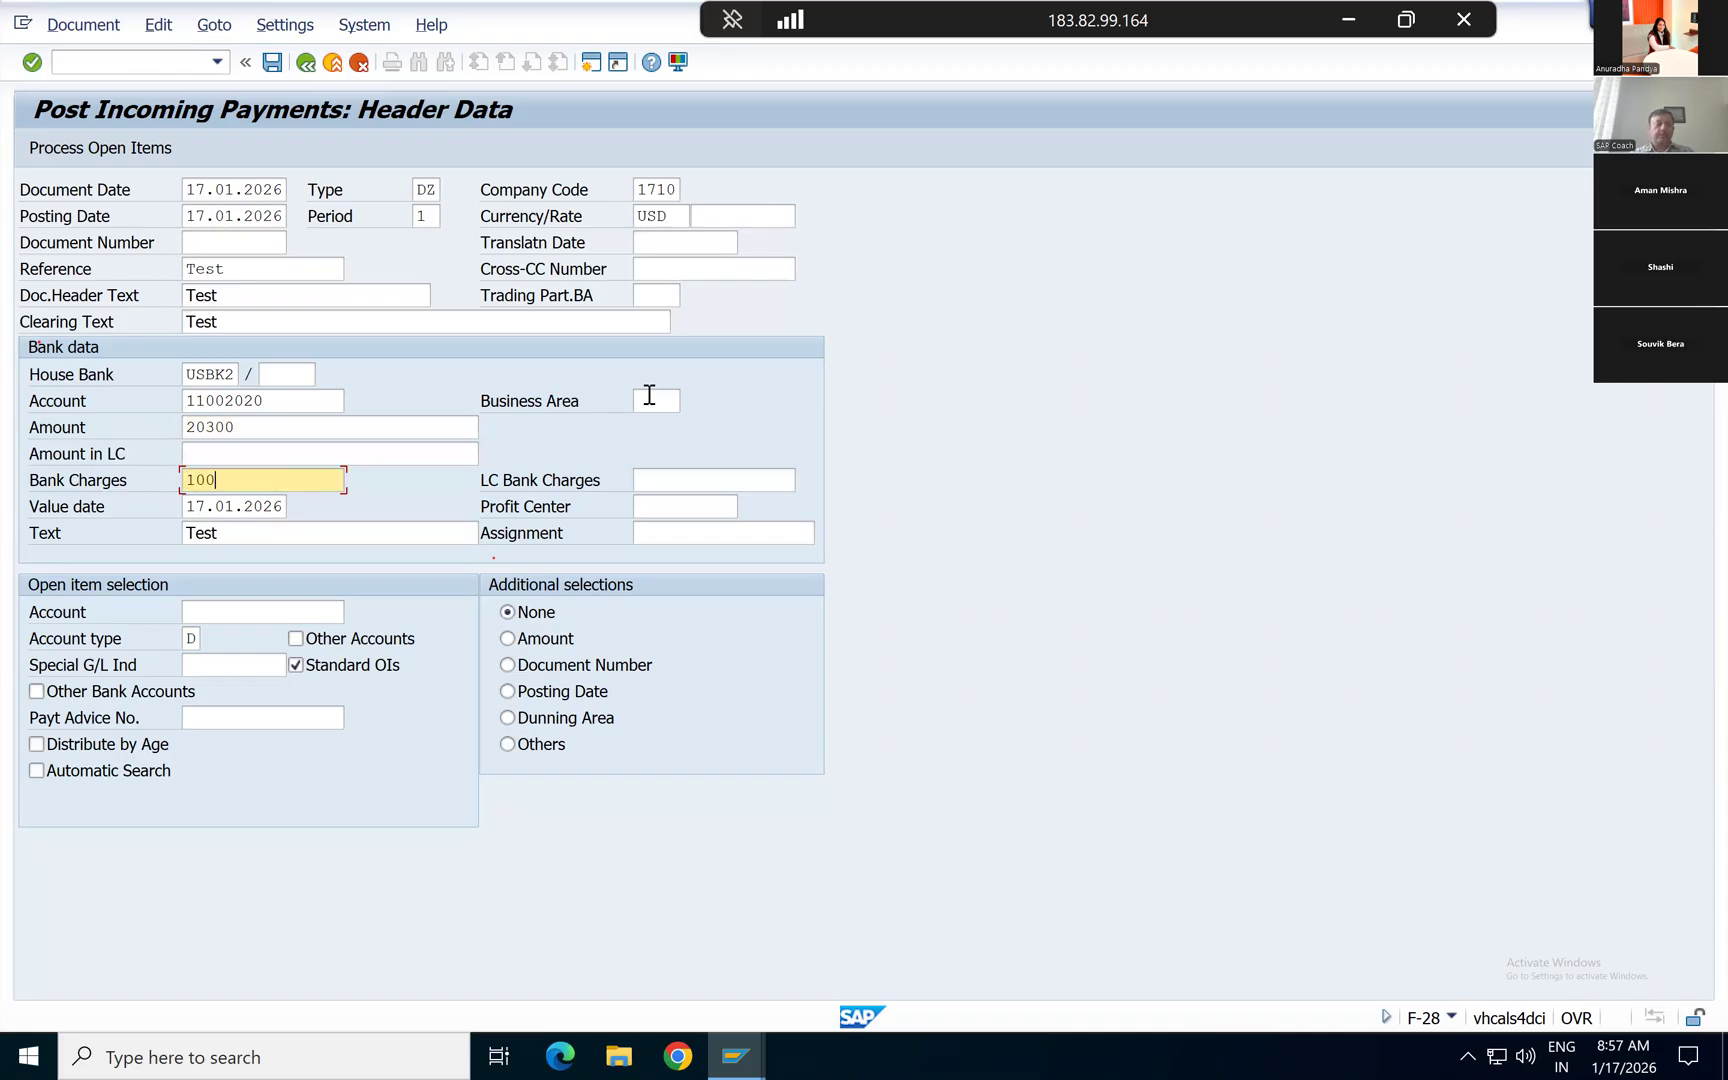
# Step: Remove the bank charges from the payment's bank data
pyautogui.click(256, 428)
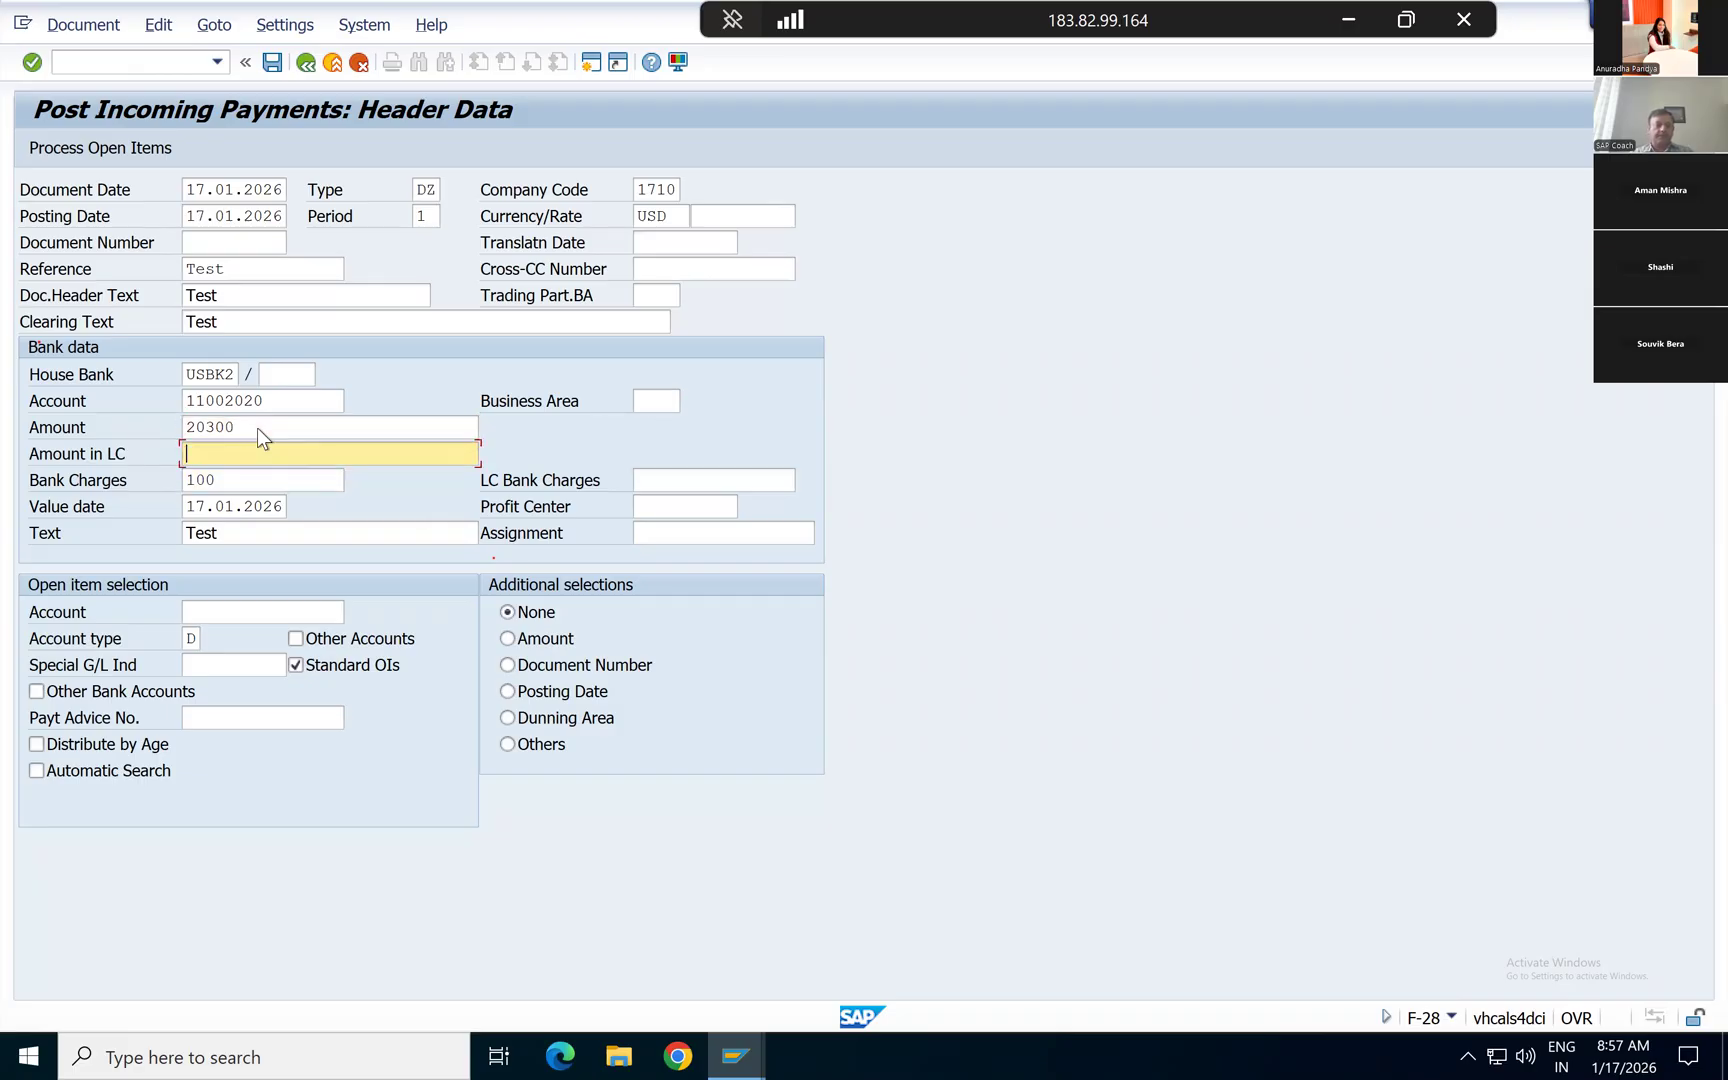
pyautogui.press('Down')
pyautogui.press('Down')
pyautogui.press('Right')
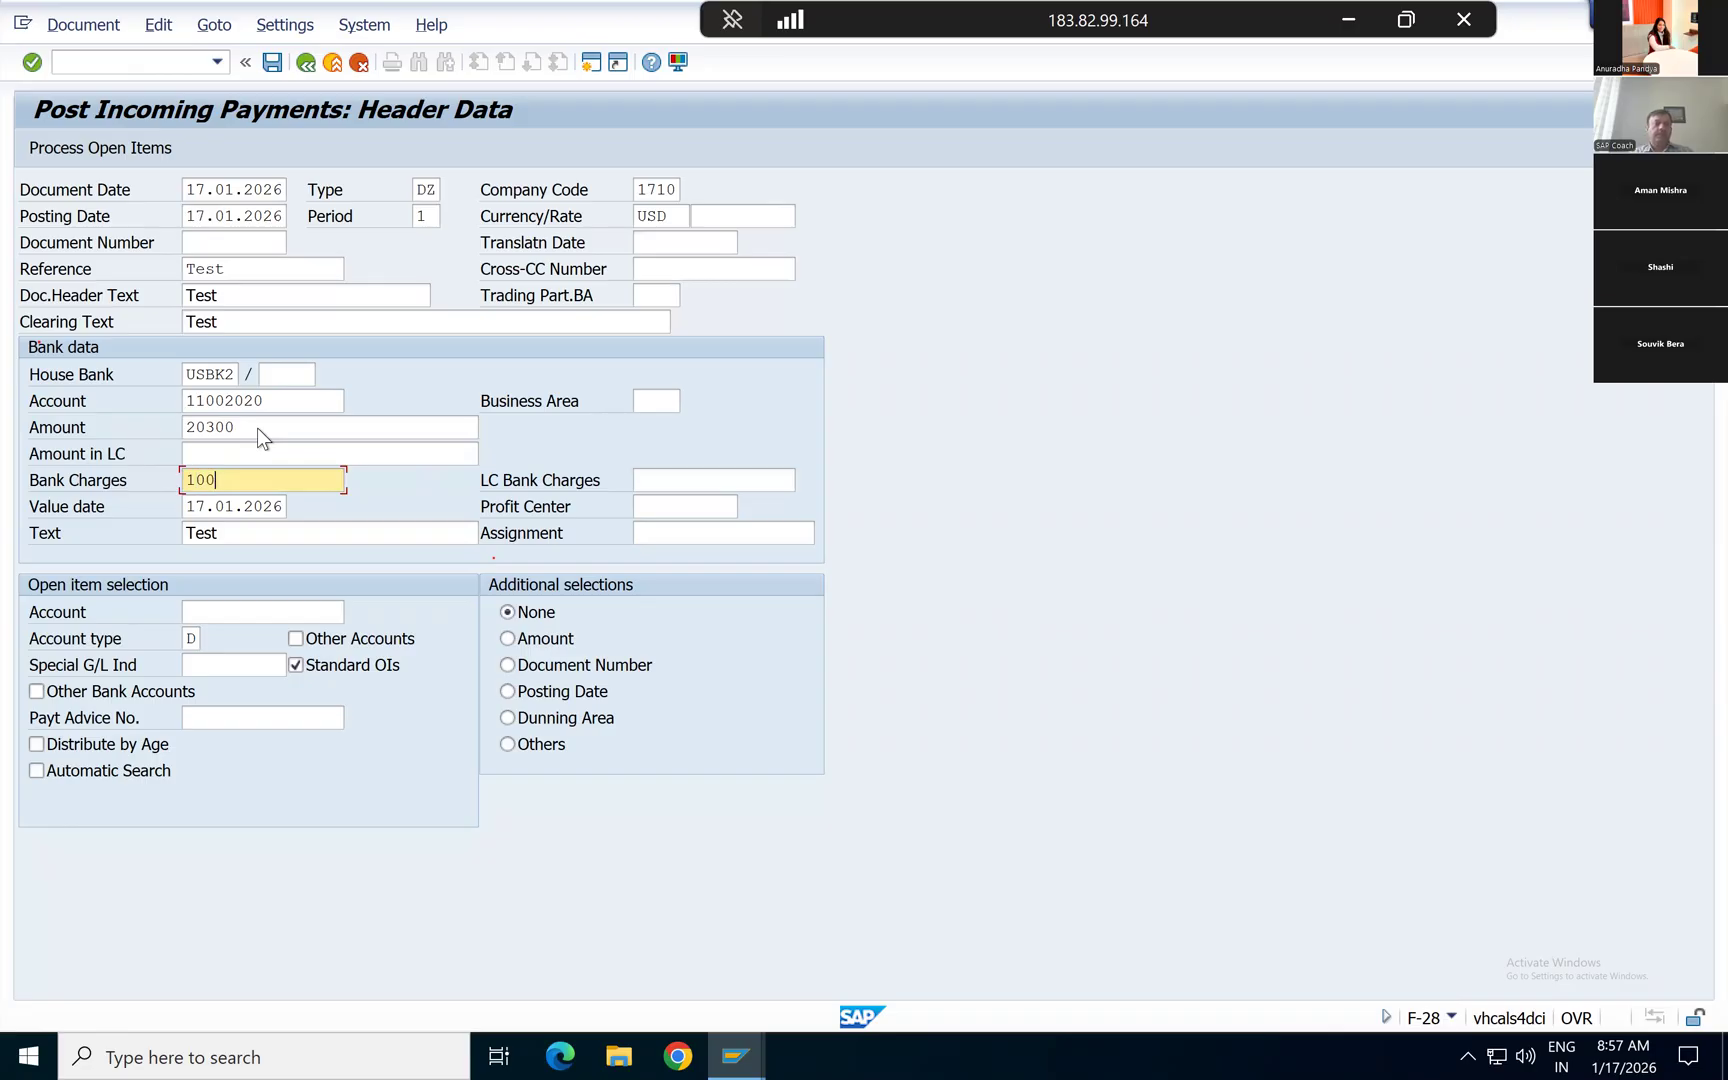
pyautogui.press('BackSpace')
pyautogui.press('BackSpace')
pyautogui.press('BackSpace')
# Step: Enter 1234 as the assignment in the payment's bank data
pyautogui.click(678, 533)
pyautogui.click(662, 556)
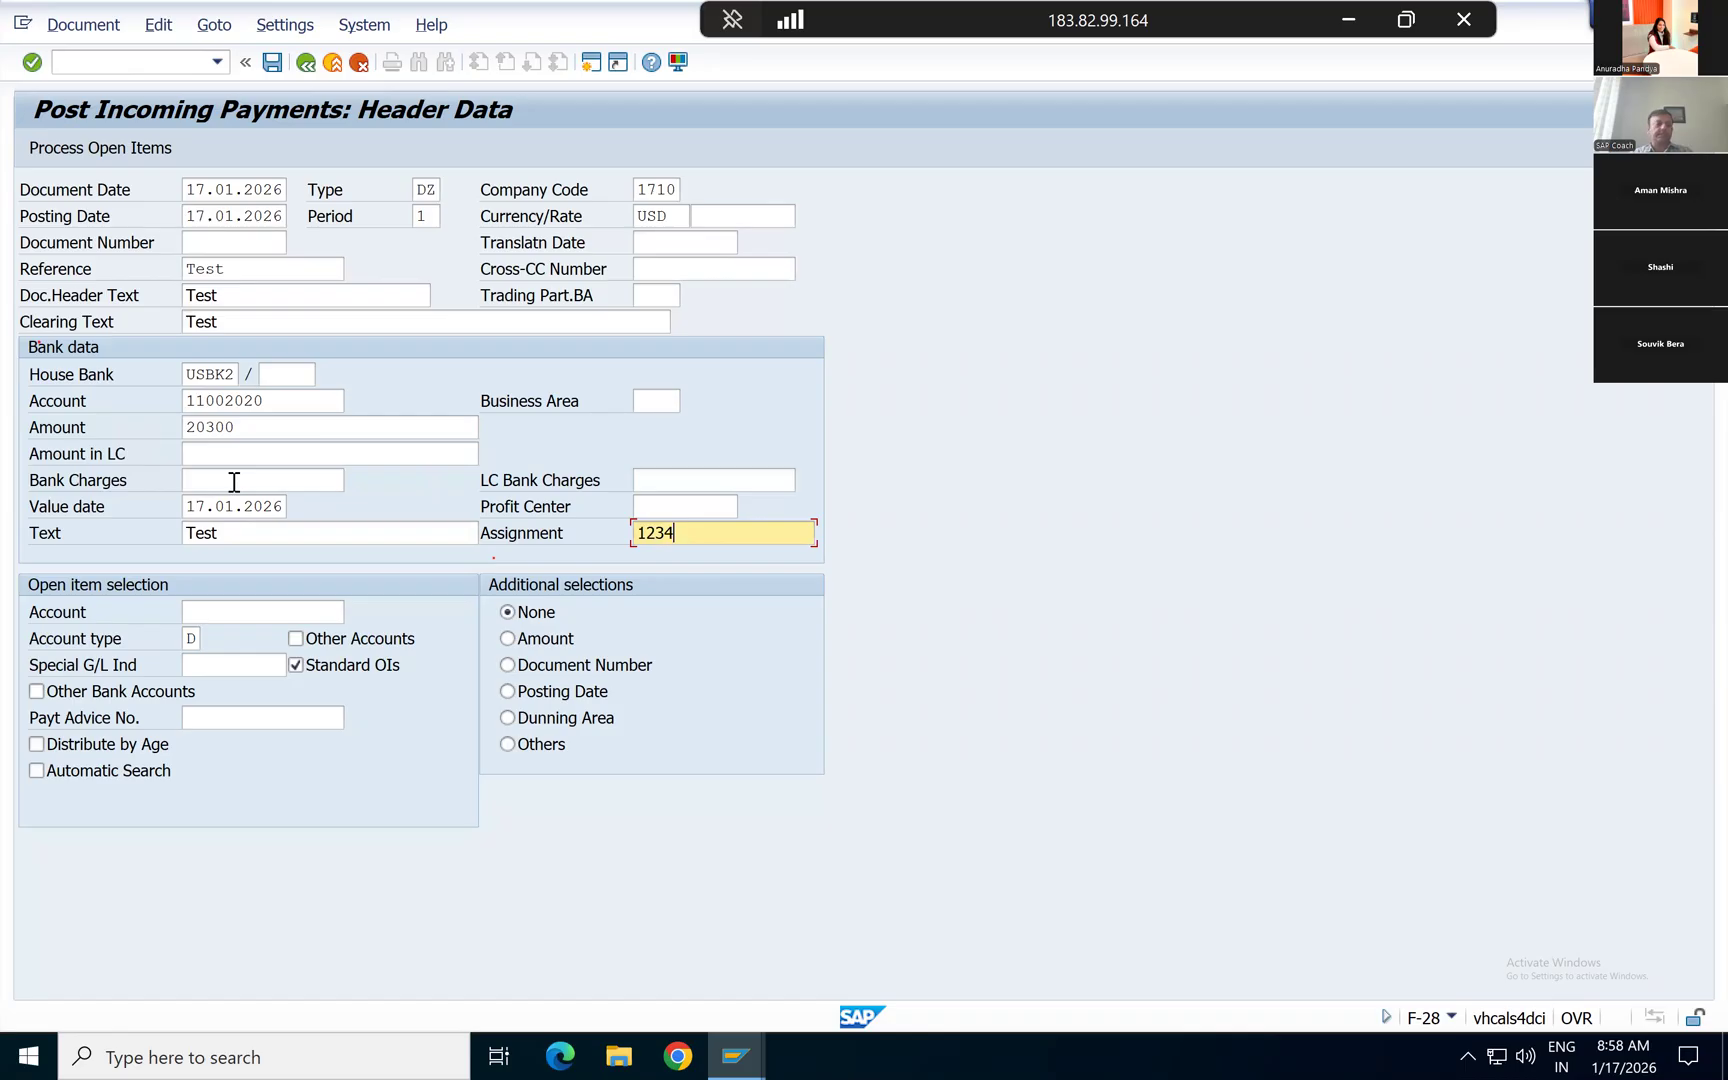
pyautogui.click(218, 482)
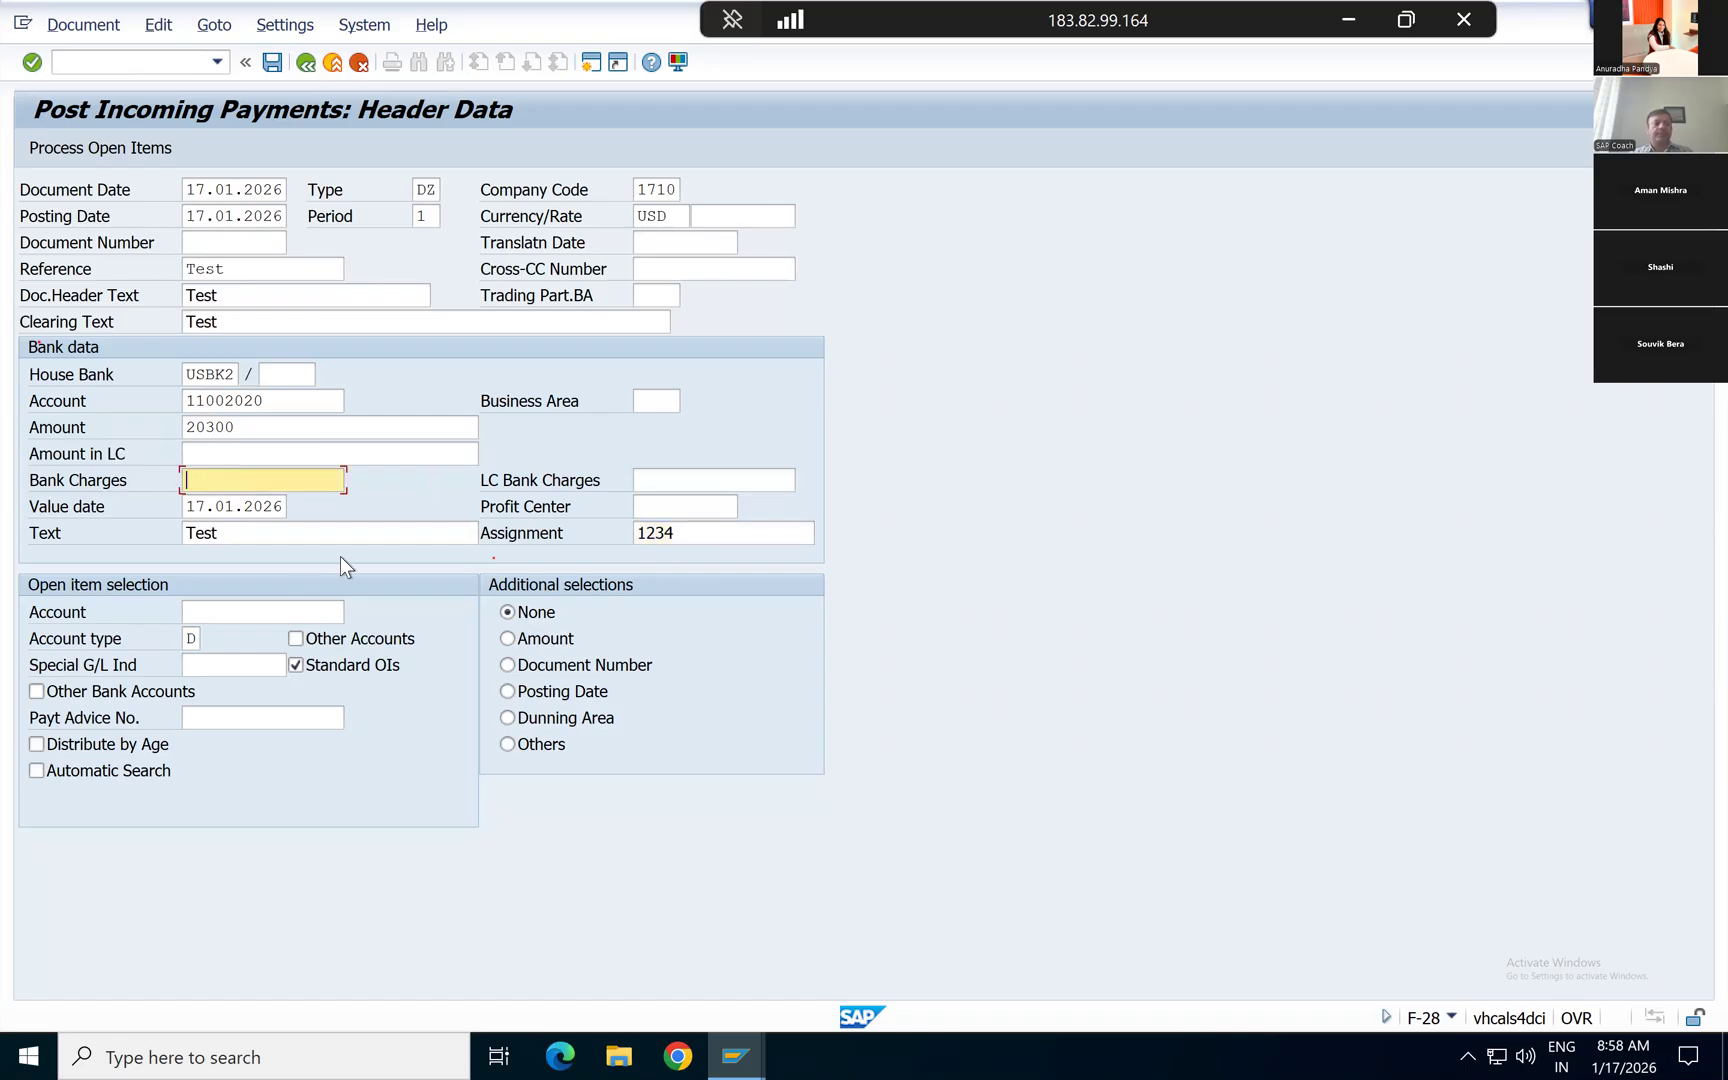
# Step: Copy the customer number from the customer line item list into the payment's open item selection account
pyautogui.click(239, 615)
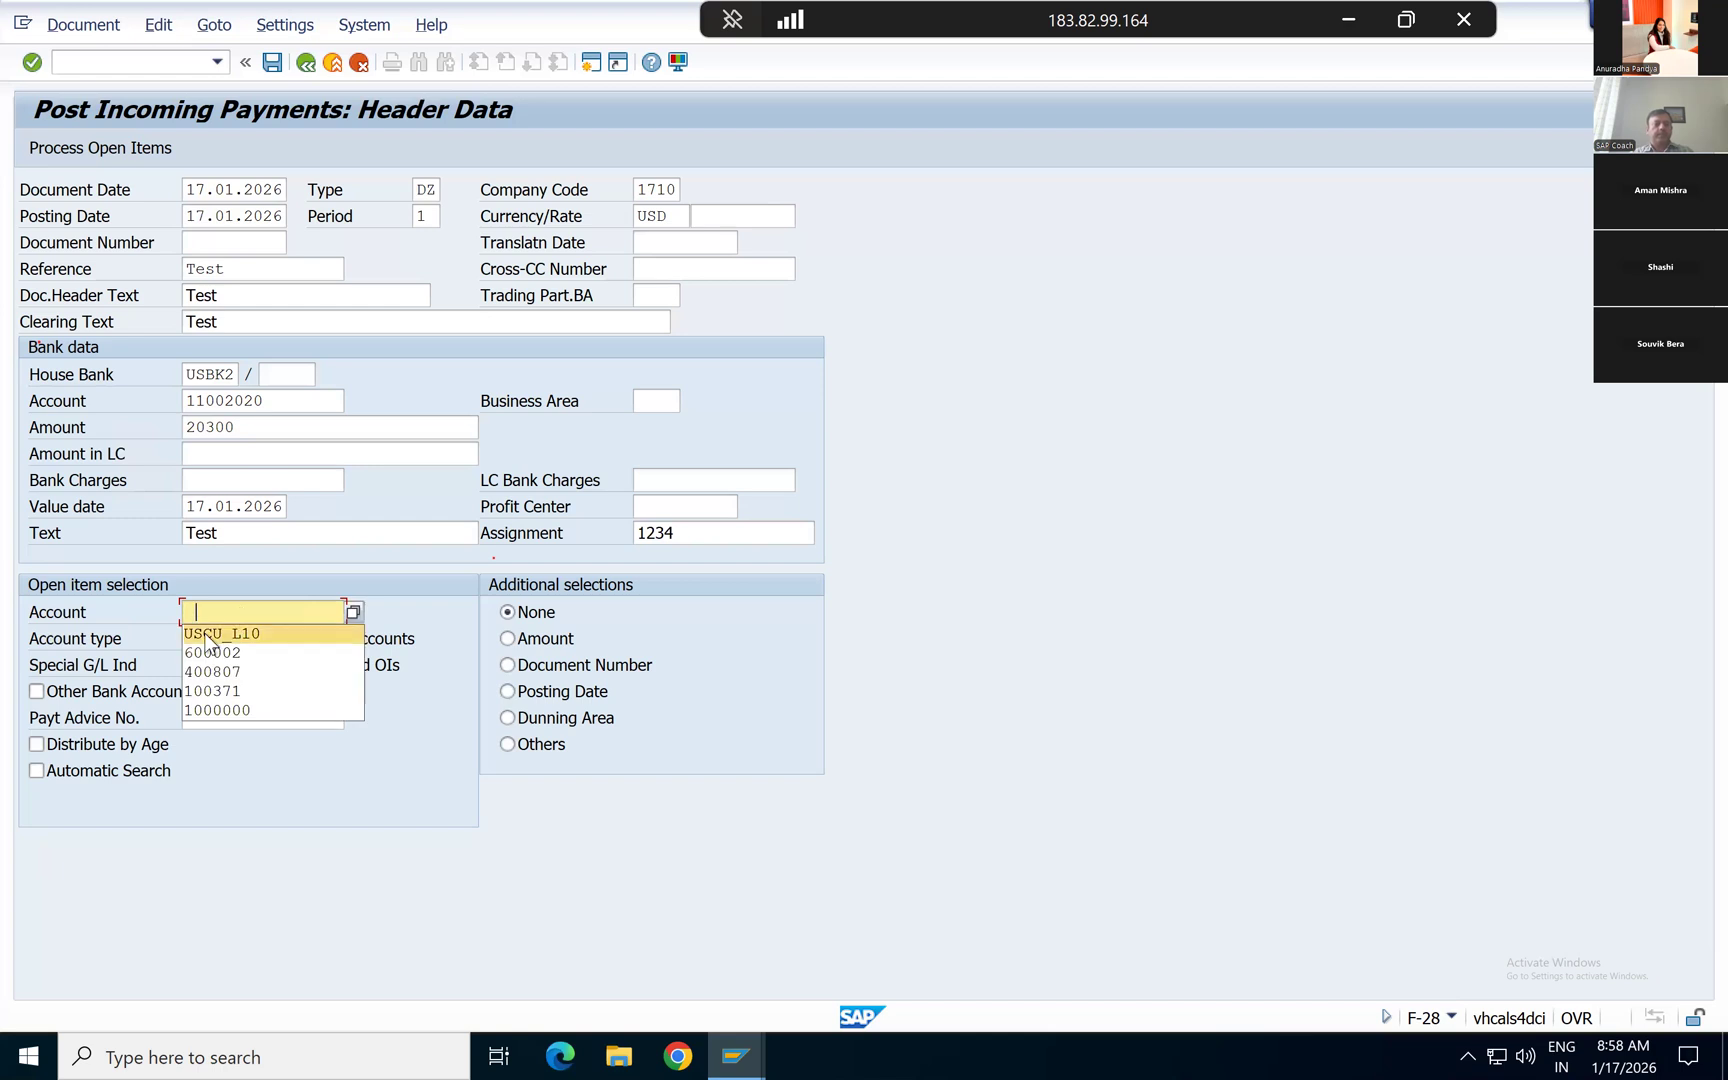
pyautogui.hotkey('alt', 'Tab')
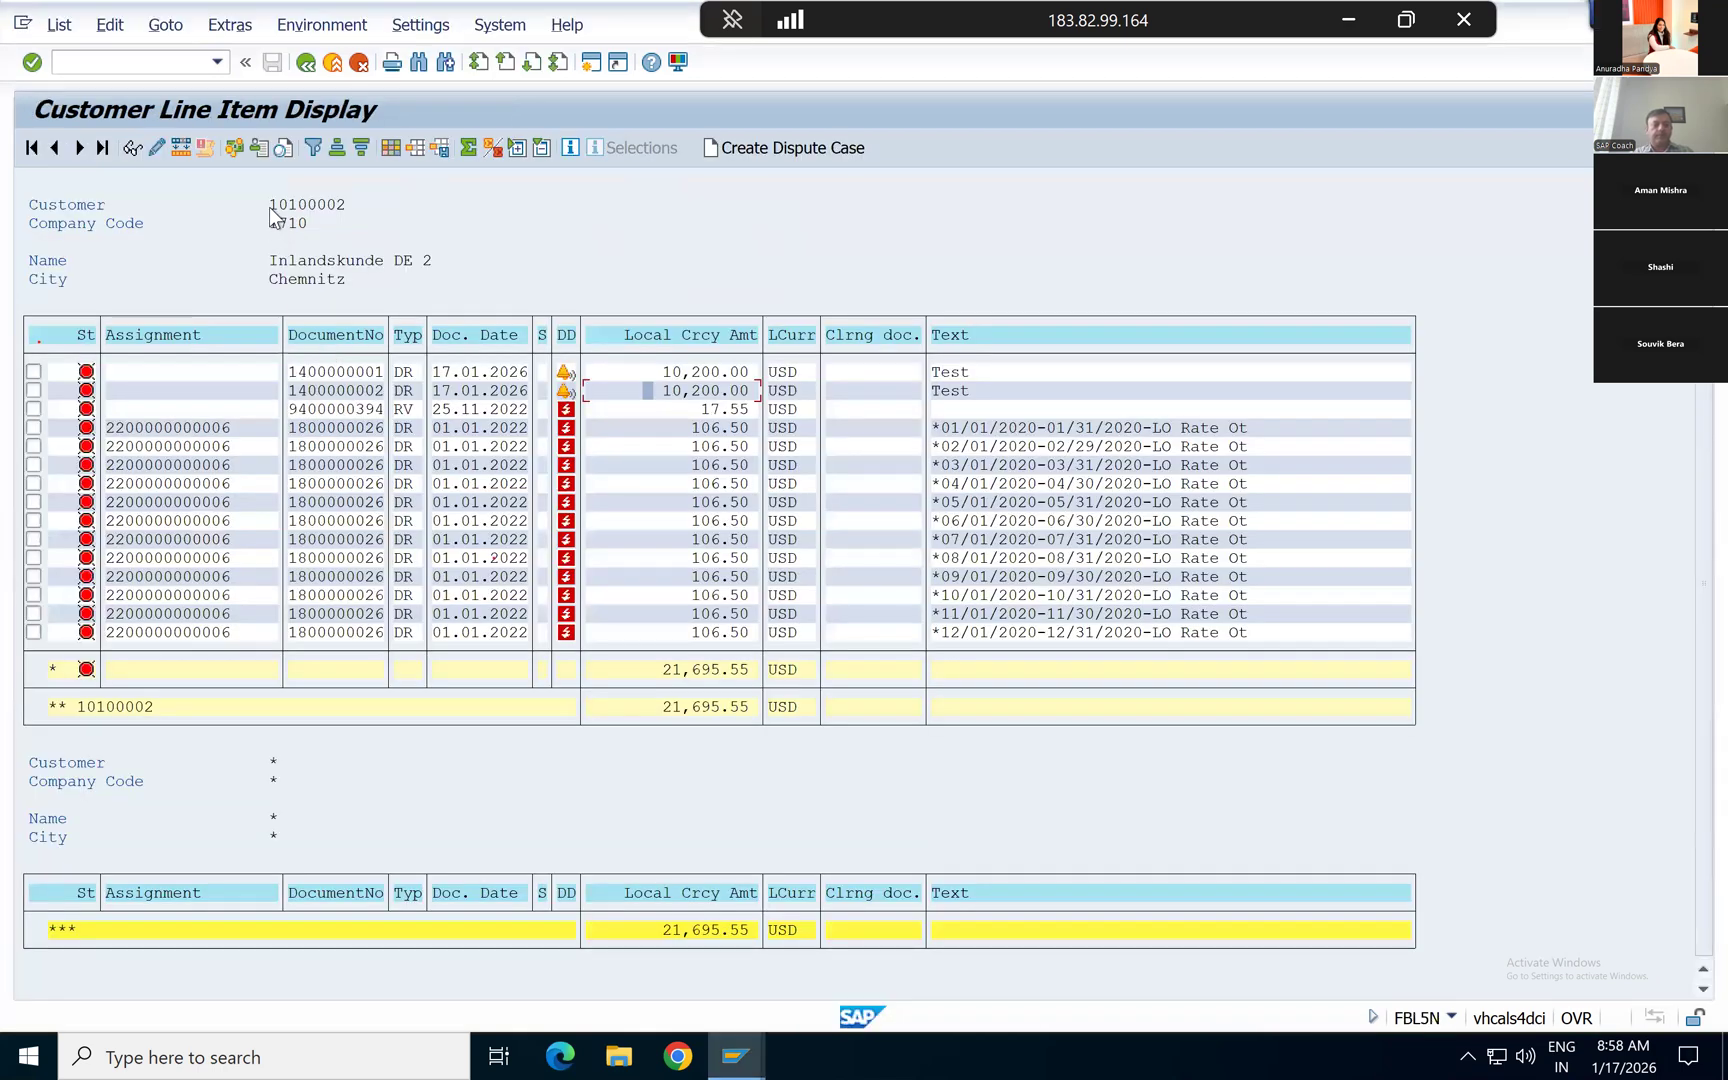
pyautogui.moveTo(279, 205); pyautogui.dragTo(351, 200)
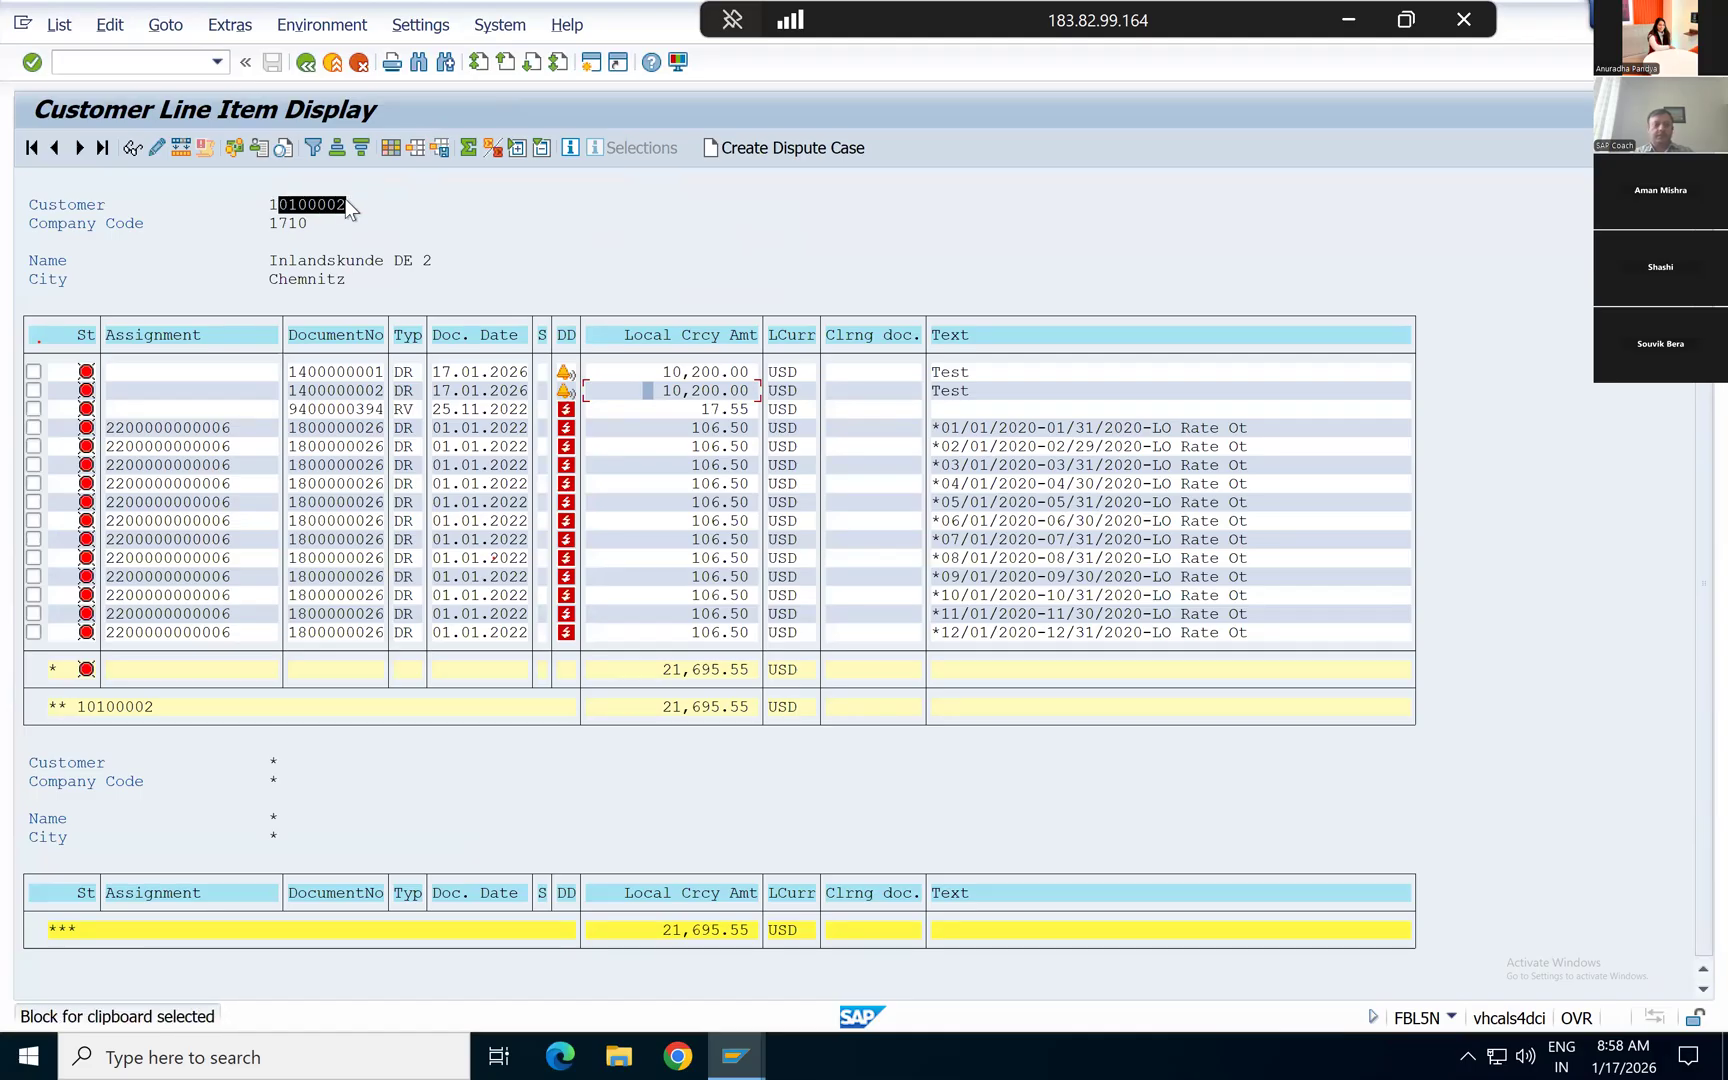
pyautogui.hotkey('ctrl', 'c')
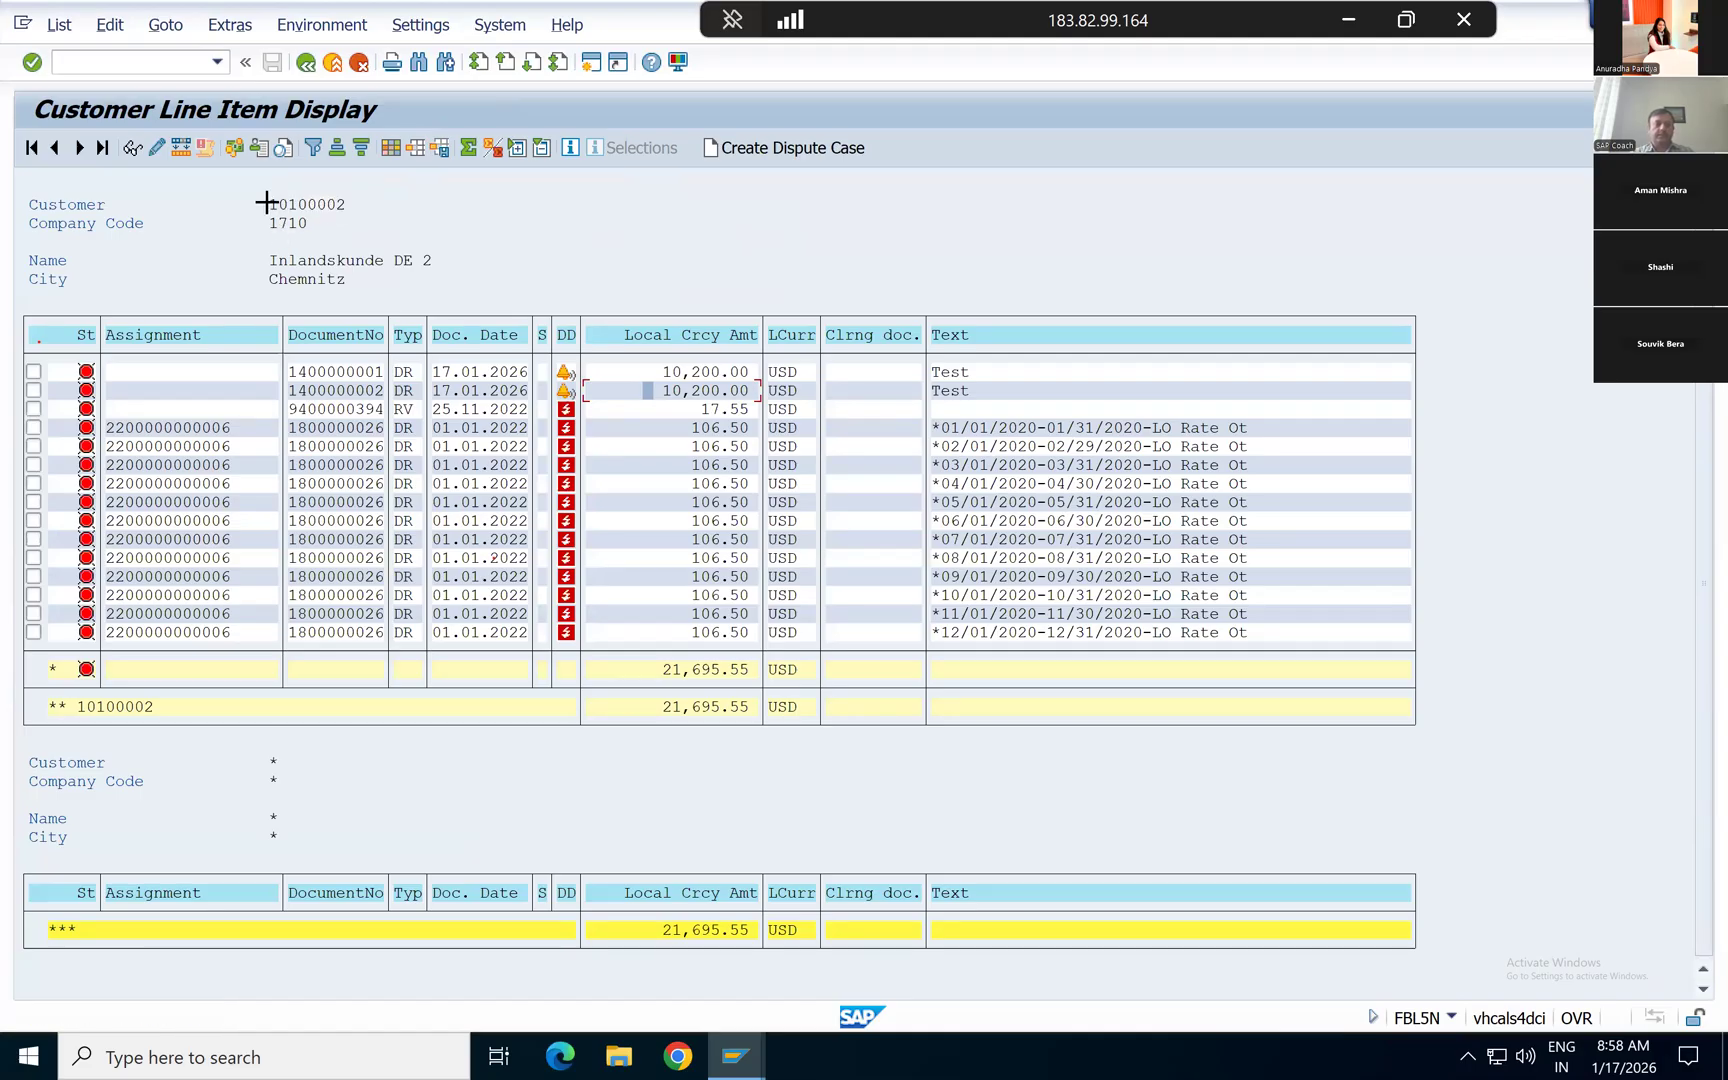
pyautogui.moveTo(266, 203); pyautogui.dragTo(379, 196)
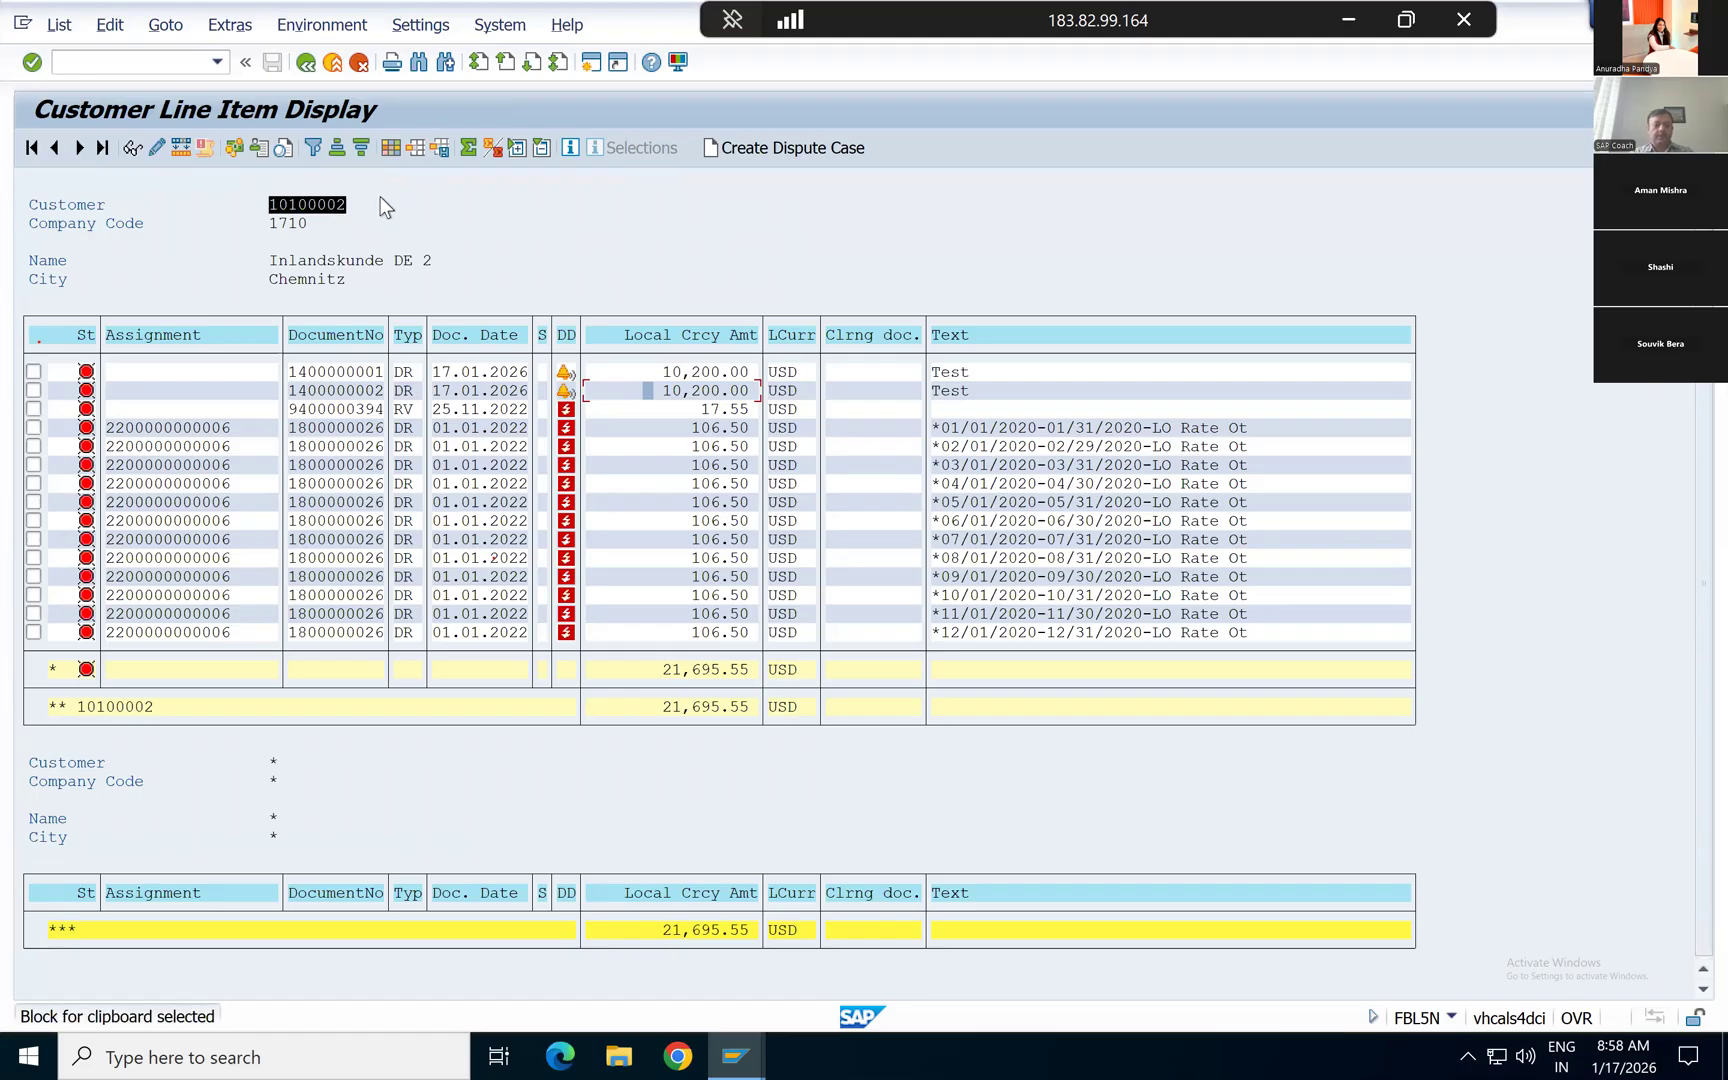
pyautogui.hotkey('ctrl', 'c')
pyautogui.press('F3')
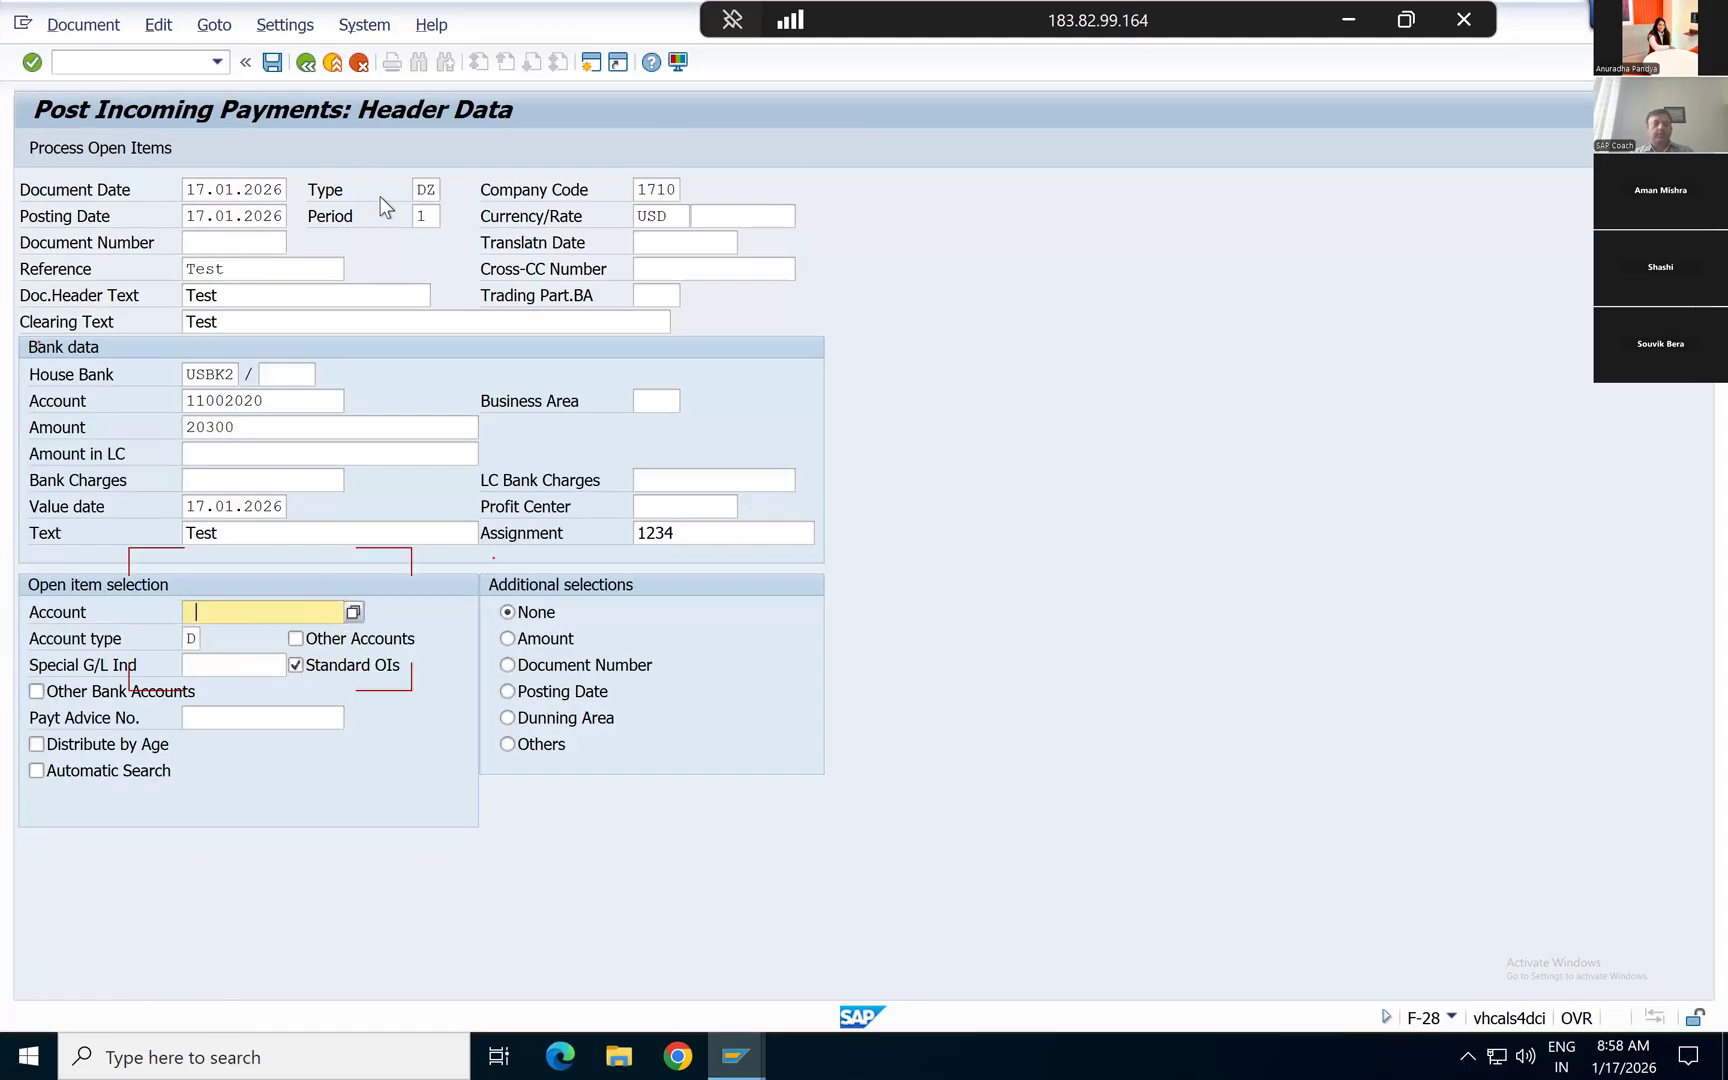
pyautogui.hotkey('ctrl', 'v')
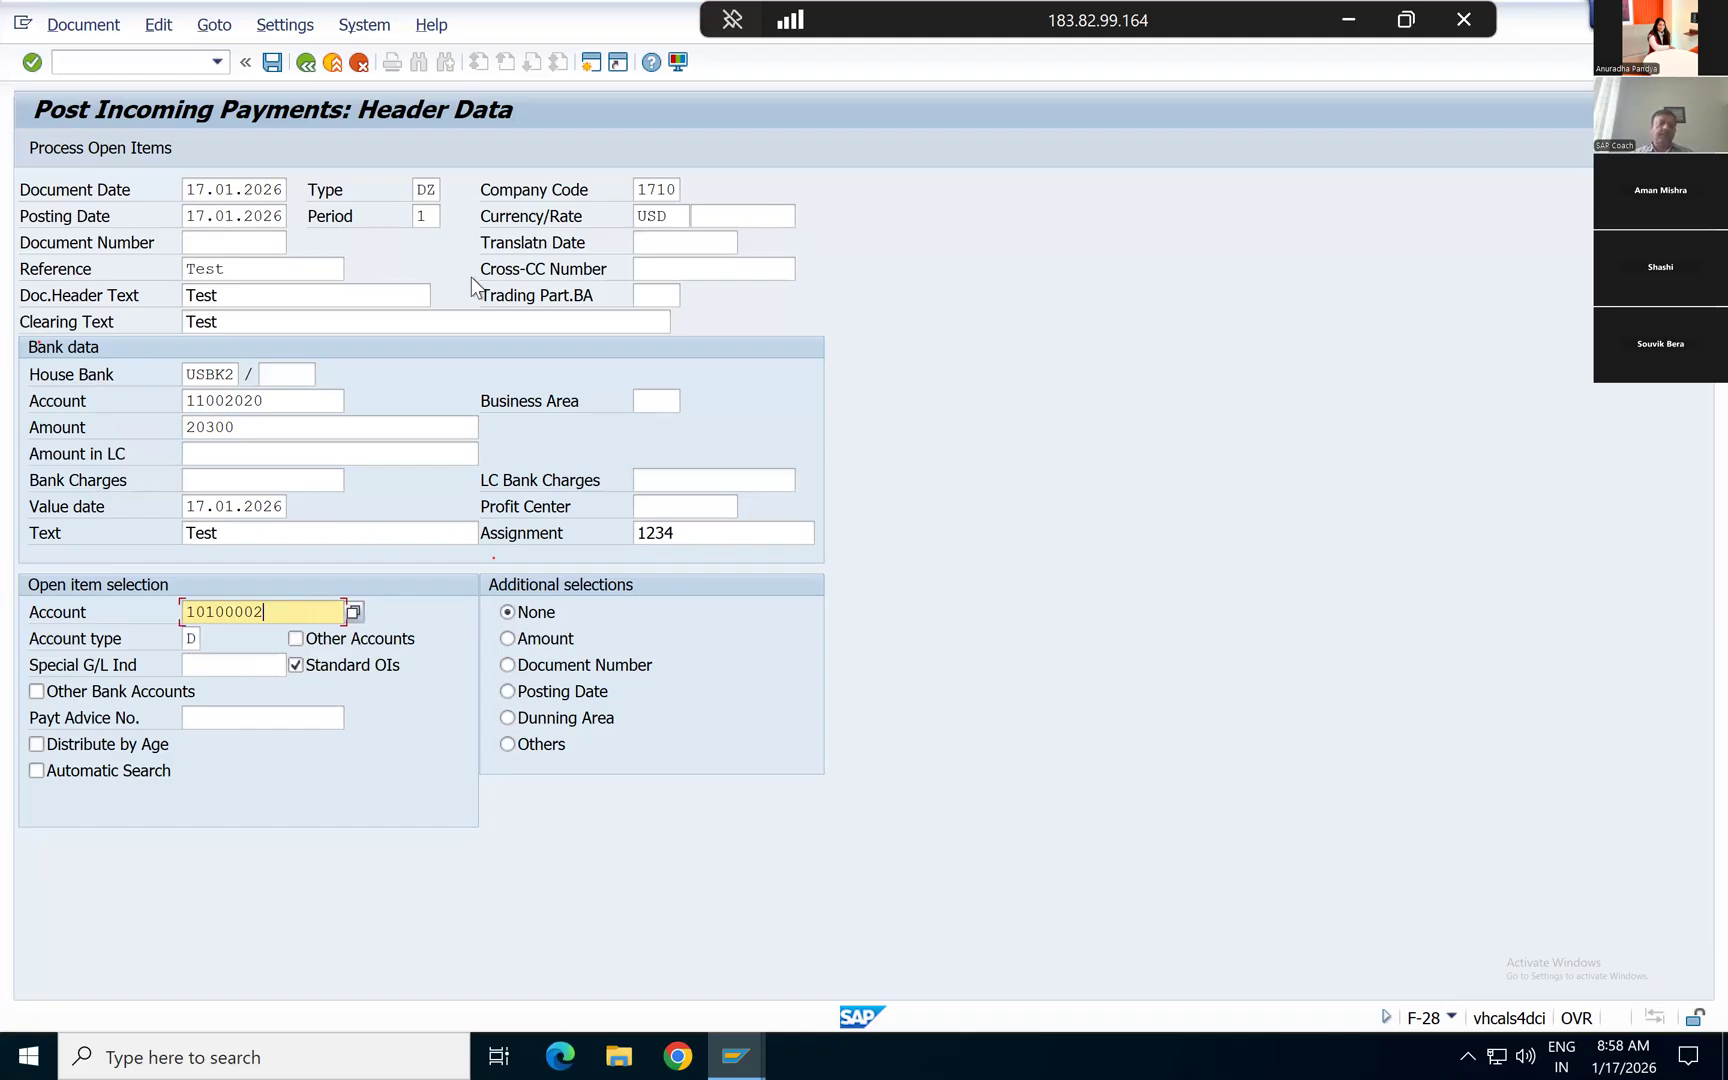
# Step: Review the payment's posting date, document type, house bank and bank G/L account
pyautogui.click(285, 216)
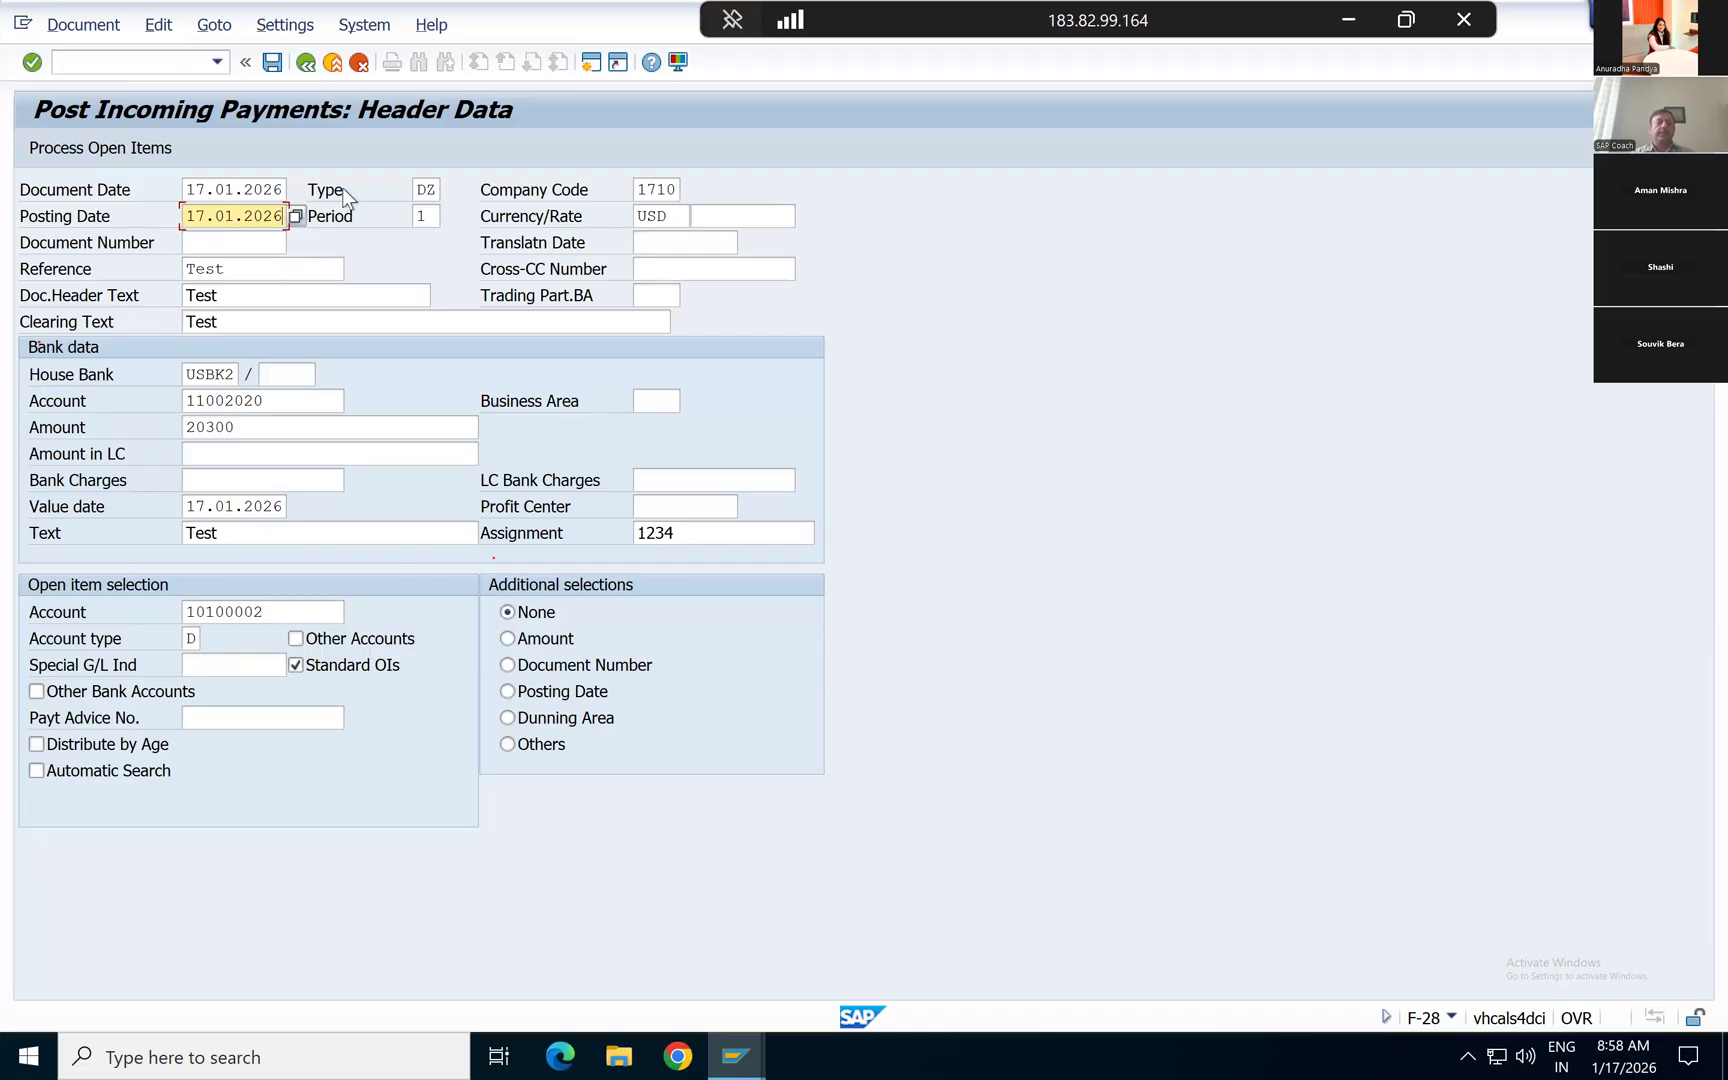
pyautogui.click(418, 189)
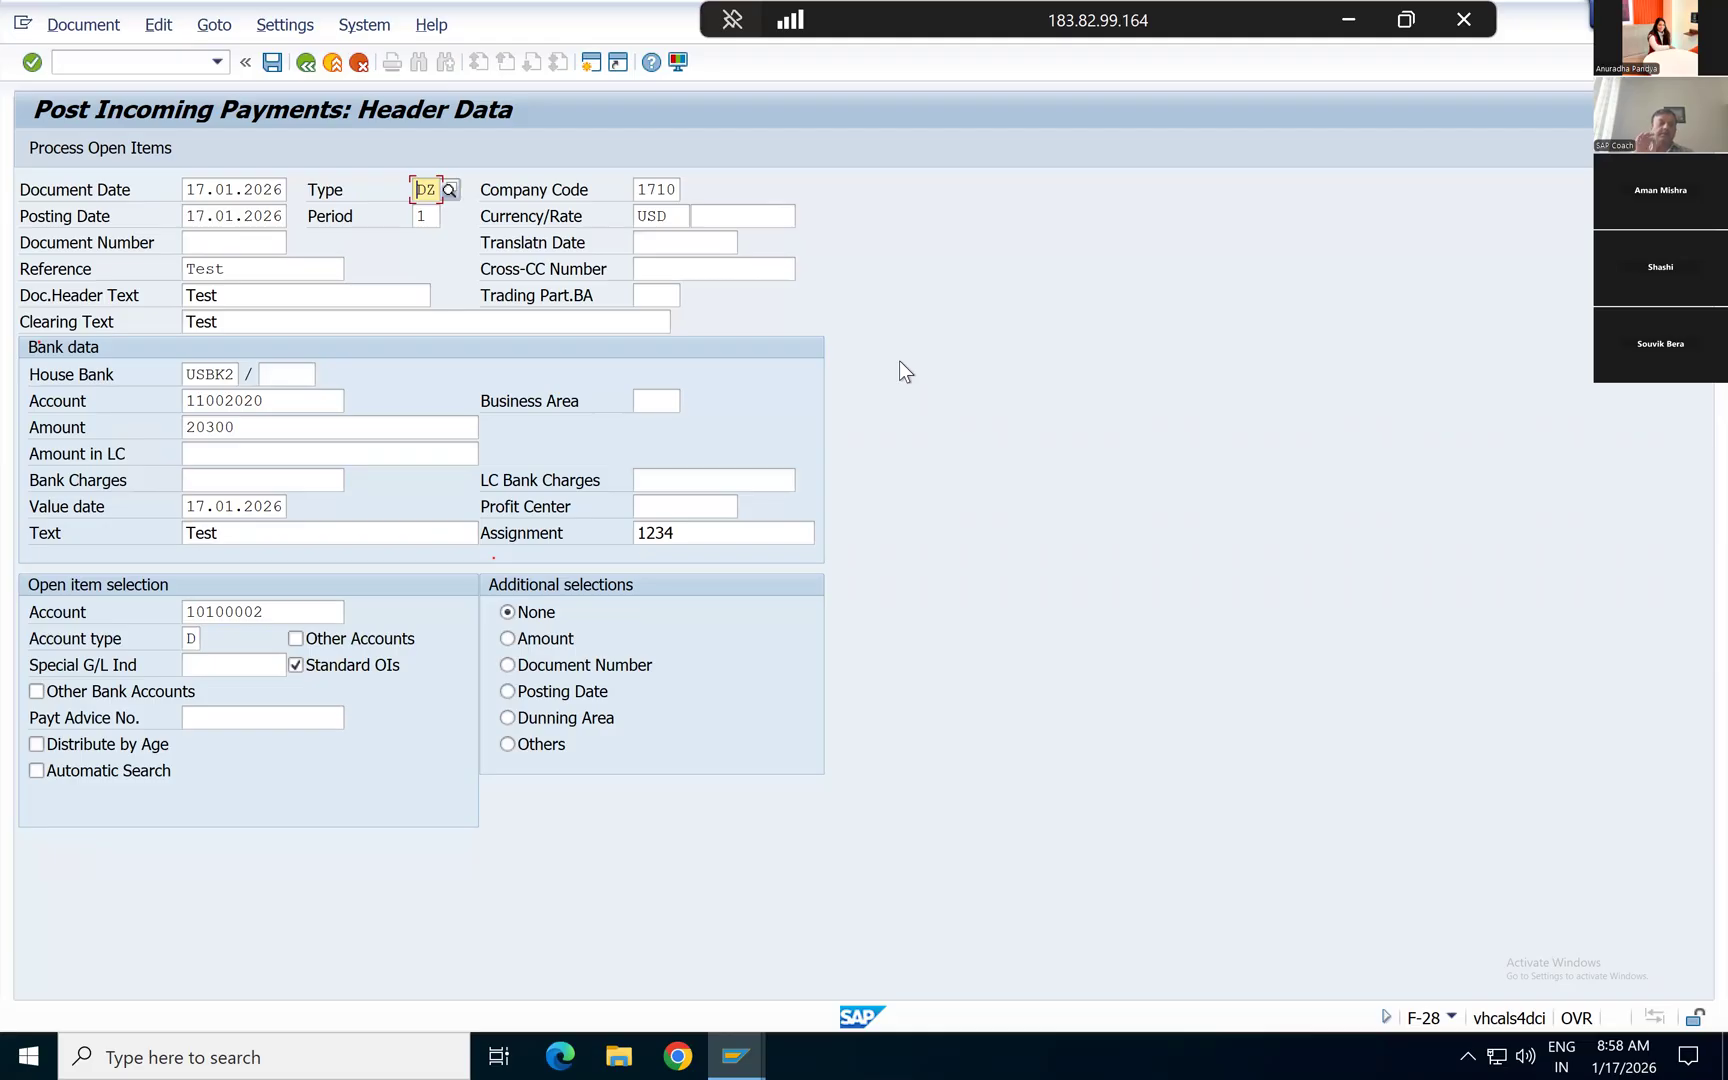
pyautogui.click(192, 377)
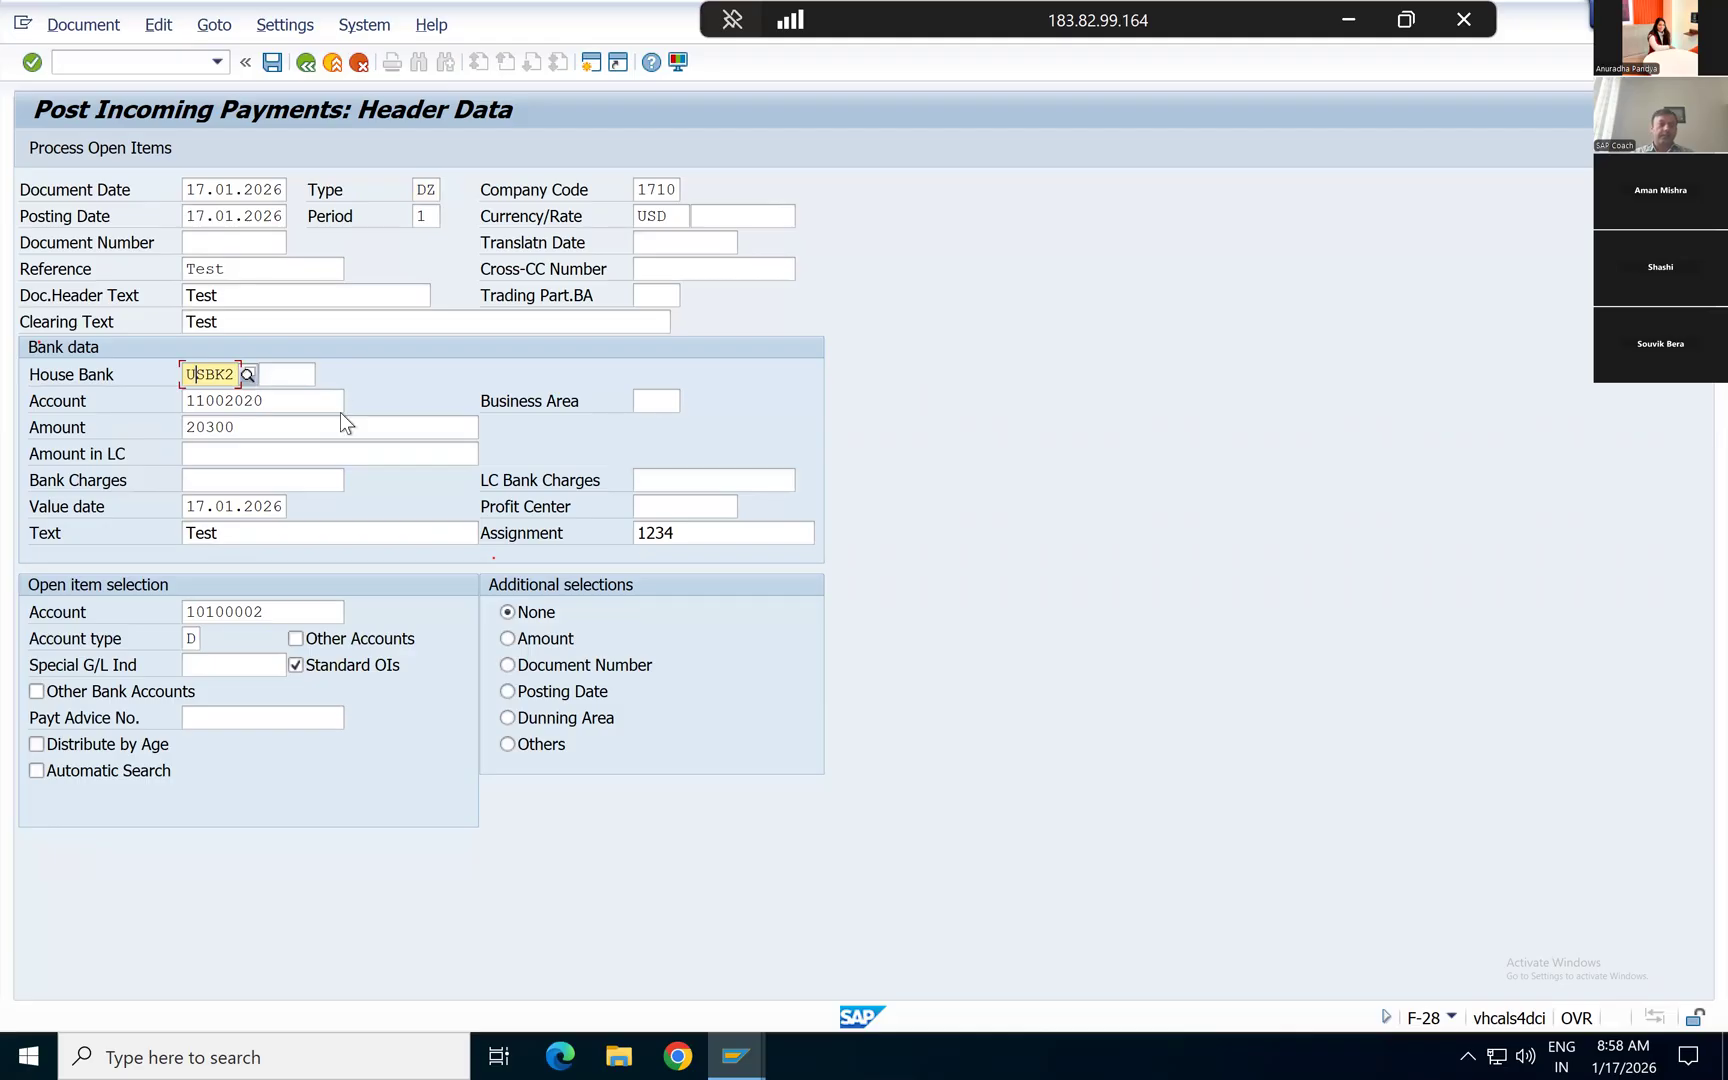
pyautogui.click(288, 405)
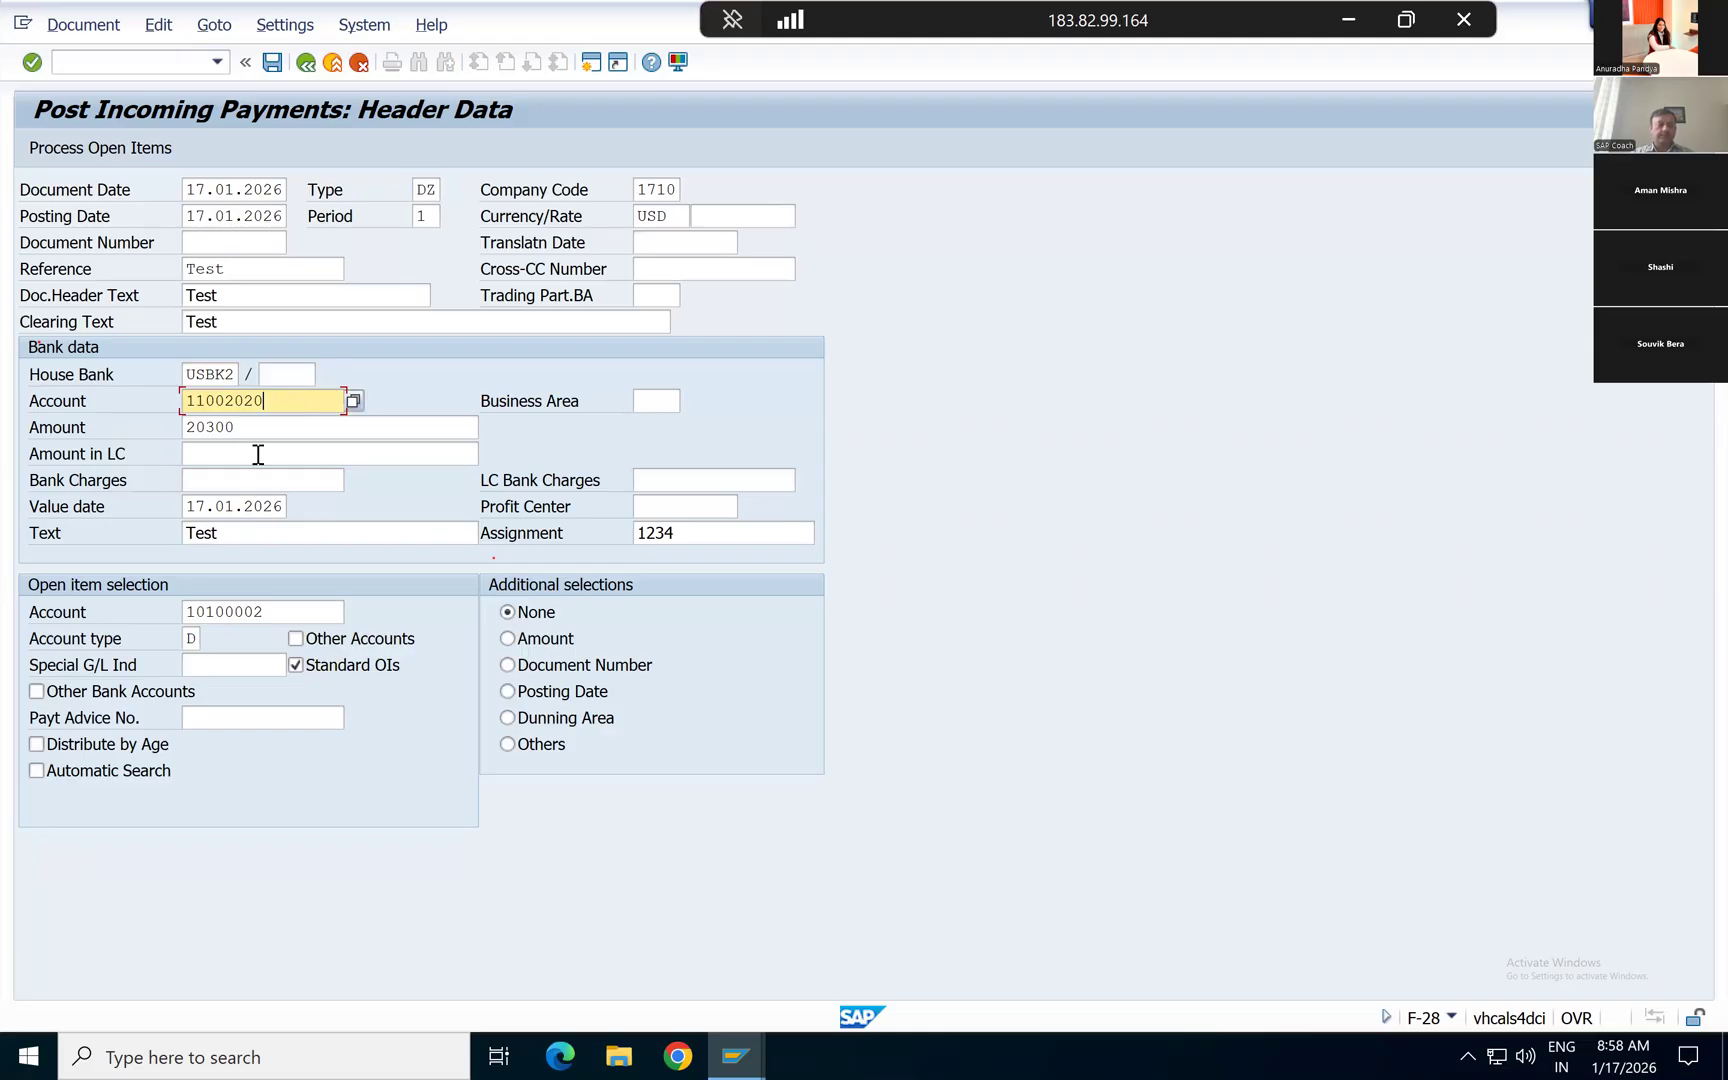
# Step: Set the payment amount to 20400
pyautogui.click(256, 429)
pyautogui.press('BackSpace')
pyautogui.press('BackSpace')
pyautogui.press('BackSpace')
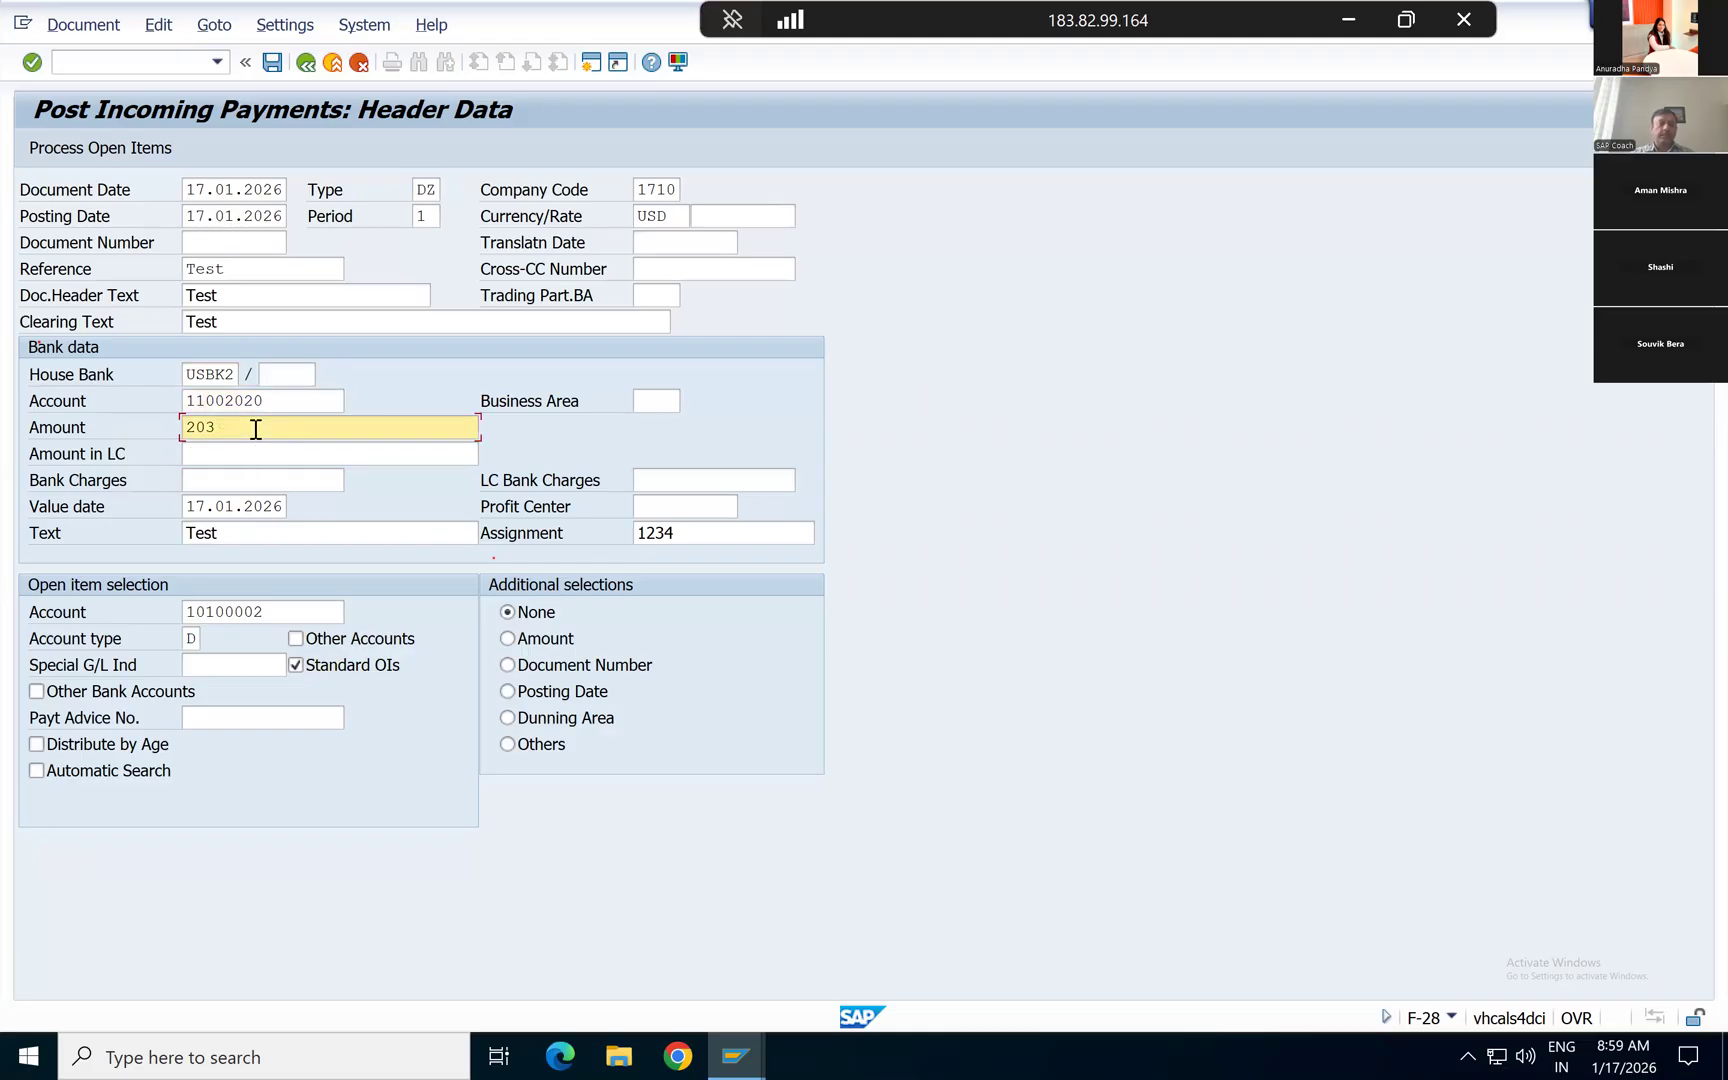
pyautogui.write('400')
# Step: Review the payment's value date, line item text and the customer account selected for open items
pyautogui.click(186, 507)
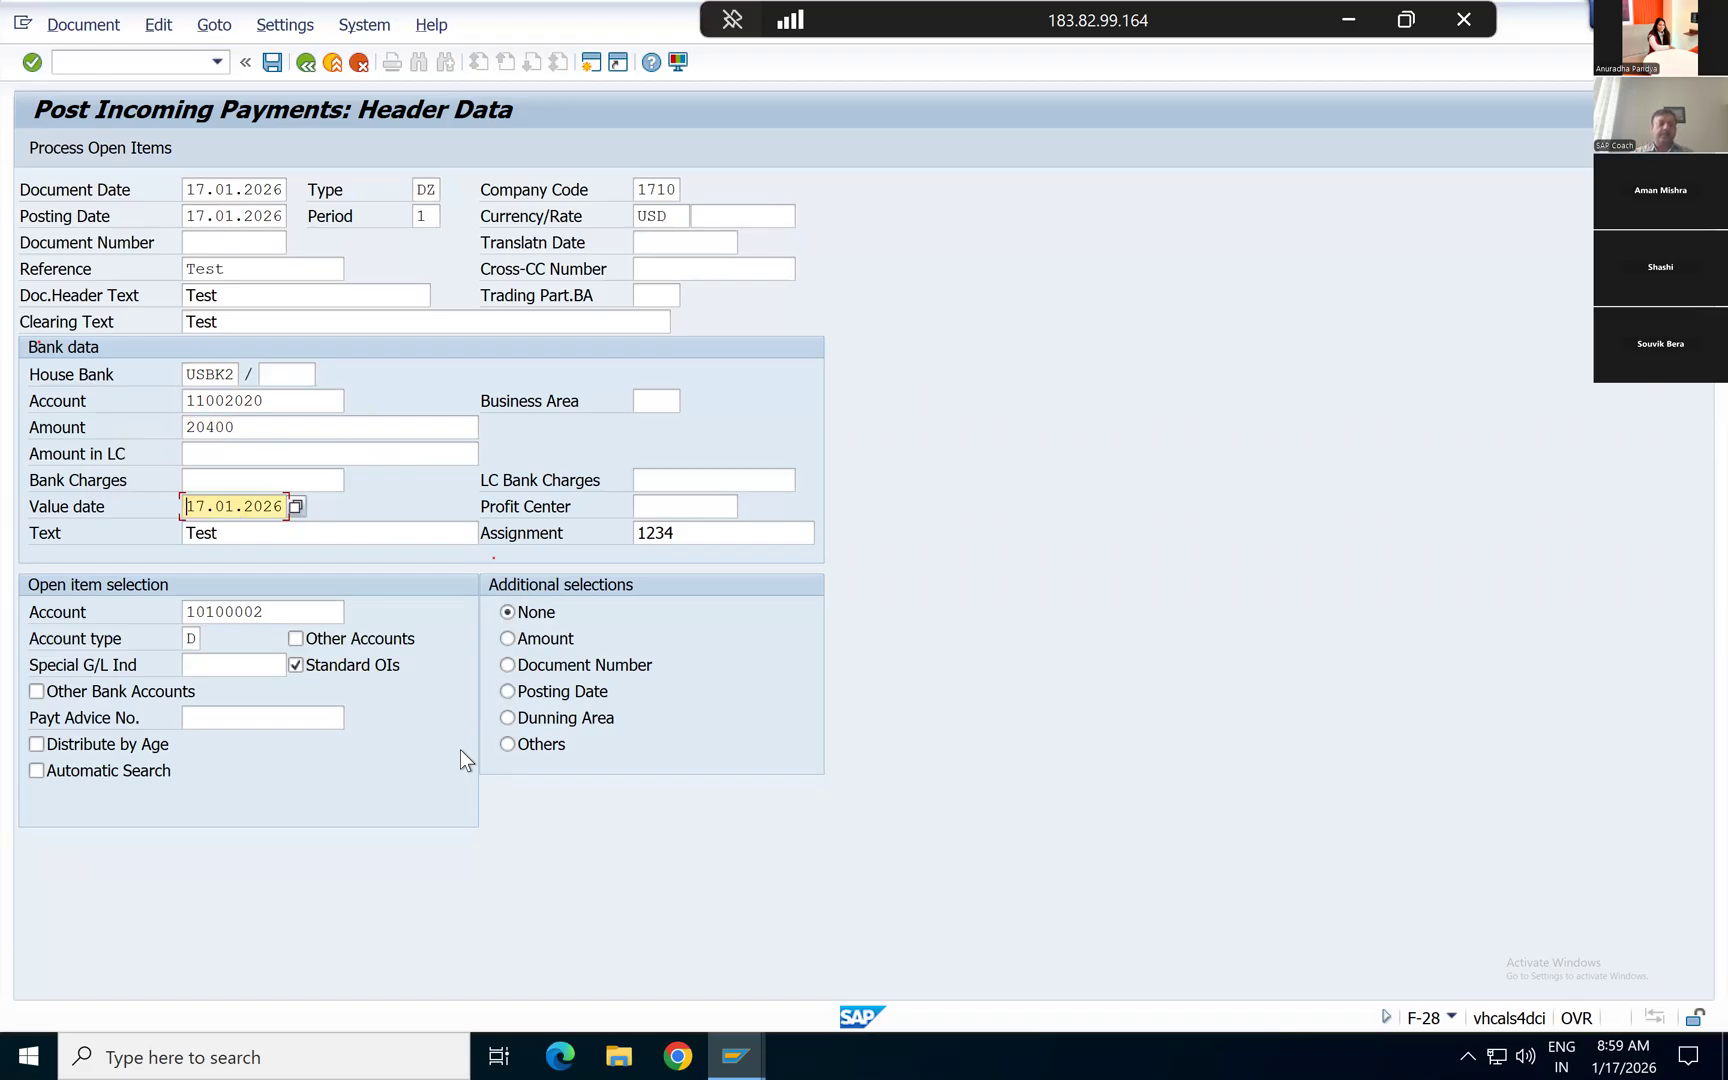
pyautogui.press('Right')
pyautogui.press('Right')
pyautogui.press('Right')
pyautogui.press('Right')
pyautogui.press('Right')
pyautogui.press('Down')
pyautogui.press('Down')
pyautogui.press('Up')
pyautogui.press('Up')
pyautogui.press('Down')
pyautogui.press('Down')
pyautogui.press('Up')
pyautogui.press('Down')
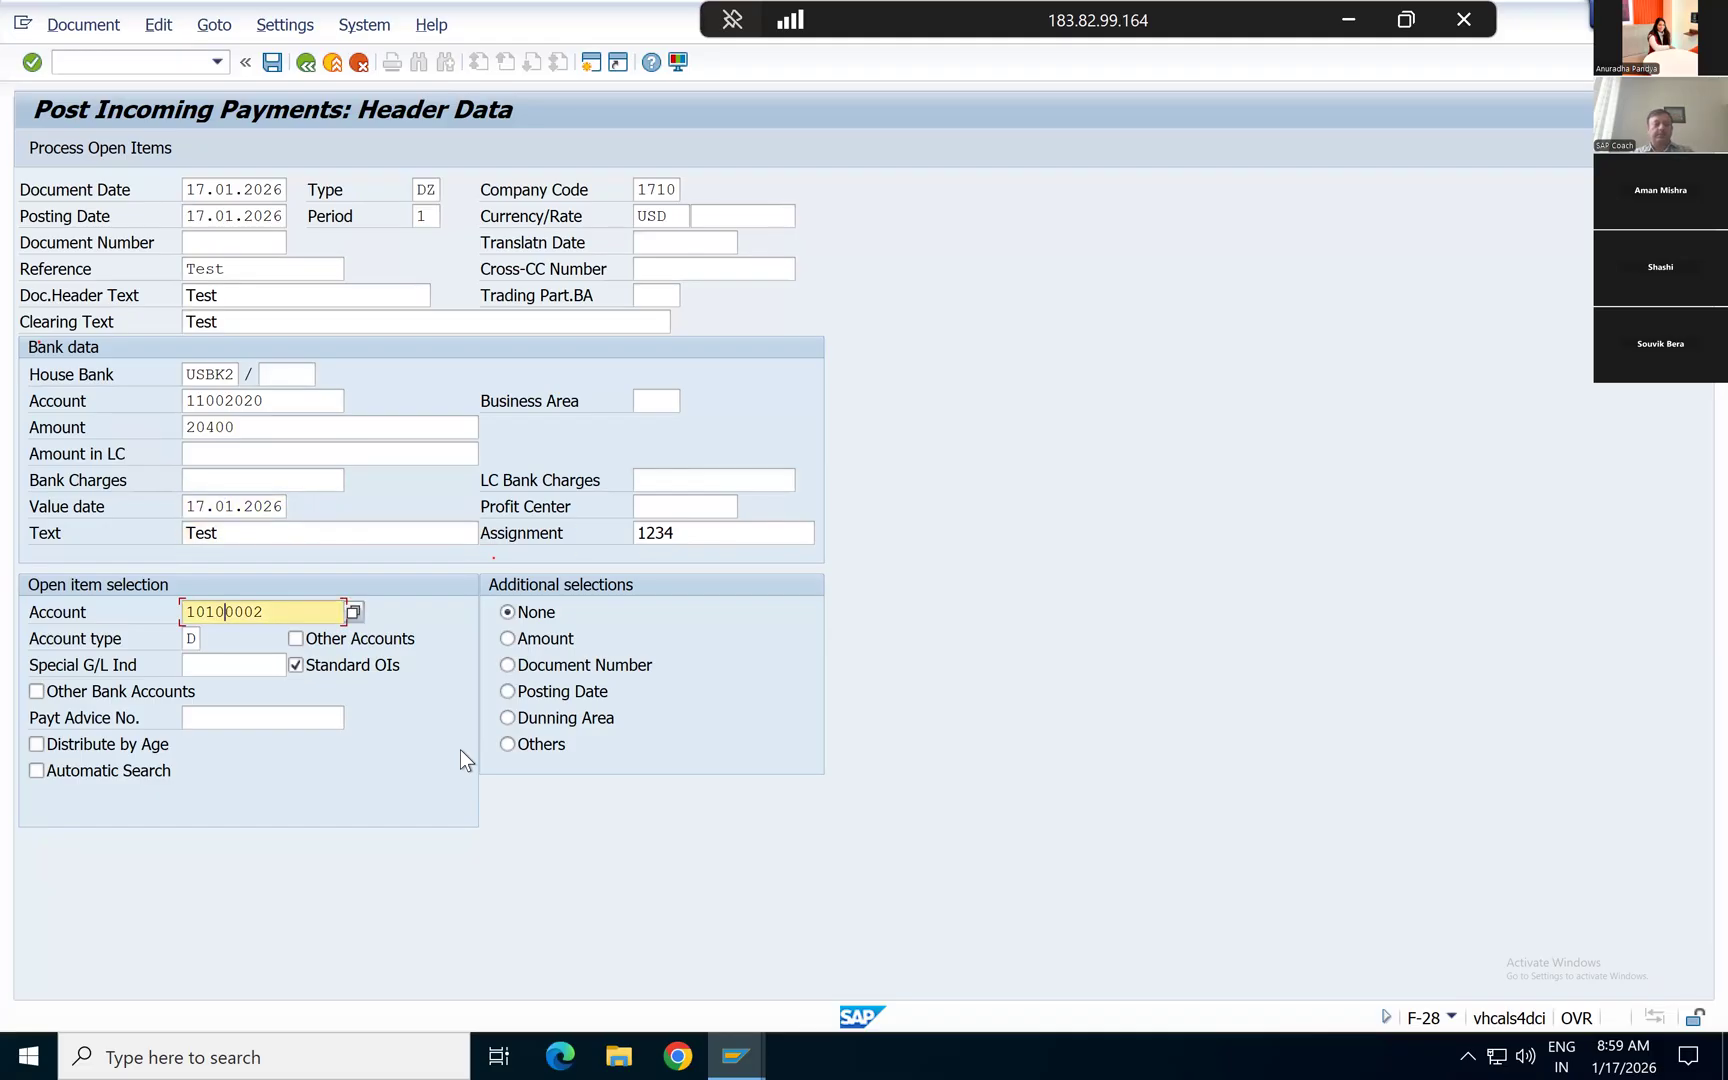
pyautogui.press('Left')
pyautogui.press('Left')
# Step: Process the customer's open items and check the assigned amount against the amount entered
pyautogui.click(283, 611)
pyautogui.click(107, 148)
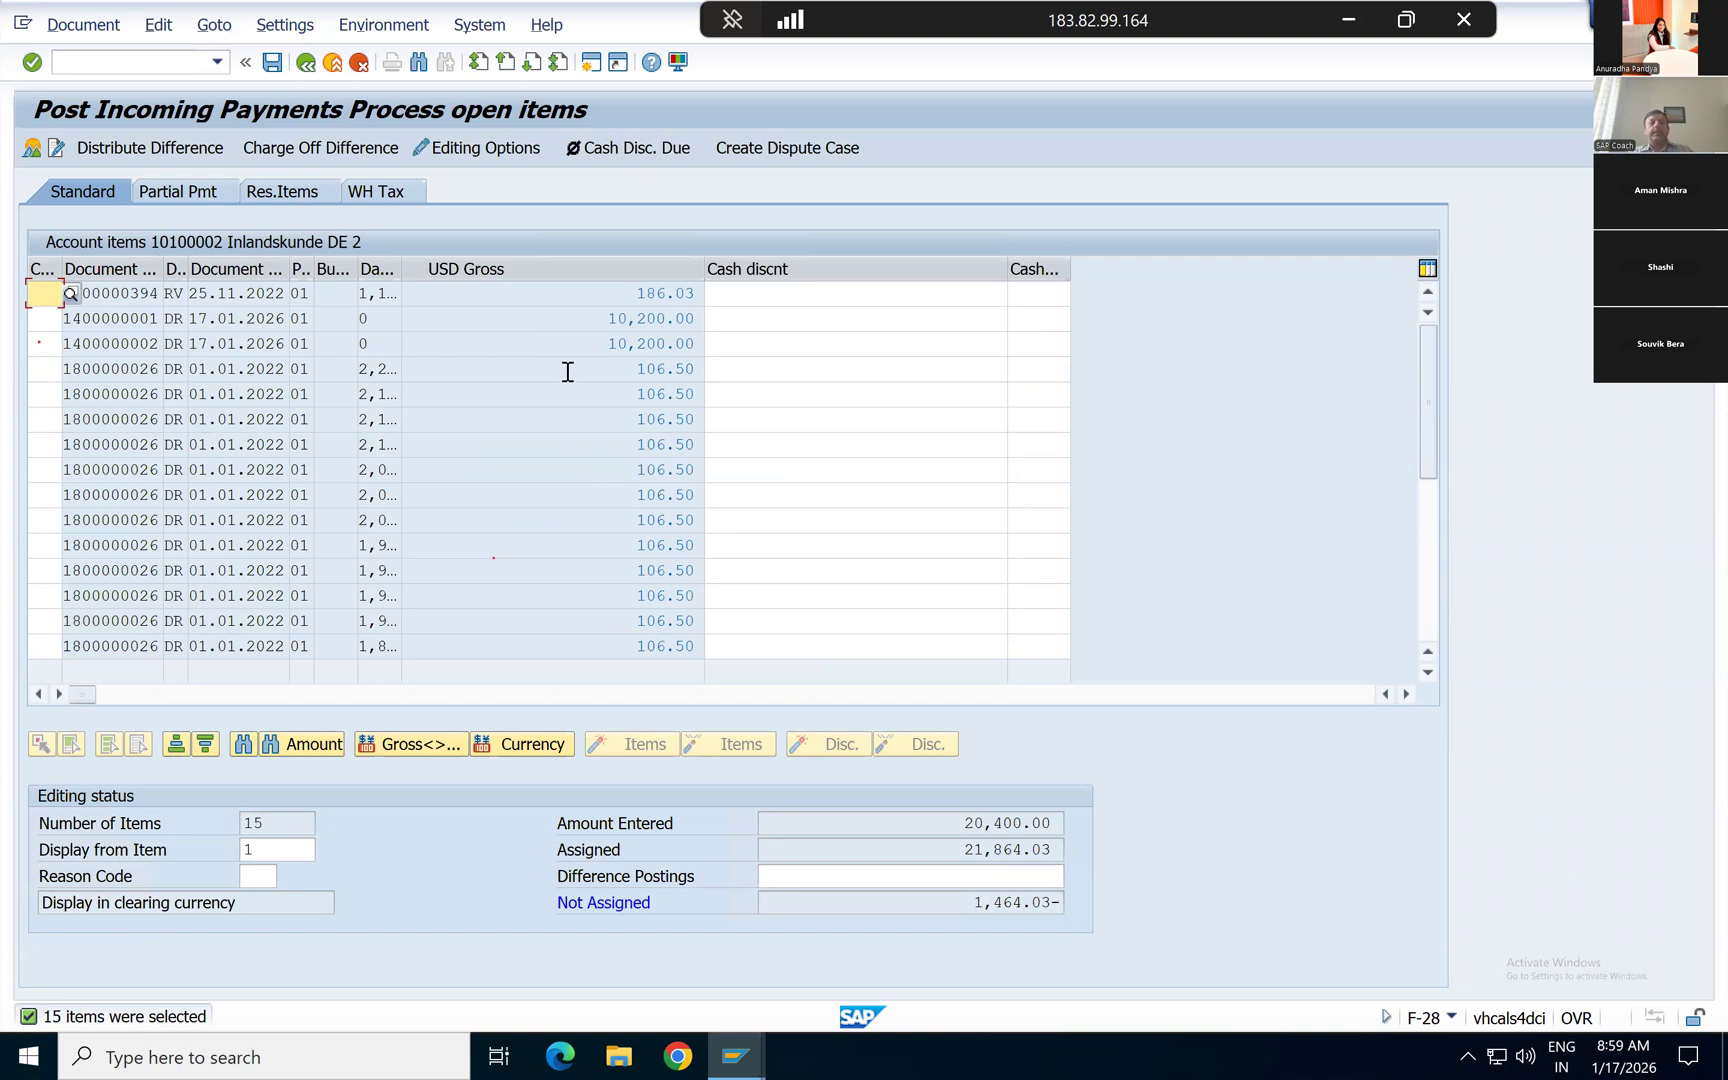
pyautogui.click(769, 321)
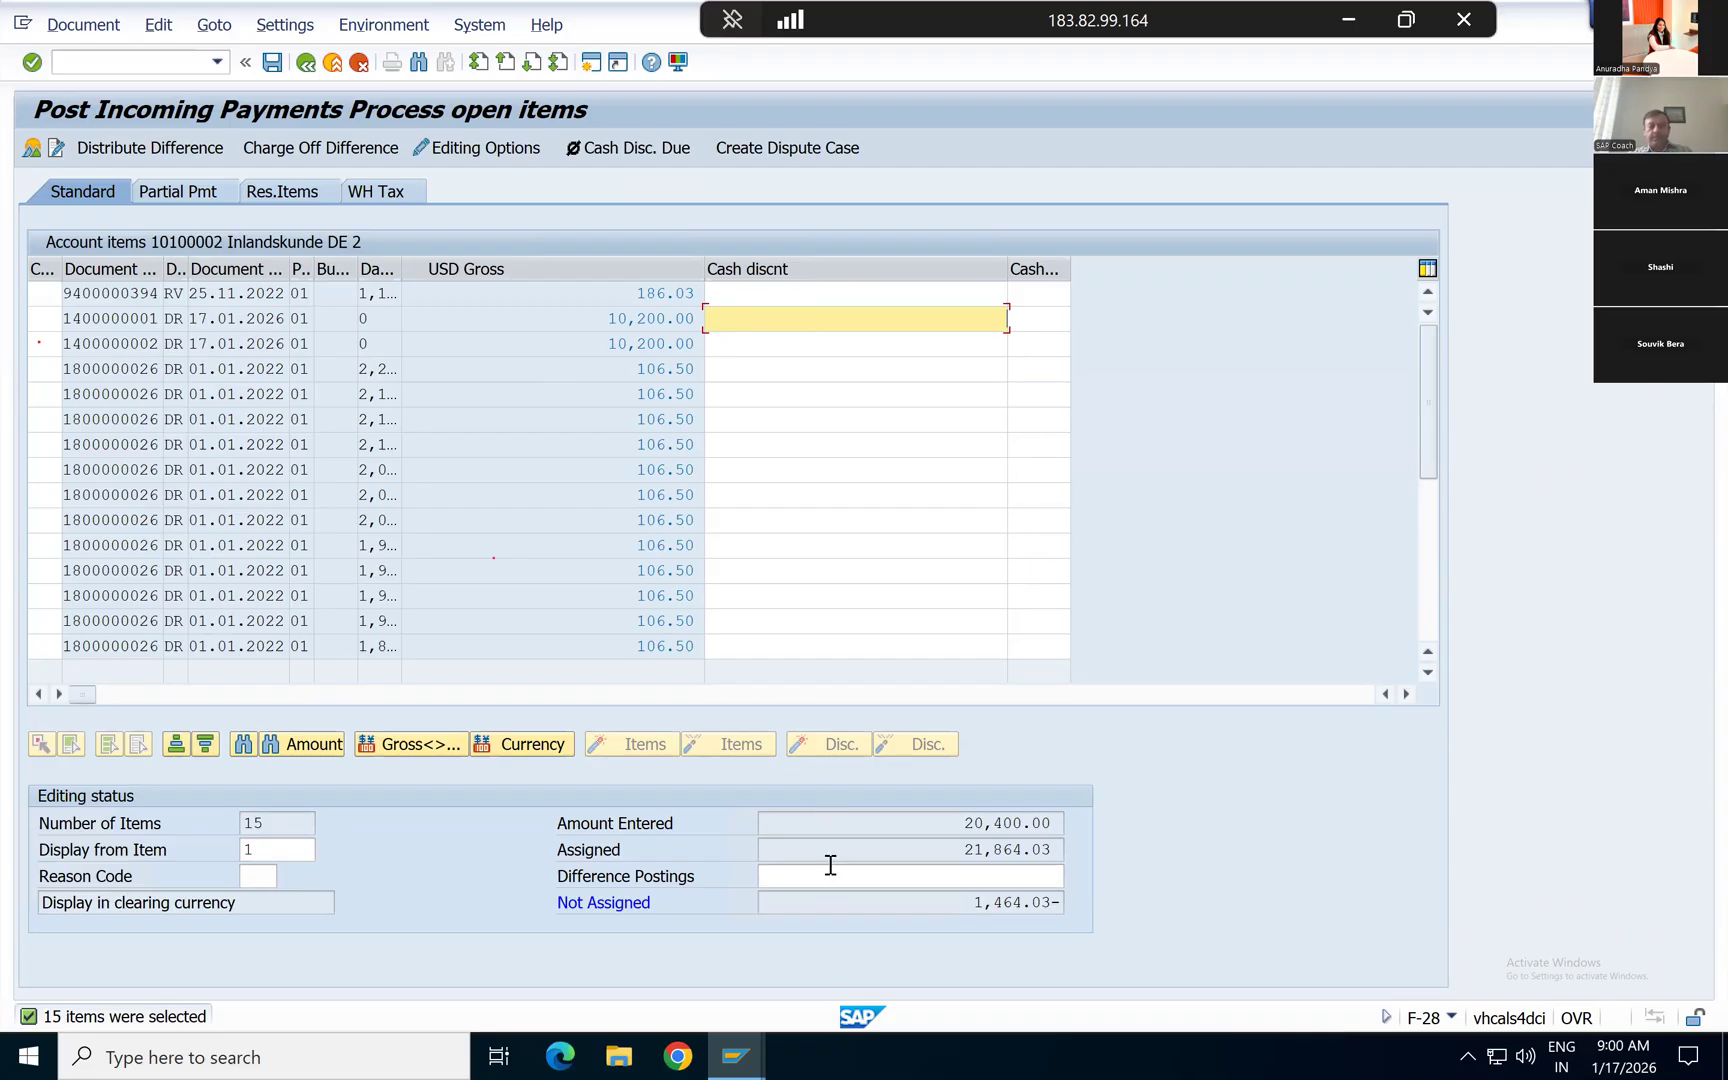
pyautogui.doubleClick(1003, 849)
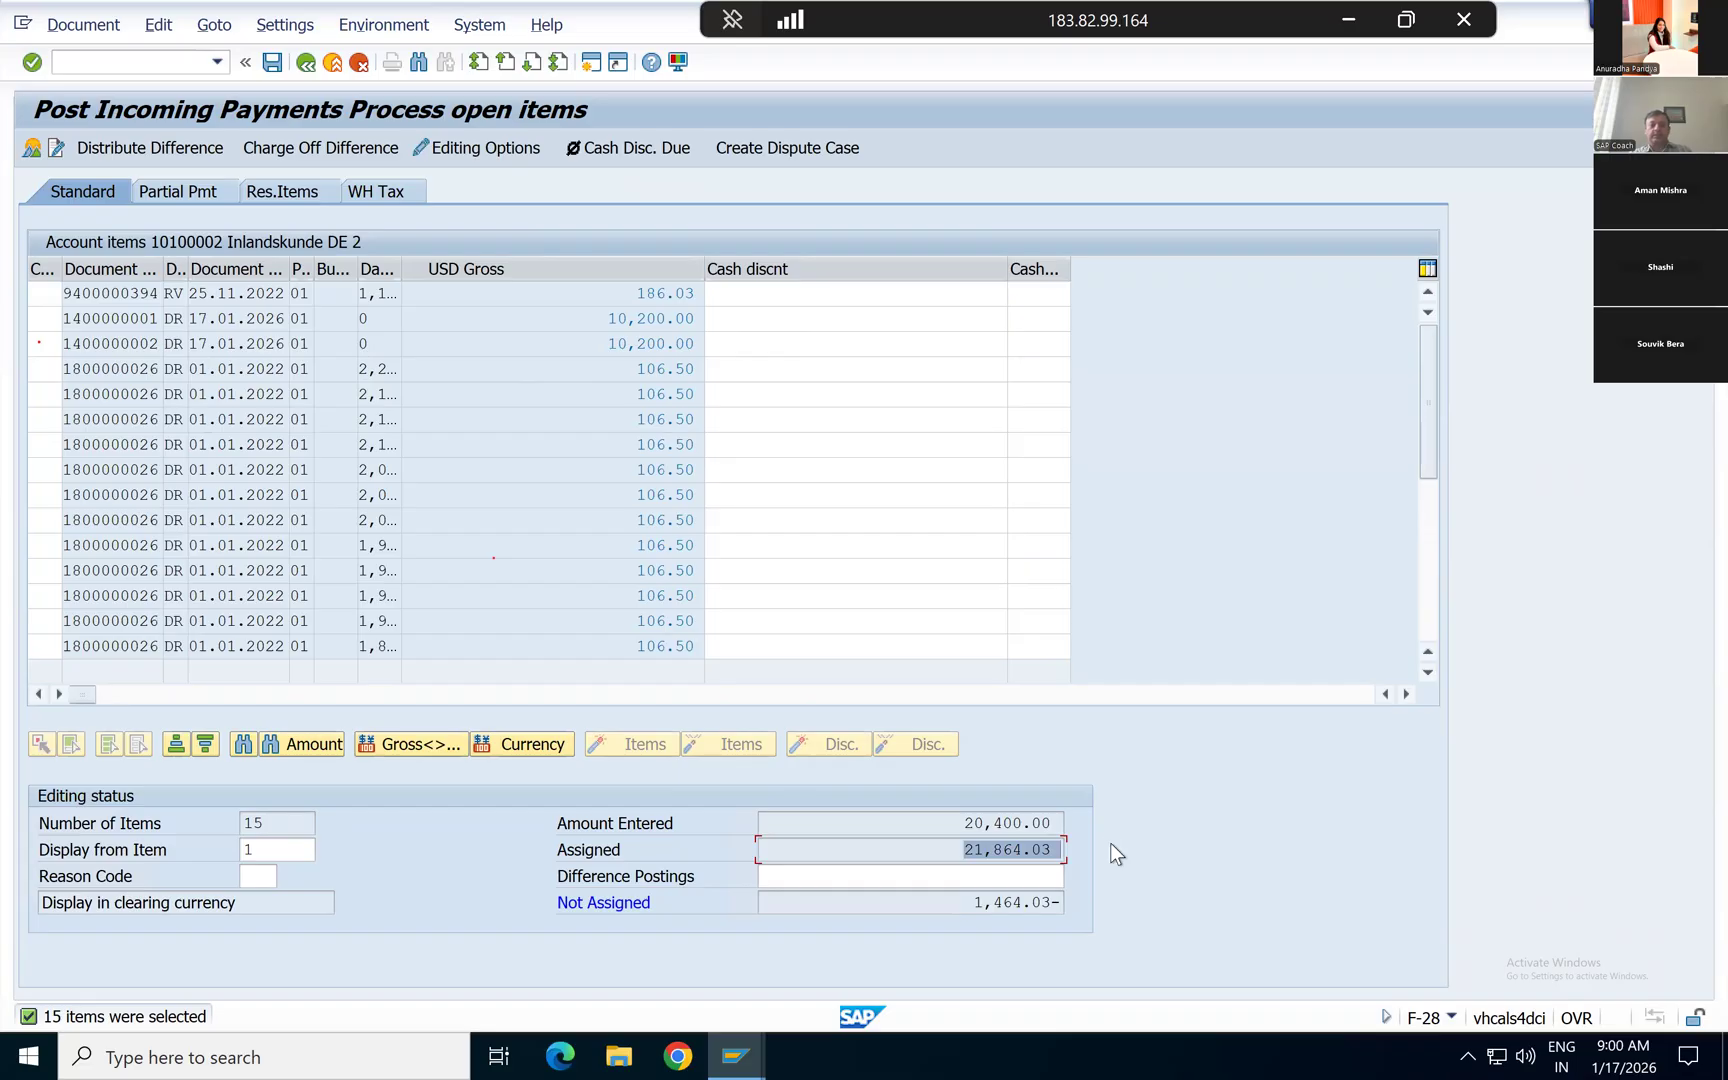
# Step: Compare the payment's open items with the customer line item list, checking the RV document dated 25.11.2022
pyautogui.hotkey('alt', 'Tab')
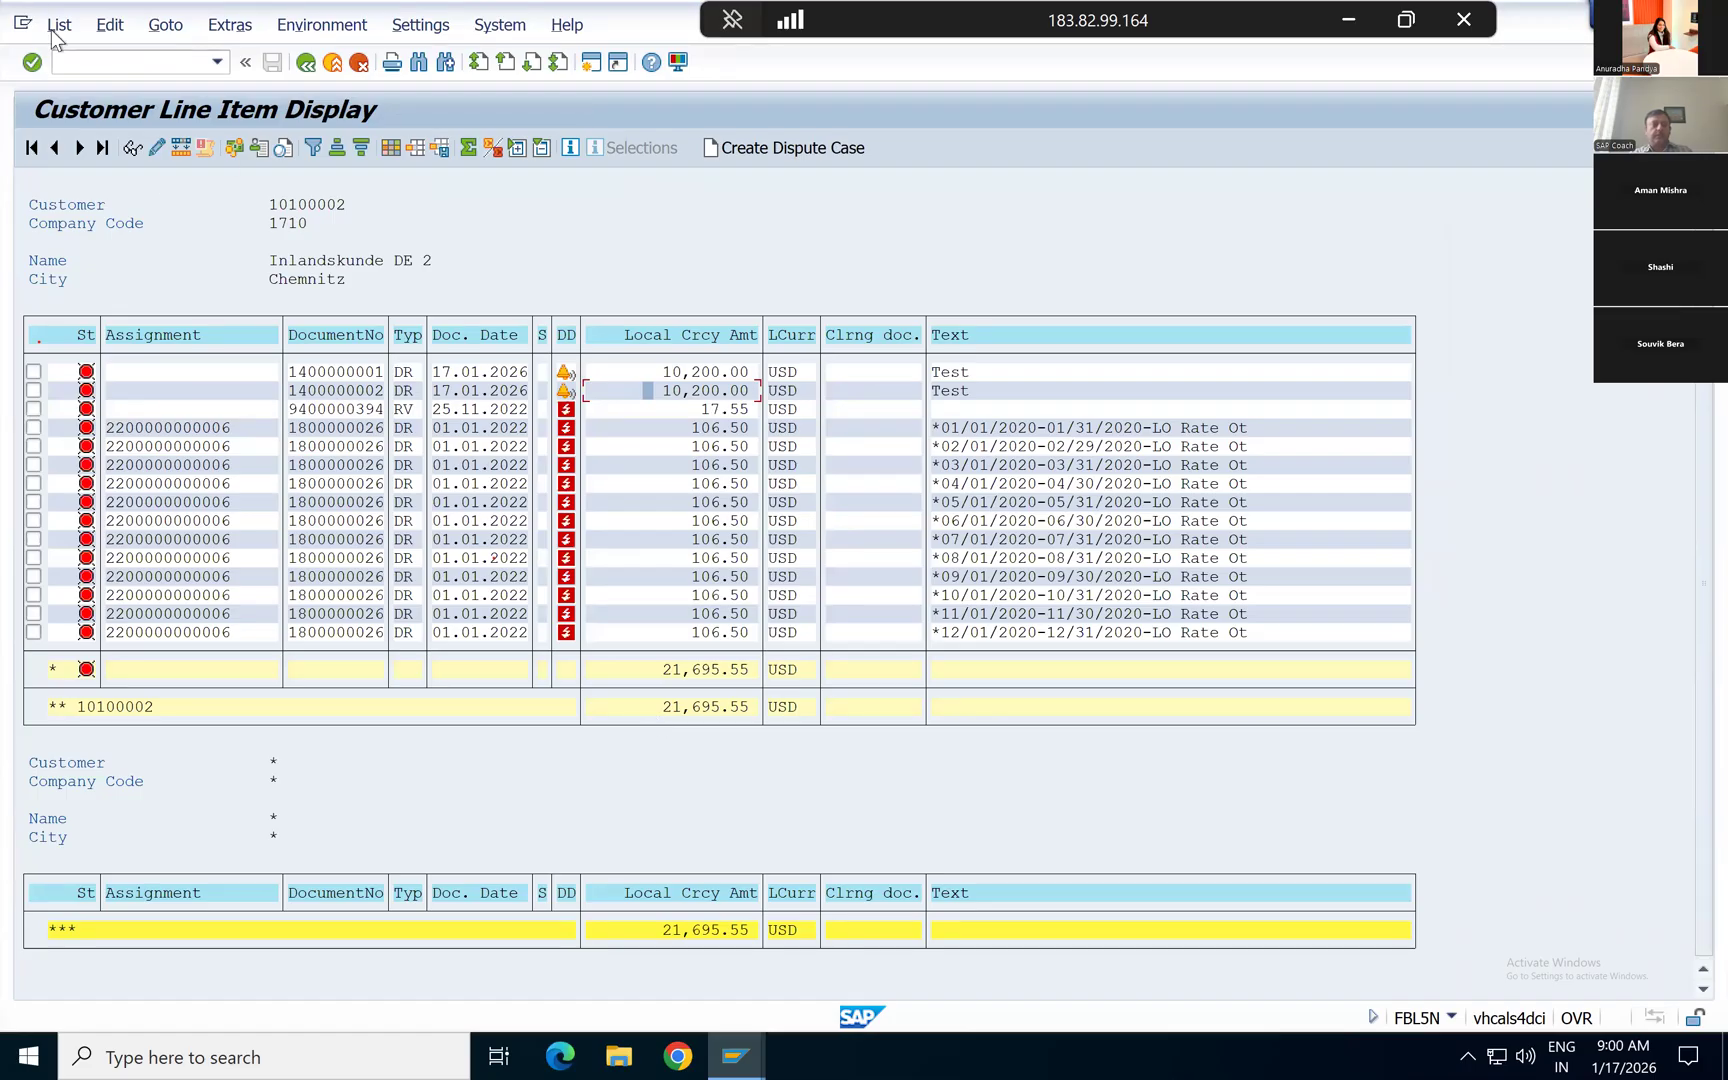
pyautogui.hotkey('alt', 'Tab')
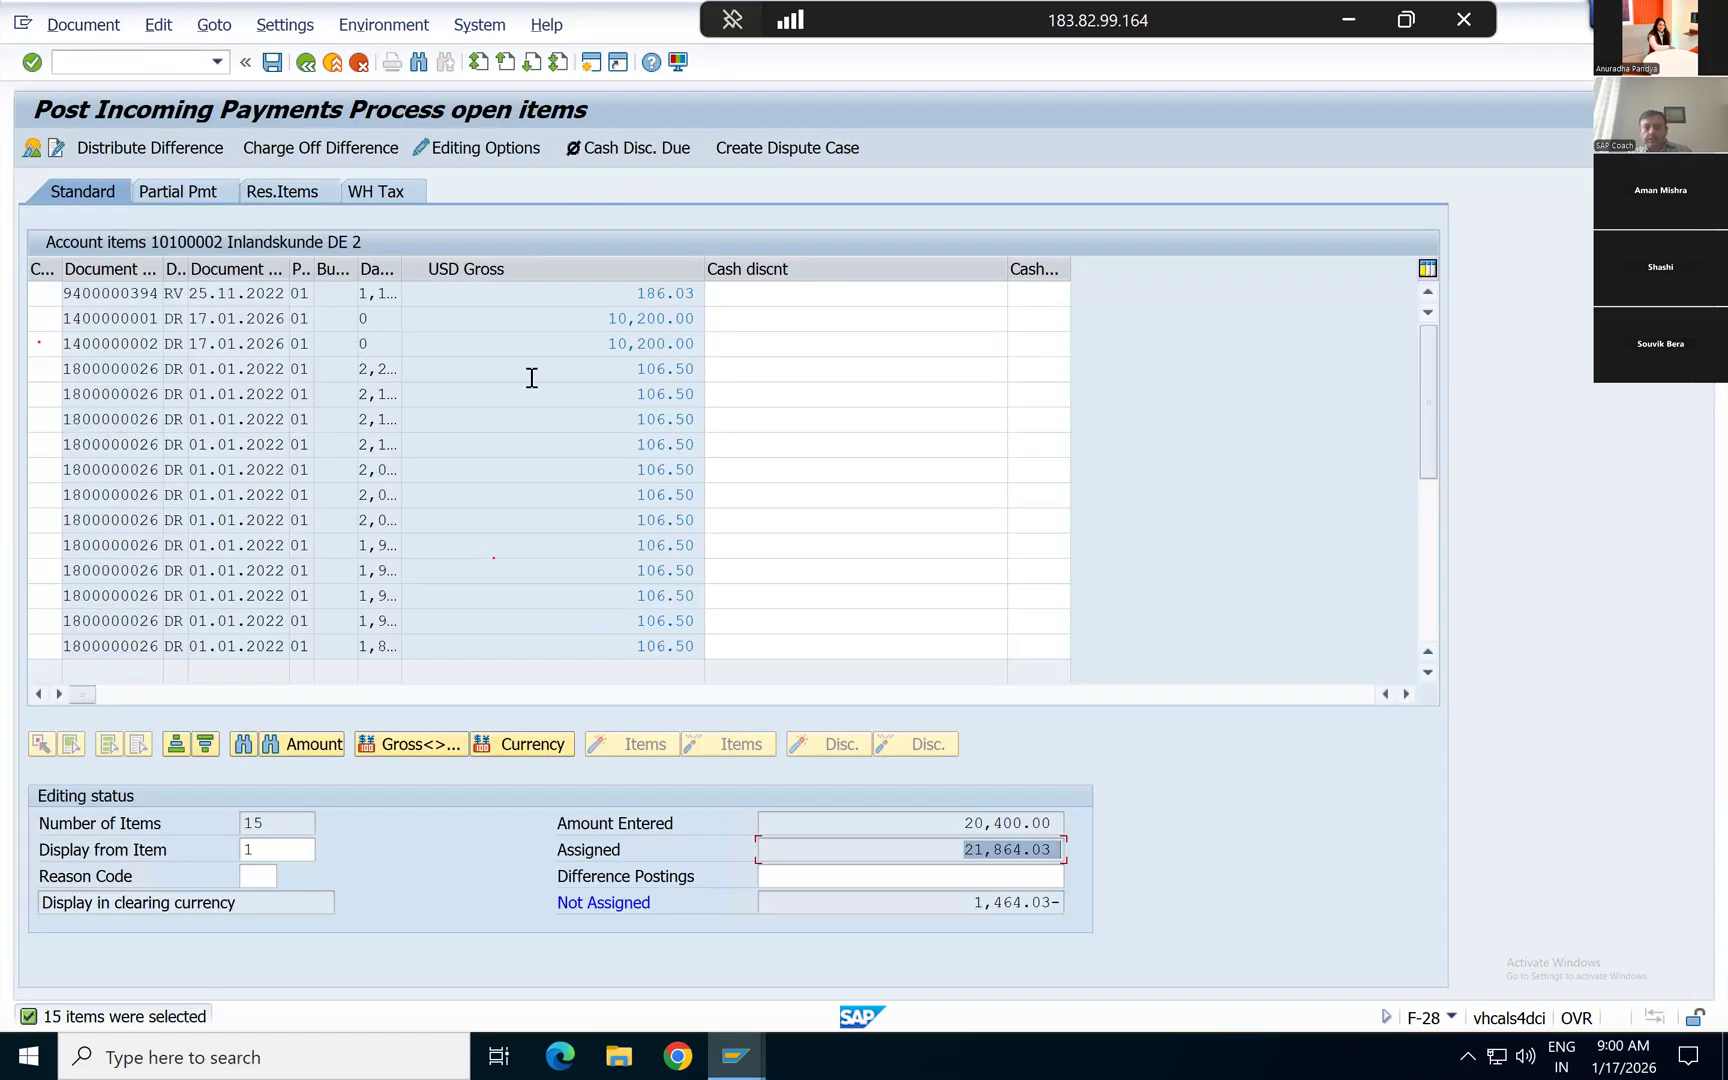
pyautogui.hotkey('alt', 'Tab')
pyautogui.click(702, 420)
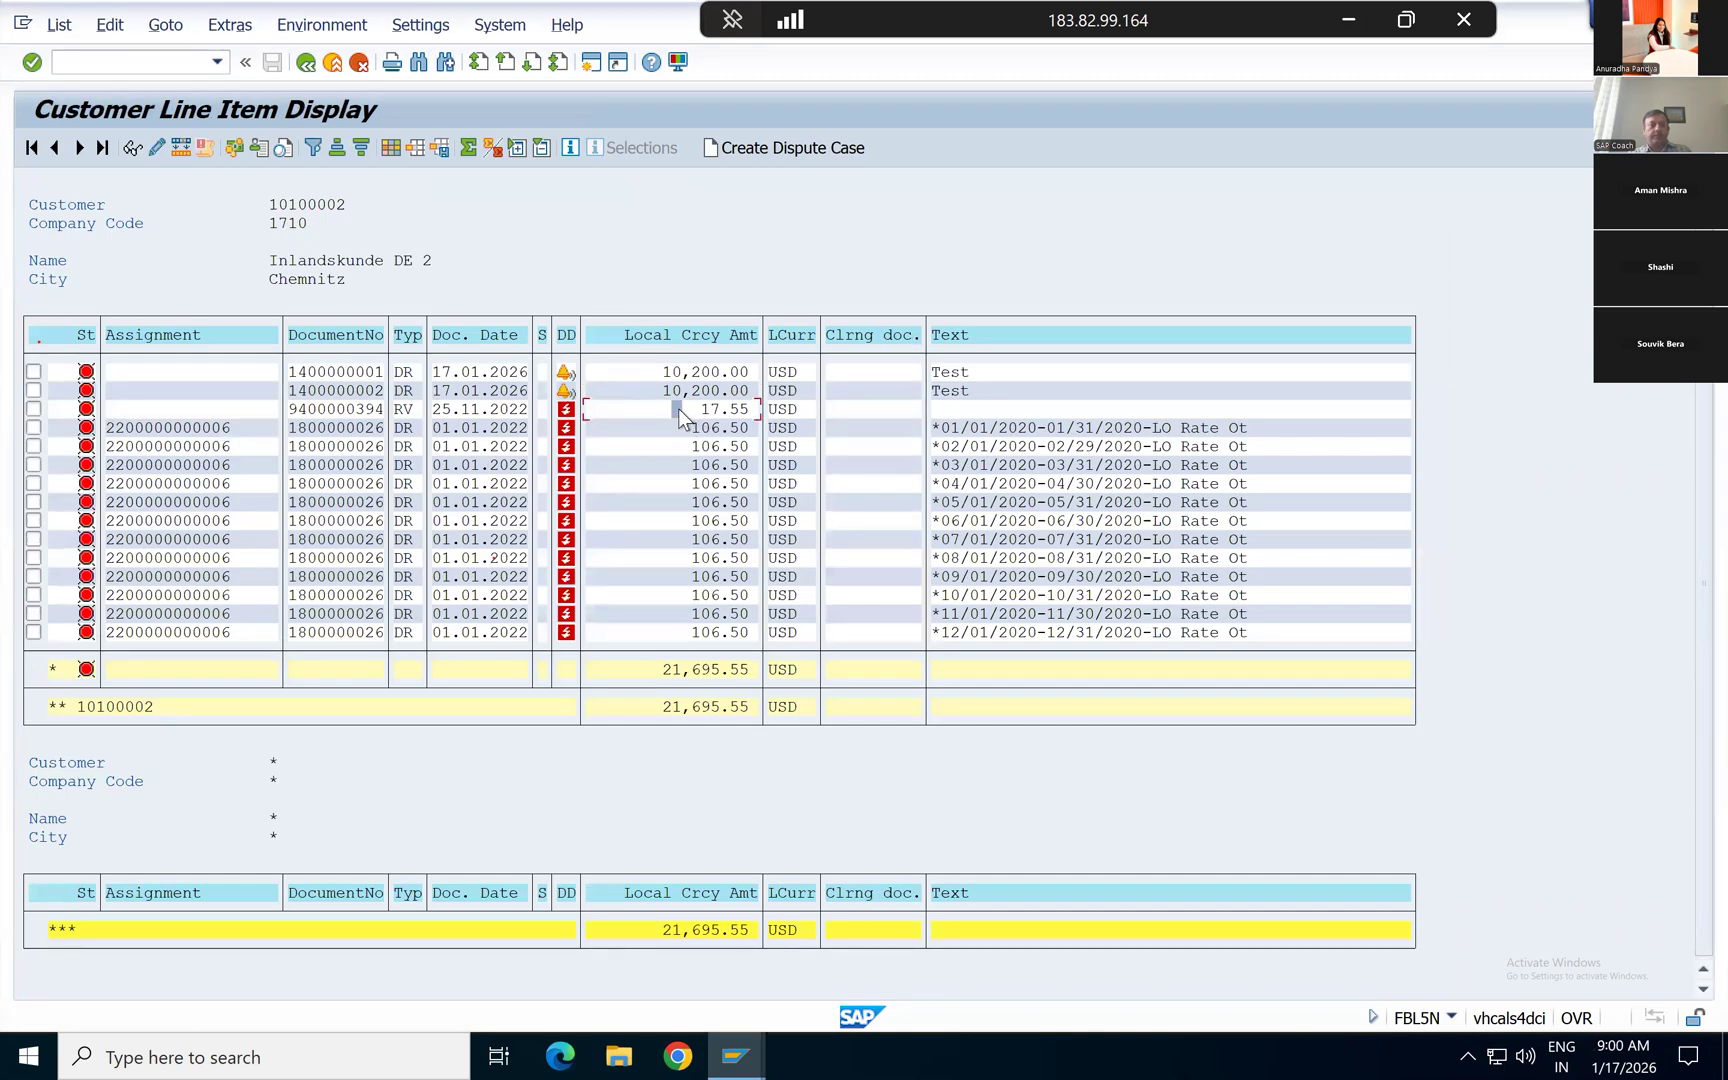
pyautogui.click(706, 410)
pyautogui.hotkey('alt', 'Tab')
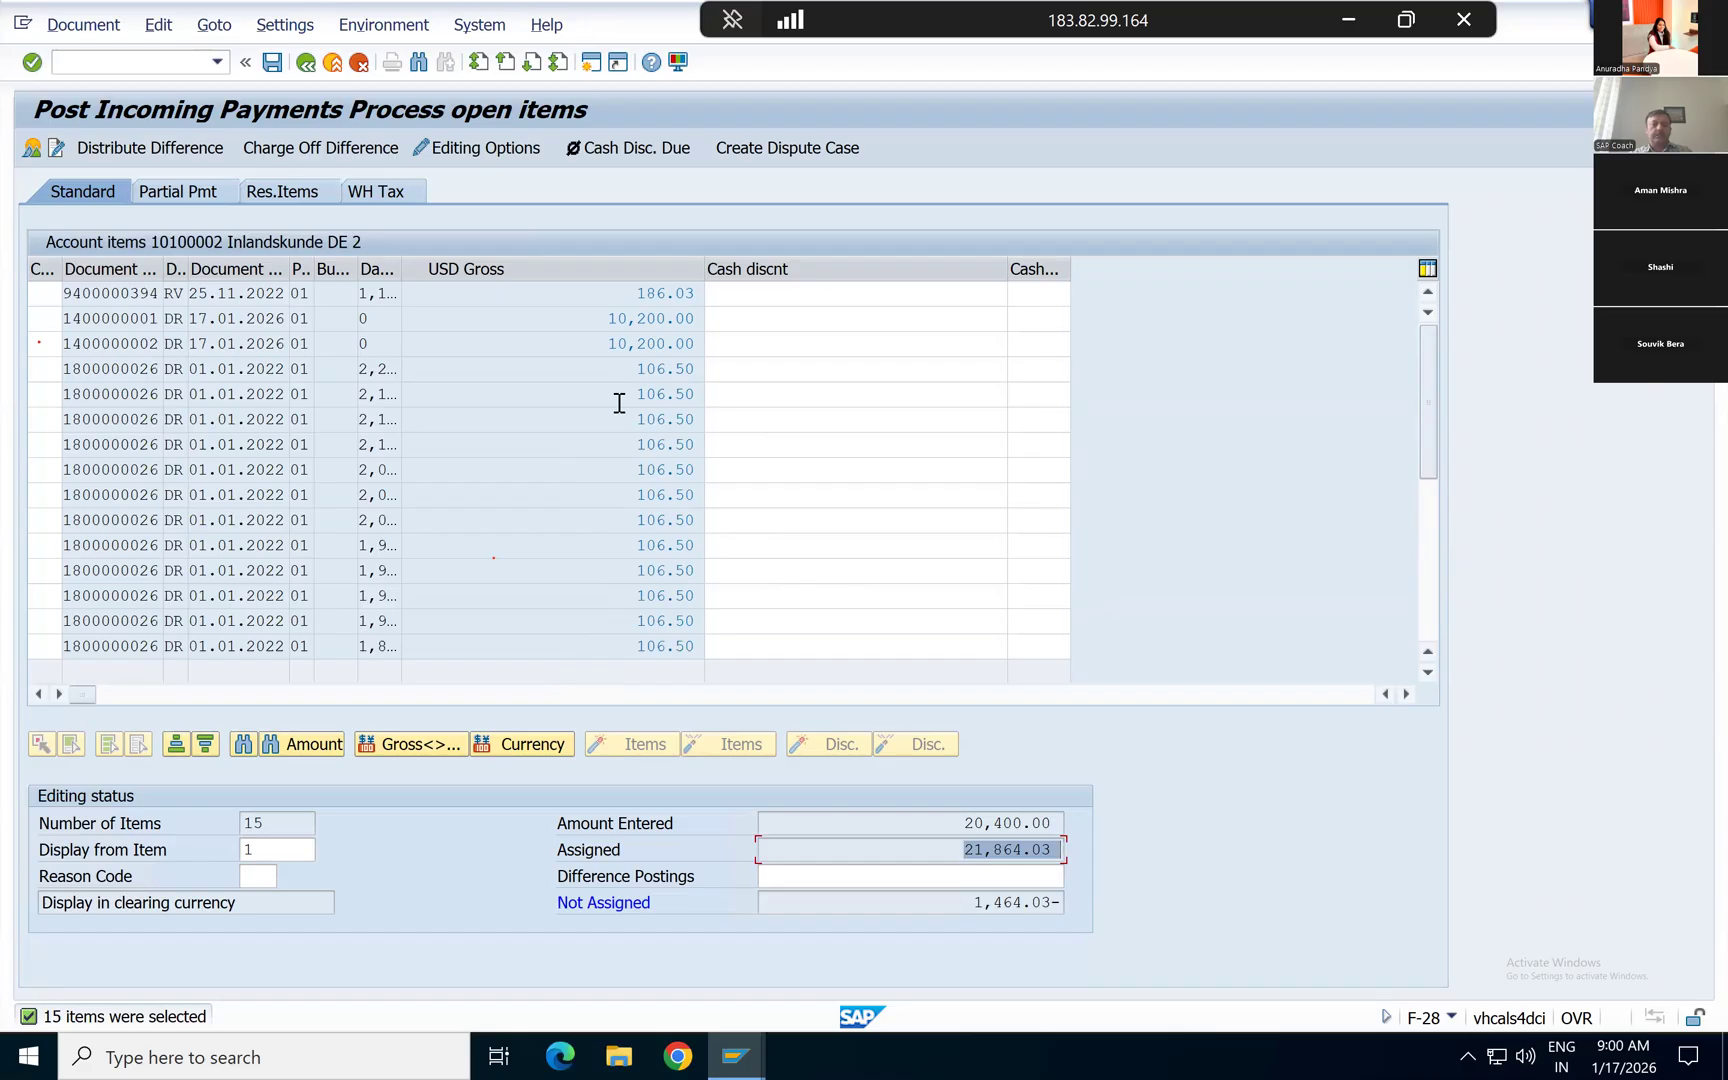
pyautogui.hotkey('alt', 'Tab')
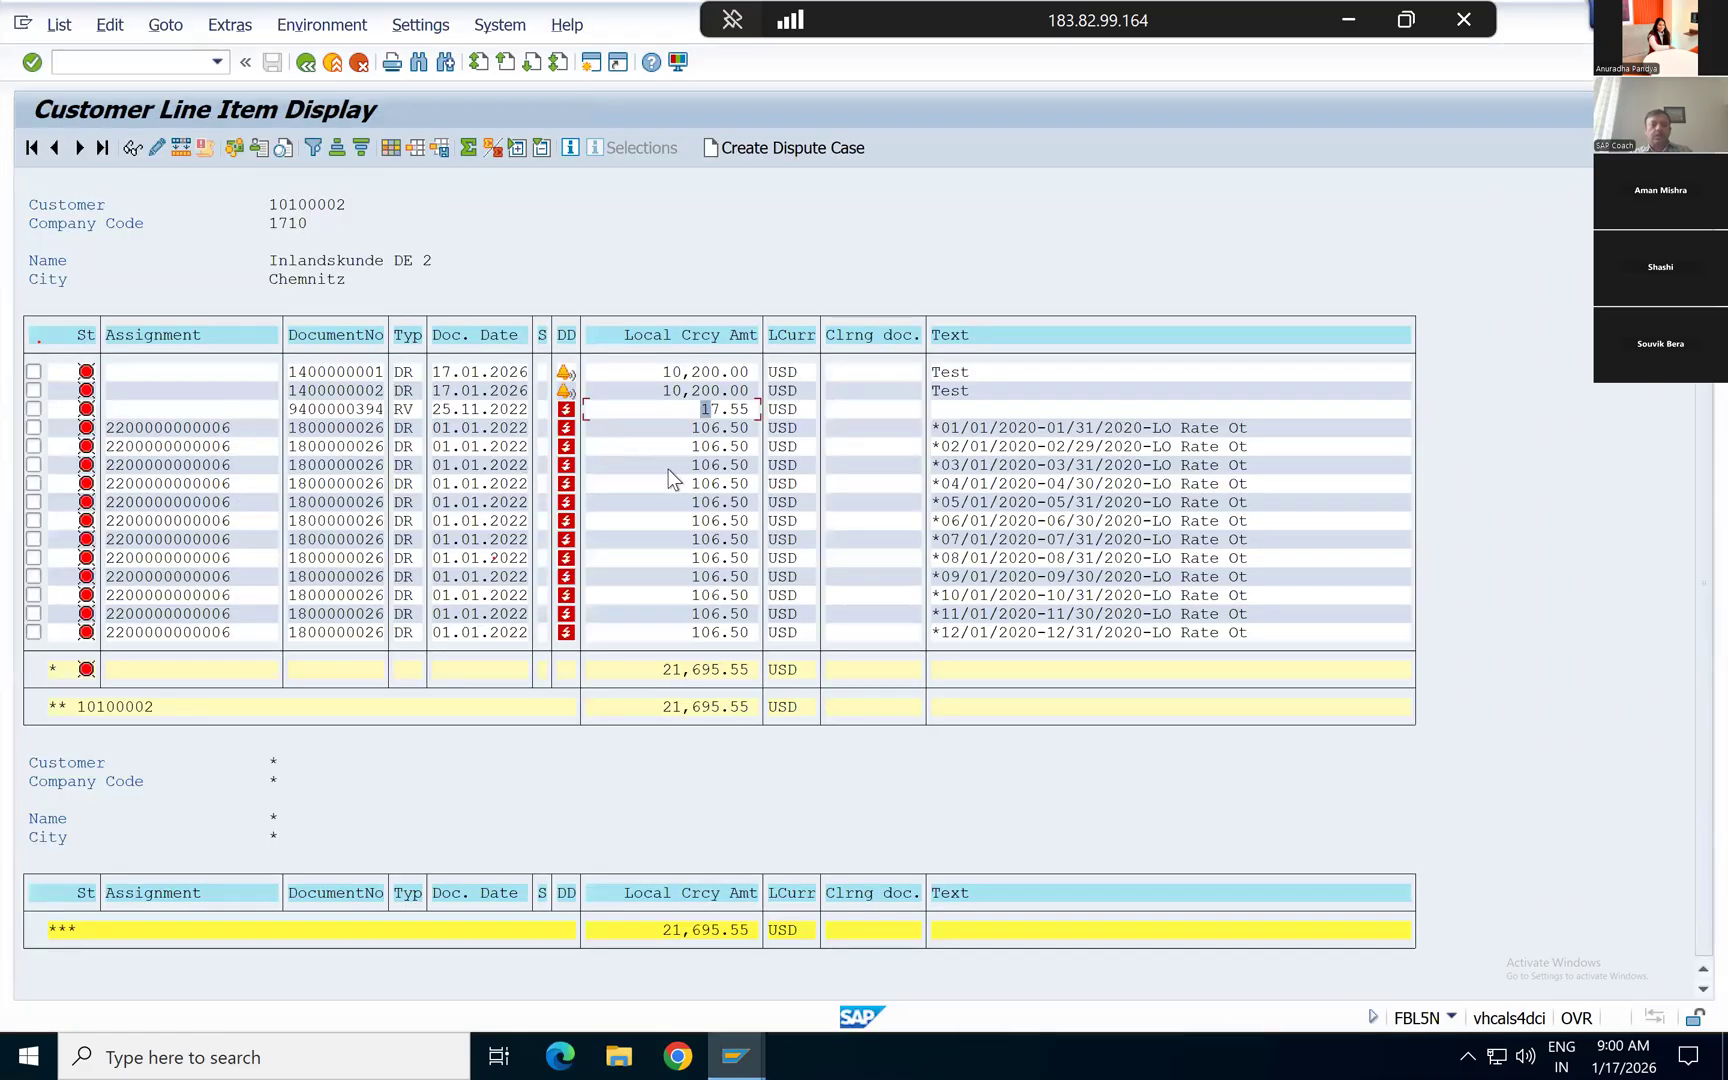
pyautogui.hotkey('alt', 'Tab')
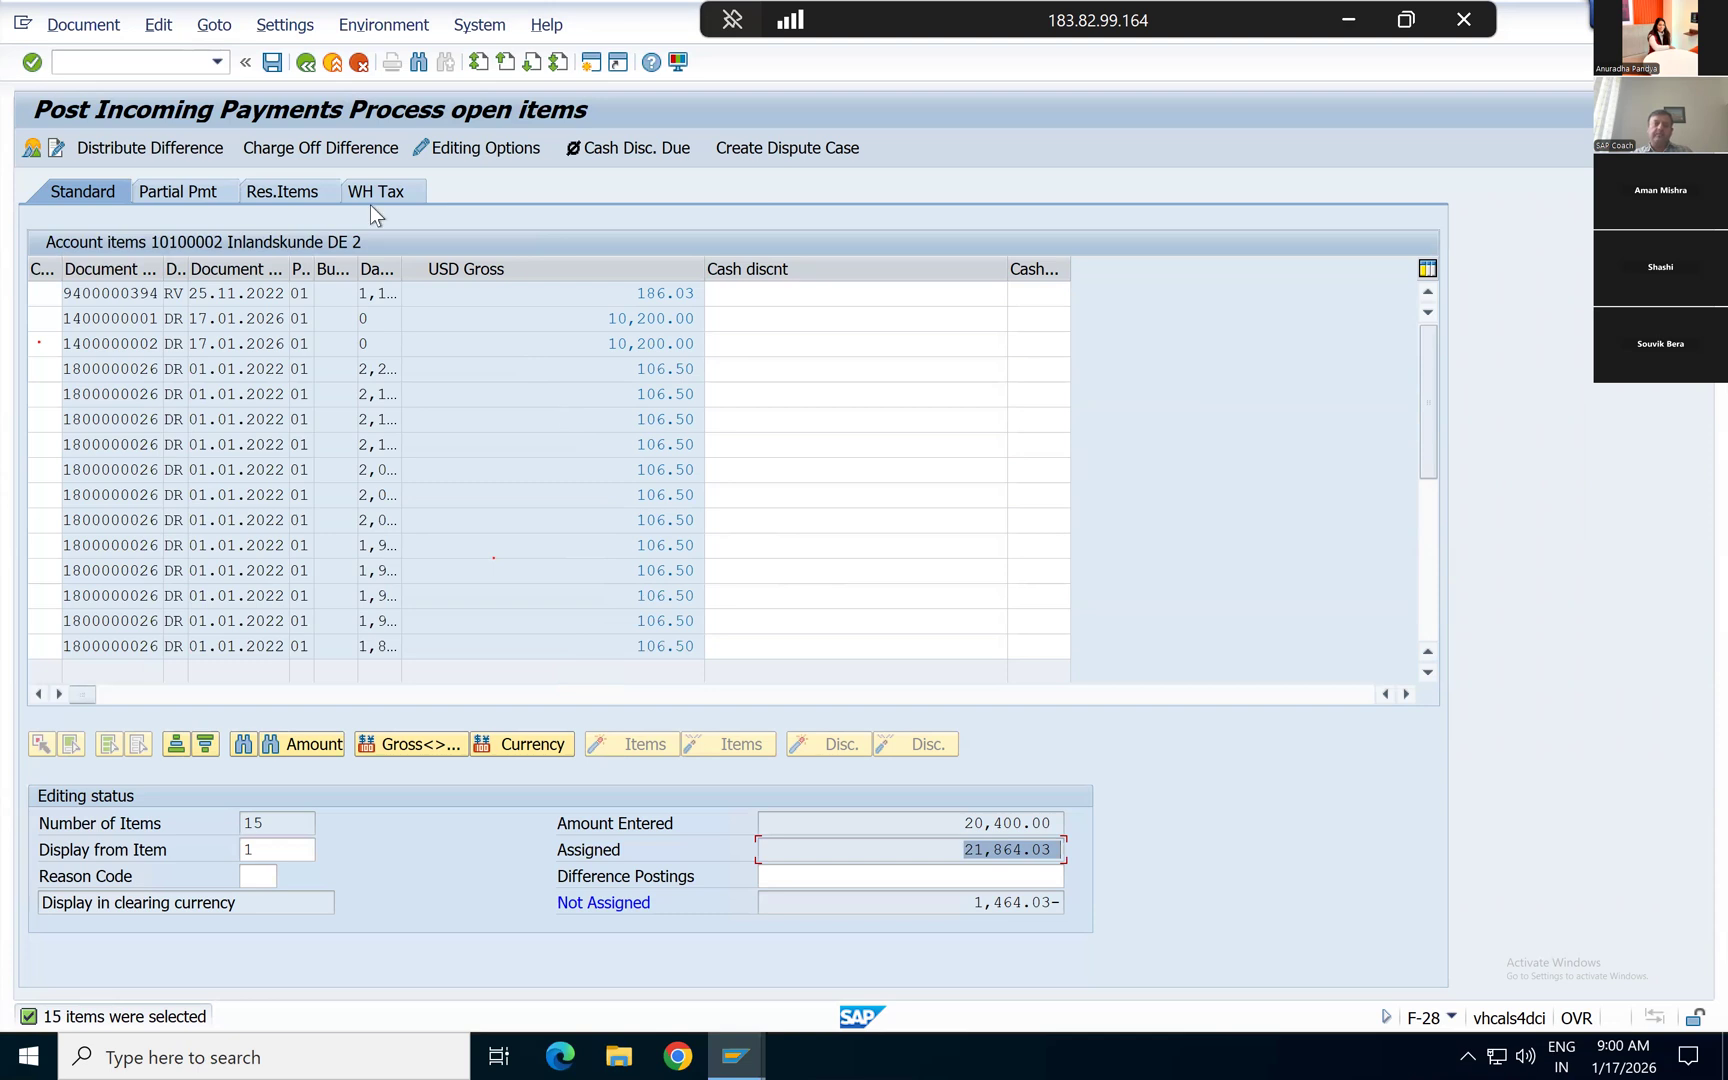
pyautogui.click(529, 318)
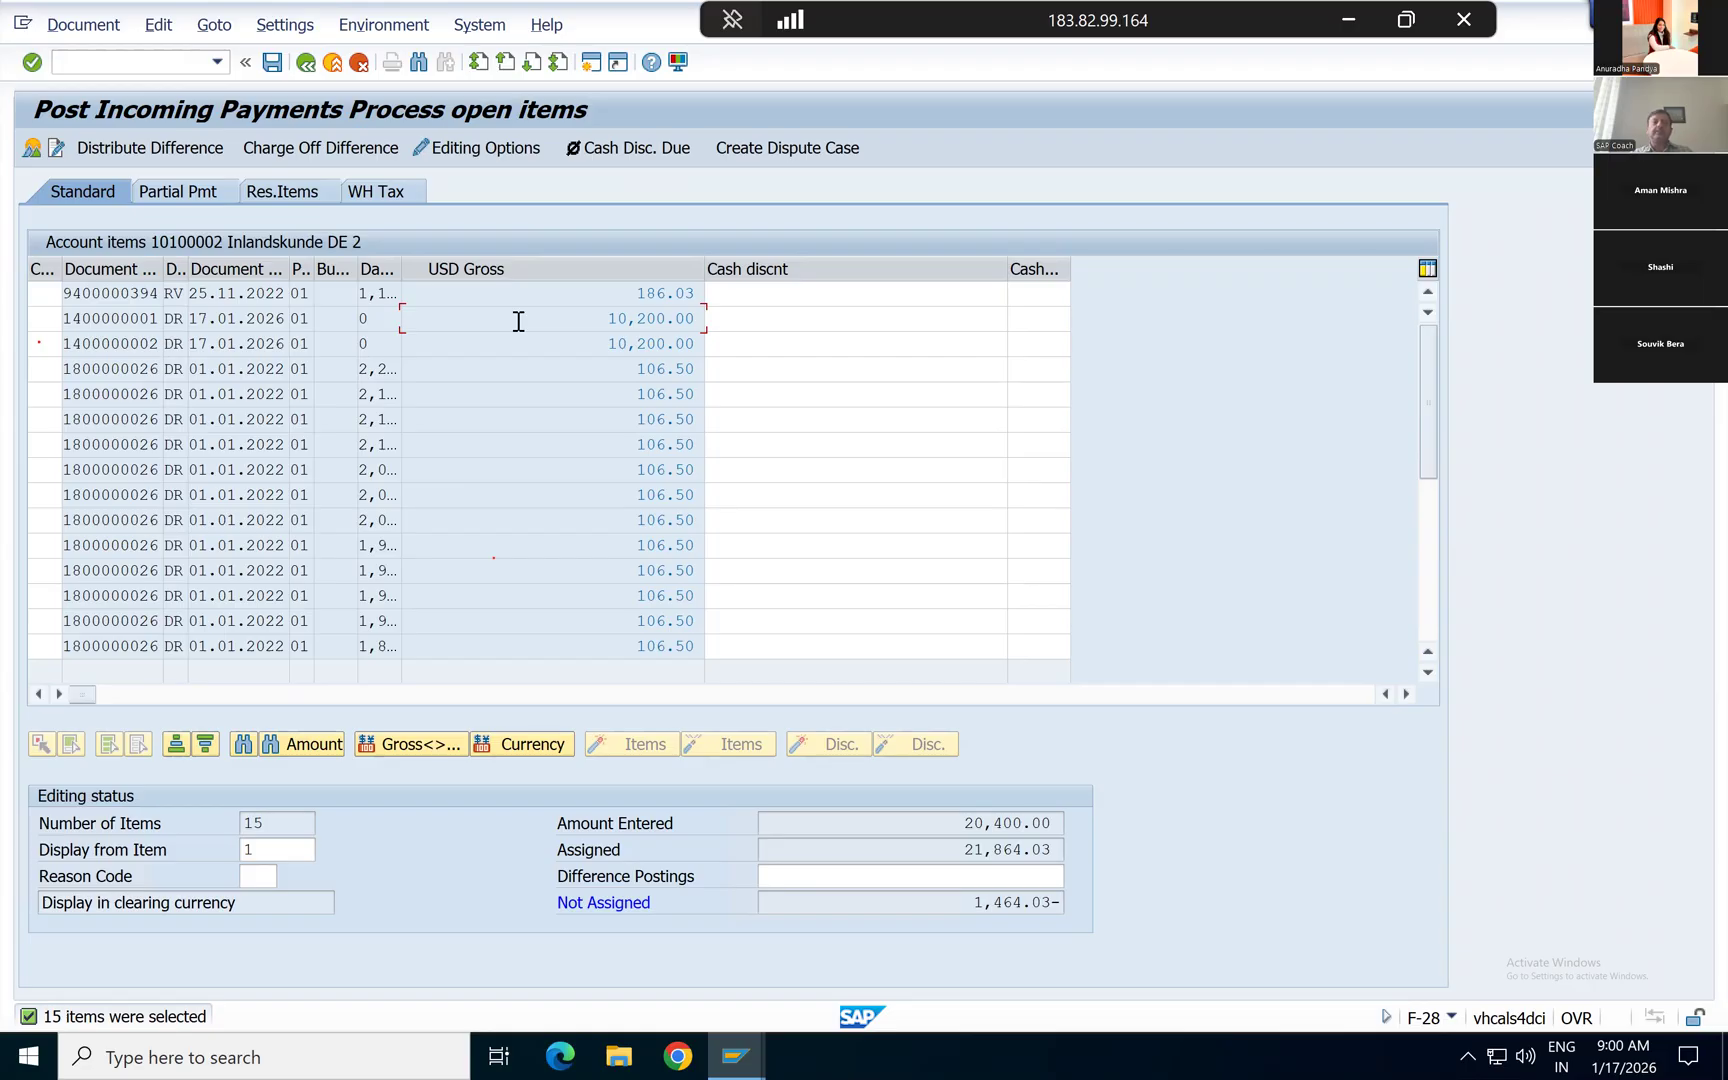
# Step: Exit the payment without posting and restart Incoming Payments (F-28)
pyautogui.click(332, 62)
pyautogui.click(388, 492)
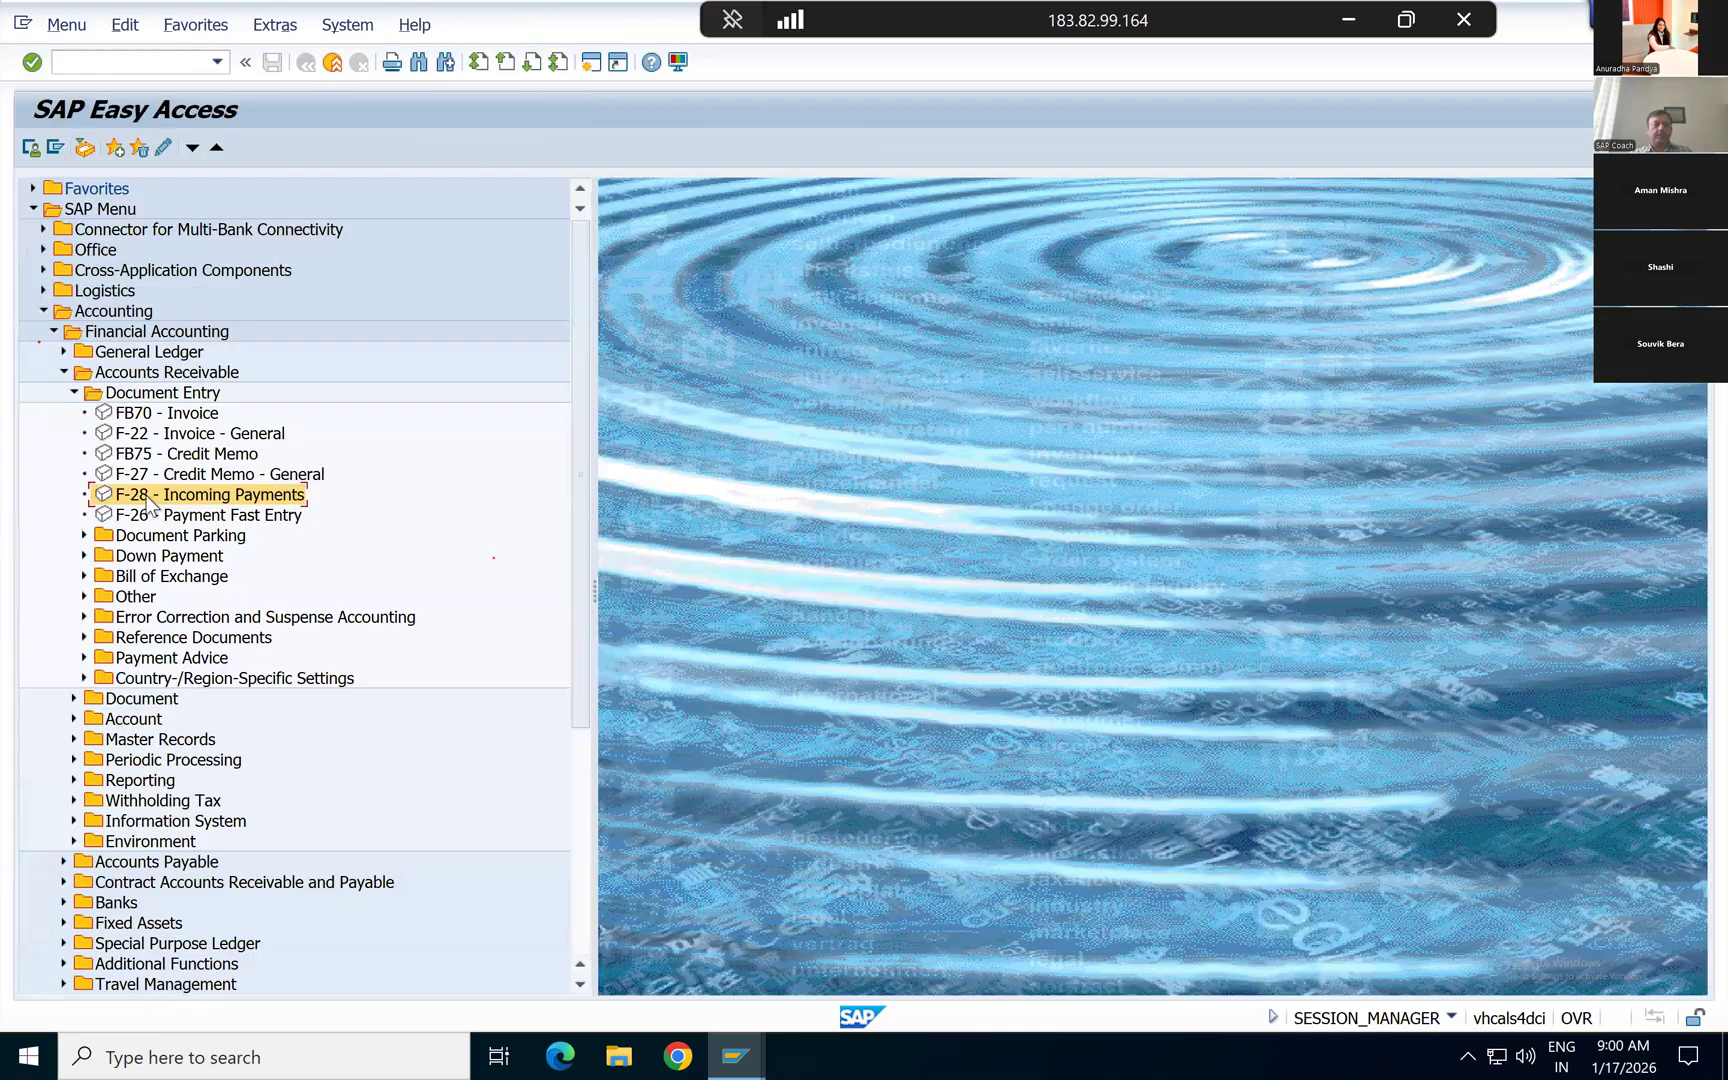
pyautogui.doubleClick(146, 497)
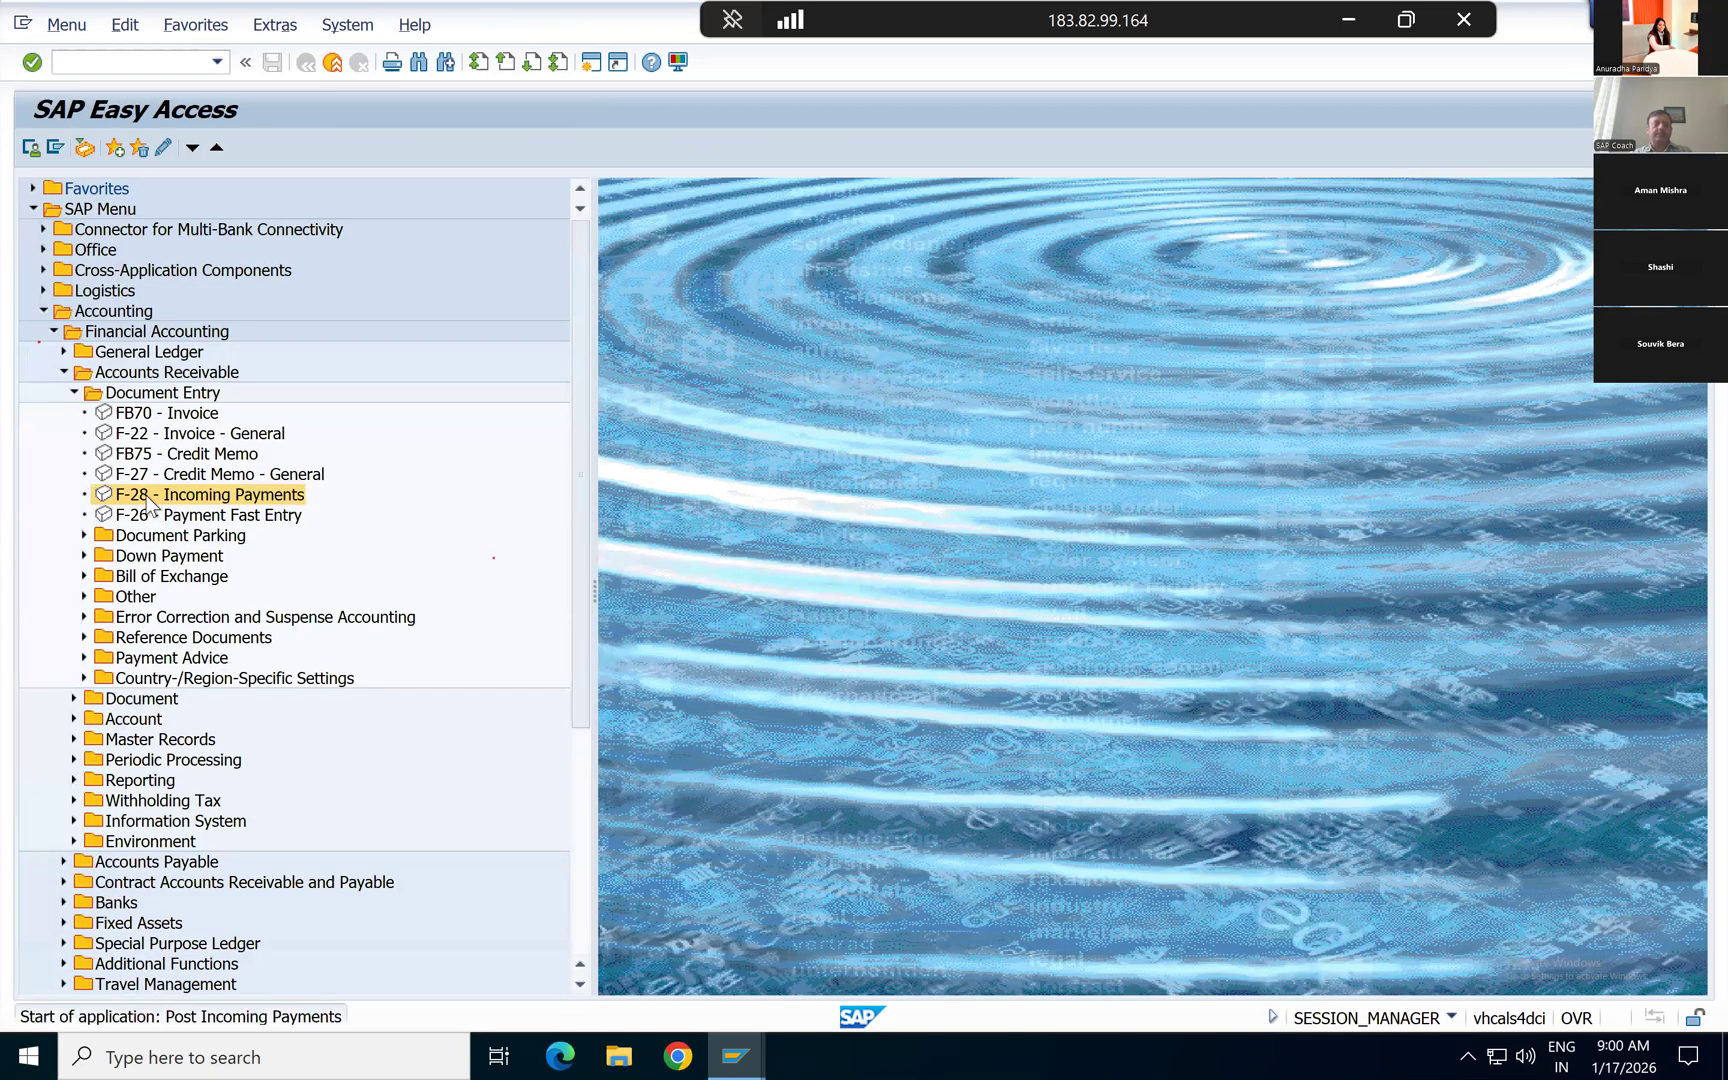
# Step: Set the payment's document date to 17.01.2026 and enter Test as reference, document header text and clearing text
pyautogui.press('Down')
pyautogui.press('Return')
pyautogui.press('Tab')
pyautogui.press('Tab')
pyautogui.press('Tab')
pyautogui.press('Down')
pyautogui.press('Return')
pyautogui.press('Tab')
pyautogui.press('Down')
pyautogui.press('Return')
pyautogui.press('Tab')
pyautogui.press('Down')
pyautogui.press('Return')
# Step: Enter house bank USBK2, the bank G/L account and the amount 20400 in the payment's bank data
pyautogui.press('Tab')
pyautogui.press('Down')
pyautogui.press('Return')
pyautogui.press('Tab')
pyautogui.press('Tab')
pyautogui.press('Down')
pyautogui.press('Return')
pyautogui.press('Tab')
pyautogui.press('Down')
pyautogui.press('Return')
# Step: Enter the customer's account number in the open item selection
pyautogui.press('Tab')
pyautogui.press('Tab')
pyautogui.press('Tab')
pyautogui.press('Tab')
pyautogui.press('Tab')
pyautogui.press('Down')
pyautogui.press('Return')
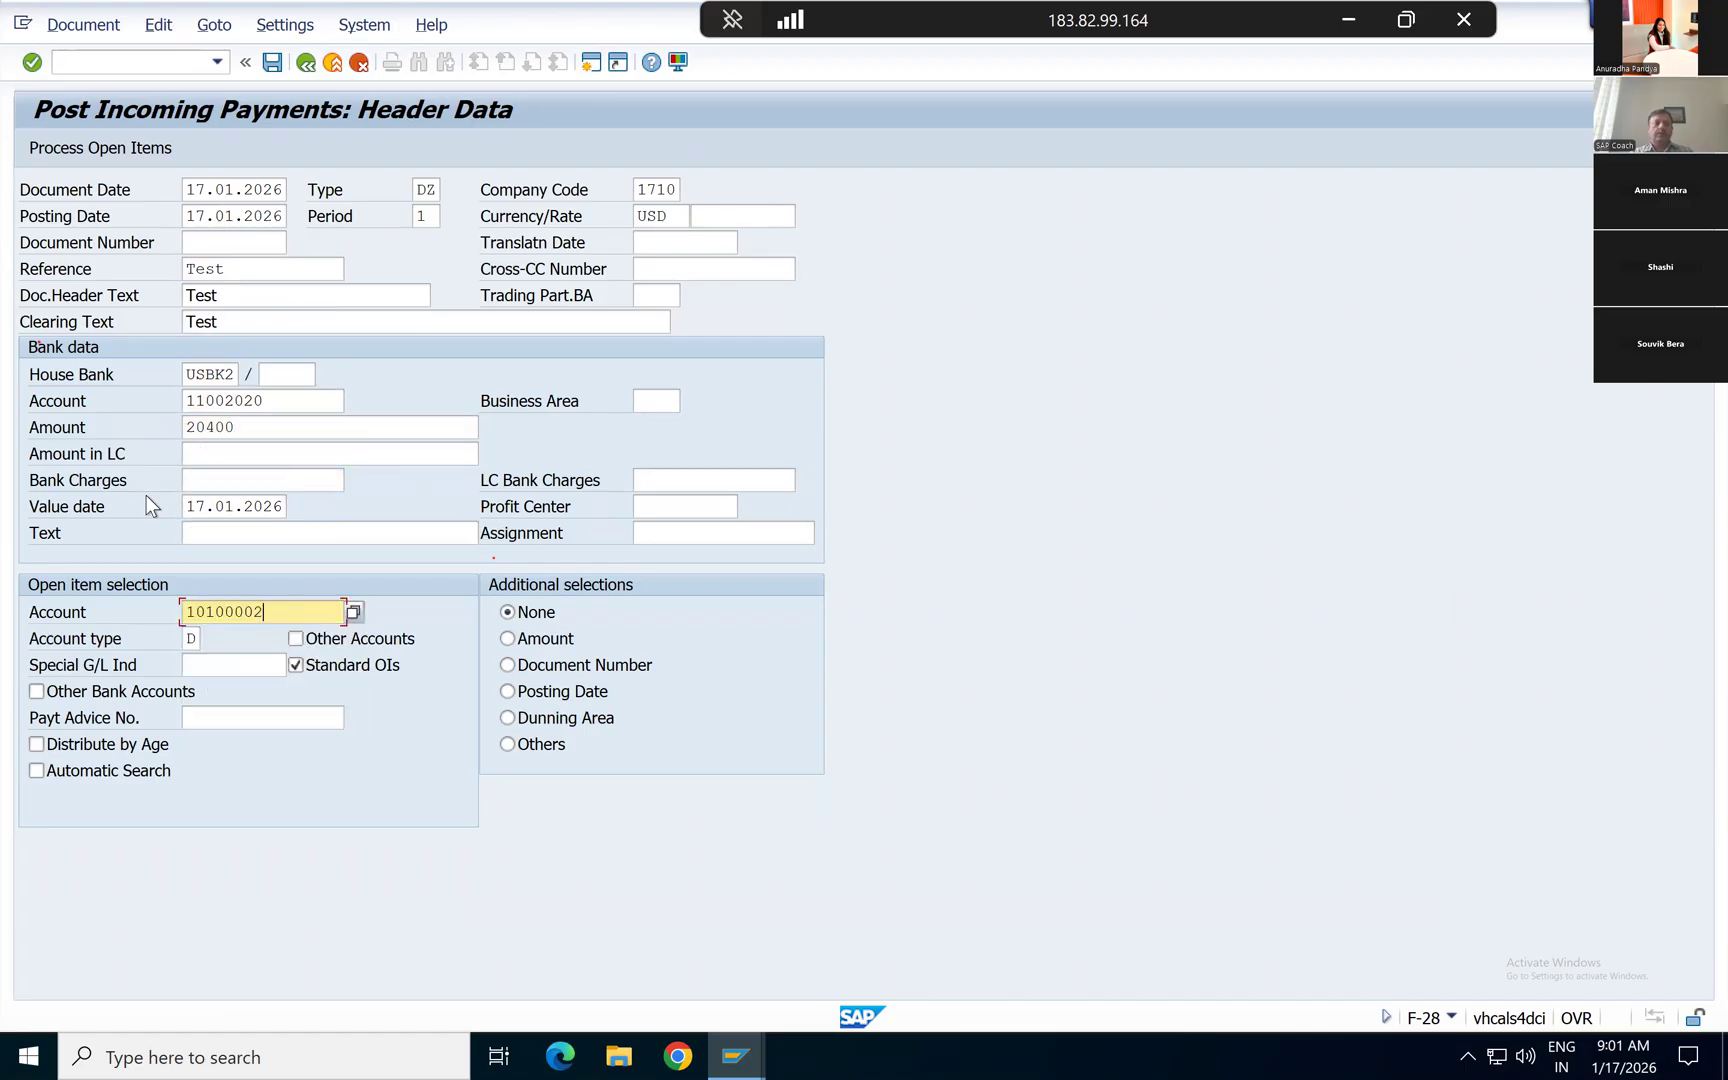
# Step: Enter 1234 as the assignment and Test as the line item text in the payment's bank data
pyautogui.click(707, 542)
pyautogui.press('Down')
pyautogui.press('Return')
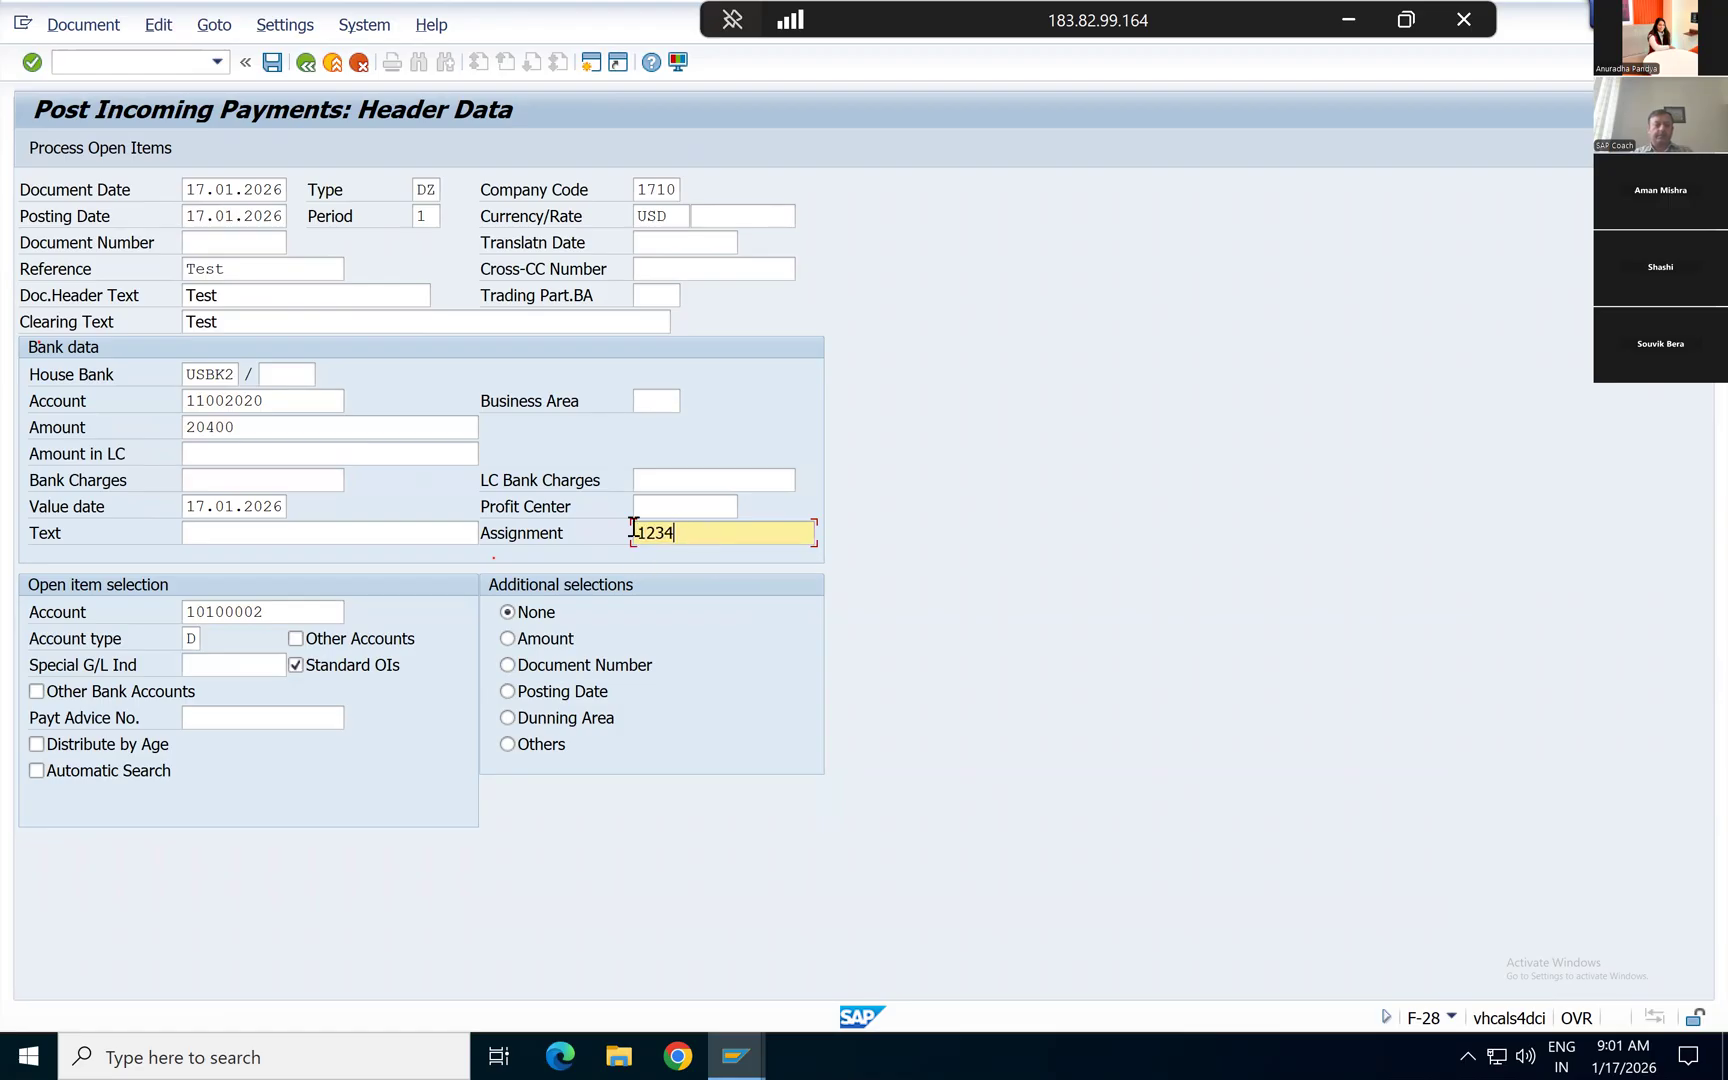
pyautogui.click(435, 532)
pyautogui.press('Down')
pyautogui.press('Return')
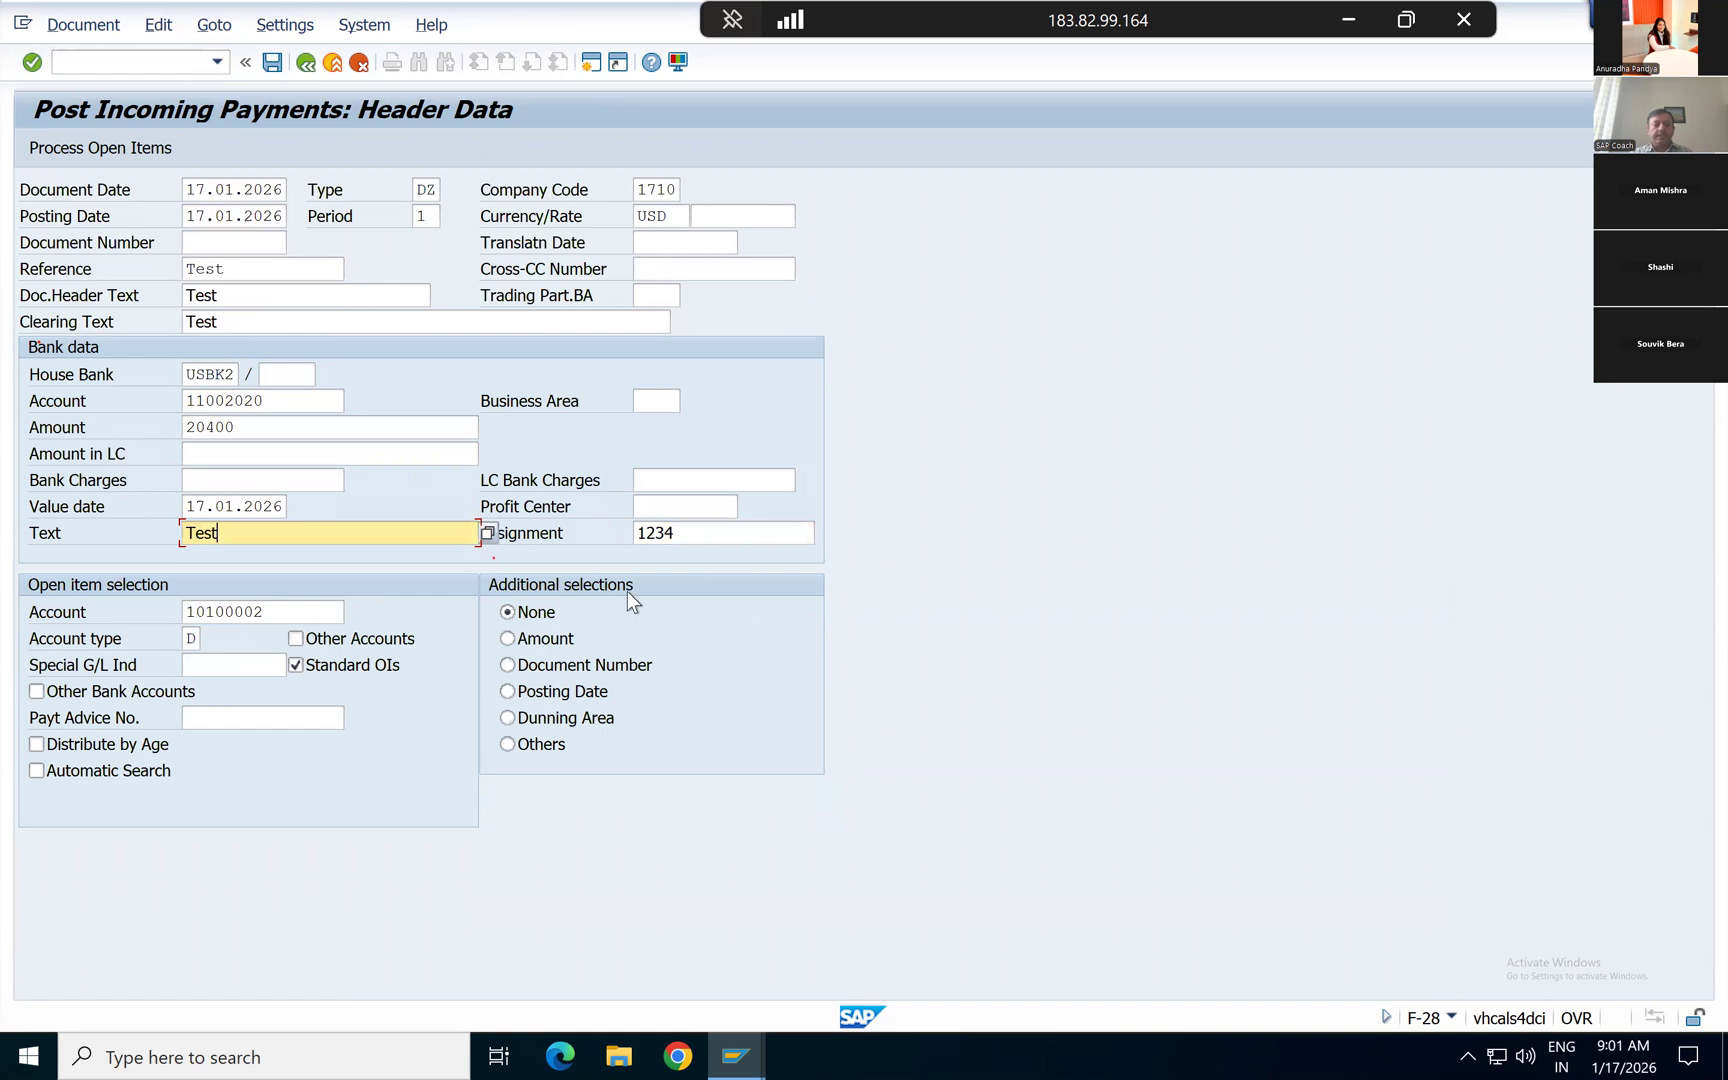
# Step: Choose Document Number as the additional selection criterion for the payment's open items
pyautogui.click(507, 666)
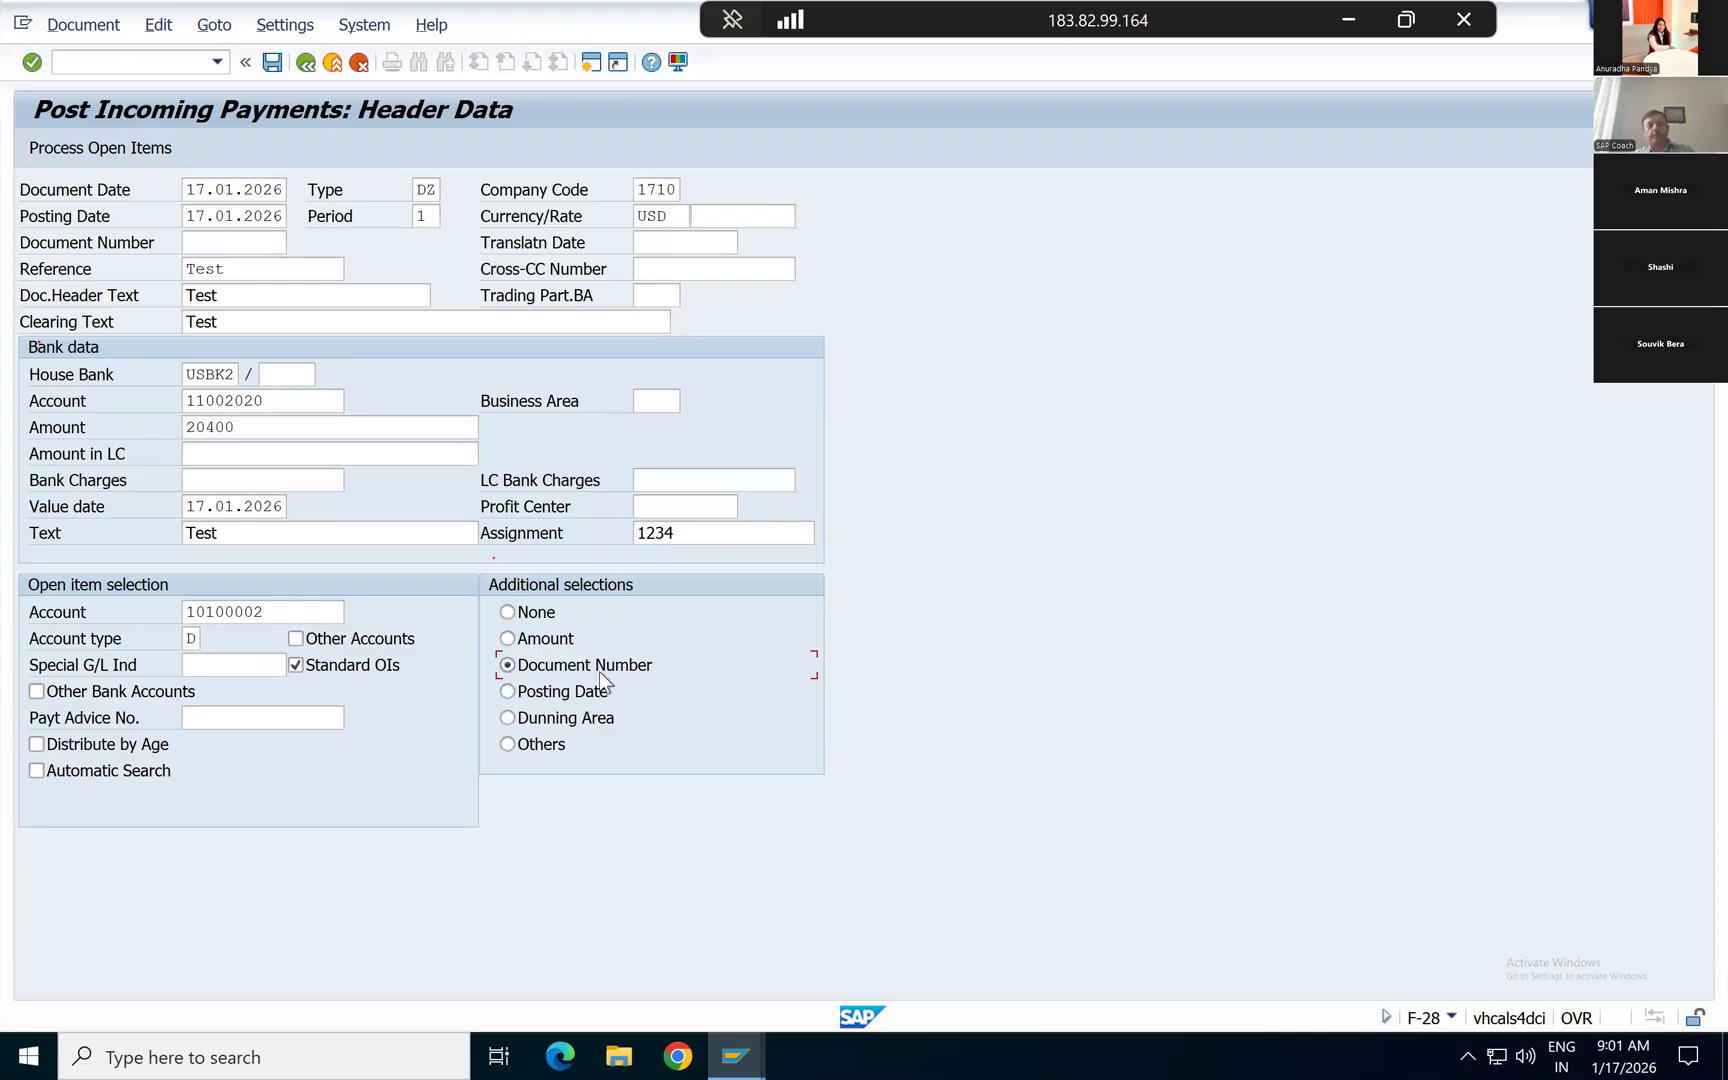
pyautogui.click(508, 746)
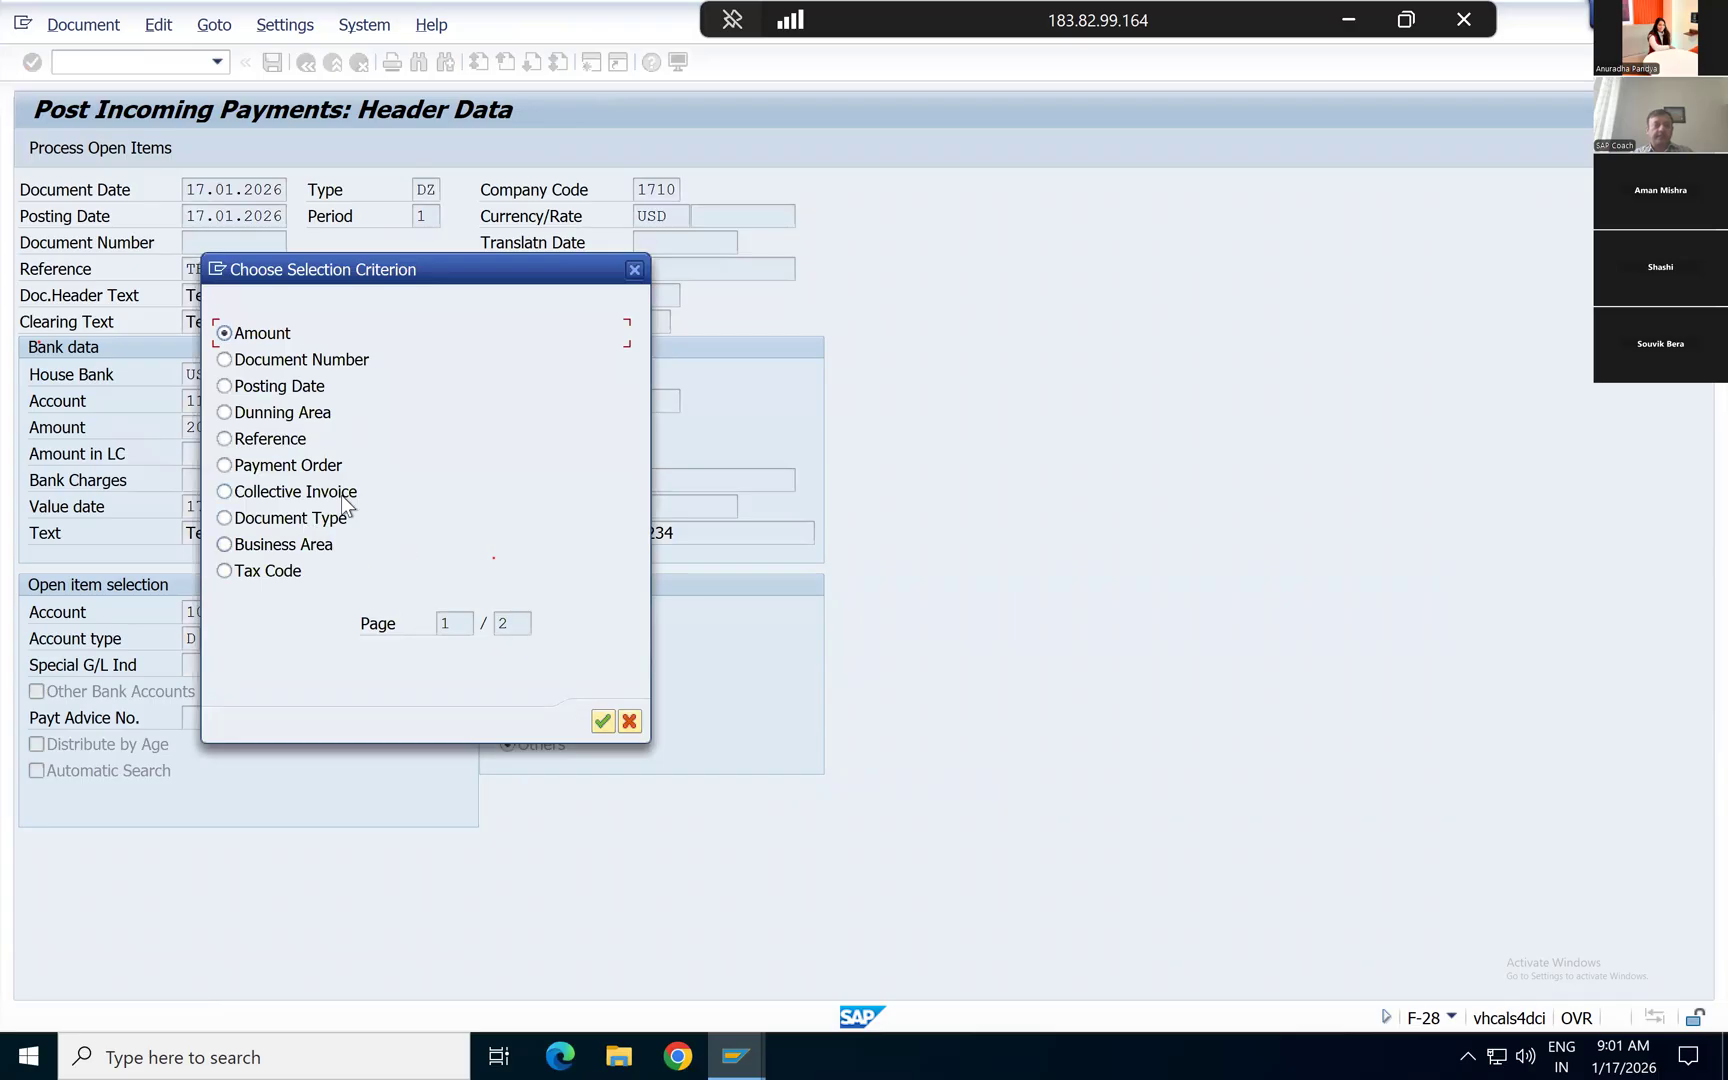
pyautogui.click(225, 439)
pyautogui.press('Down')
pyautogui.press('Down')
pyautogui.press('Down')
pyautogui.press('Down')
pyautogui.press('Down')
pyautogui.click(223, 361)
pyautogui.click(602, 721)
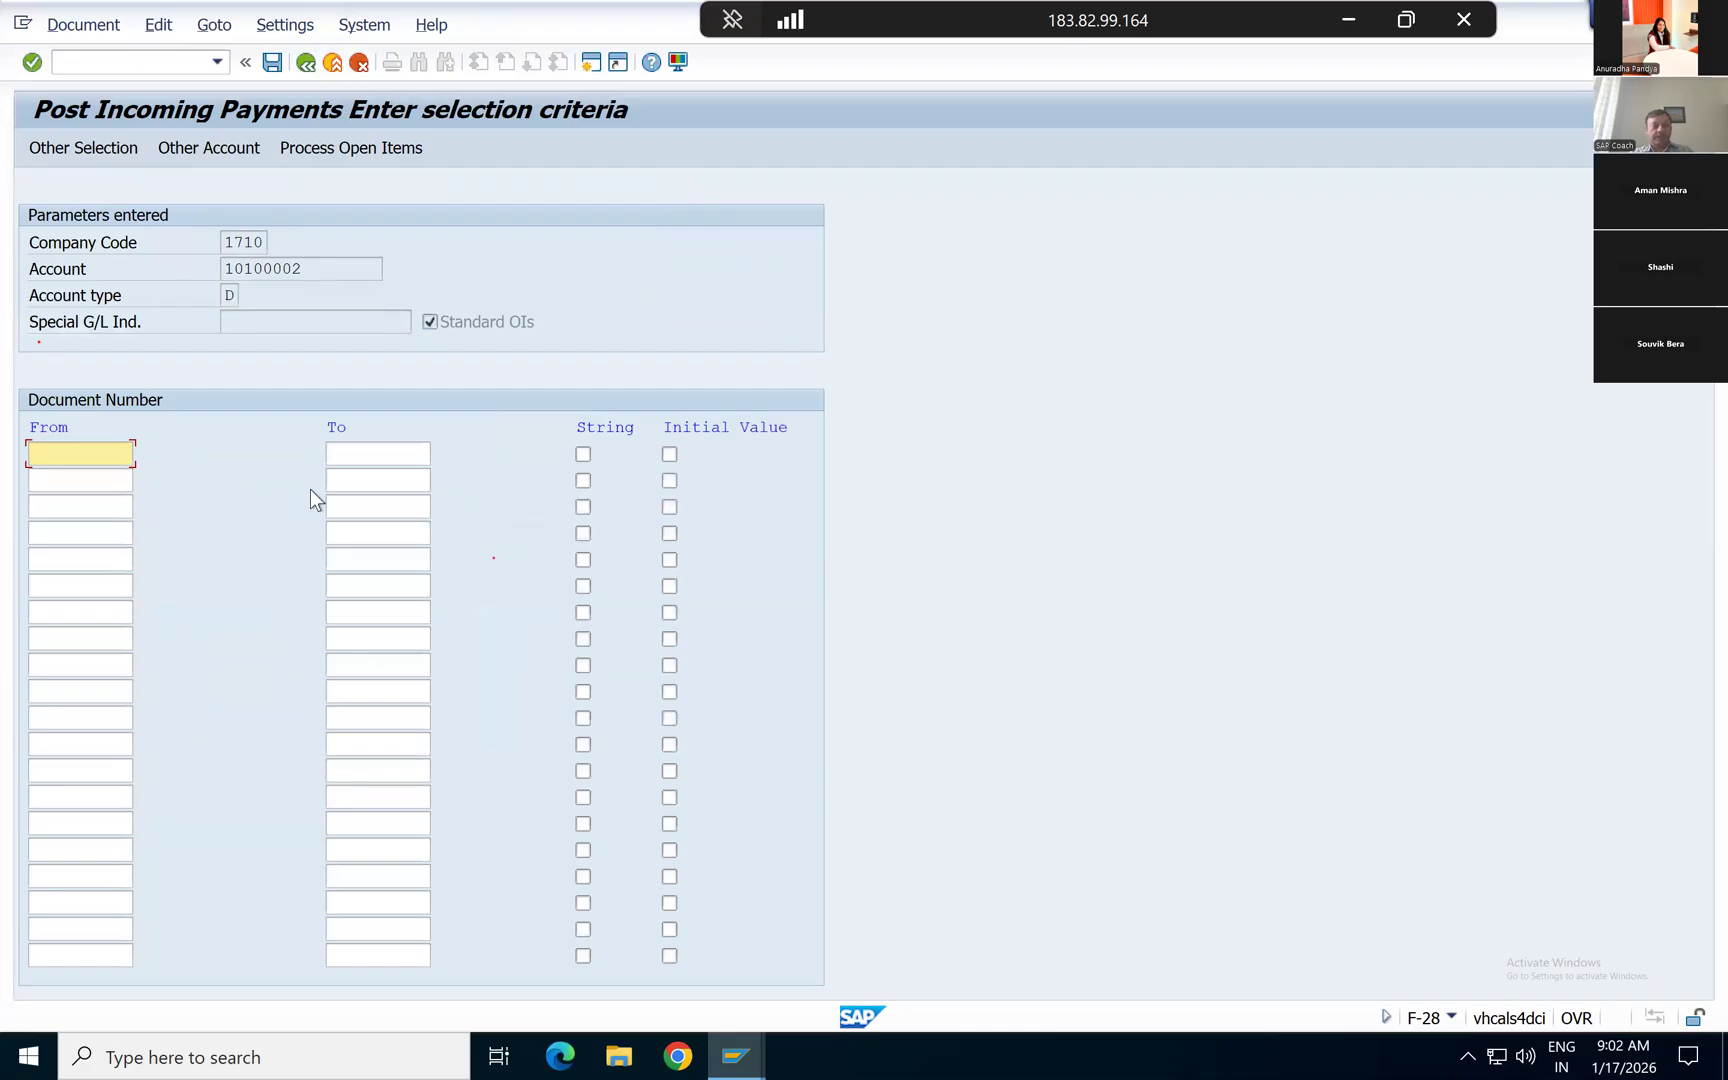
# Step: Copy the document numbers of the two 10,200.00 invoices from the customer line item list into the selection criteria and process these open items
pyautogui.hotkey('alt', 'Tab')
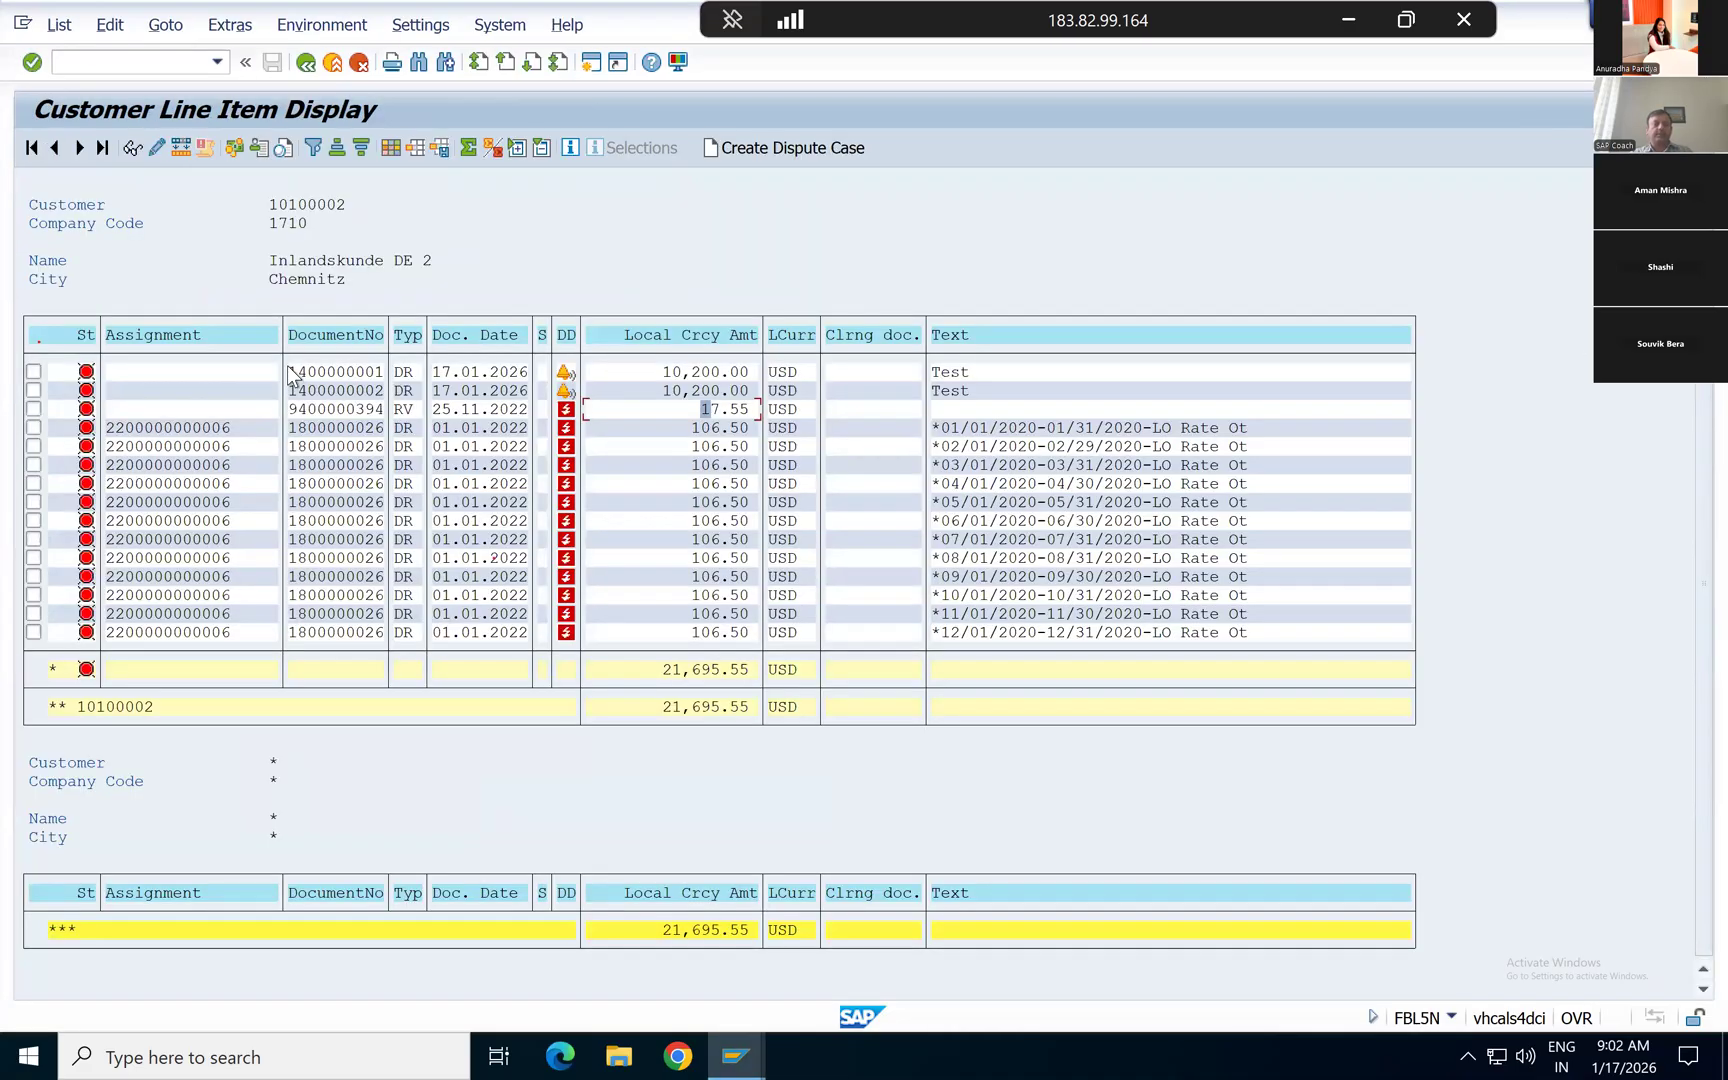
pyautogui.moveTo(287, 367); pyautogui.dragTo(400, 403)
pyautogui.hotkey('ctrl', 'c')
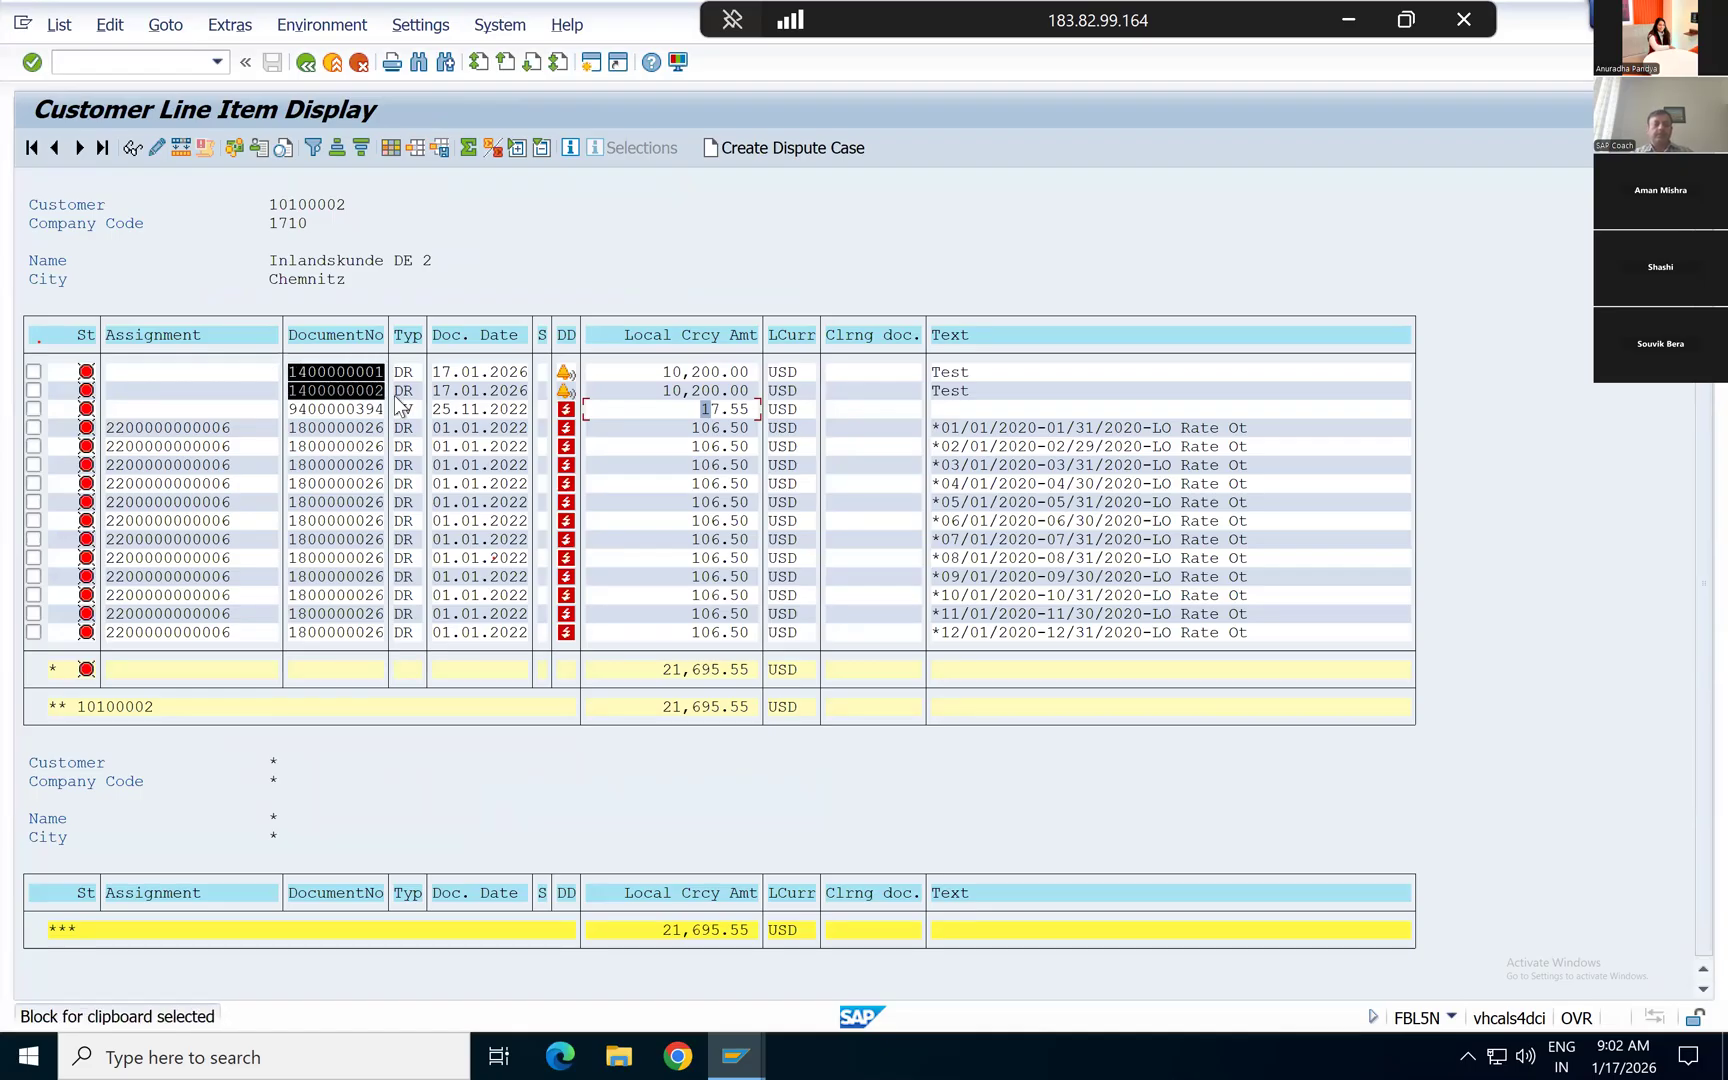
pyautogui.hotkey('alt', 'Tab')
pyautogui.hotkey('ctrl', 'v')
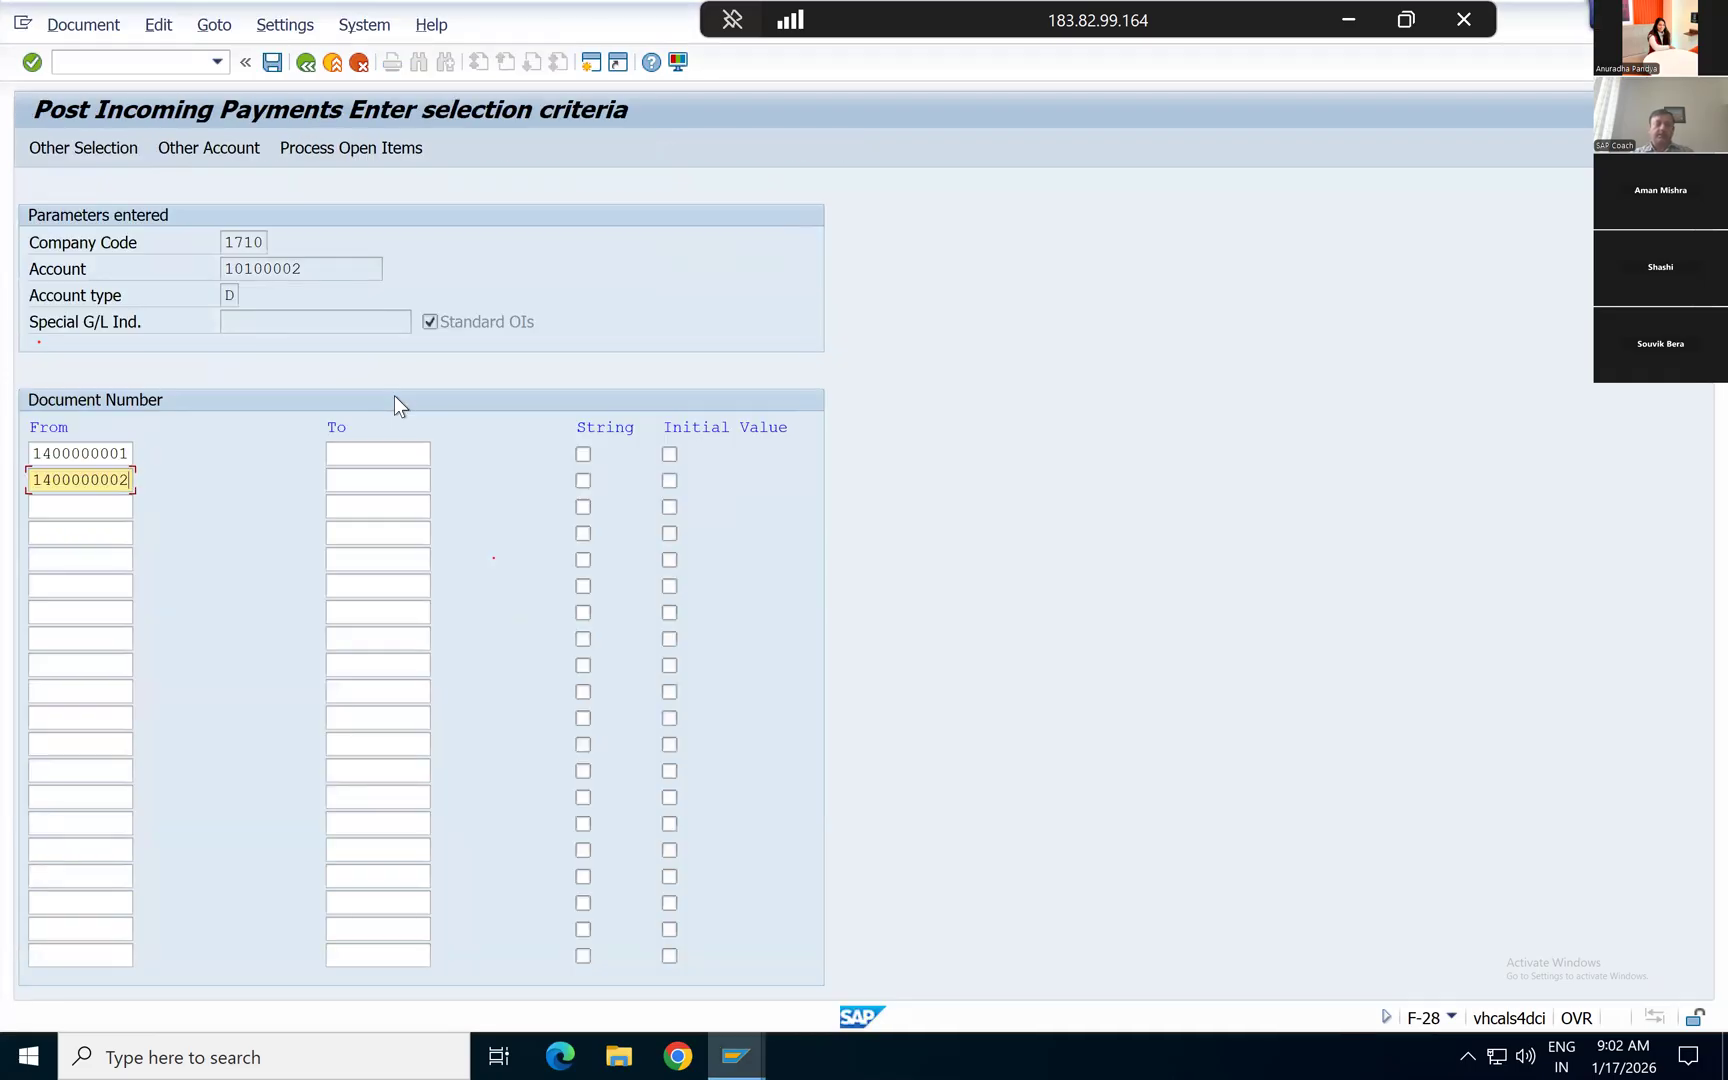
pyautogui.press('Return')
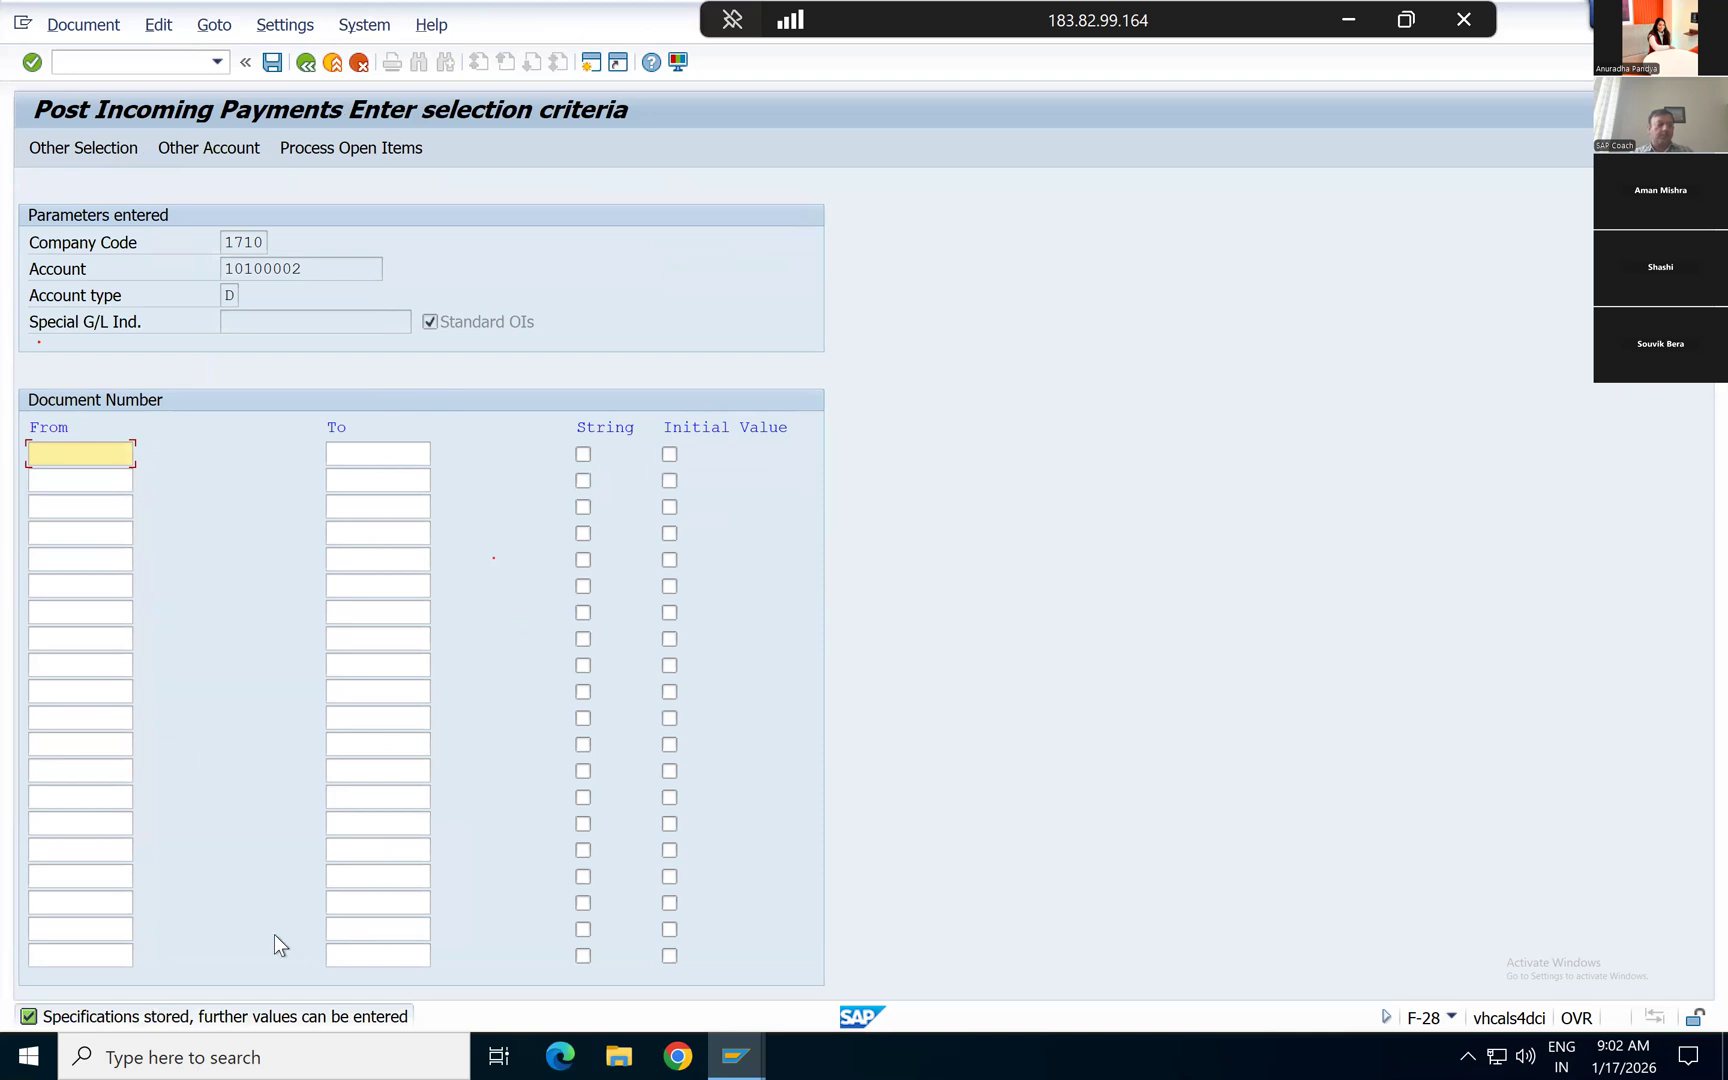
pyautogui.click(329, 148)
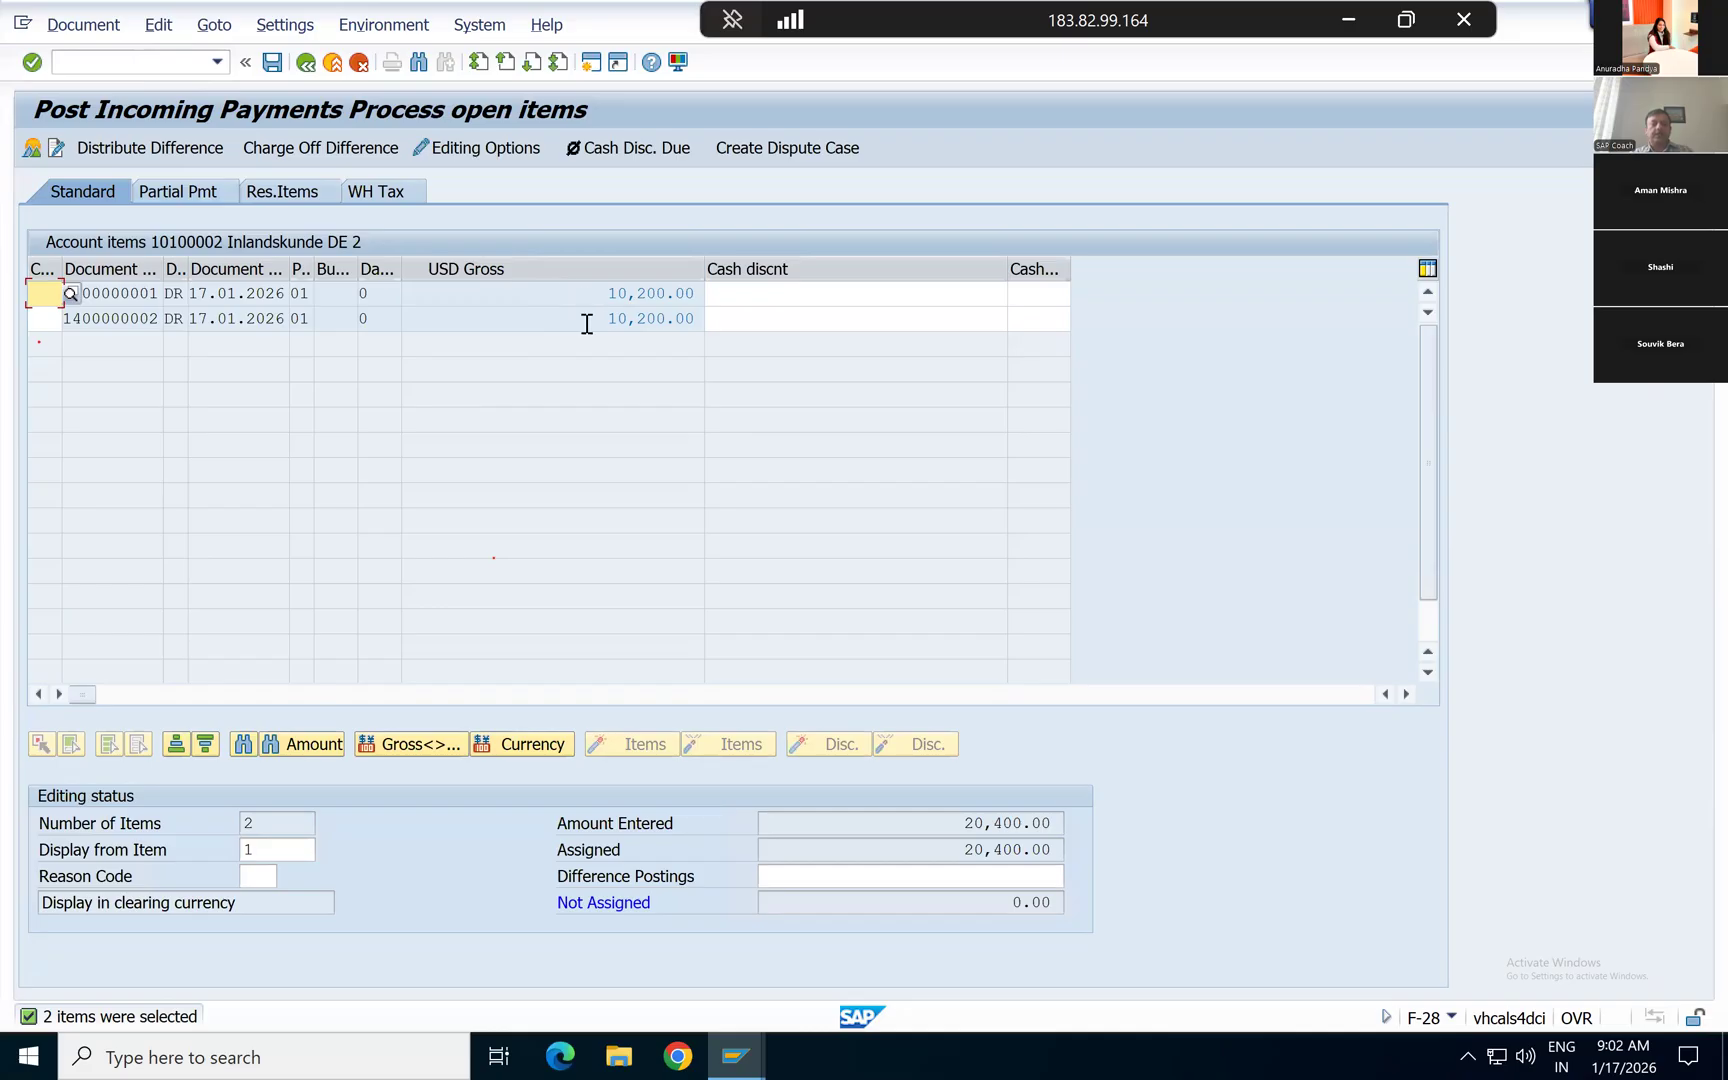
# Step: Simulate the incoming payment, check the customer line's posting key and post the document
pyautogui.click(72, 27)
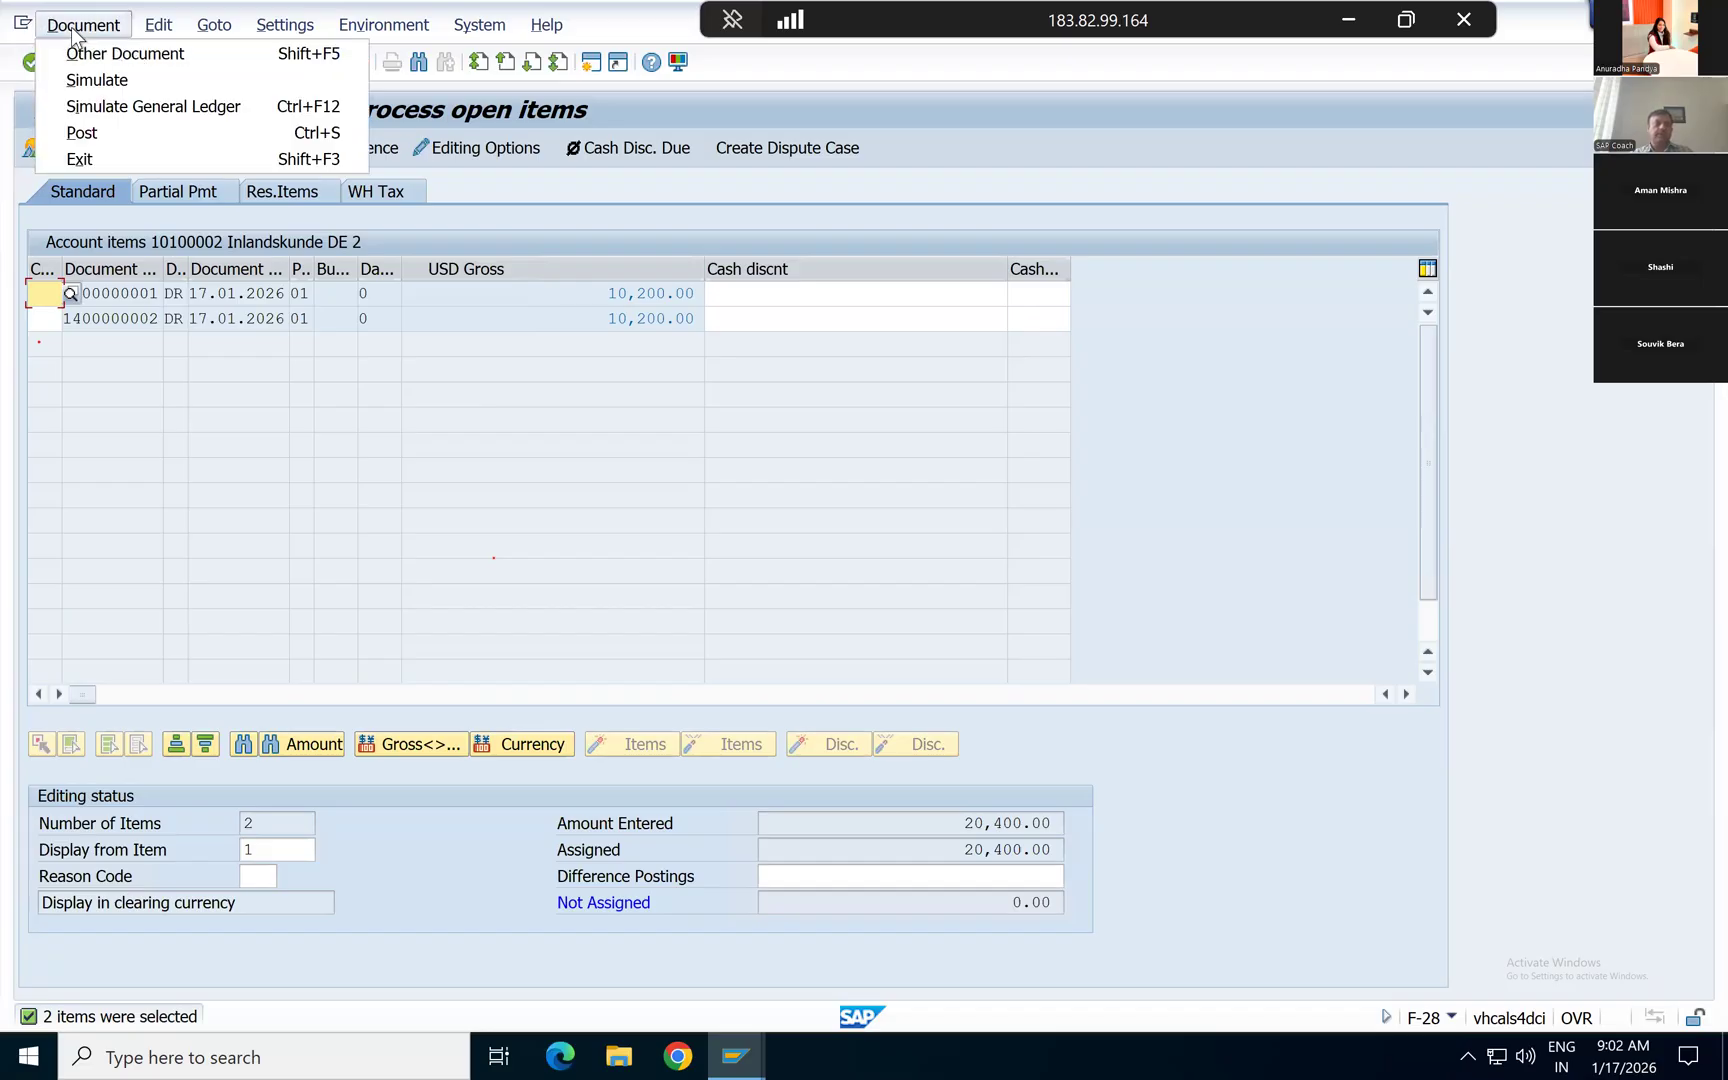
pyautogui.press('Return')
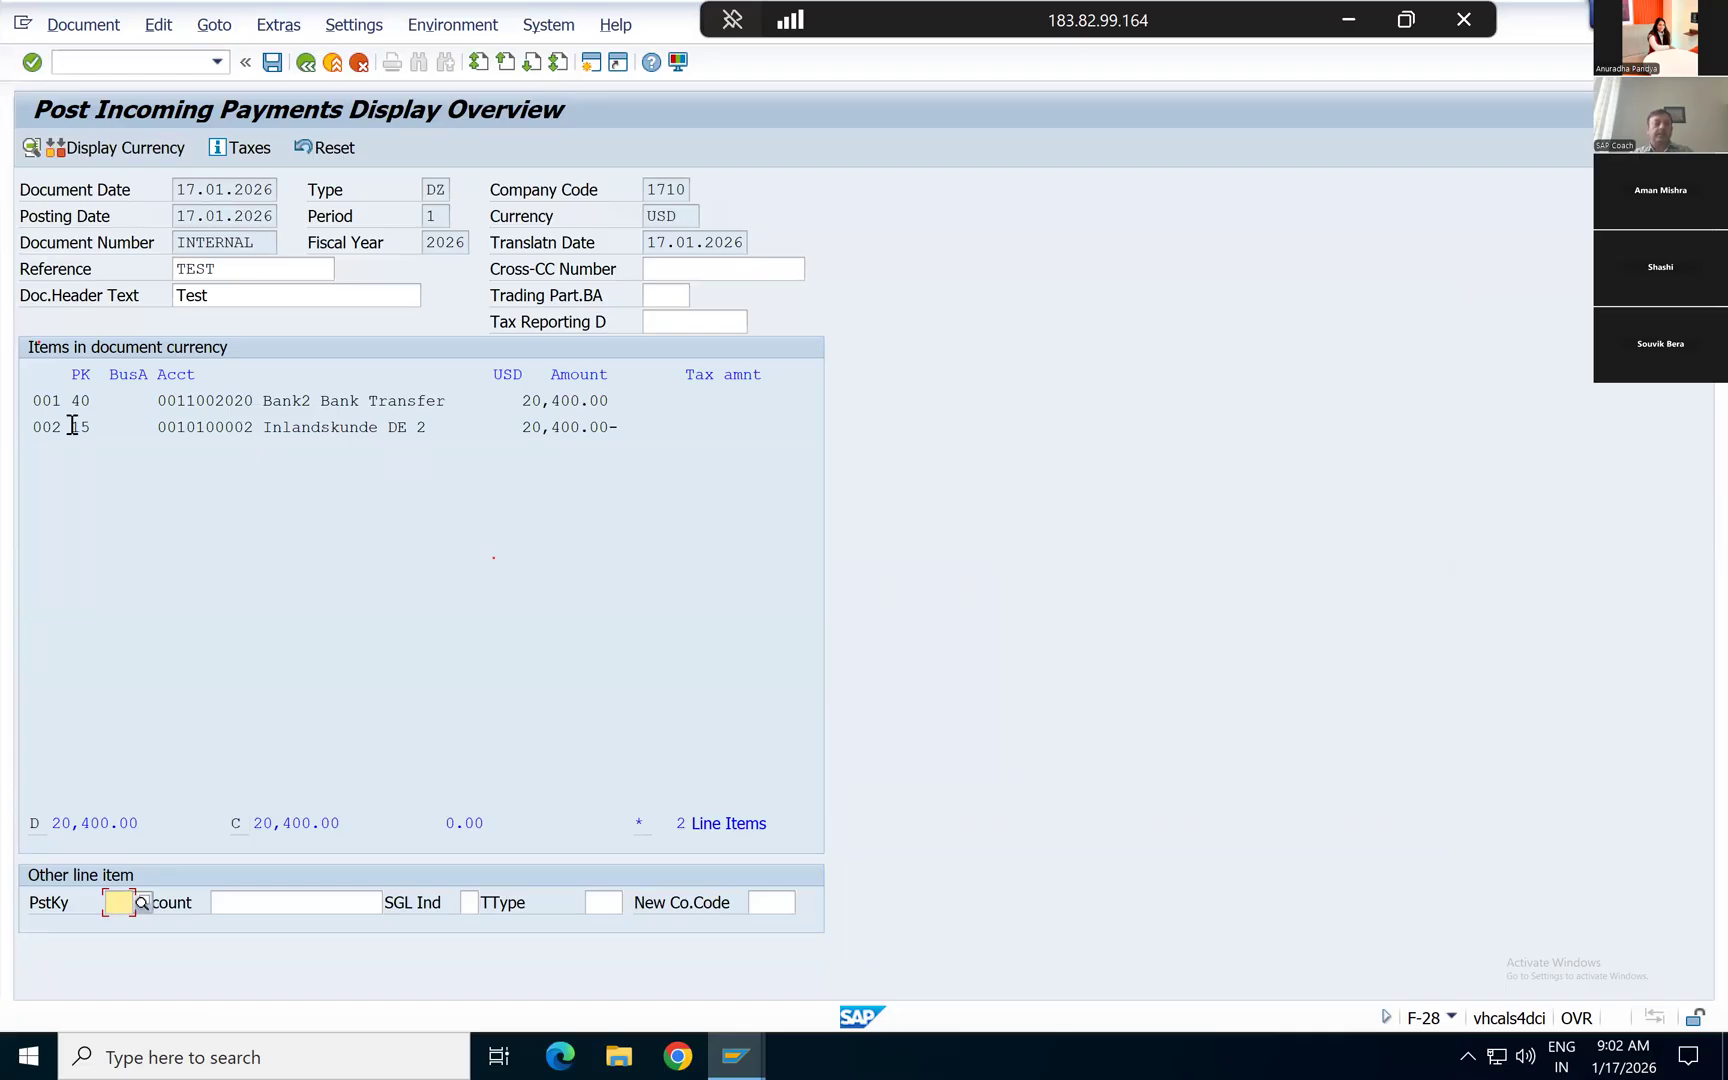
pyautogui.moveTo(72, 425); pyautogui.dragTo(94, 424)
pyautogui.click(92, 427)
pyautogui.moveTo(92, 427); pyautogui.dragTo(70, 427)
pyautogui.click(272, 63)
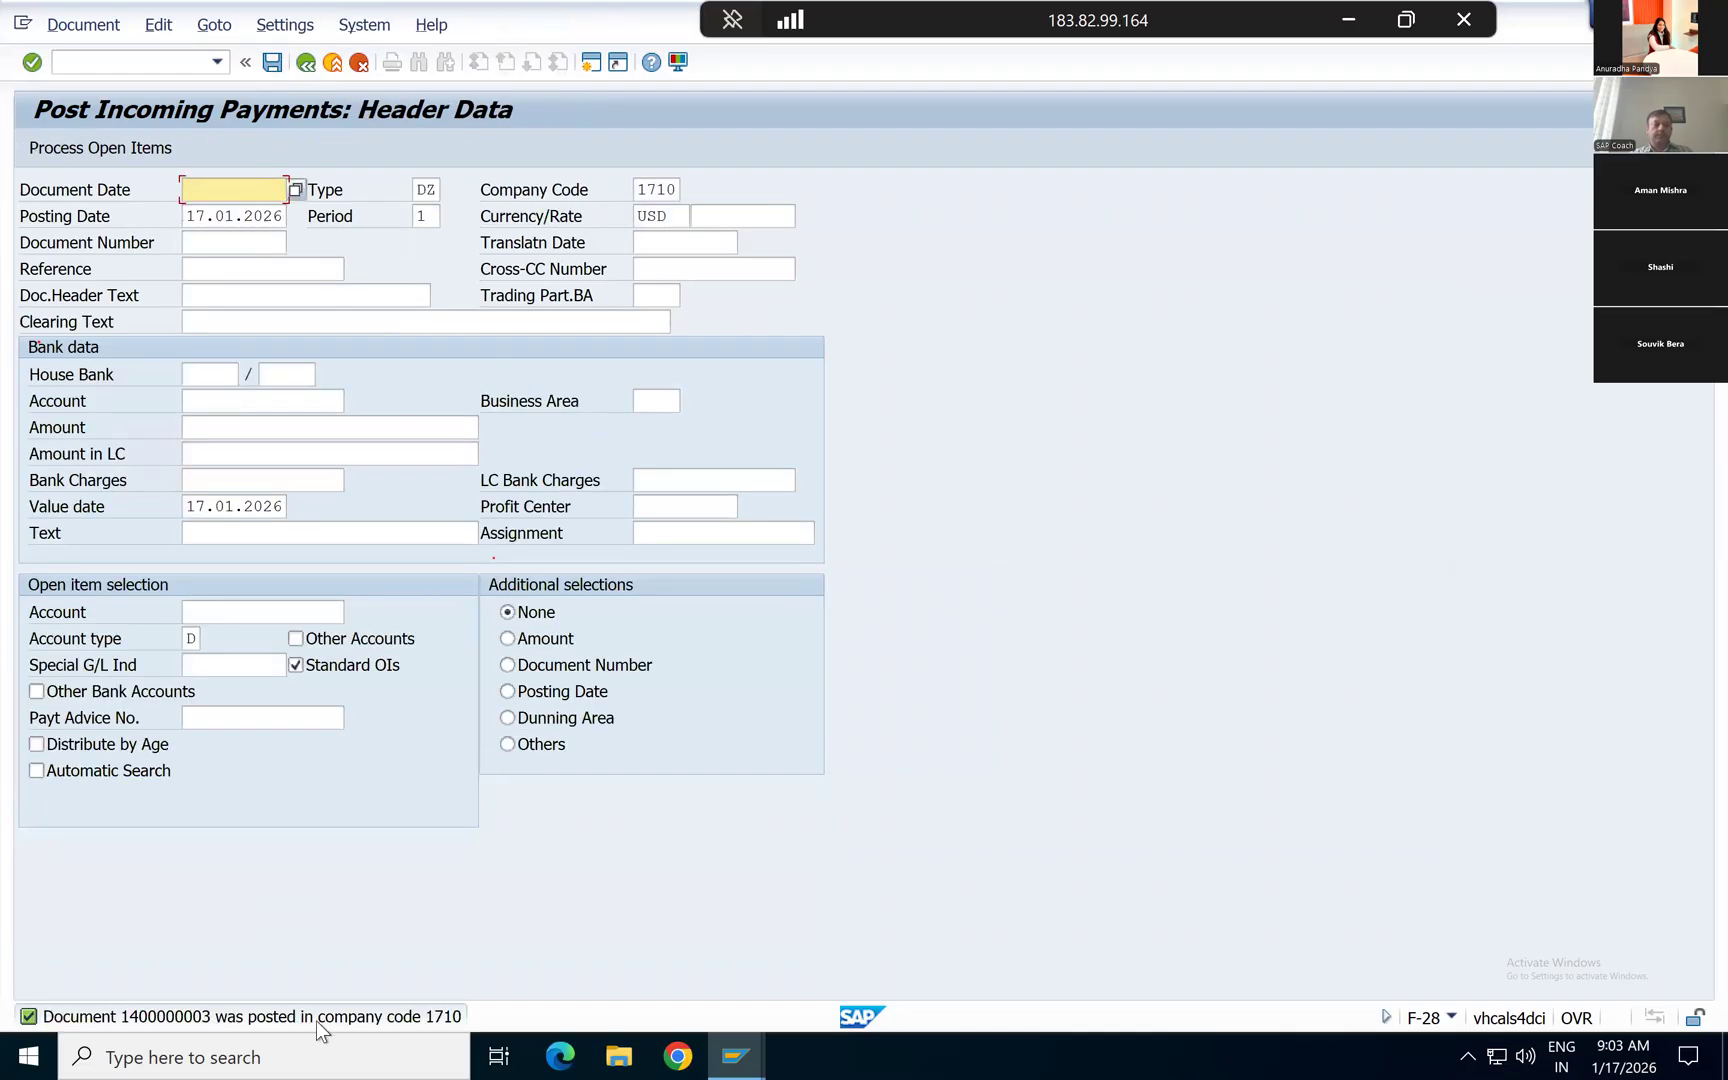
# Step: Switch to the FBL5N customer line item display and list only the customer's open items
pyautogui.moveTo(736, 1056)
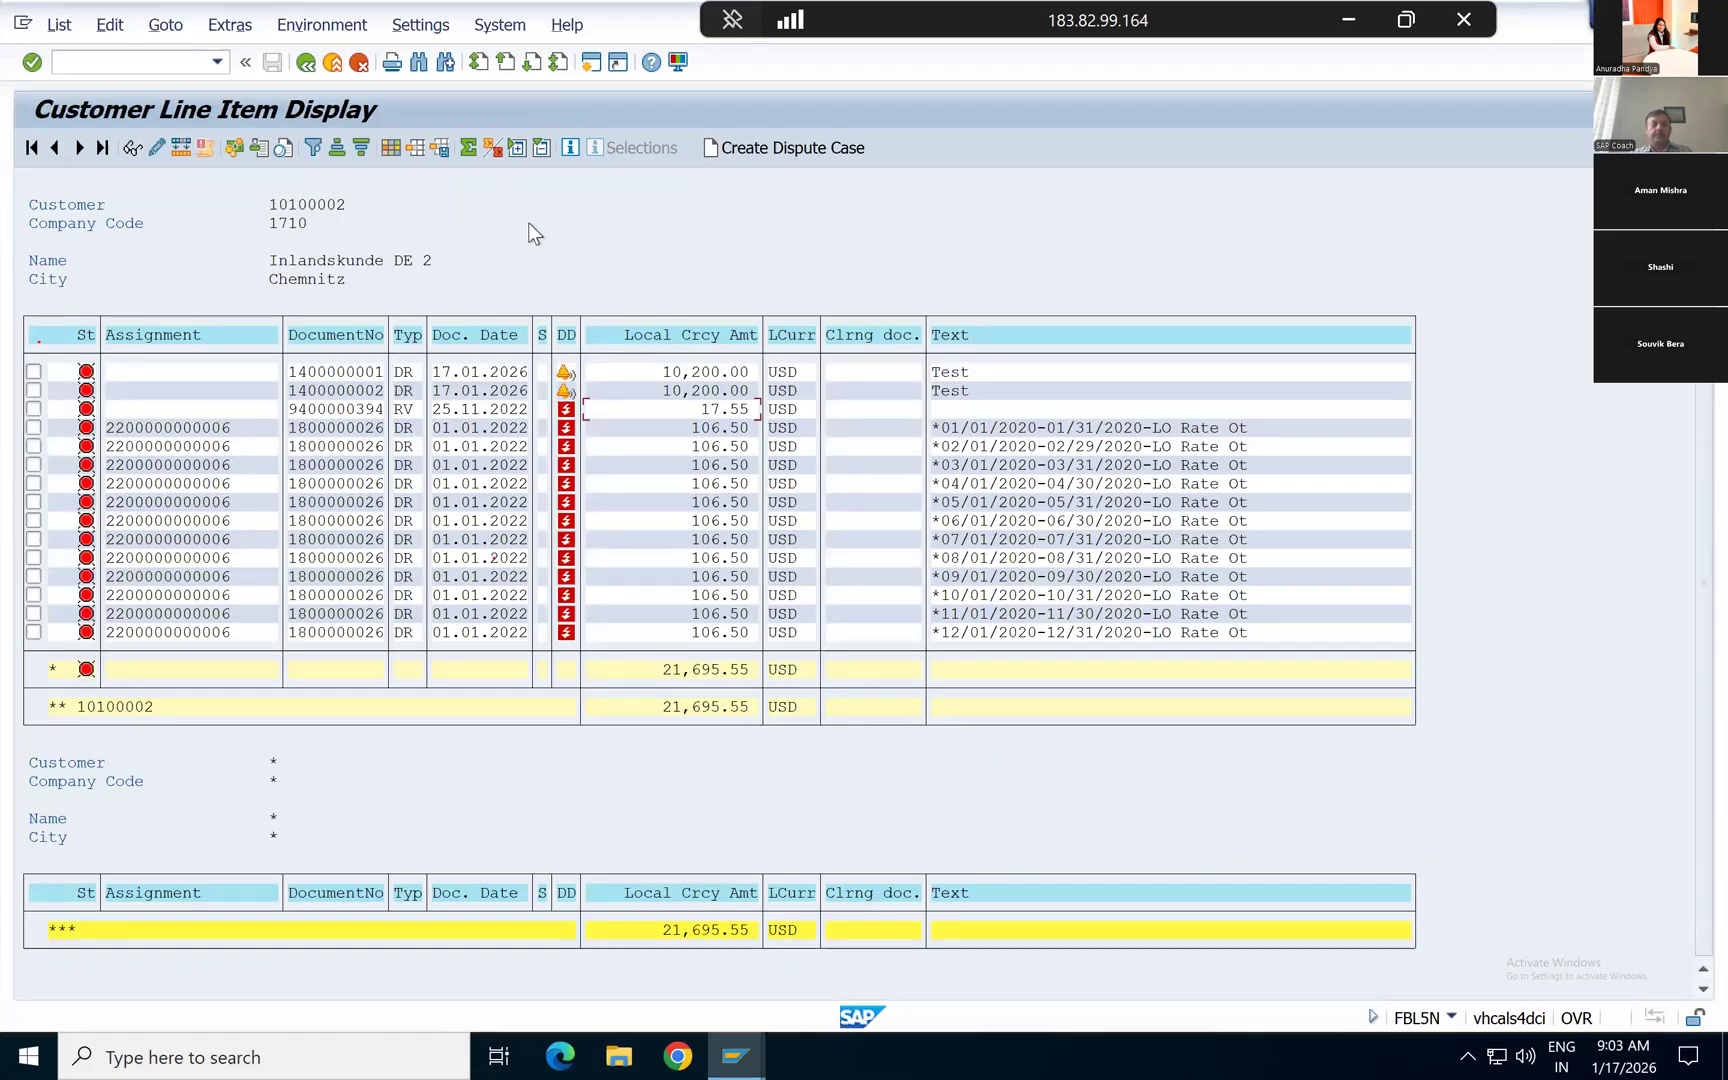
pyautogui.click(304, 63)
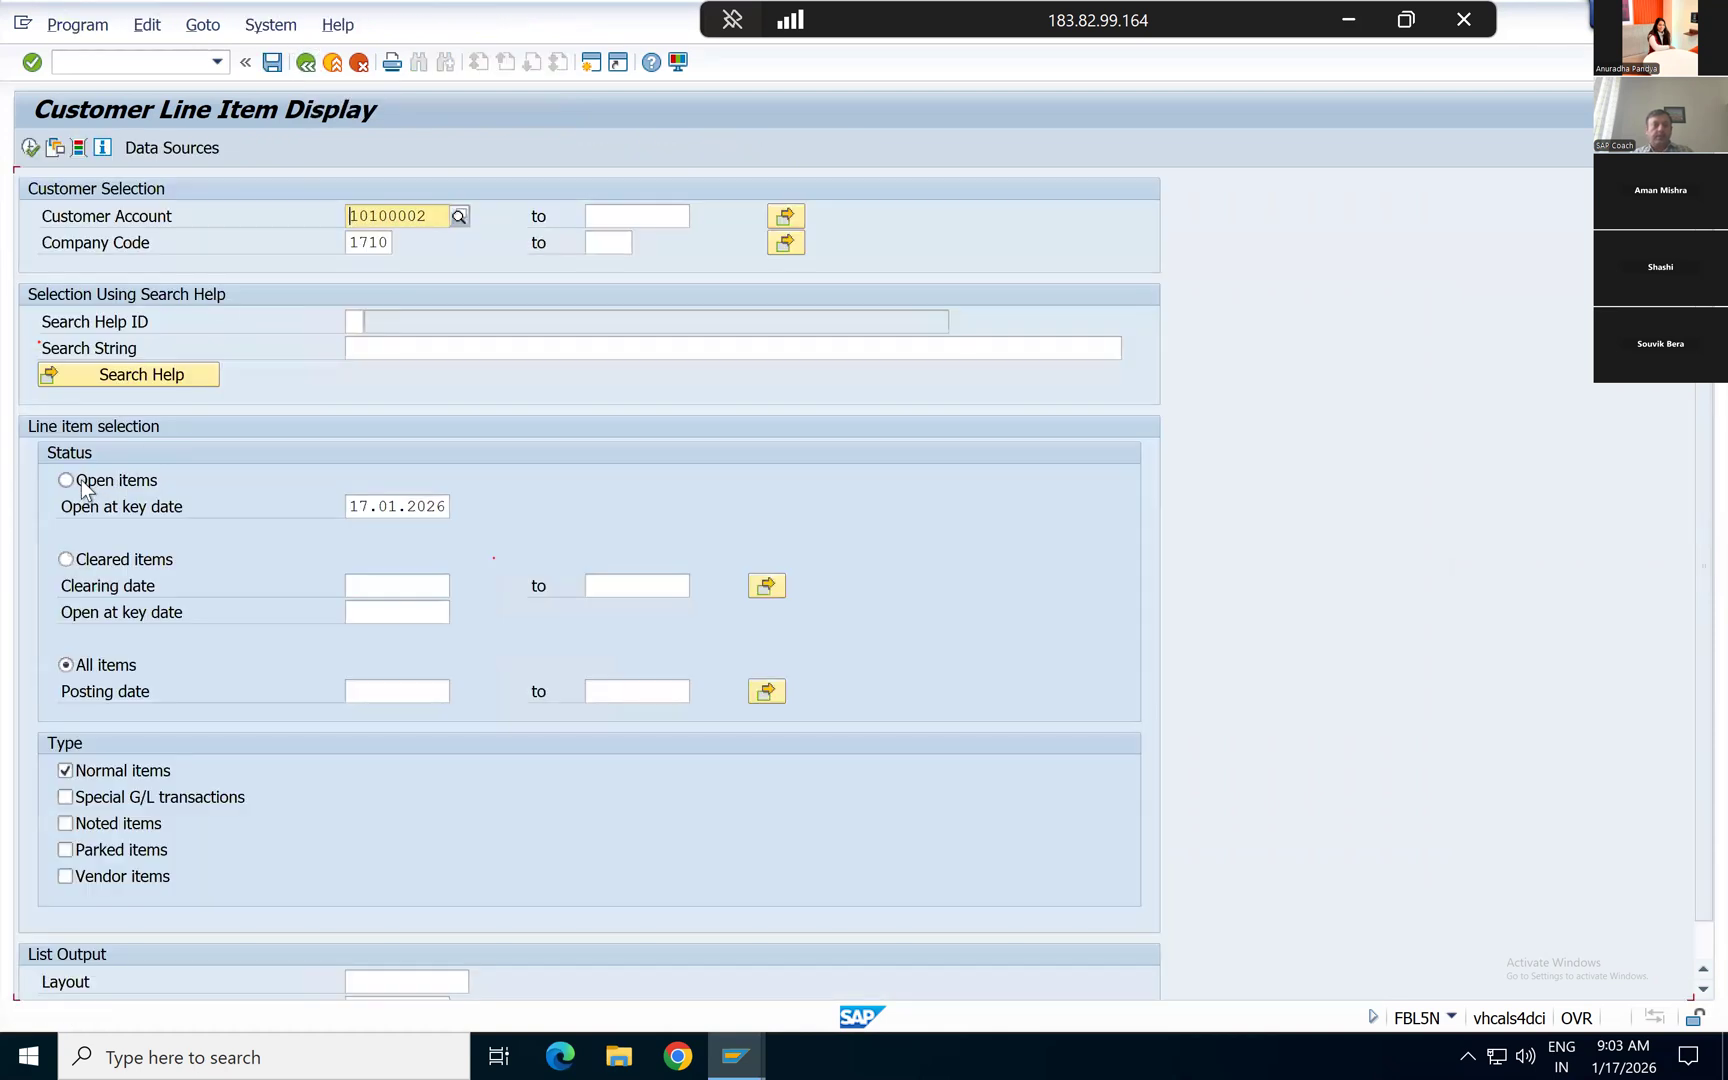
pyautogui.click(86, 489)
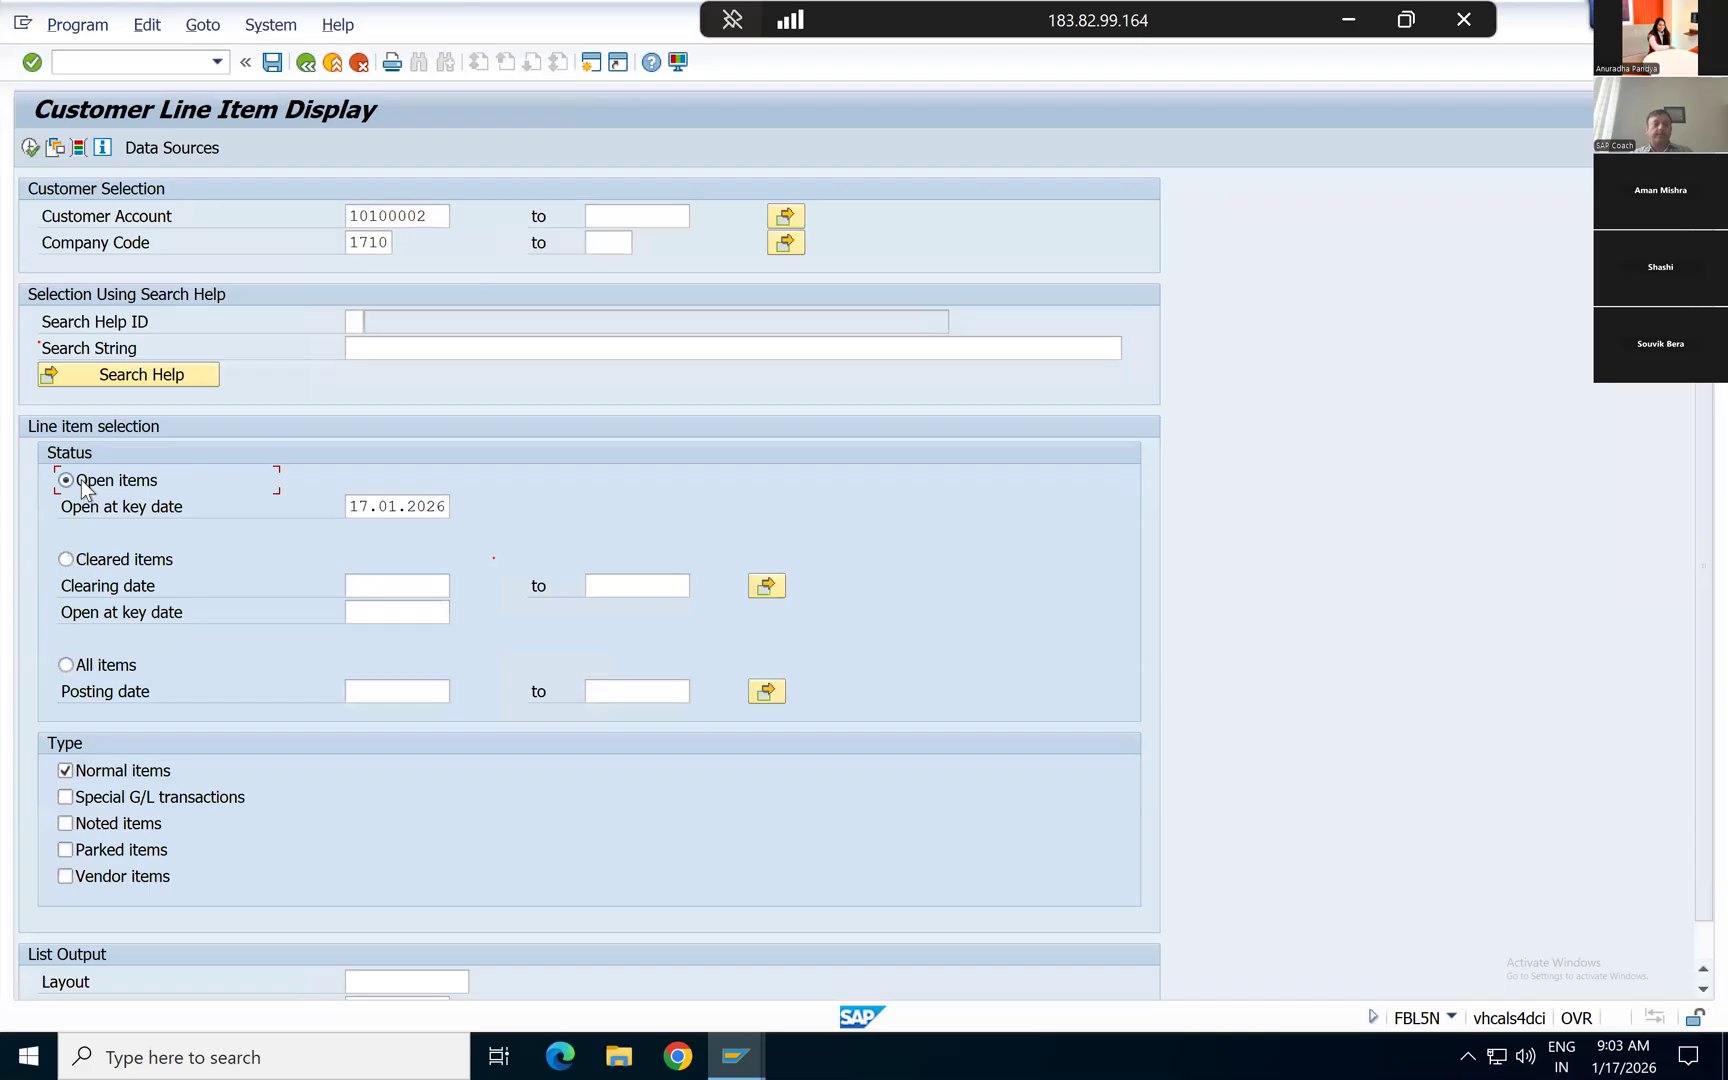
pyautogui.click(30, 148)
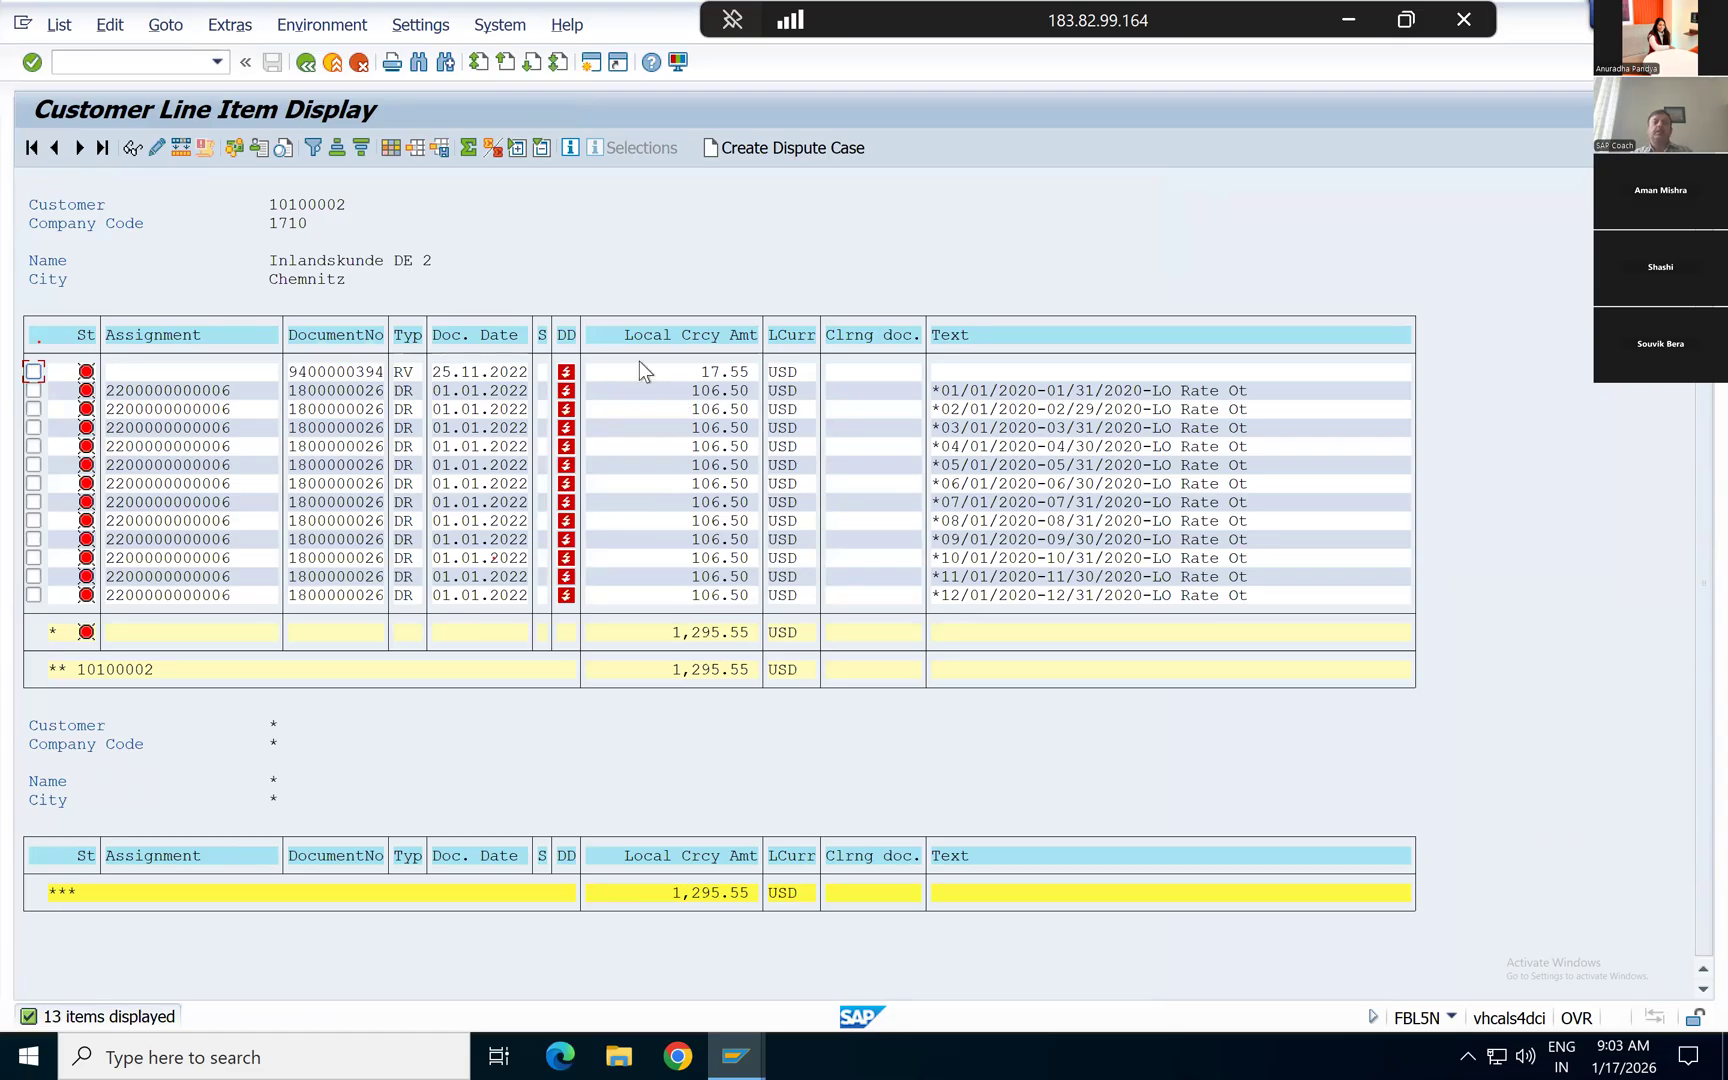
# Step: List all items of the customer and examine the cleared invoices' and payment's amounts, document types and clearing document
pyautogui.click(305, 64)
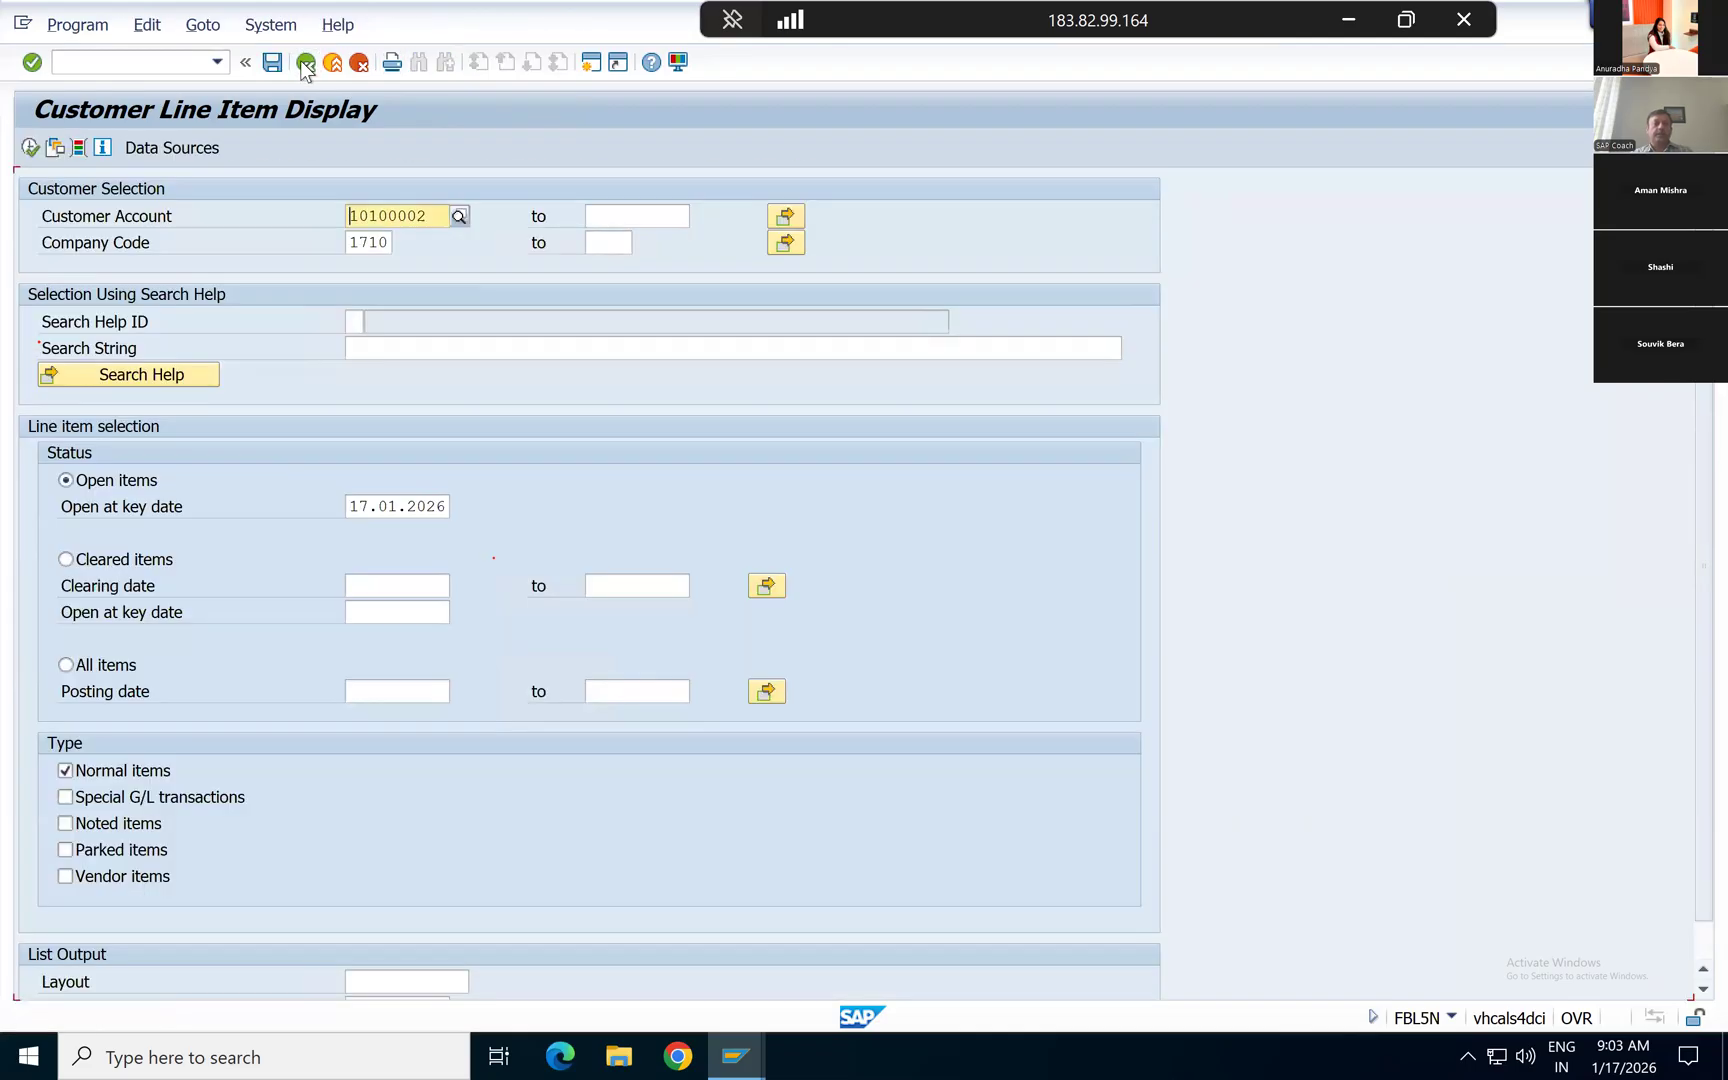
pyautogui.click(85, 668)
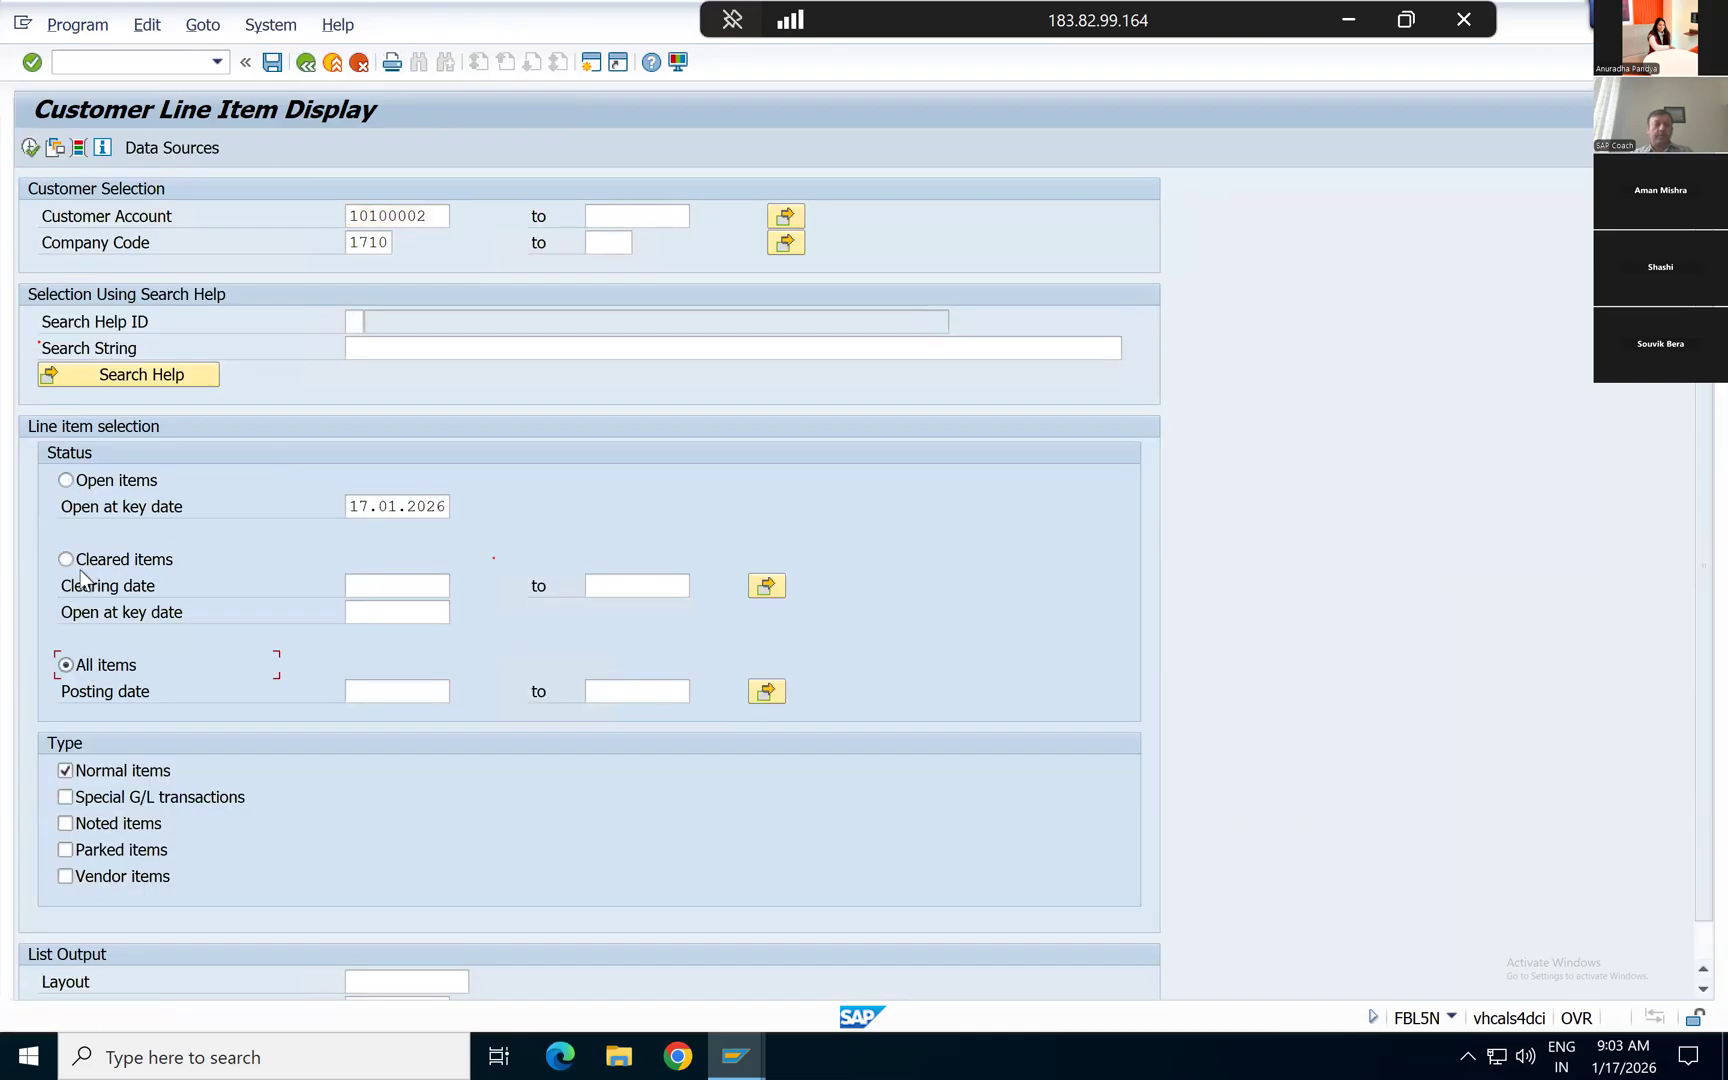
pyautogui.click(30, 148)
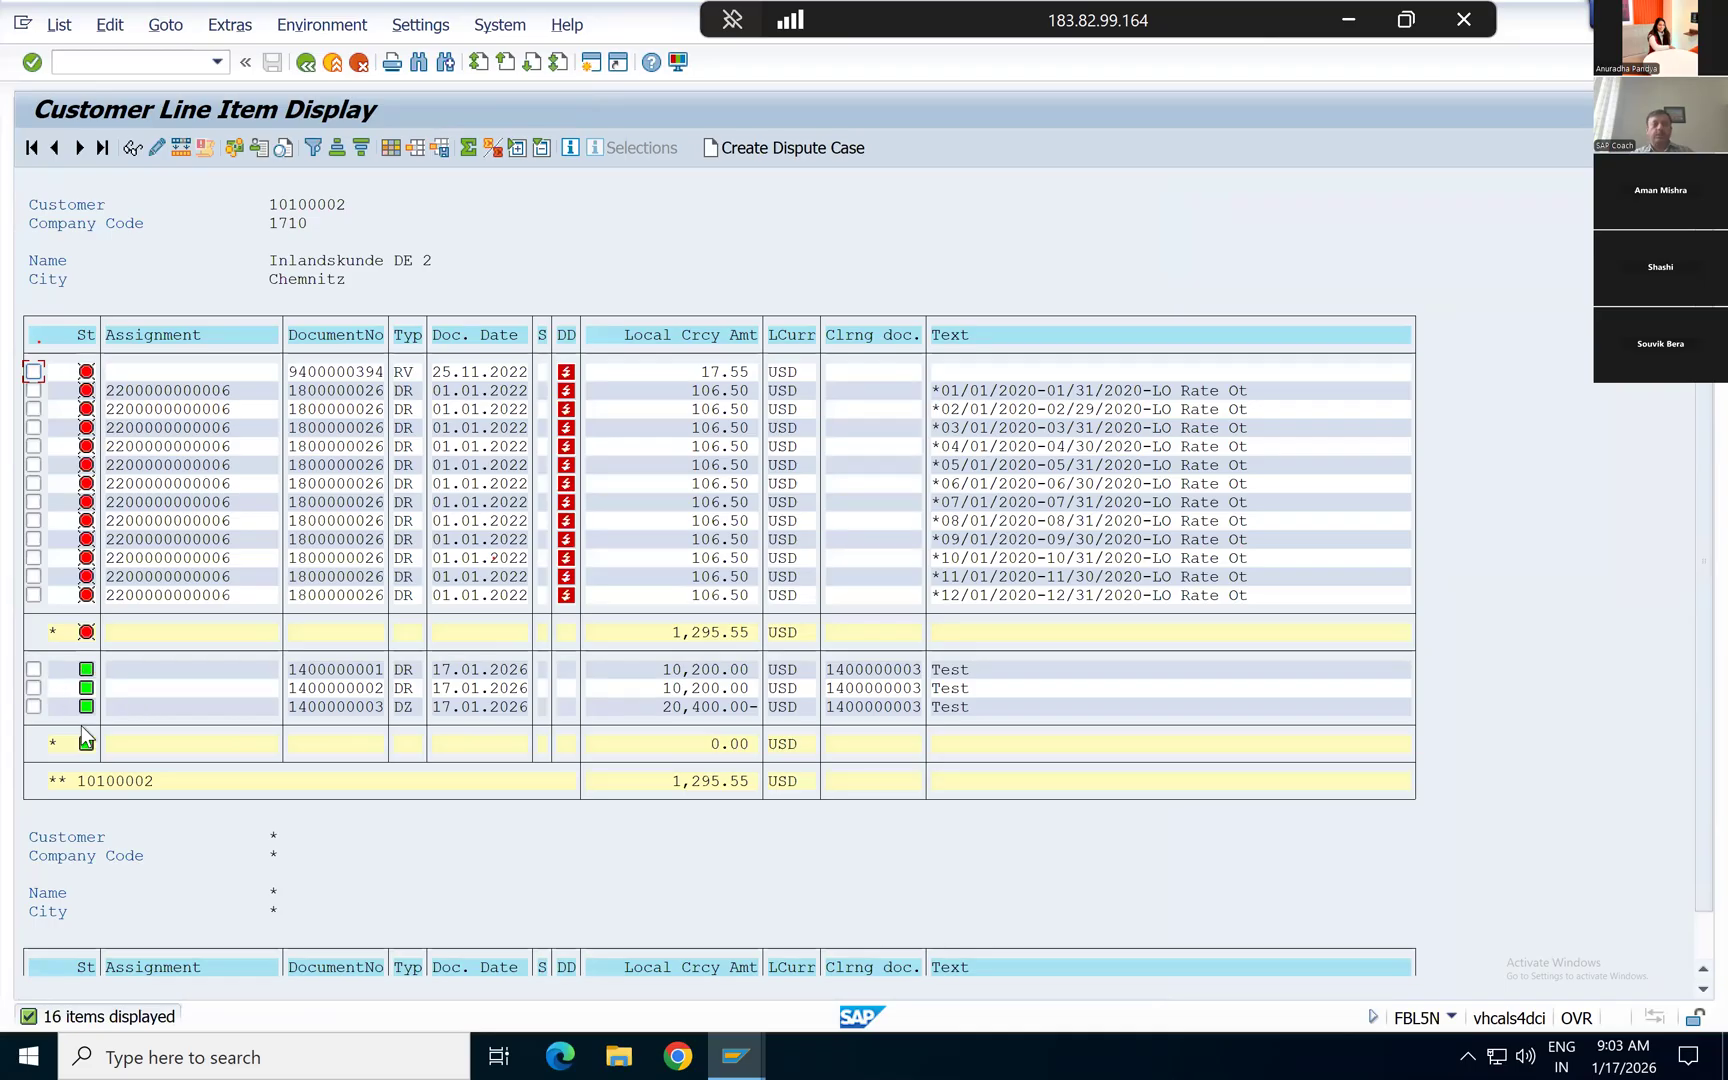
pyautogui.click(618, 711)
pyautogui.click(912, 672)
pyautogui.click(405, 688)
pyautogui.click(406, 706)
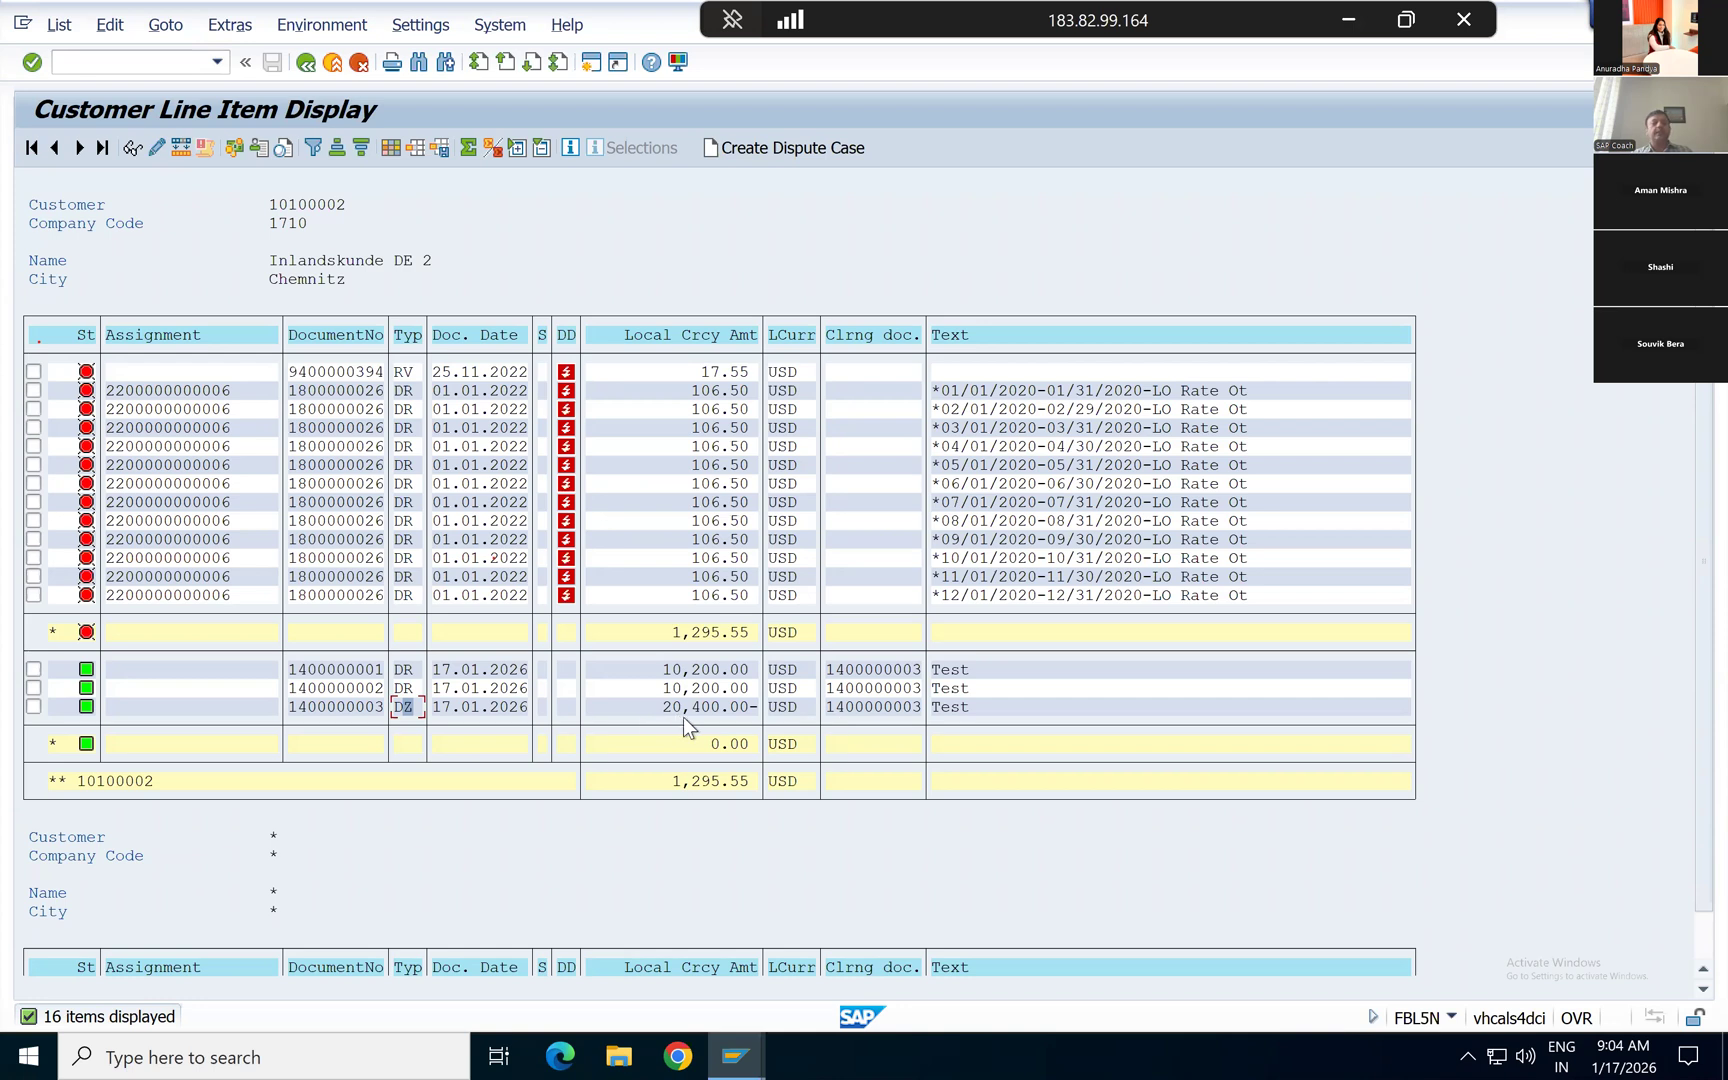
# Step: List only the customer's cleared items
pyautogui.click(308, 65)
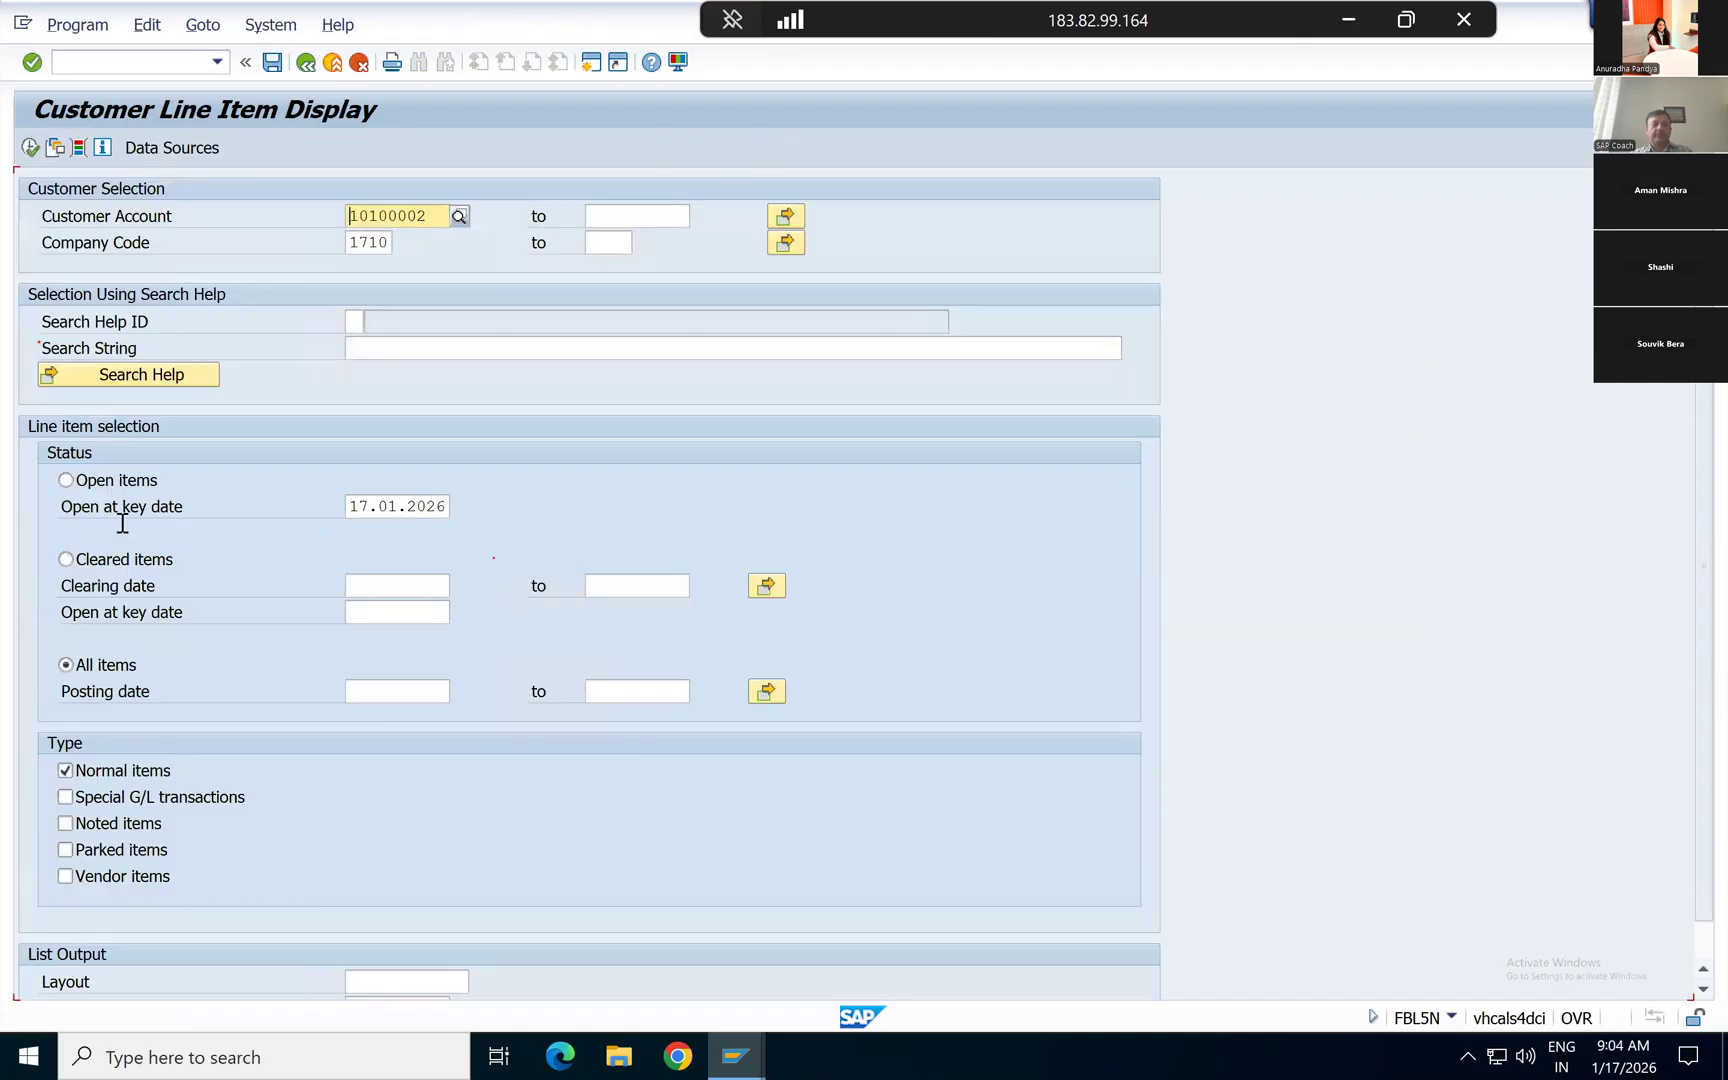
pyautogui.click(79, 482)
pyautogui.click(82, 668)
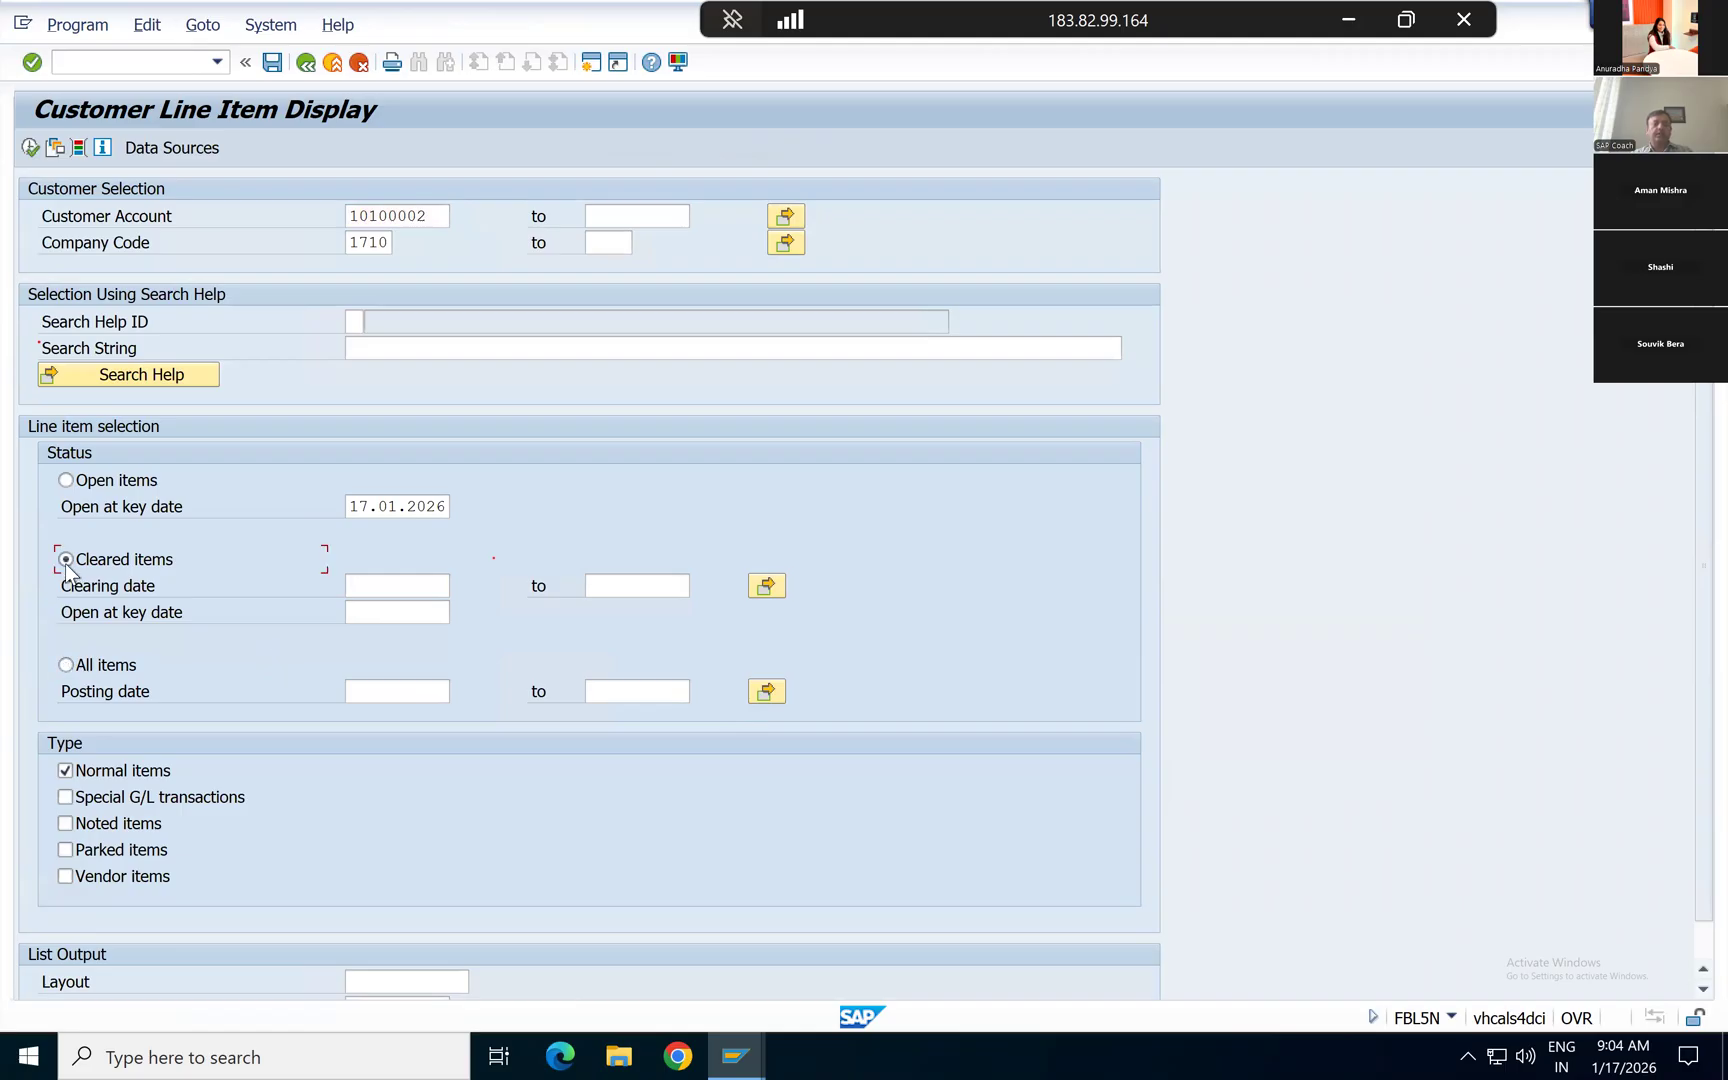
pyautogui.click(32, 148)
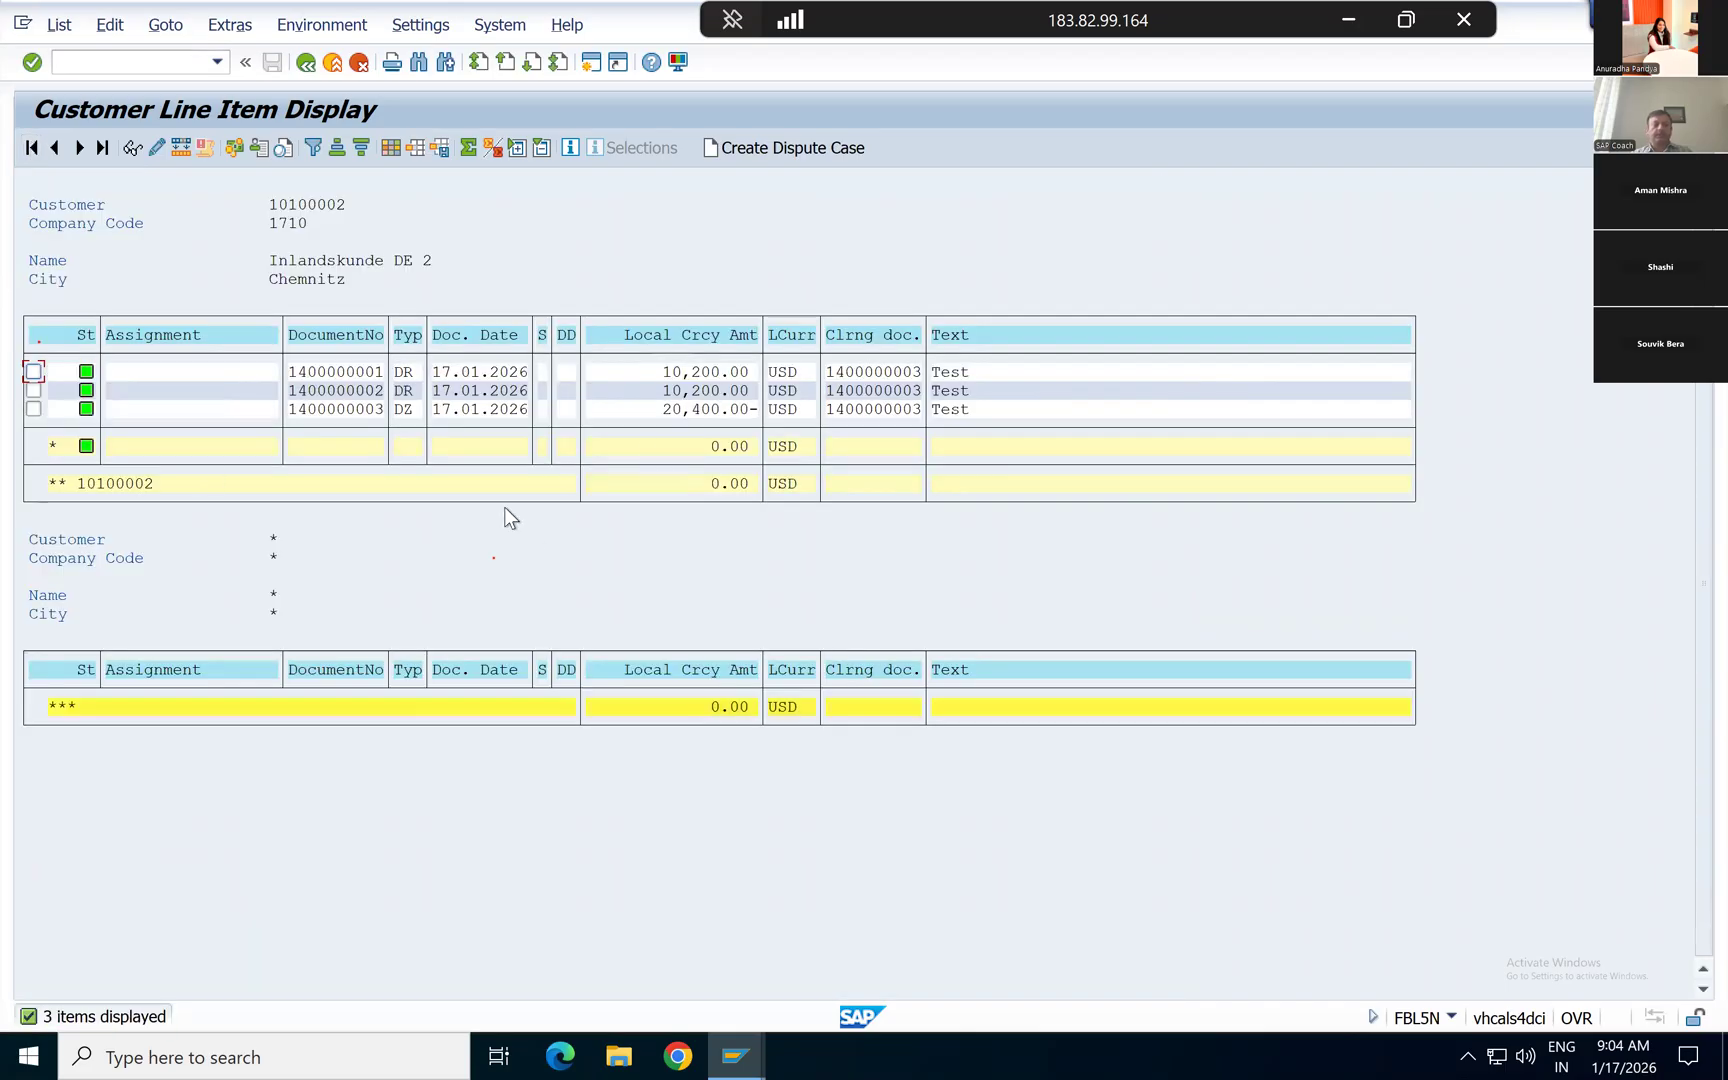
# Step: Remove the customer account from the selection and list the open items of all customers in company code 1710
pyautogui.click(305, 63)
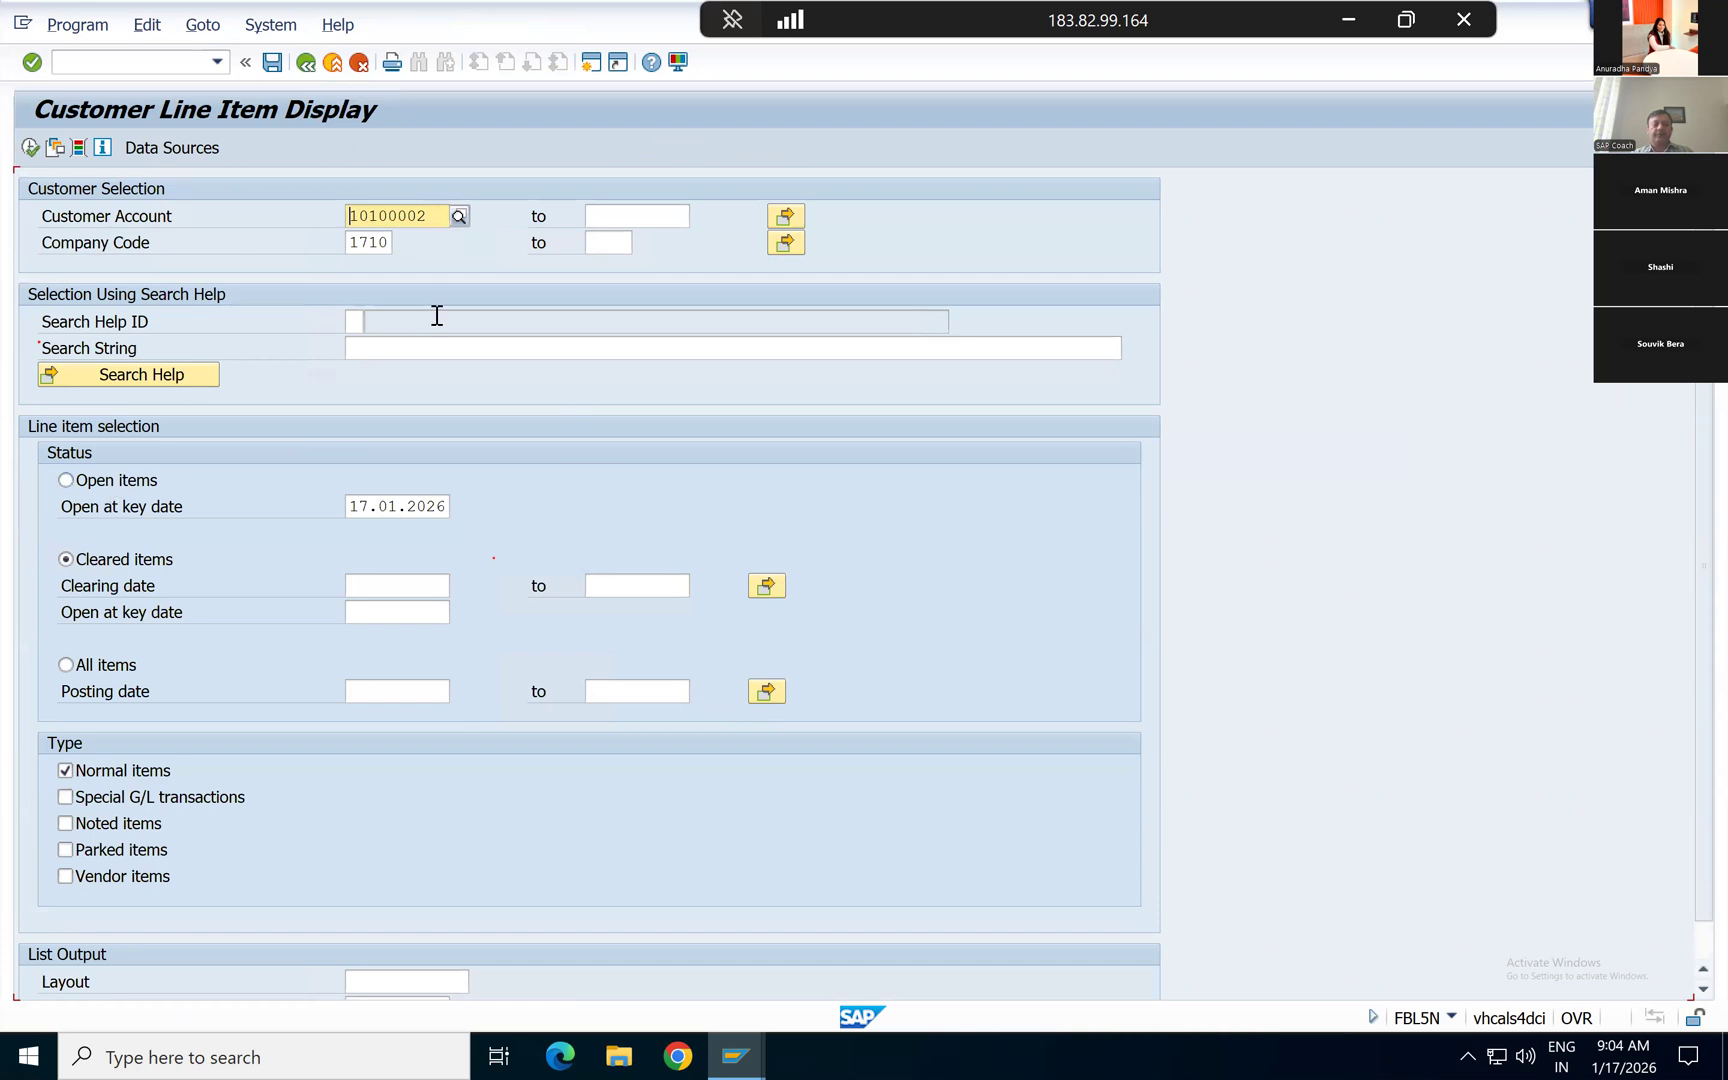
pyautogui.hotkey('shift', 'Right')
pyautogui.hotkey('shift', 'Right')
pyautogui.hotkey('shift', 'Right')
pyautogui.hotkey('shift', 'Right')
pyautogui.hotkey('shift', 'Right')
pyautogui.hotkey('shift', 'Right')
pyautogui.hotkey('shift', 'Right')
pyautogui.hotkey('shift', 'Right')
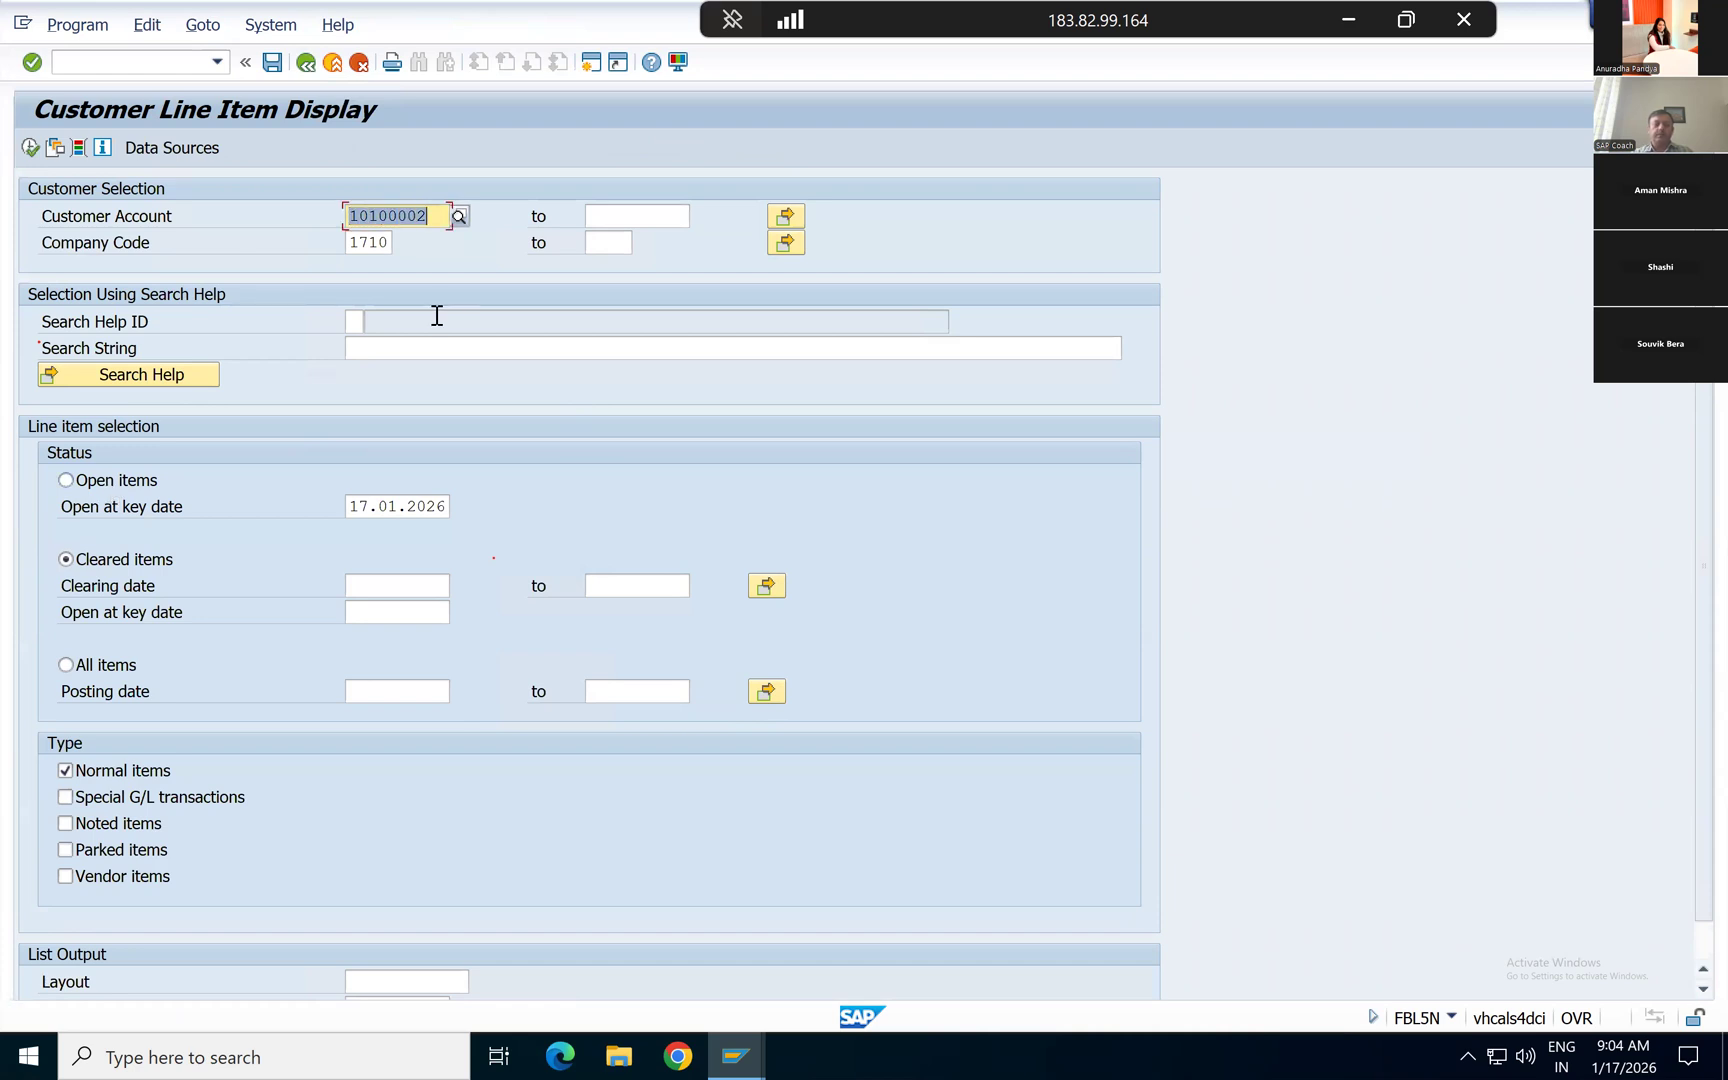
pyautogui.press('Delete')
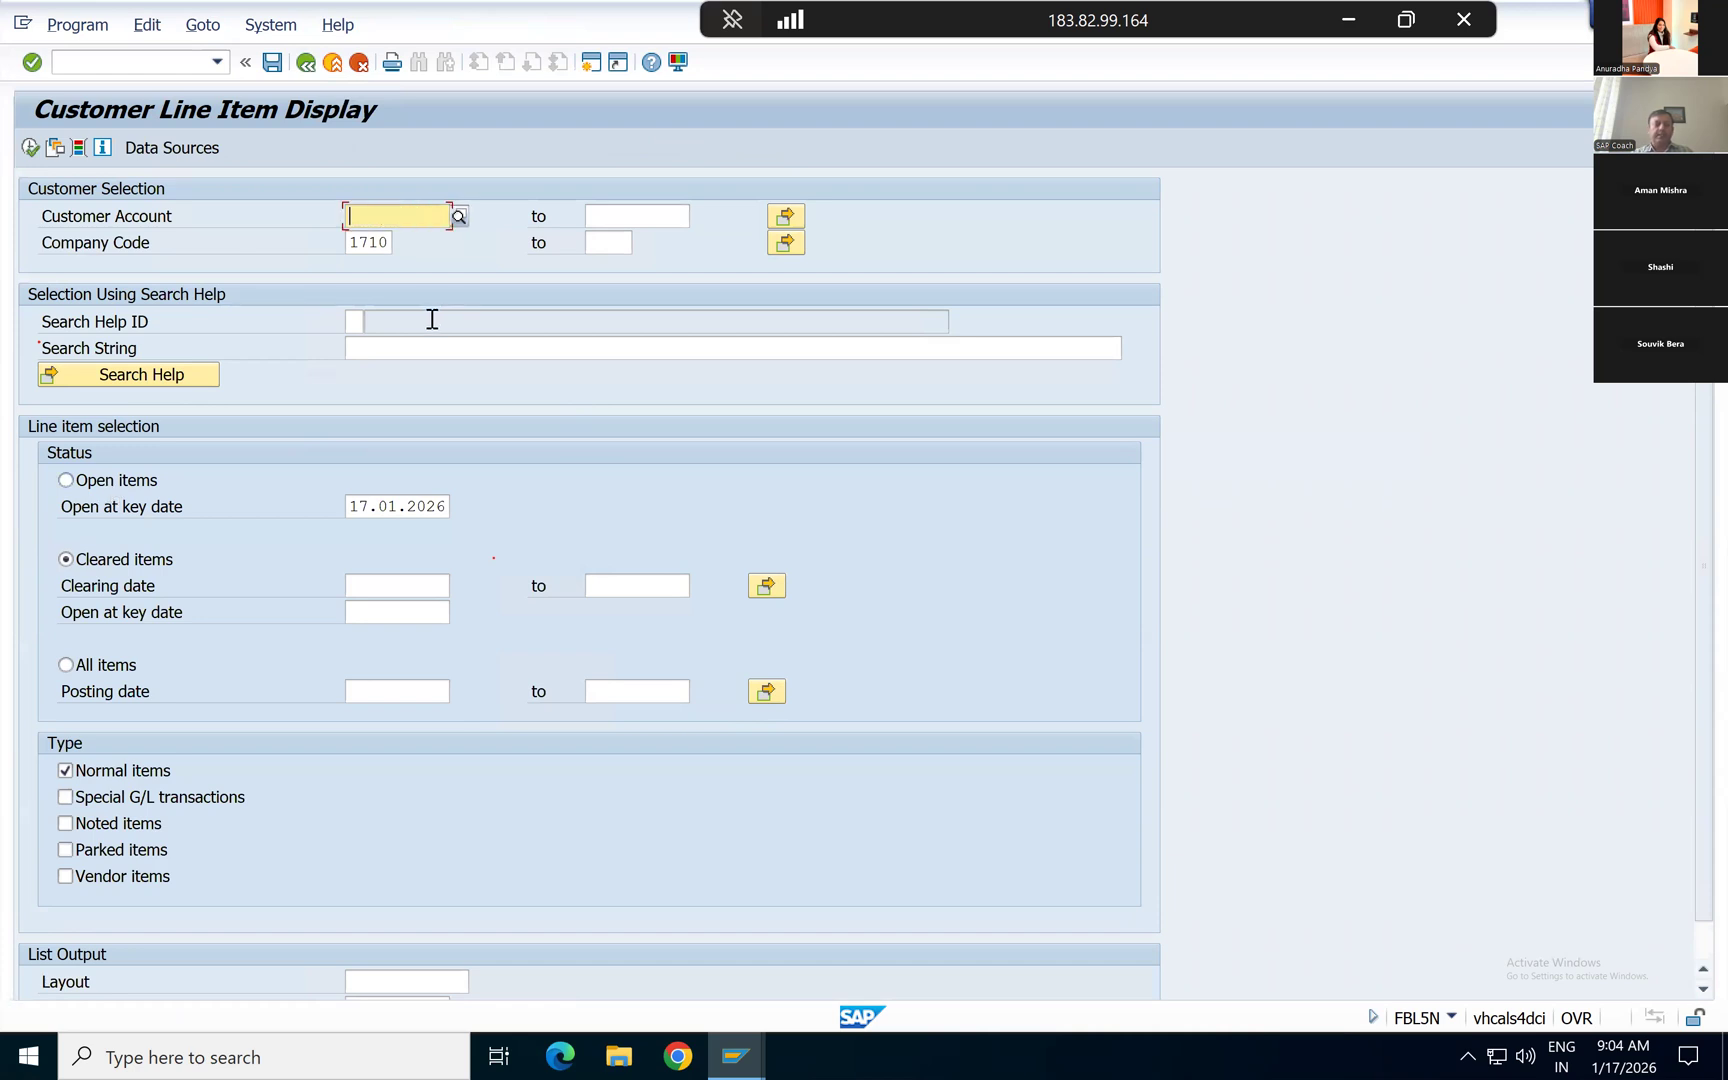
pyautogui.click(110, 490)
pyautogui.click(30, 148)
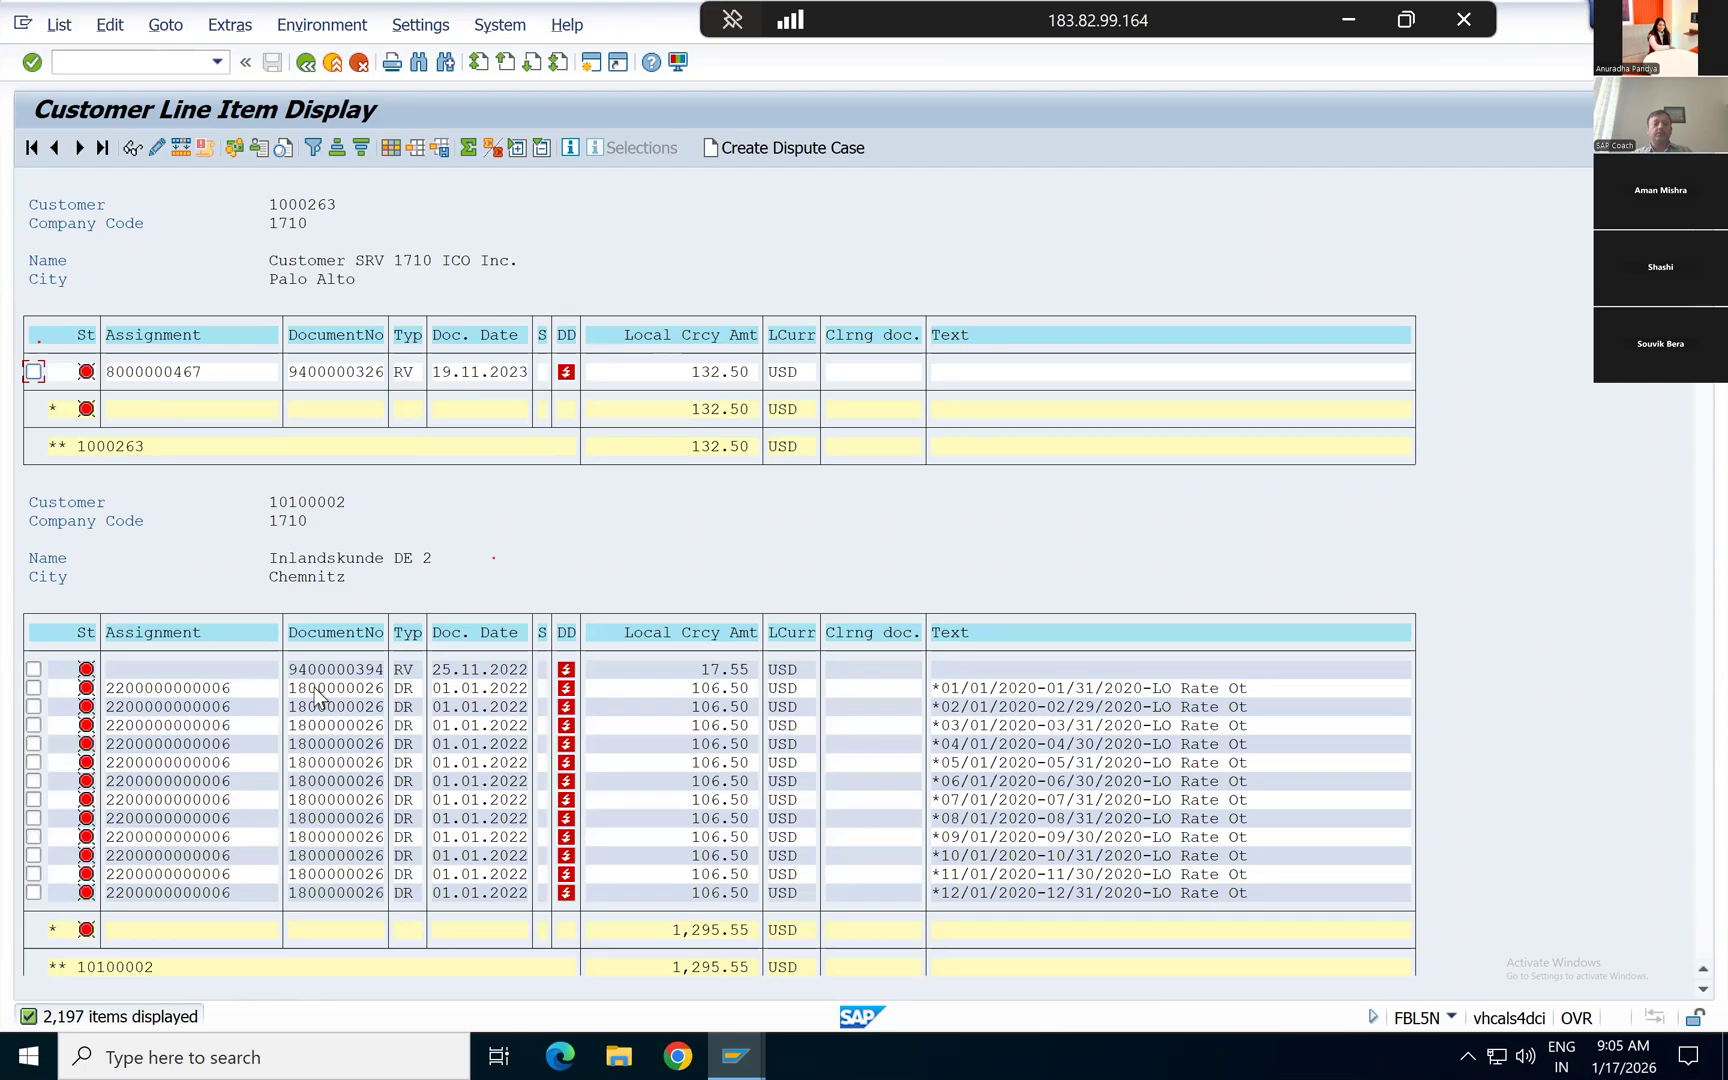
# Step: Open the customer's January 2020 rate invoice line item and examine its customer and G/L account
pyautogui.doubleClick(316, 689)
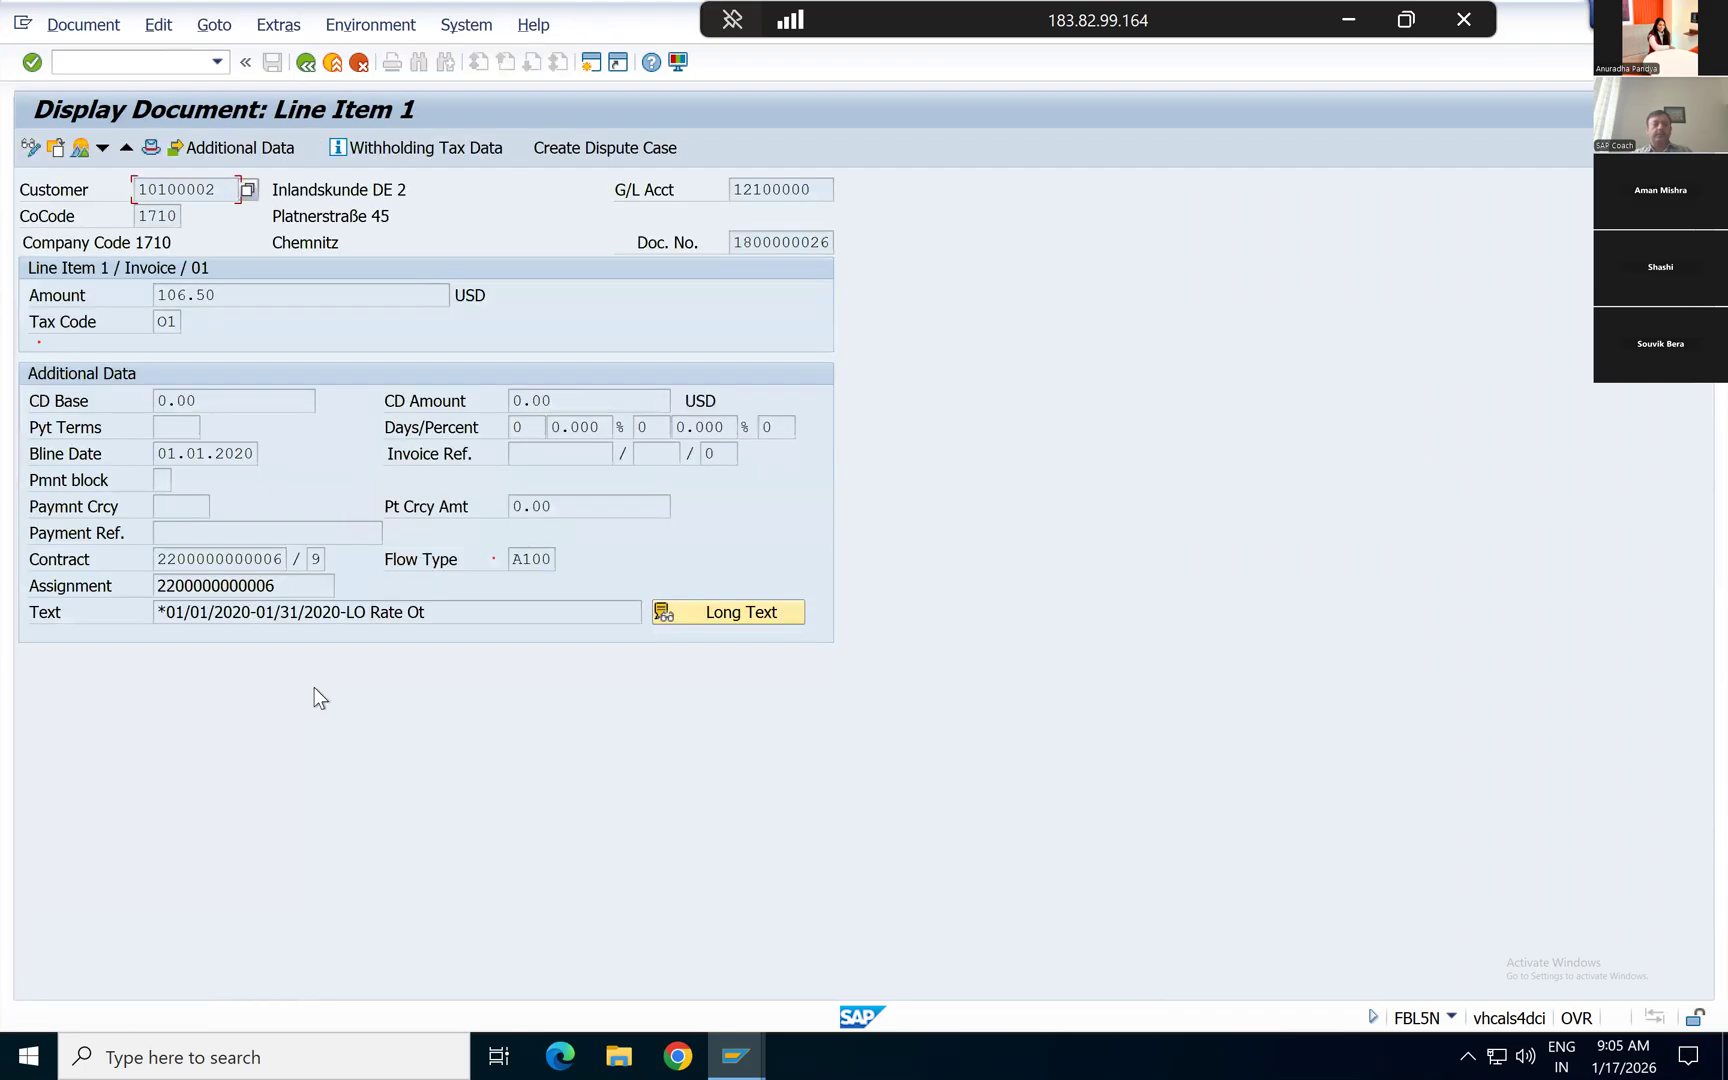
pyautogui.click(215, 188)
pyautogui.hotkey('shift', 'Left')
pyautogui.hotkey('shift', 'Left')
pyautogui.hotkey('shift', 'Left')
pyautogui.hotkey('shift', 'Left')
pyautogui.hotkey('shift', 'Left')
pyautogui.hotkey('shift', 'Left')
pyautogui.hotkey('shift', 'Left')
pyautogui.hotkey('shift', 'Left')
pyautogui.click(836, 186)
pyautogui.hotkey('shift', 'Left')
pyautogui.hotkey('shift', 'Left')
pyautogui.hotkey('shift', 'Left')
pyautogui.hotkey('shift', 'Left')
pyautogui.hotkey('shift', 'Left')
pyautogui.hotkey('shift', 'Left')
pyautogui.hotkey('shift', 'Left')
pyautogui.hotkey('shift', 'Left')
pyautogui.hotkey('ctrl', 'c')
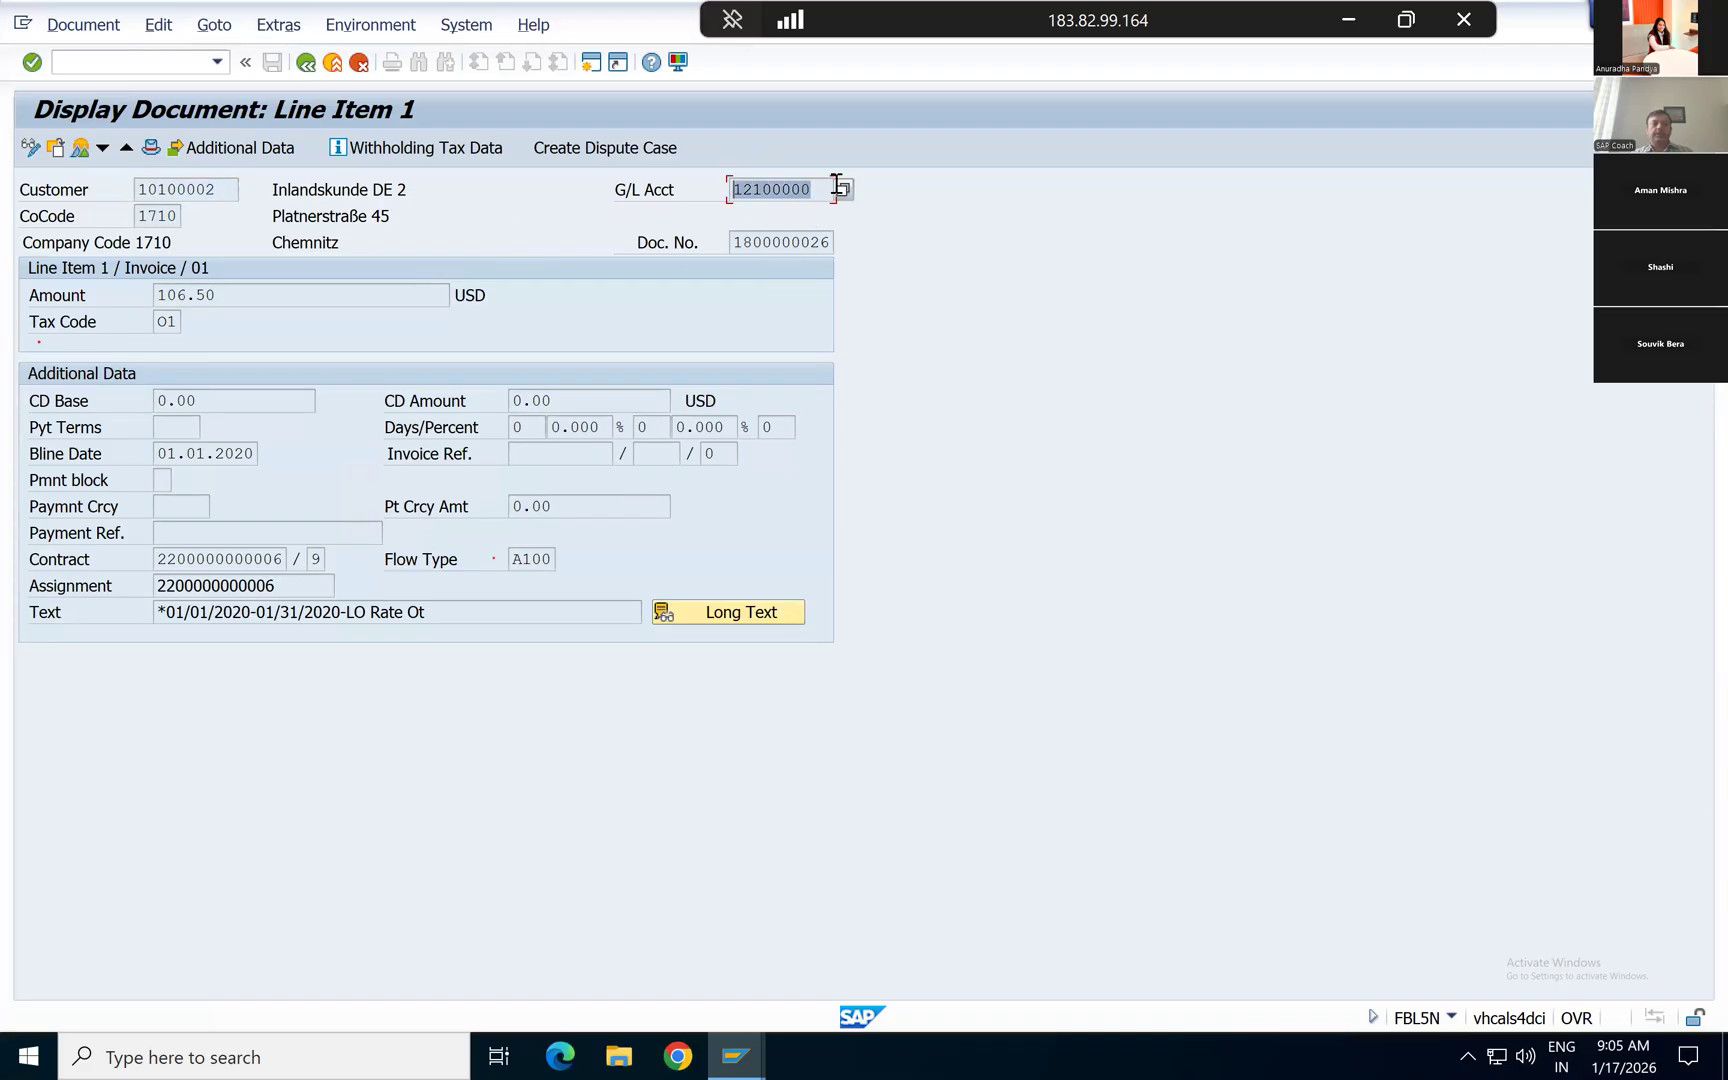
# Step: Try to look up the line item's G/L account with the General Ledger Account search for company code 1710
pyautogui.doubleClick(819, 190)
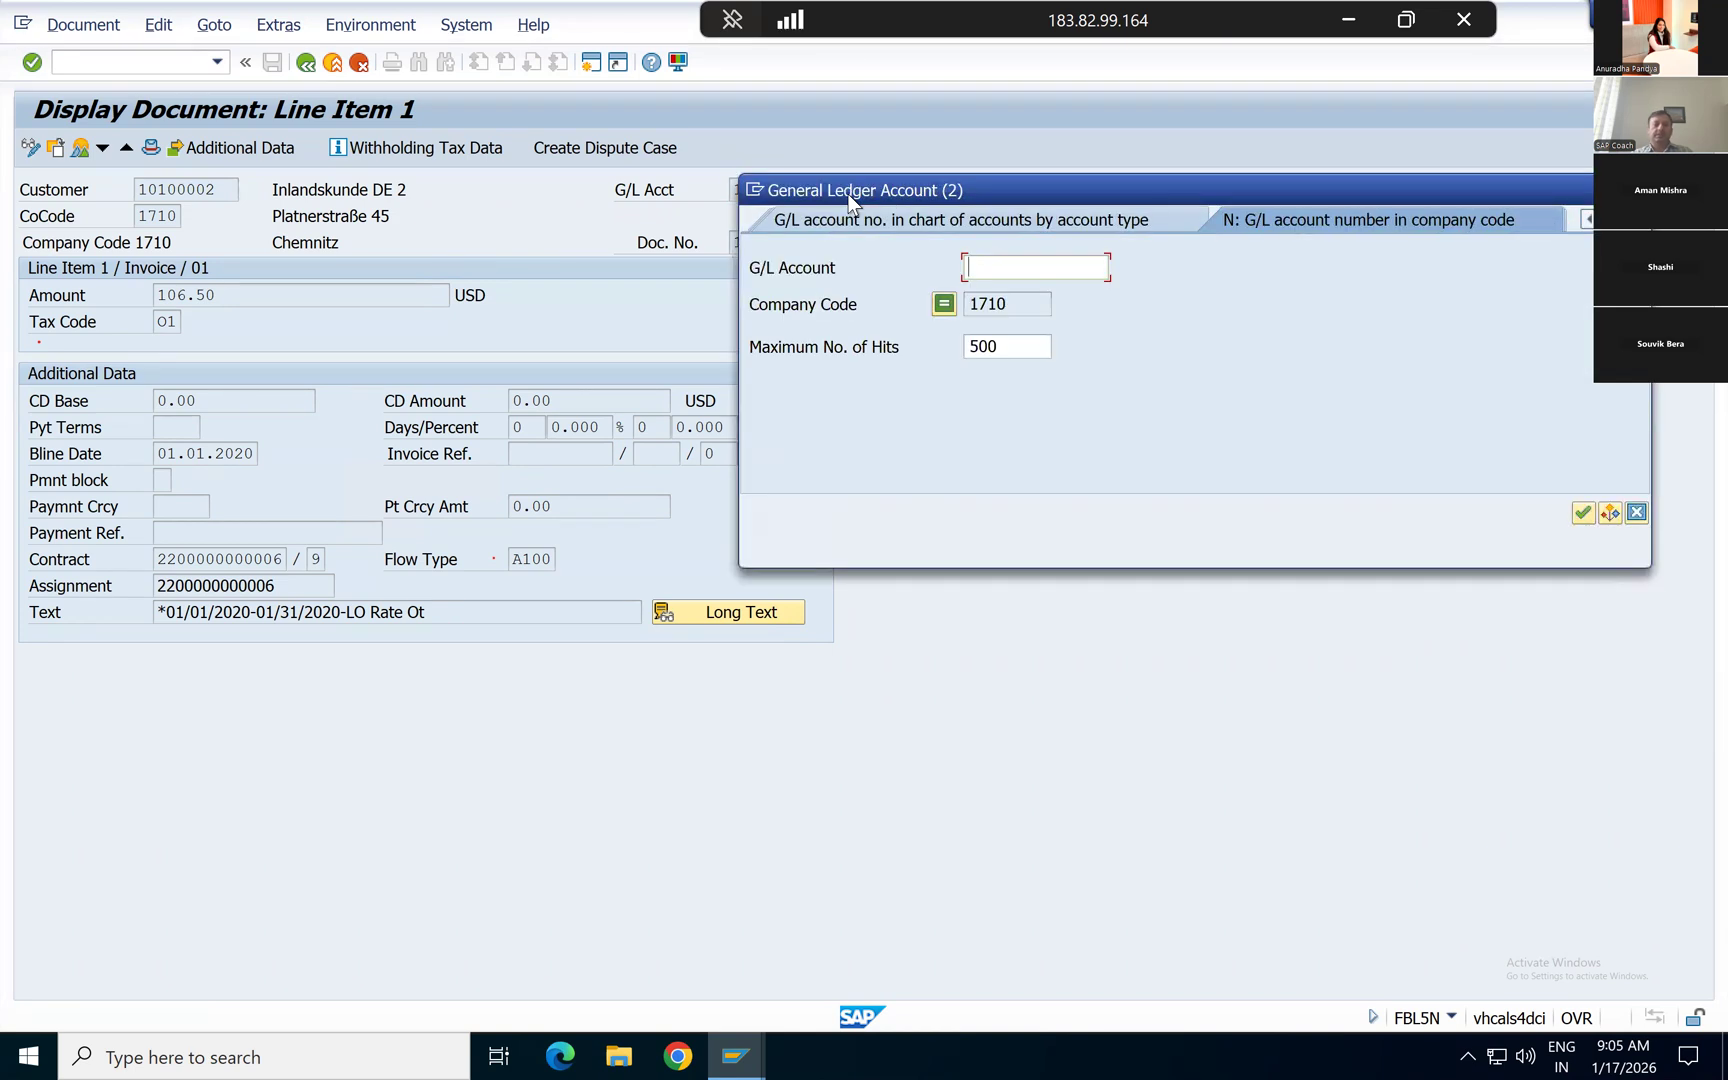
pyautogui.moveTo(930, 188); pyautogui.dragTo(927, 323)
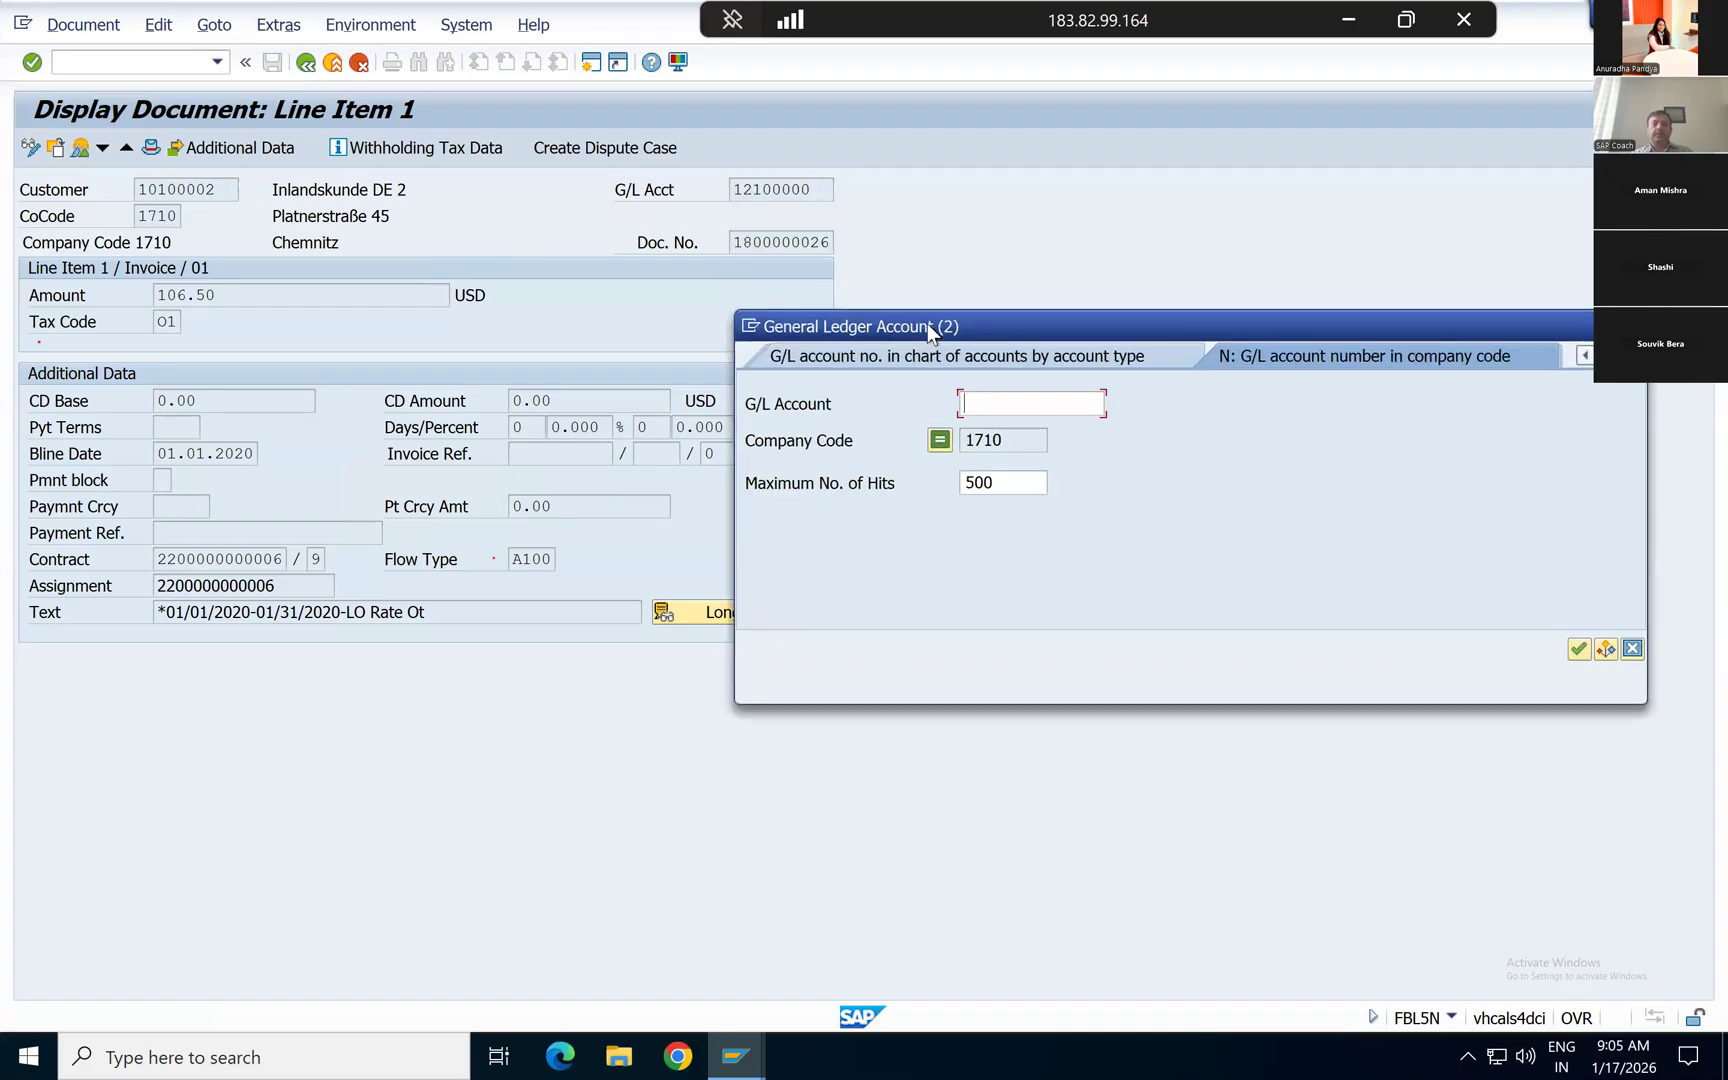
pyautogui.hotkey('ctrl', 'v')
pyautogui.press('Return')
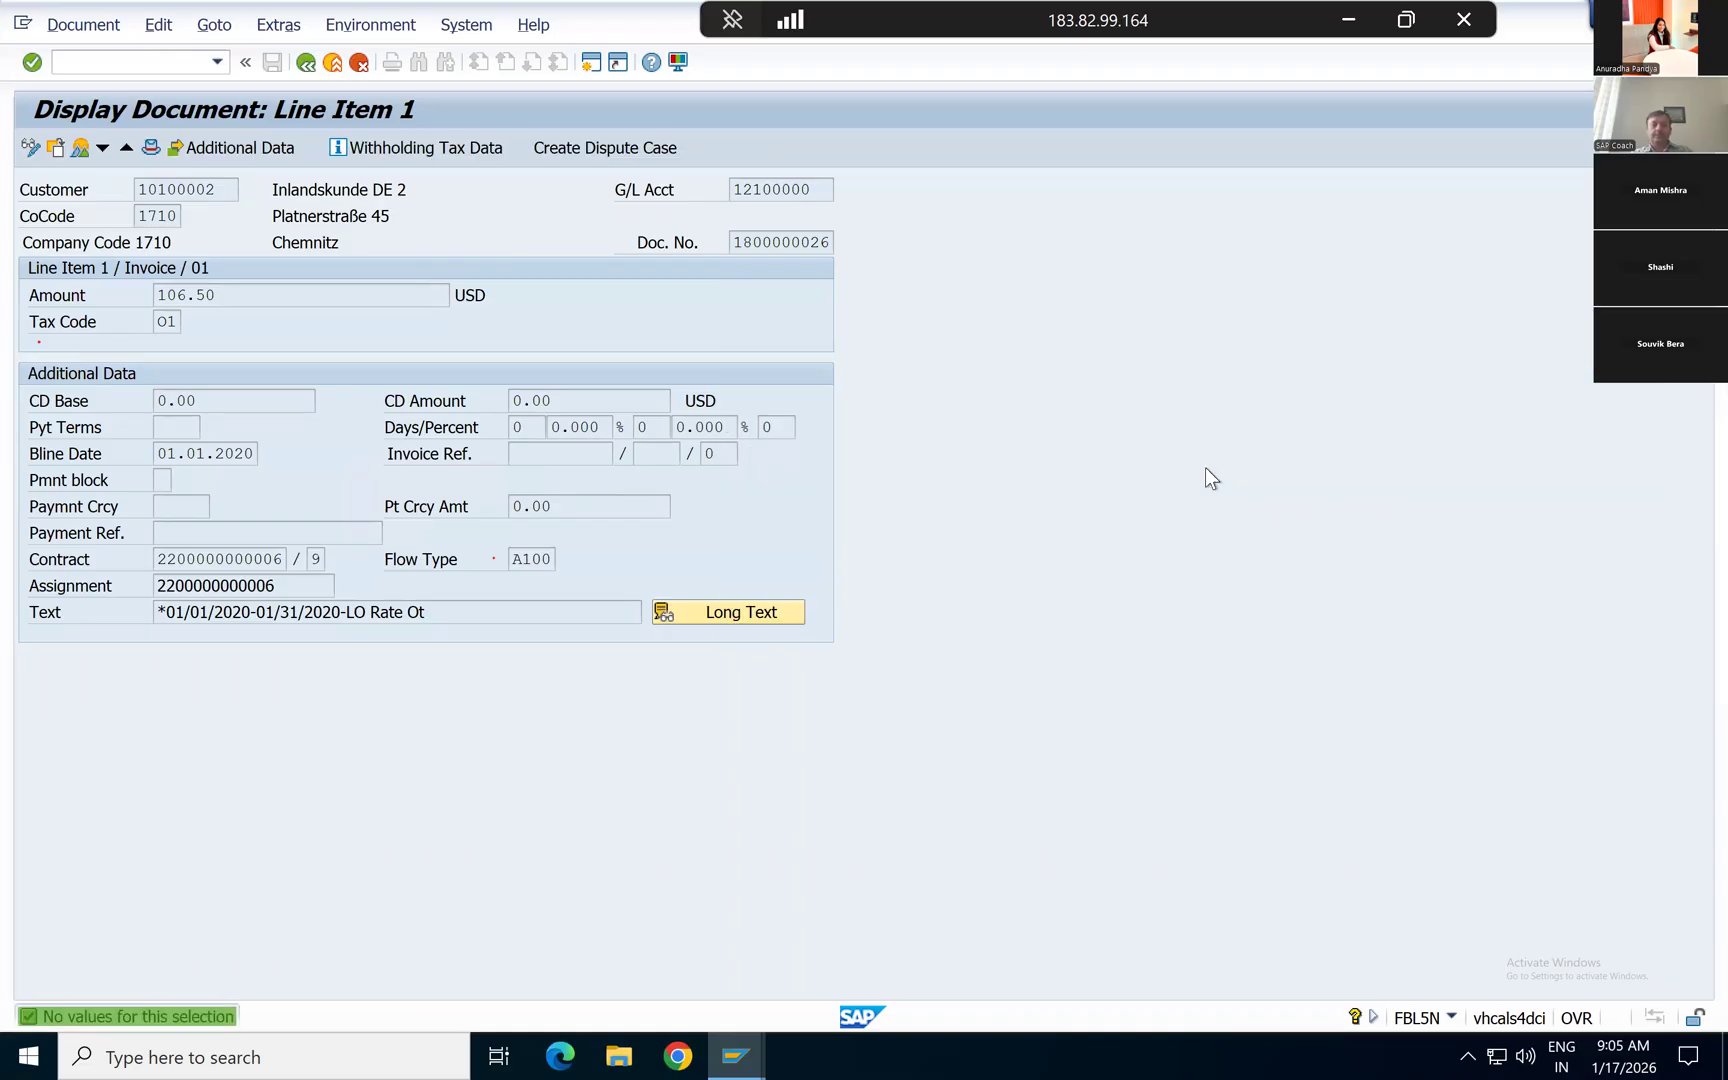
# Step: Open the customer's master record from the line item and check the business partner number and reconciliation account
pyautogui.doubleClick(174, 188)
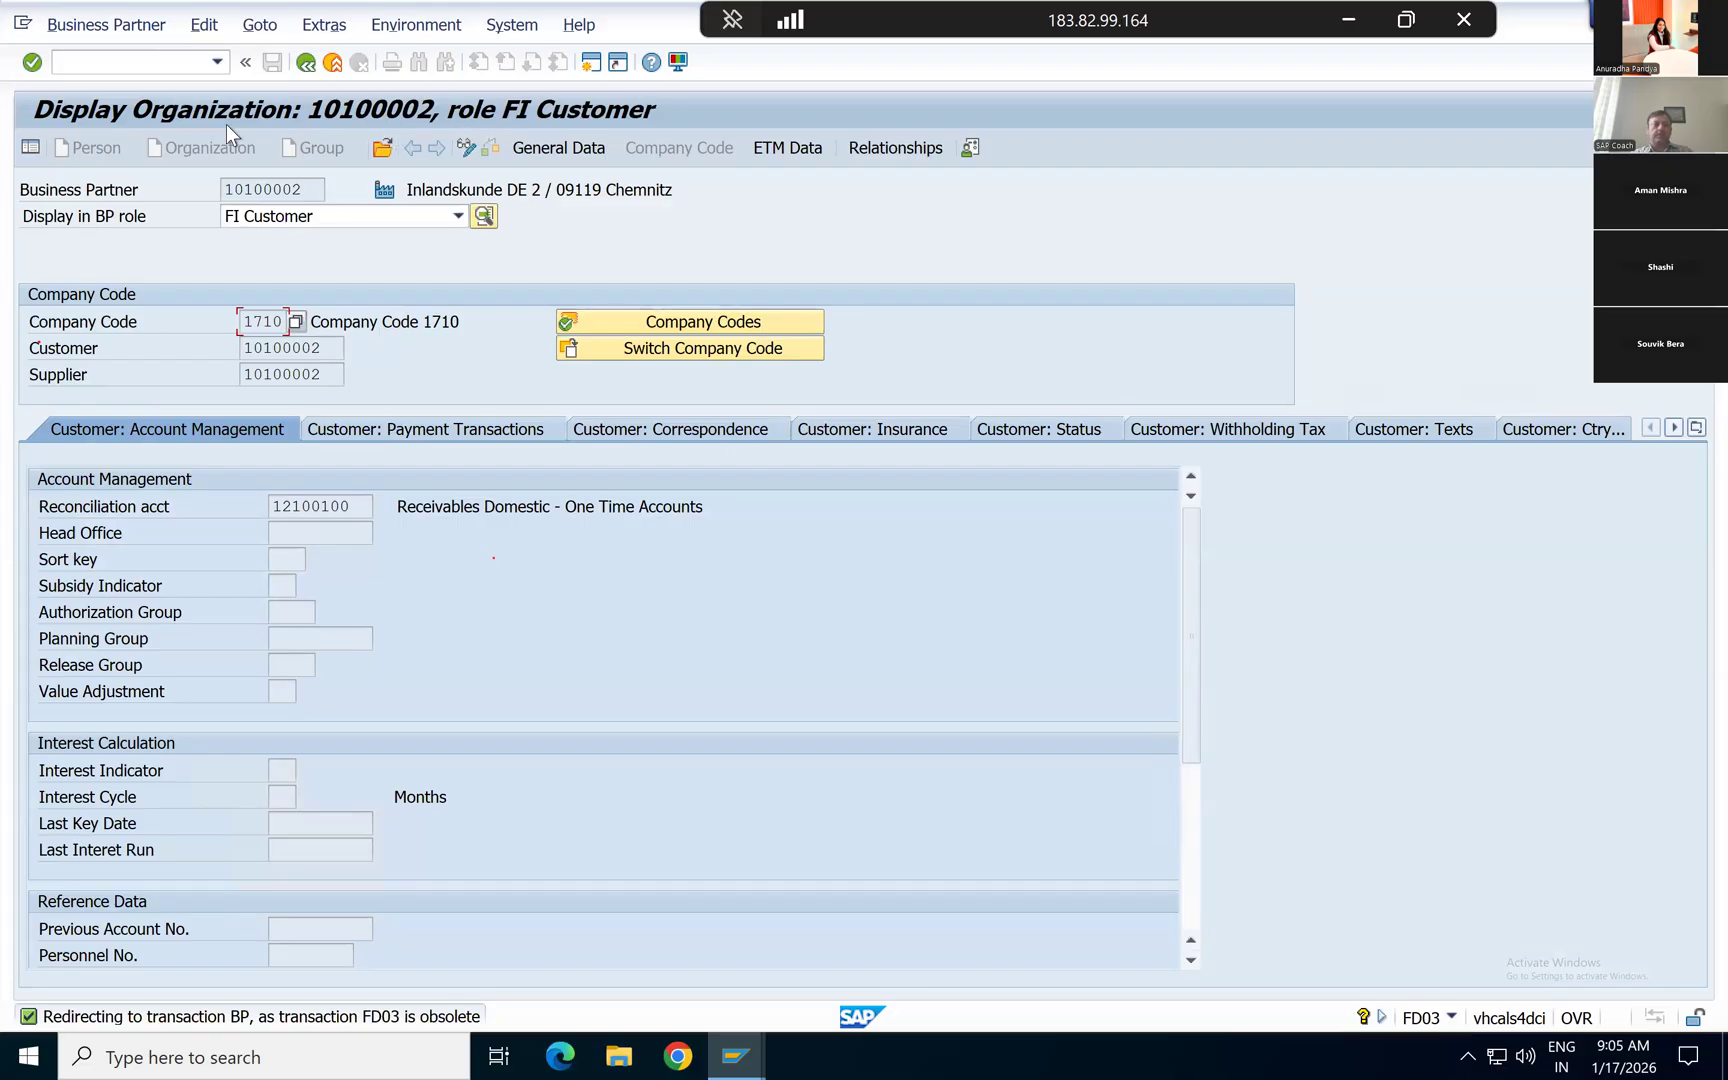
pyautogui.moveTo(309, 190); pyautogui.dragTo(209, 189)
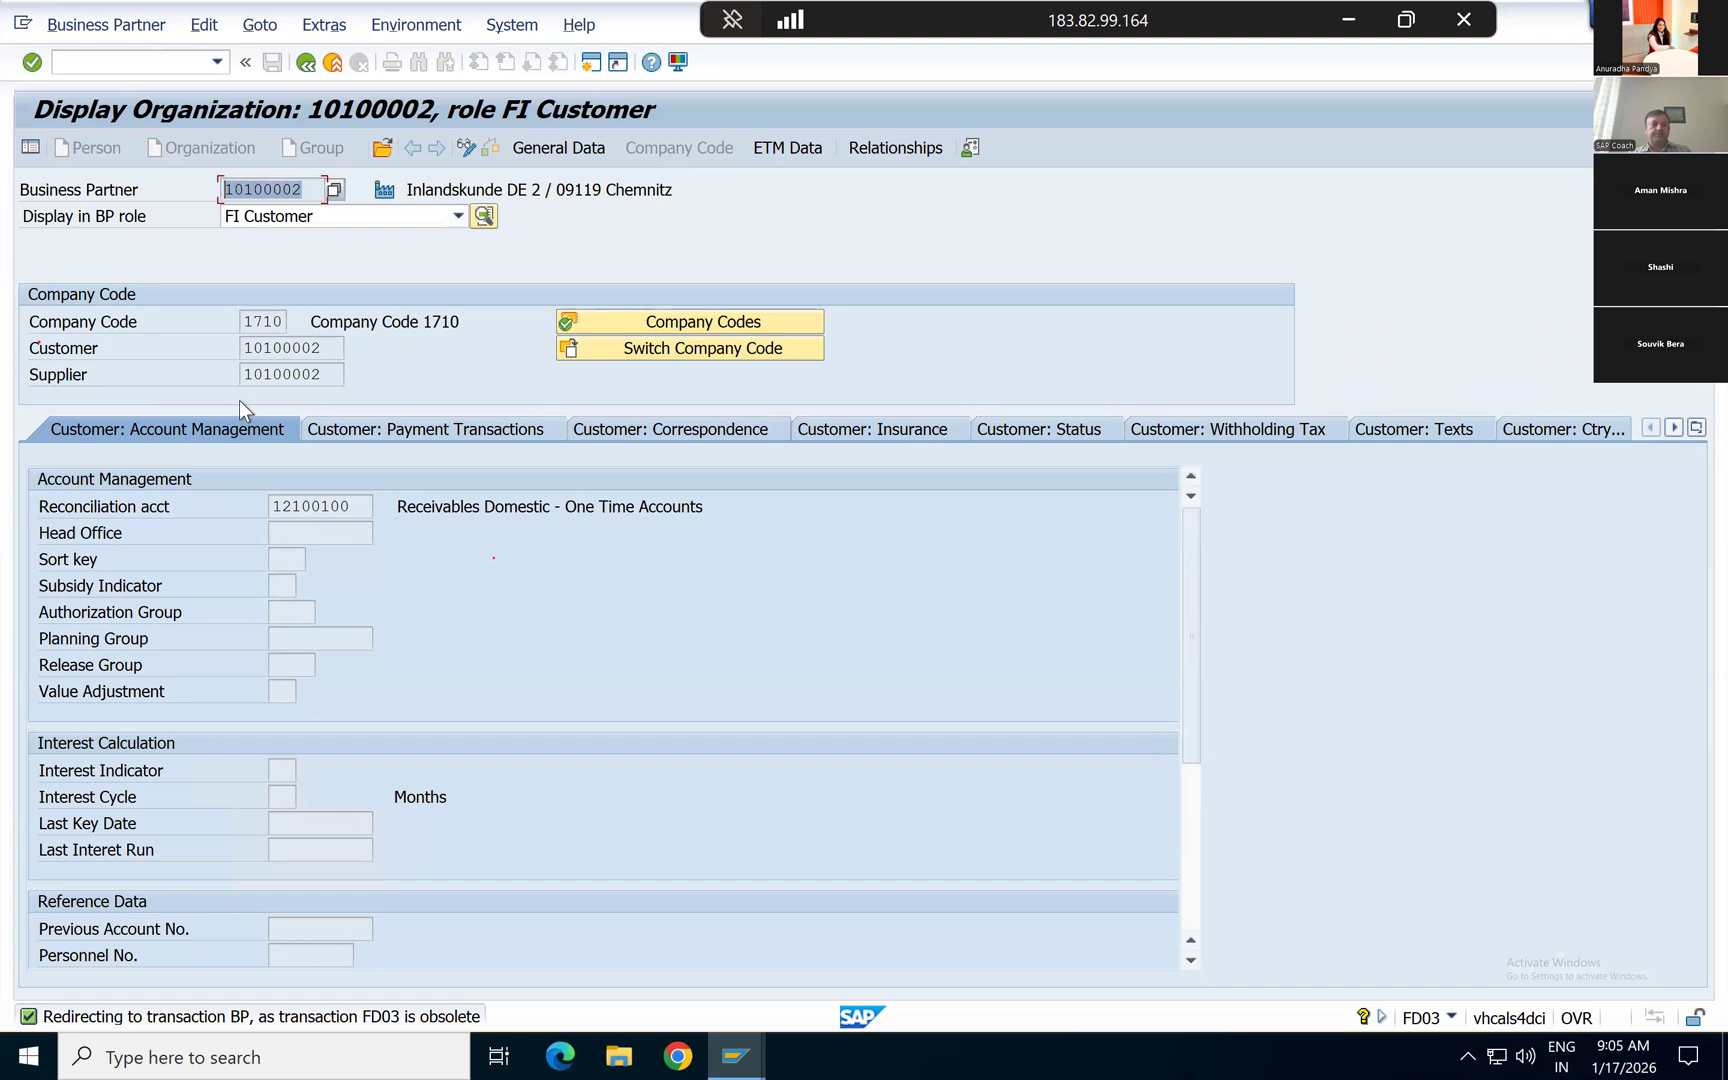
pyautogui.moveTo(359, 506); pyautogui.dragTo(249, 507)
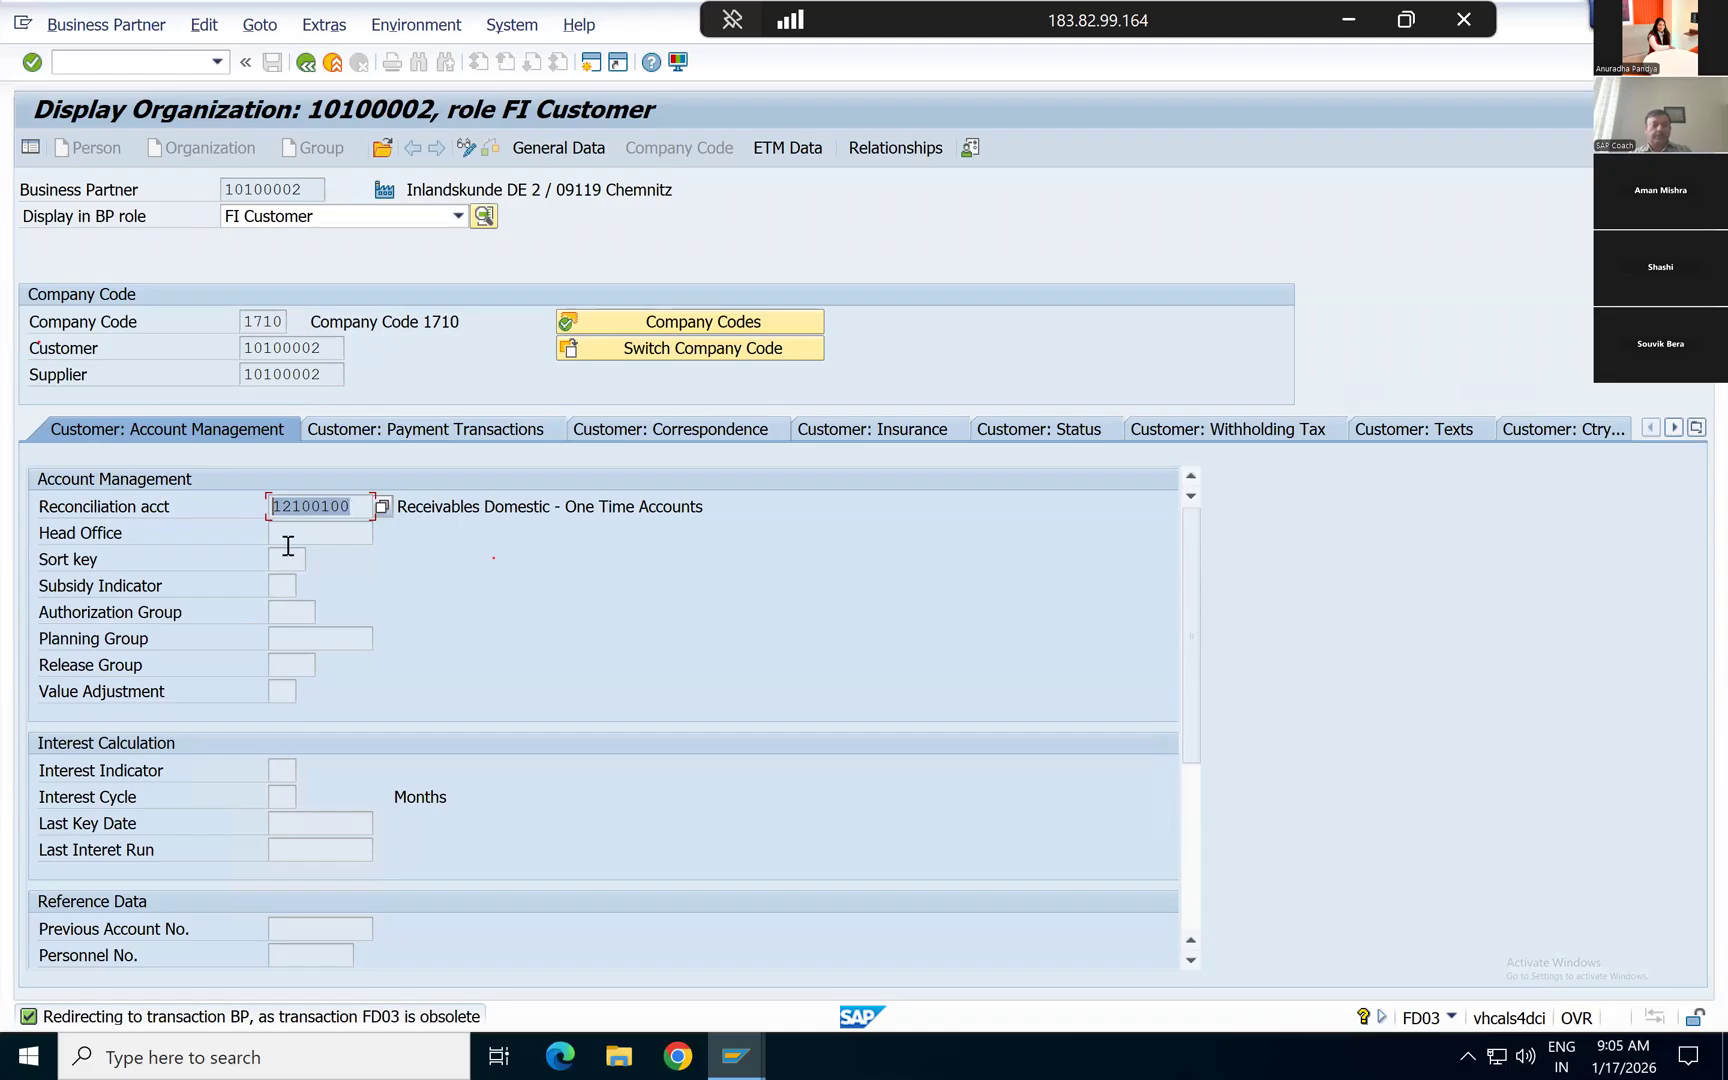
pyautogui.click(378, 509)
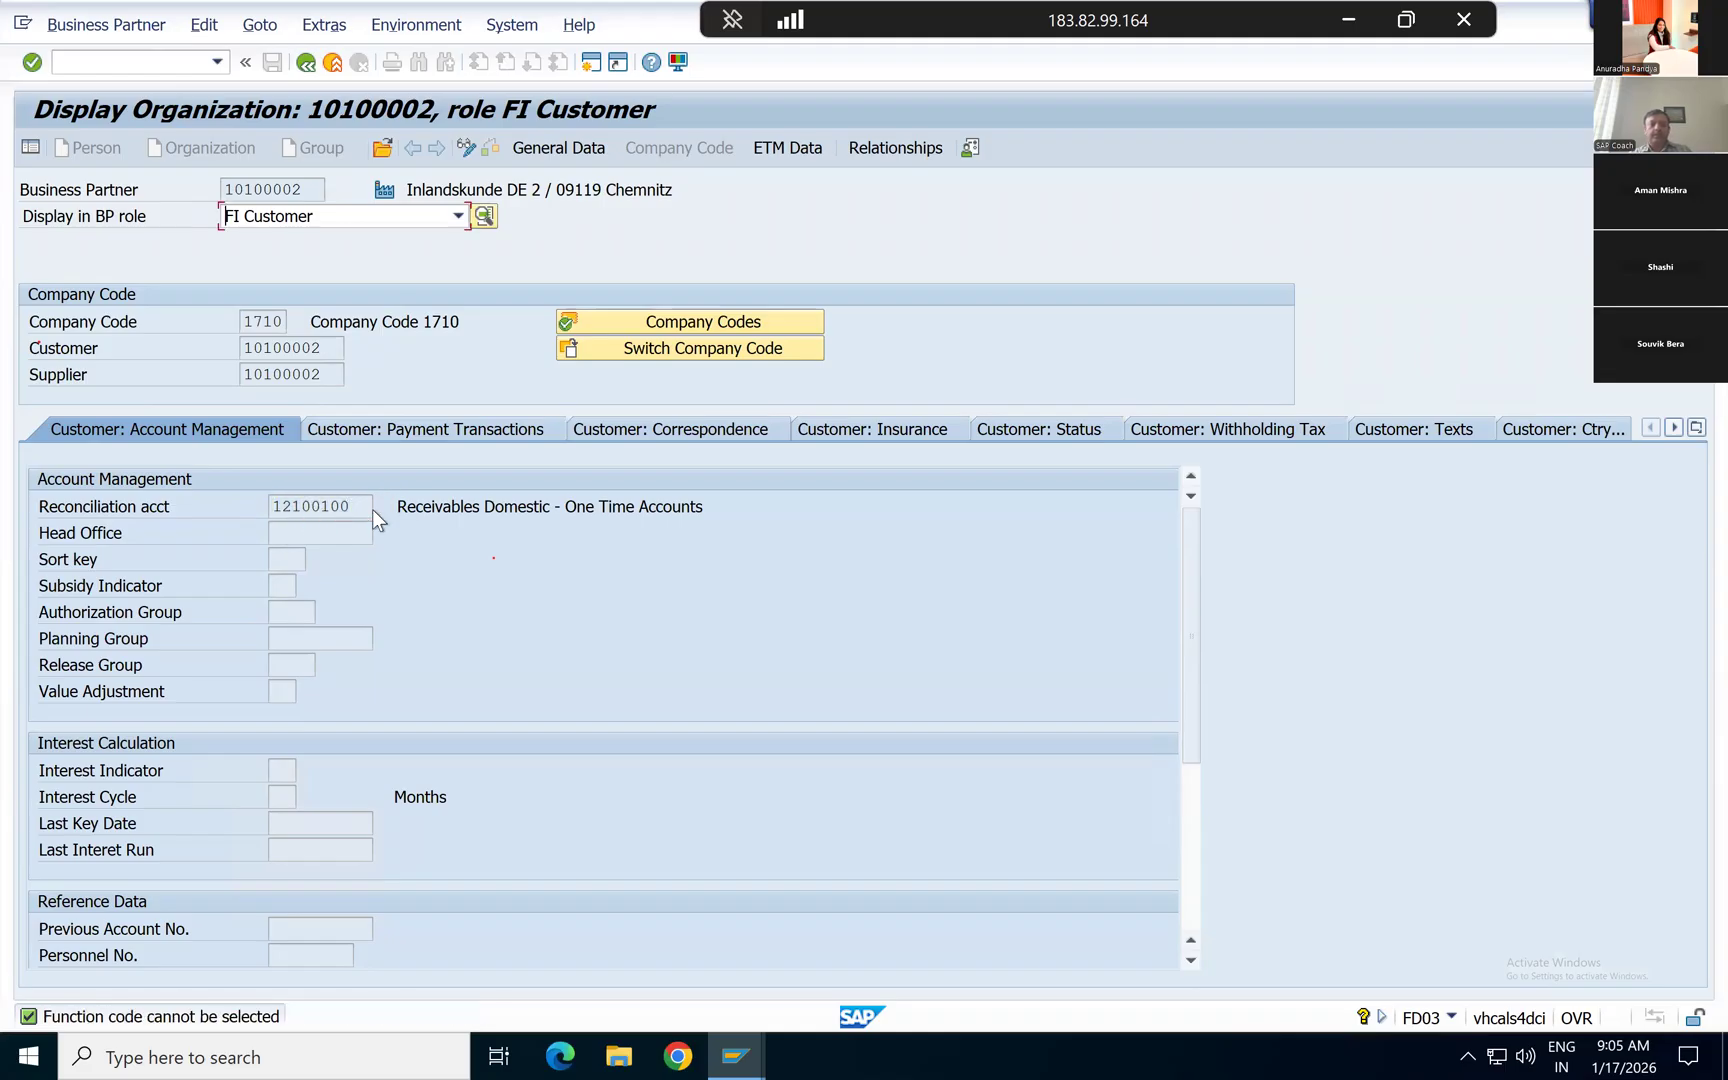
# Step: Reopen the customer's master record from the line item and review its company code account management data and reconciliation account
pyautogui.click(305, 63)
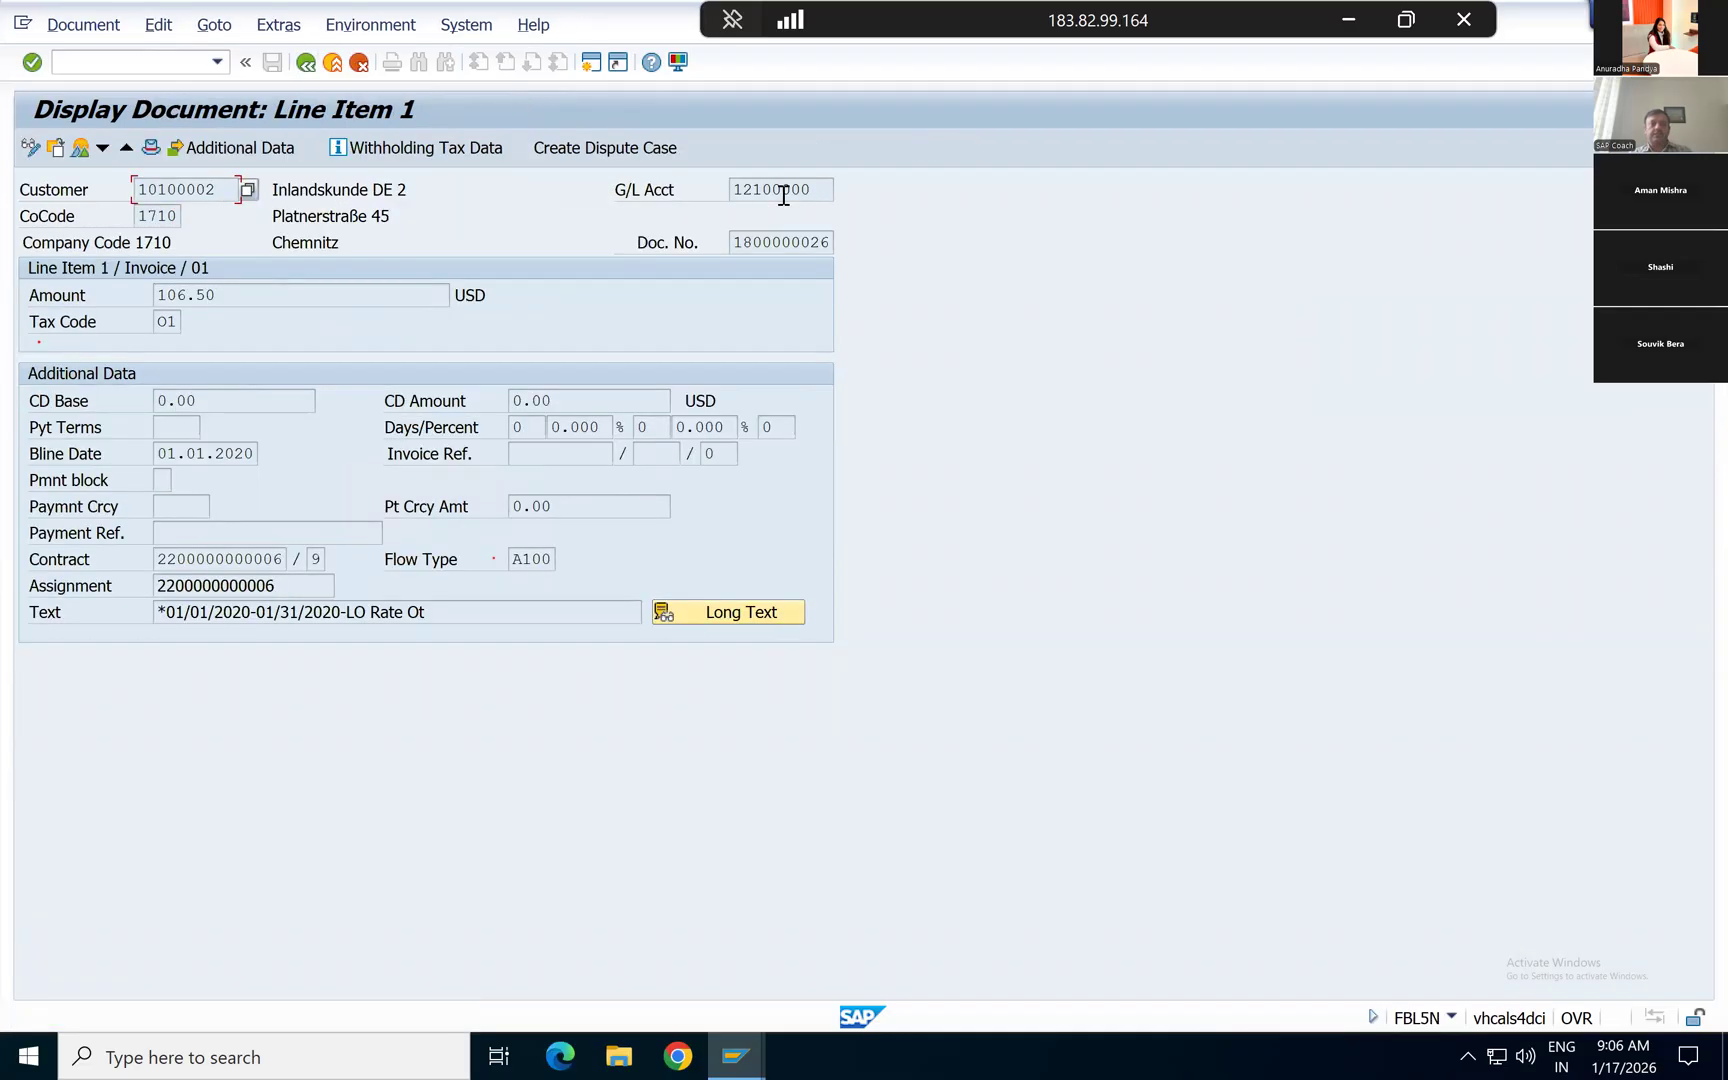
pyautogui.doubleClick(165, 192)
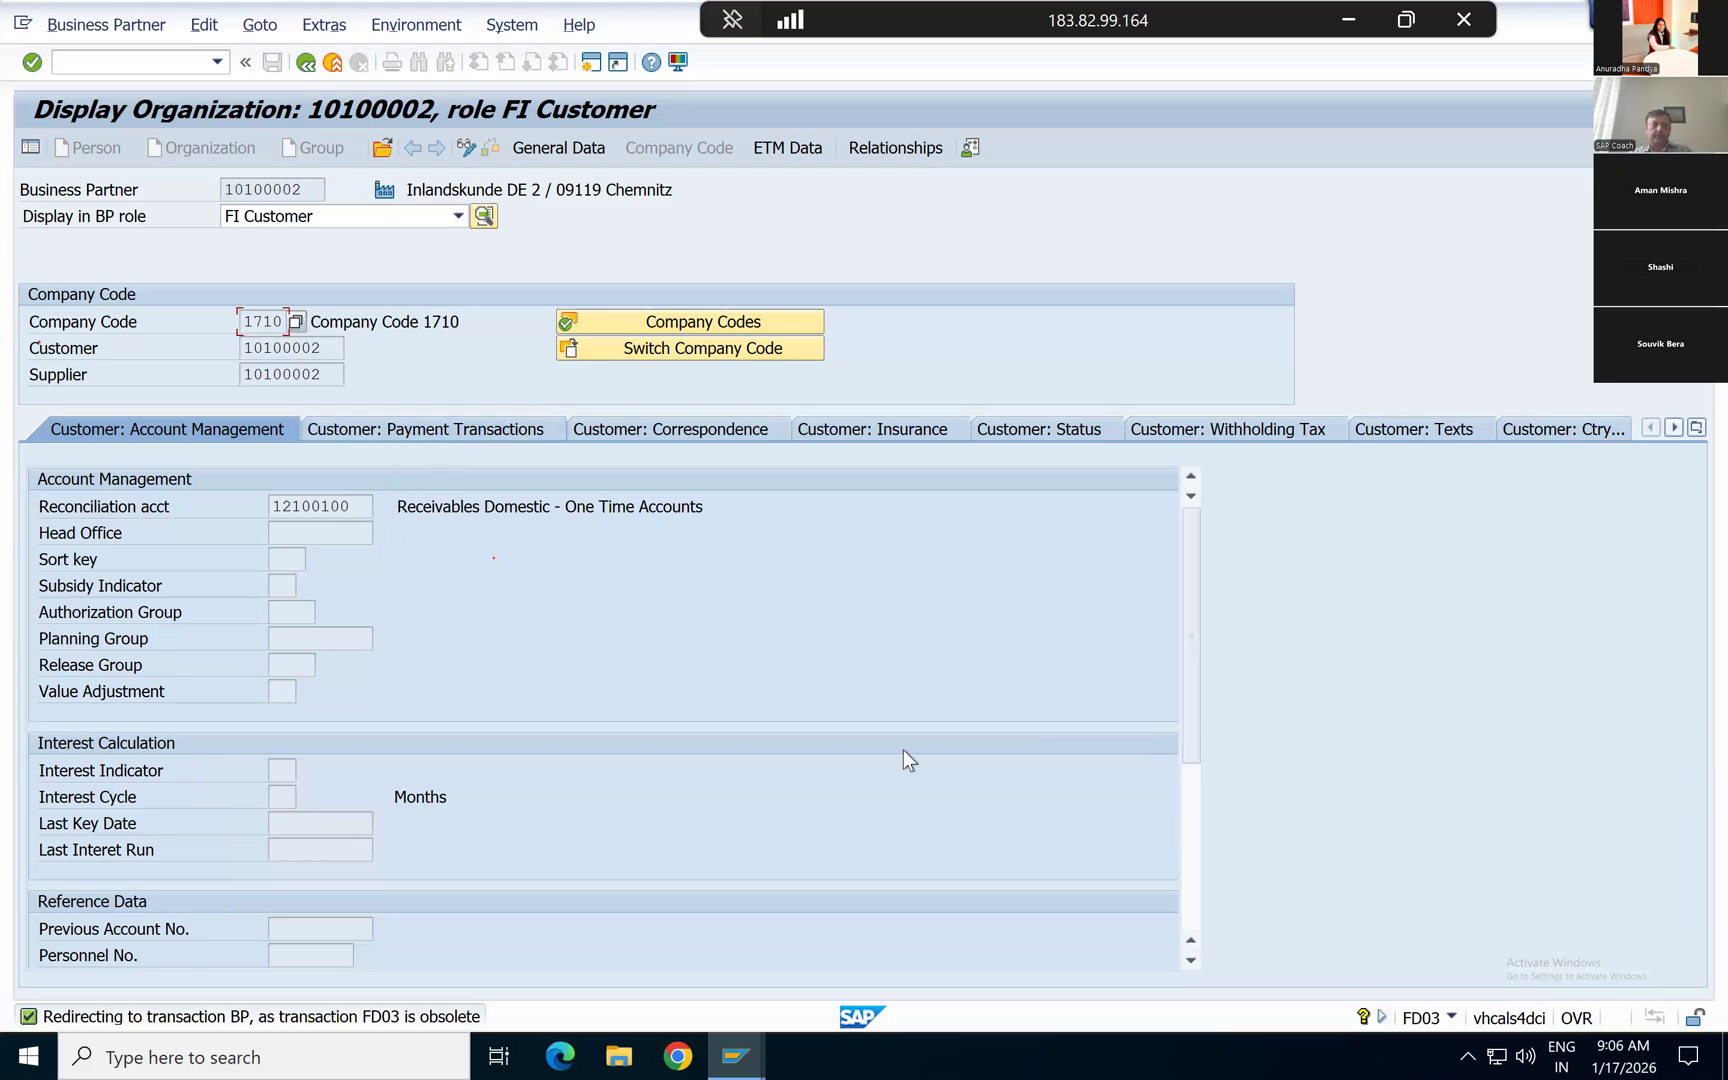
pyautogui.scroll(-3, 1185, 650)
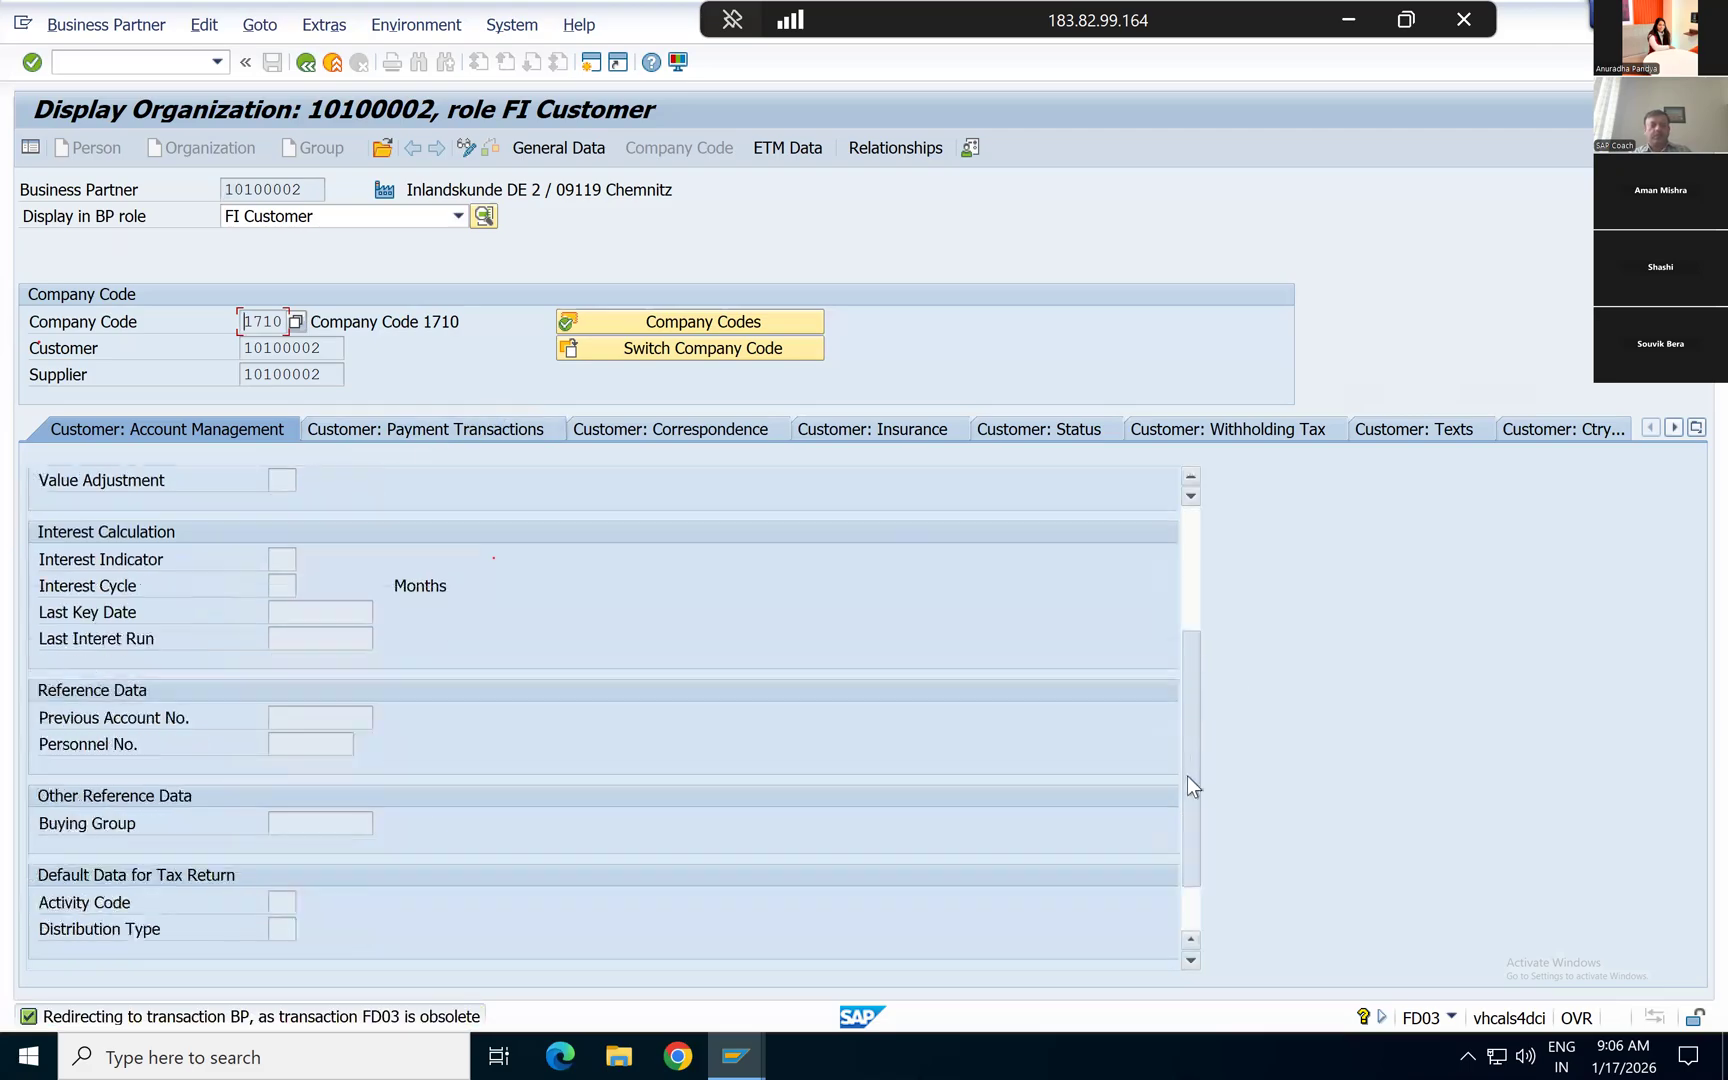
pyautogui.scroll(3, 1185, 615)
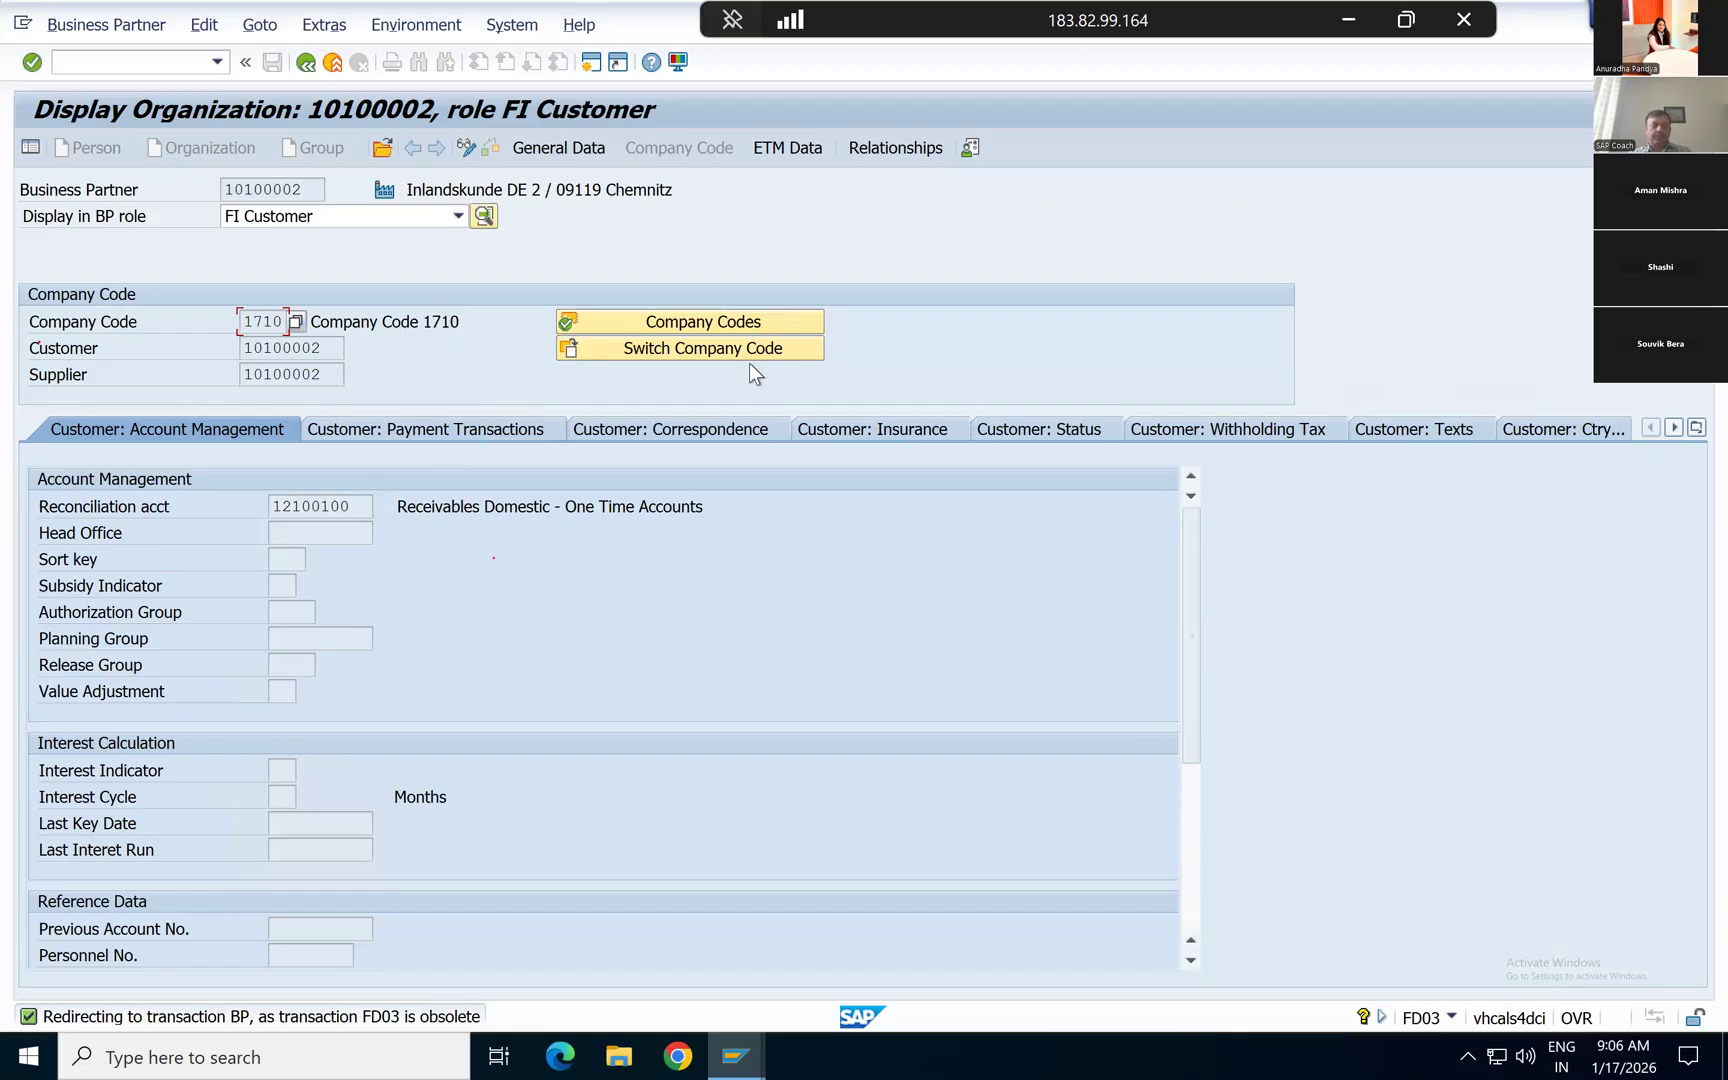
pyautogui.click(324, 494)
pyautogui.doubleClick(360, 505)
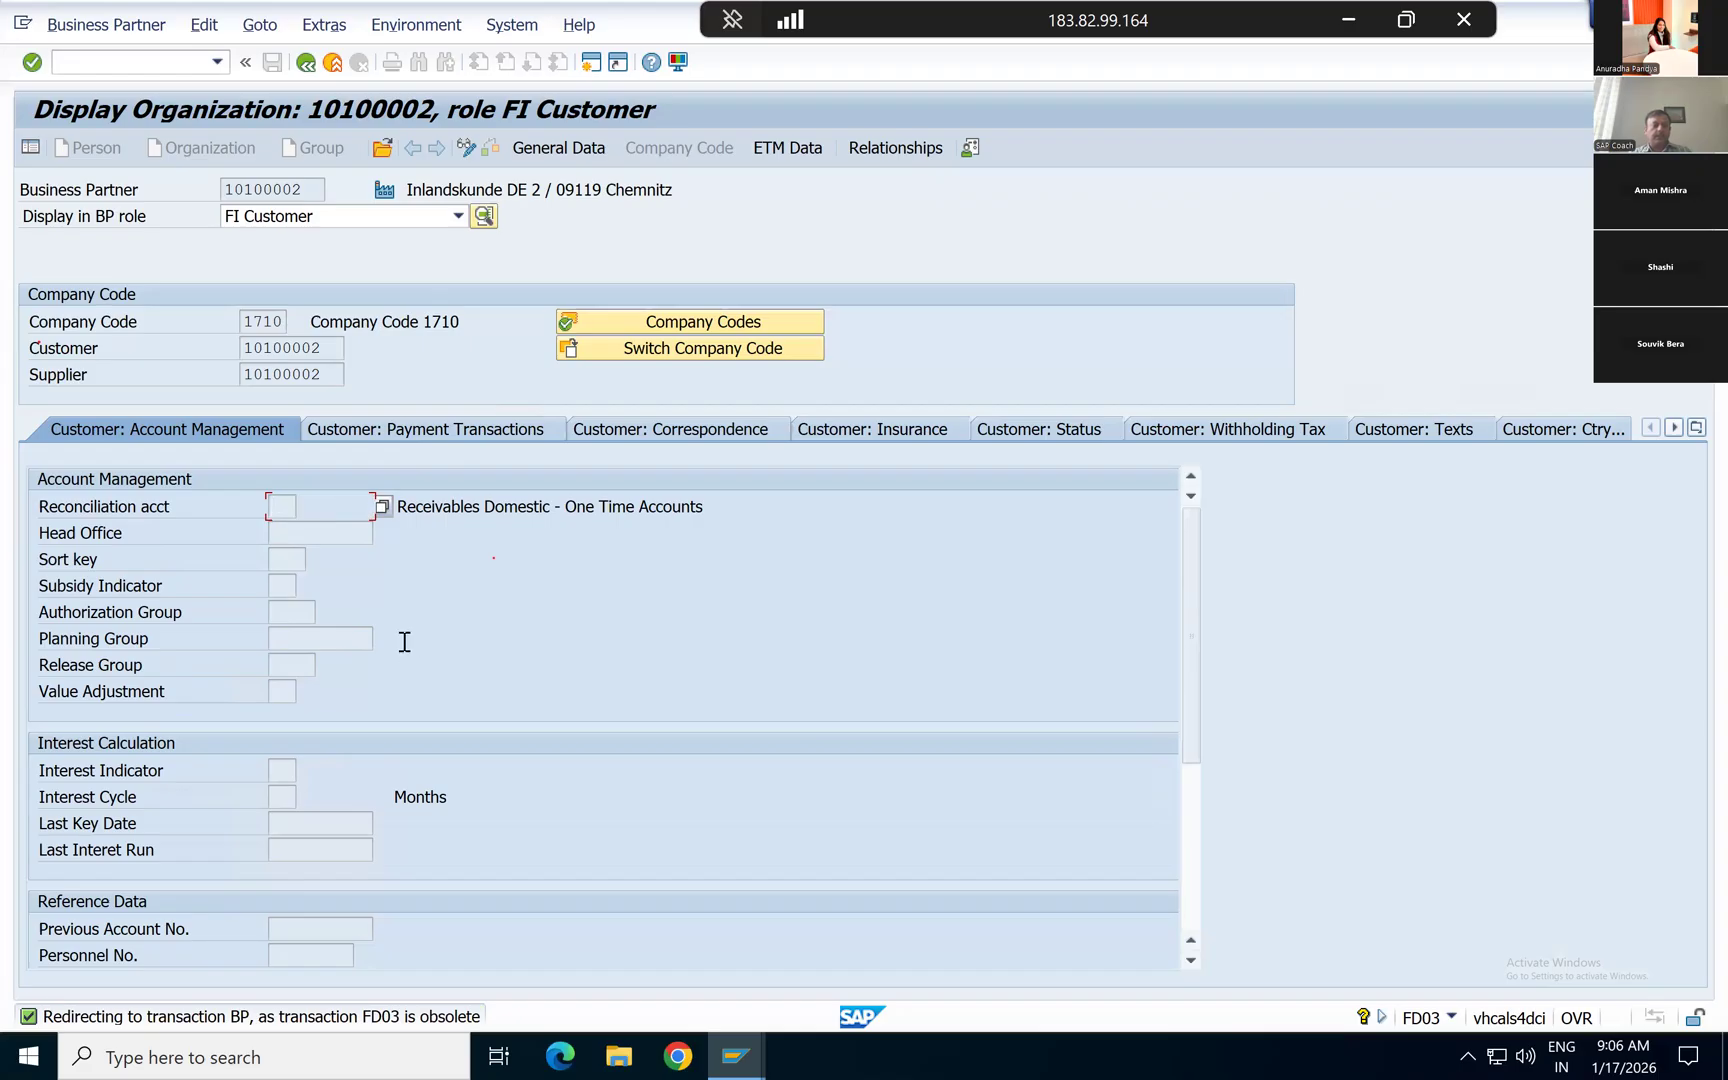
pyautogui.scroll(-4, 405, 640)
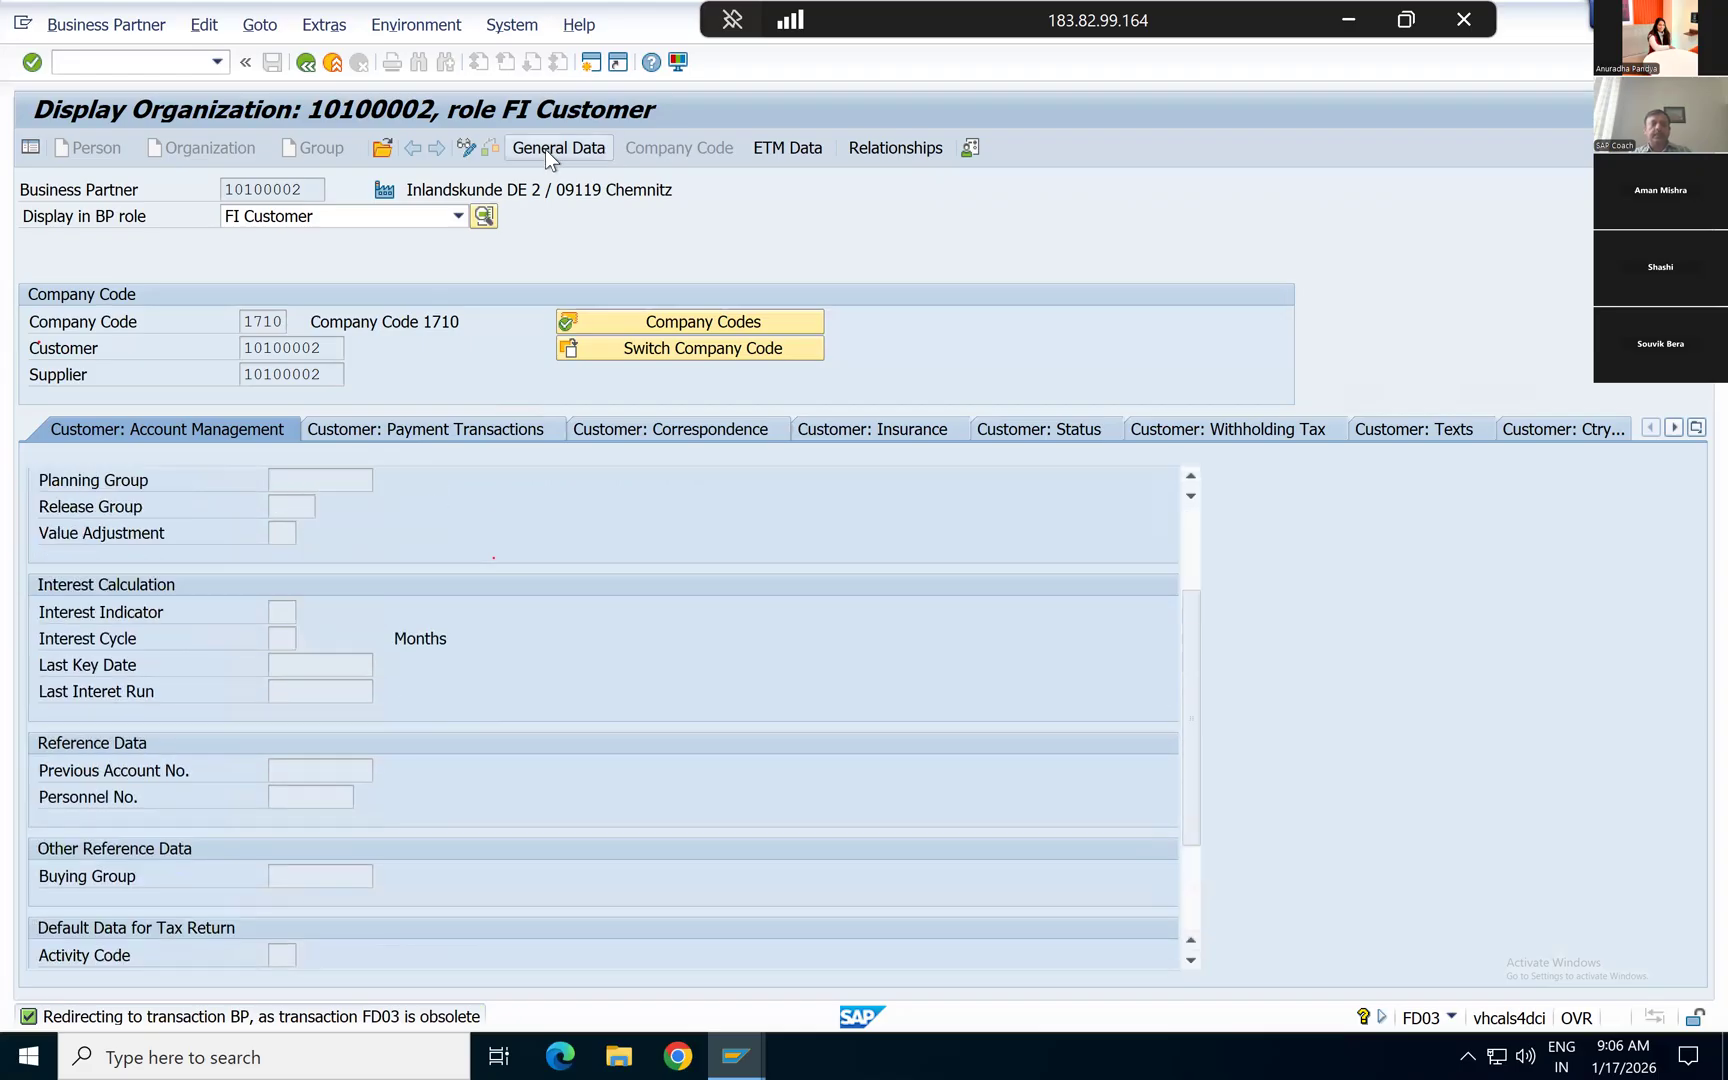
# Step: Review the customer's general data, covering the address, address overview and identification details
pyautogui.click(548, 148)
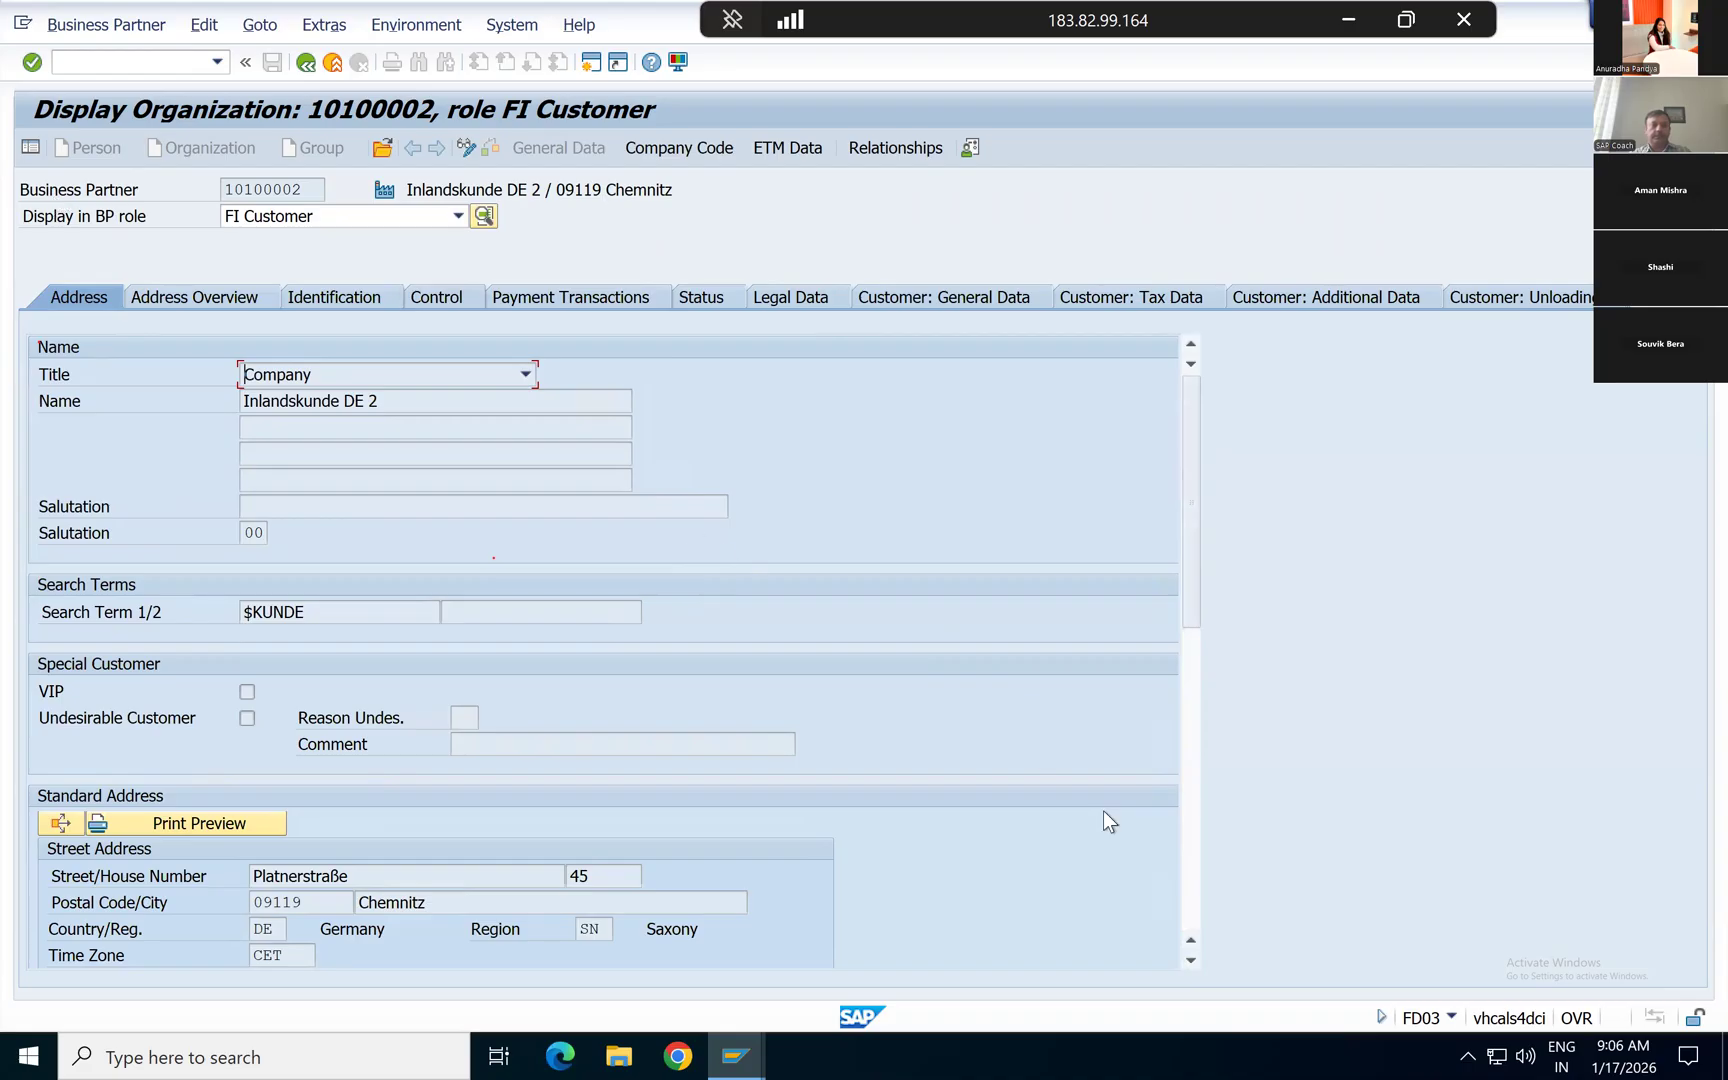
pyautogui.click(1185, 809)
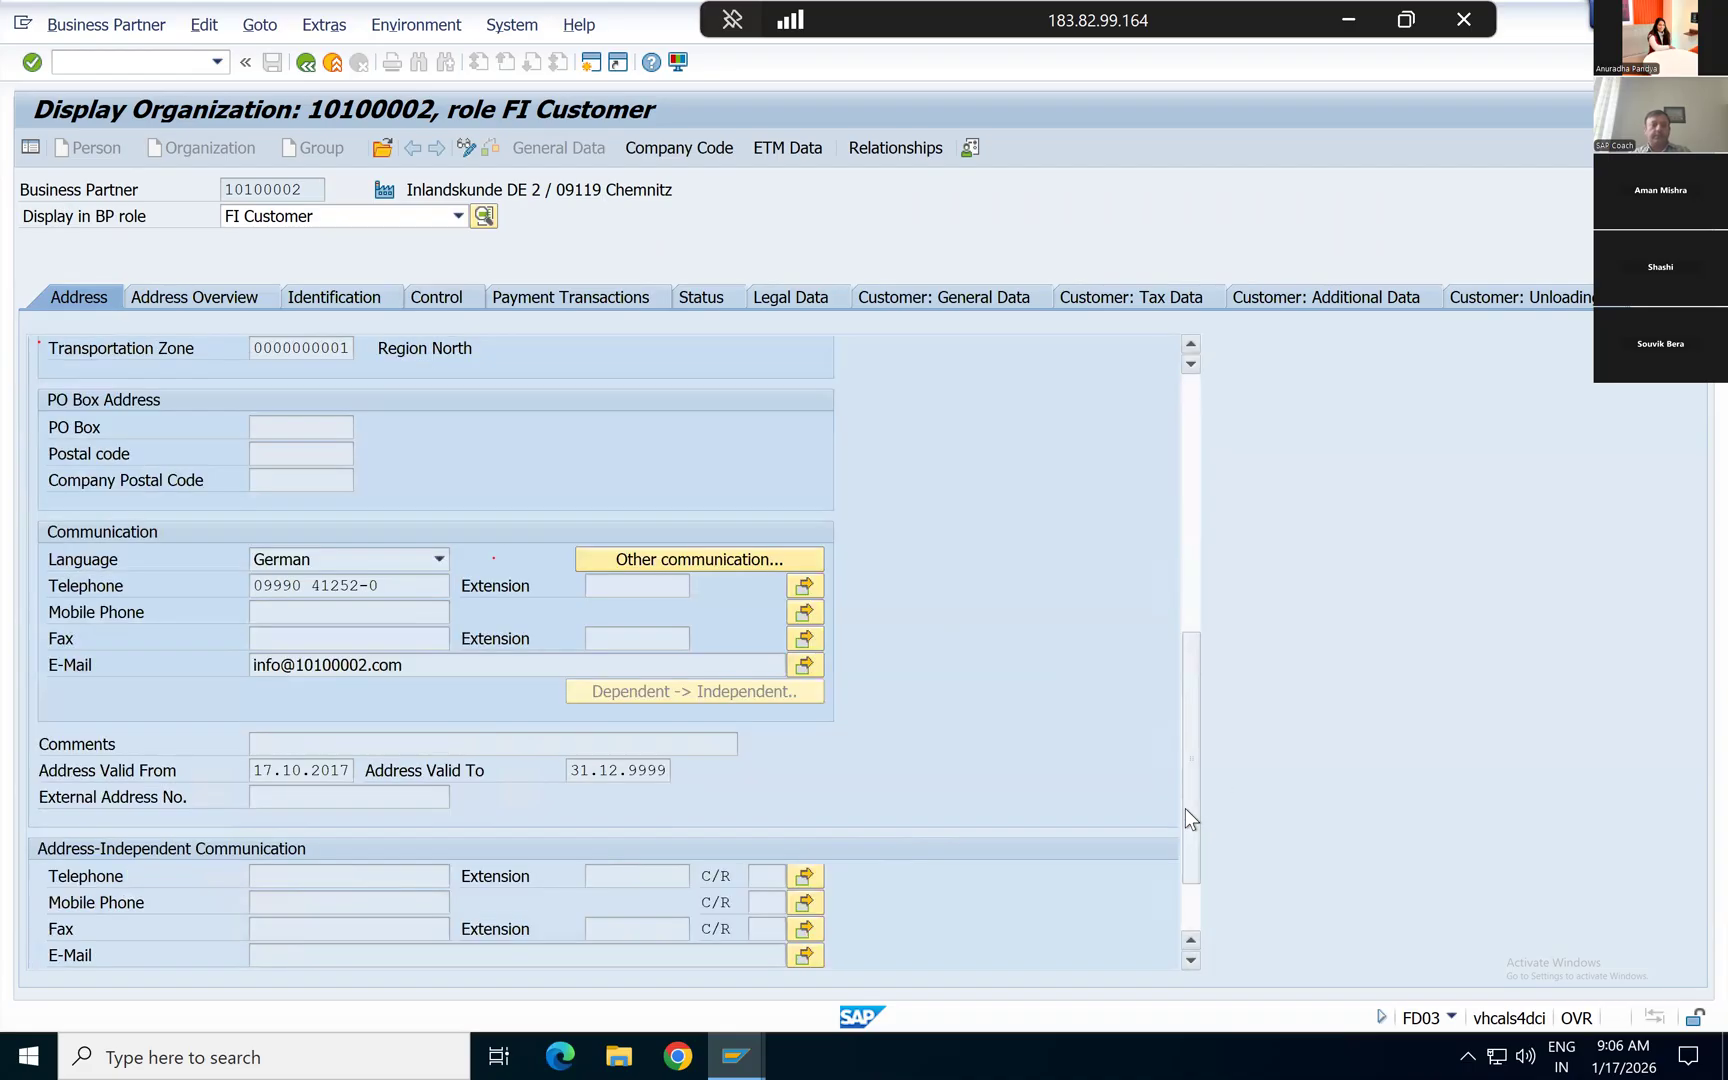
pyautogui.moveTo(1184, 869); pyautogui.dragTo(1220, 477)
pyautogui.click(215, 289)
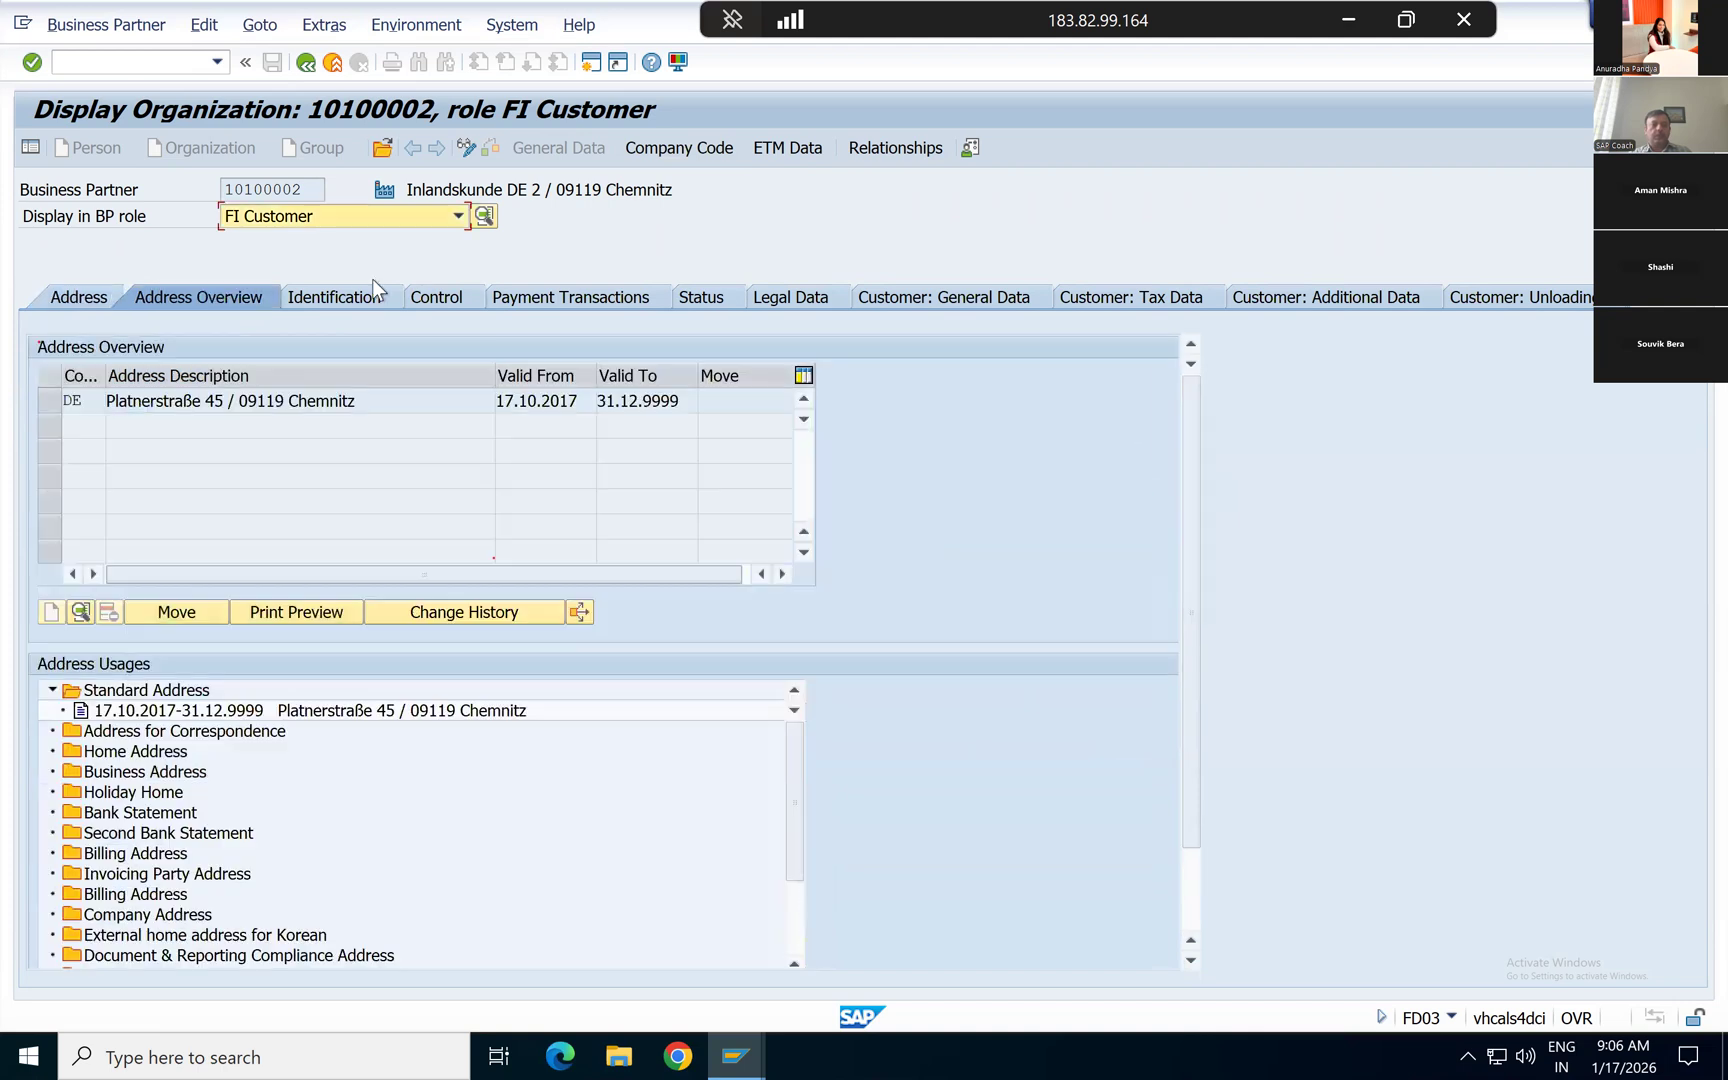
pyautogui.click(350, 292)
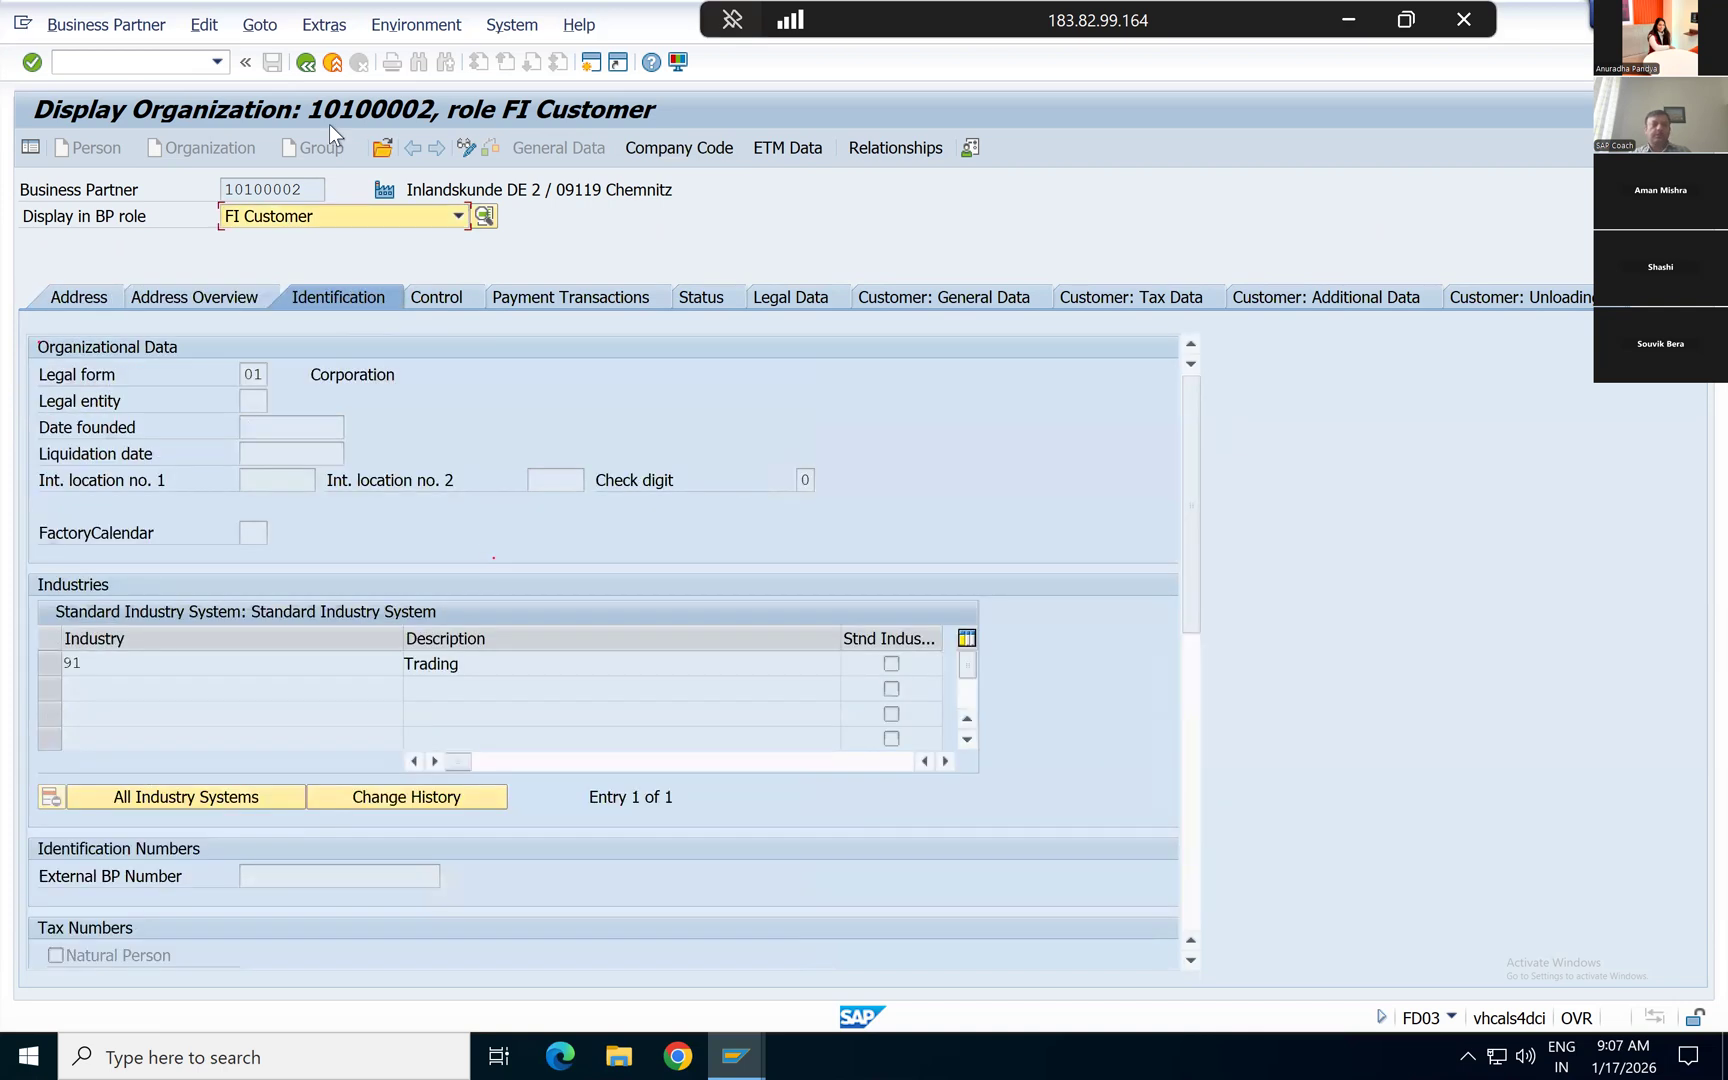
# Step: Review the customer's company code data for payment transactions and withholding tax, including the house bank and automatic payment settings
pyautogui.click(663, 150)
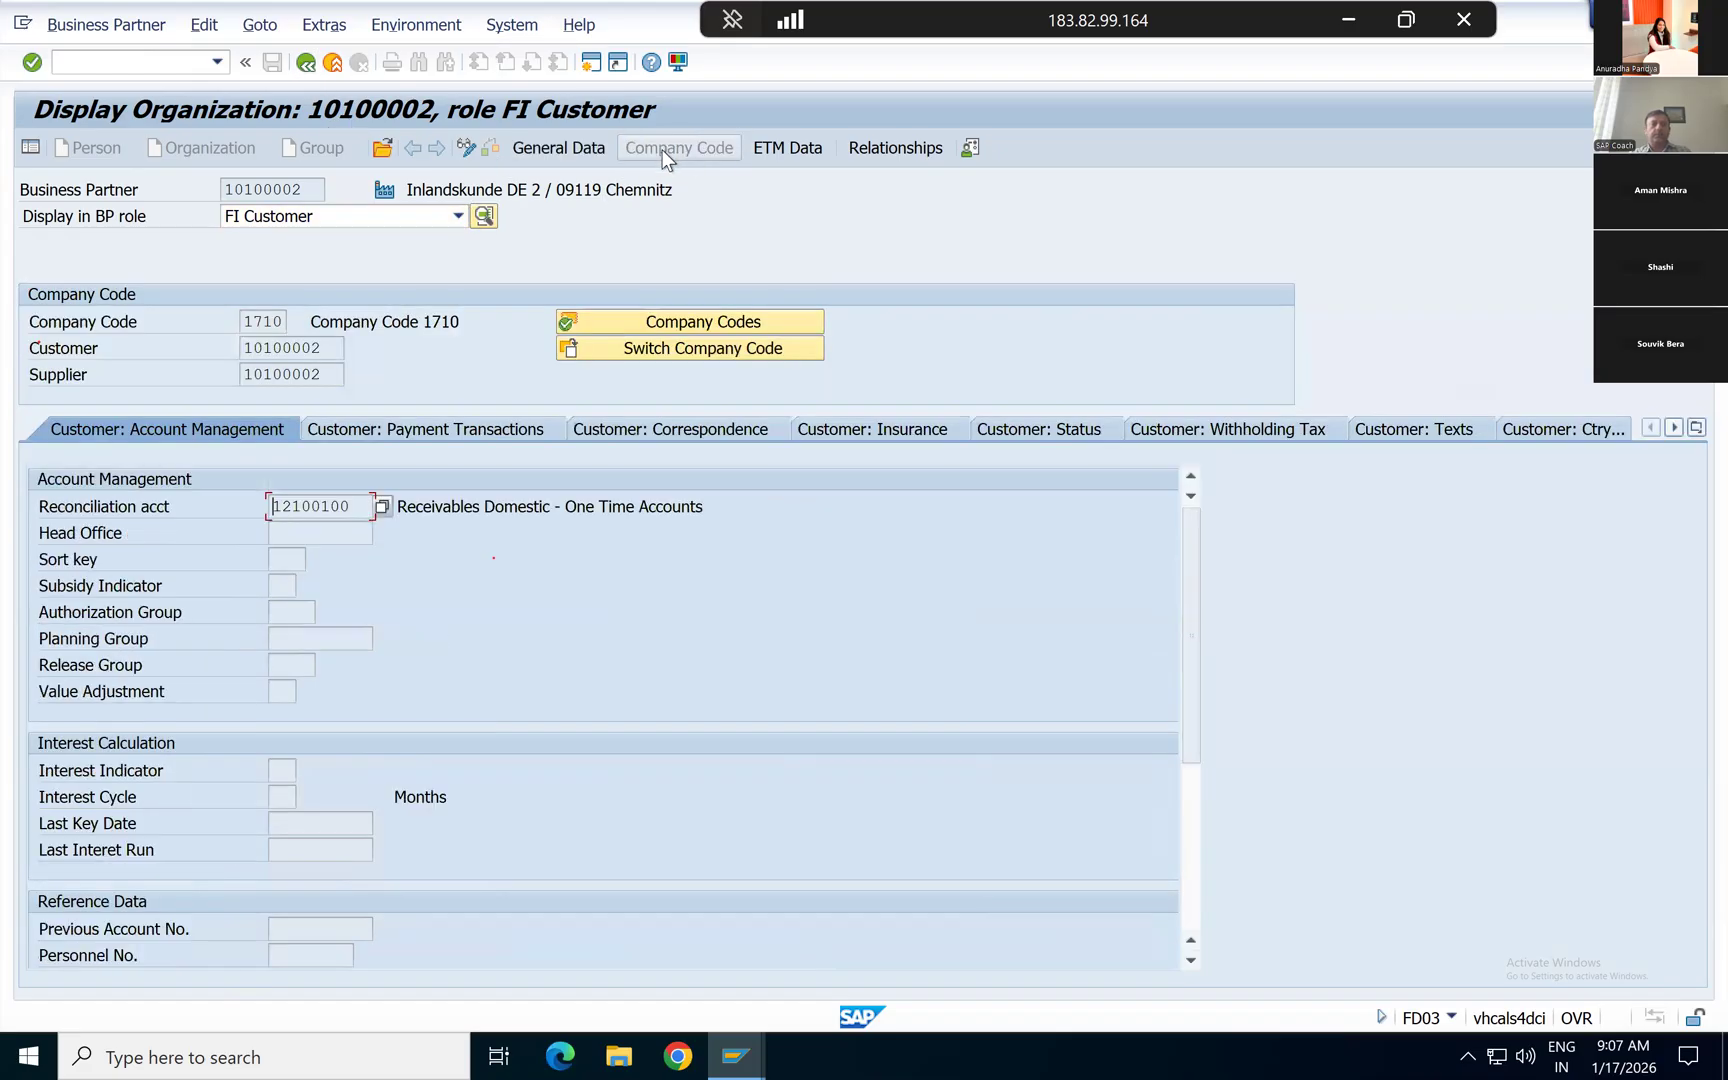
pyautogui.click(437, 425)
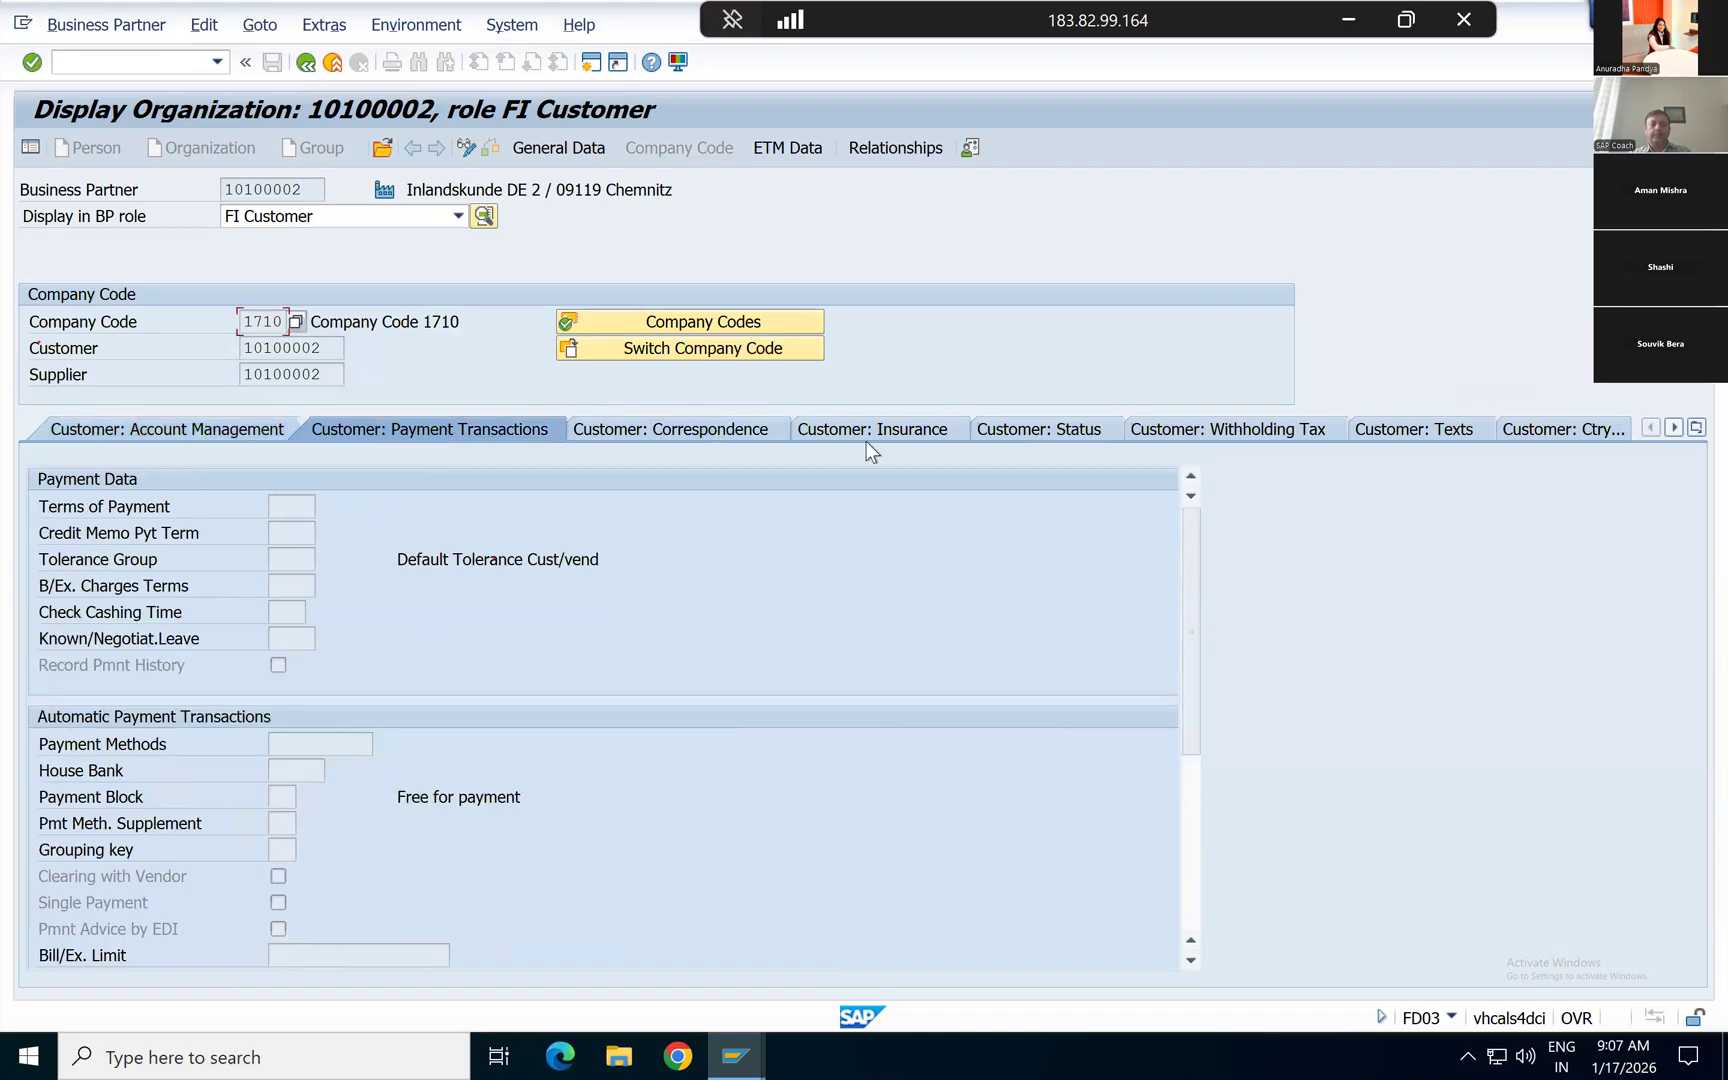
pyautogui.click(1269, 429)
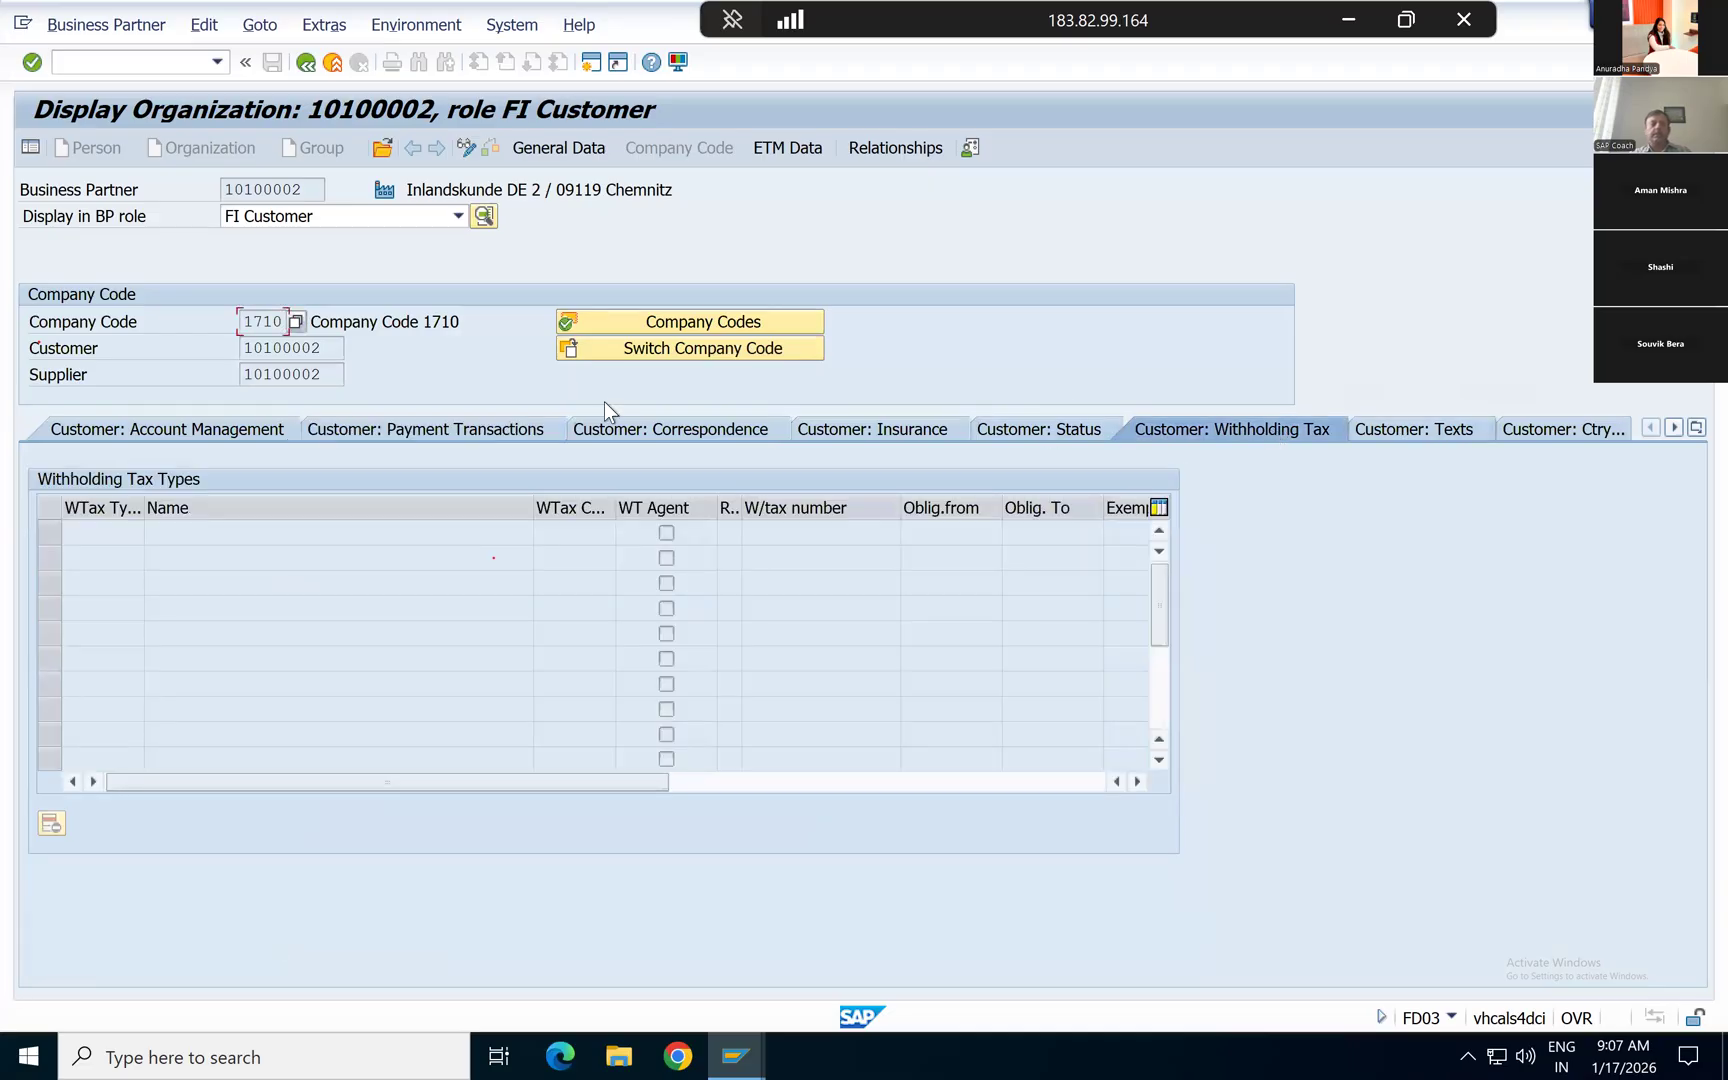
pyautogui.click(312, 427)
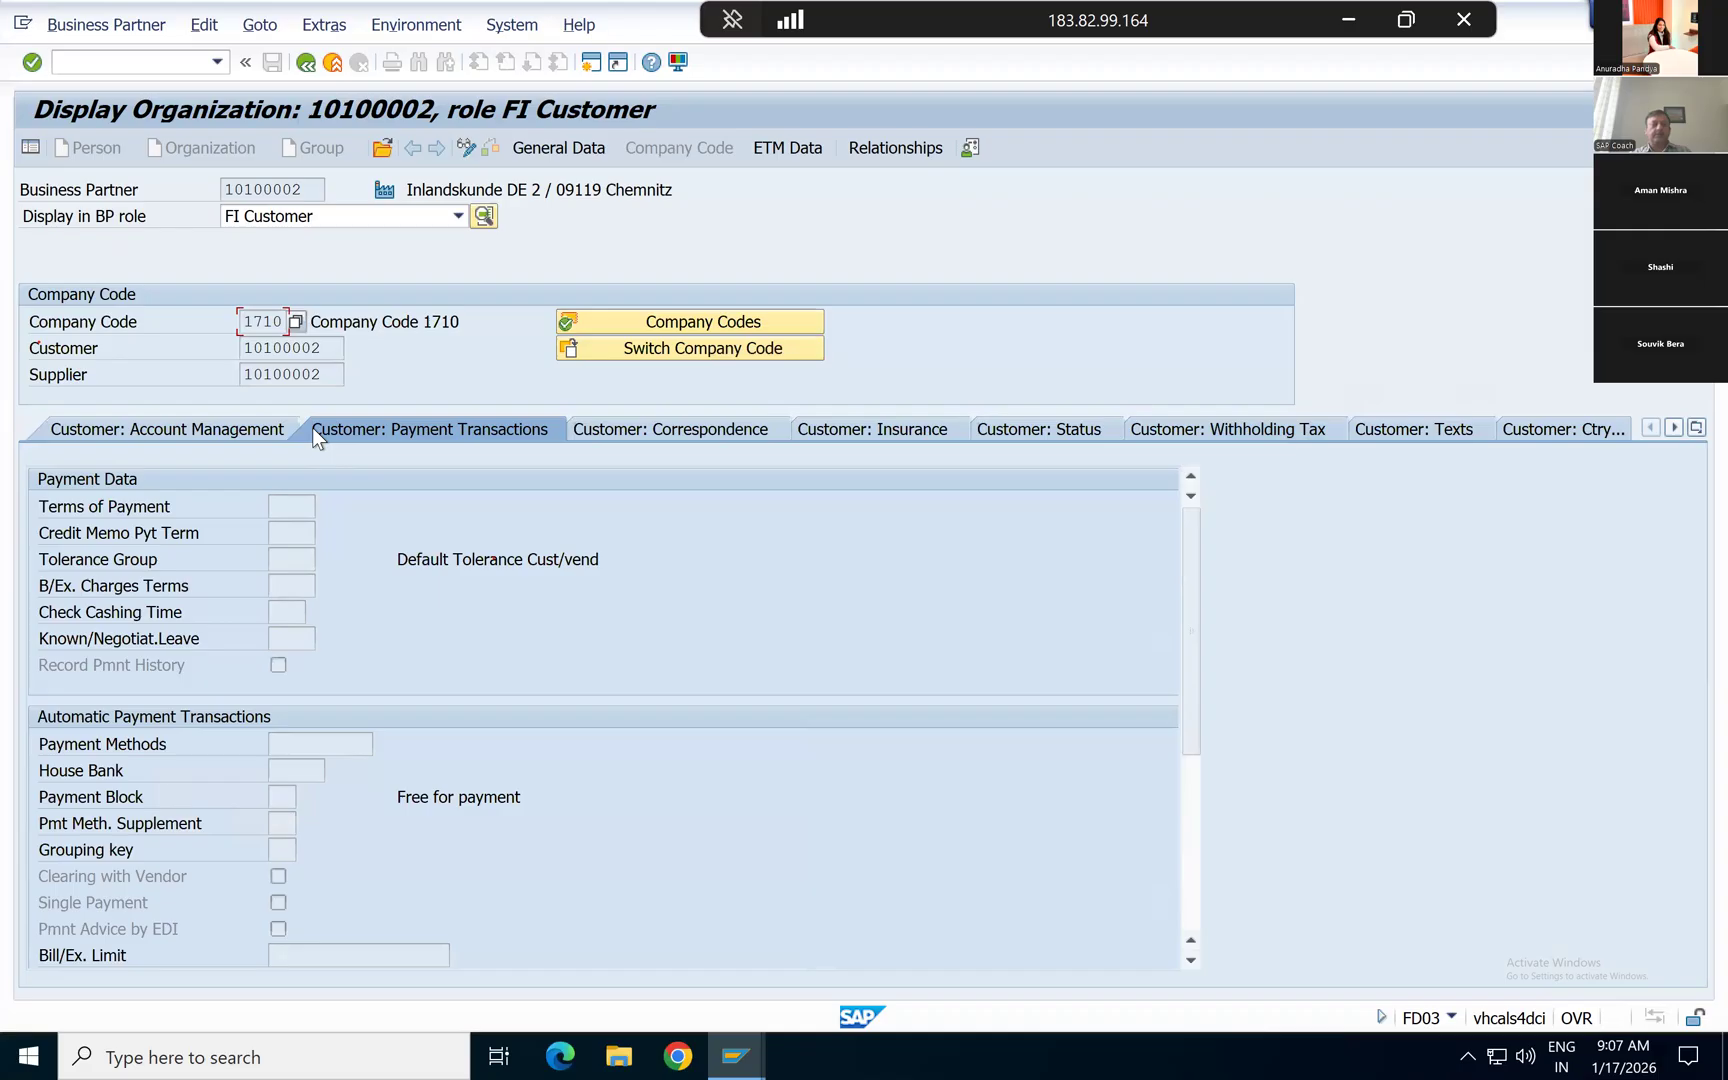
pyautogui.click(285, 771)
pyautogui.scroll(-3, 500, 760)
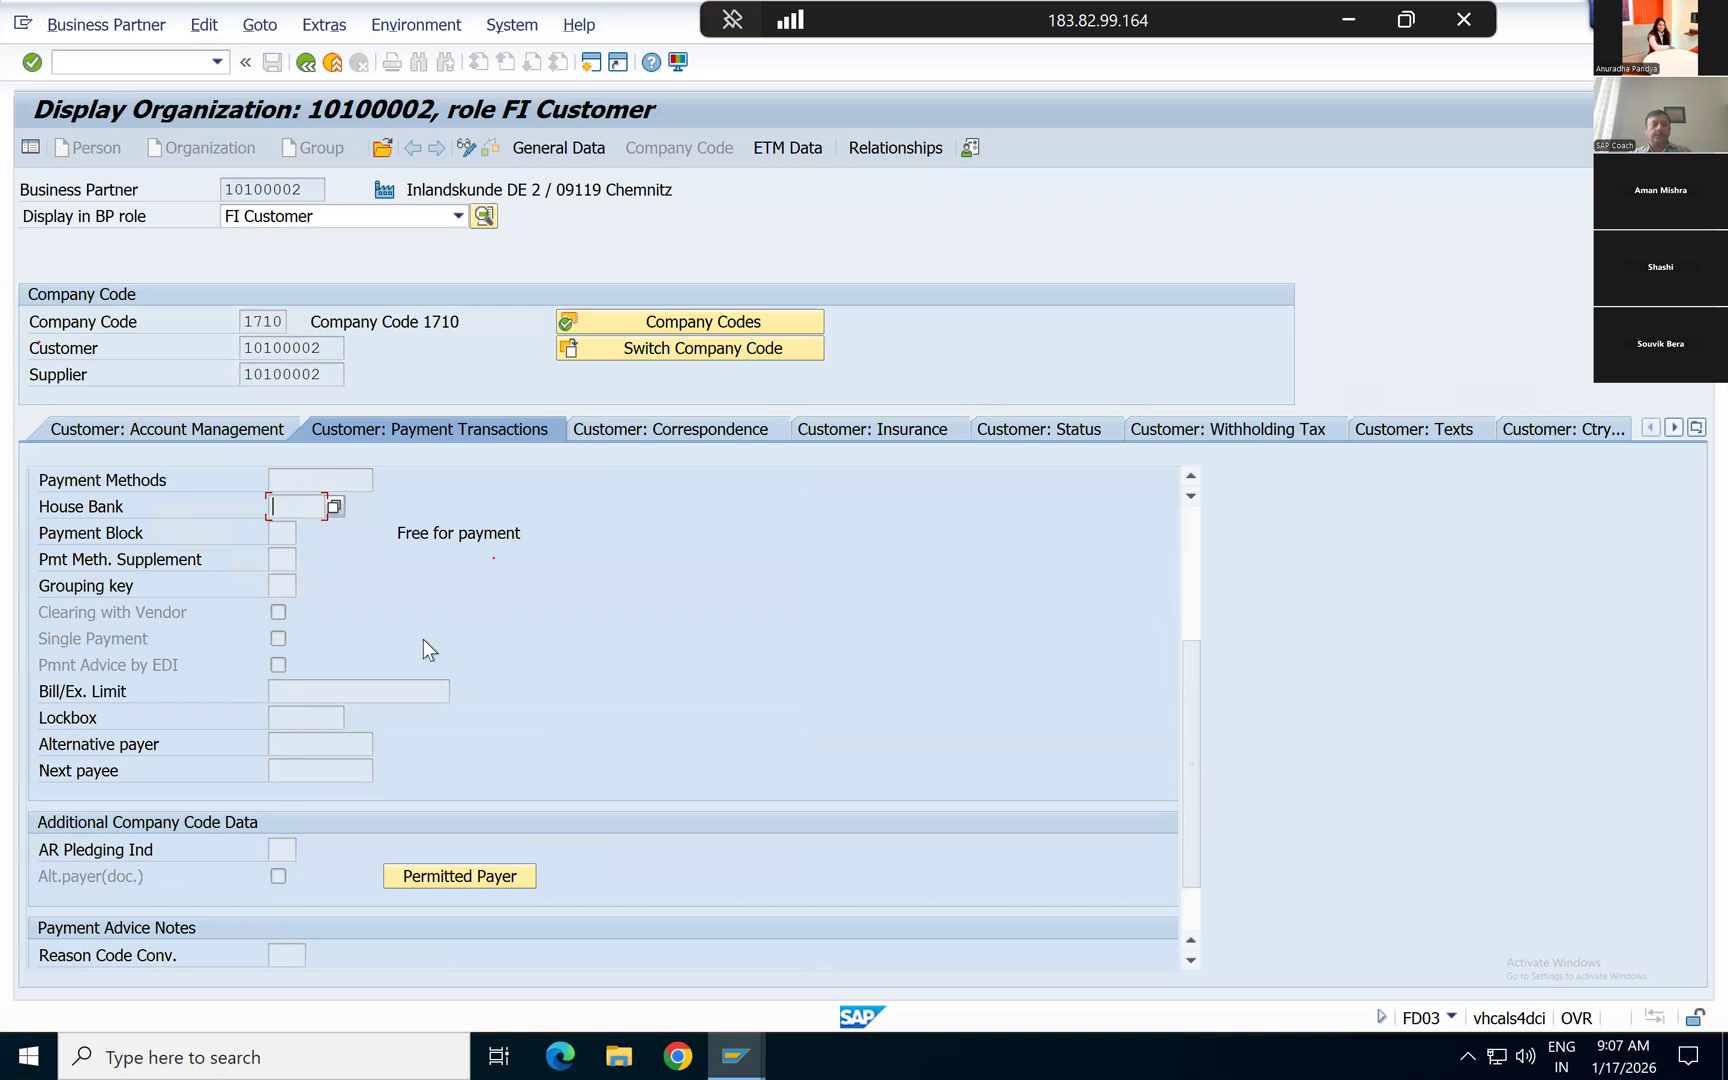
pyautogui.scroll(-1, 423, 640)
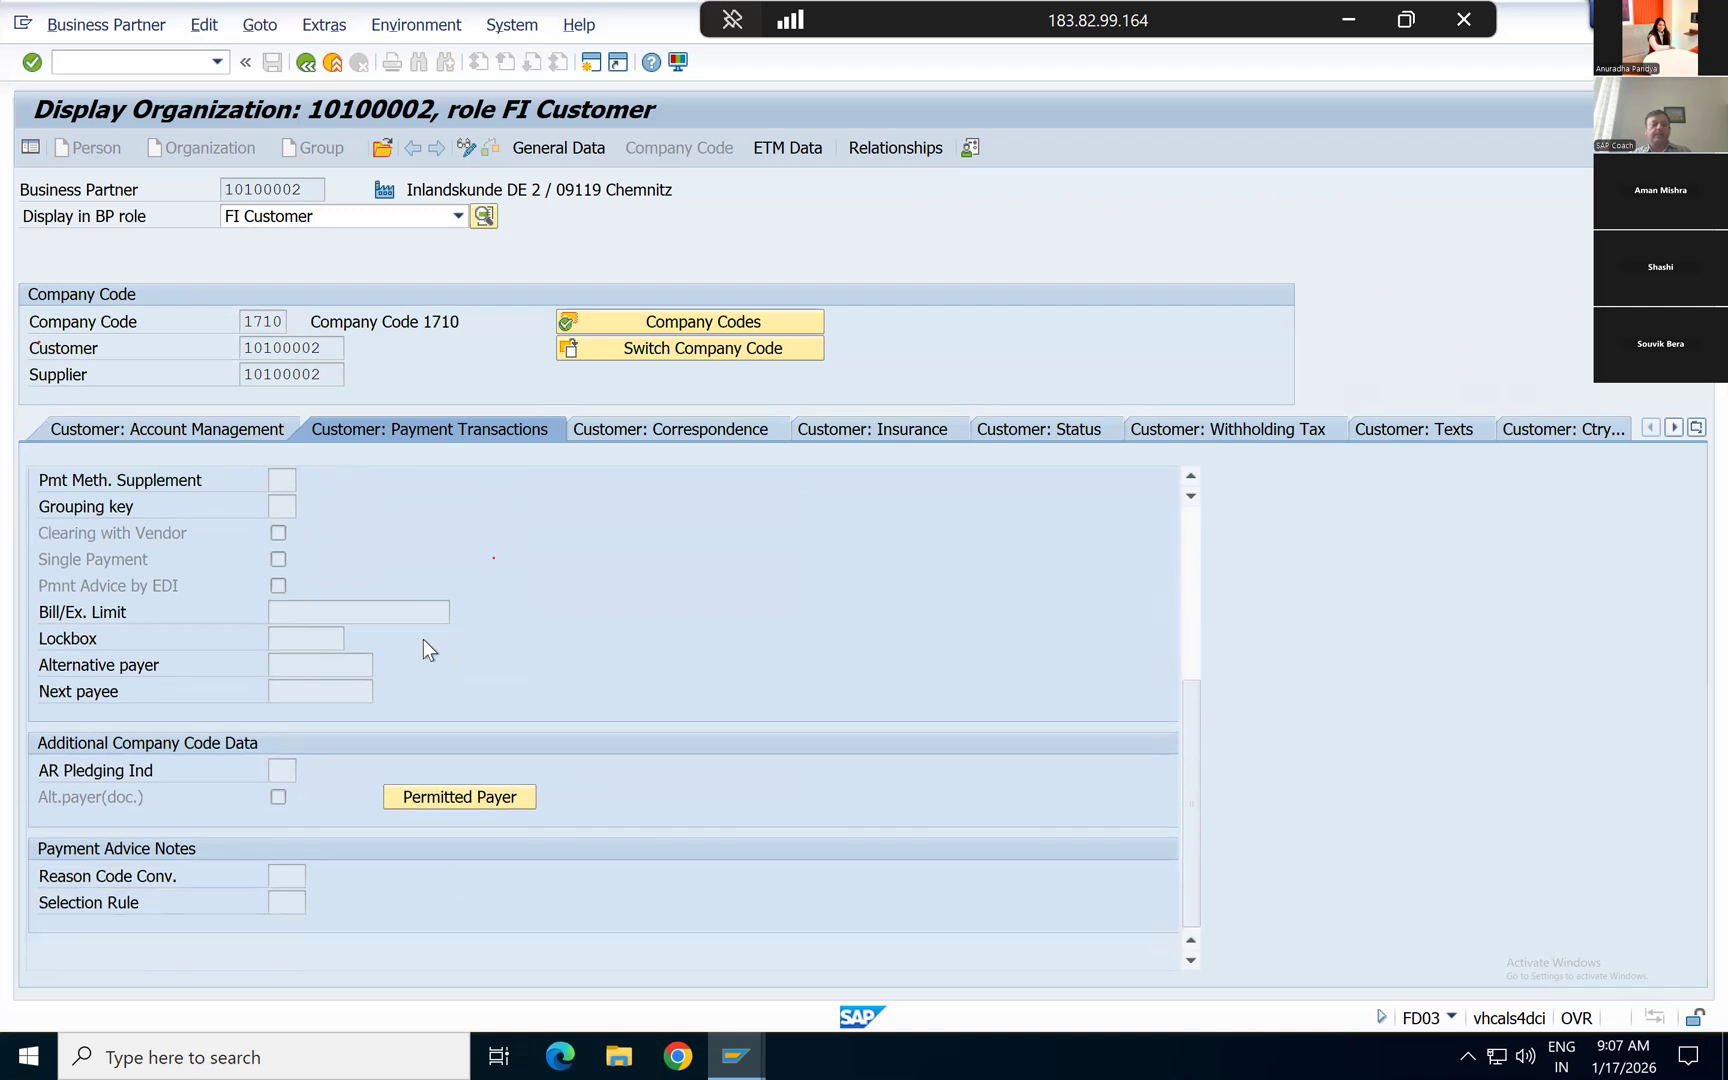
pyautogui.scroll(3, 423, 640)
pyautogui.scroll(1, 423, 645)
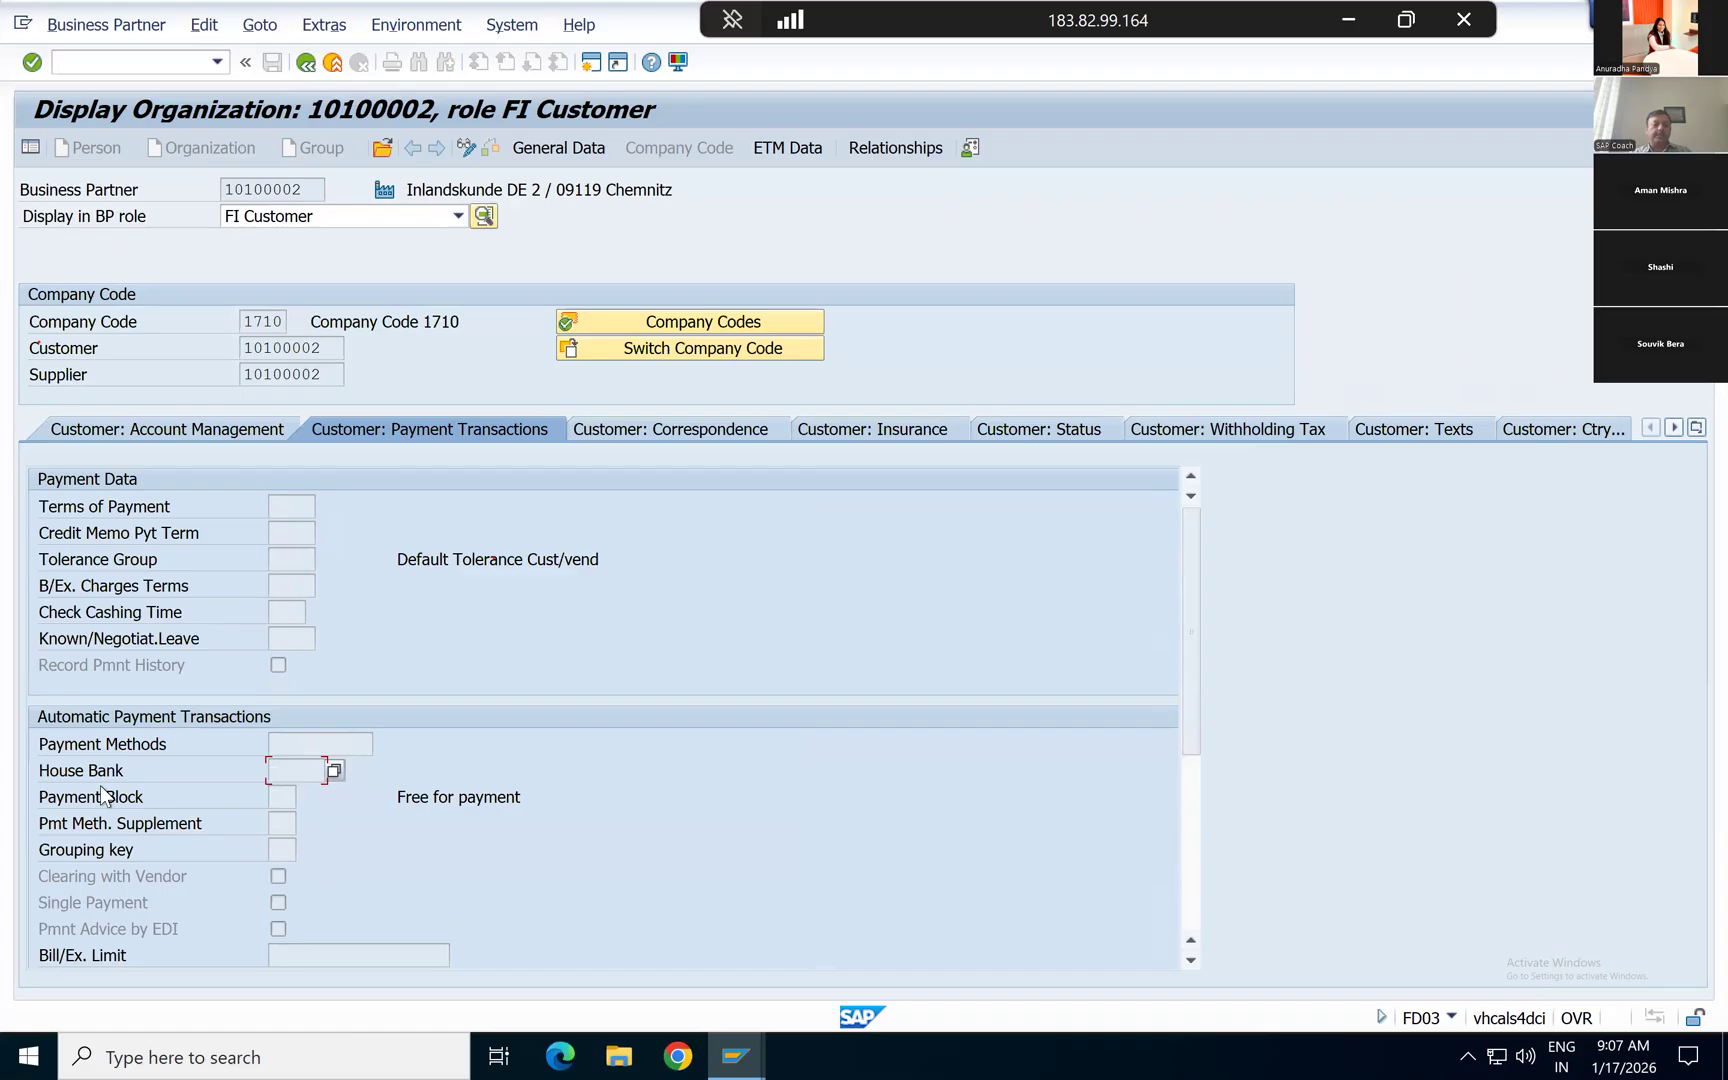
# Step: Return from the master record to the customer line item list and start transaction FD10N in a new session
pyautogui.click(305, 63)
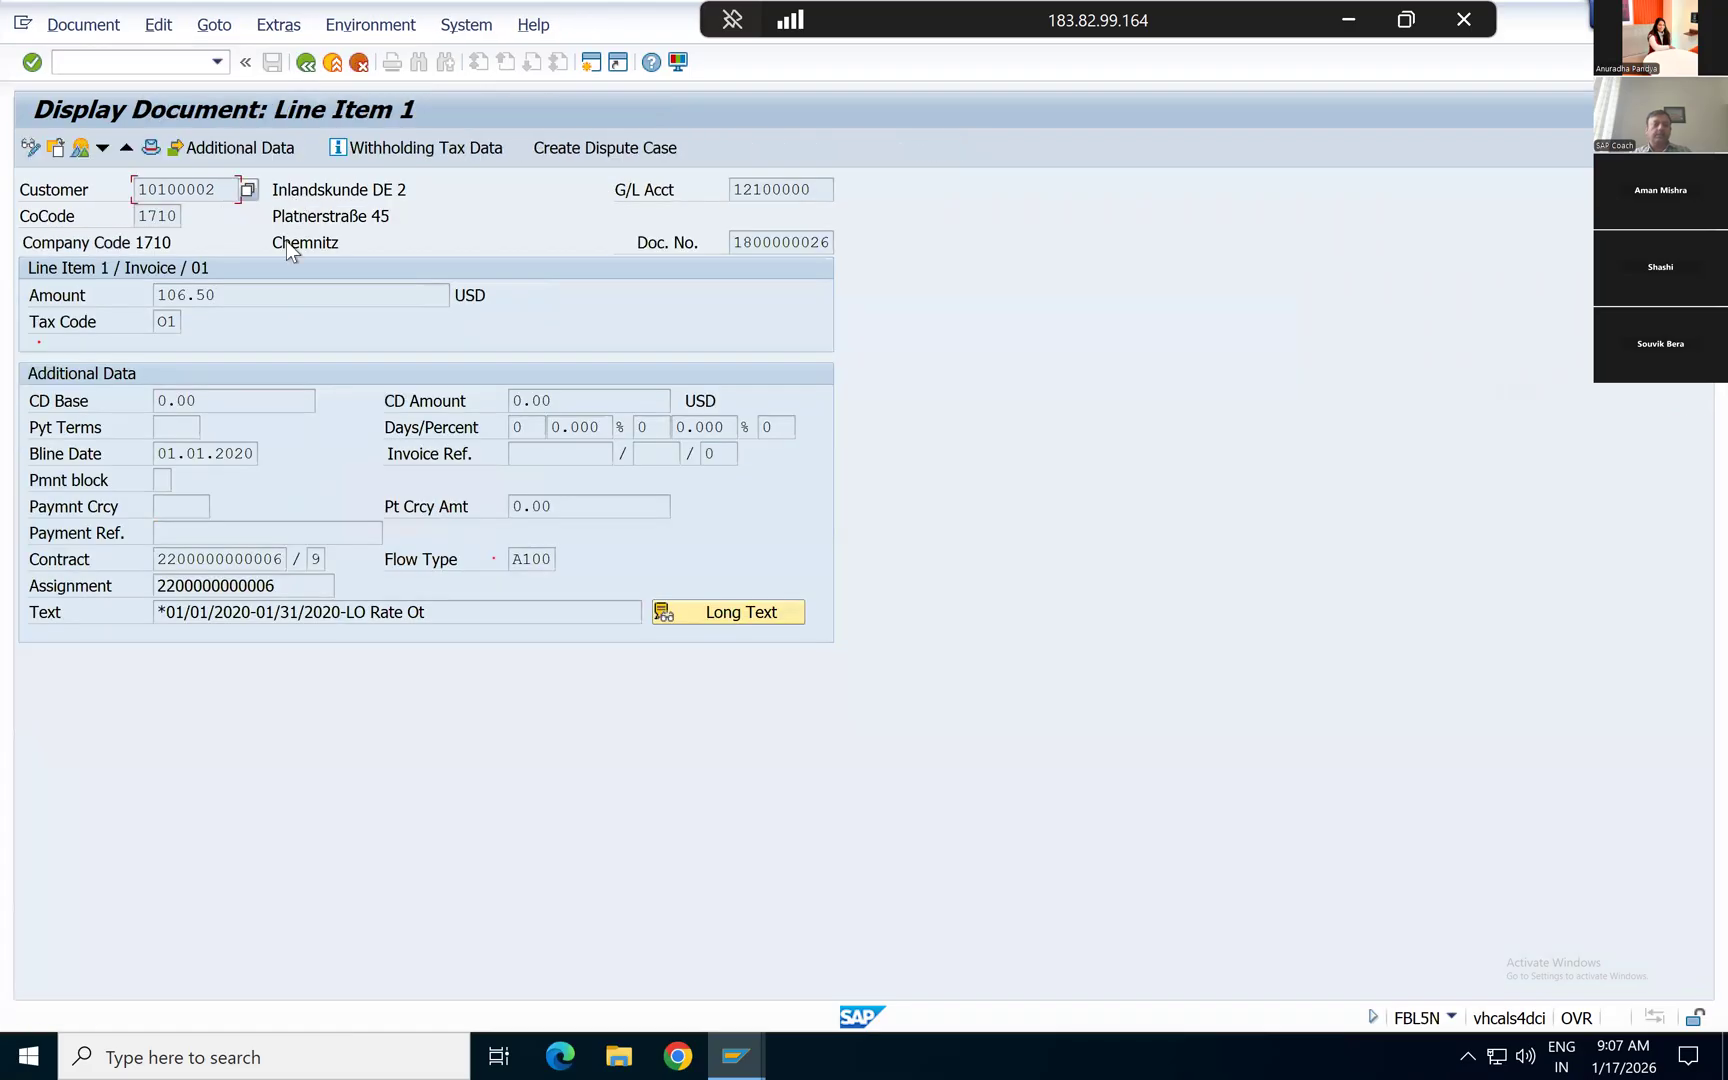
pyautogui.click(305, 63)
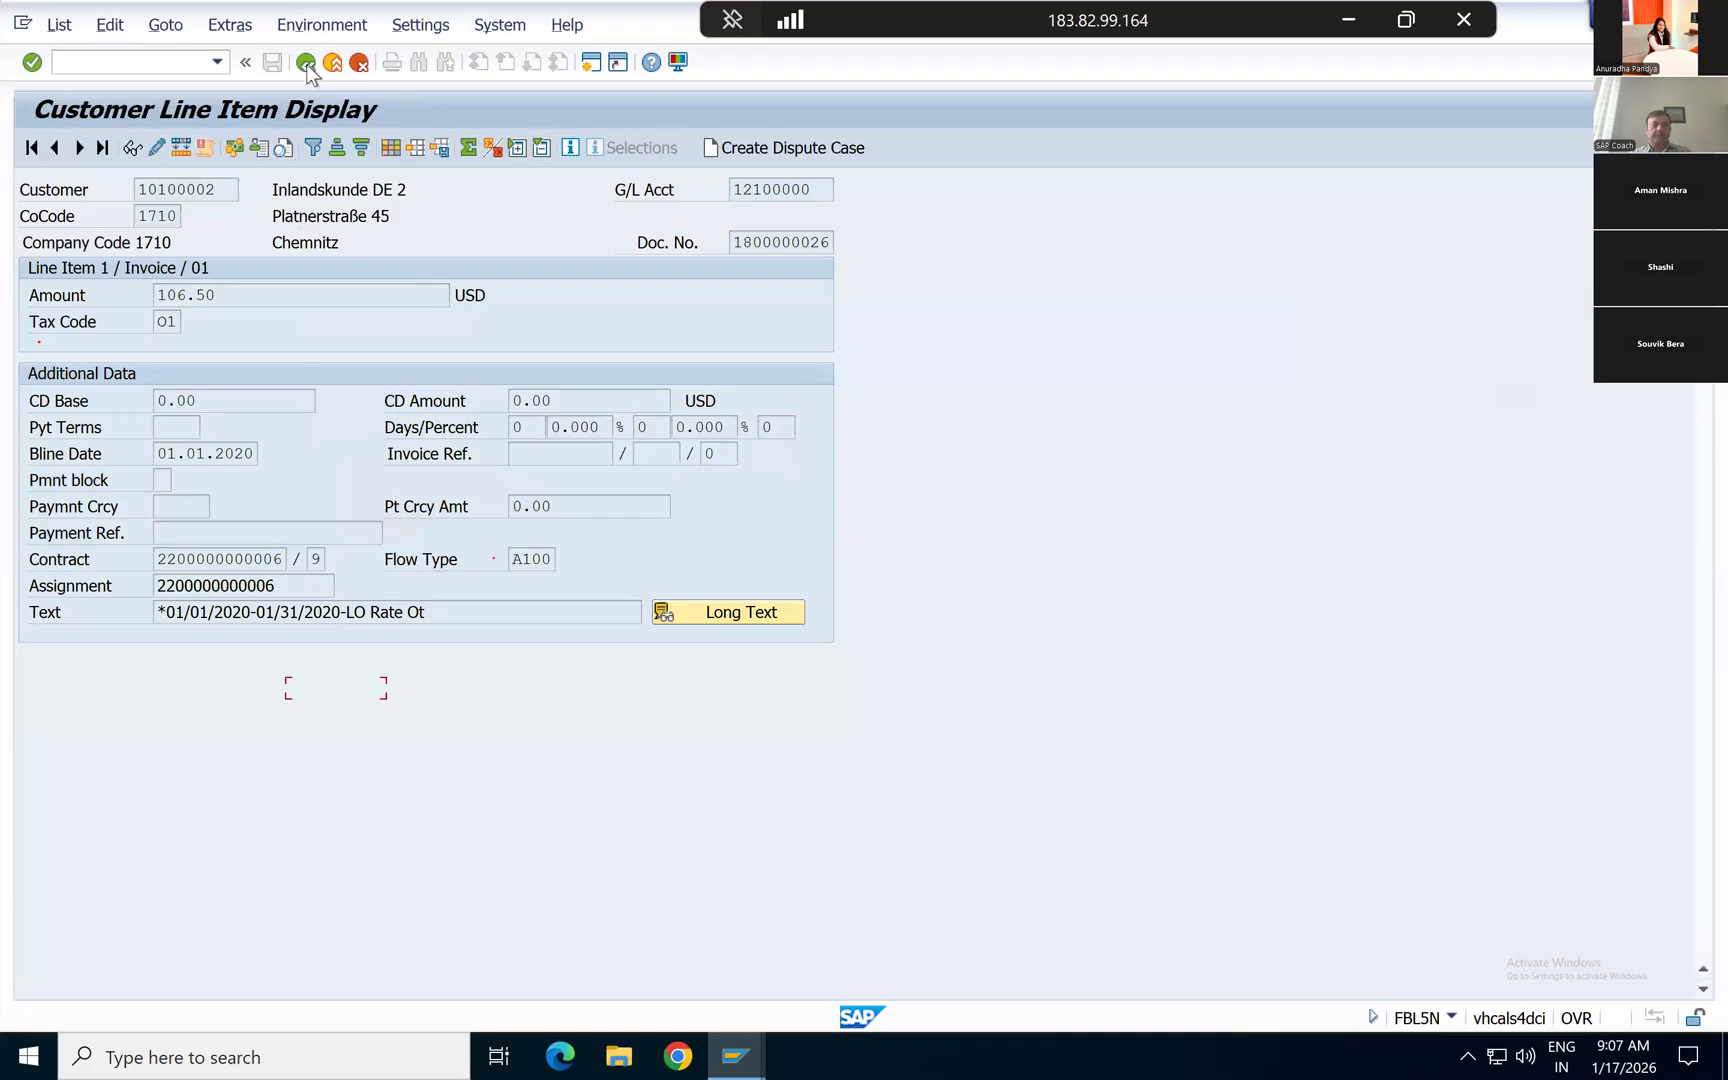
pyautogui.click(307, 64)
pyautogui.click(591, 64)
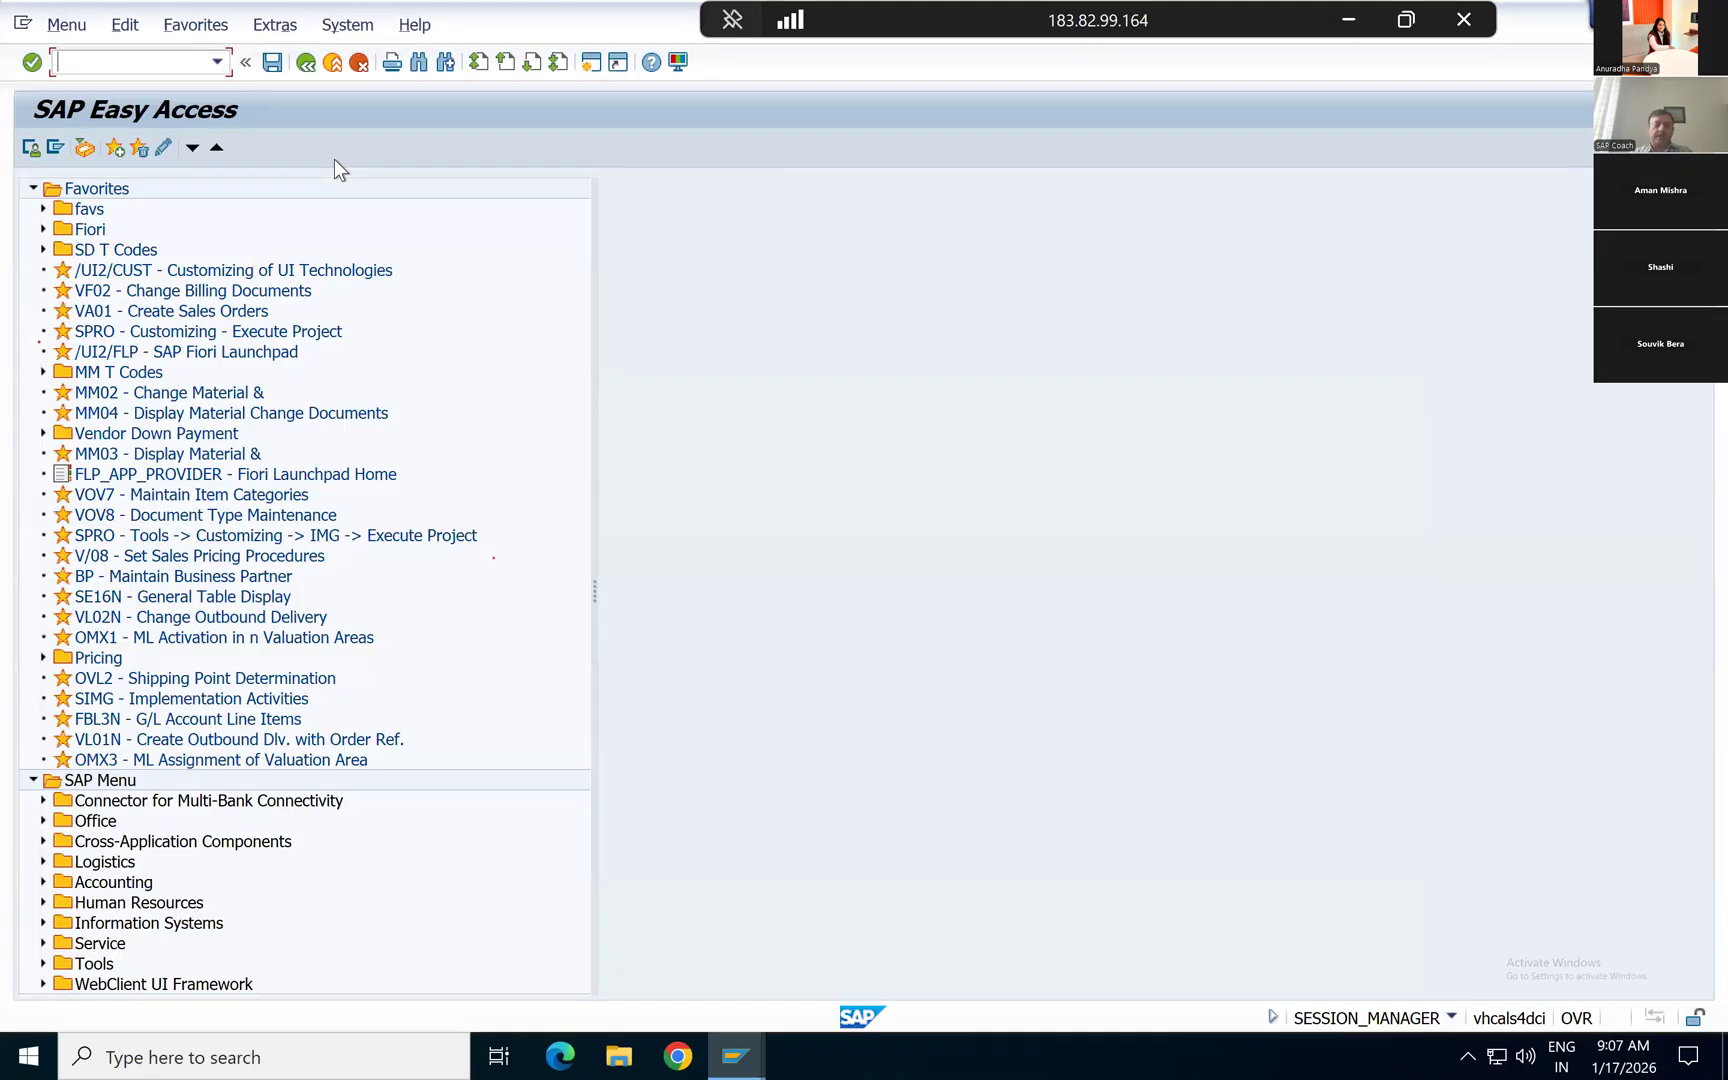
pyautogui.write('f')
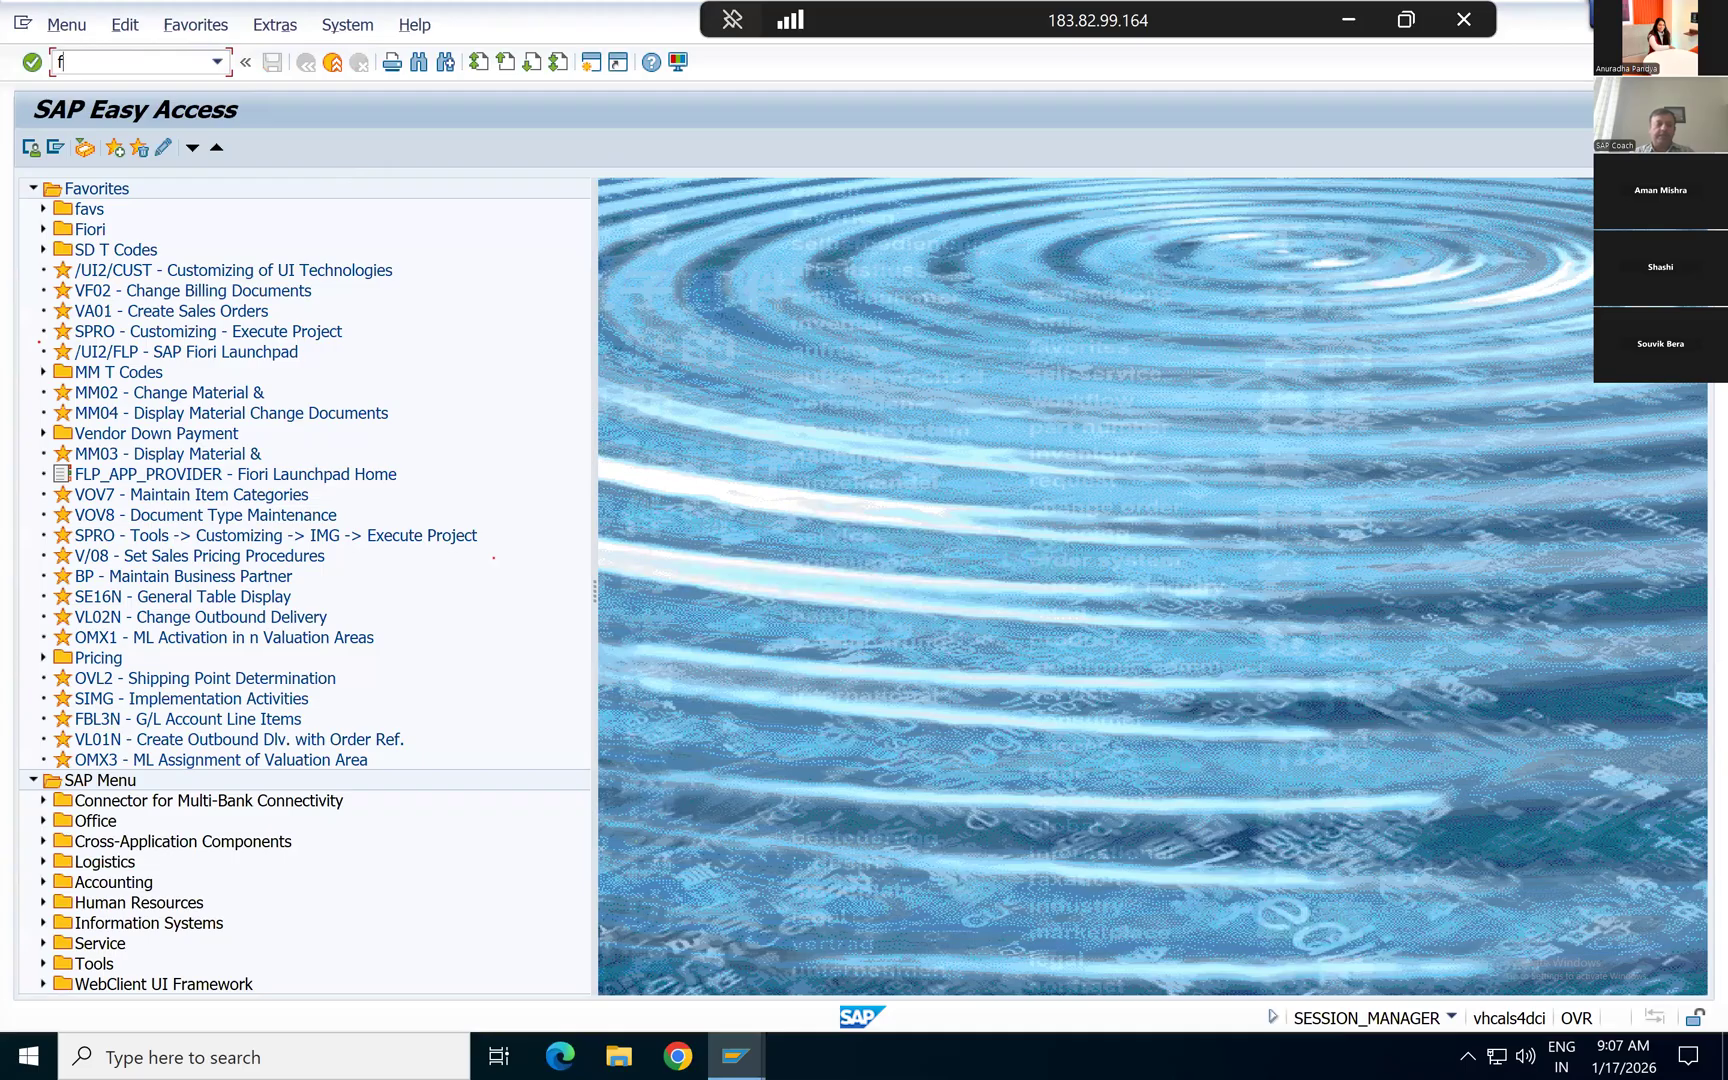
pyautogui.write('d10n')
pyautogui.press('Return')
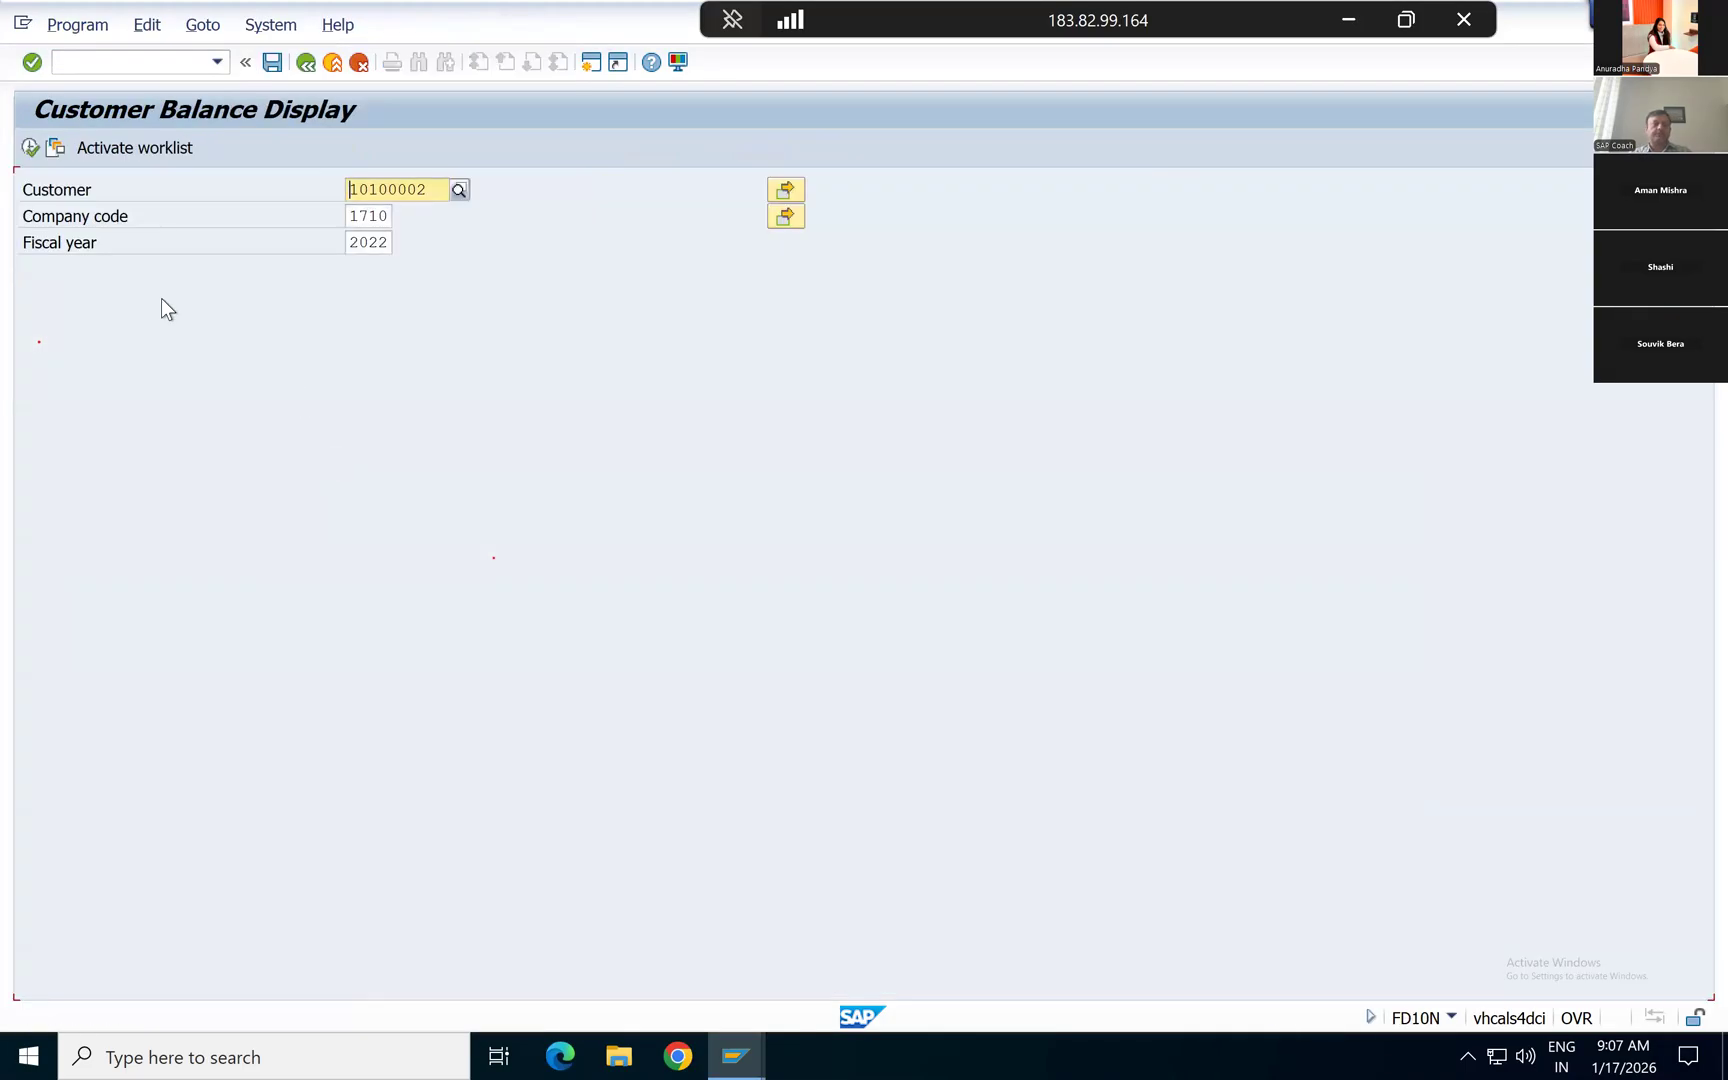
# Step: Try to display the customer's balances in company code 1710 for fiscal year 2025
pyautogui.click(387, 241)
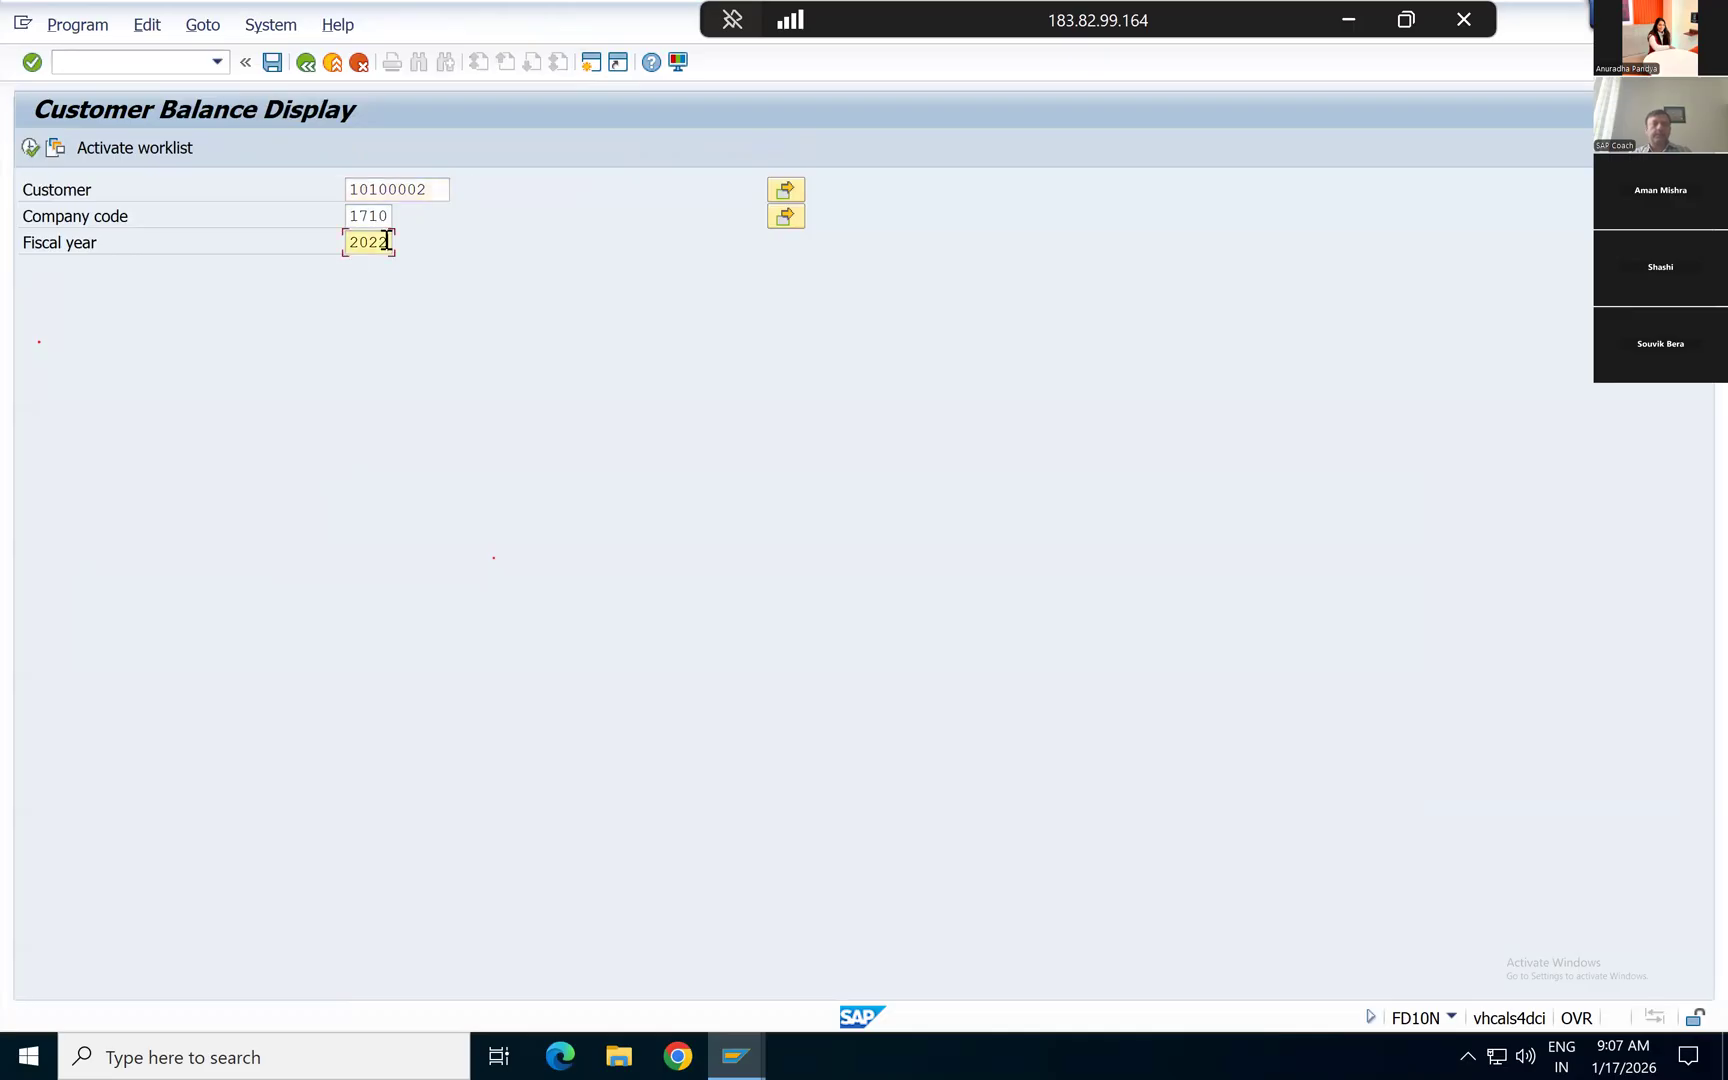
pyautogui.press('BackSpace')
pyautogui.write('5')
pyautogui.click(30, 148)
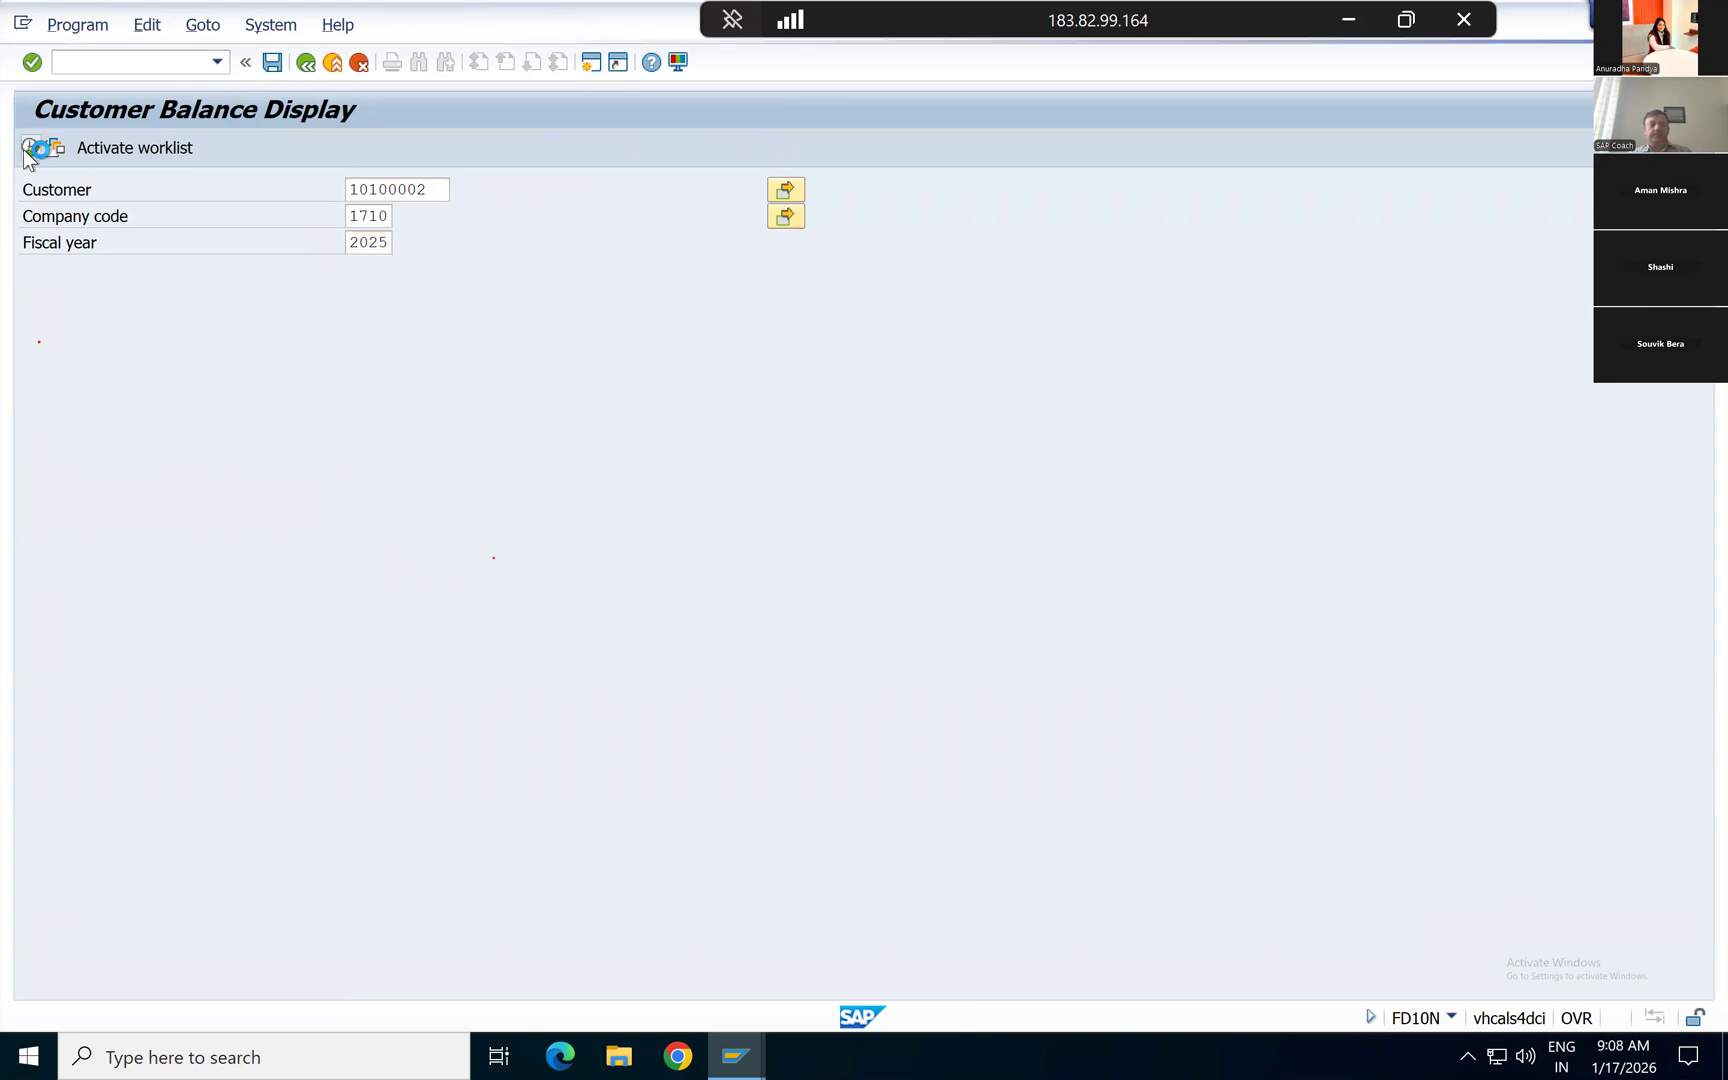
pyautogui.click(657, 669)
# Step: Set the fiscal year to 2026 and display the customer's balances in company code 1710
pyautogui.press('Tab')
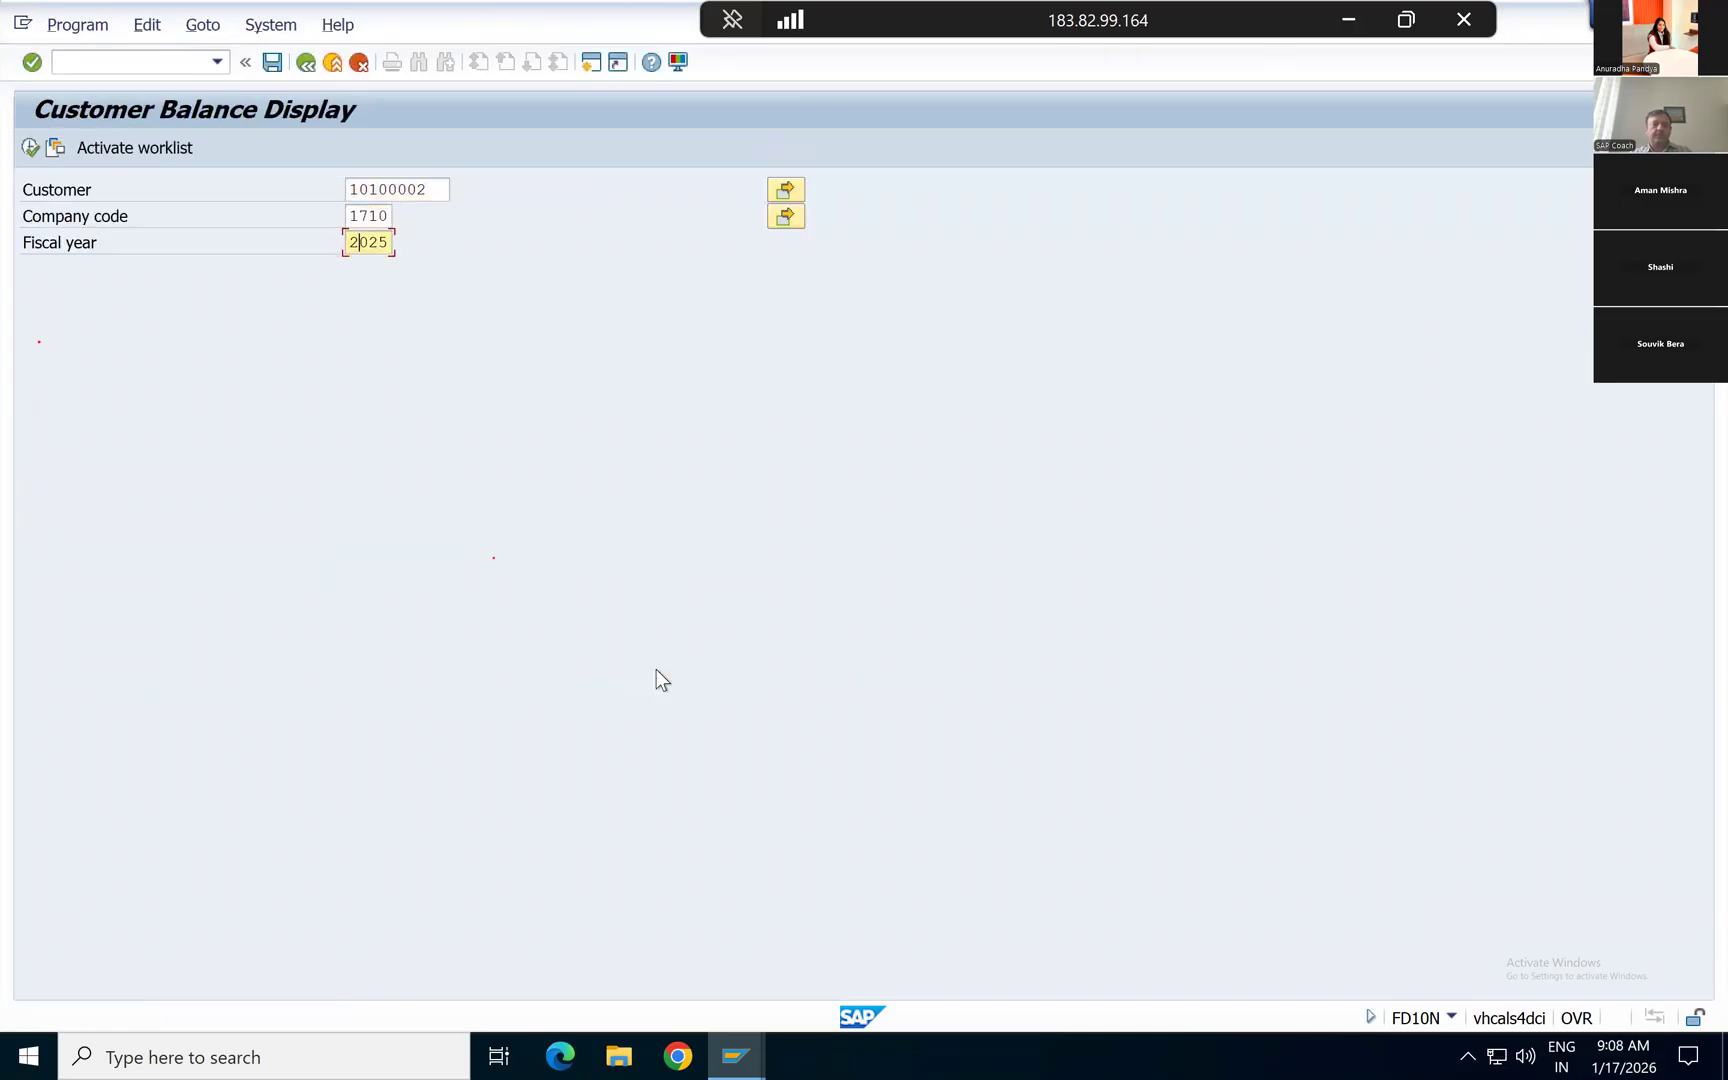
pyautogui.press('BackSpace')
pyautogui.write('6')
pyautogui.click(30, 148)
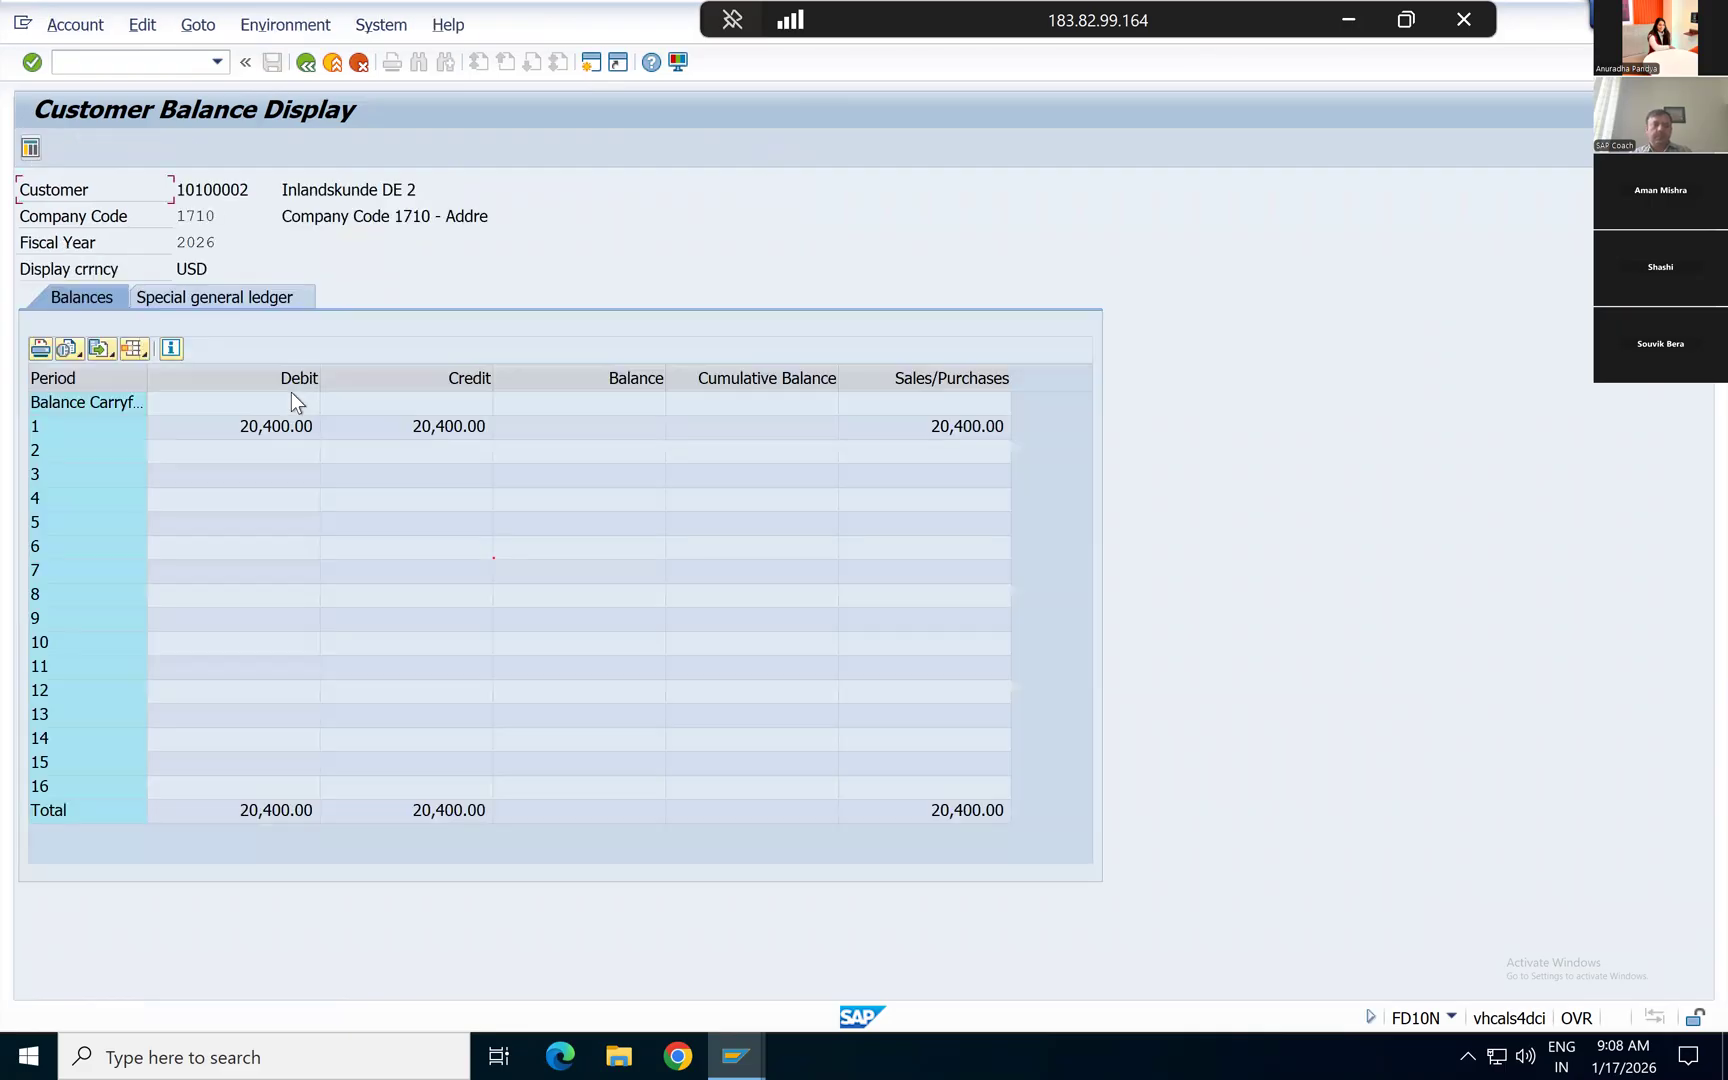
# Step: List the line items behind the customer's period 1 debit and credit amounts, returning to the balance display after each
pyautogui.click(255, 429)
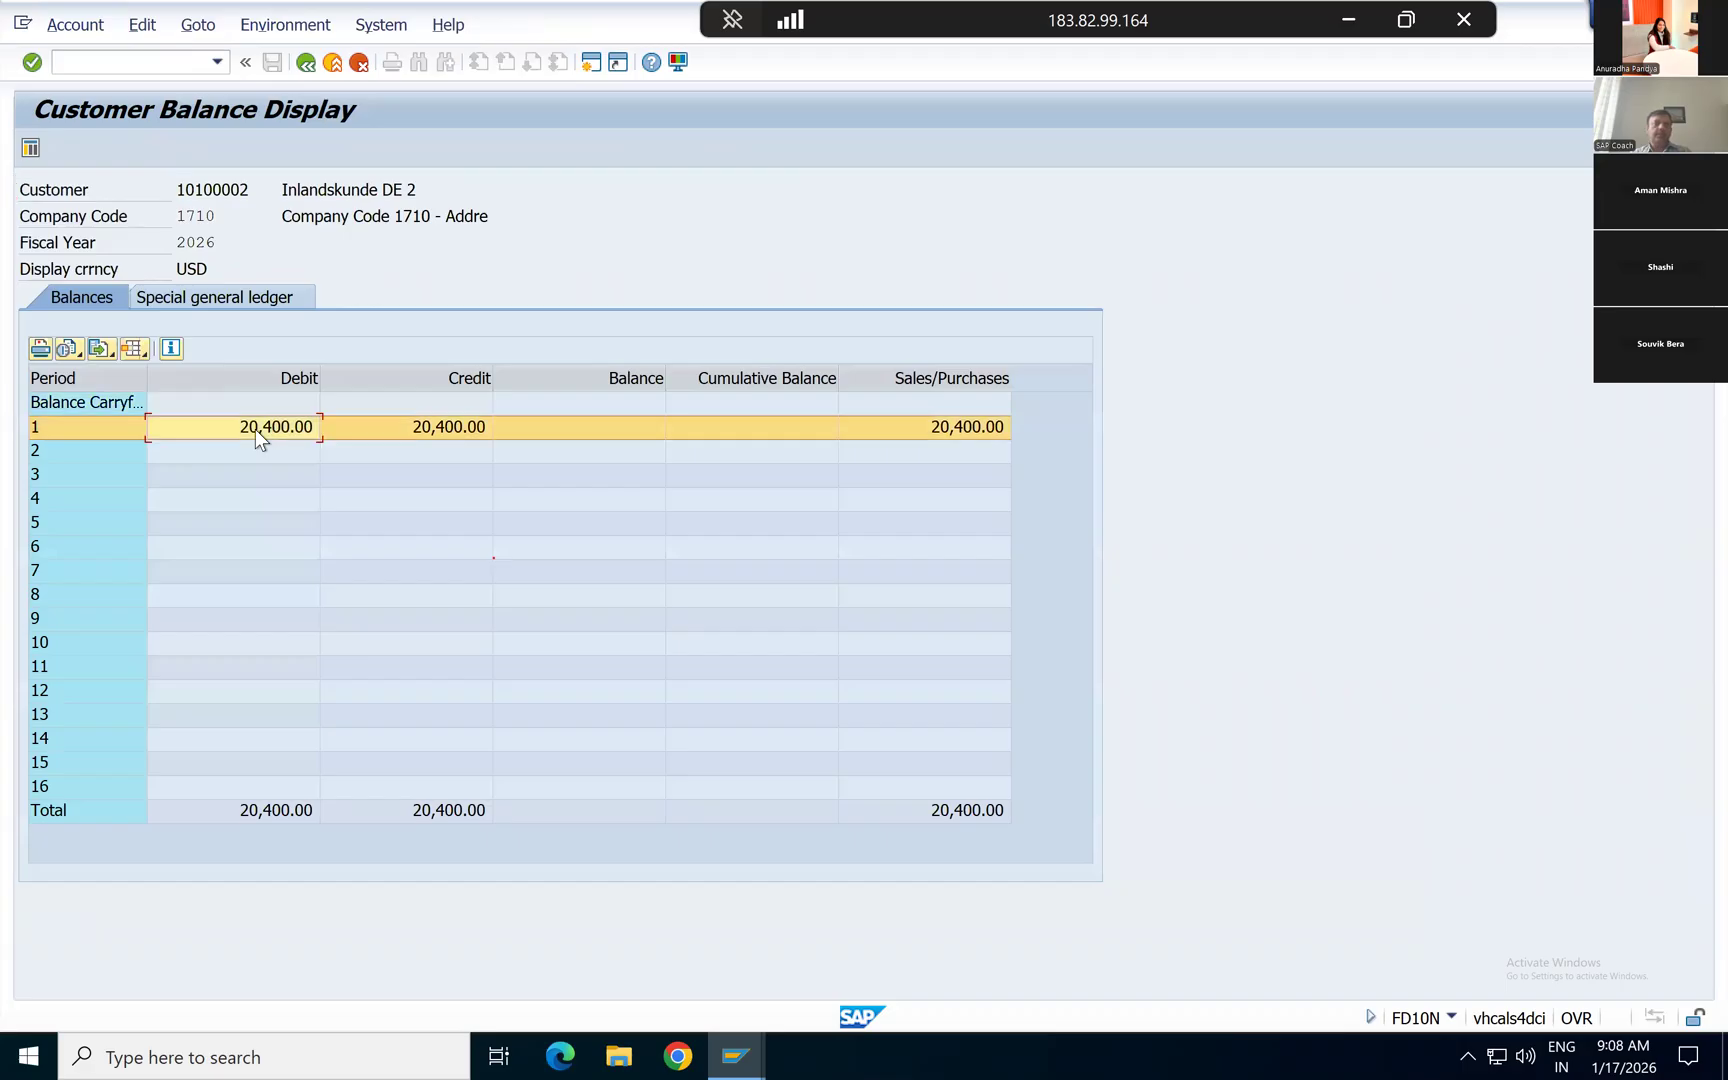
pyautogui.doubleClick(412, 432)
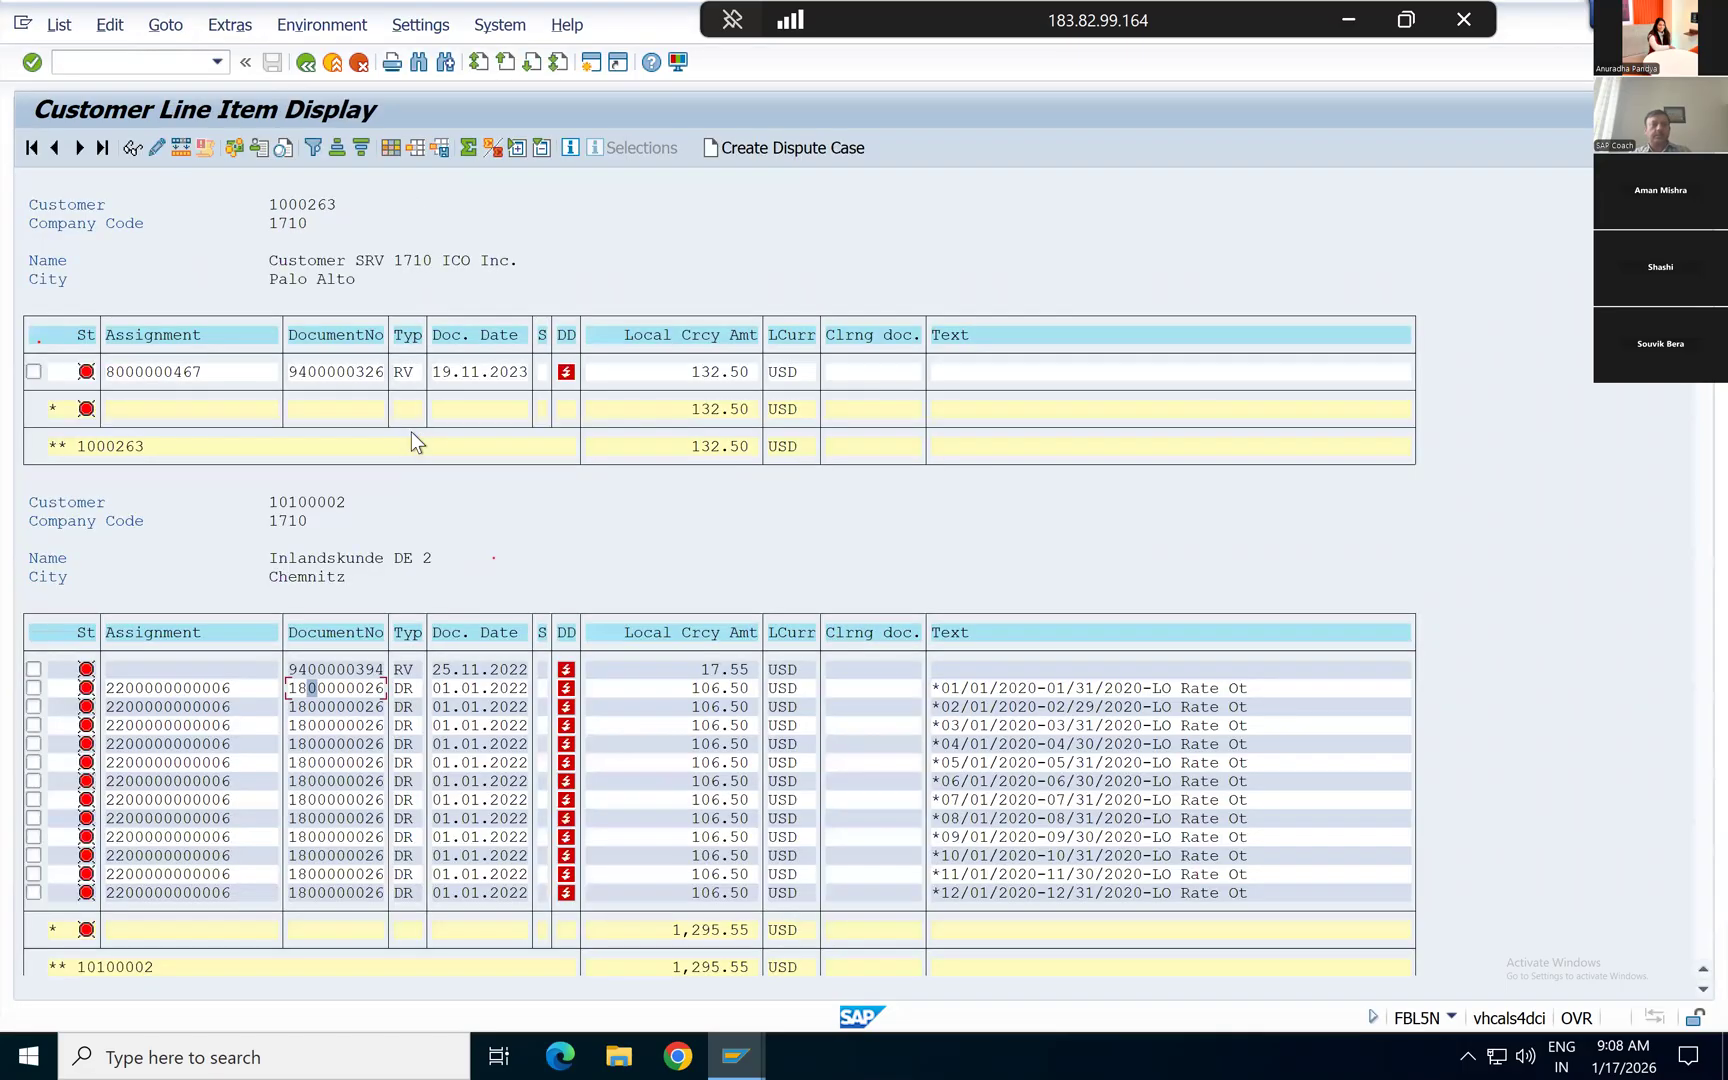
pyautogui.press('F3')
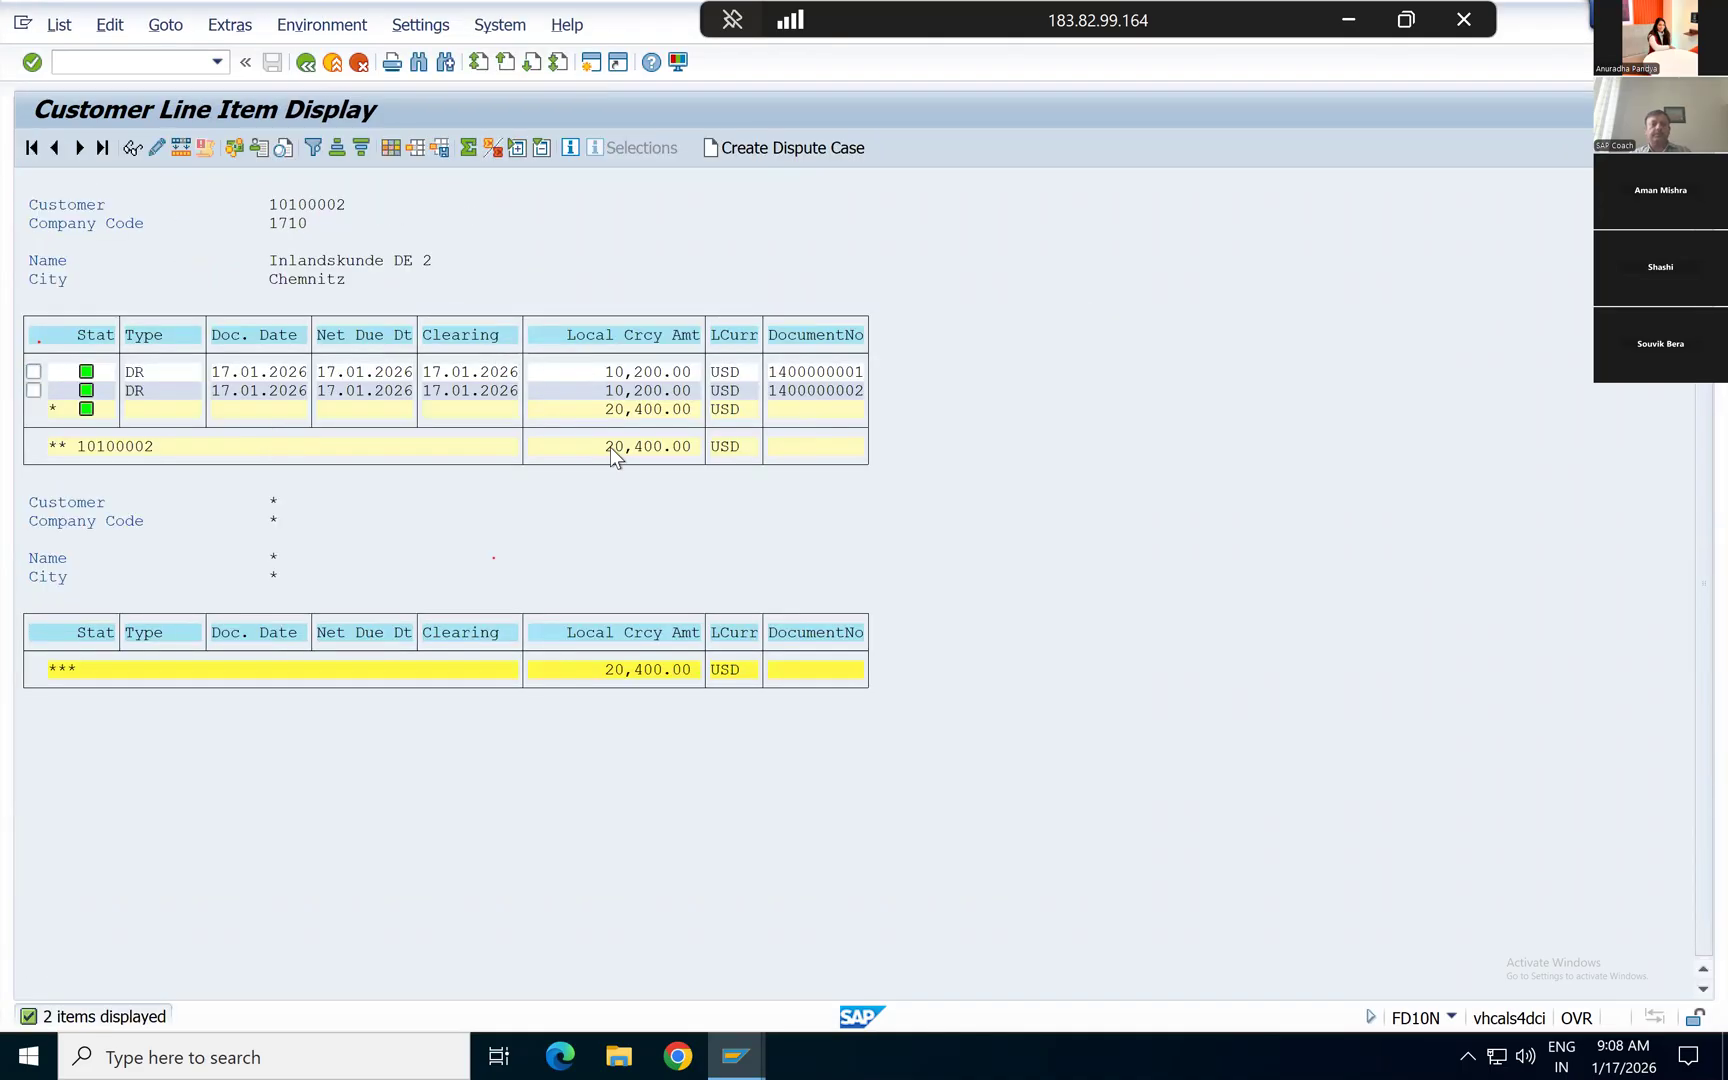
pyautogui.press('F3')
pyautogui.doubleClick(406, 423)
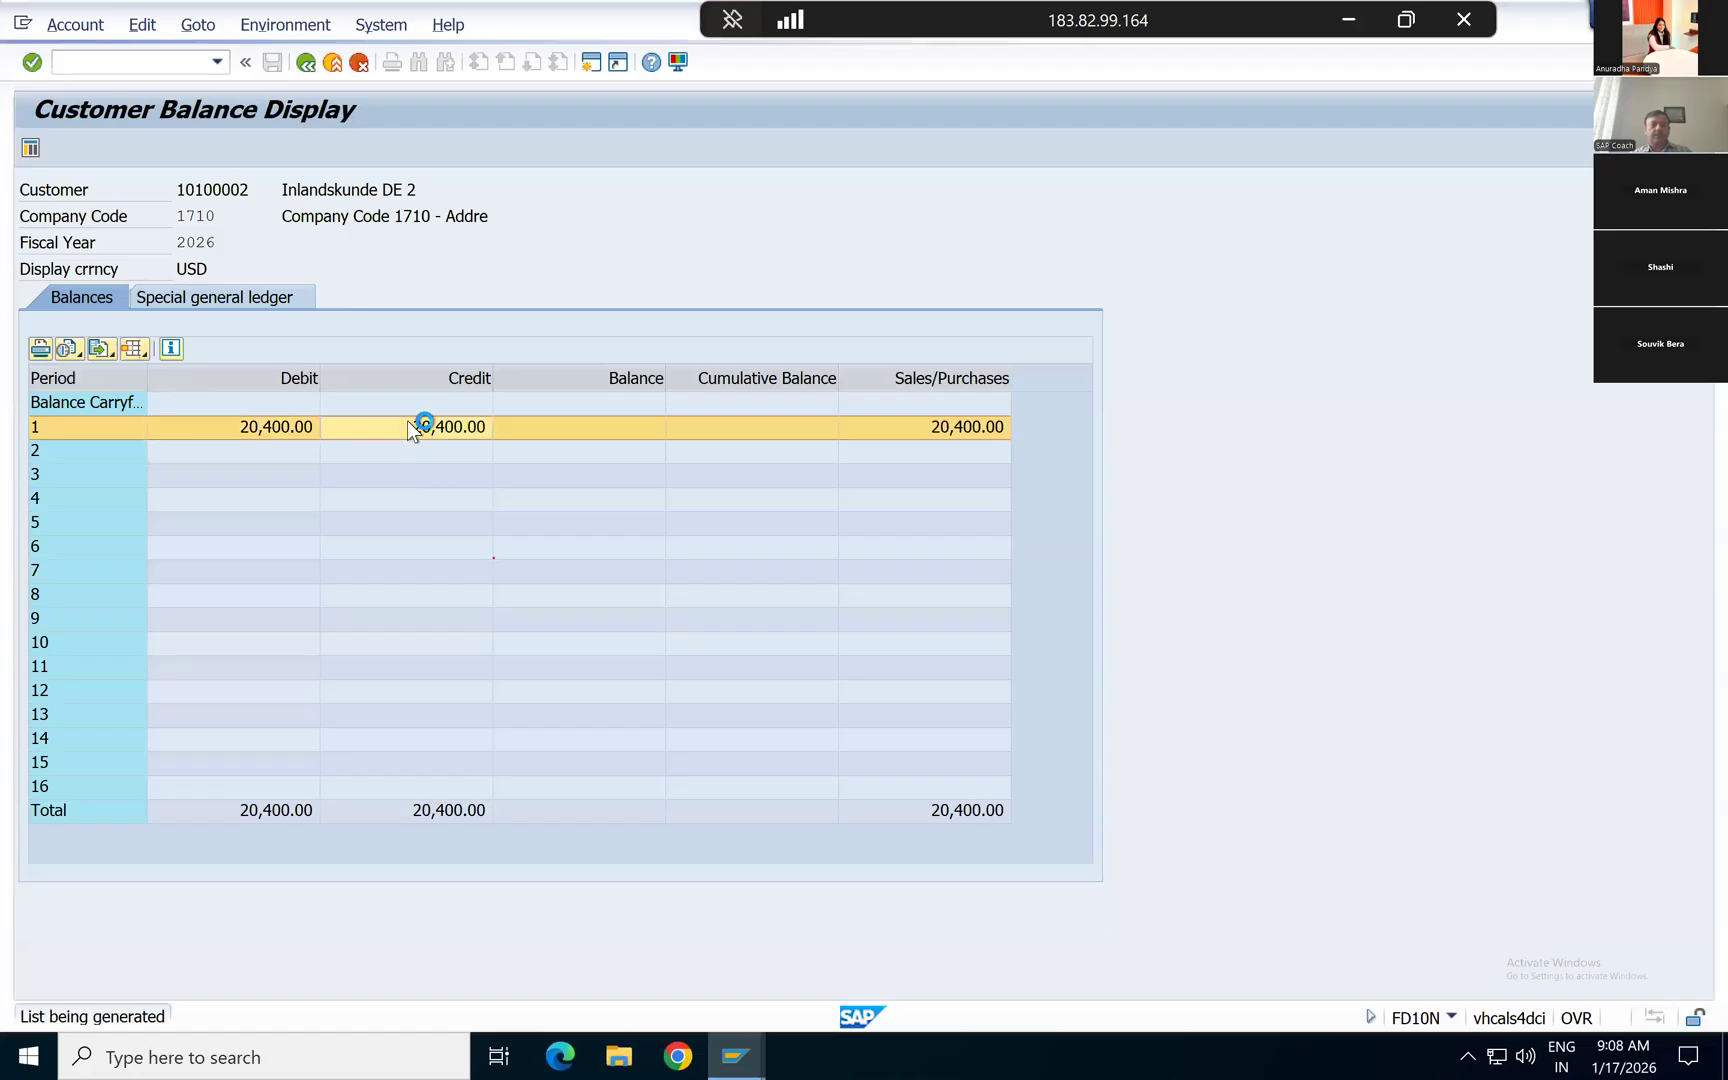
pyautogui.press('F3')
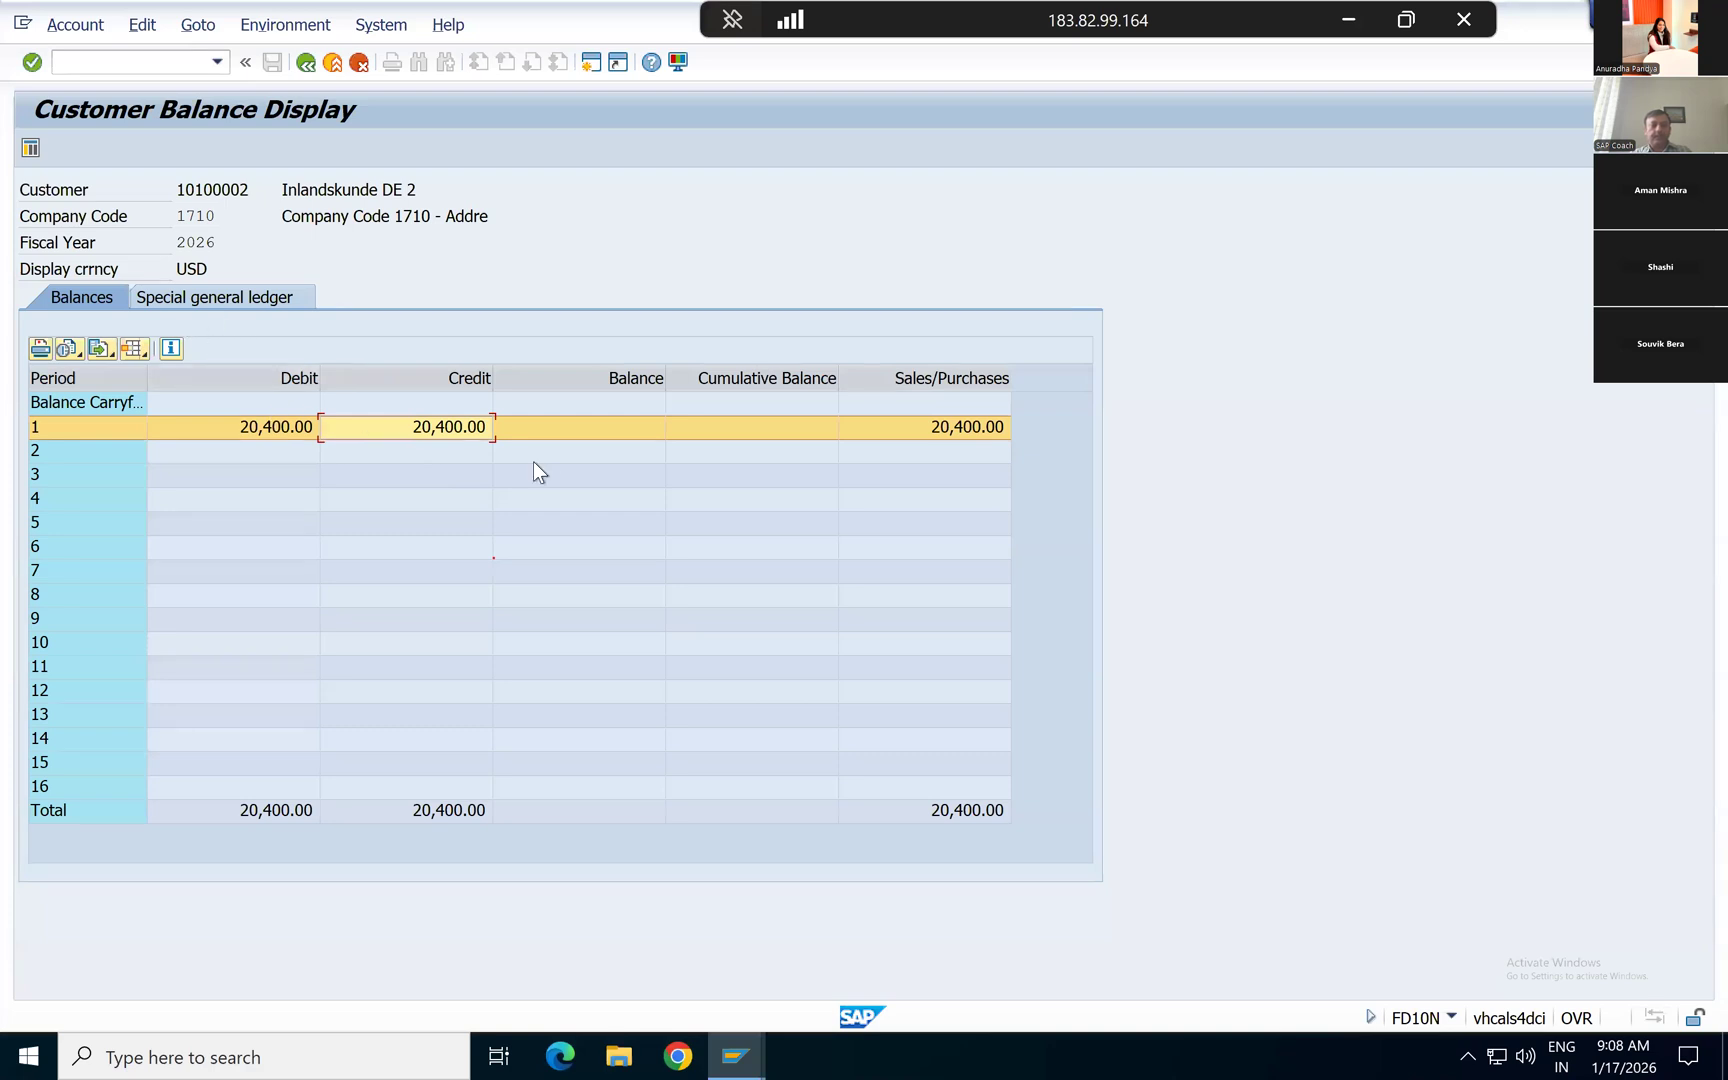
# Step: Drill into the balance carryforward, open the August 2020 rate invoice from the customer open items, and return to the balance display
pyautogui.doubleClick(597, 398)
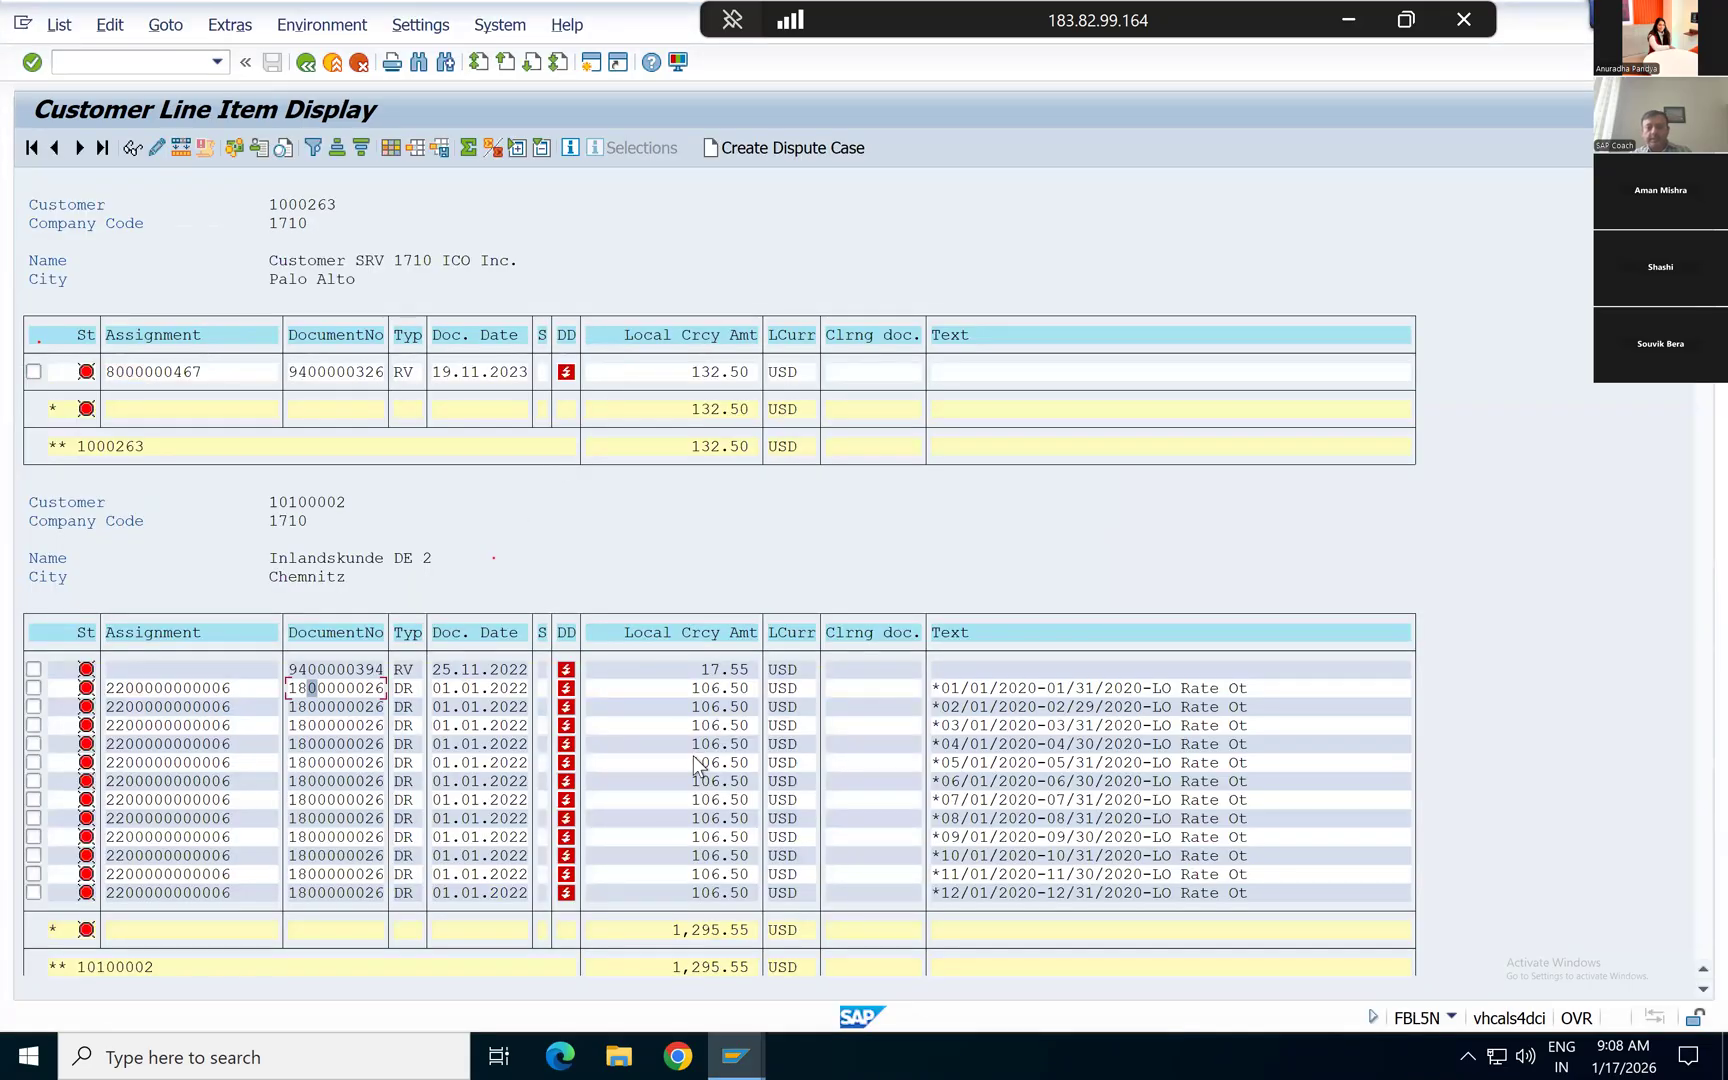
pyautogui.click(456, 817)
pyautogui.click(131, 147)
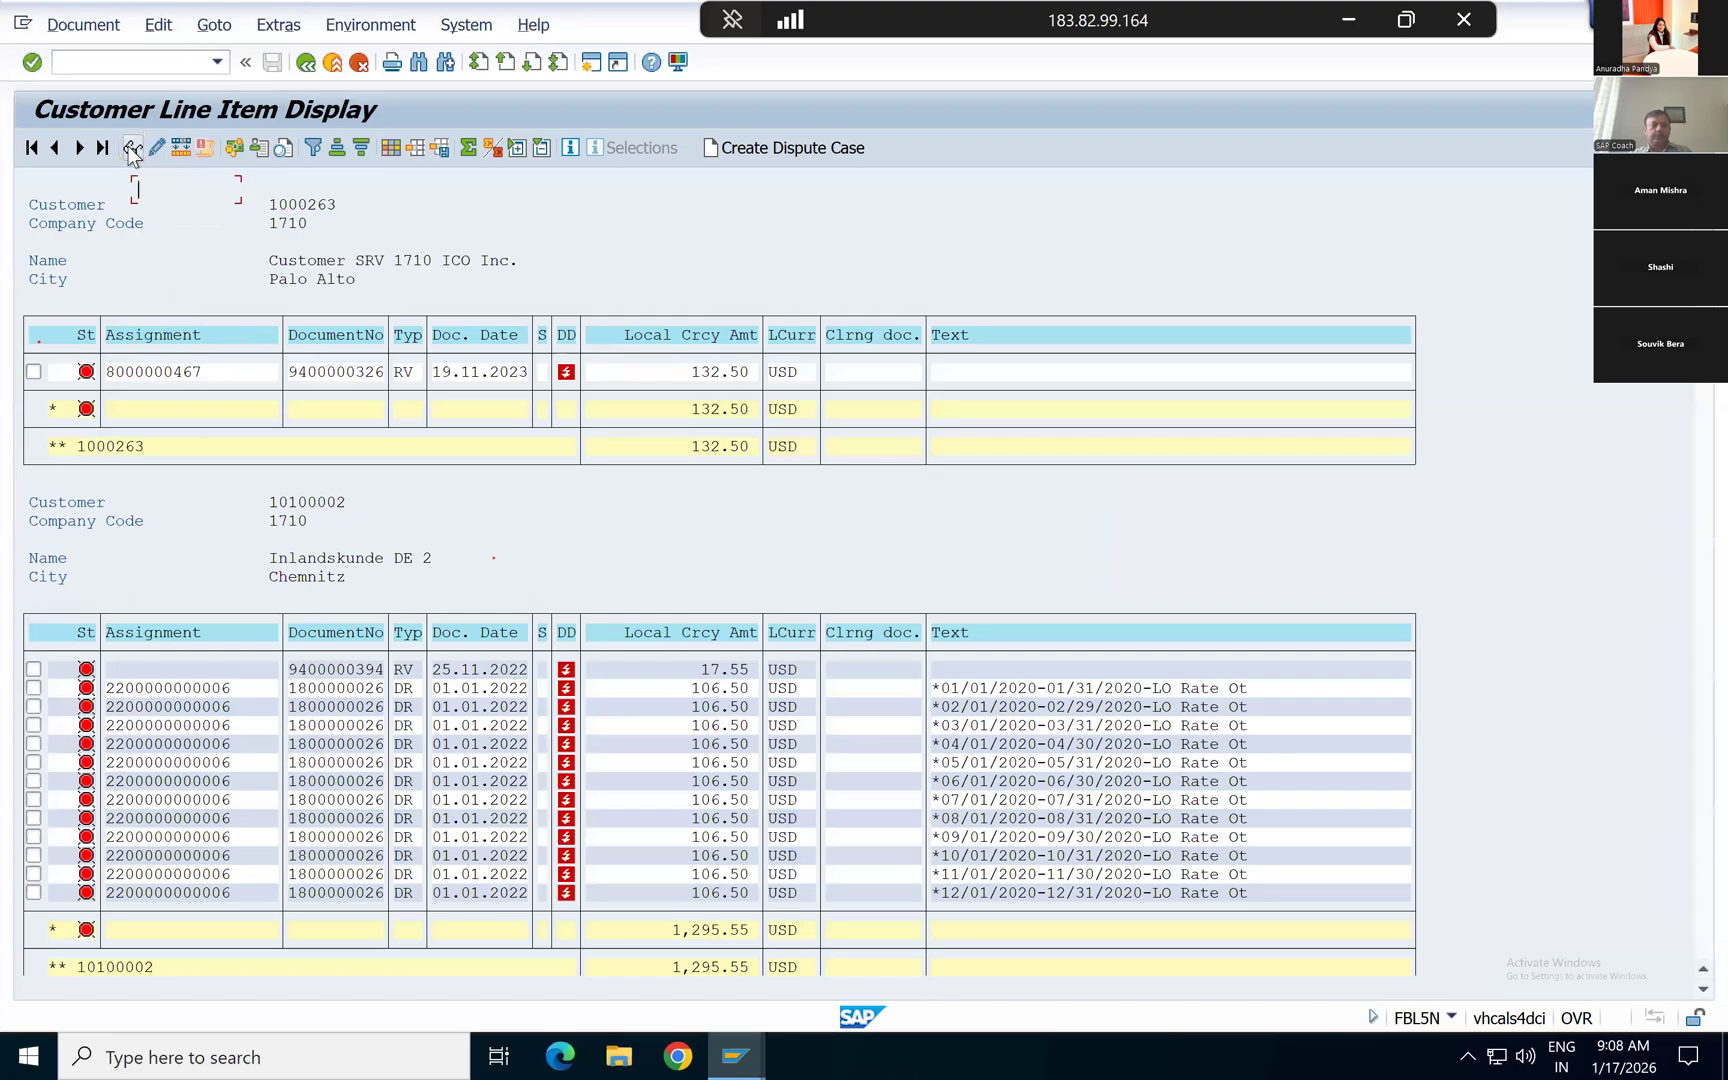
pyautogui.press('F3')
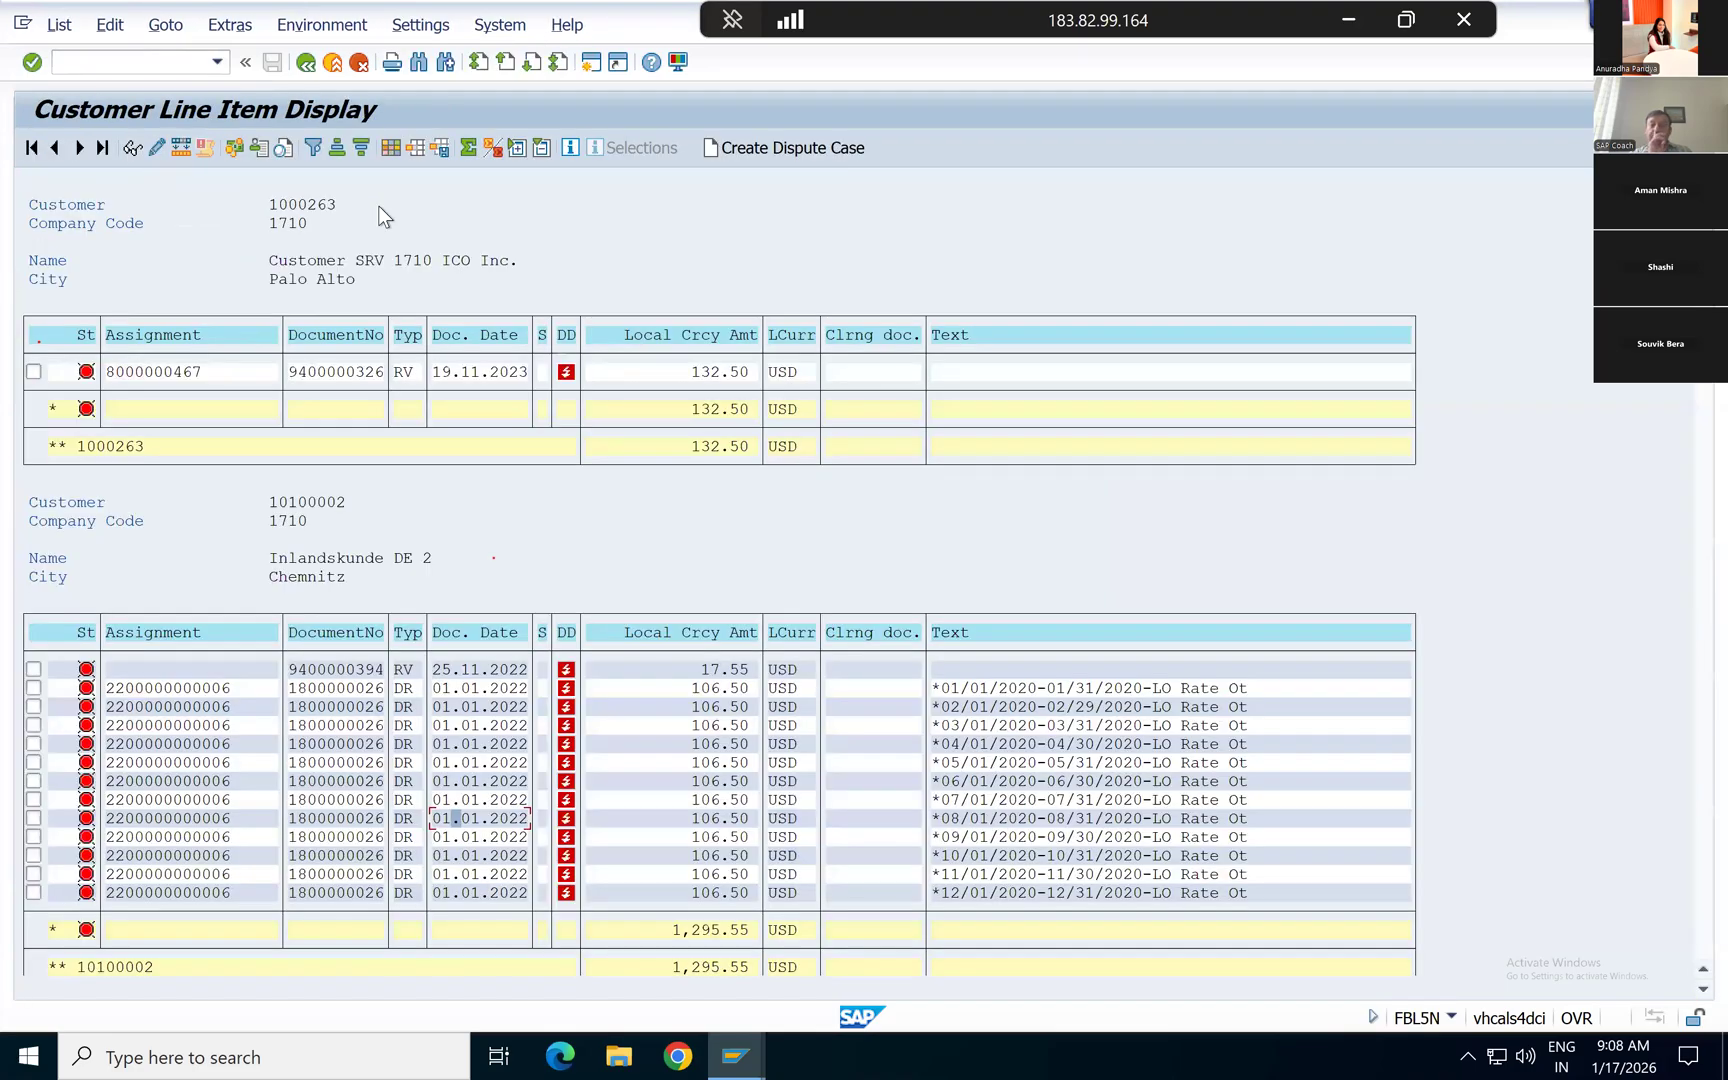
pyautogui.press('F3')
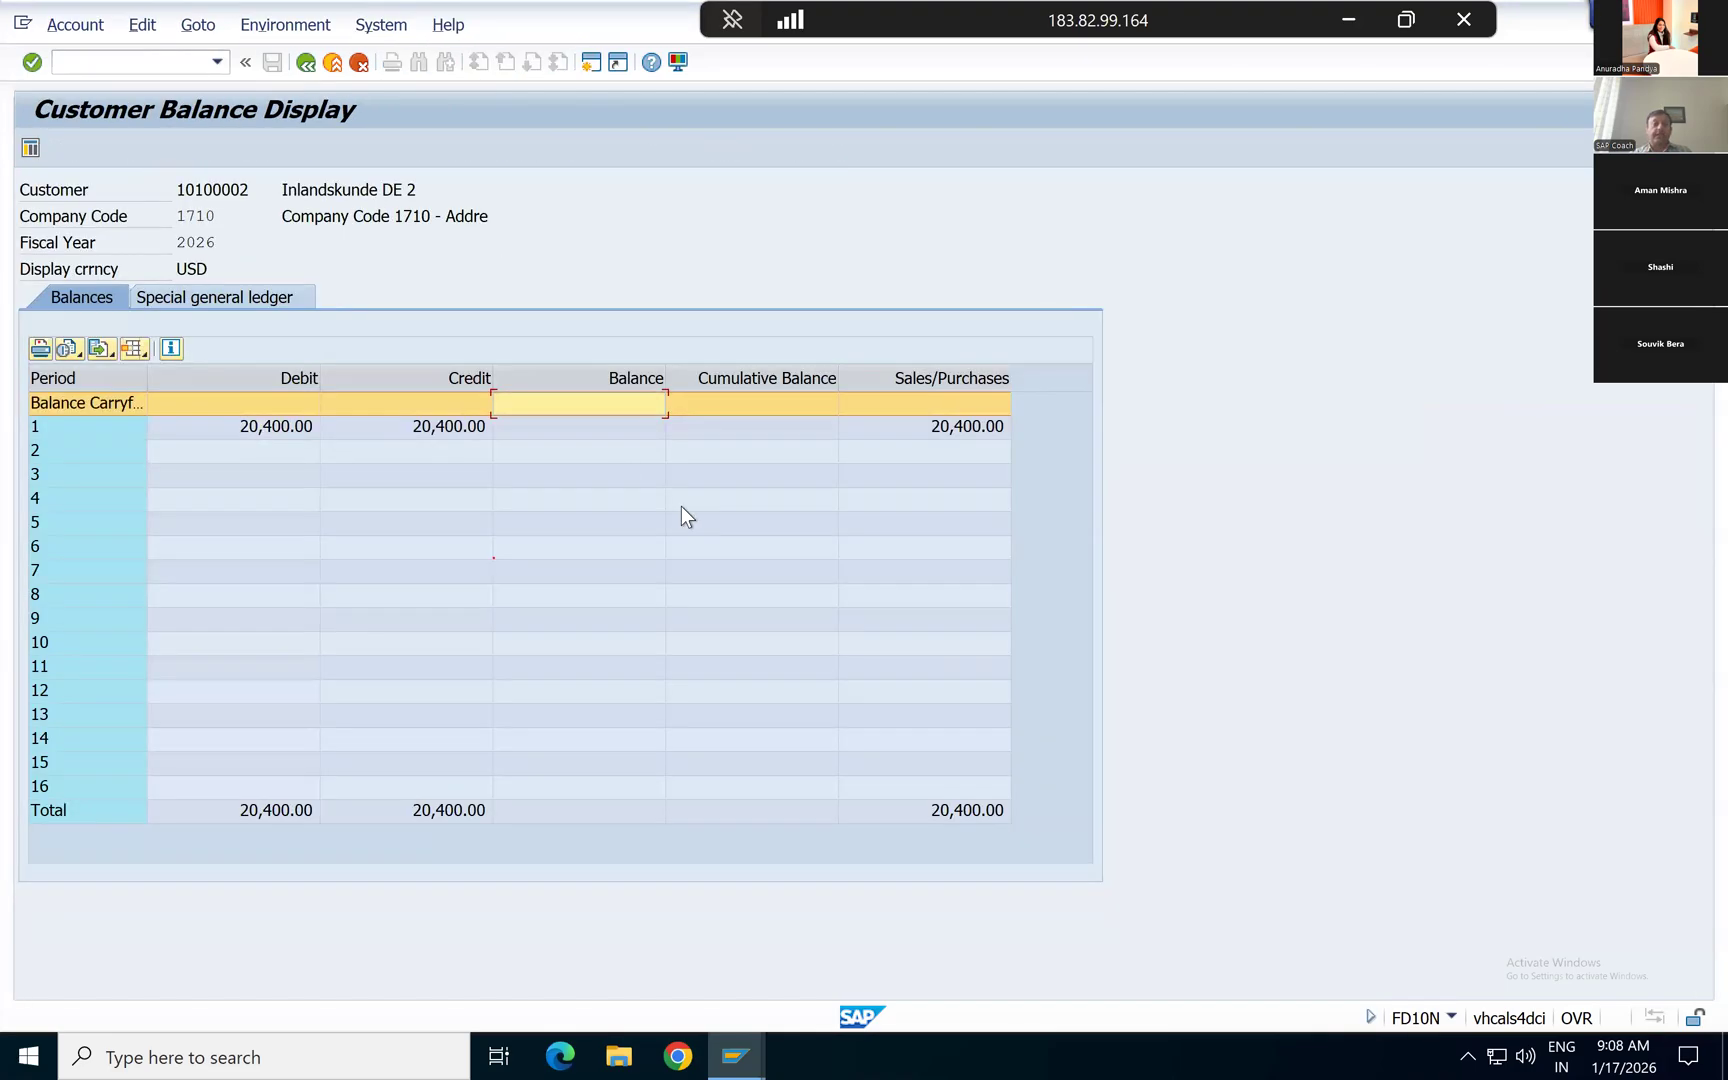
# Step: Check the customer's special general ledger balances and list the line items behind the period 1 balance, returning to the FD10N selection screen
pyautogui.click(228, 294)
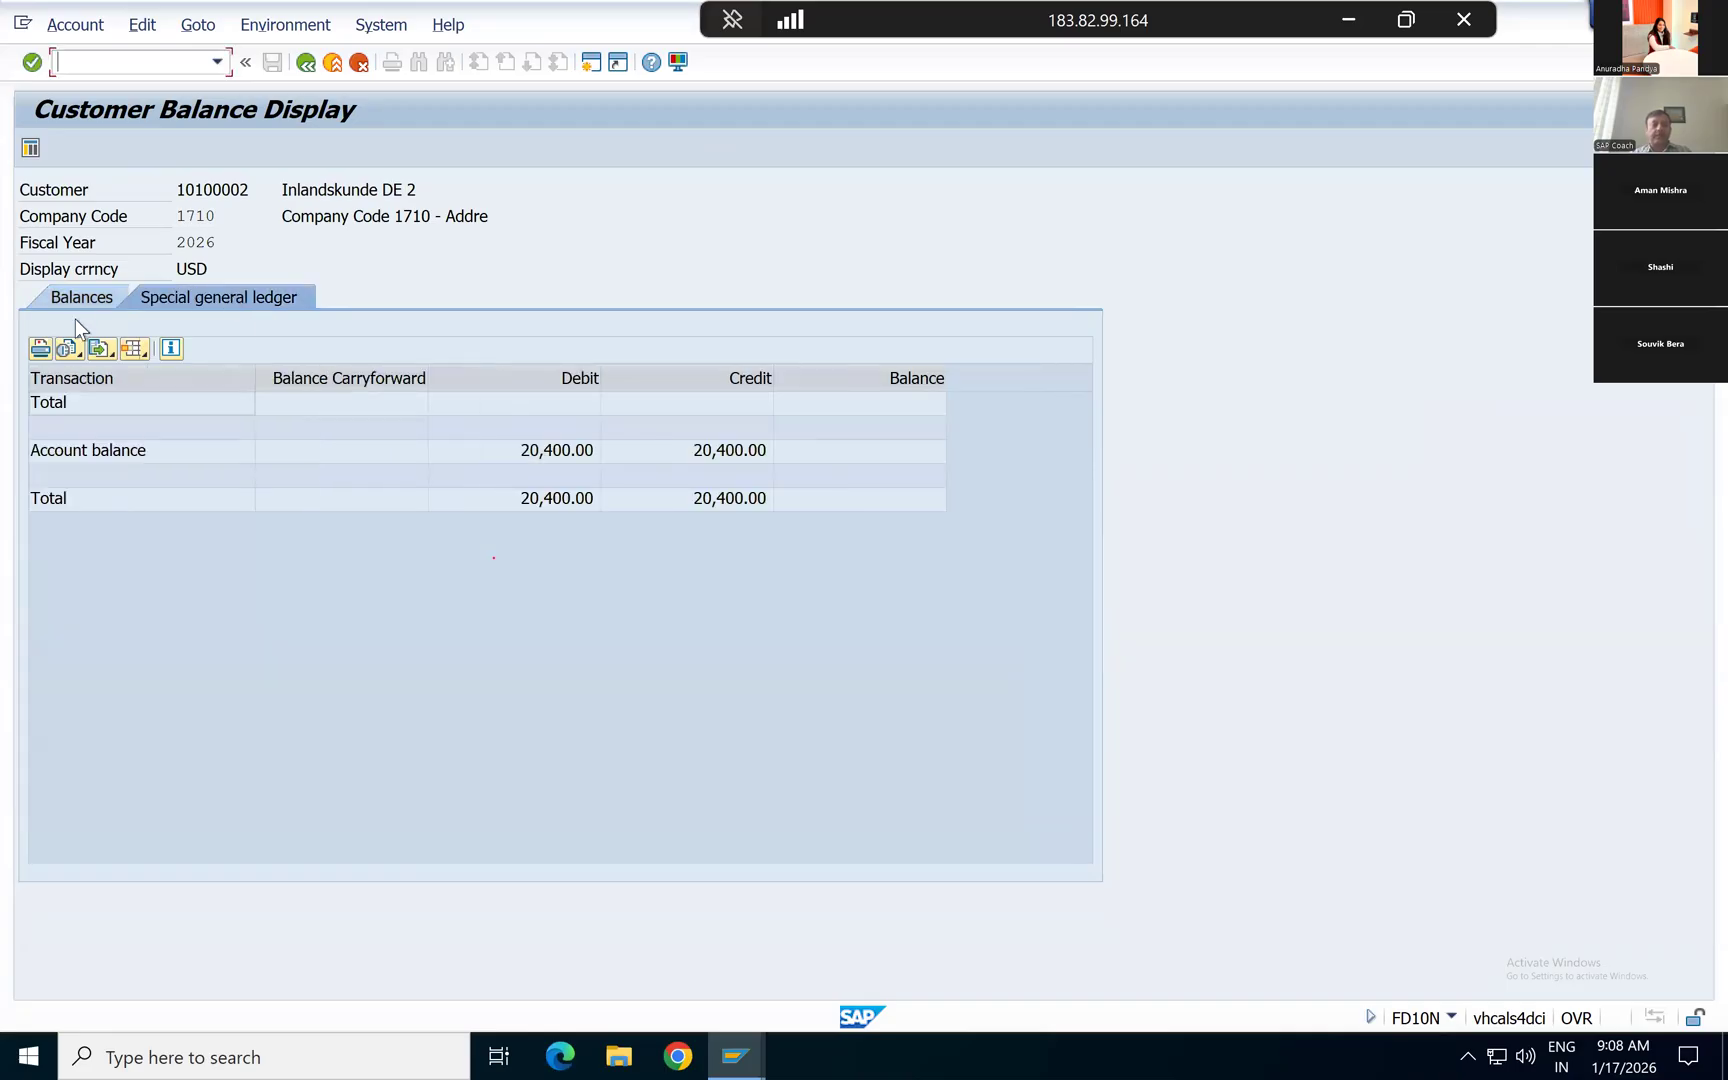
pyautogui.click(75, 298)
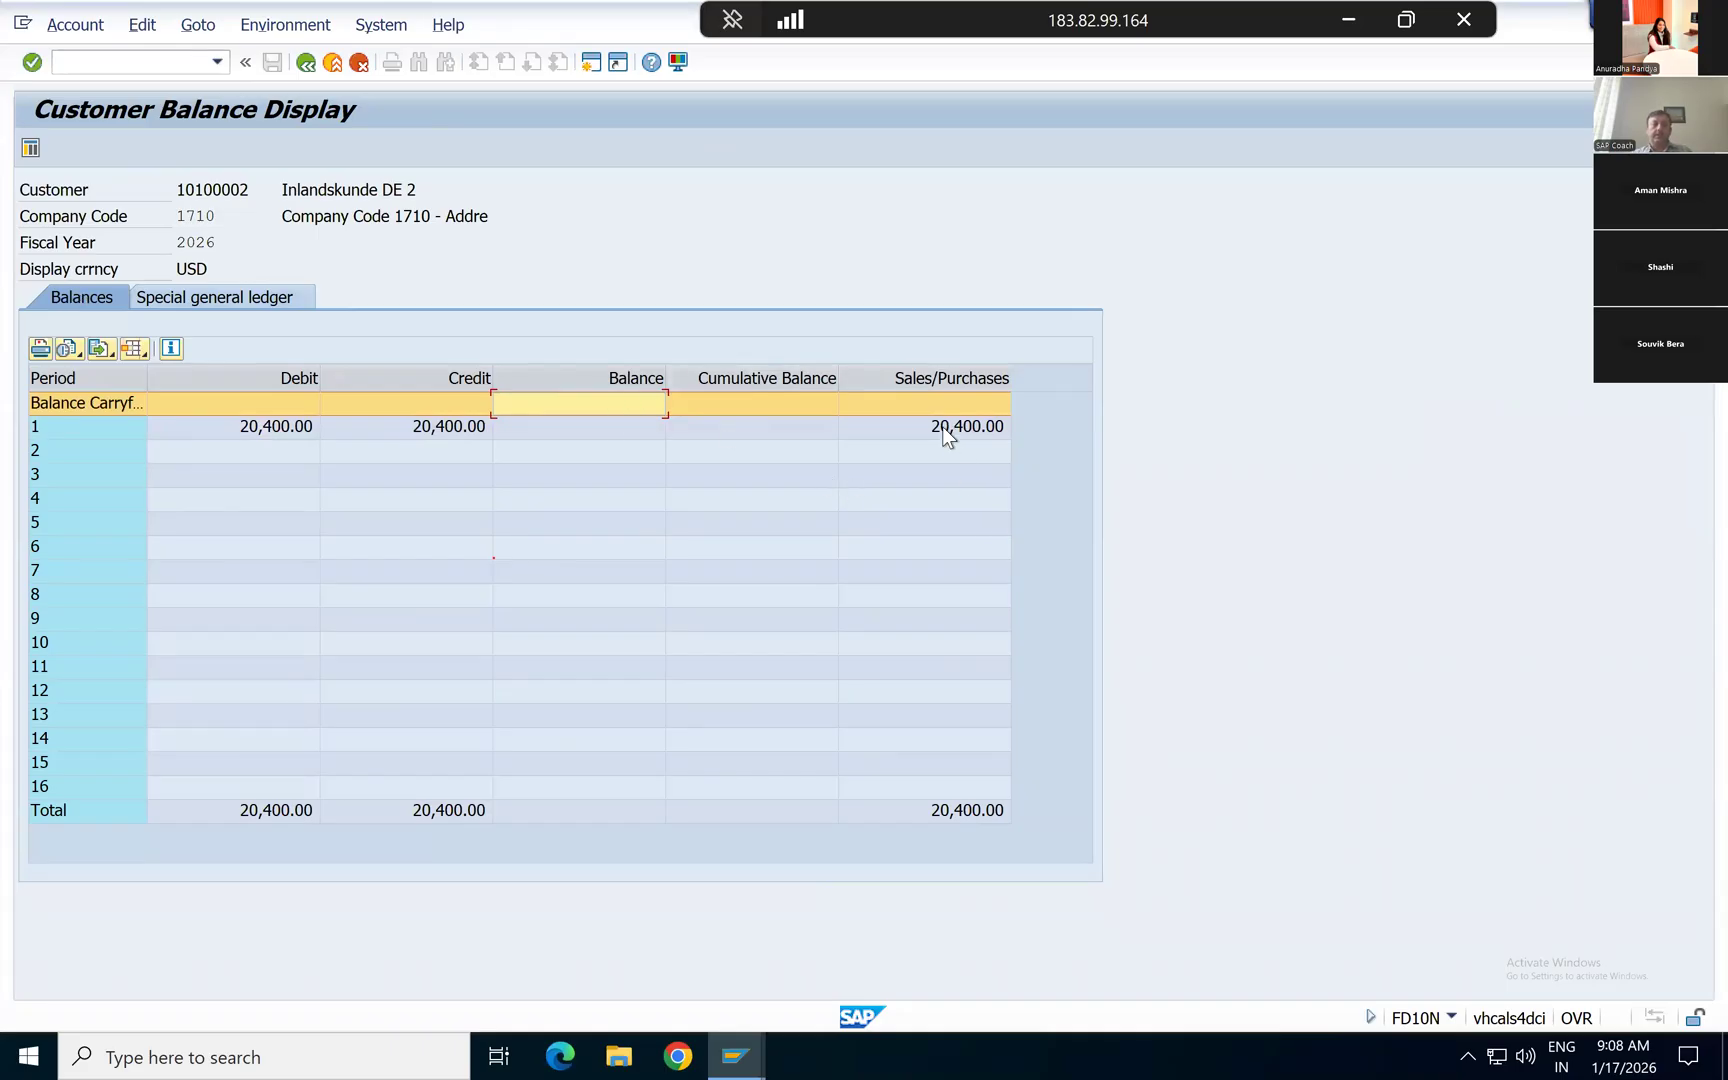
pyautogui.doubleClick(603, 425)
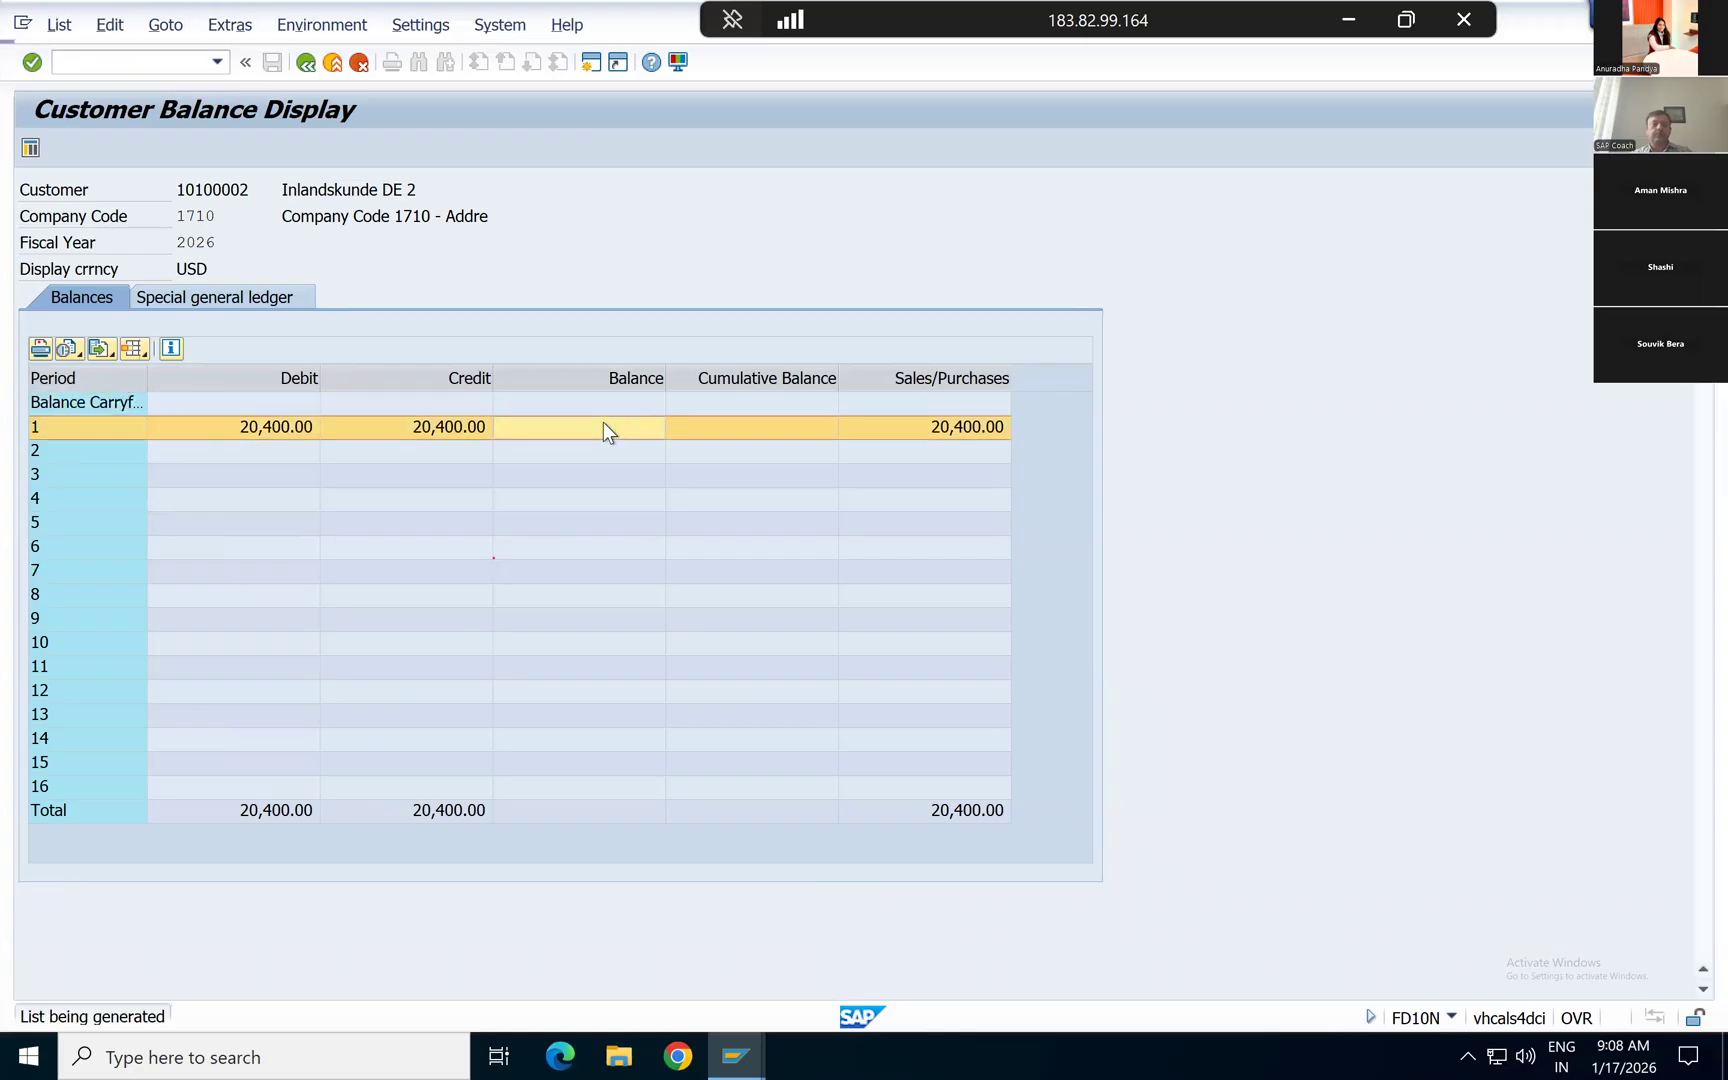
pyautogui.click(306, 62)
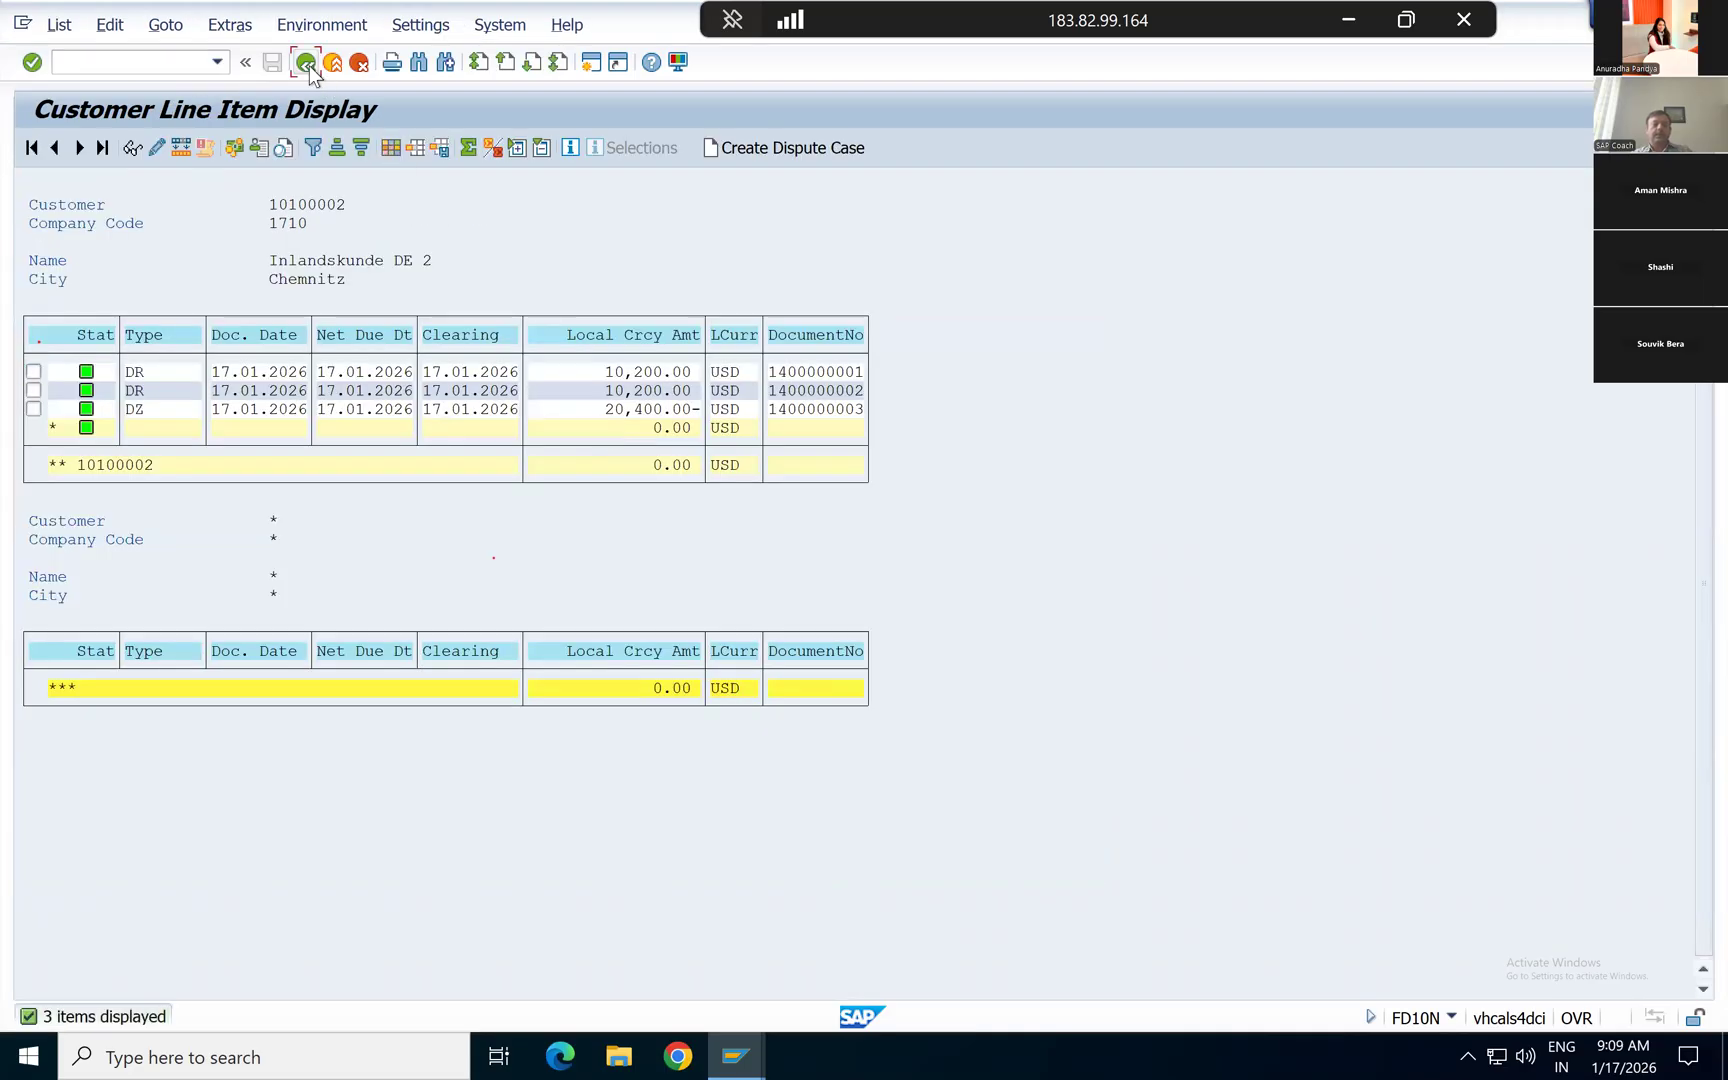
pyautogui.click(309, 65)
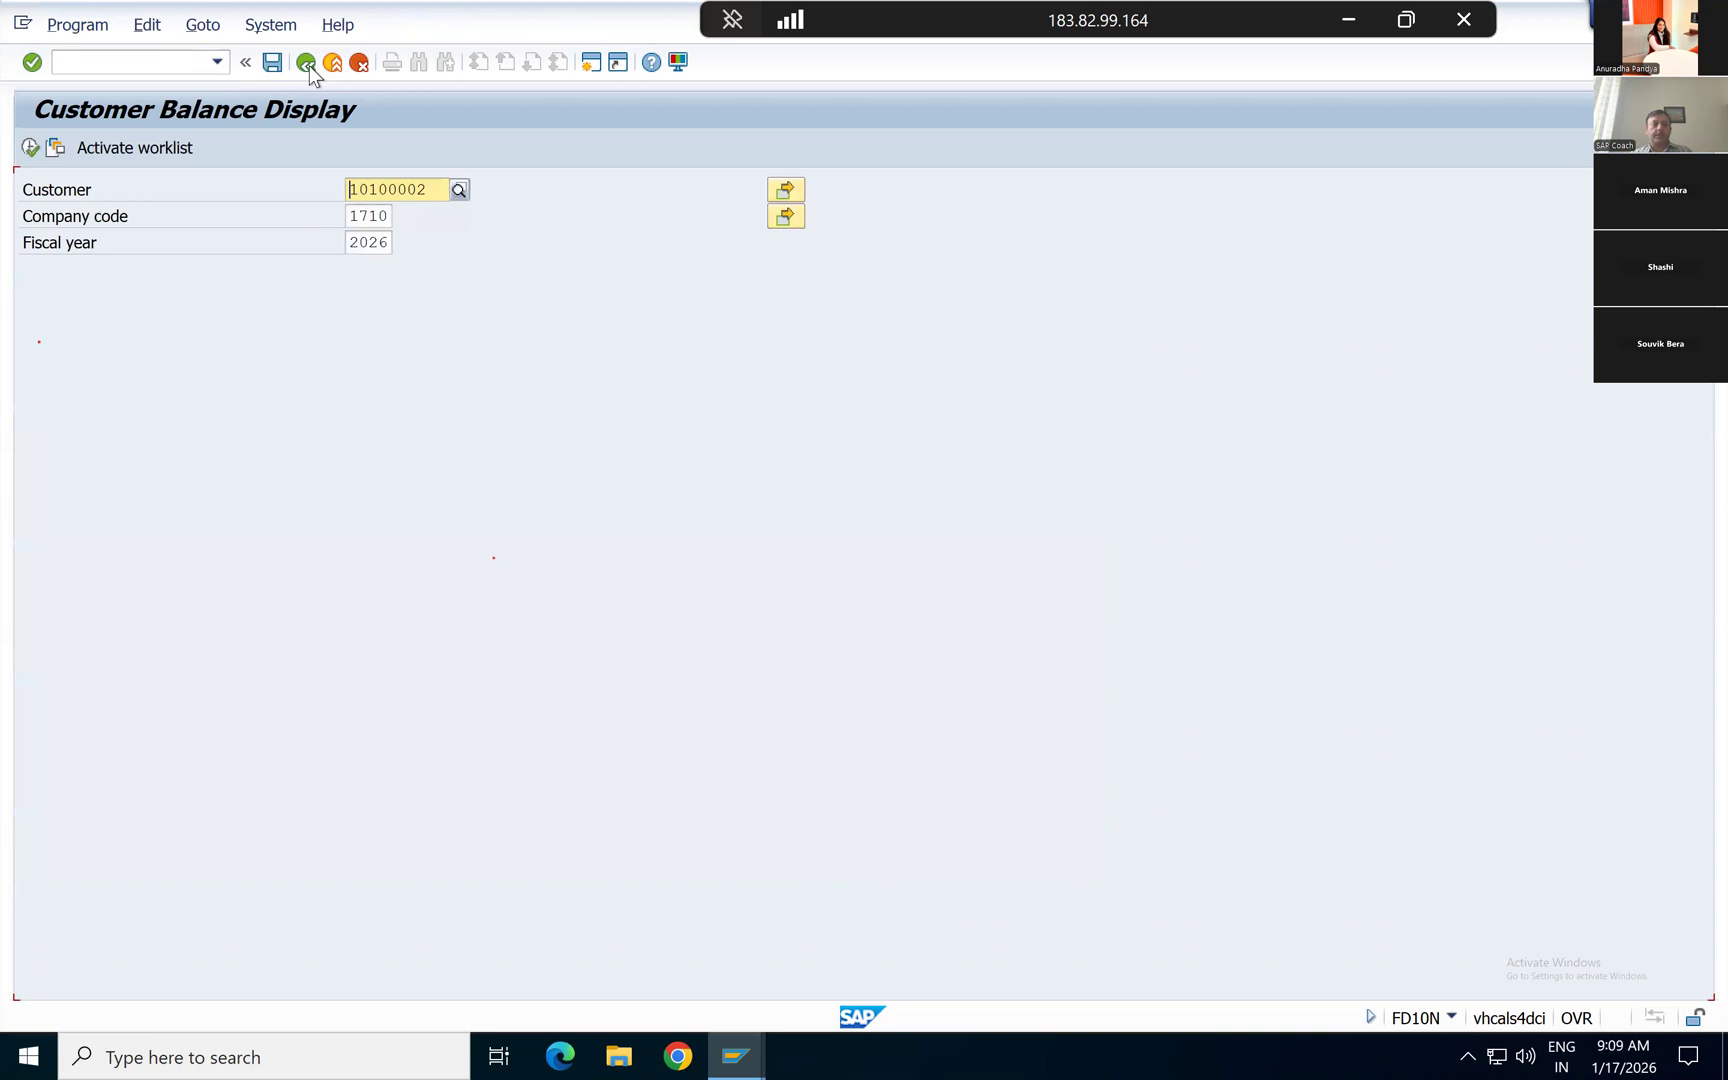
# Step: Leave the customer balance display and open transaction F.23 for customer balances in local currency
pyautogui.hotkey('alt', 'Tab')
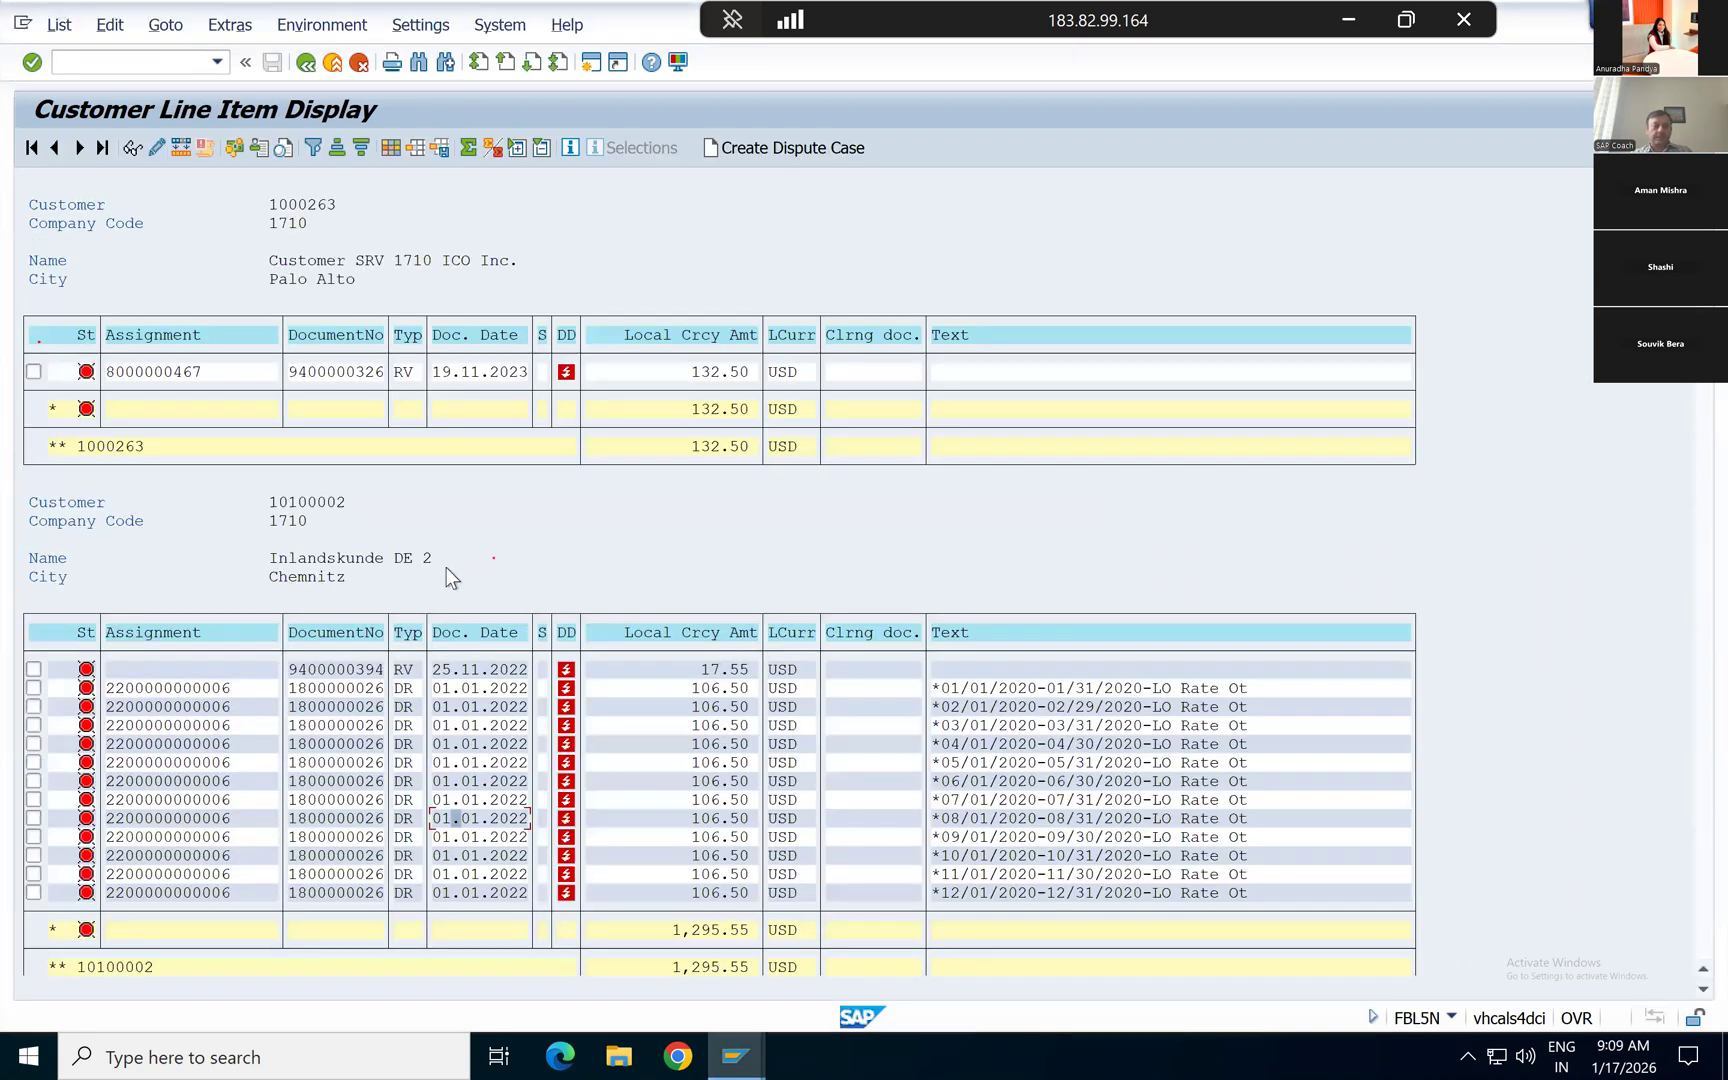
pyautogui.hotkey('alt', 'Tab')
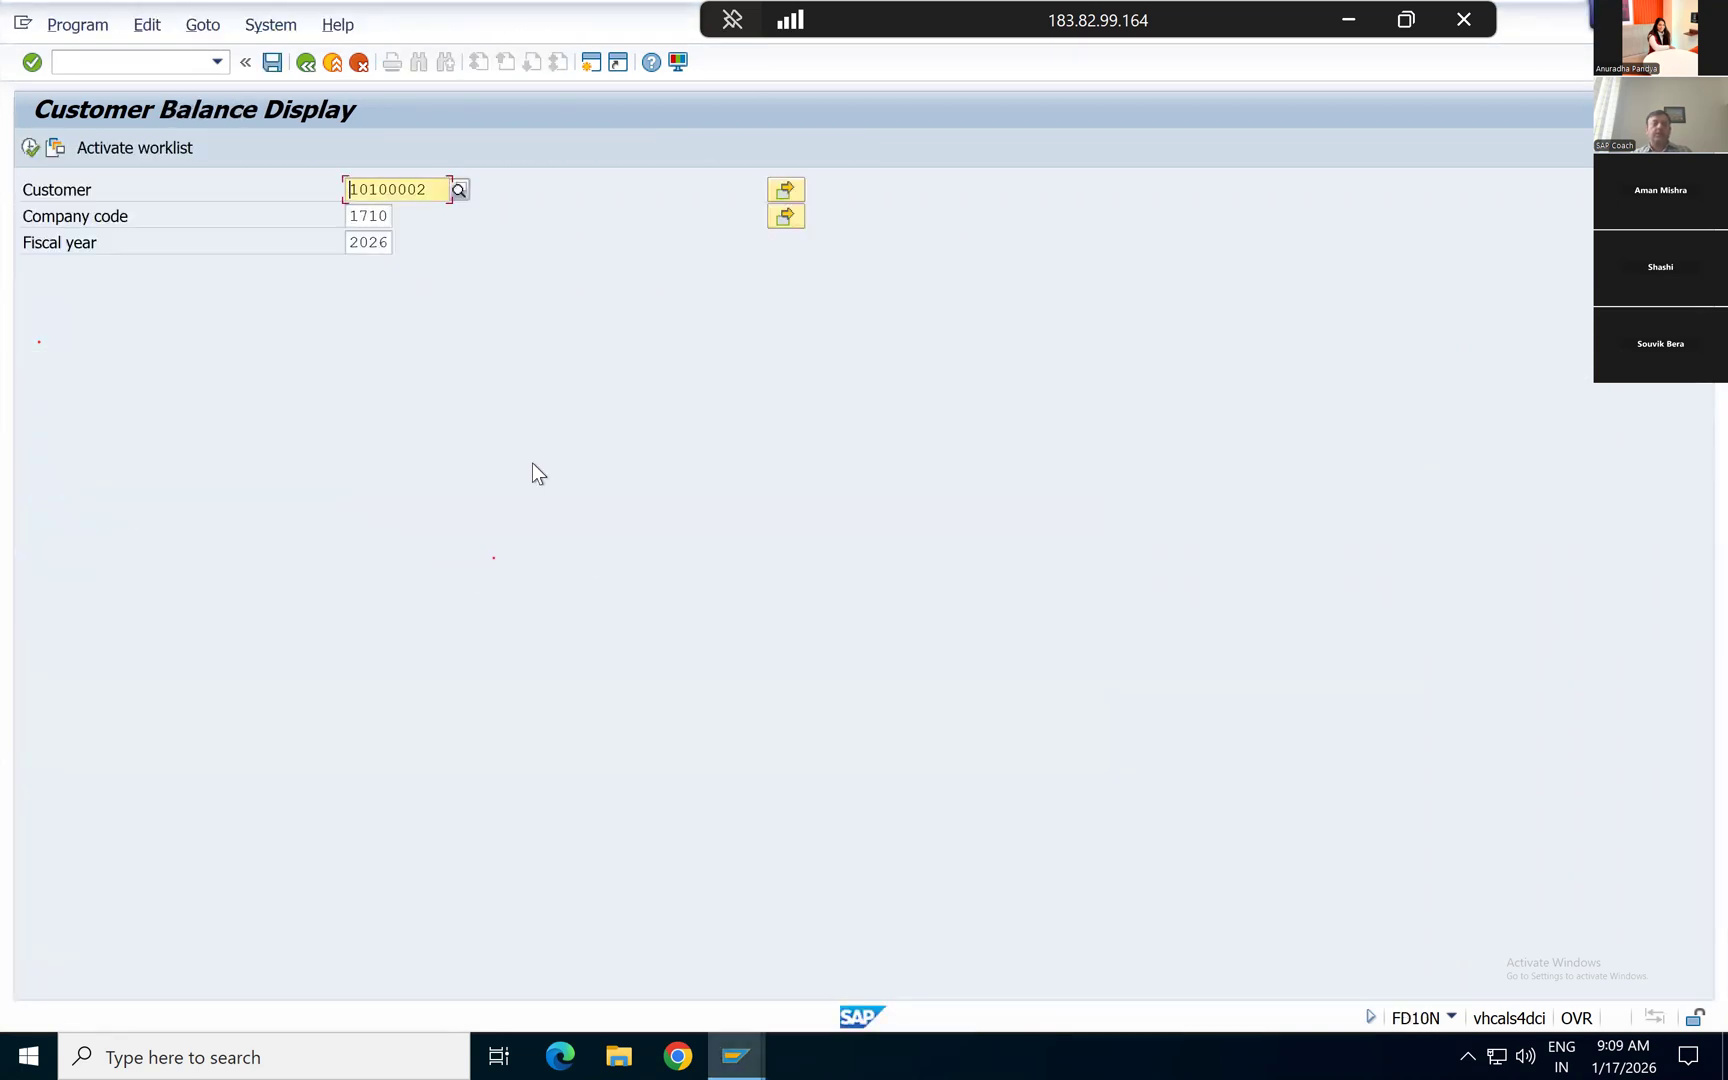
pyautogui.click(307, 66)
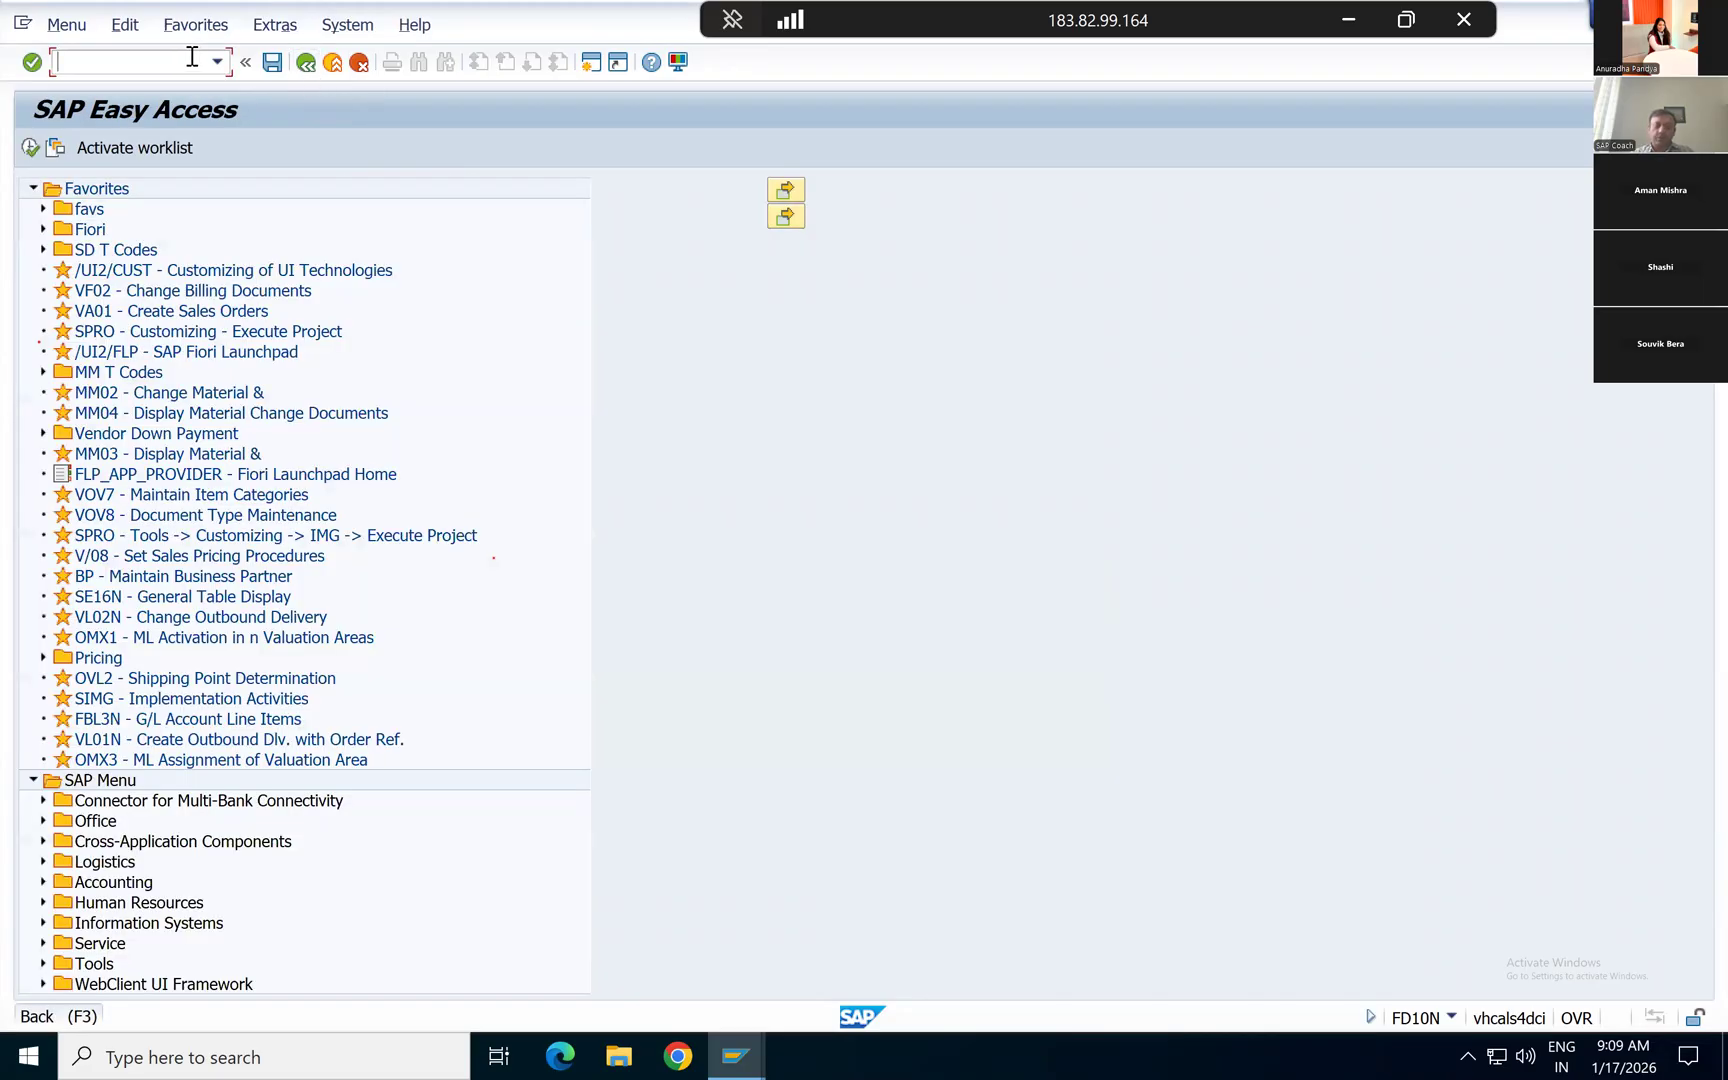
pyautogui.write('f.23')
pyautogui.press('Return')
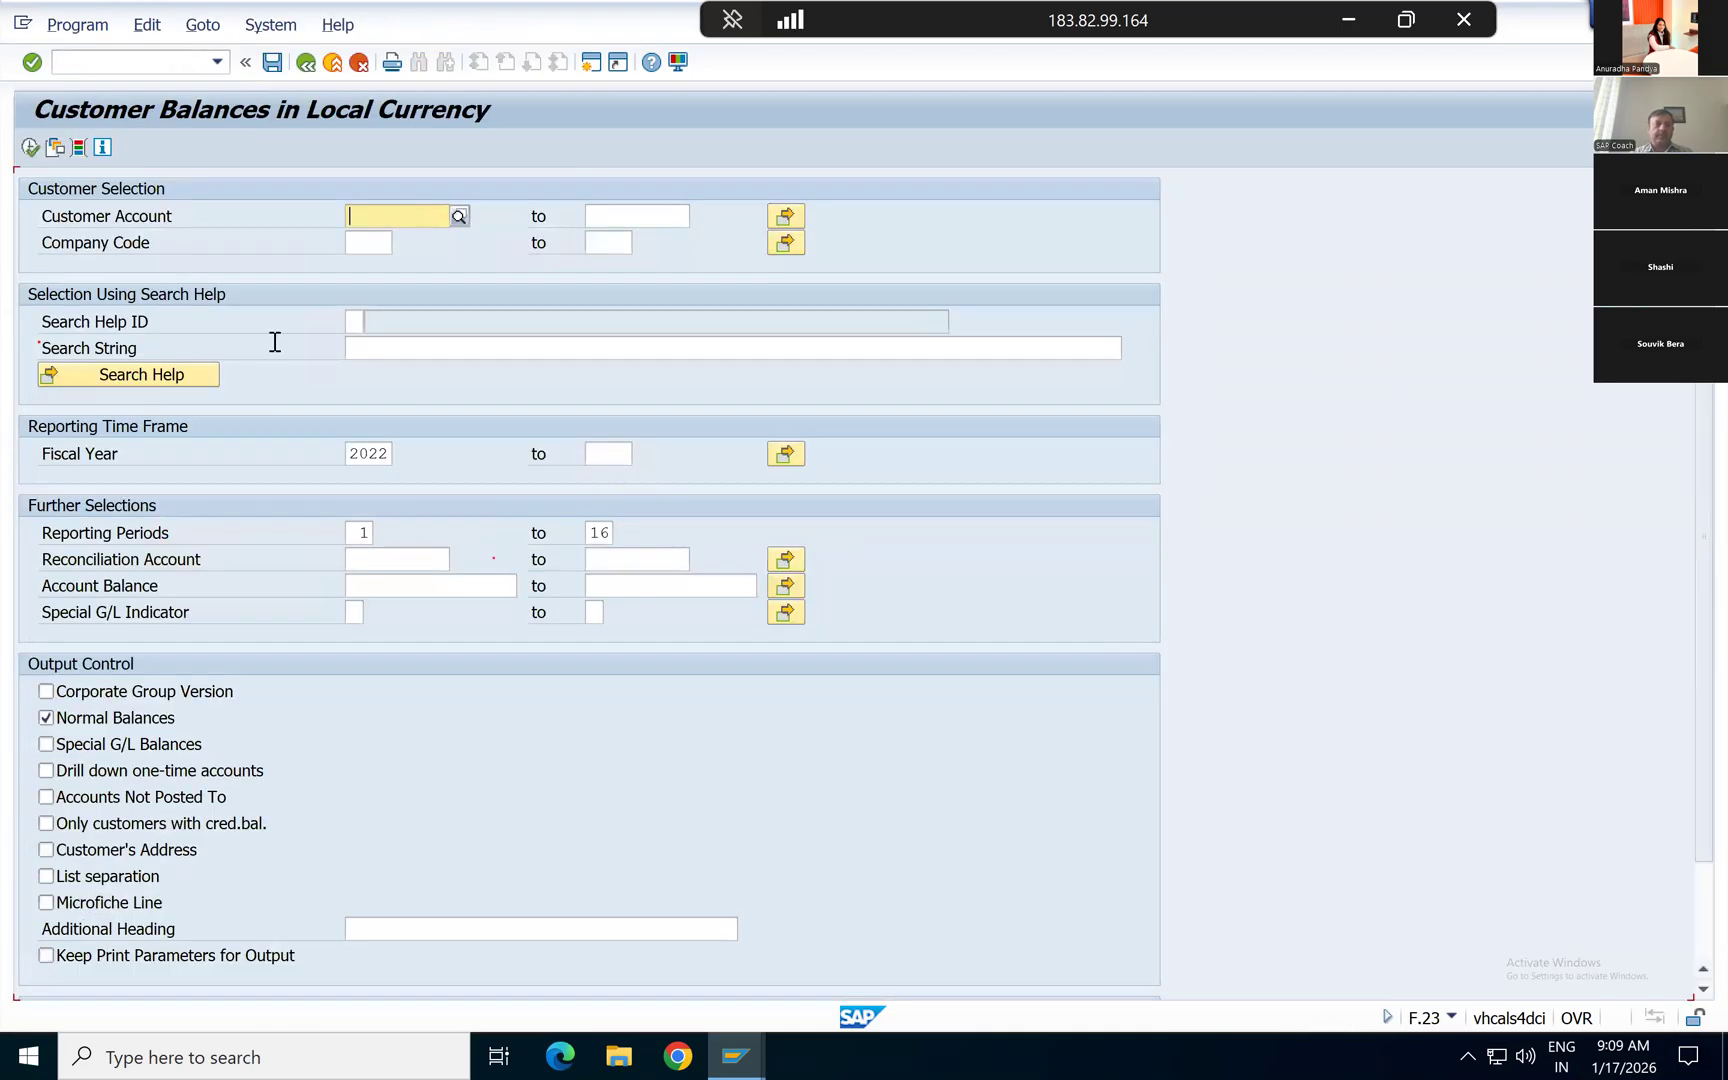
# Step: Run the customer balances report for company code 1710 and fiscal year 2026, covering reporting periods 1 to 16 with normal balances
pyautogui.press('Down')
pyautogui.write('1710')
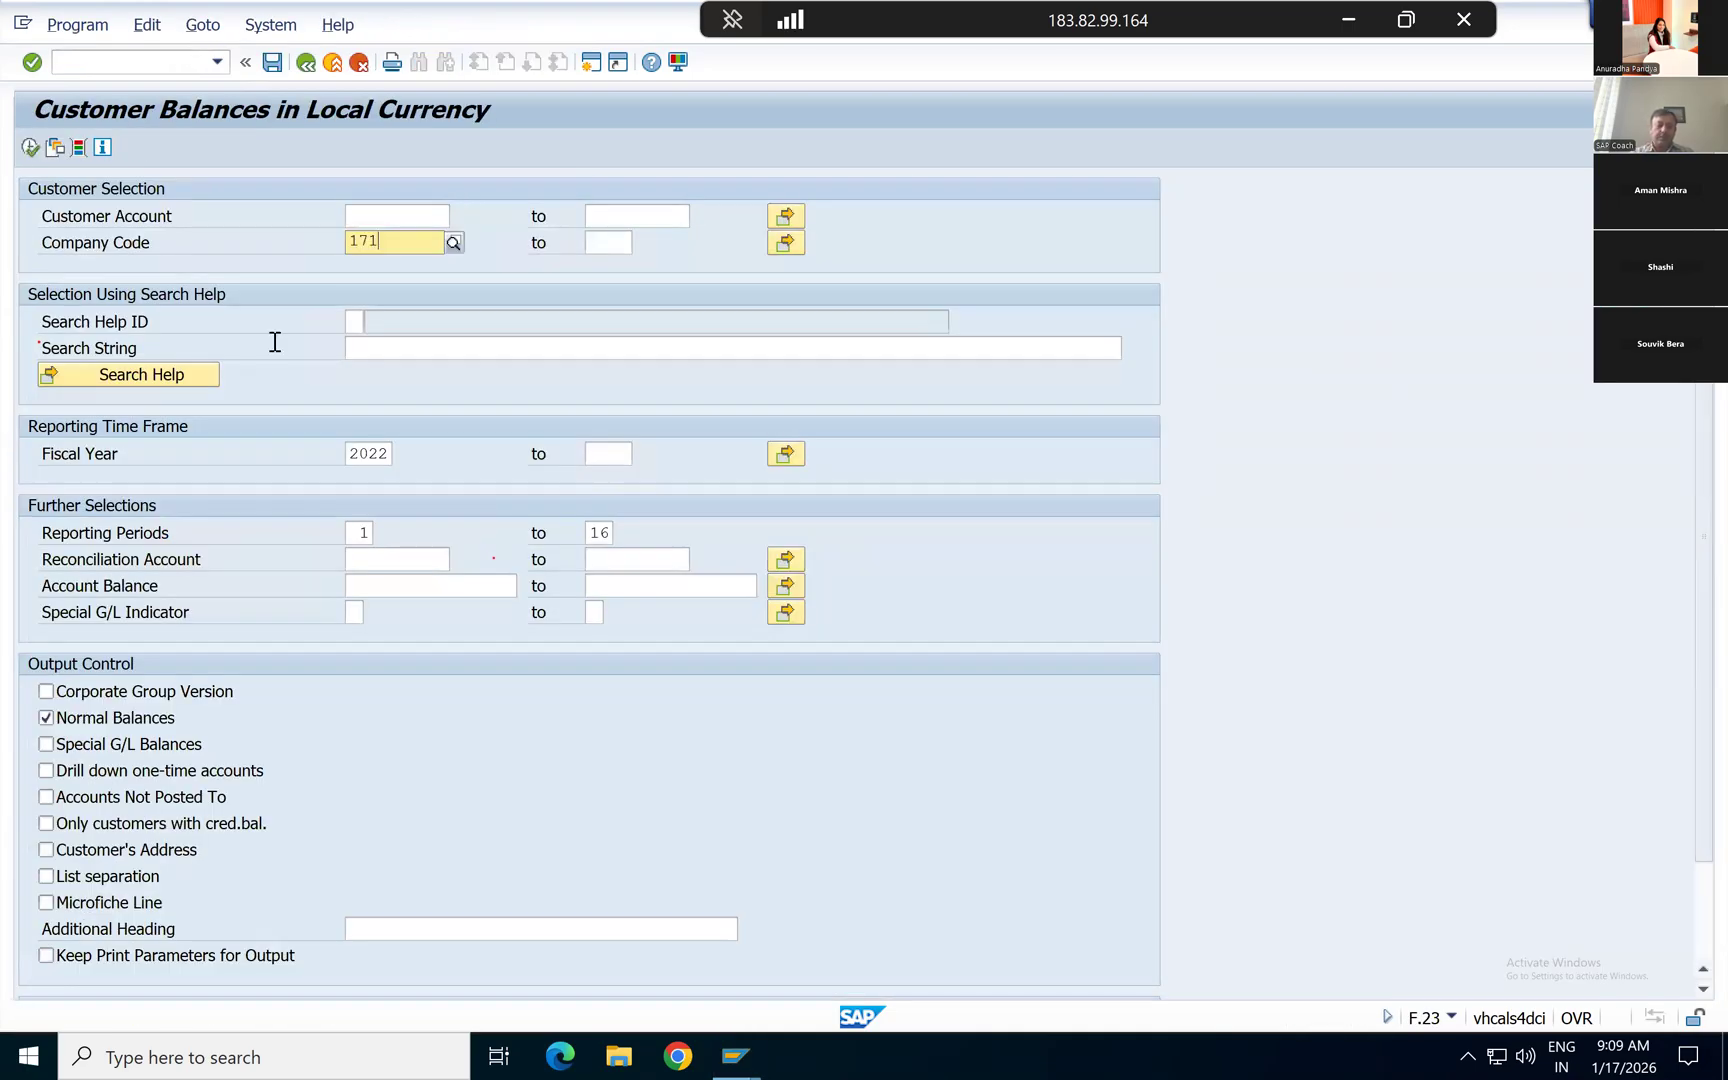
pyautogui.press('Down')
pyautogui.press('Return')
pyautogui.press('Down')
pyautogui.press('Down')
pyautogui.press('Down')
pyautogui.write('2026')
pyautogui.press('Down')
pyautogui.press('Down')
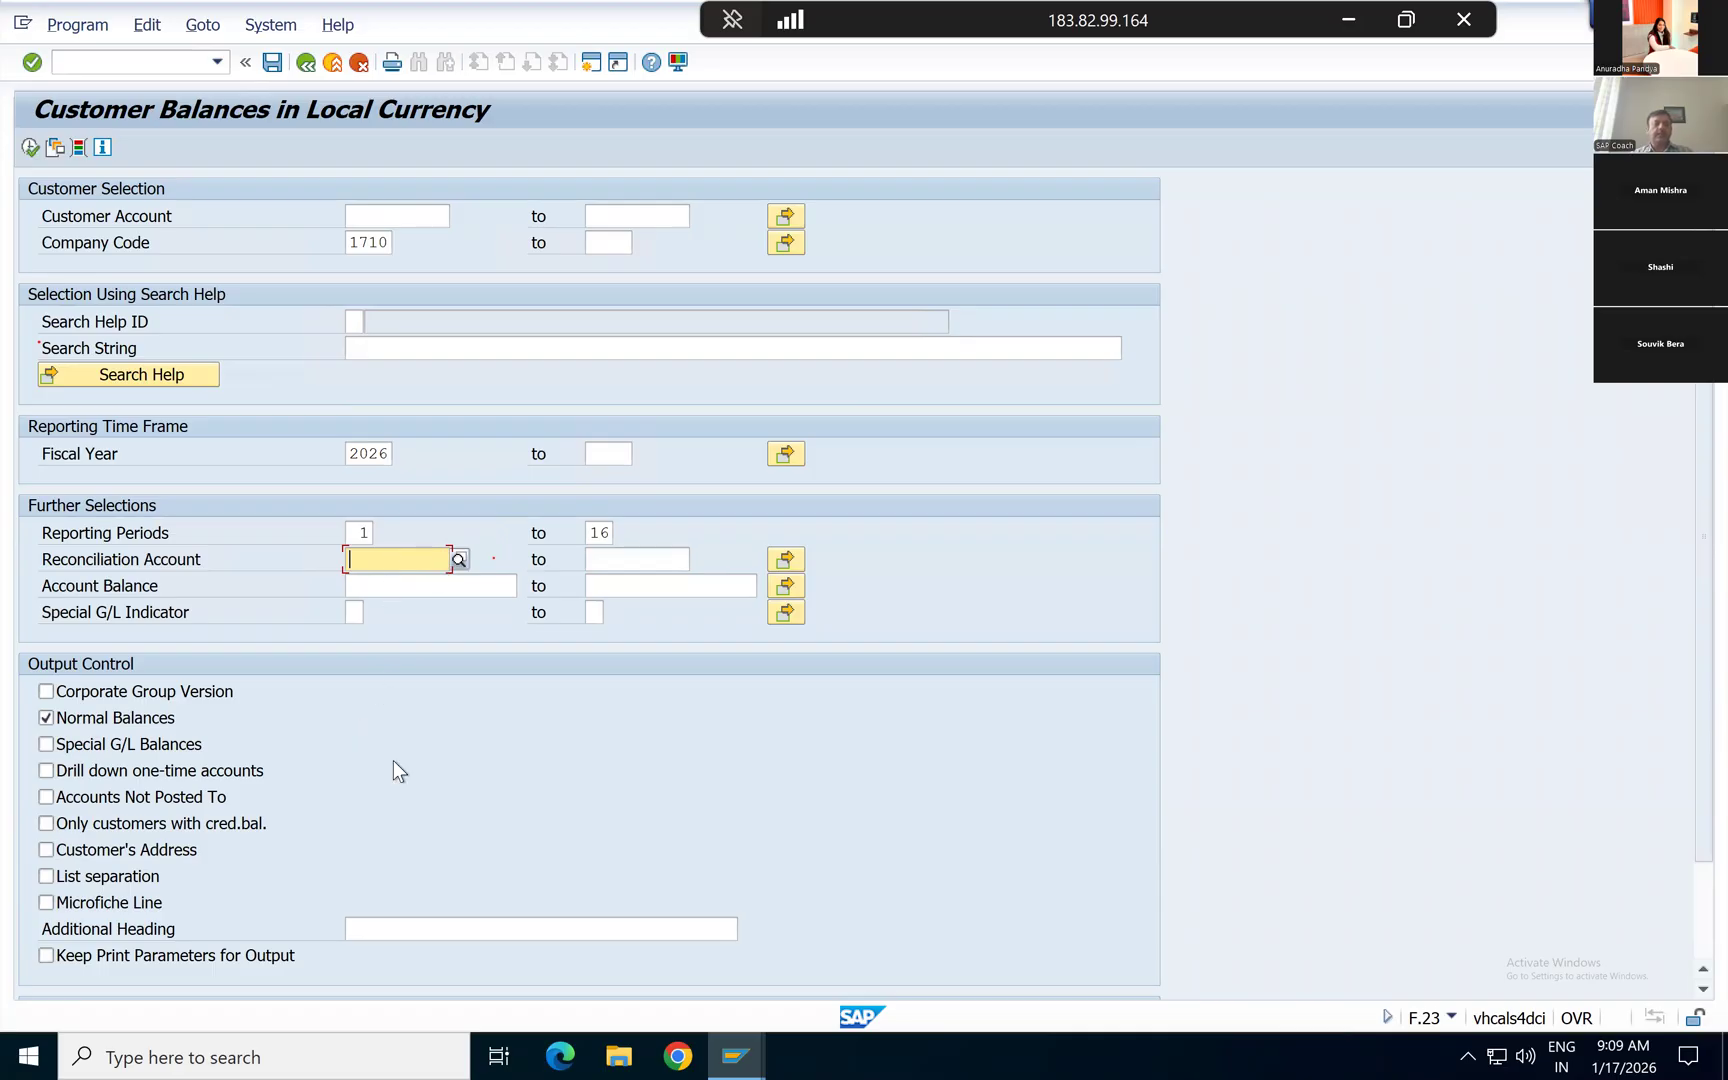
pyautogui.scroll(-1, 395, 768)
pyautogui.scroll(-2, 393, 760)
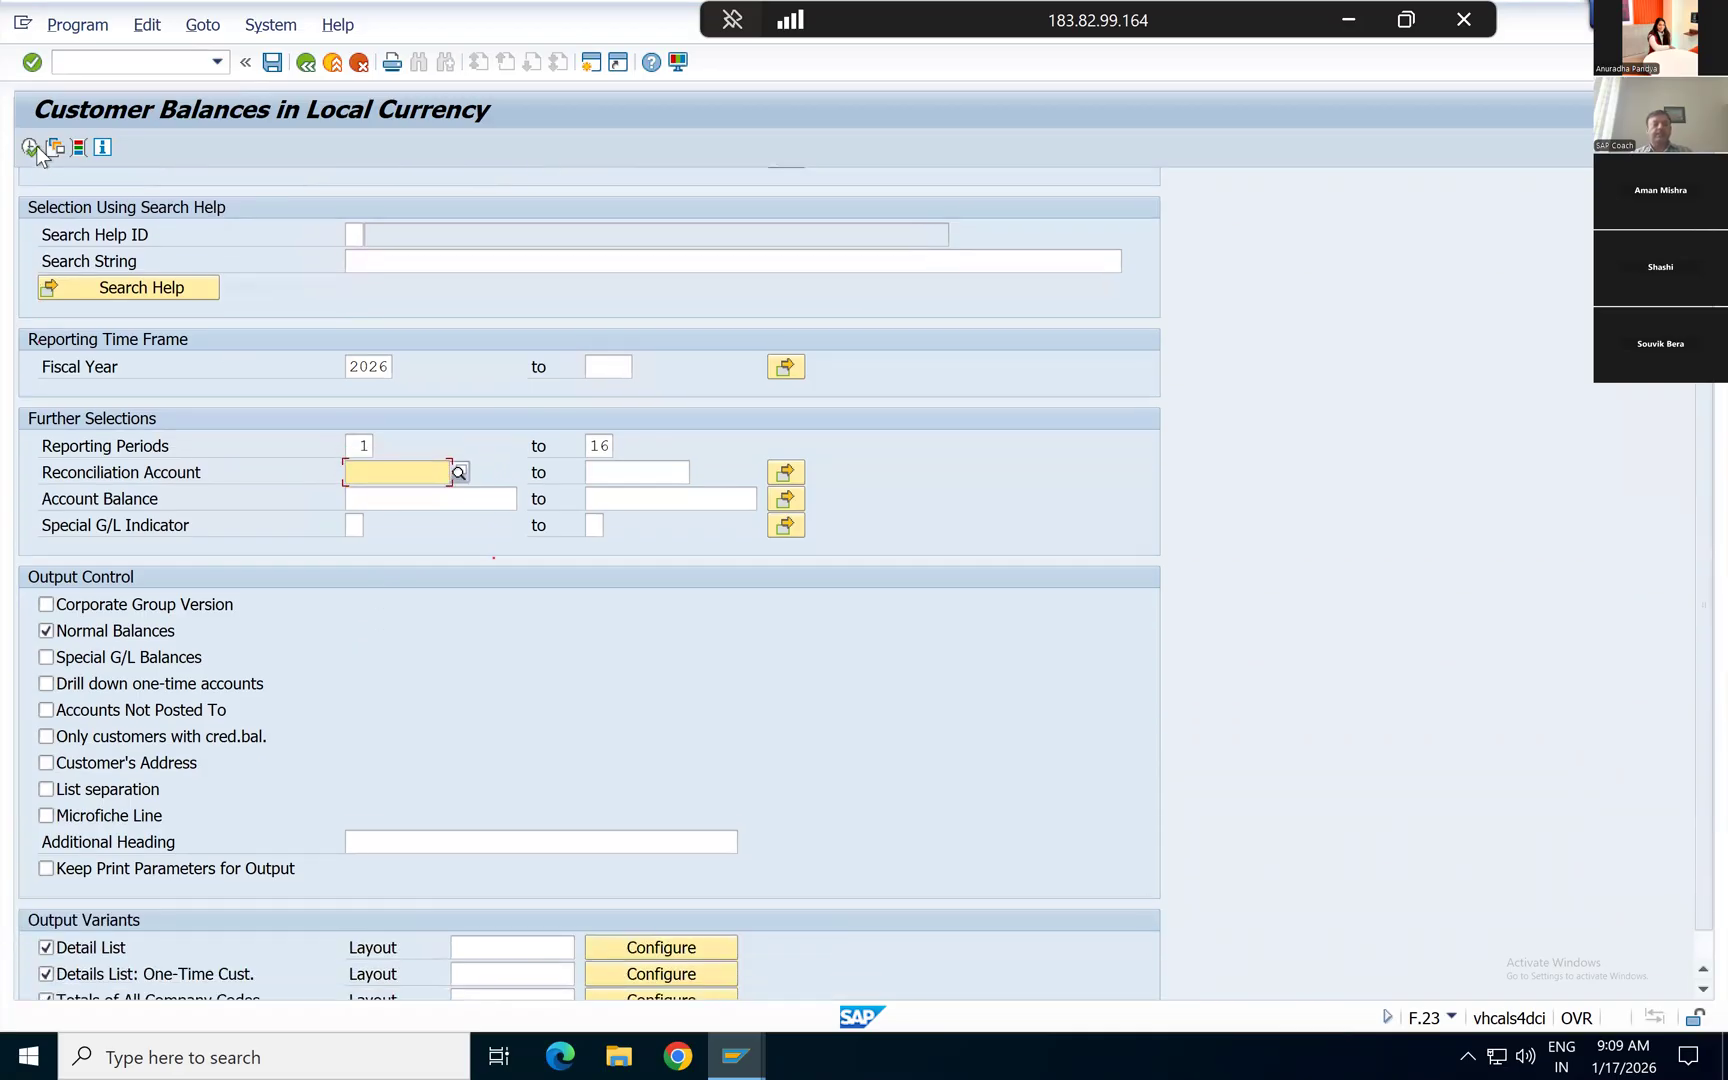
pyautogui.click(30, 148)
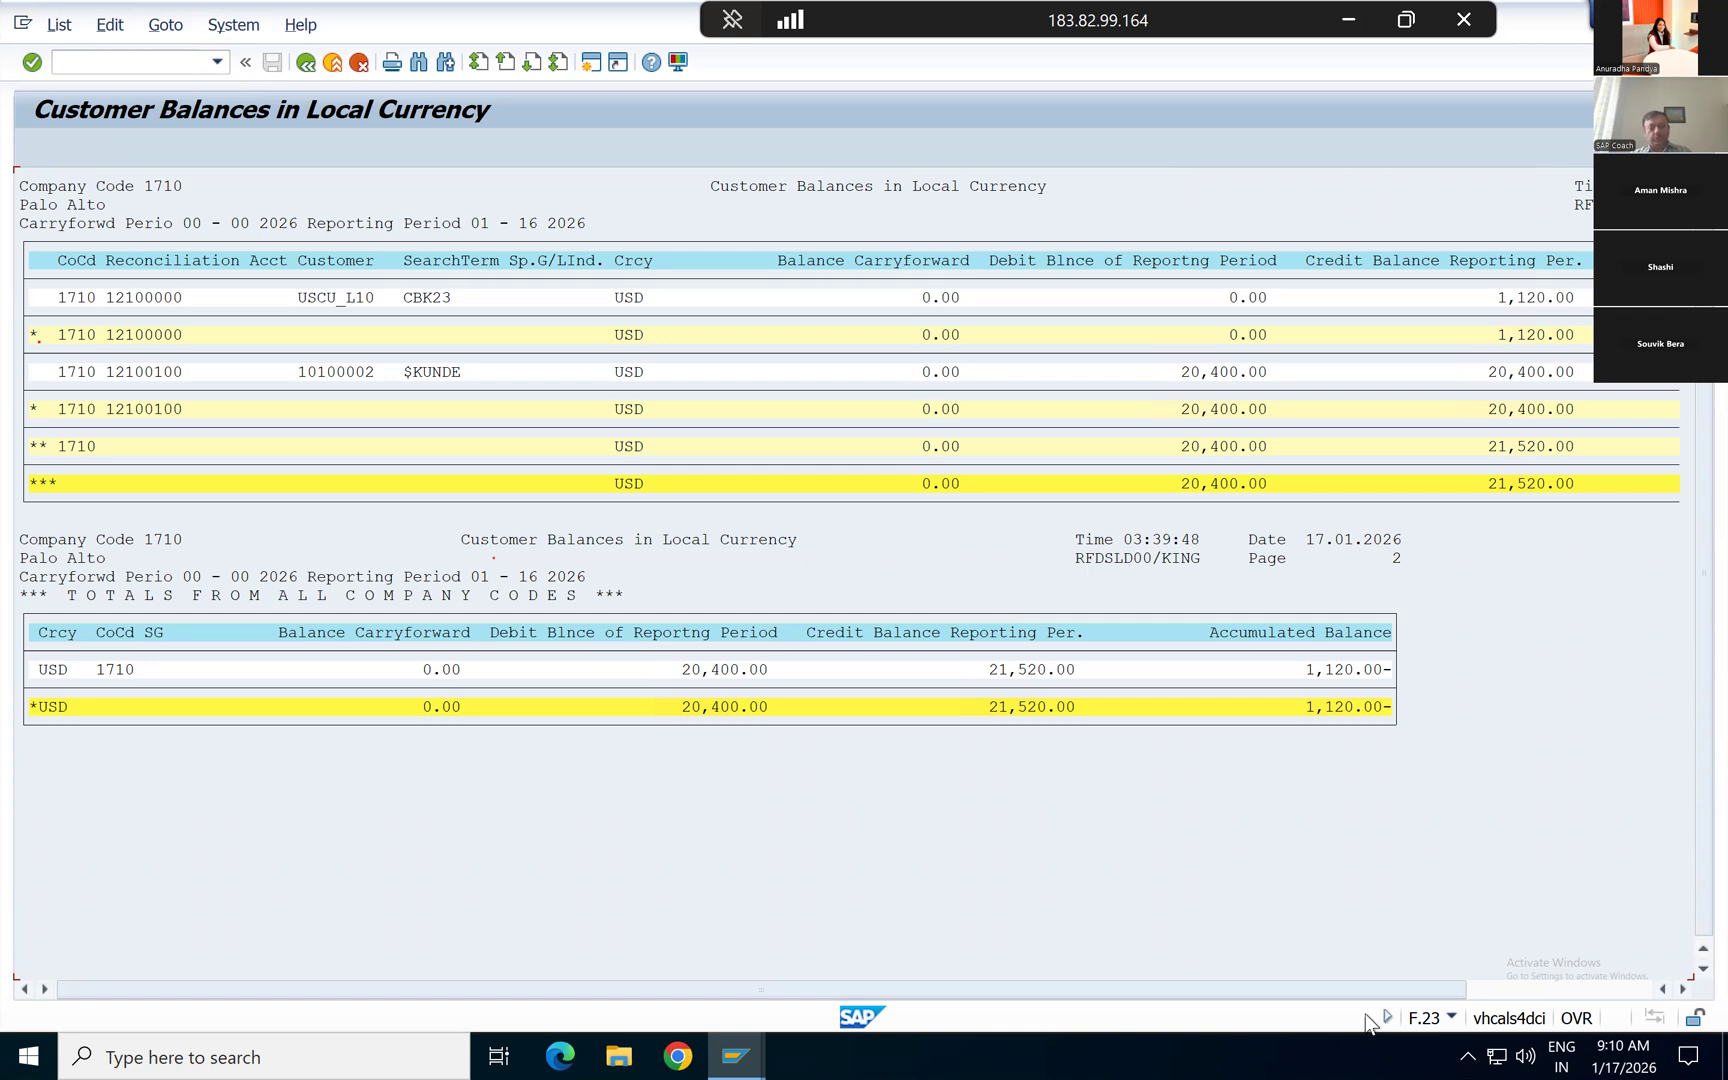
# Step: Review the reconciliation accounts and accumulated balances across the full width of the report, and return to SAP Easy Access
pyautogui.click(1527, 993)
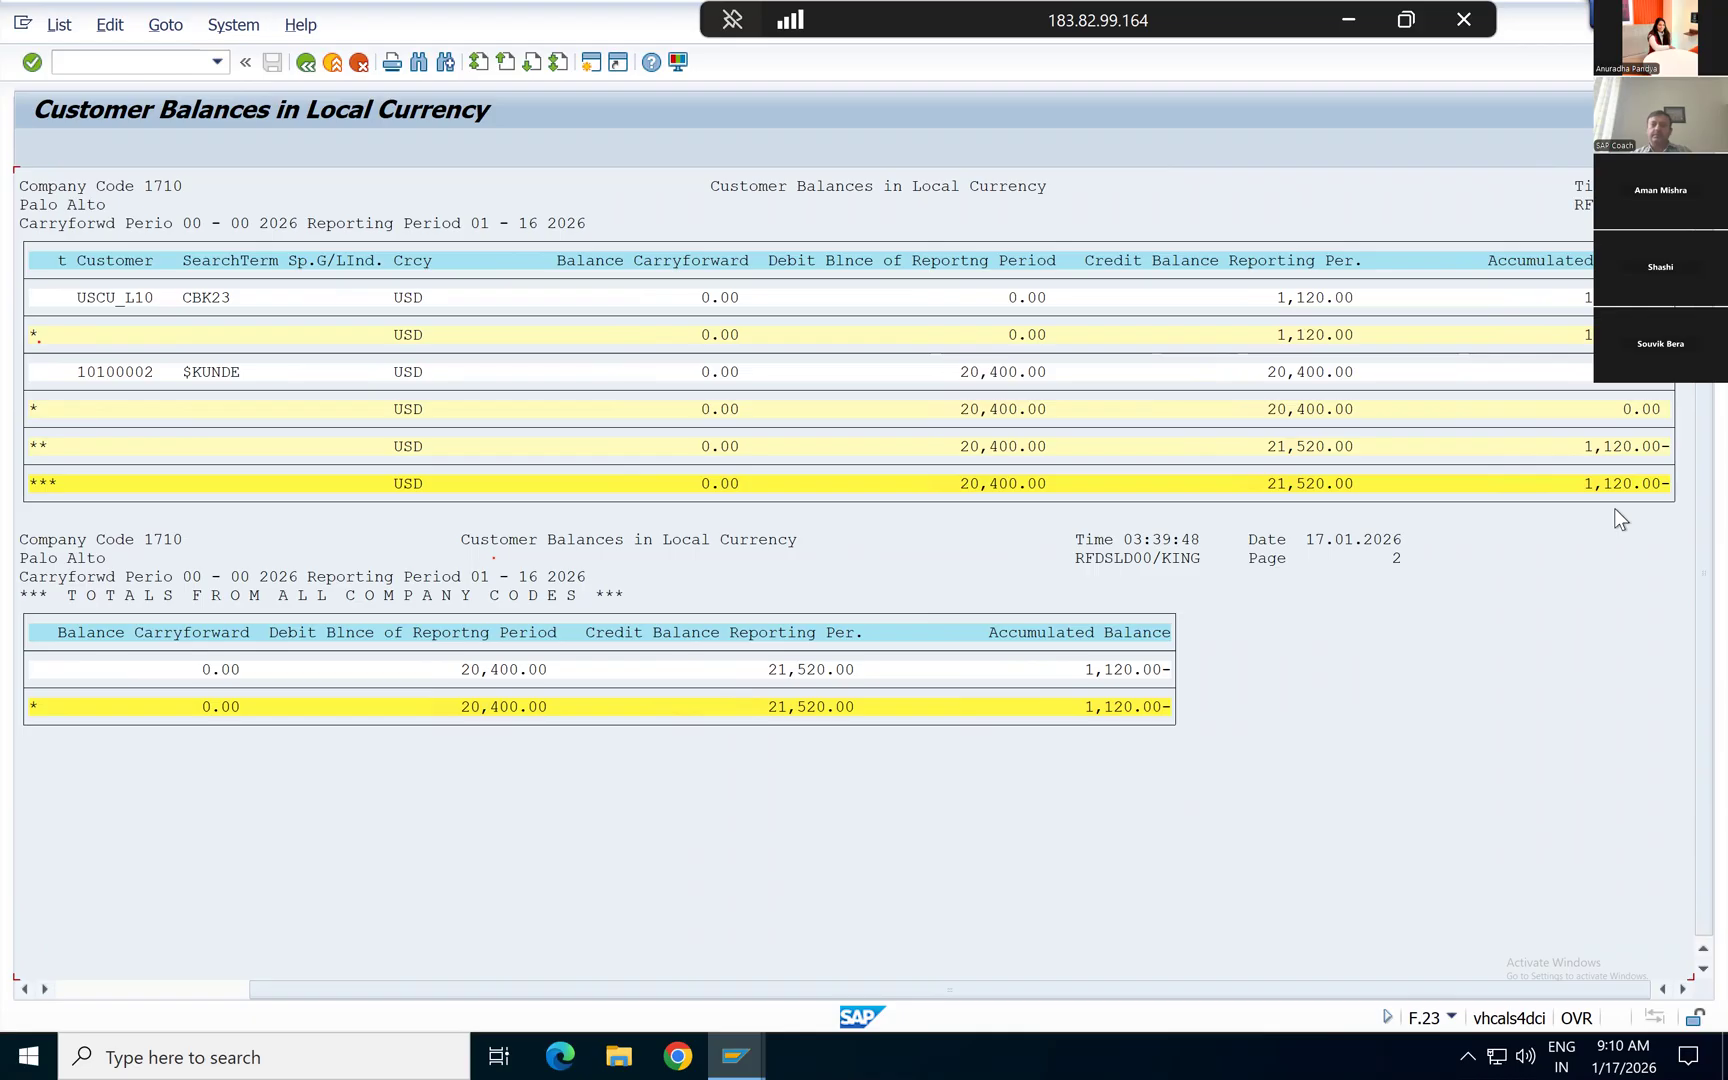
pyautogui.click(186, 995)
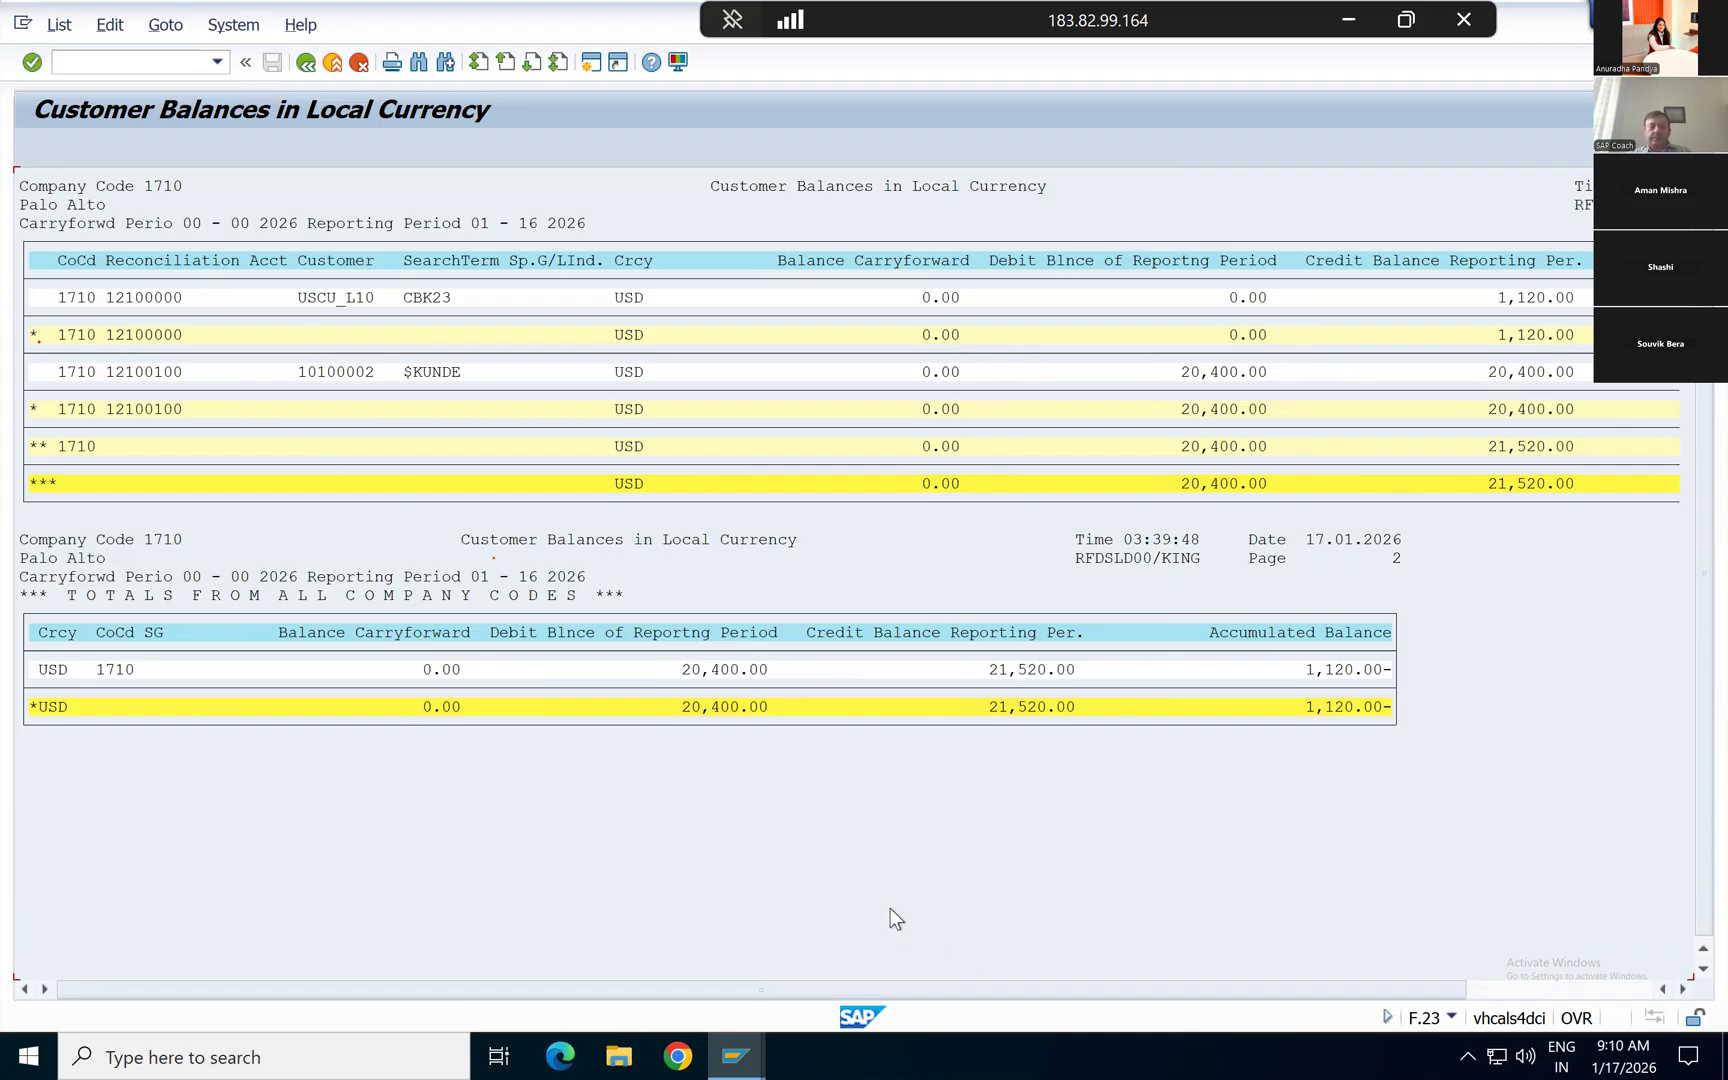
pyautogui.click(1502, 995)
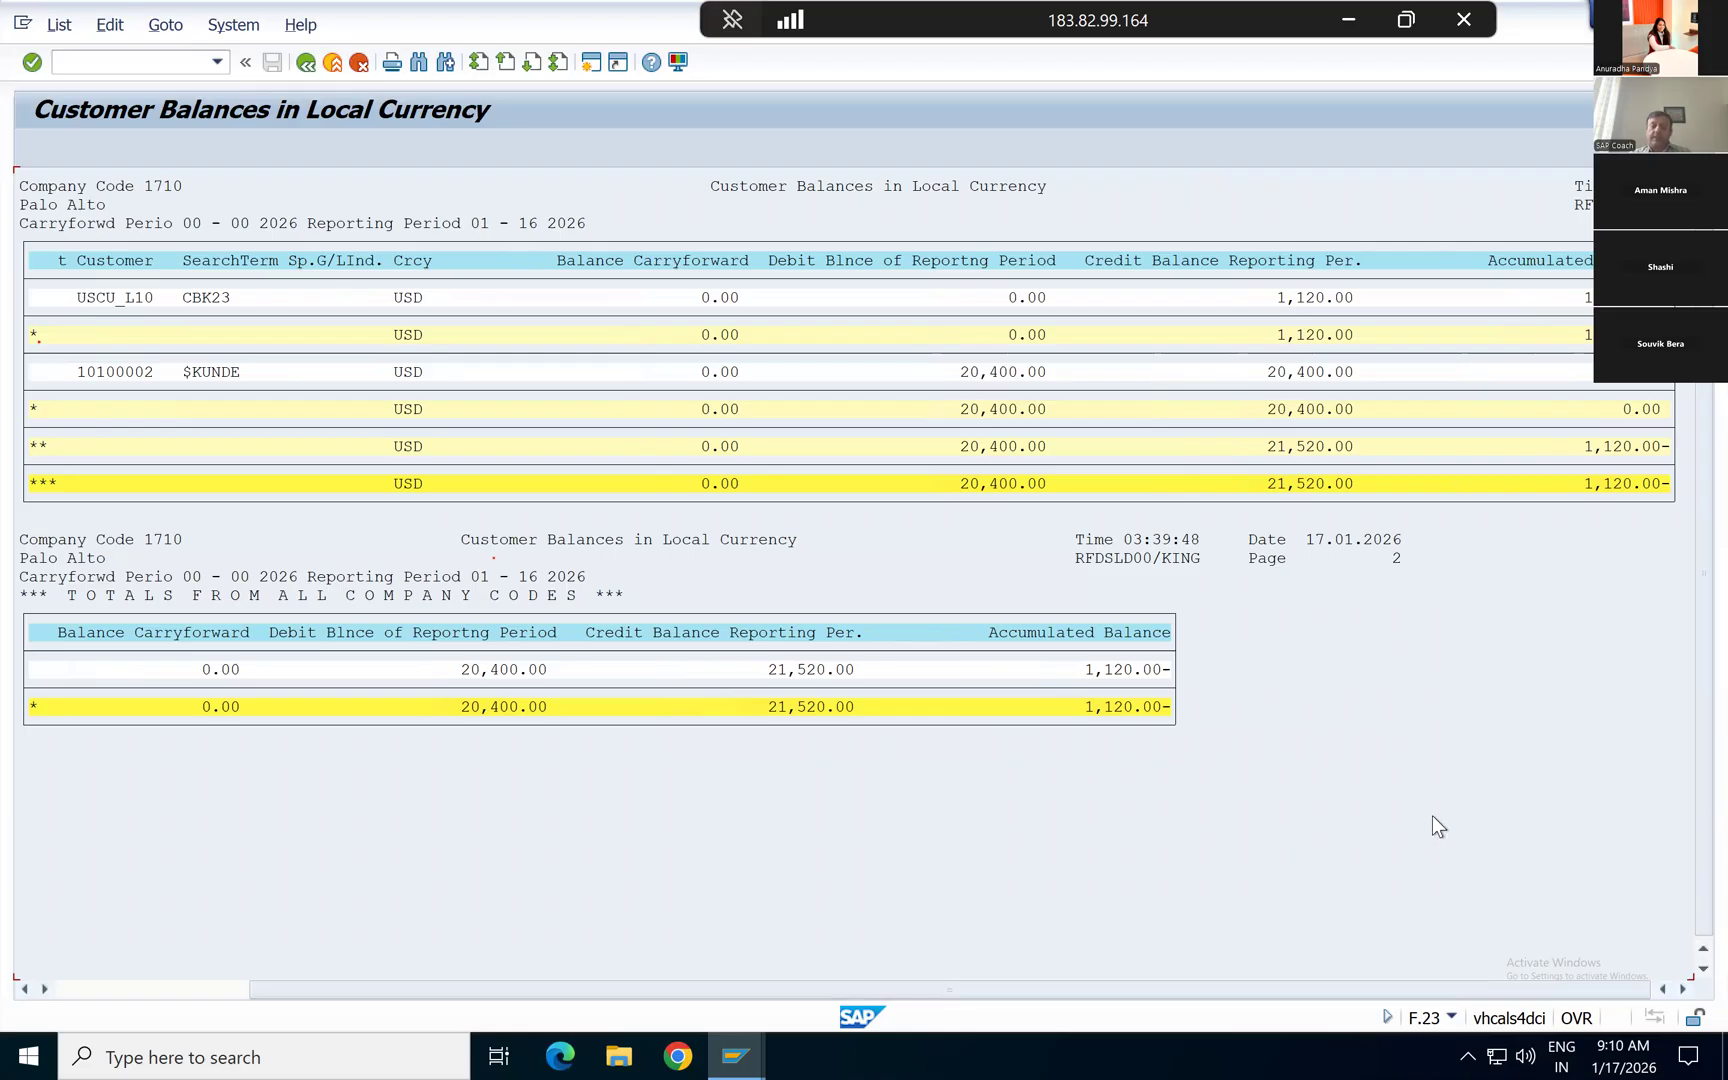
pyautogui.click(216, 990)
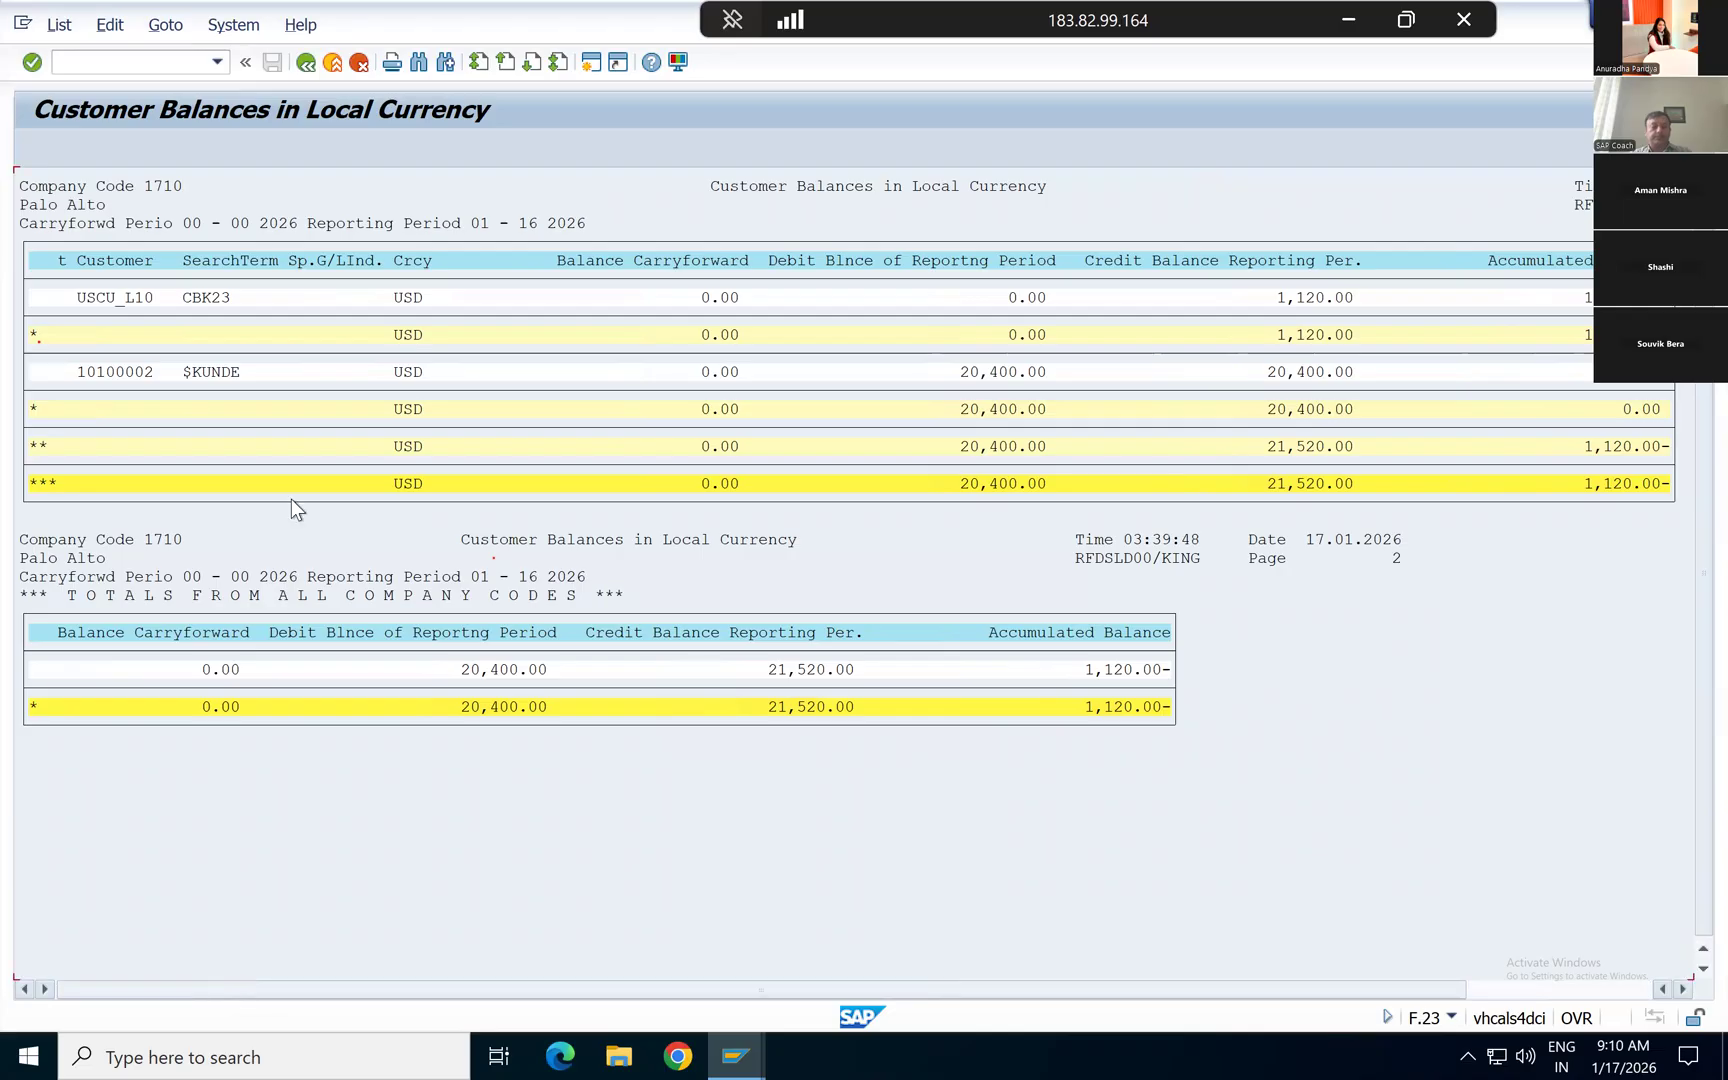
pyautogui.click(304, 64)
pyautogui.click(304, 64)
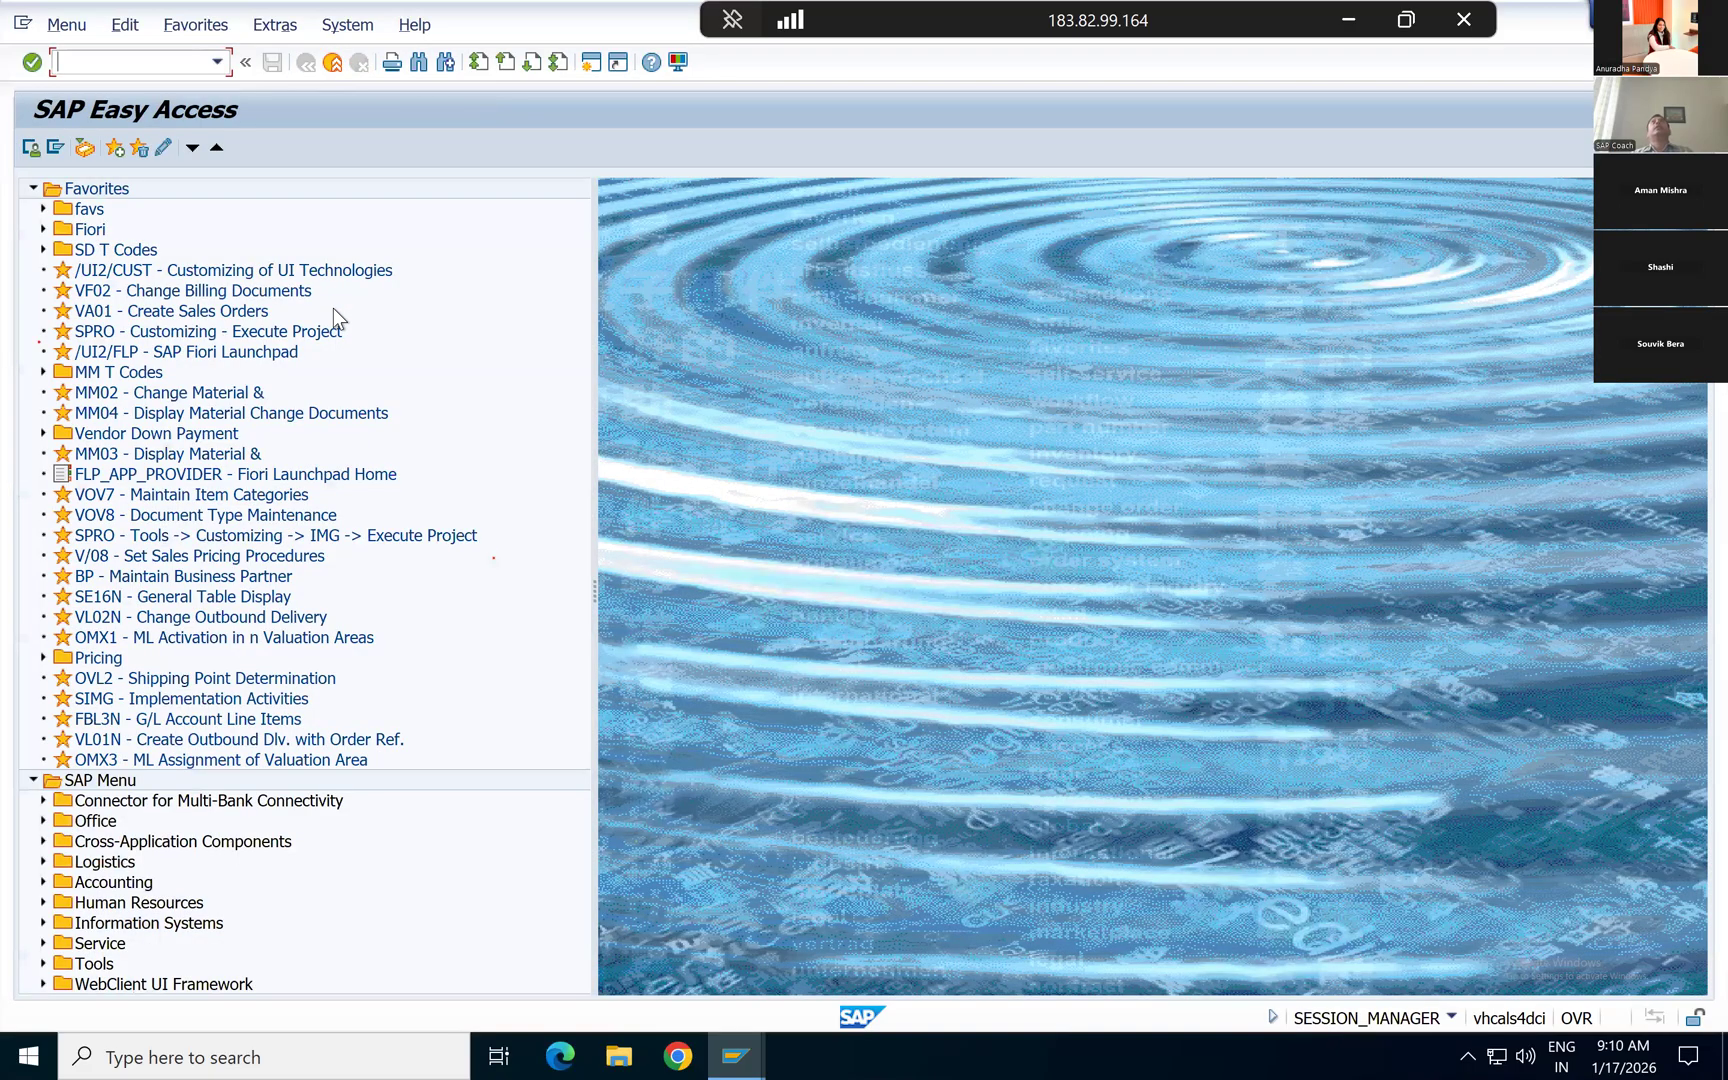